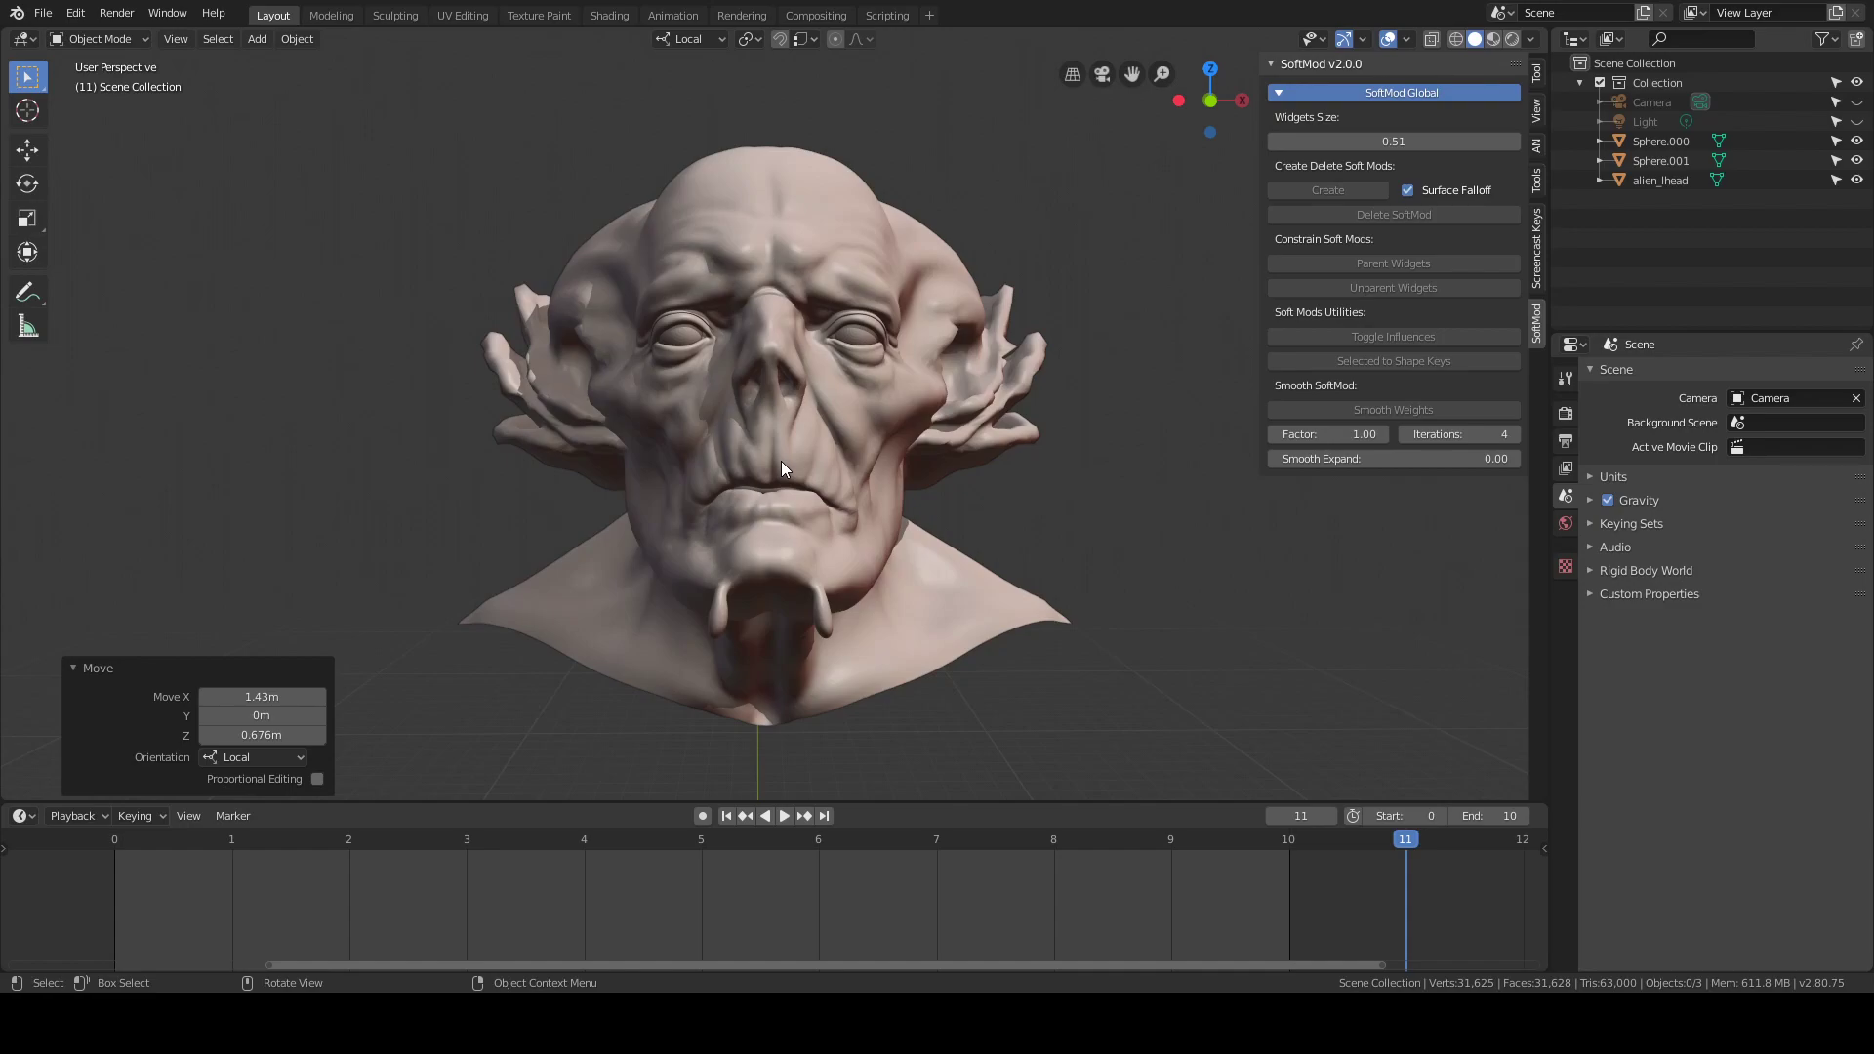
Create a softmod with surface falloff on the alien head's cheek beside the nose, sizing its influence over the surrounding cheek
{"action": "mouse_move", "coordinate": [993, 426]}
{"action": "middle_mouse_down"}
{"action": "mouse_move", "coordinate": [951, 439]}
{"action": "mouse_move", "coordinate": [962, 424]}
{"action": "middle_mouse_up"}
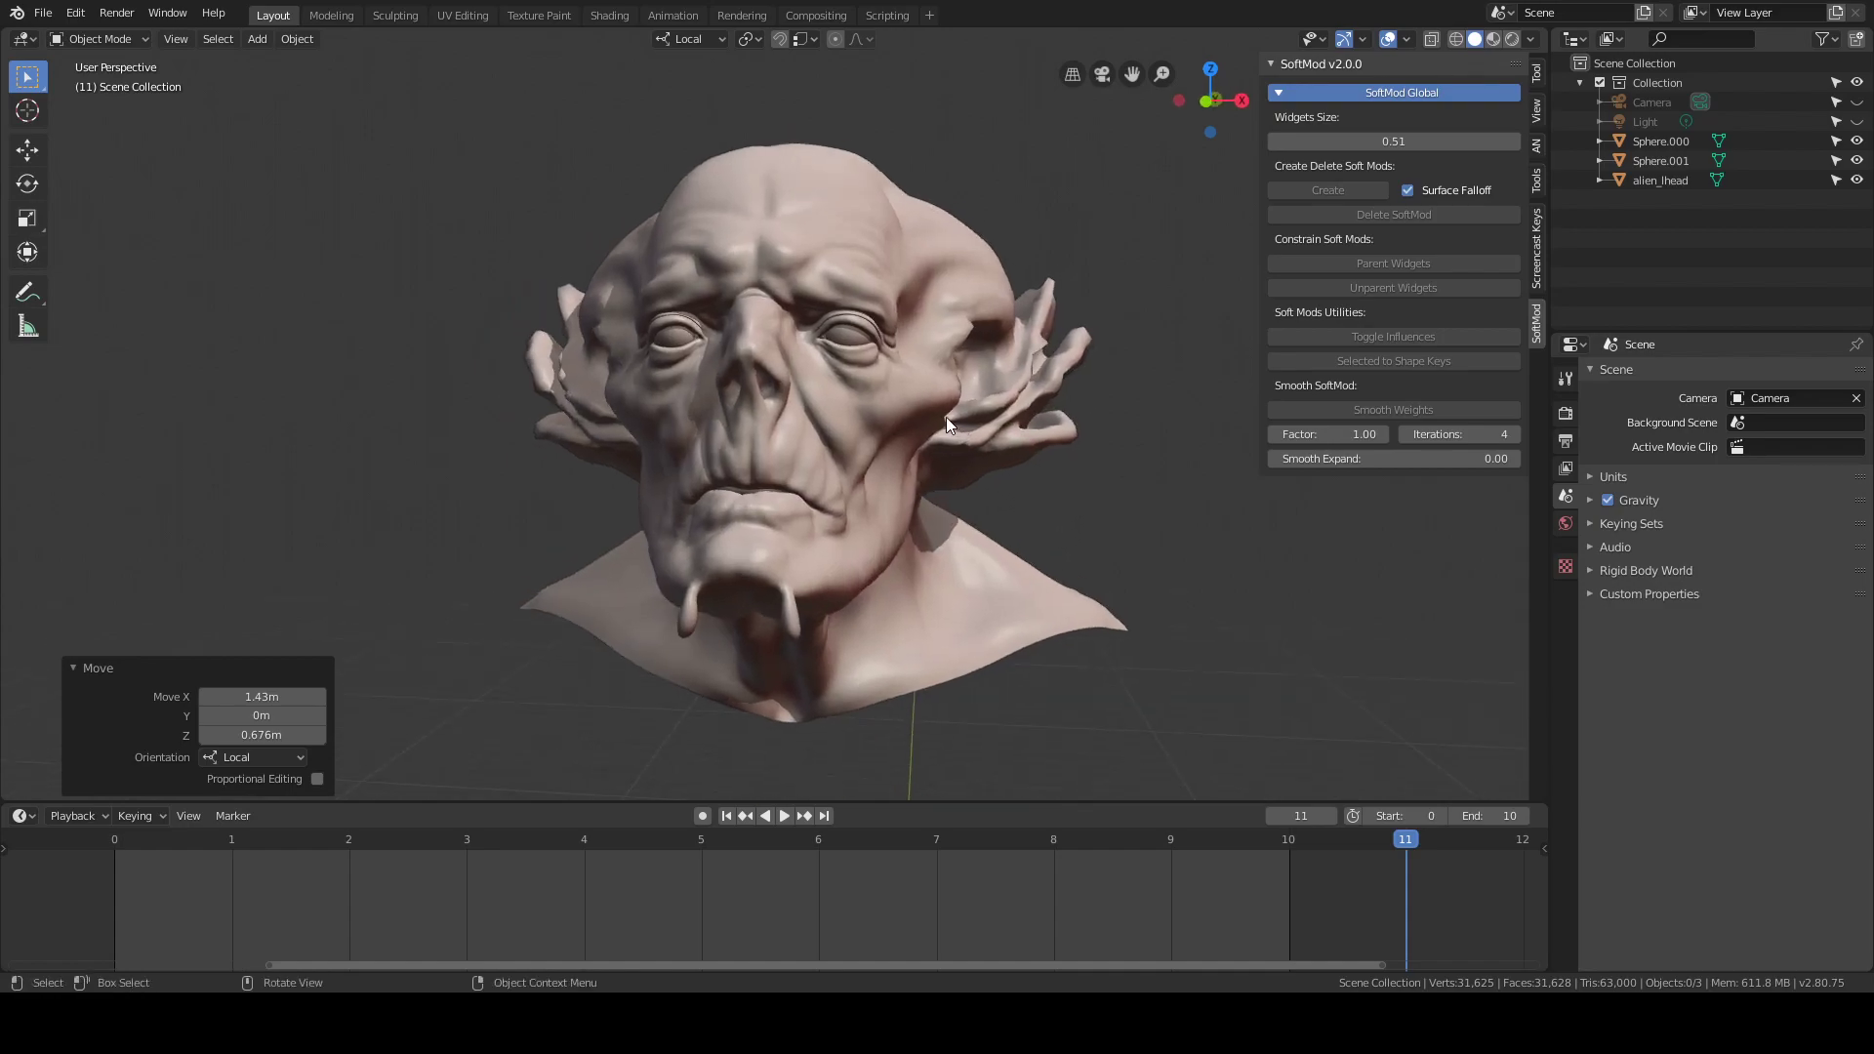
{"action": "left_click", "coordinate": [934, 445]}
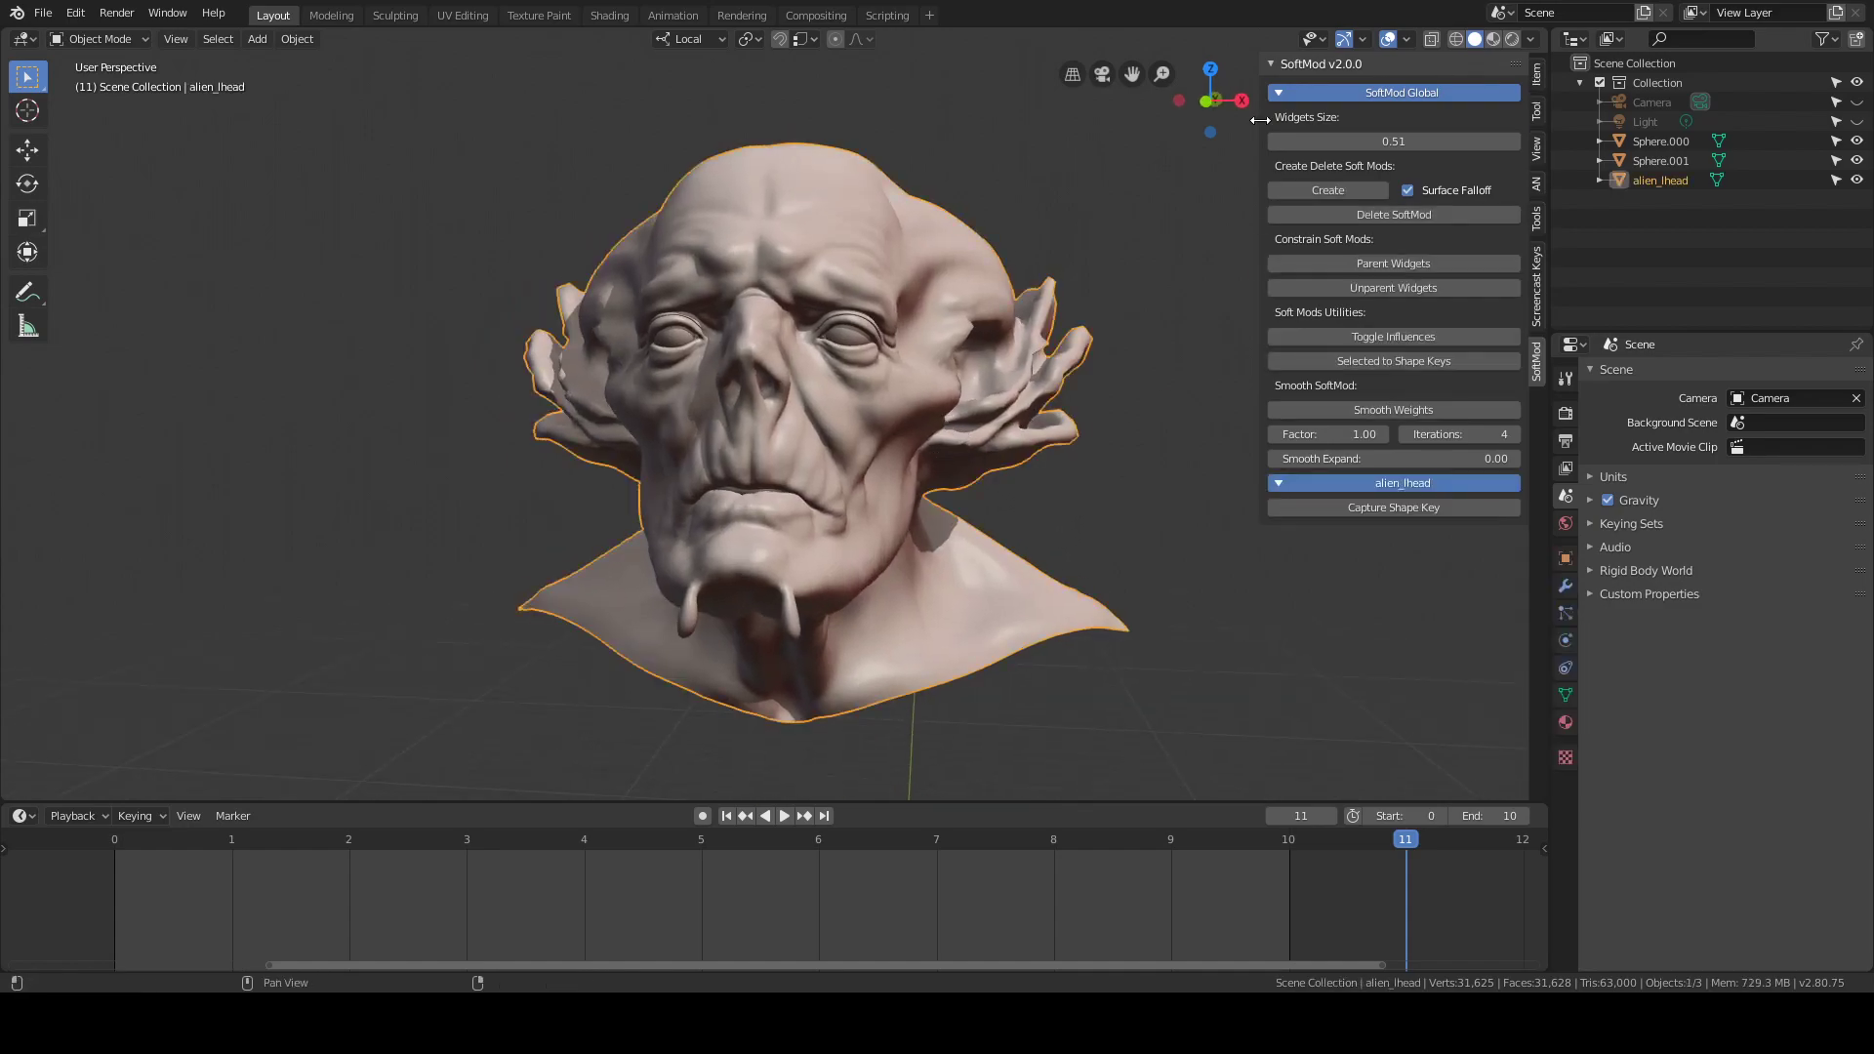
{"action": "left_click", "coordinate": [1326, 184]}
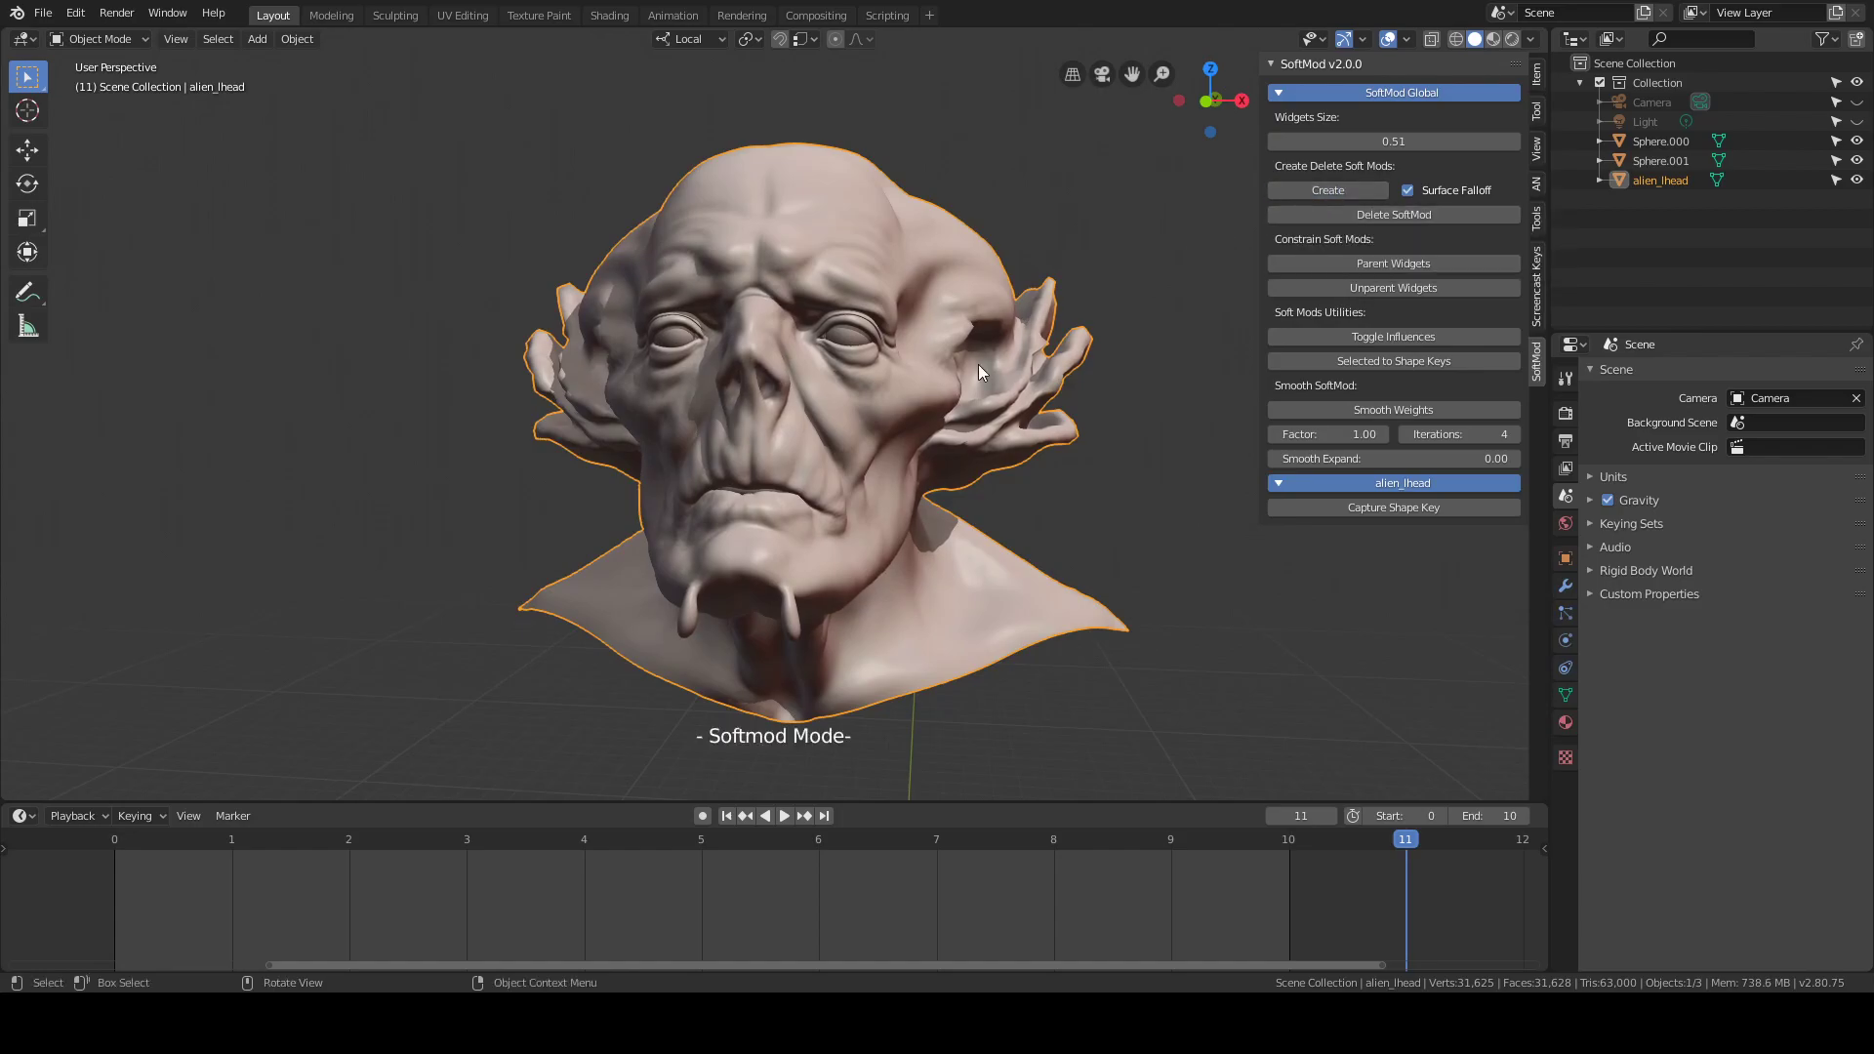
{"action": "middle_click_drag", "start_coordinate": [952, 357], "coordinate": [898, 361], "text": "shift"}
{"action": "scroll", "coordinate": [888, 390], "scroll_direction": "up", "scroll_amount": 1}
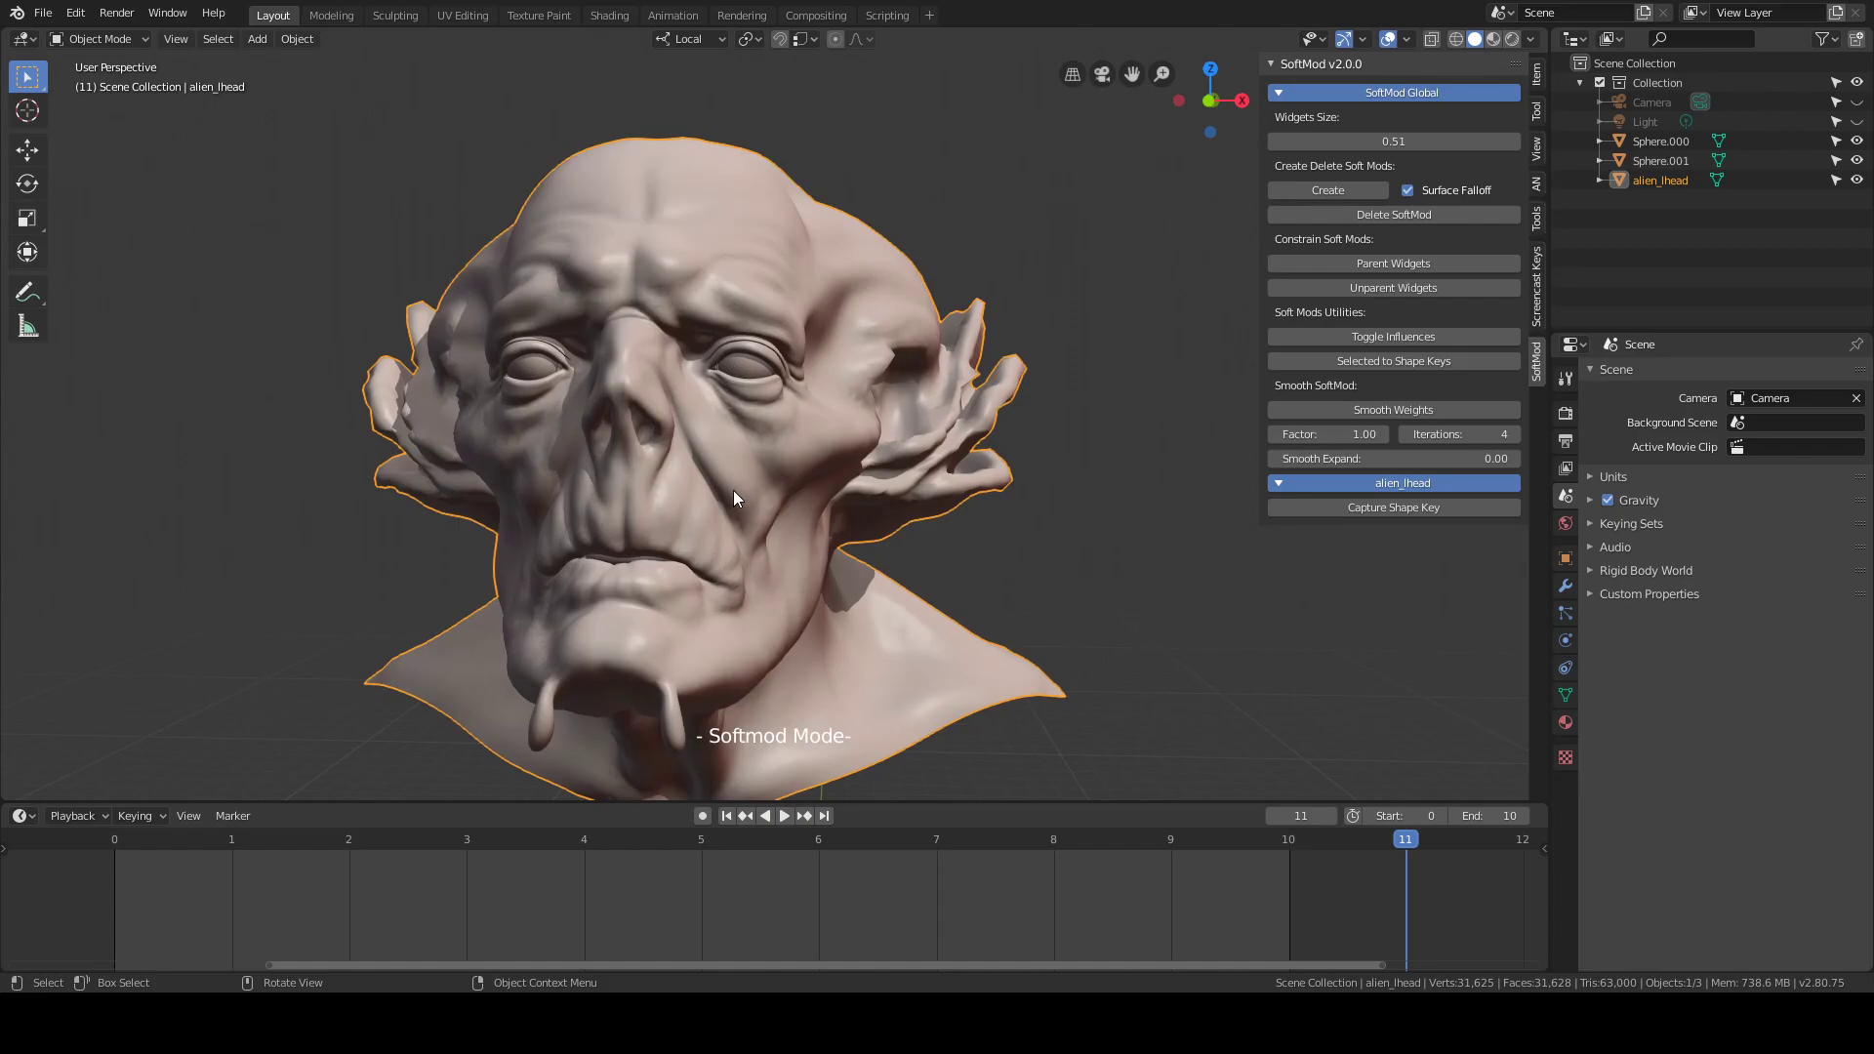
{"action": "left_click_drag", "start_coordinate": [732, 490], "coordinate": [805, 568]}
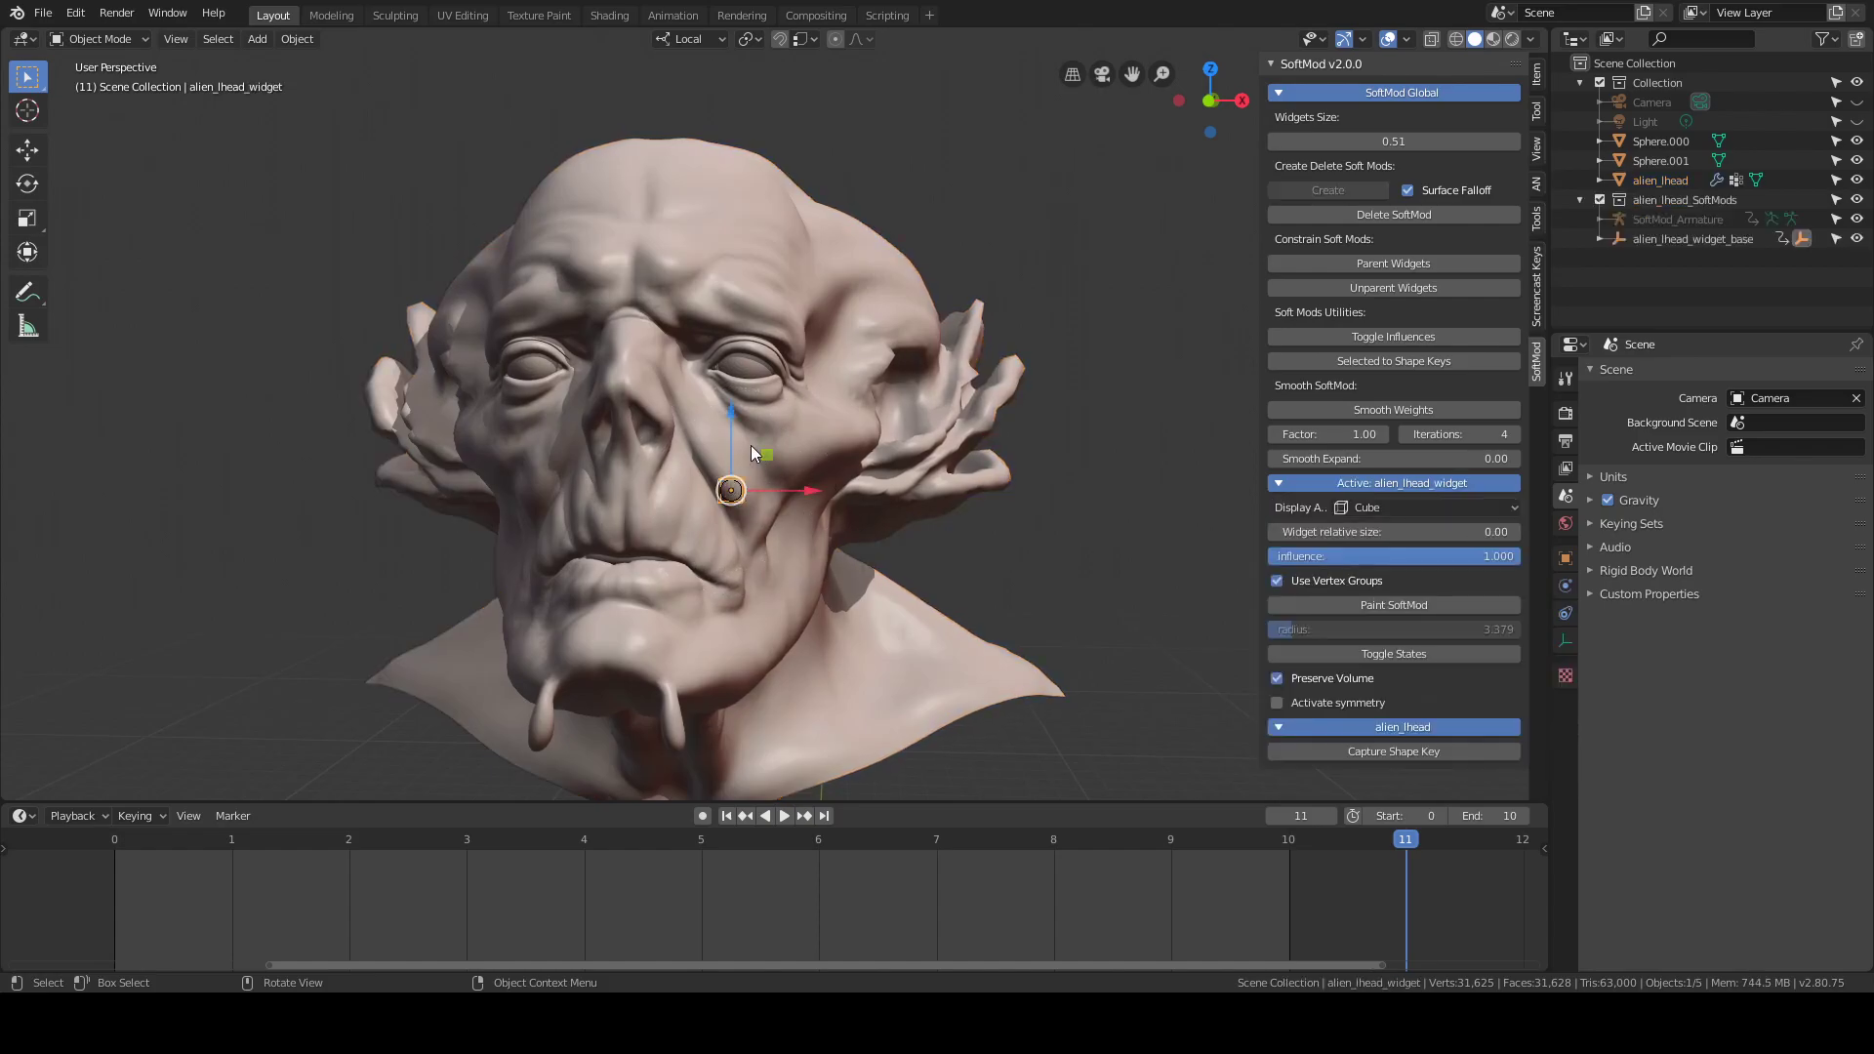
Test the cheek softmod by moving its widget 1.4 m in X and 0.926 m in Z, and clear its location
{"action": "left_click_drag", "start_coordinate": [767, 452], "coordinate": [810, 417]}
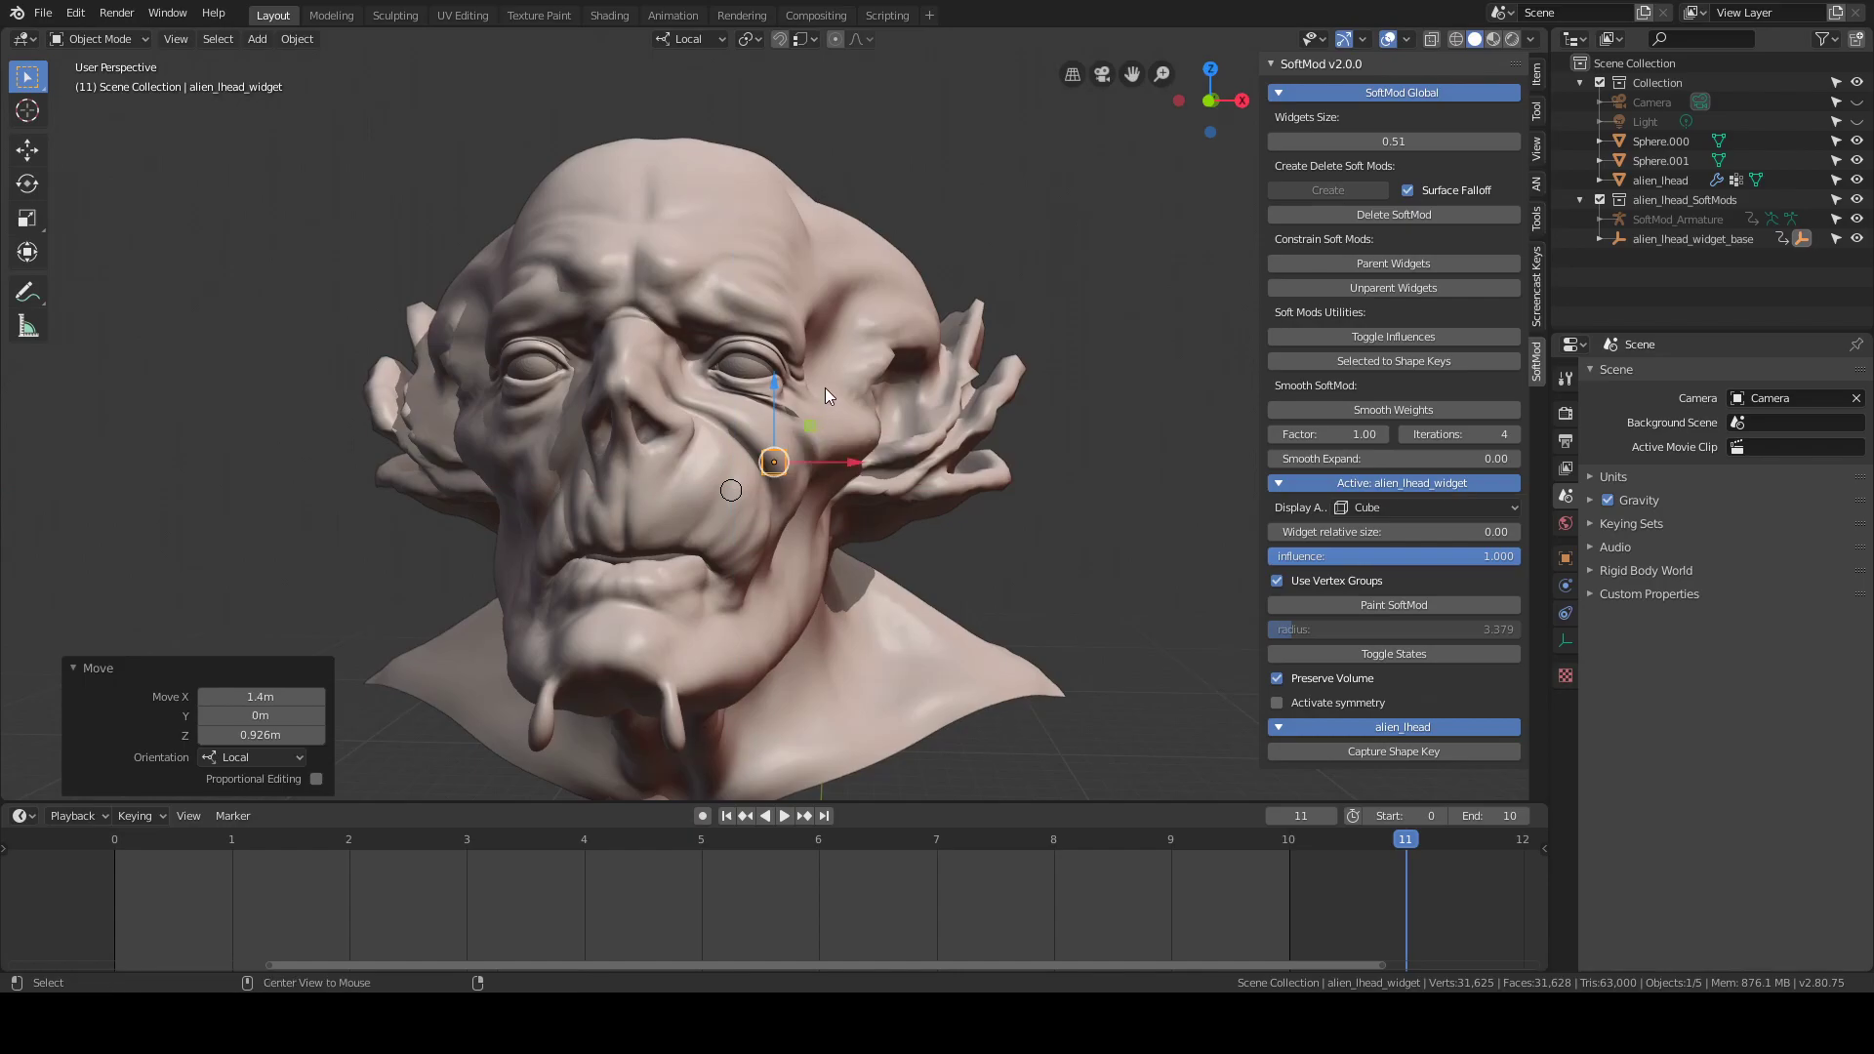
{"action": "key", "text": "alt+g"}
Create a softmod over the upper eyelid with both the eyeball Sphere.001 and the alien head selected, sized to the eye area
{"action": "middle_click_drag", "start_coordinate": [839, 389], "coordinate": [852, 326]}
{"action": "scroll", "coordinate": [853, 326], "scroll_direction": "up", "scroll_amount": 1}
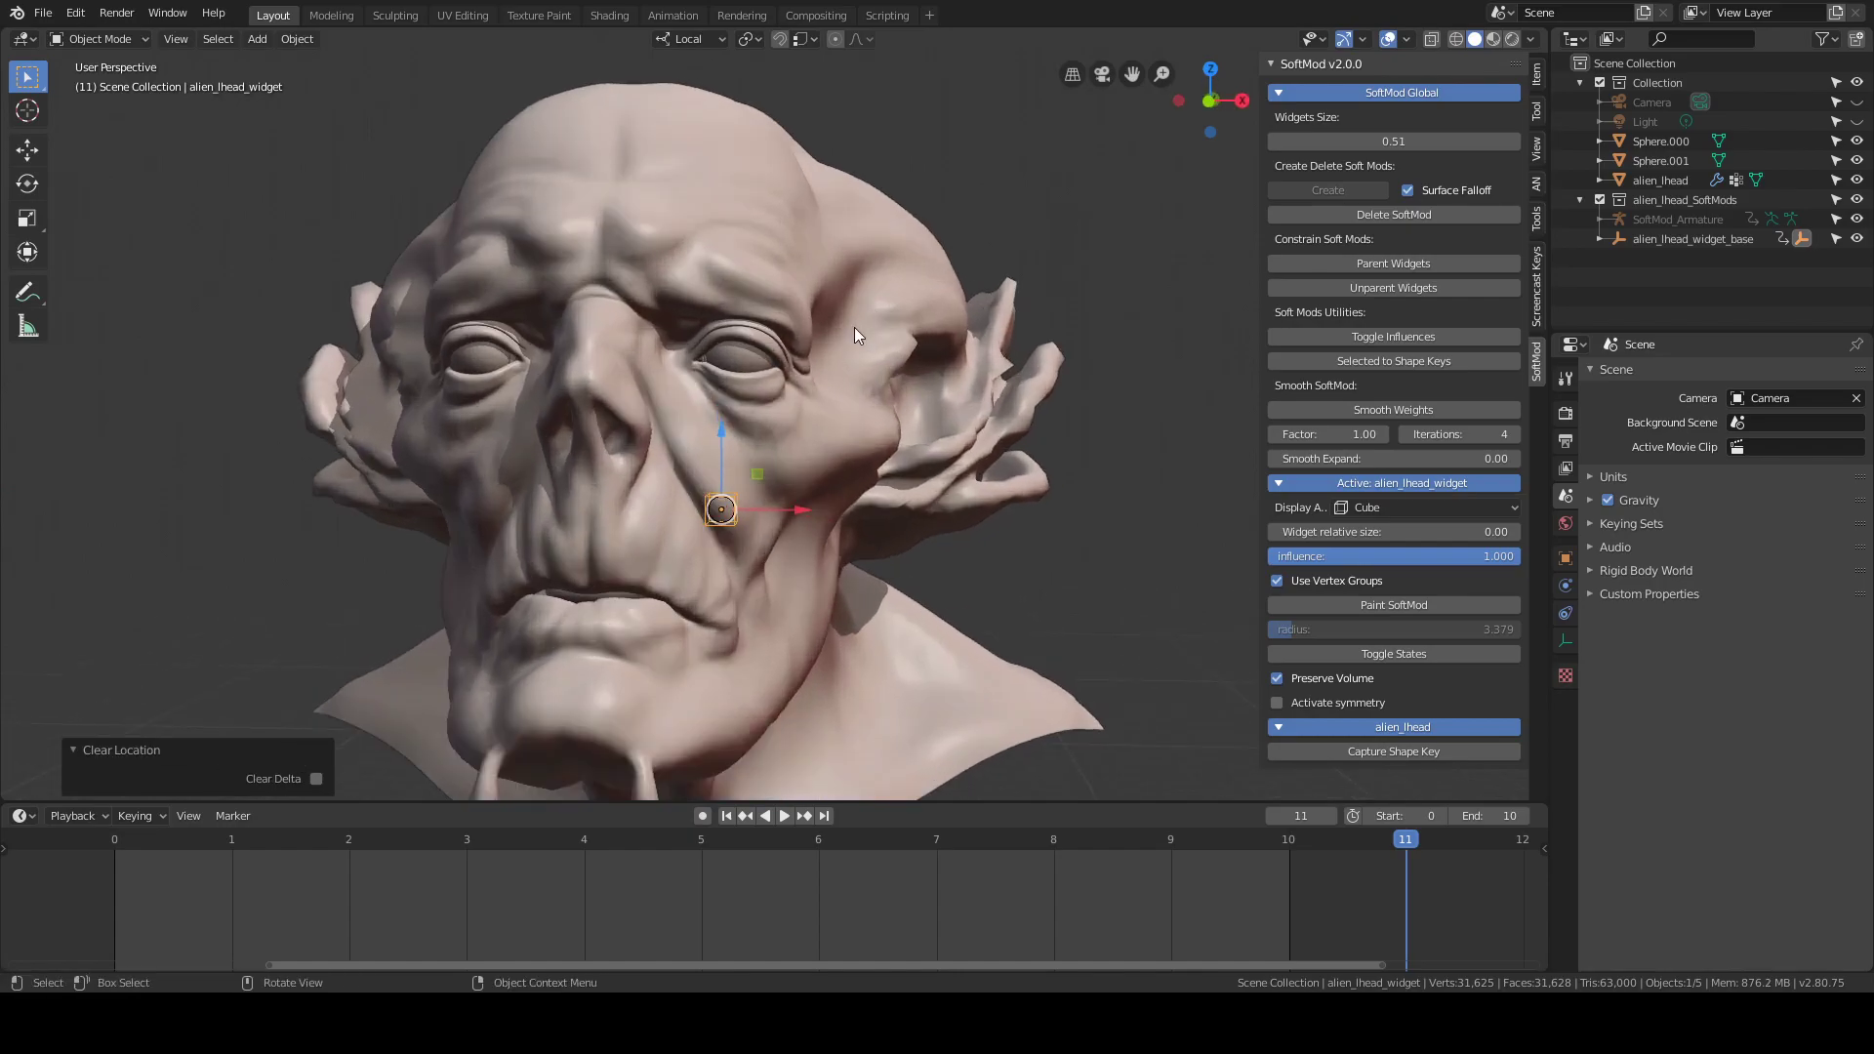
{"action": "left_click", "coordinate": [973, 238]}
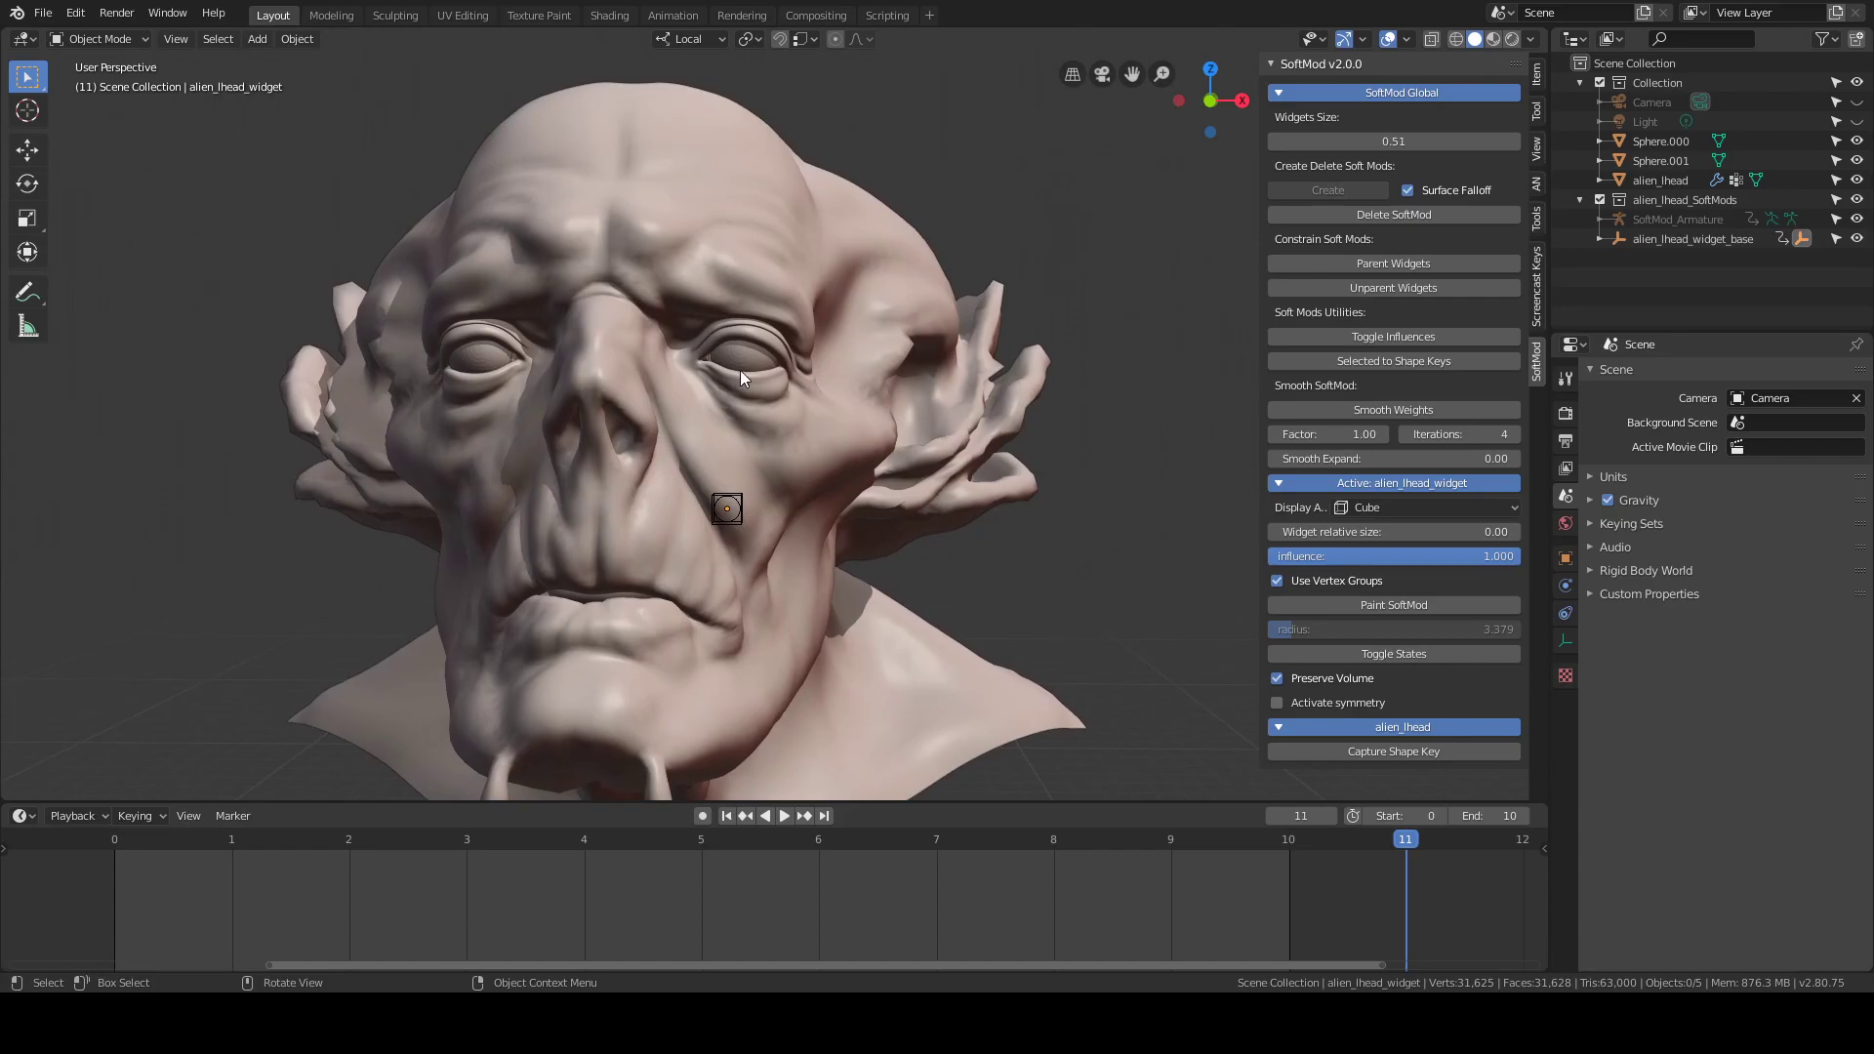
{"action": "left_click", "coordinate": [741, 353]}
{"action": "left_click", "coordinate": [828, 455], "text": "shift"}
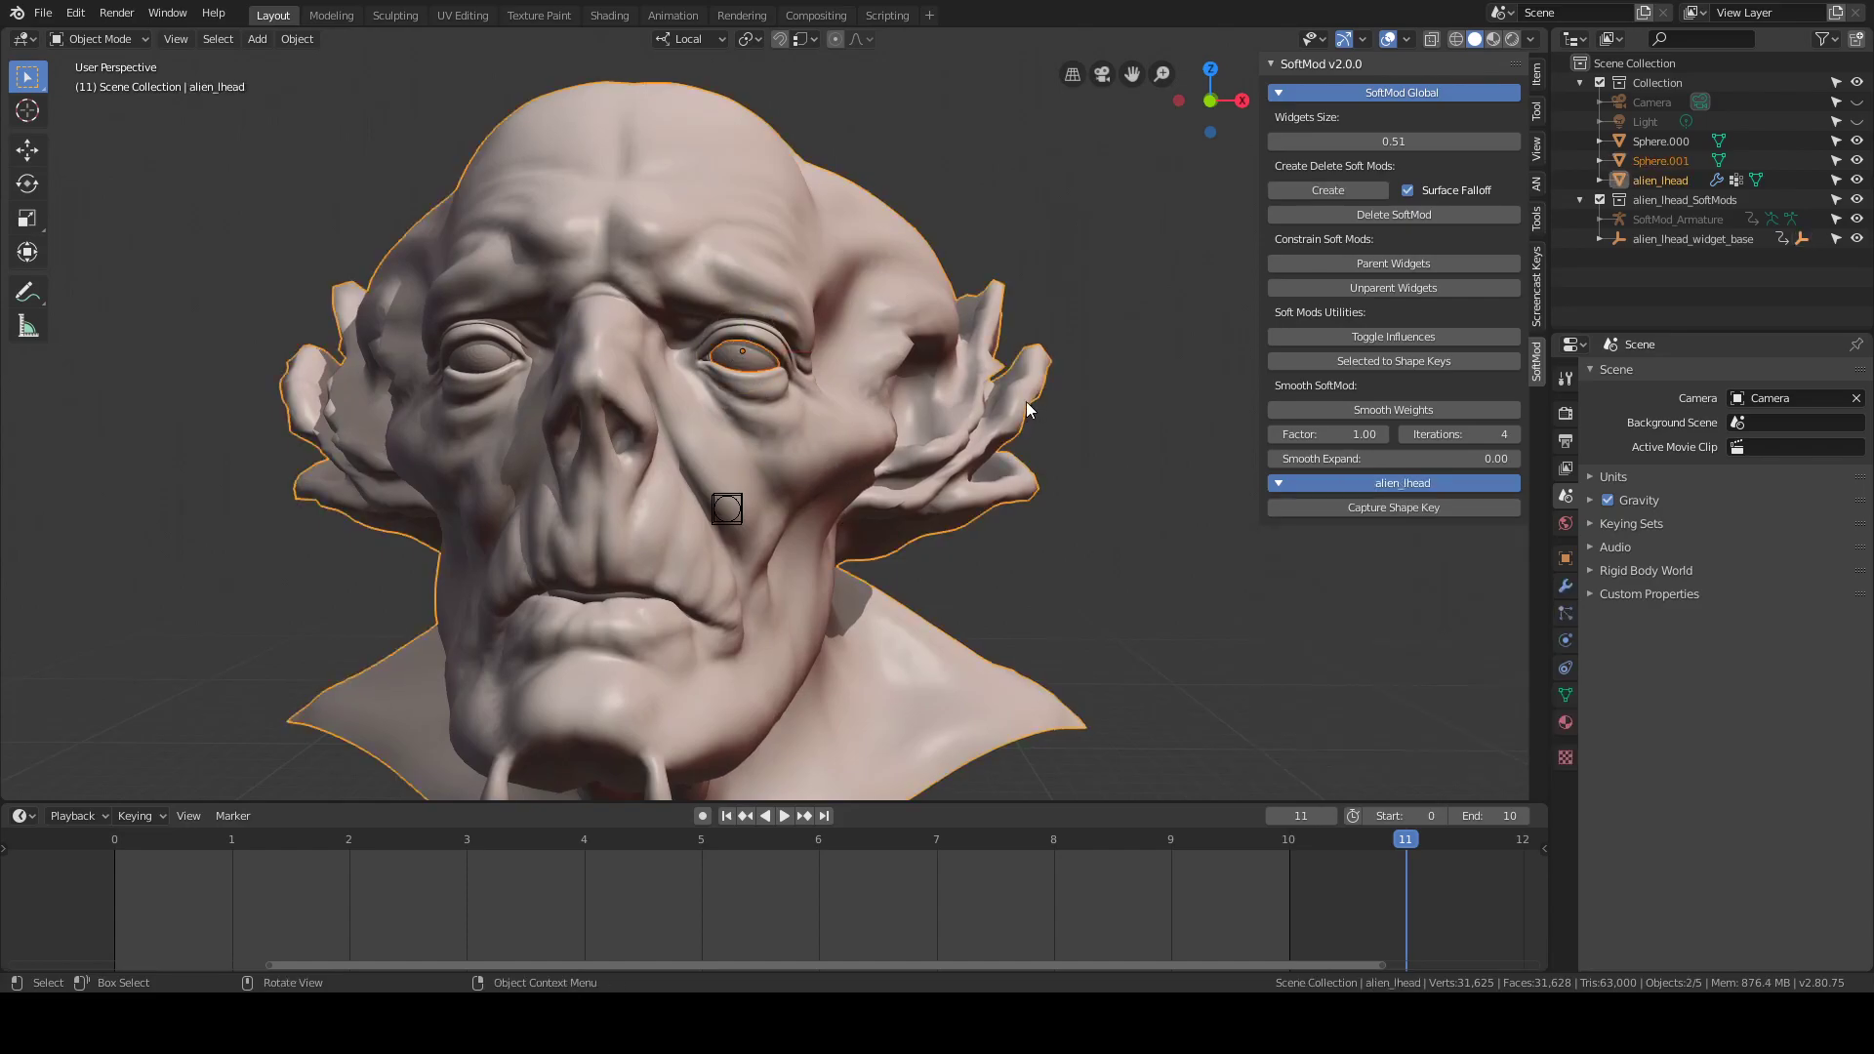
{"action": "middle_click_drag", "start_coordinate": [1027, 401], "coordinate": [717, 266]}
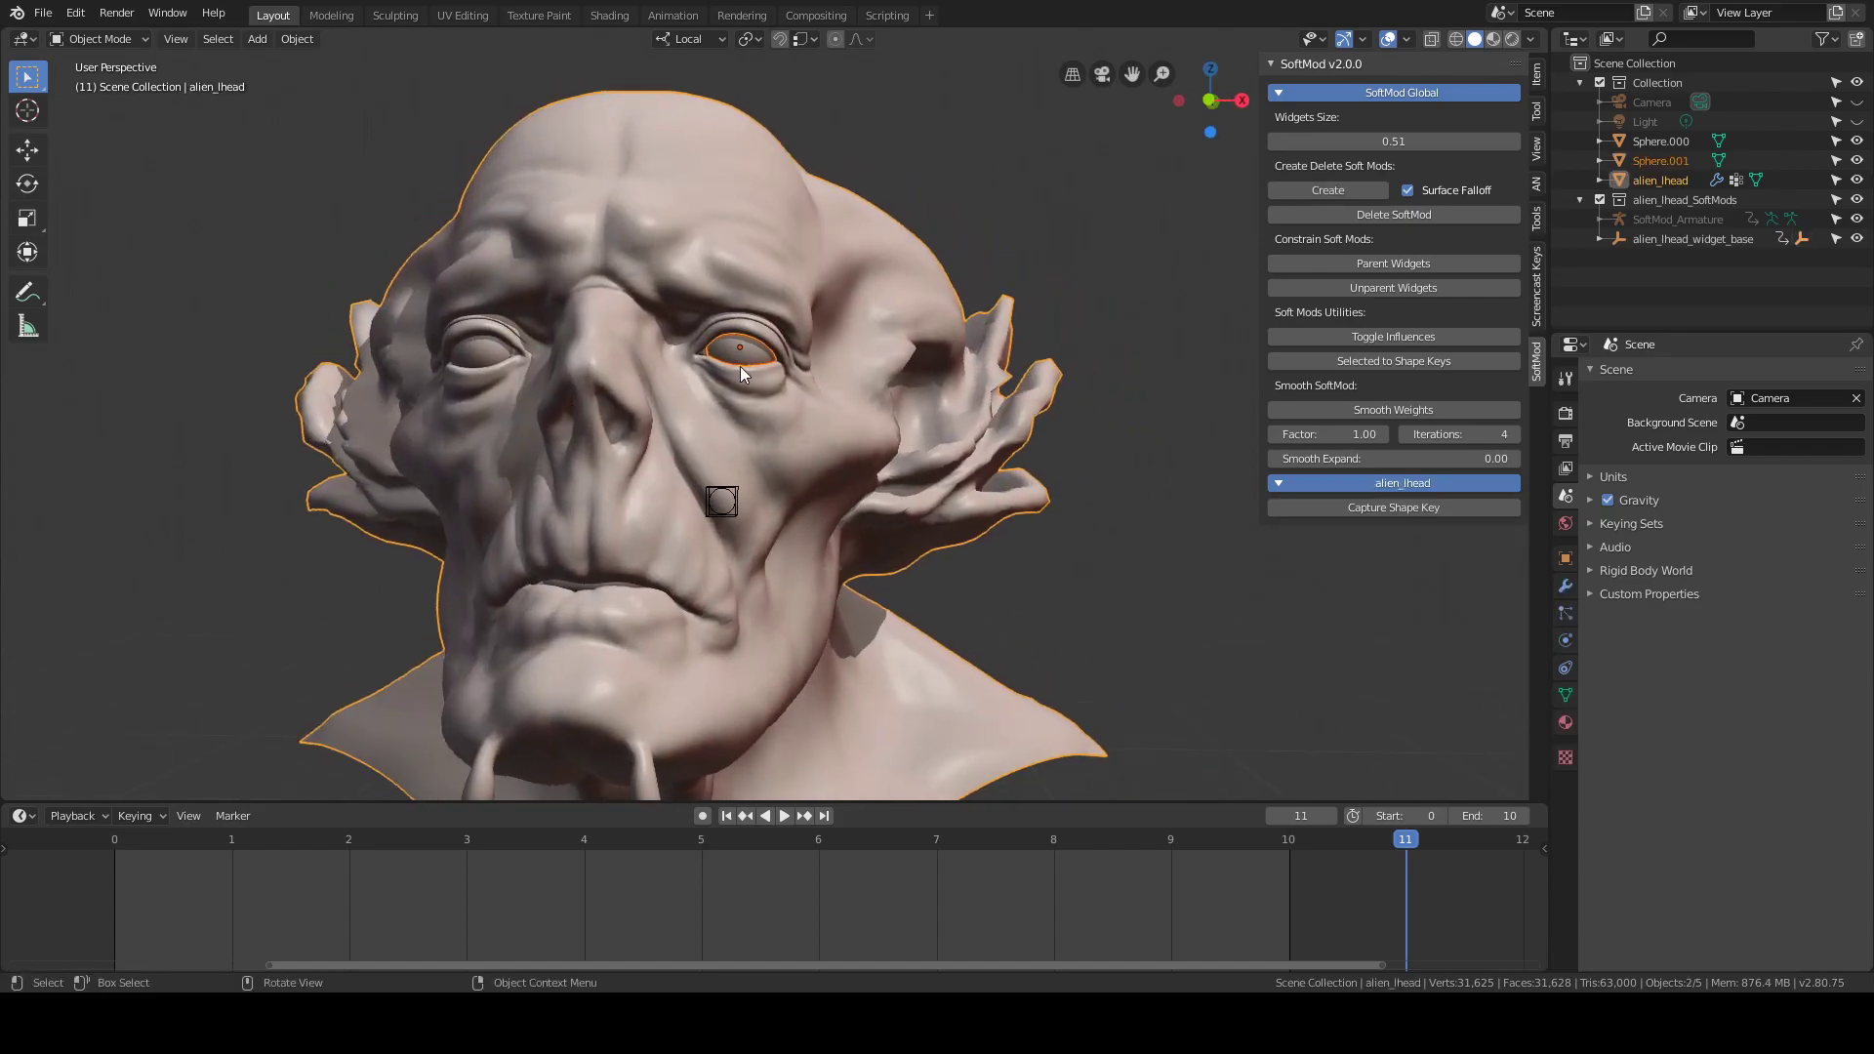
{"action": "middle_click_drag", "start_coordinate": [838, 384], "coordinate": [871, 355]}
{"action": "scroll", "coordinate": [874, 370], "scroll_direction": "up", "scroll_amount": 1}
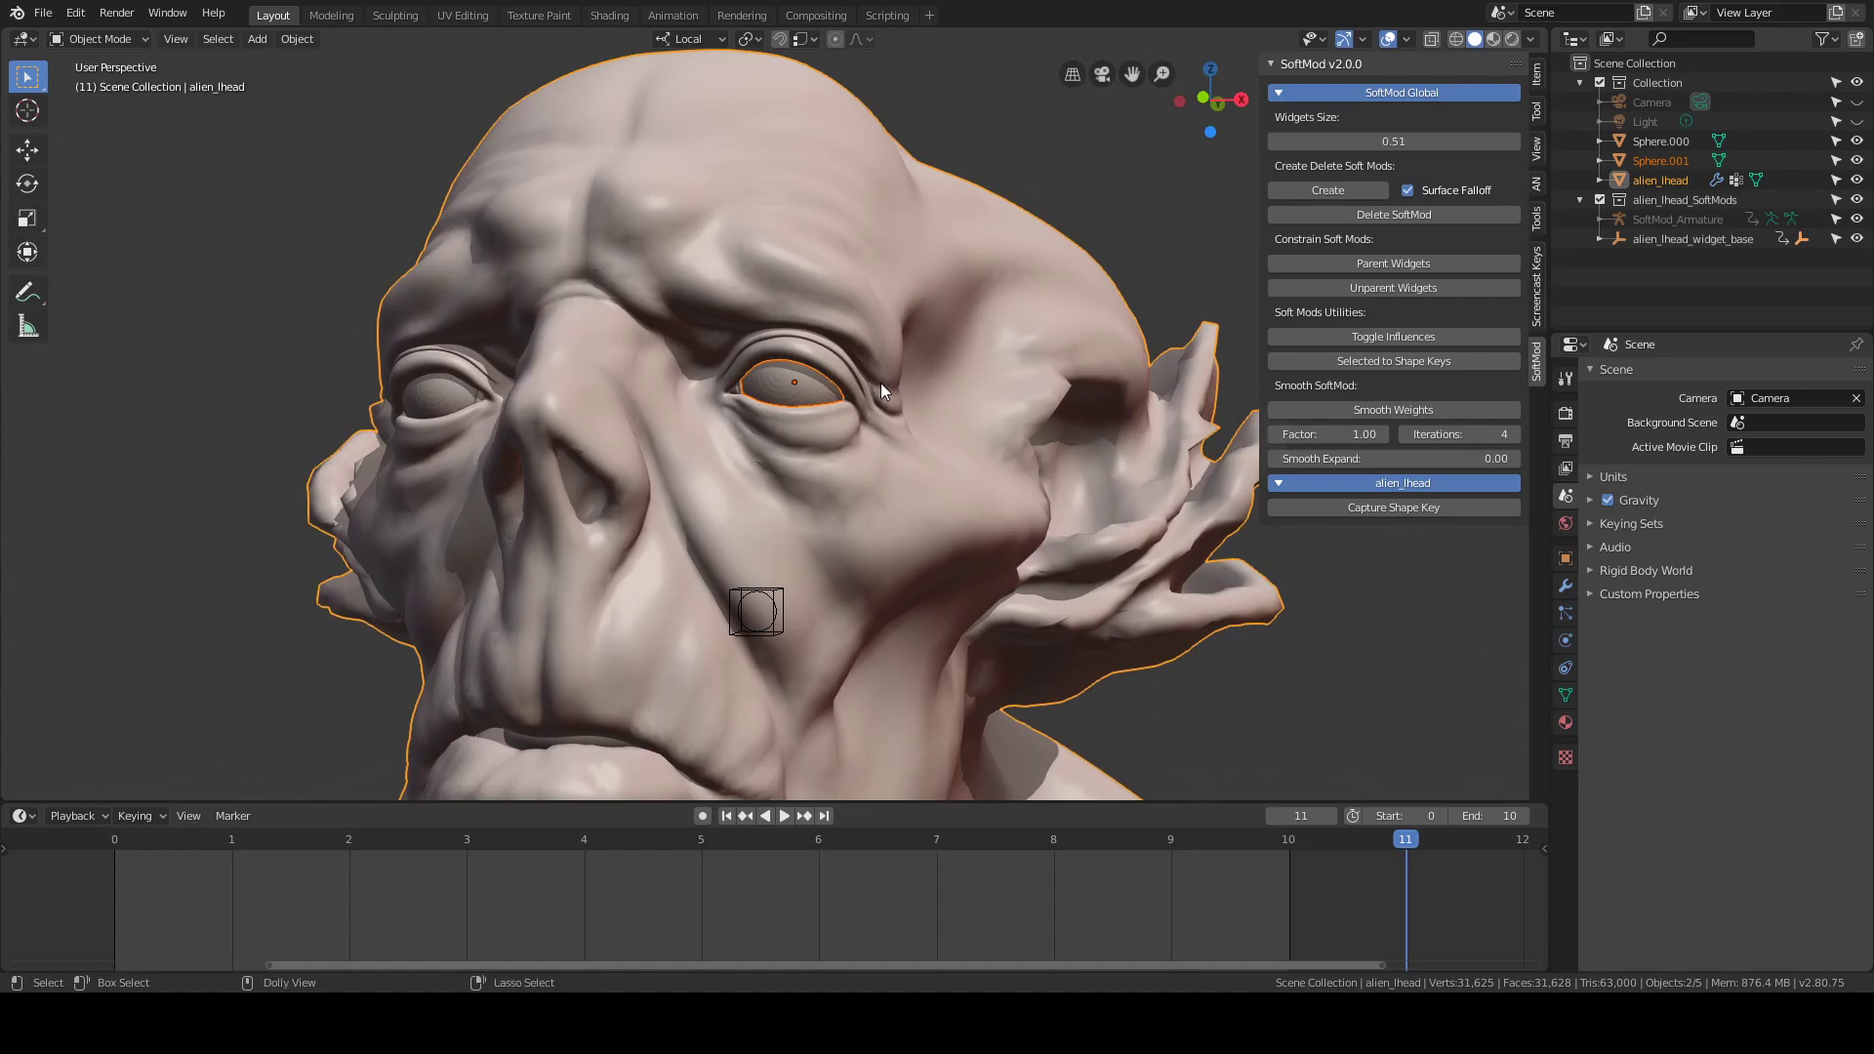
{"action": "key", "text": "ctrl+shift+d"}
{"action": "left_click", "coordinate": [800, 346]}
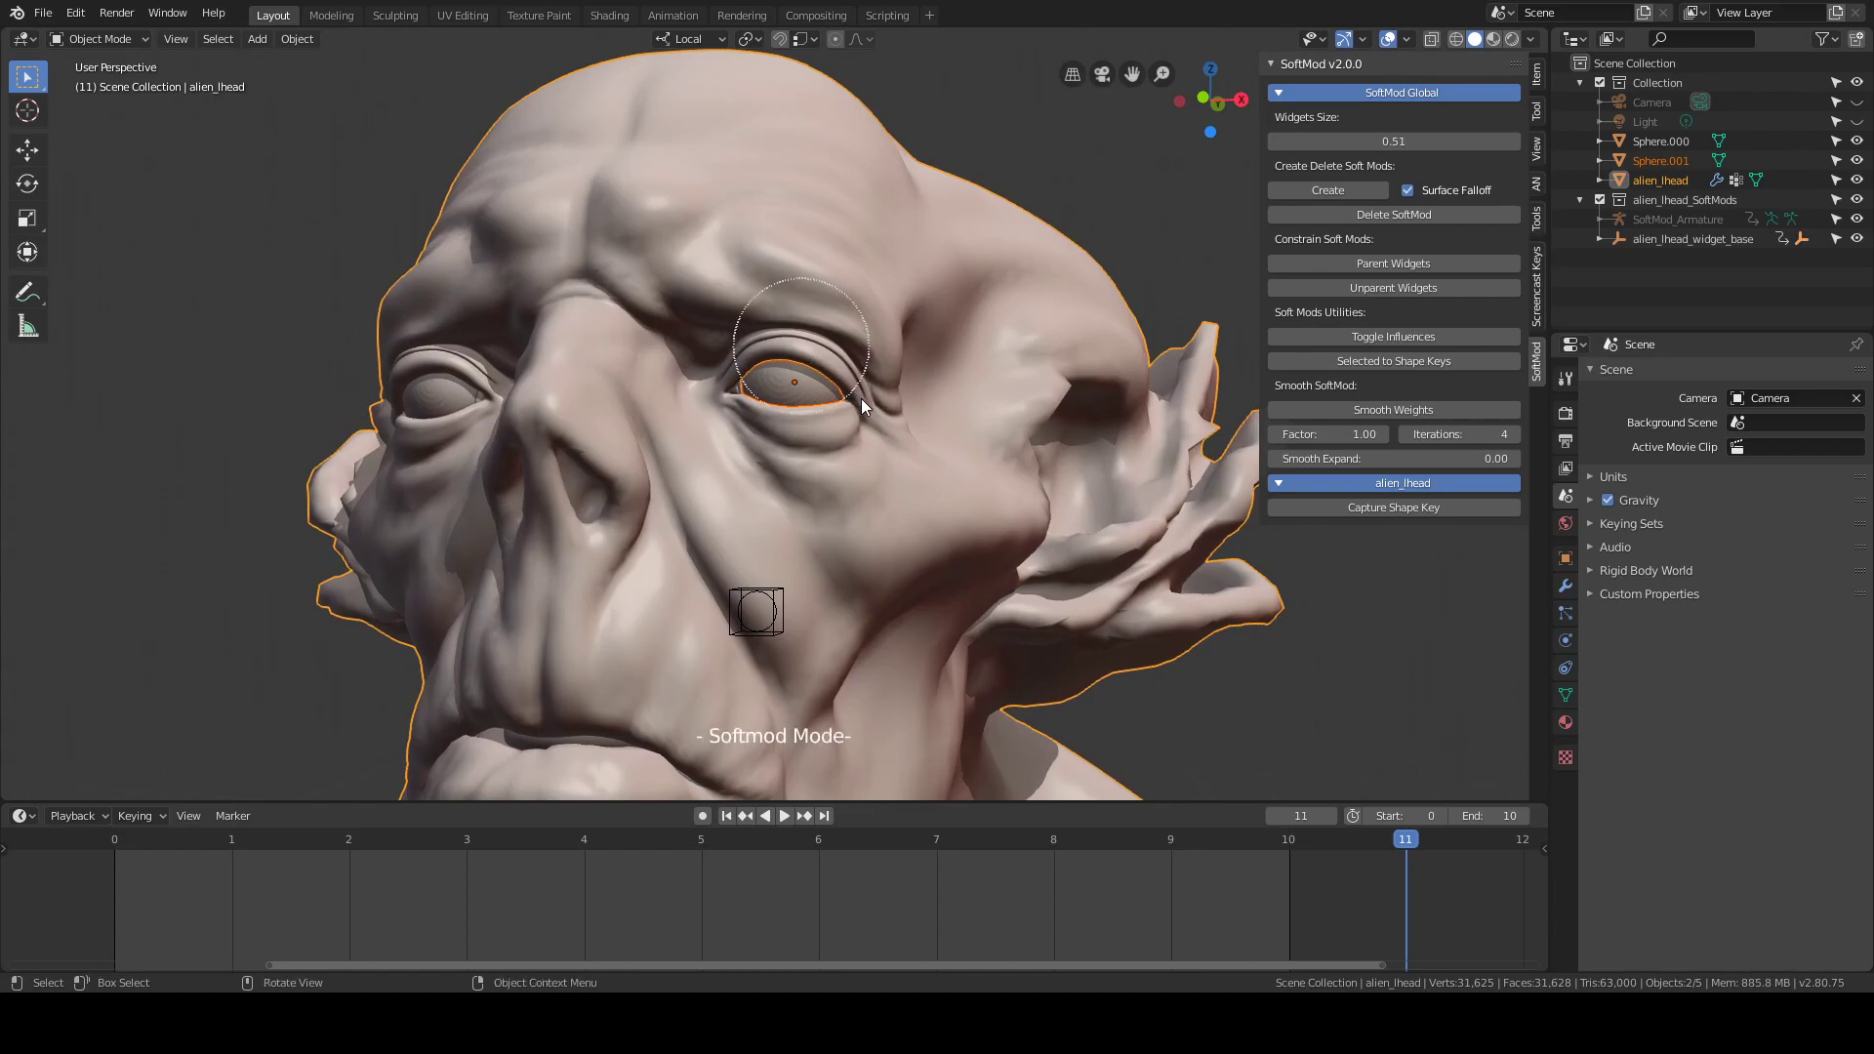
{"action": "mouse_move", "coordinate": [860, 398]}
{"action": "middle_mouse_down"}
{"action": "mouse_move", "coordinate": [957, 448]}
{"action": "mouse_move", "coordinate": [780, 420]}
{"action": "mouse_move", "coordinate": [847, 389]}
{"action": "middle_mouse_up"}
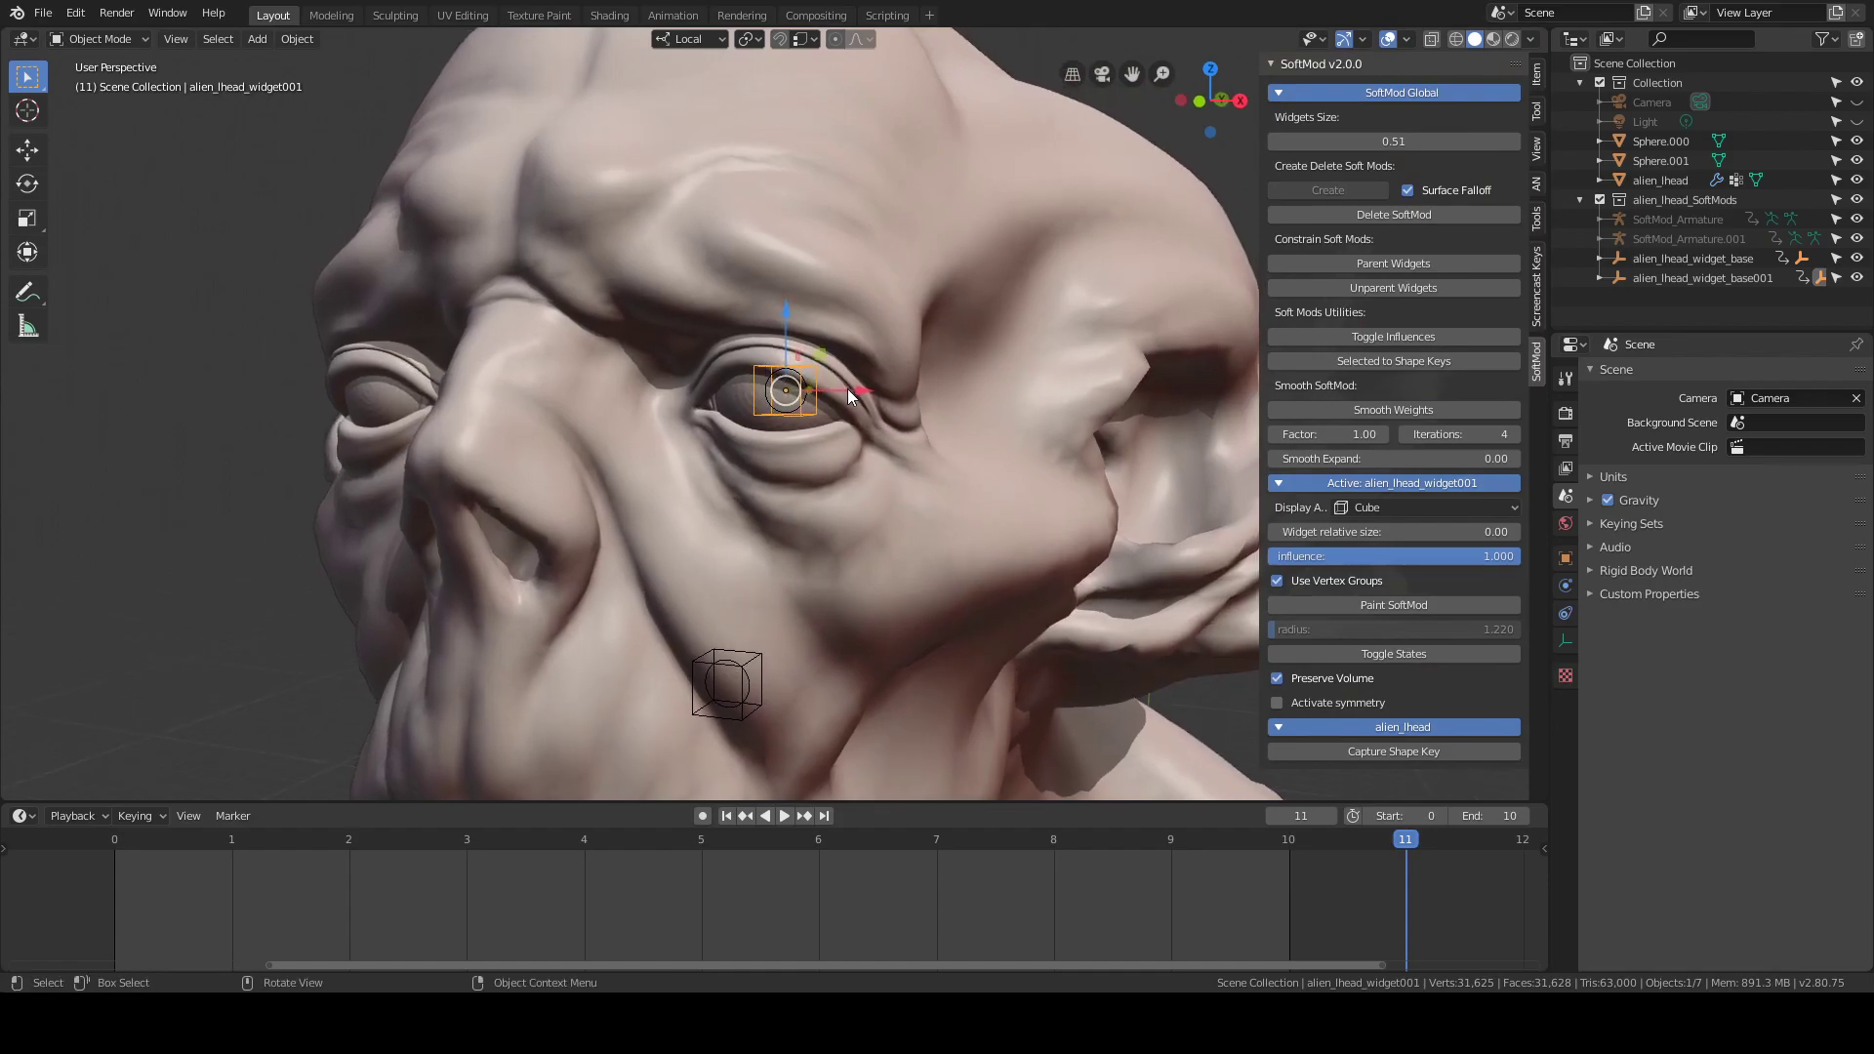
Rotate the eyelid softmod widget 50.9° around its local X axis
{"action": "left_click", "coordinate": [794, 413]}
{"action": "left_click", "coordinate": [227, 403]}
{"action": "left_click", "coordinate": [792, 419]}
{"action": "middle_click_drag", "start_coordinate": [866, 408], "coordinate": [884, 400]}
{"action": "key", "text": "r"}
{"action": "key", "text": "x"}
{"action": "key", "text": "x"}
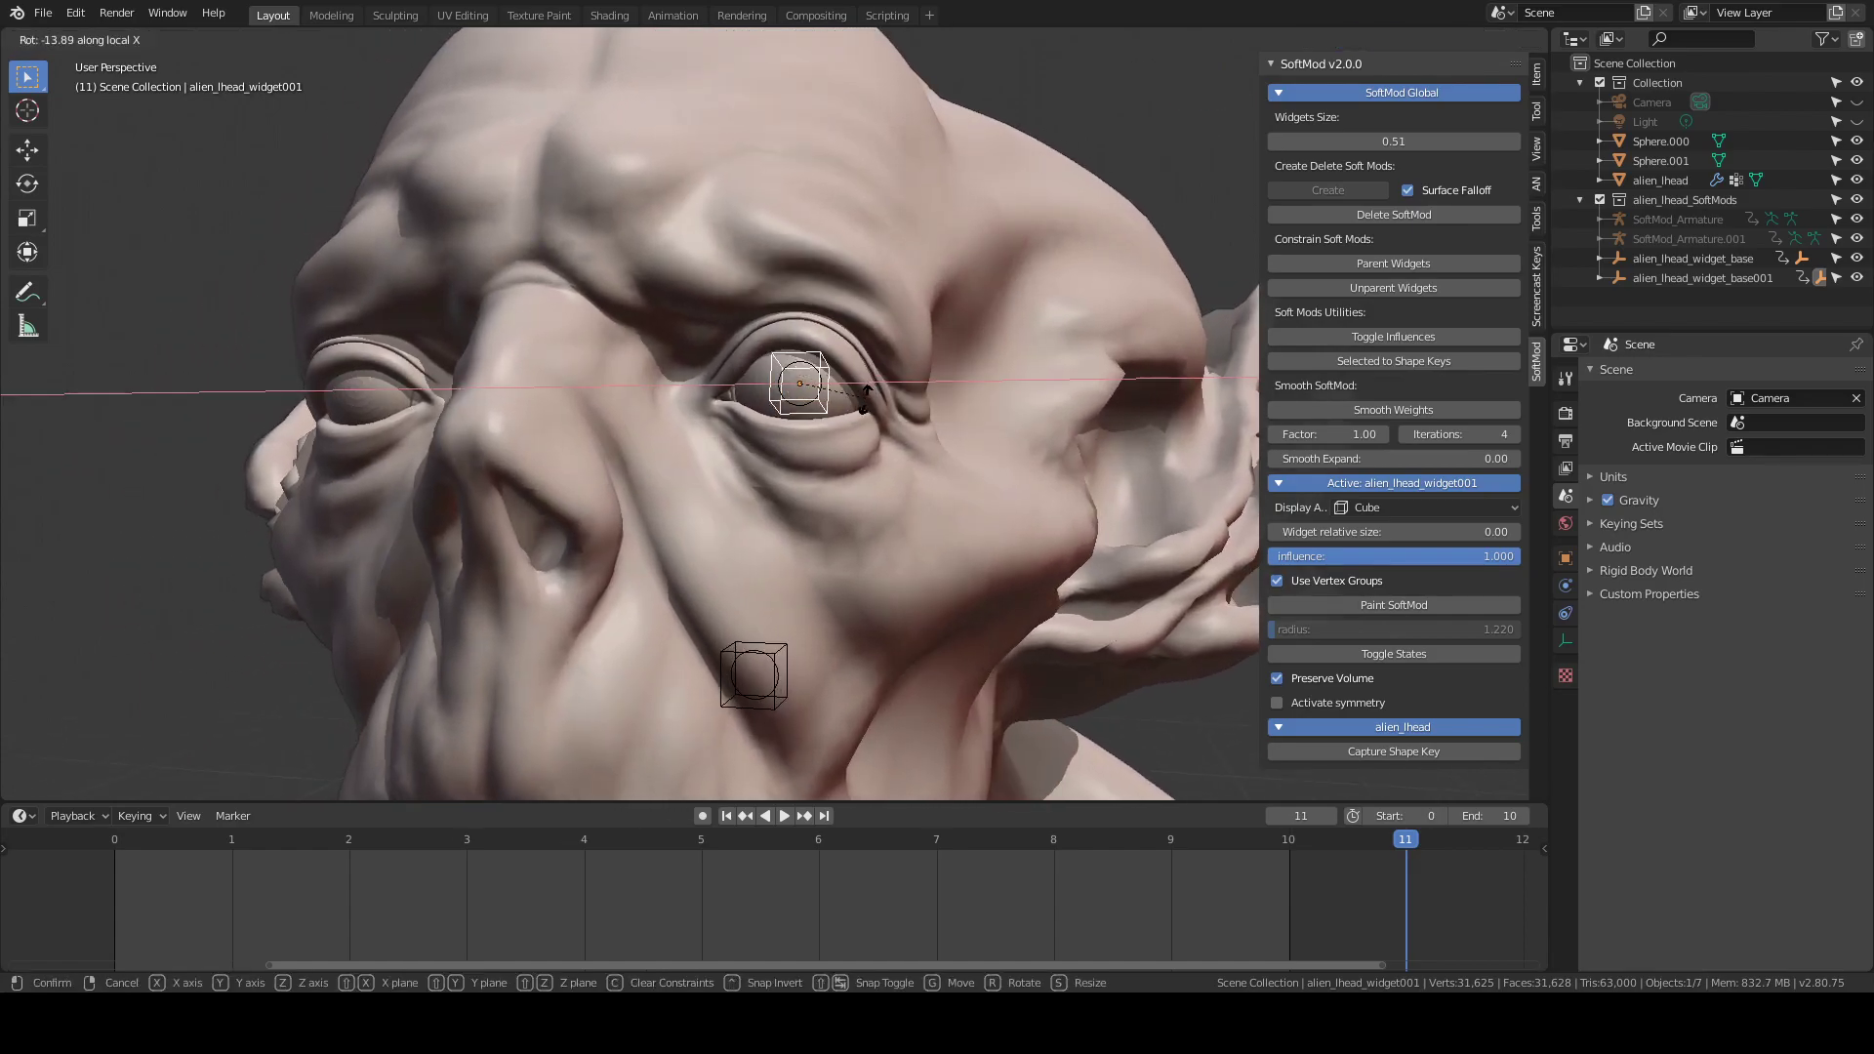
{"action": "left_click", "coordinate": [855, 311]}
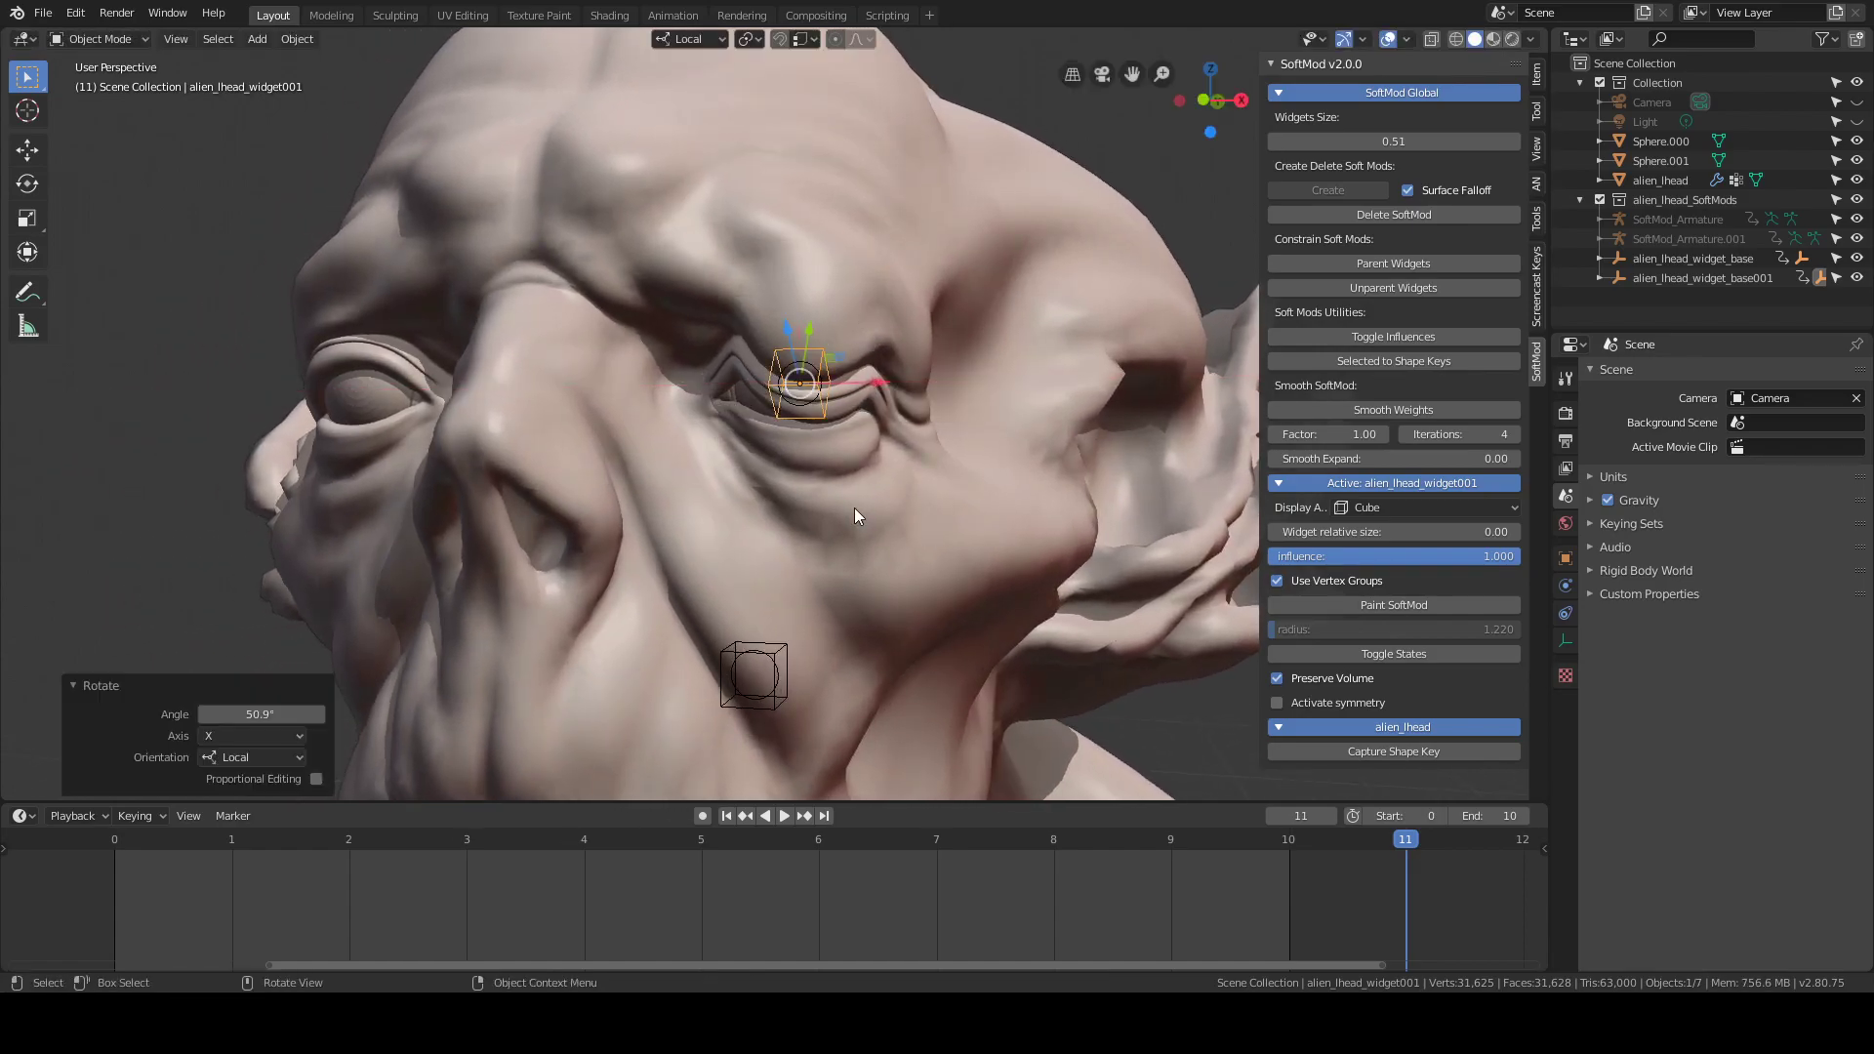
Delete the eyelid softmod with its widget
{"action": "middle_click_drag", "start_coordinate": [853, 508], "coordinate": [890, 502]}
{"action": "middle_click_drag", "start_coordinate": [812, 376], "coordinate": [775, 411]}
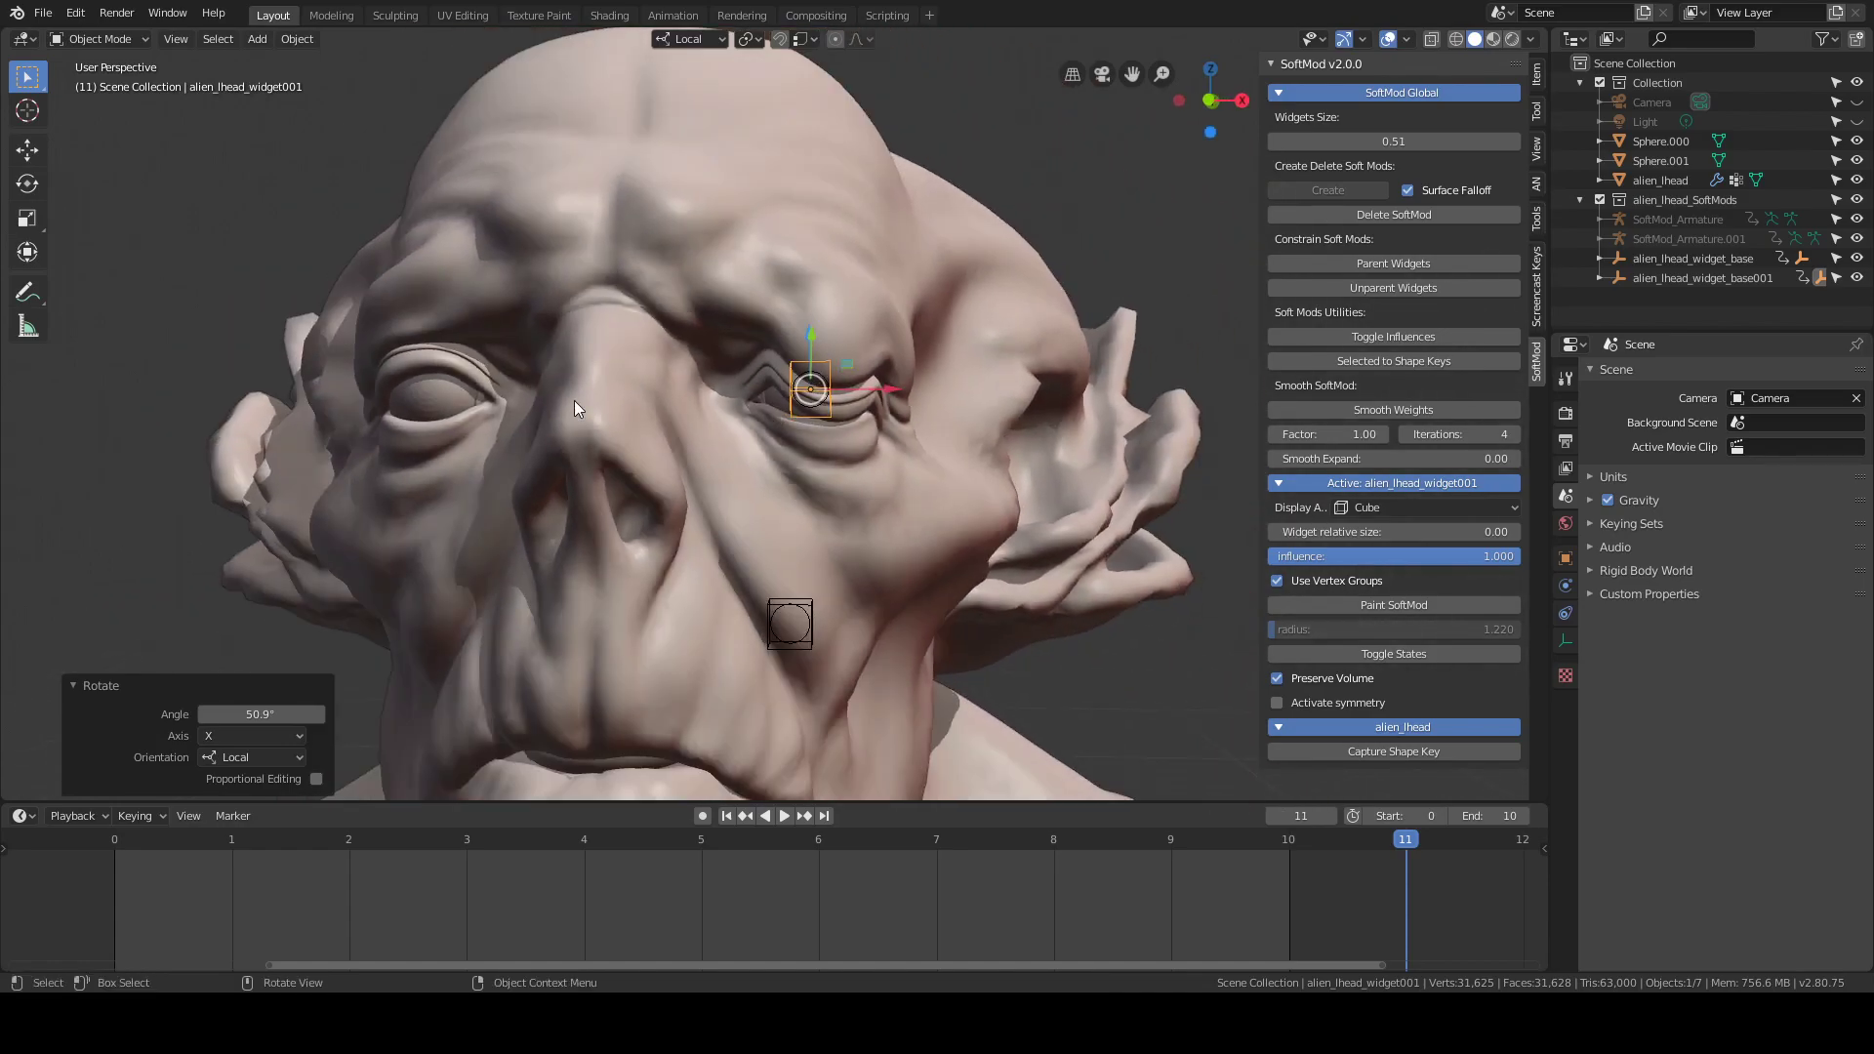
{"action": "key", "text": "ctrl"}
{"action": "key", "text": "ctrl+x"}
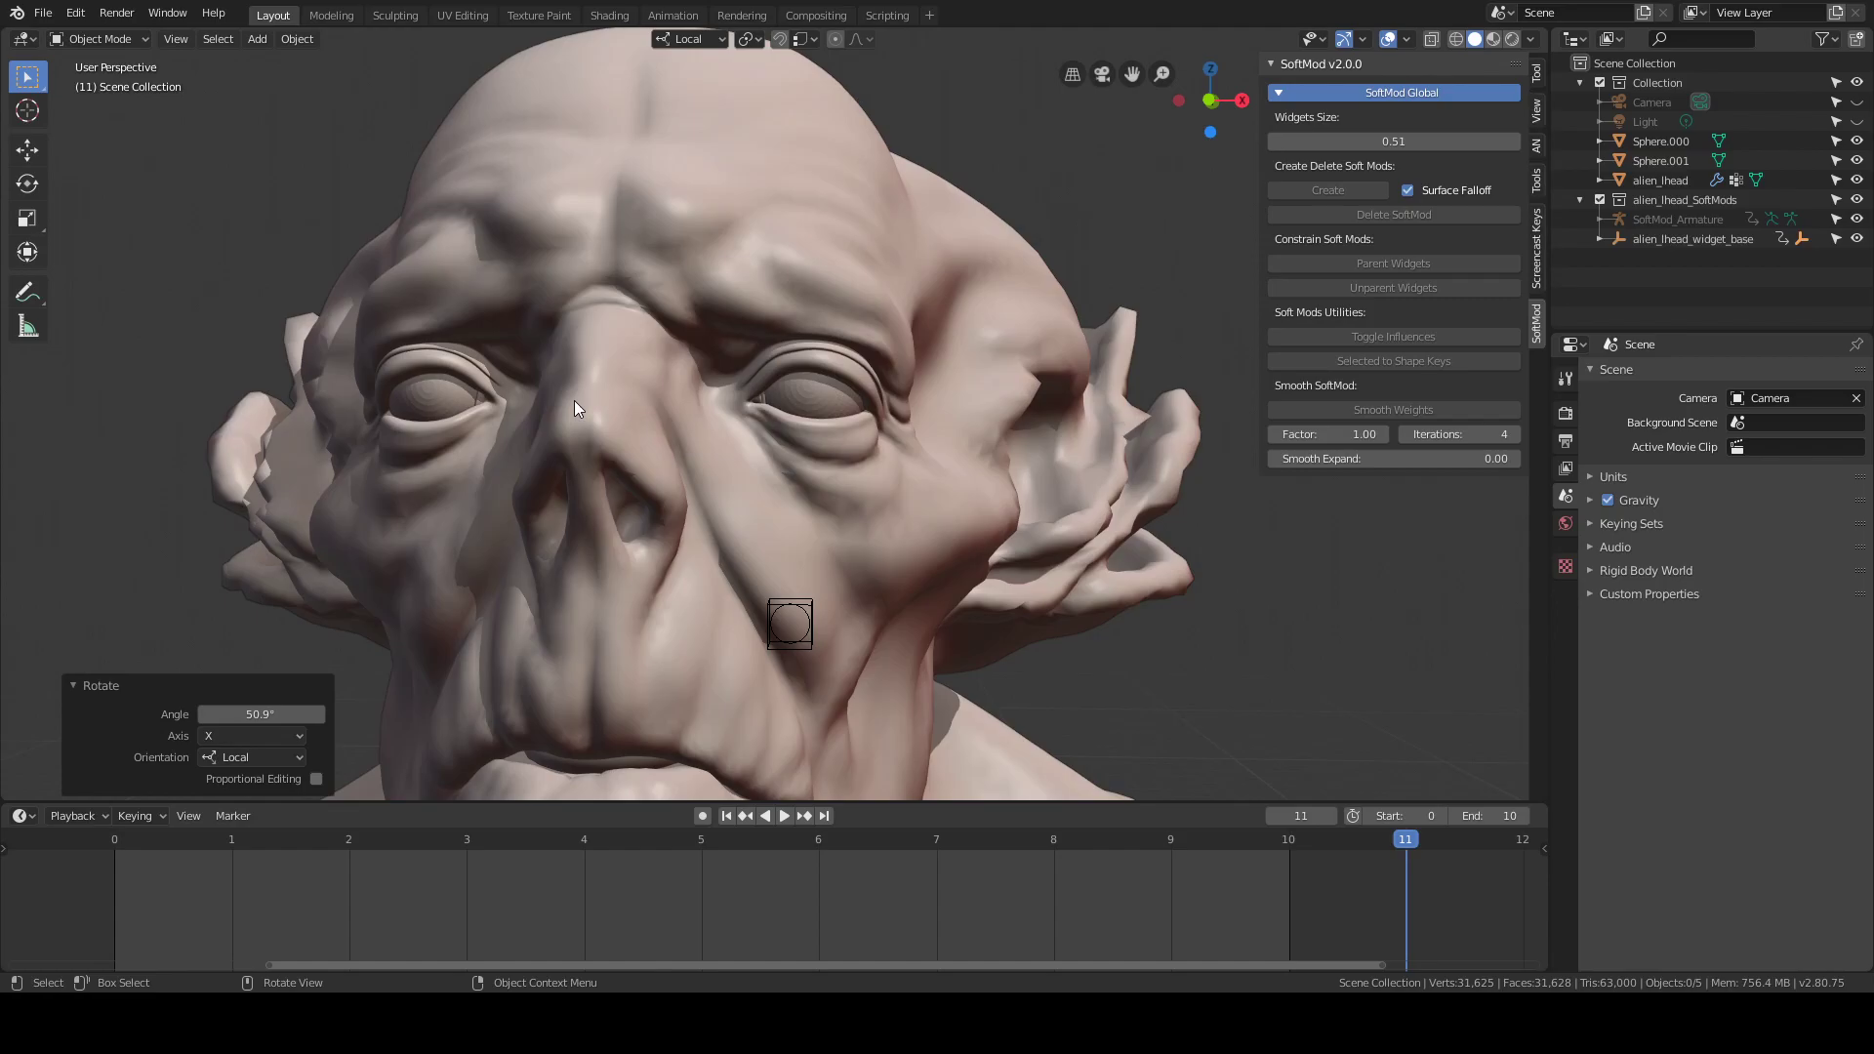
Move the cheek softmod widget 0.587 m in X and 0.758 m in Z to deform the cheek
{"action": "middle_click_drag", "start_coordinate": [1115, 396], "coordinate": [794, 554]}
{"action": "left_click", "coordinate": [804, 511]}
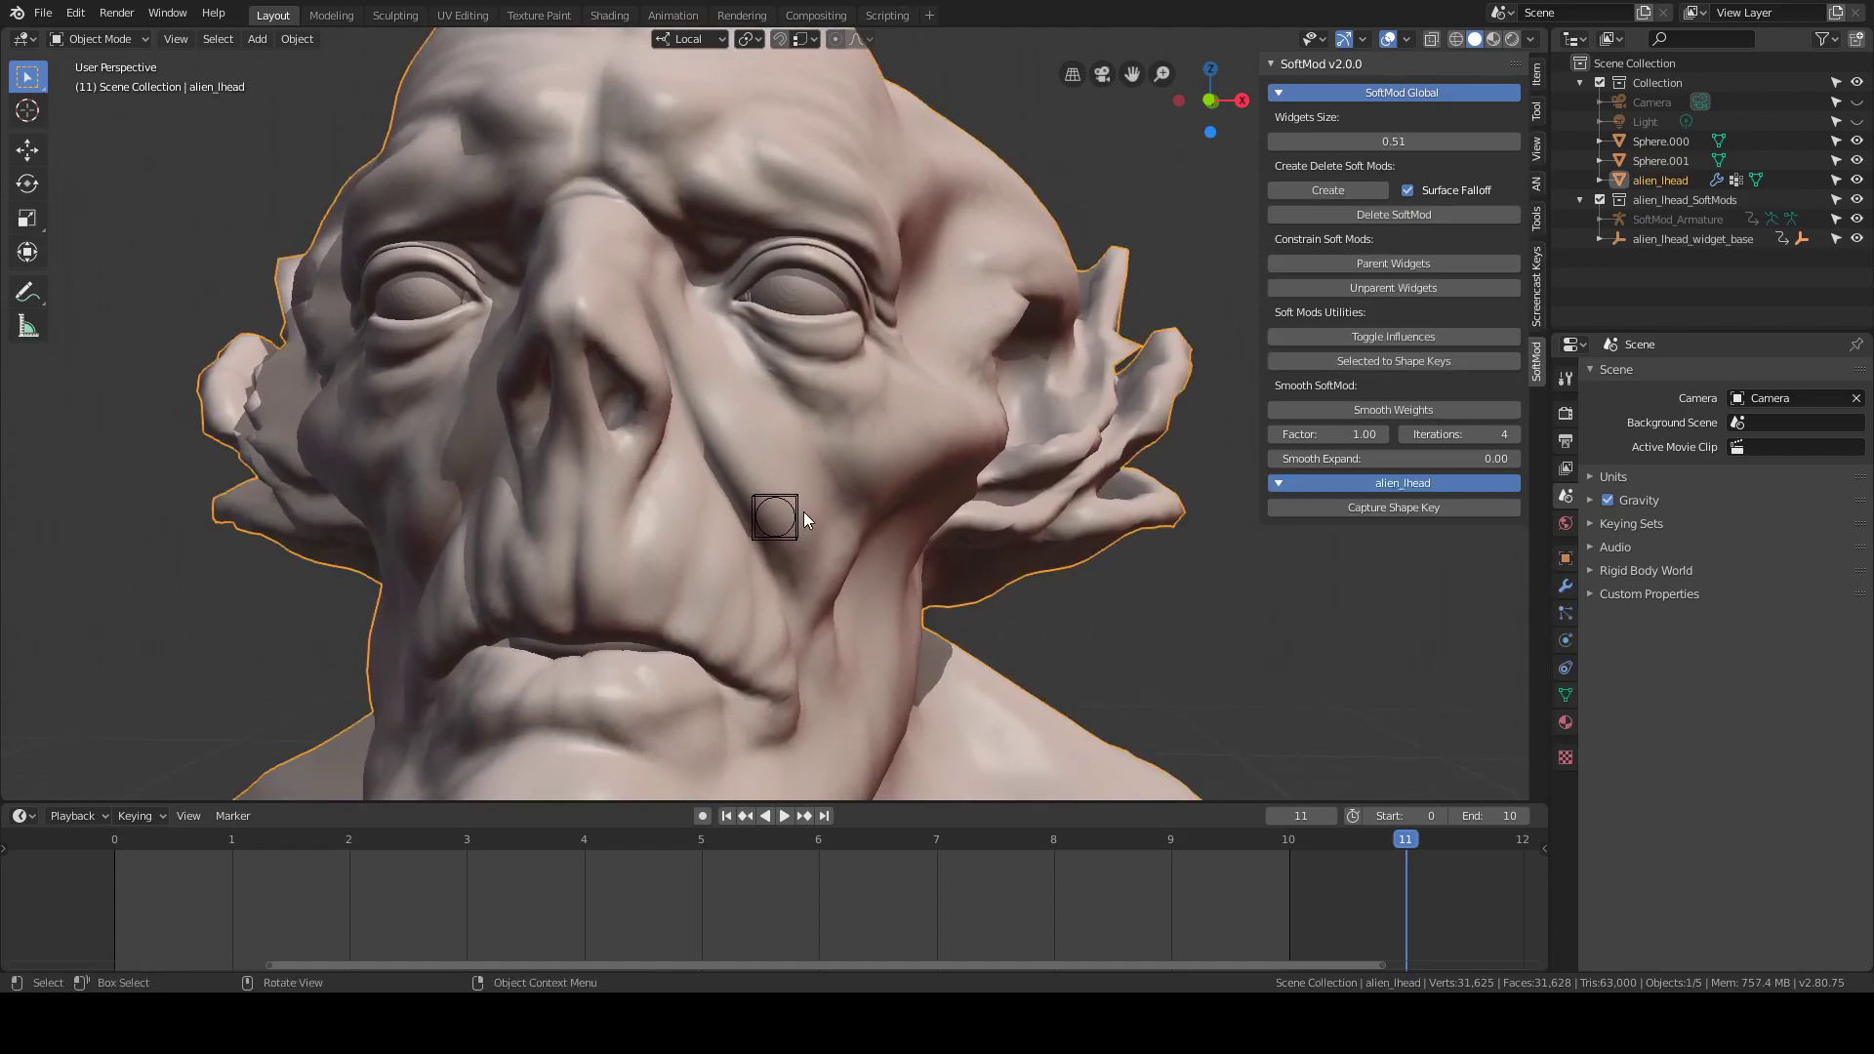
{"action": "left_click", "coordinate": [794, 492]}
{"action": "left_click_drag", "start_coordinate": [811, 480], "coordinate": [845, 439]}
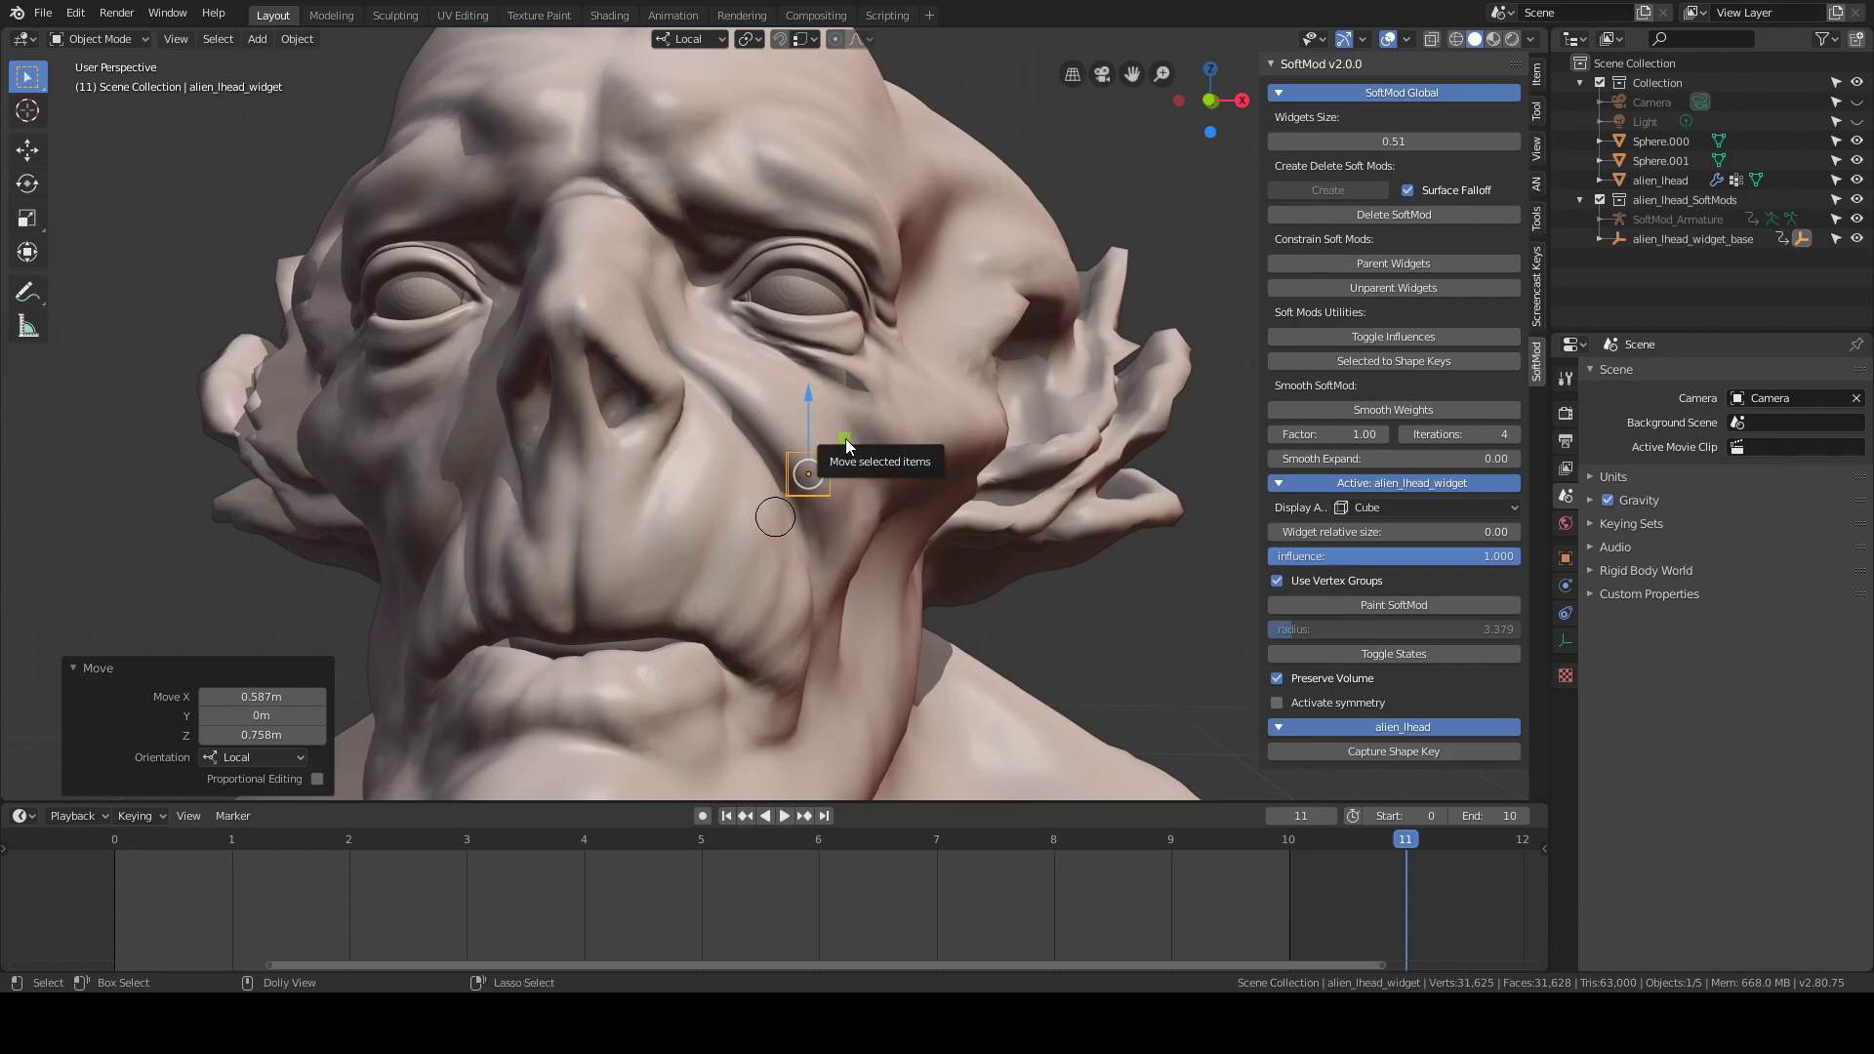
Start painting the cheek softmod's influence weights on the alien head
{"action": "key", "text": "ctrl+shift+p"}
{"action": "middle_click_drag", "start_coordinate": [923, 611], "coordinate": [903, 613]}
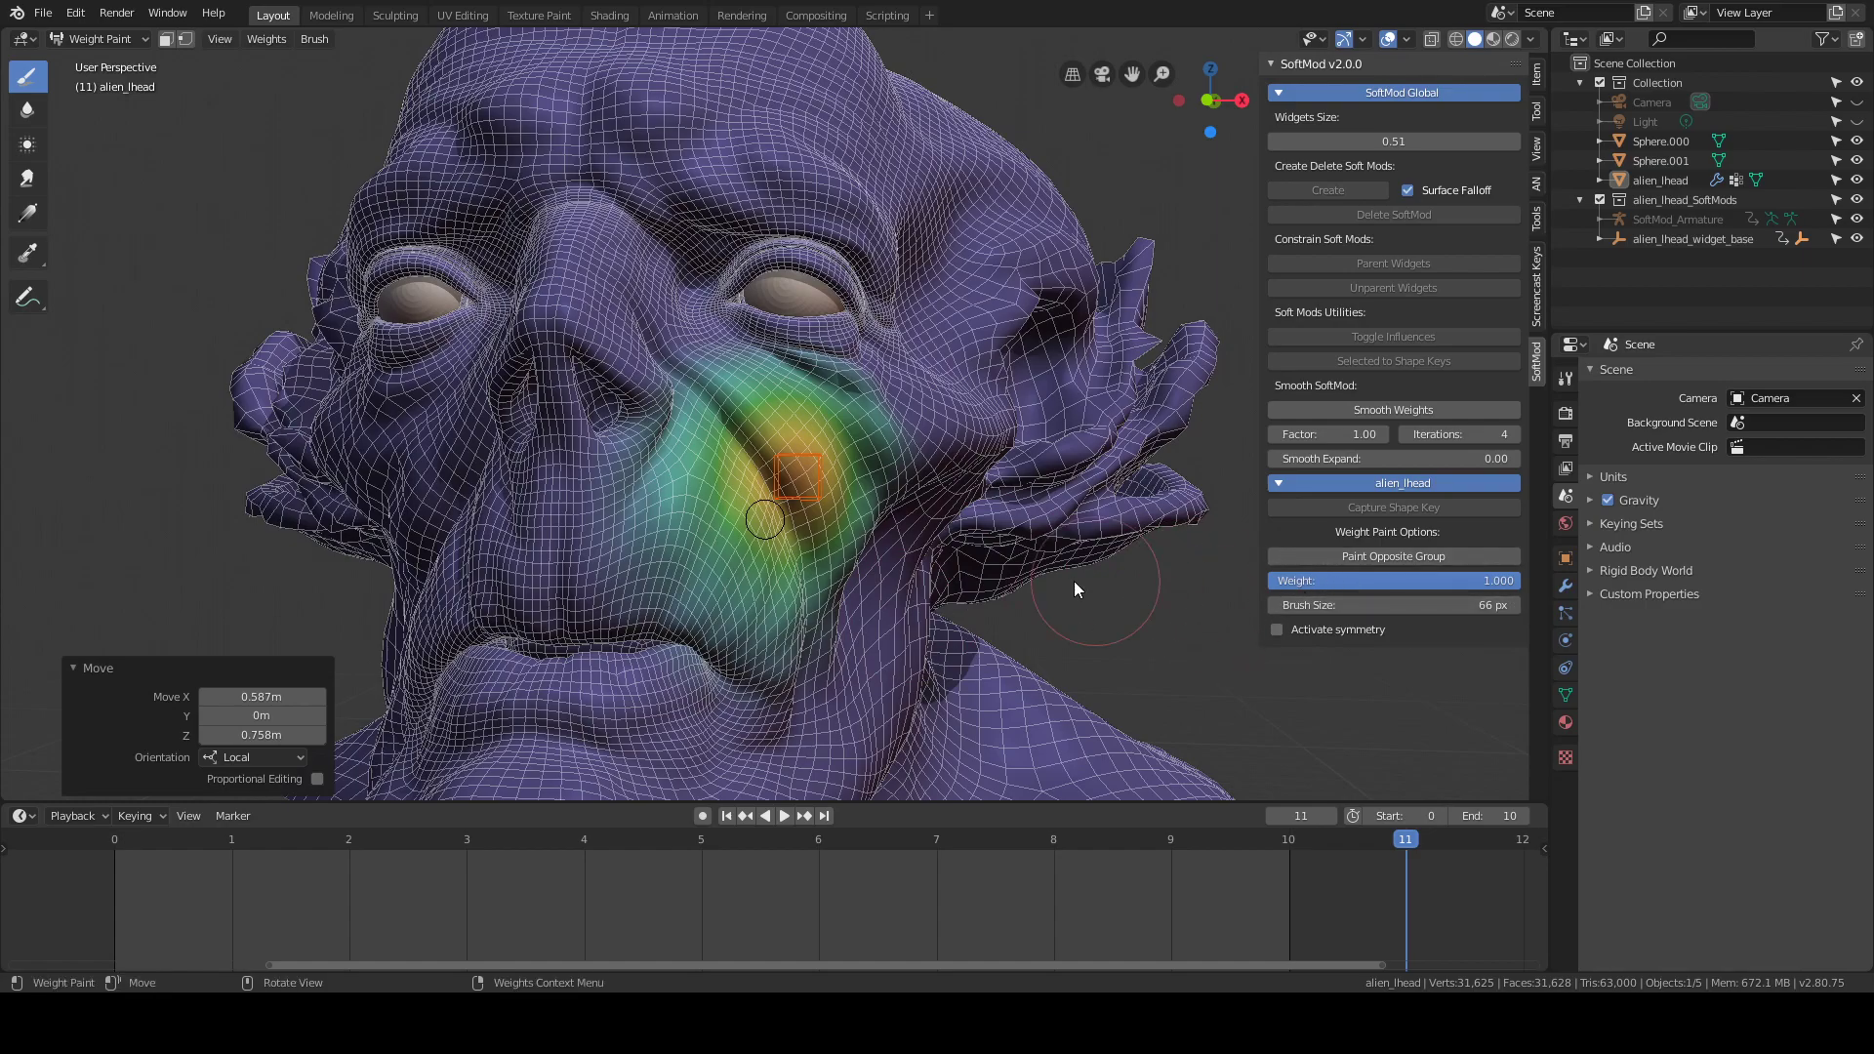
{"action": "middle_click_drag", "start_coordinate": [834, 527], "coordinate": [858, 527]}
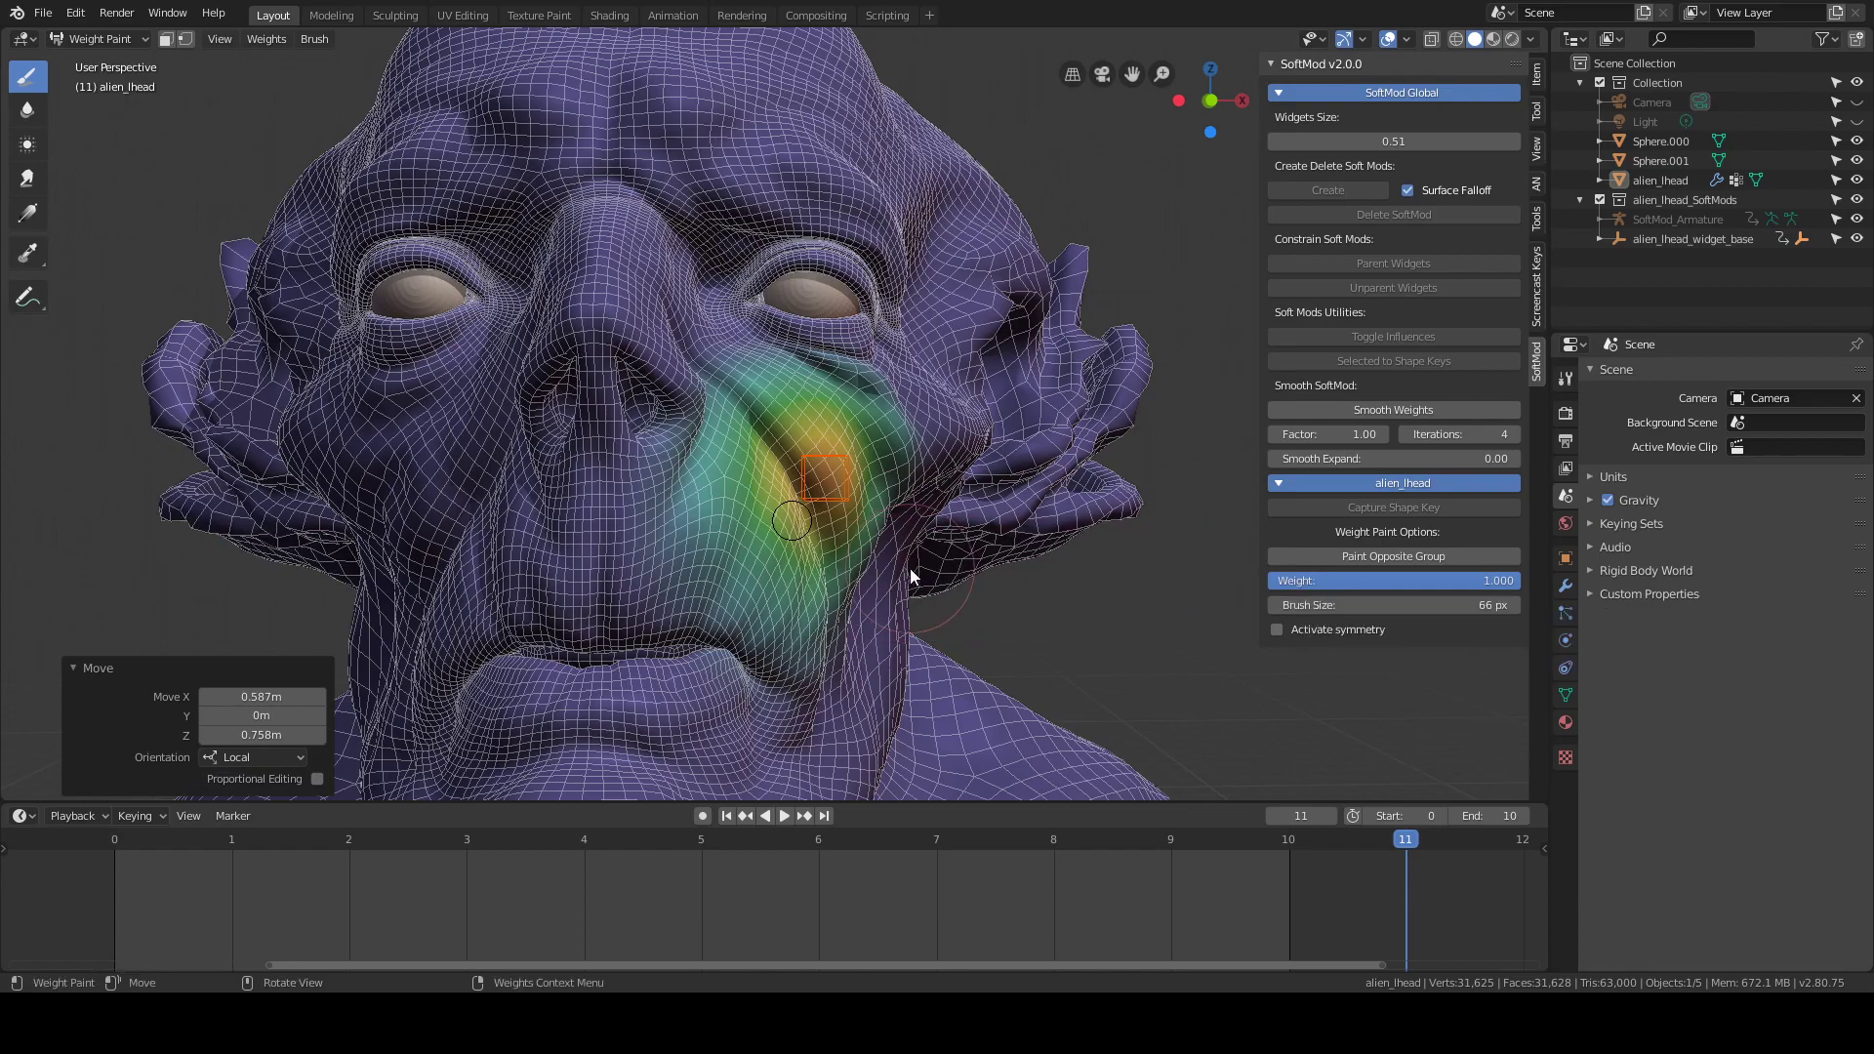
{"action": "middle_click_drag", "start_coordinate": [909, 568], "coordinate": [910, 562]}
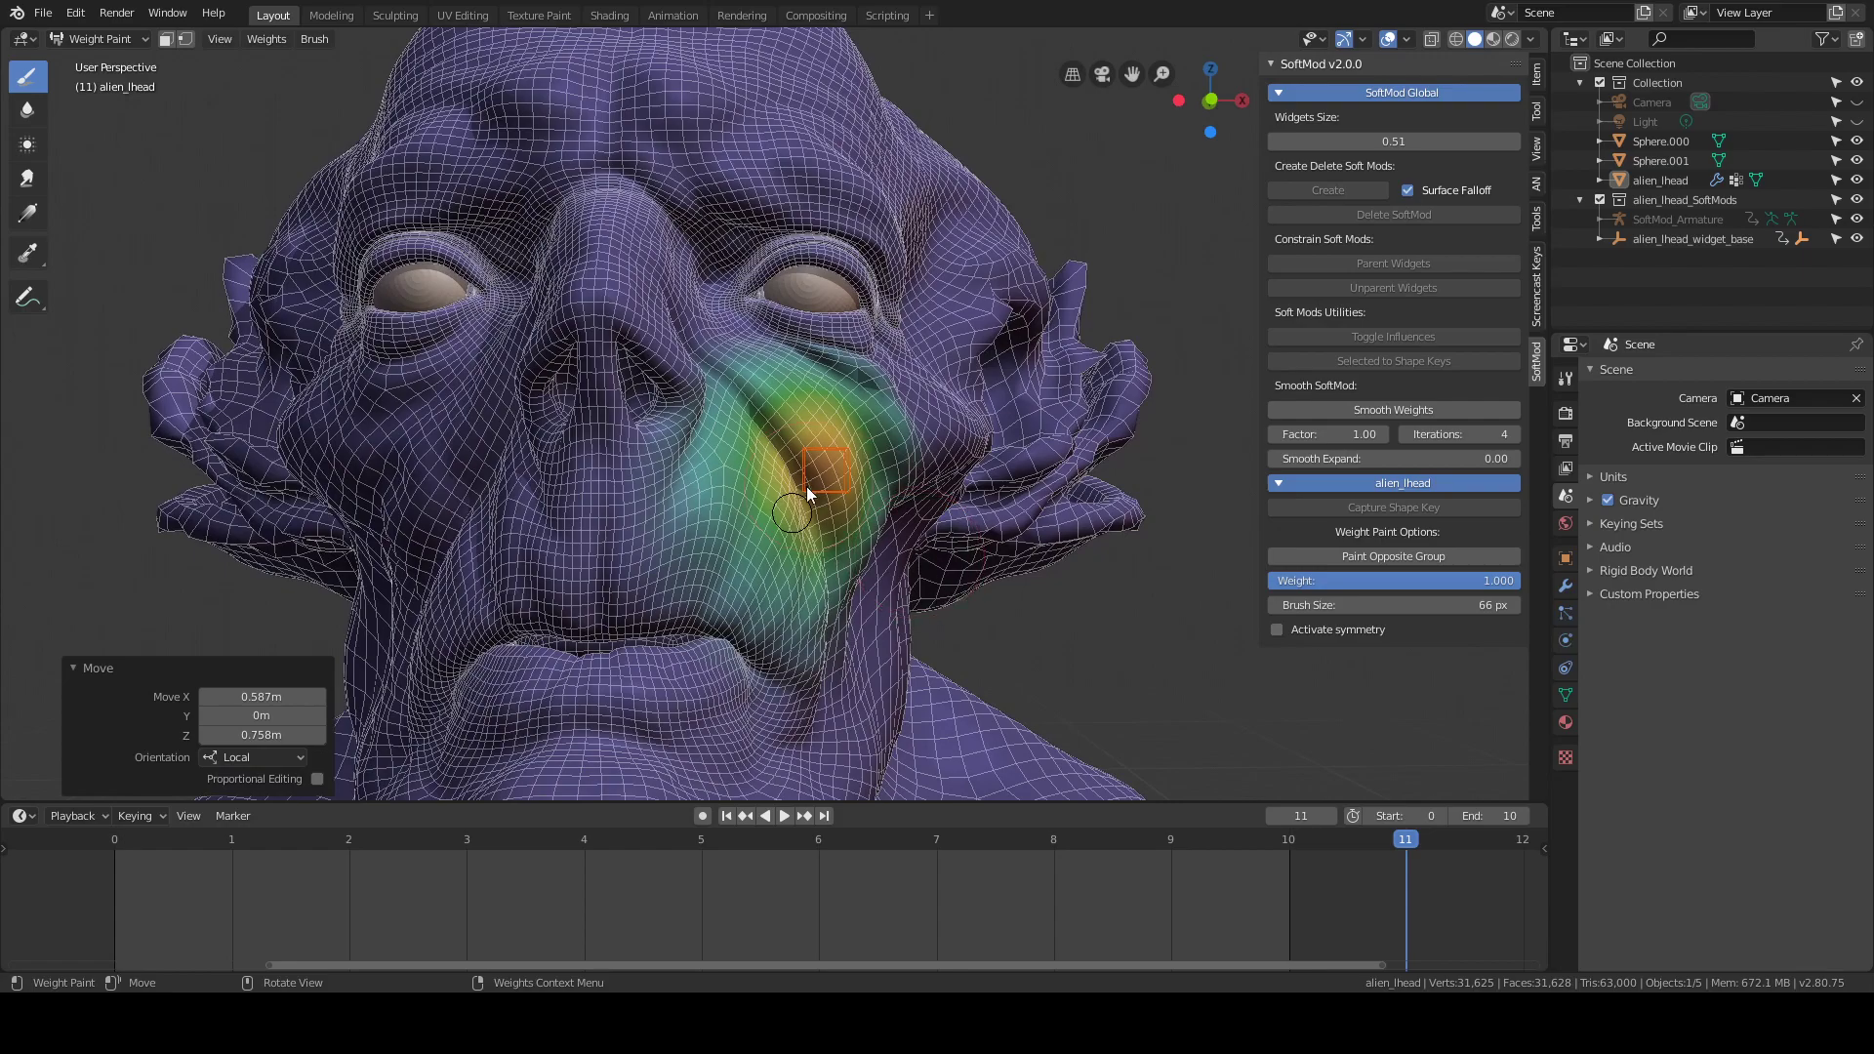
{"action": "middle_click_drag", "start_coordinate": [918, 553], "coordinate": [788, 492]}
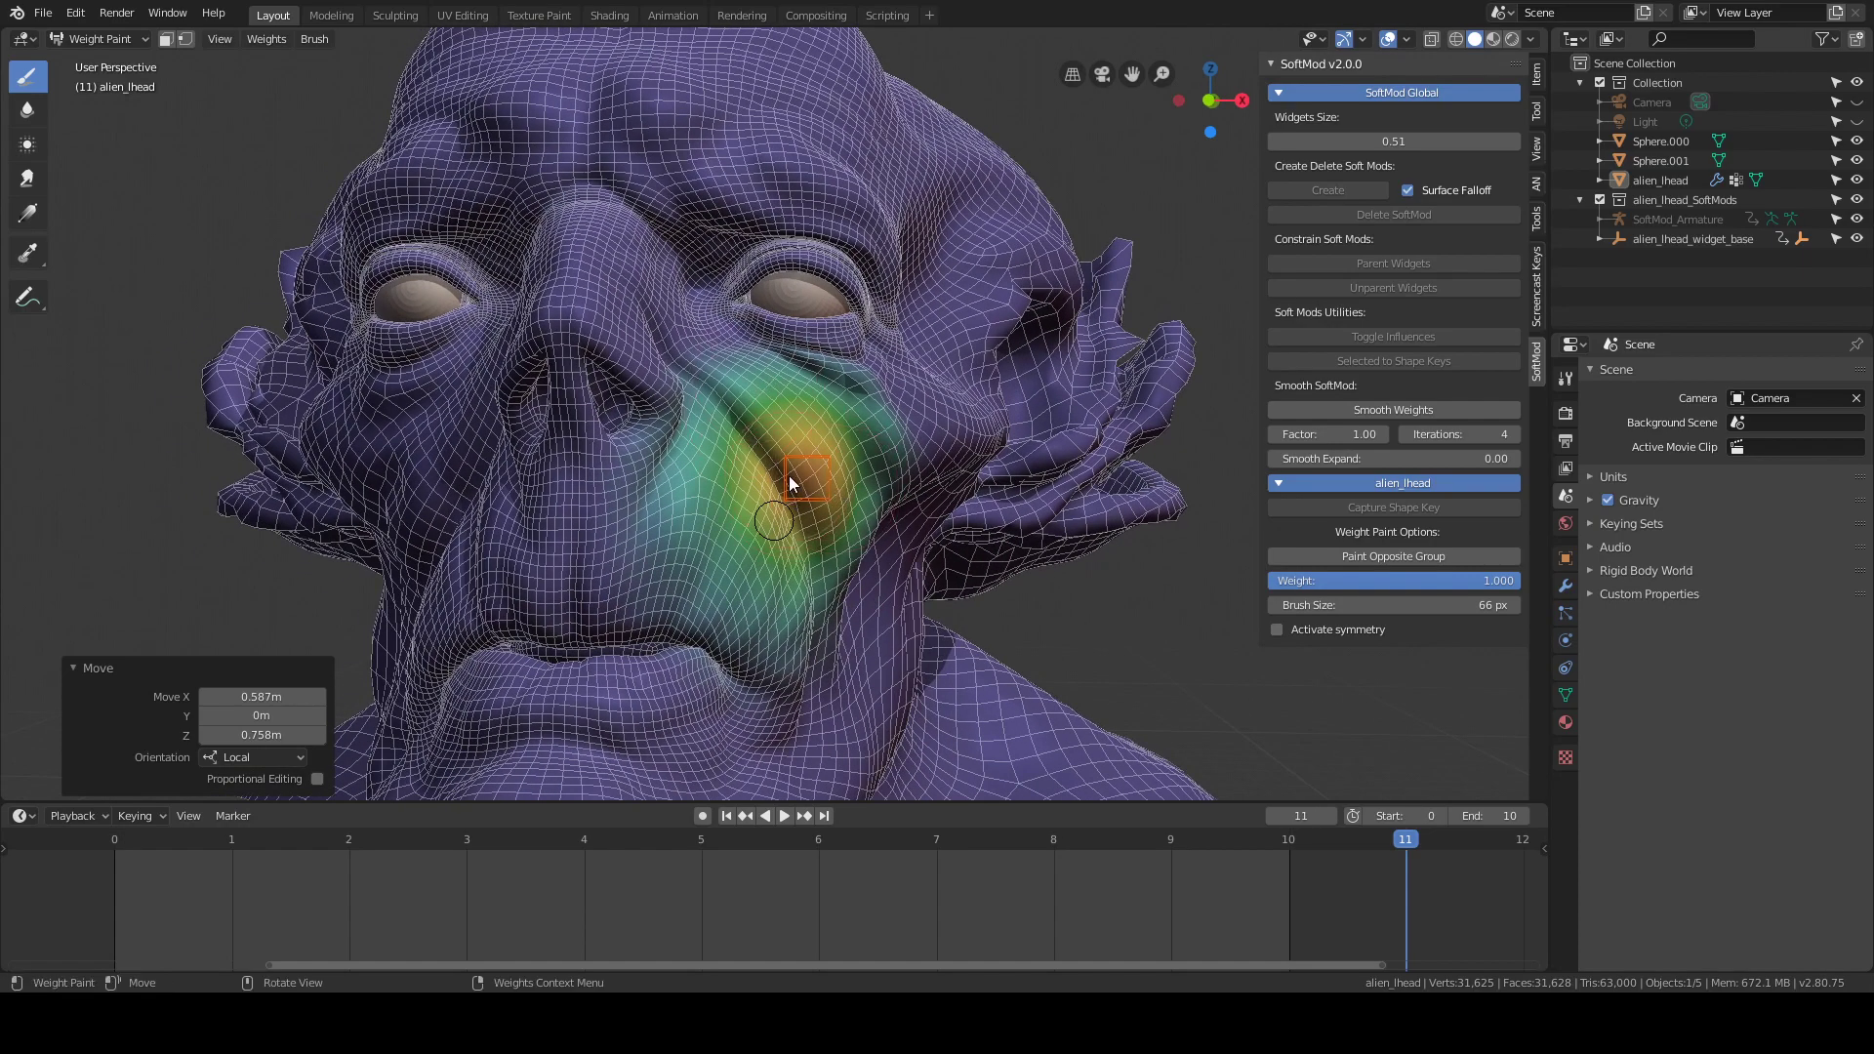
Lower the strength of the weight paint brush
{"action": "key", "text": "shift+f"}
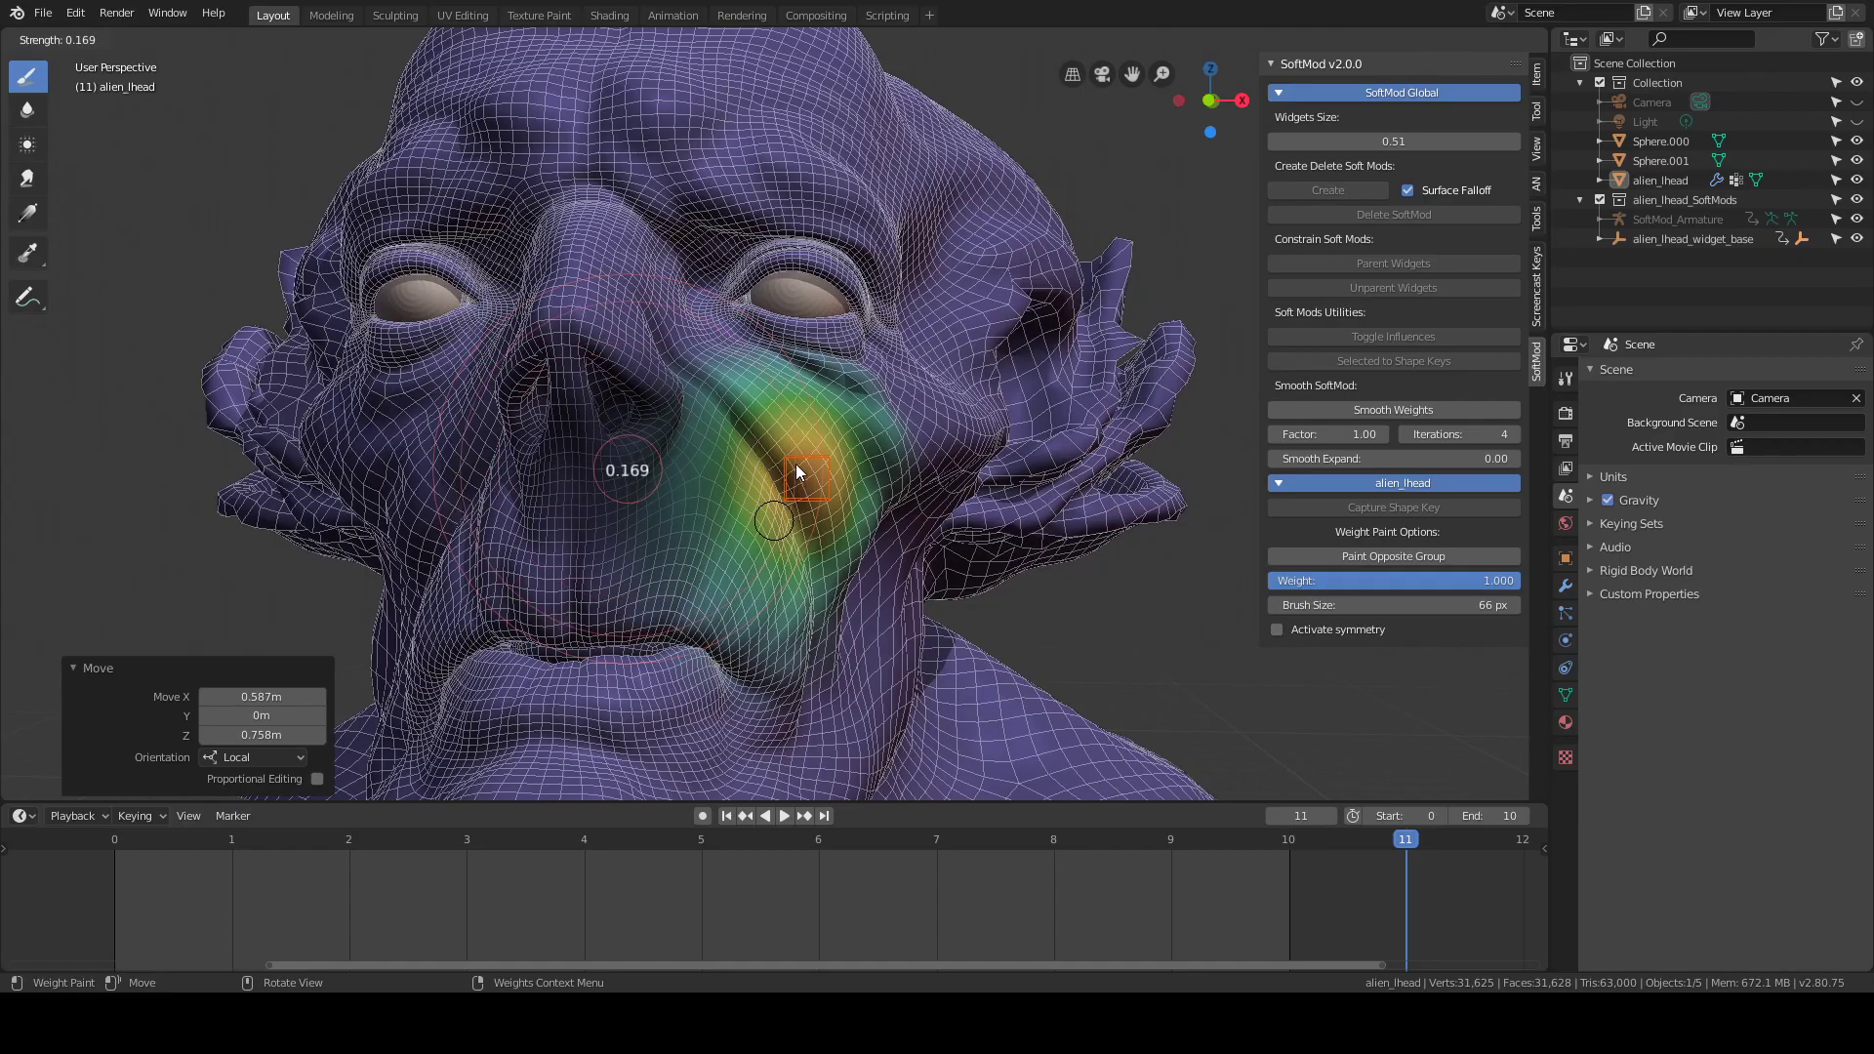
{"action": "left_click", "coordinate": [811, 463]}
{"action": "middle_click_drag", "start_coordinate": [811, 463], "coordinate": [915, 552]}
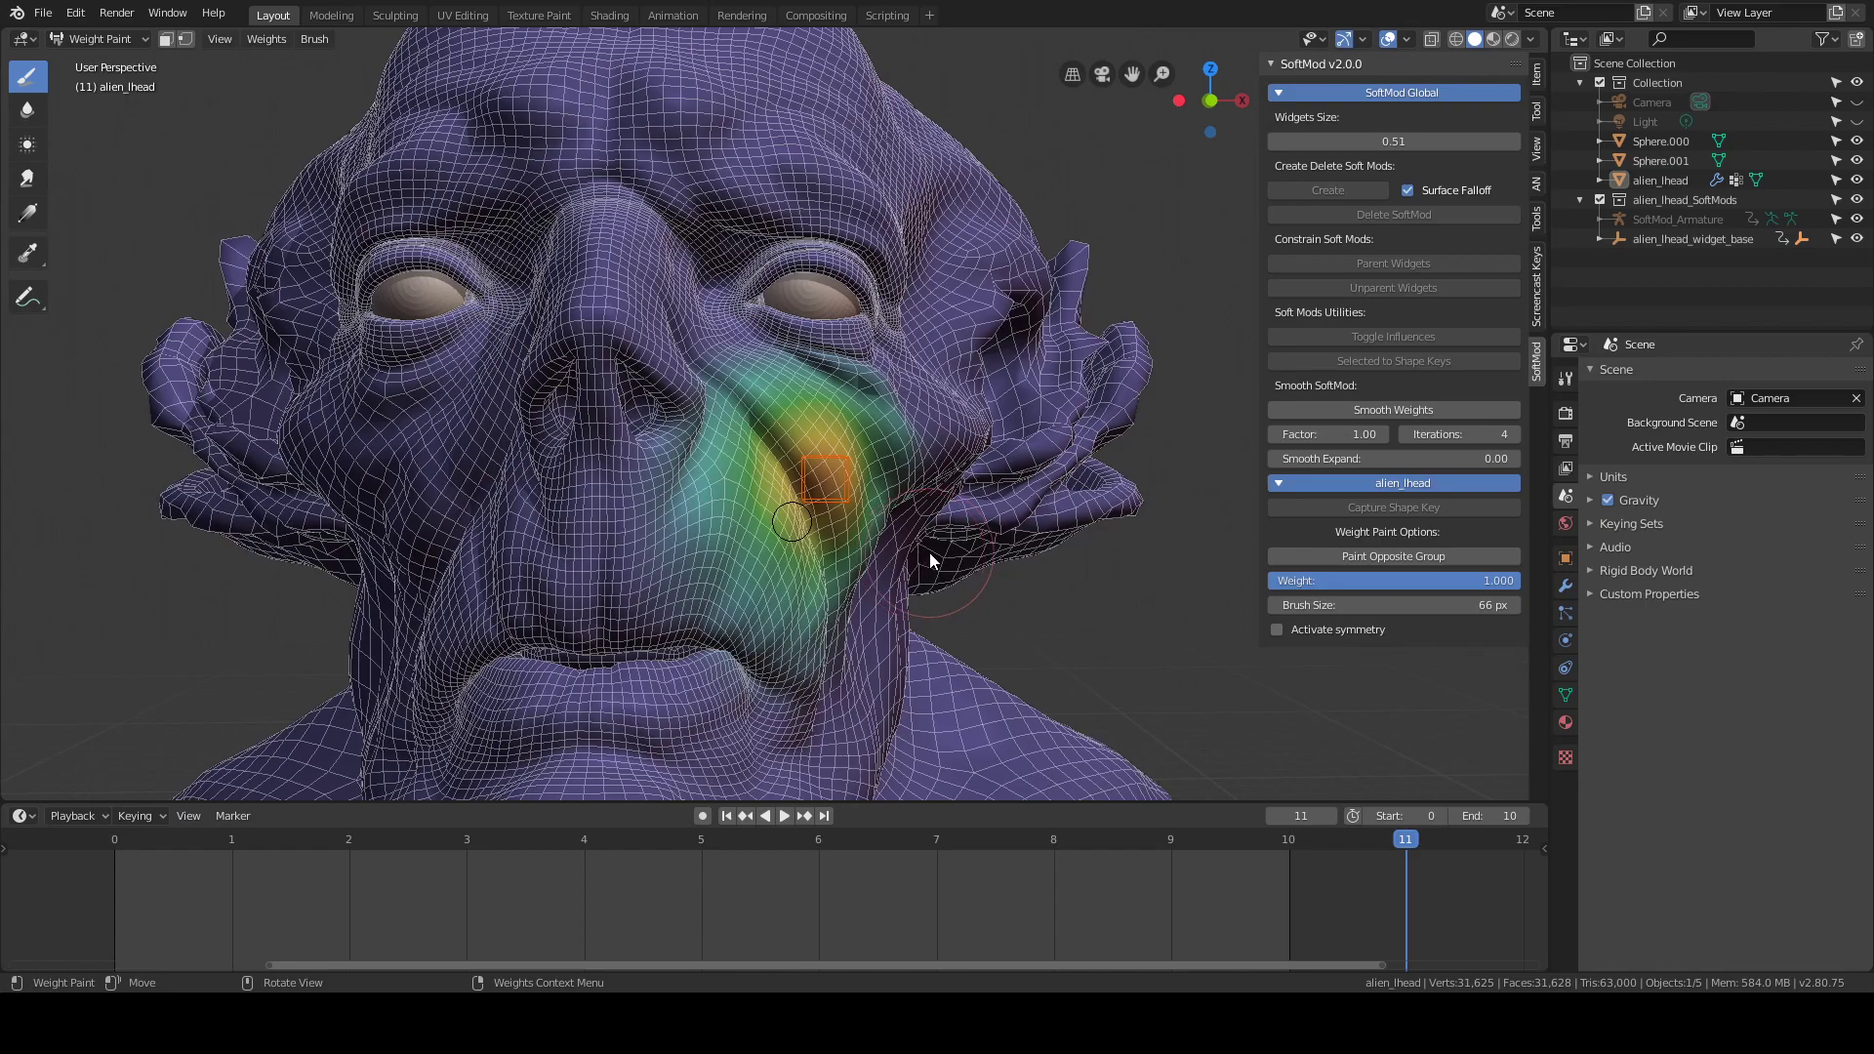
{"action": "middle_click_drag", "start_coordinate": [851, 546], "coordinate": [811, 542]}
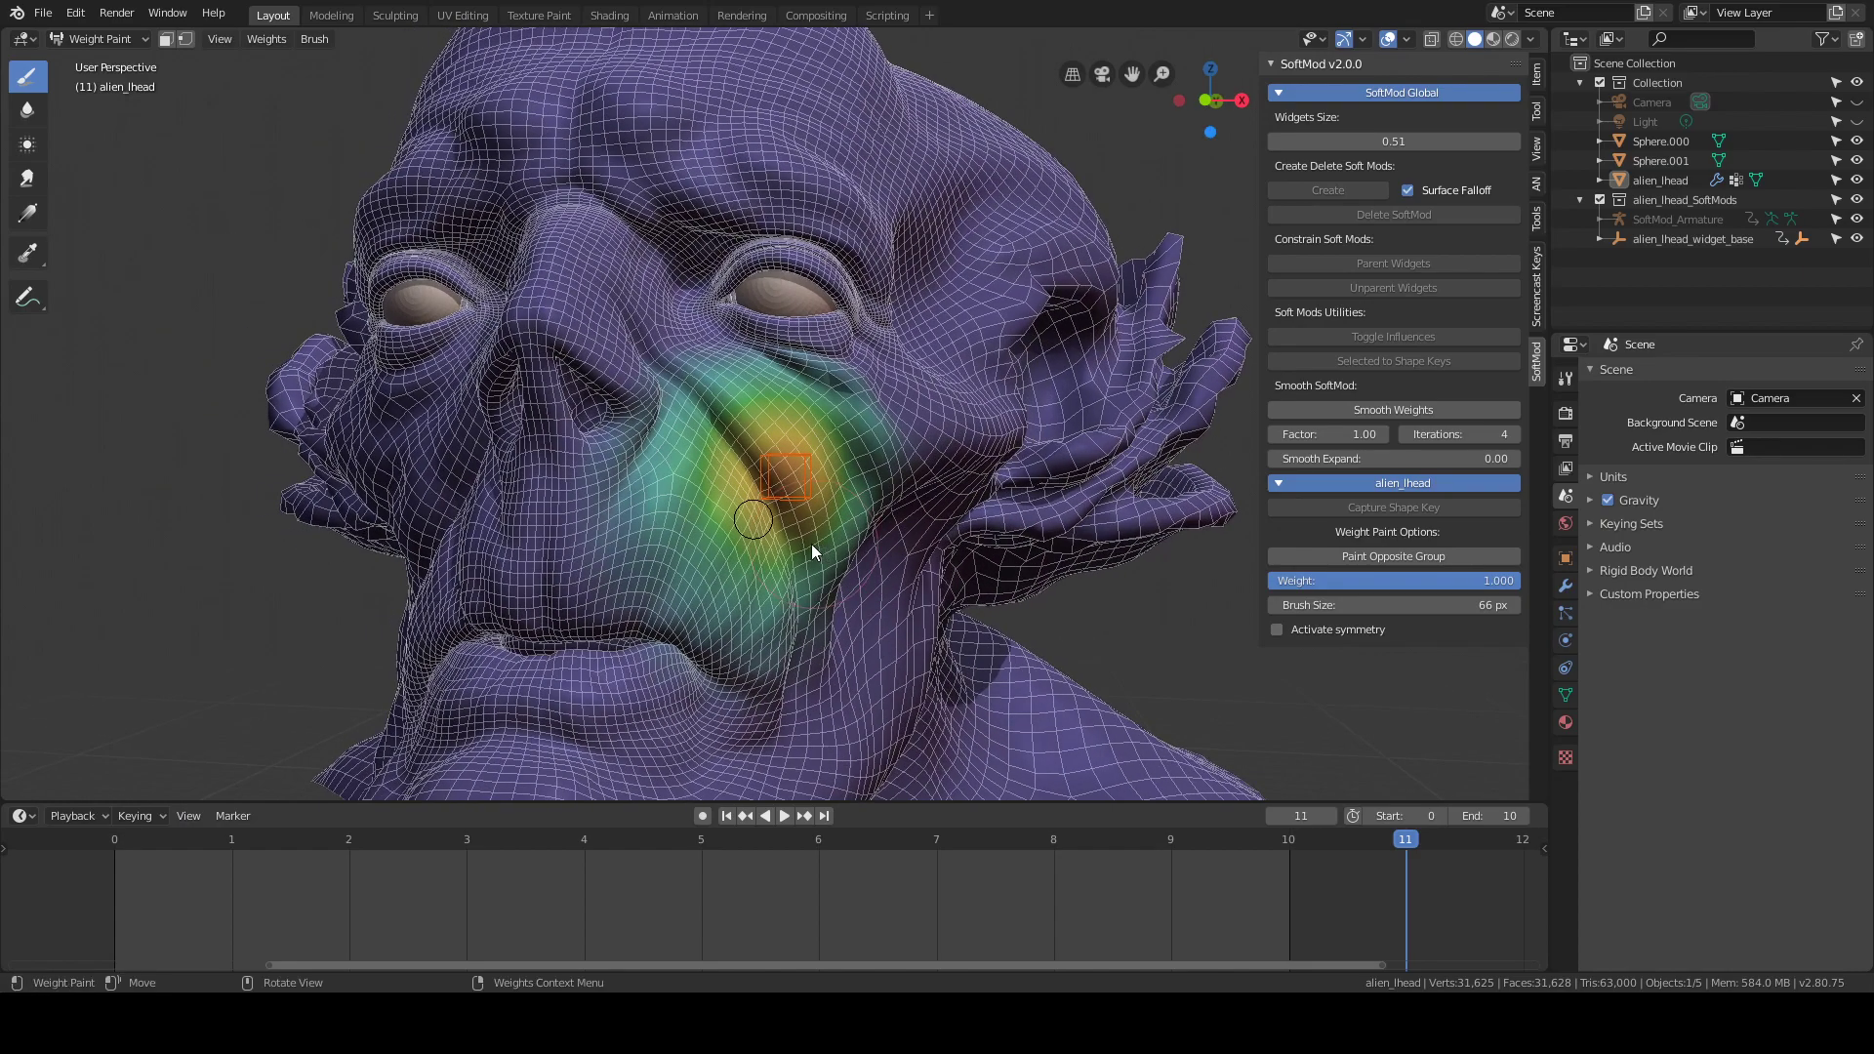
Toggle the brush weight between 0 and 1, try intermediate slider values, and set it to 1.000
{"action": "key", "text": "x"}
{"action": "key", "text": "x"}
{"action": "key", "text": "x"}
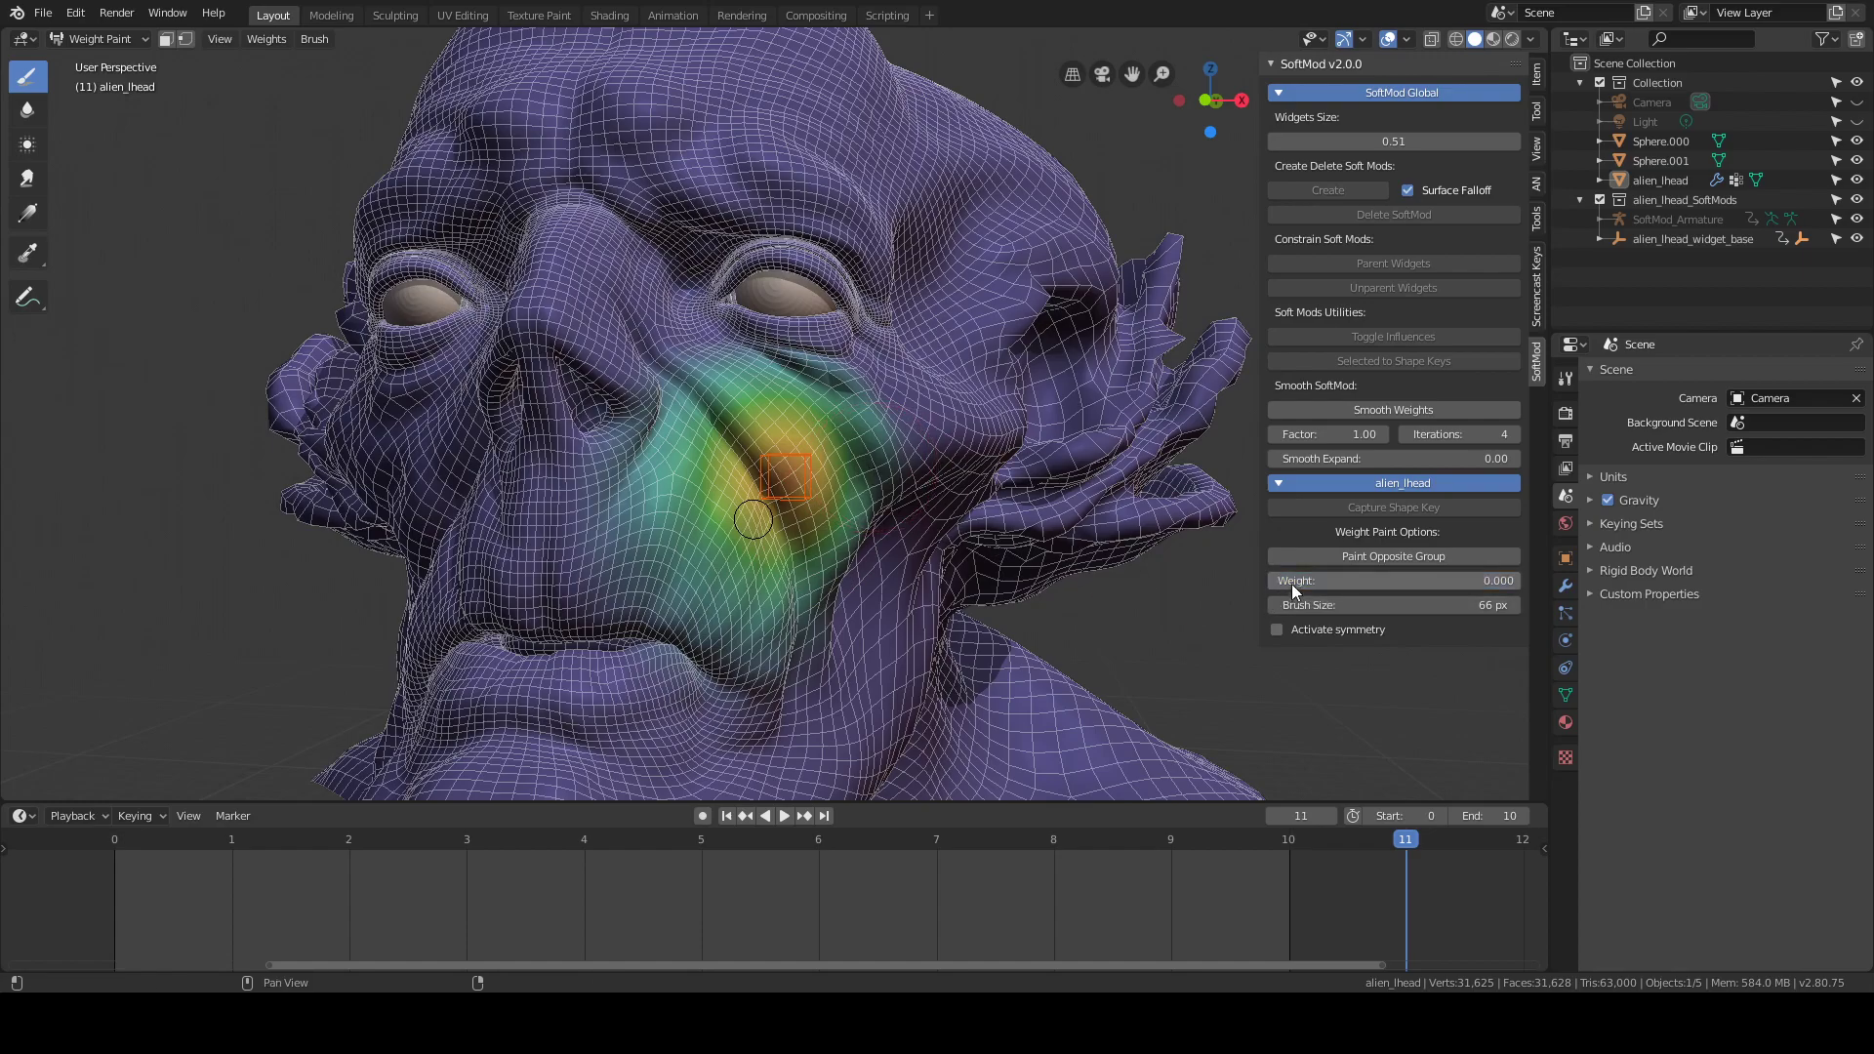
{"action": "mouse_move", "coordinate": [1279, 580]}
{"action": "left_mouse_down"}
{"action": "mouse_move", "coordinate": [1311, 580]}
{"action": "mouse_move", "coordinate": [1274, 580]}
{"action": "left_mouse_up"}
{"action": "left_click_drag", "start_coordinate": [1290, 581], "coordinate": [1352, 582]}
{"action": "key", "text": "x"}
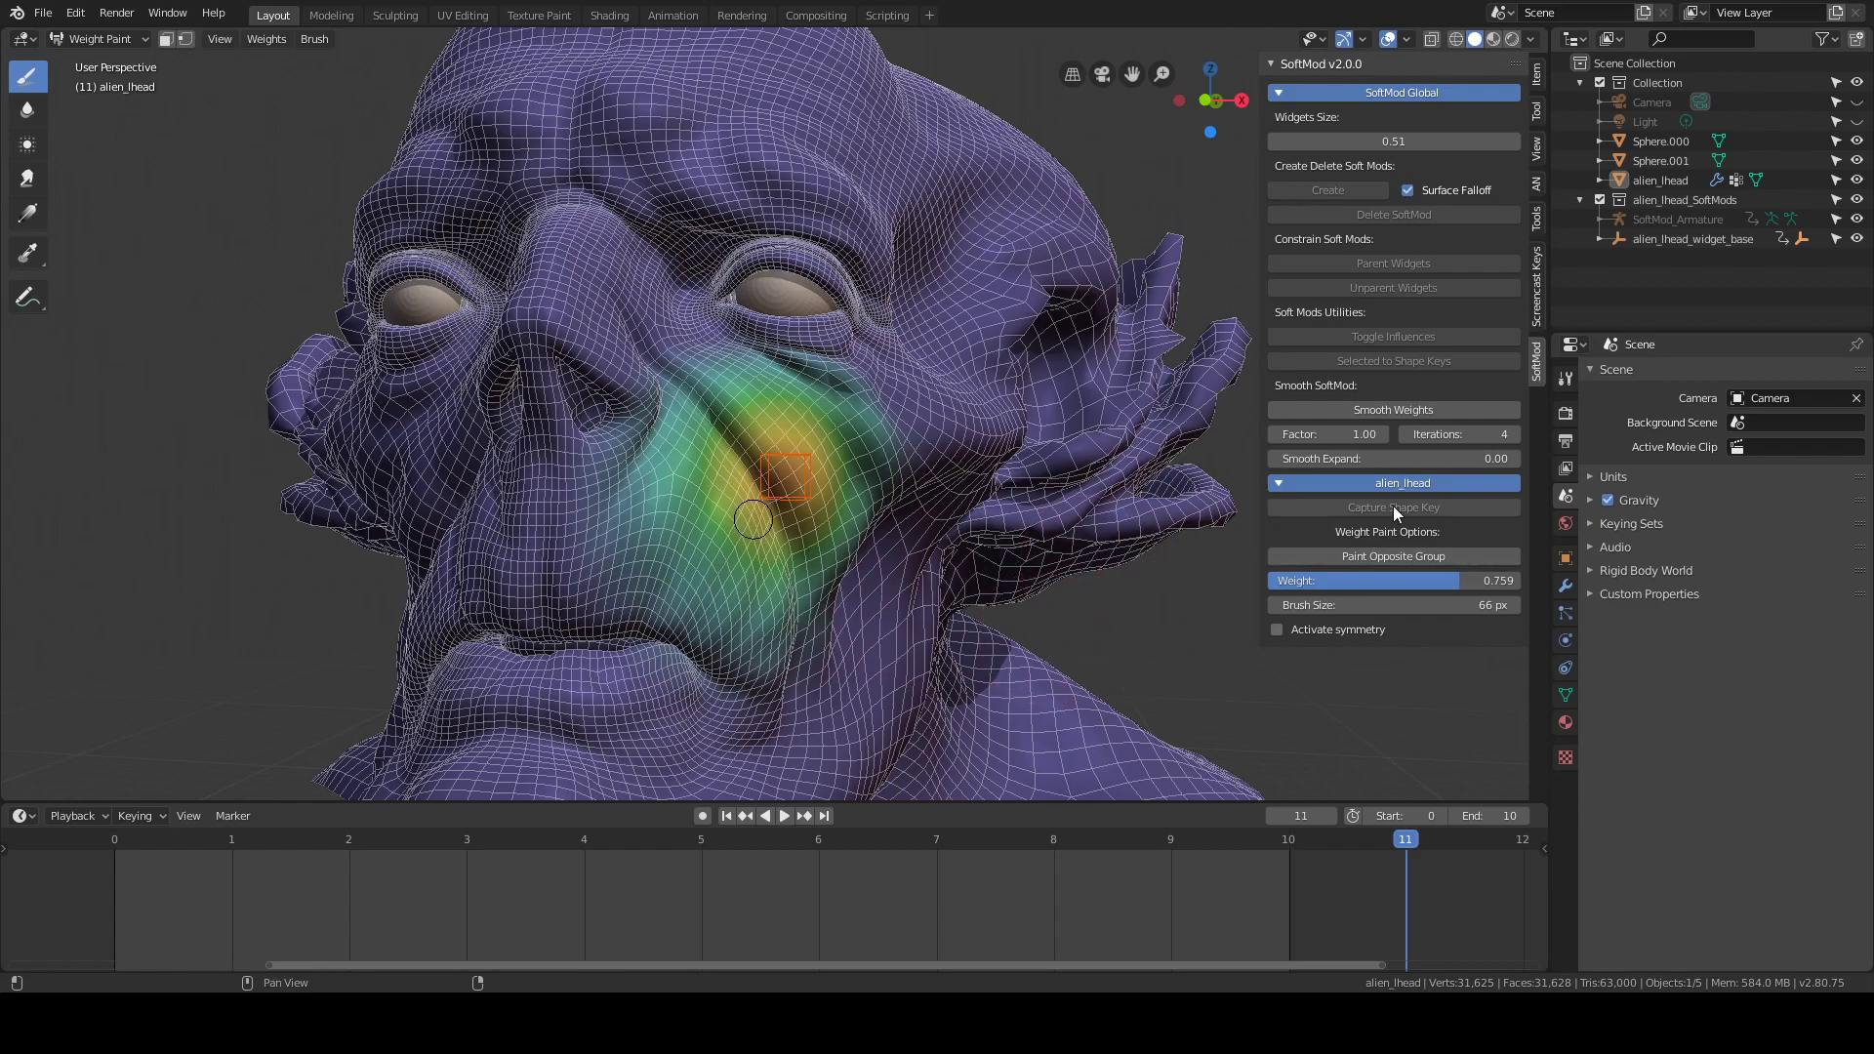
{"action": "left_click_drag", "start_coordinate": [1436, 583], "coordinate": [1520, 583]}
{"action": "middle_click_drag", "start_coordinate": [554, 525], "coordinate": [899, 401]}
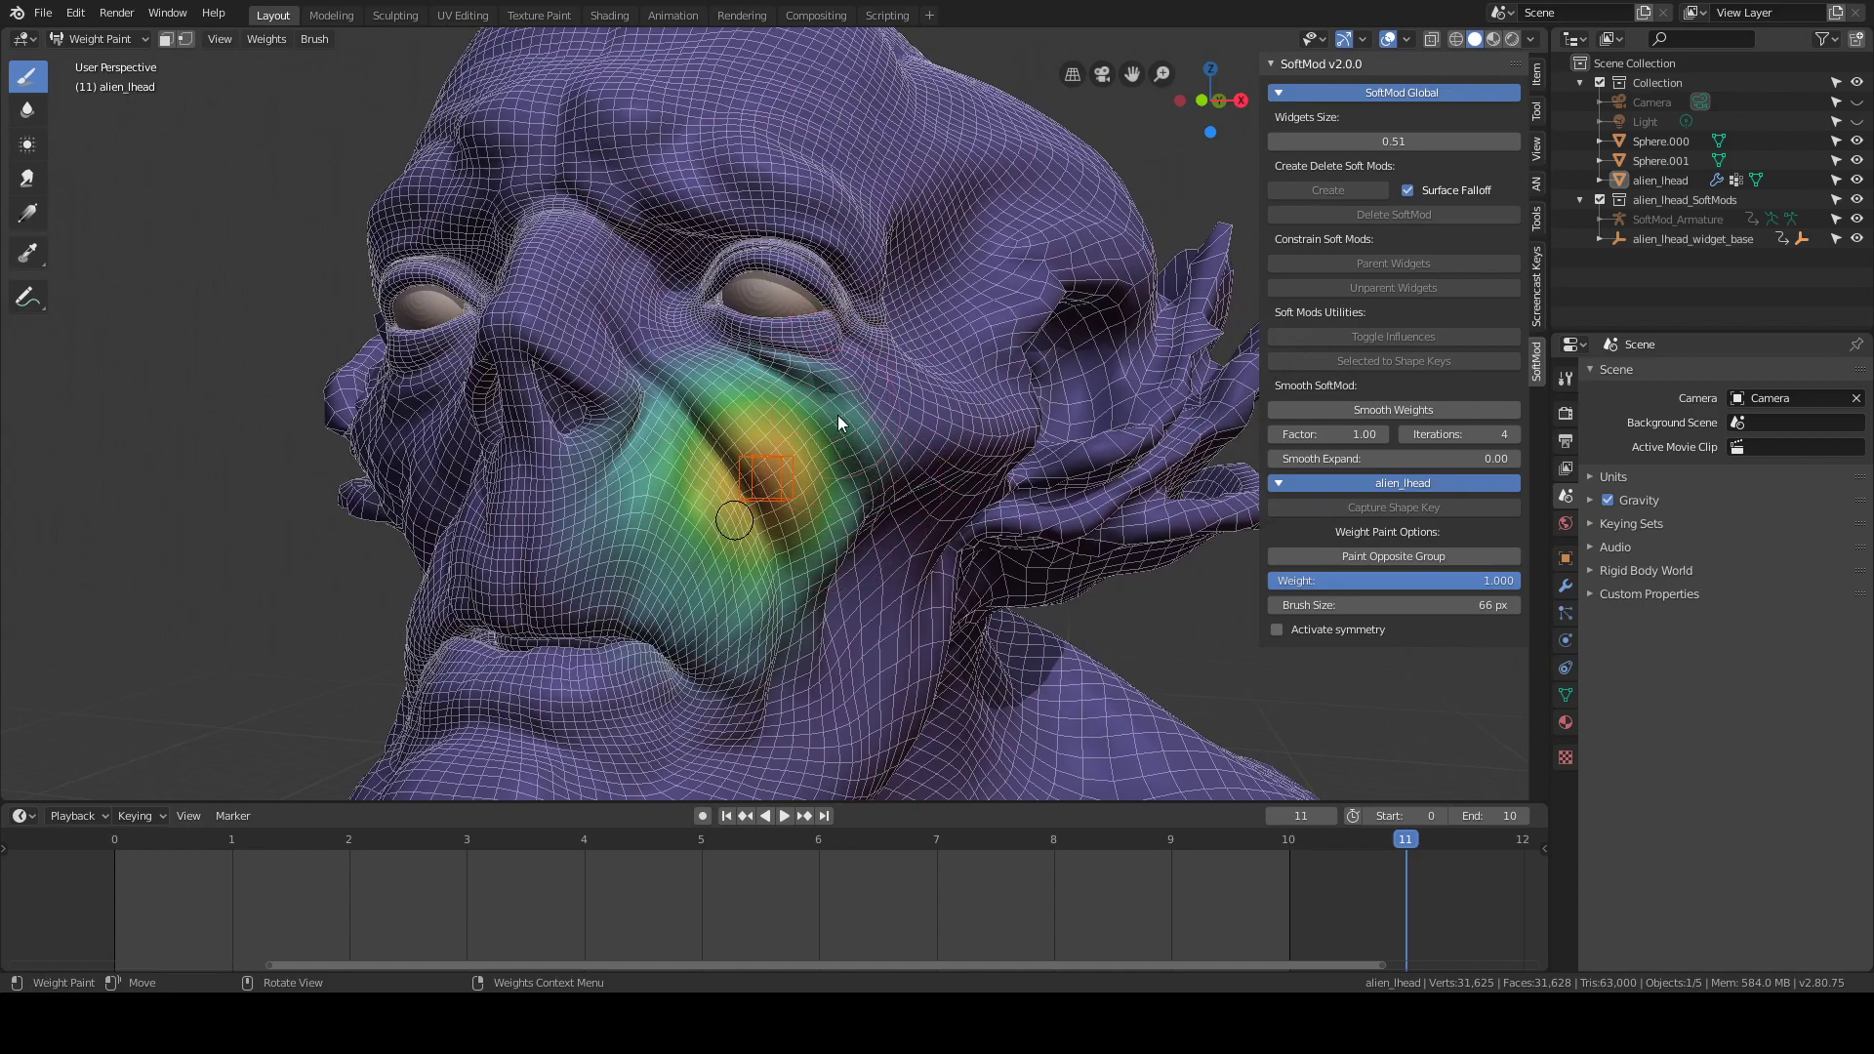
Set the brush weight to 0 and paint away the softmod's influence below the eye and along the outer cheek
{"action": "key", "text": "x"}
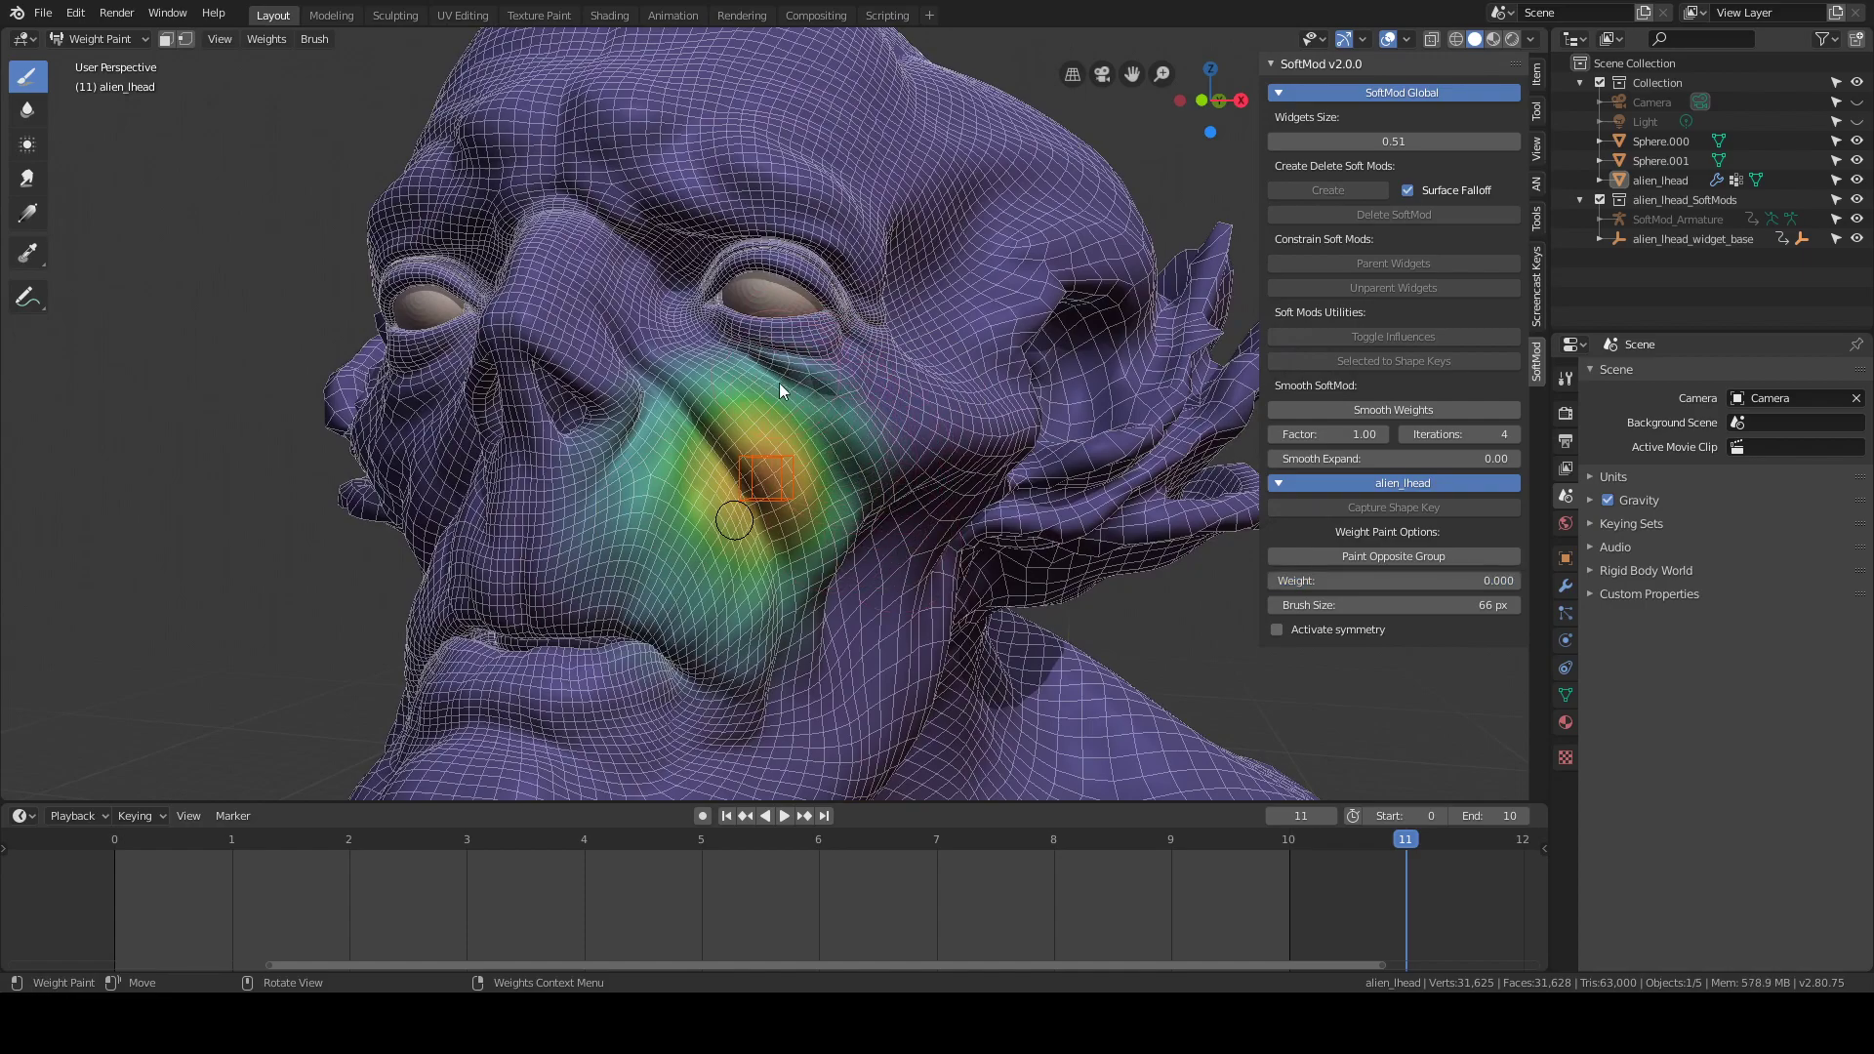
{"action": "mouse_move", "coordinate": [779, 383]}
{"action": "left_mouse_down"}
{"action": "mouse_move", "coordinate": [799, 415]}
{"action": "mouse_move", "coordinate": [810, 400]}
{"action": "mouse_move", "coordinate": [830, 477]}
{"action": "left_mouse_up"}
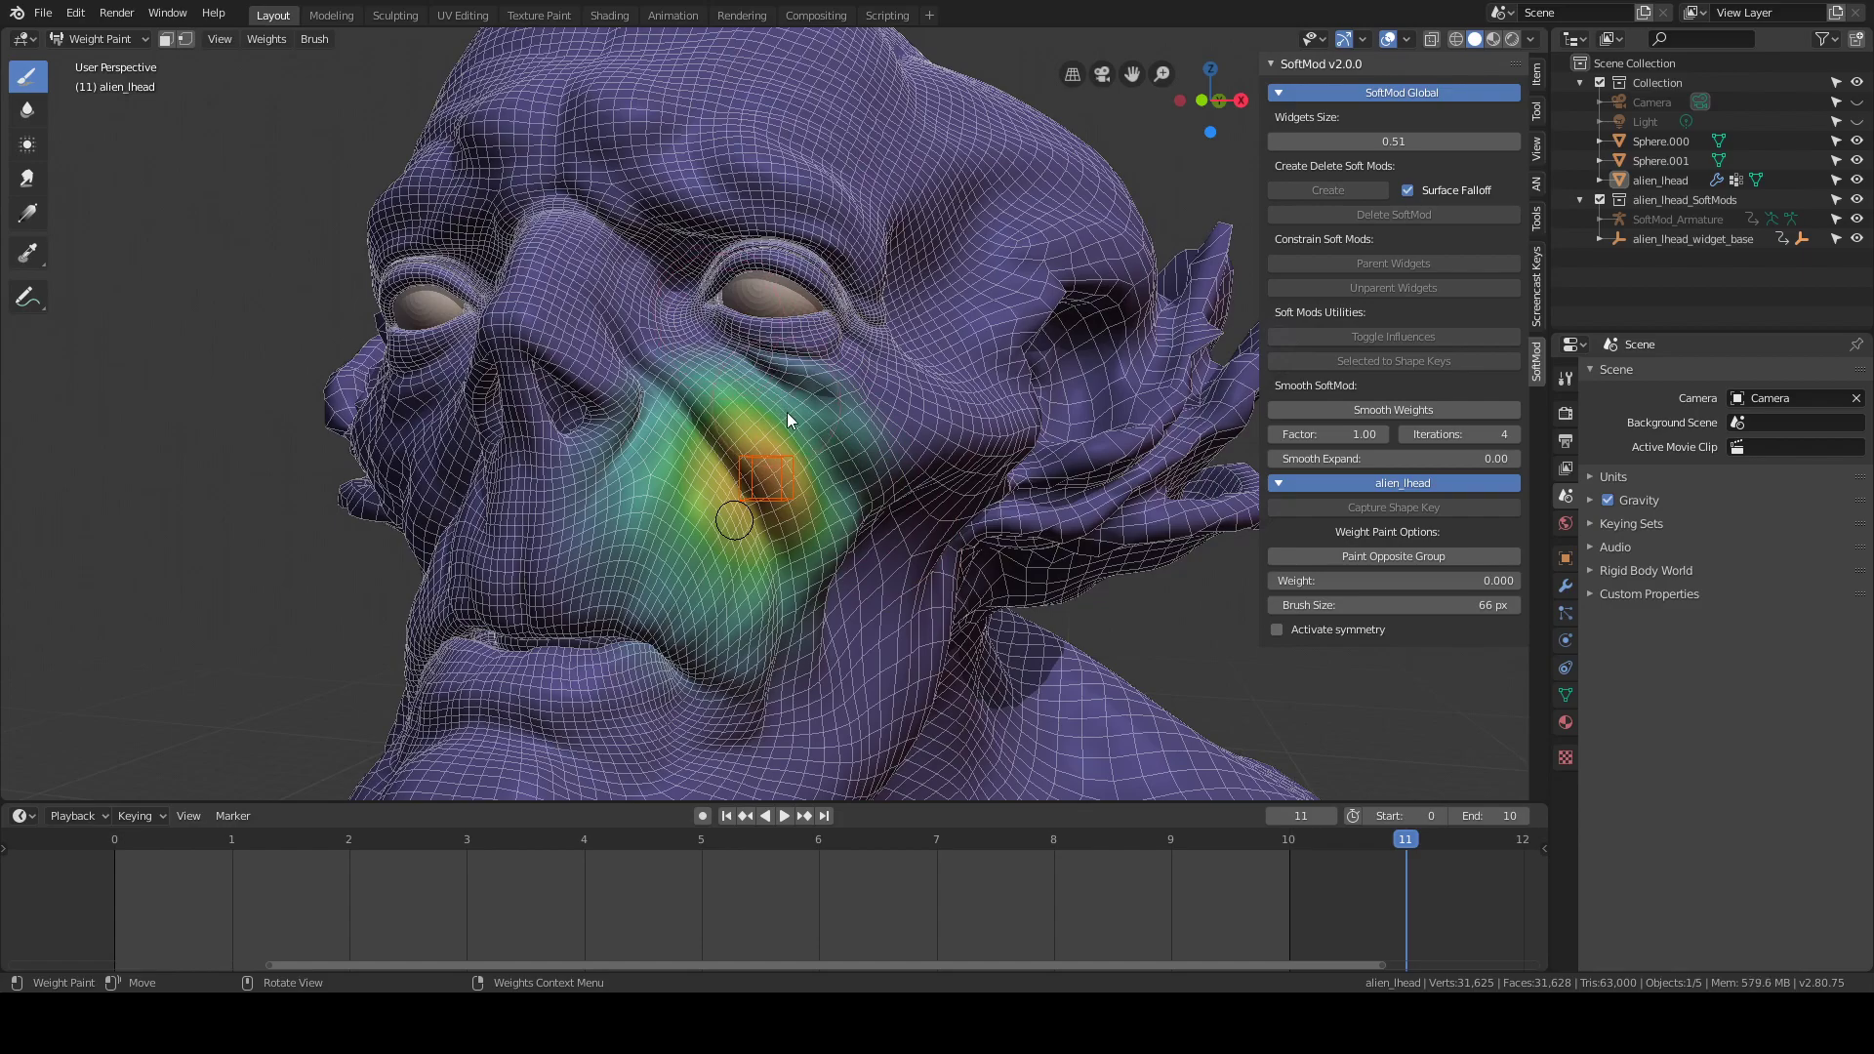
{"action": "left_click_drag", "start_coordinate": [785, 386], "coordinate": [843, 492]}
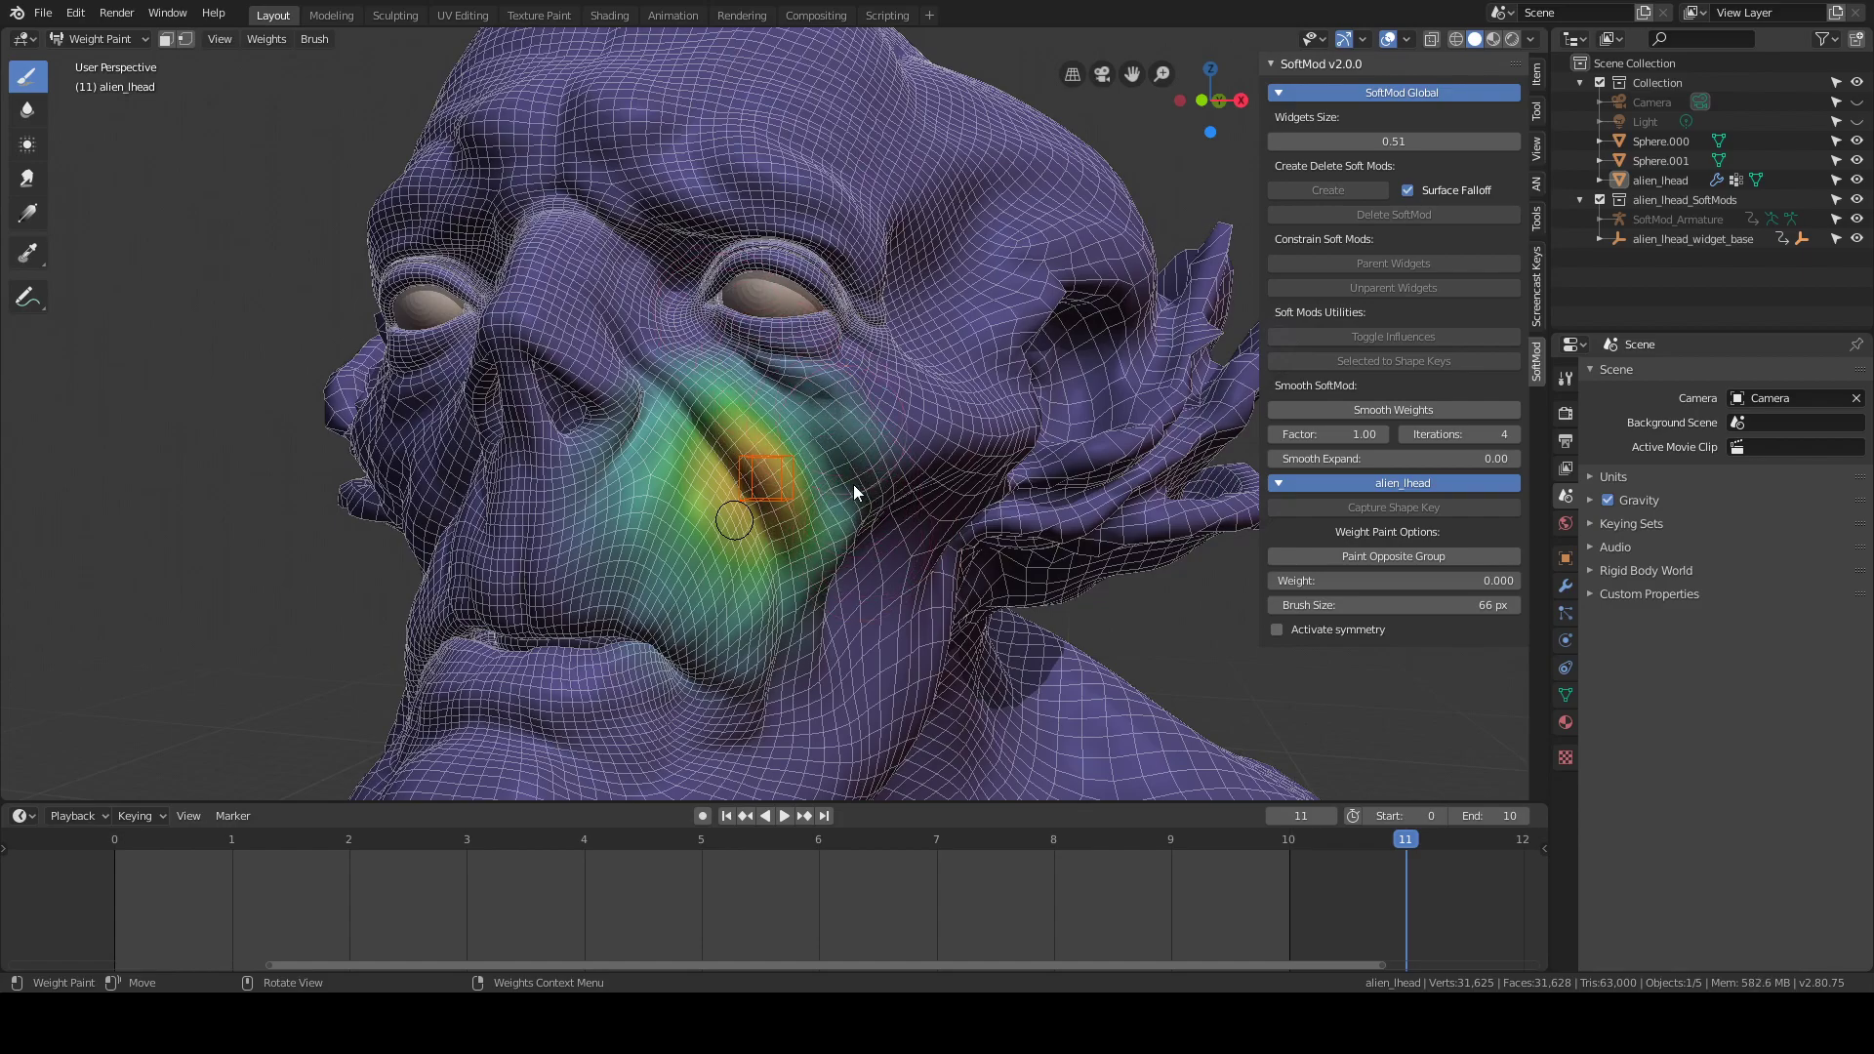
{"action": "left_click_drag", "start_coordinate": [829, 413], "coordinate": [875, 535]}
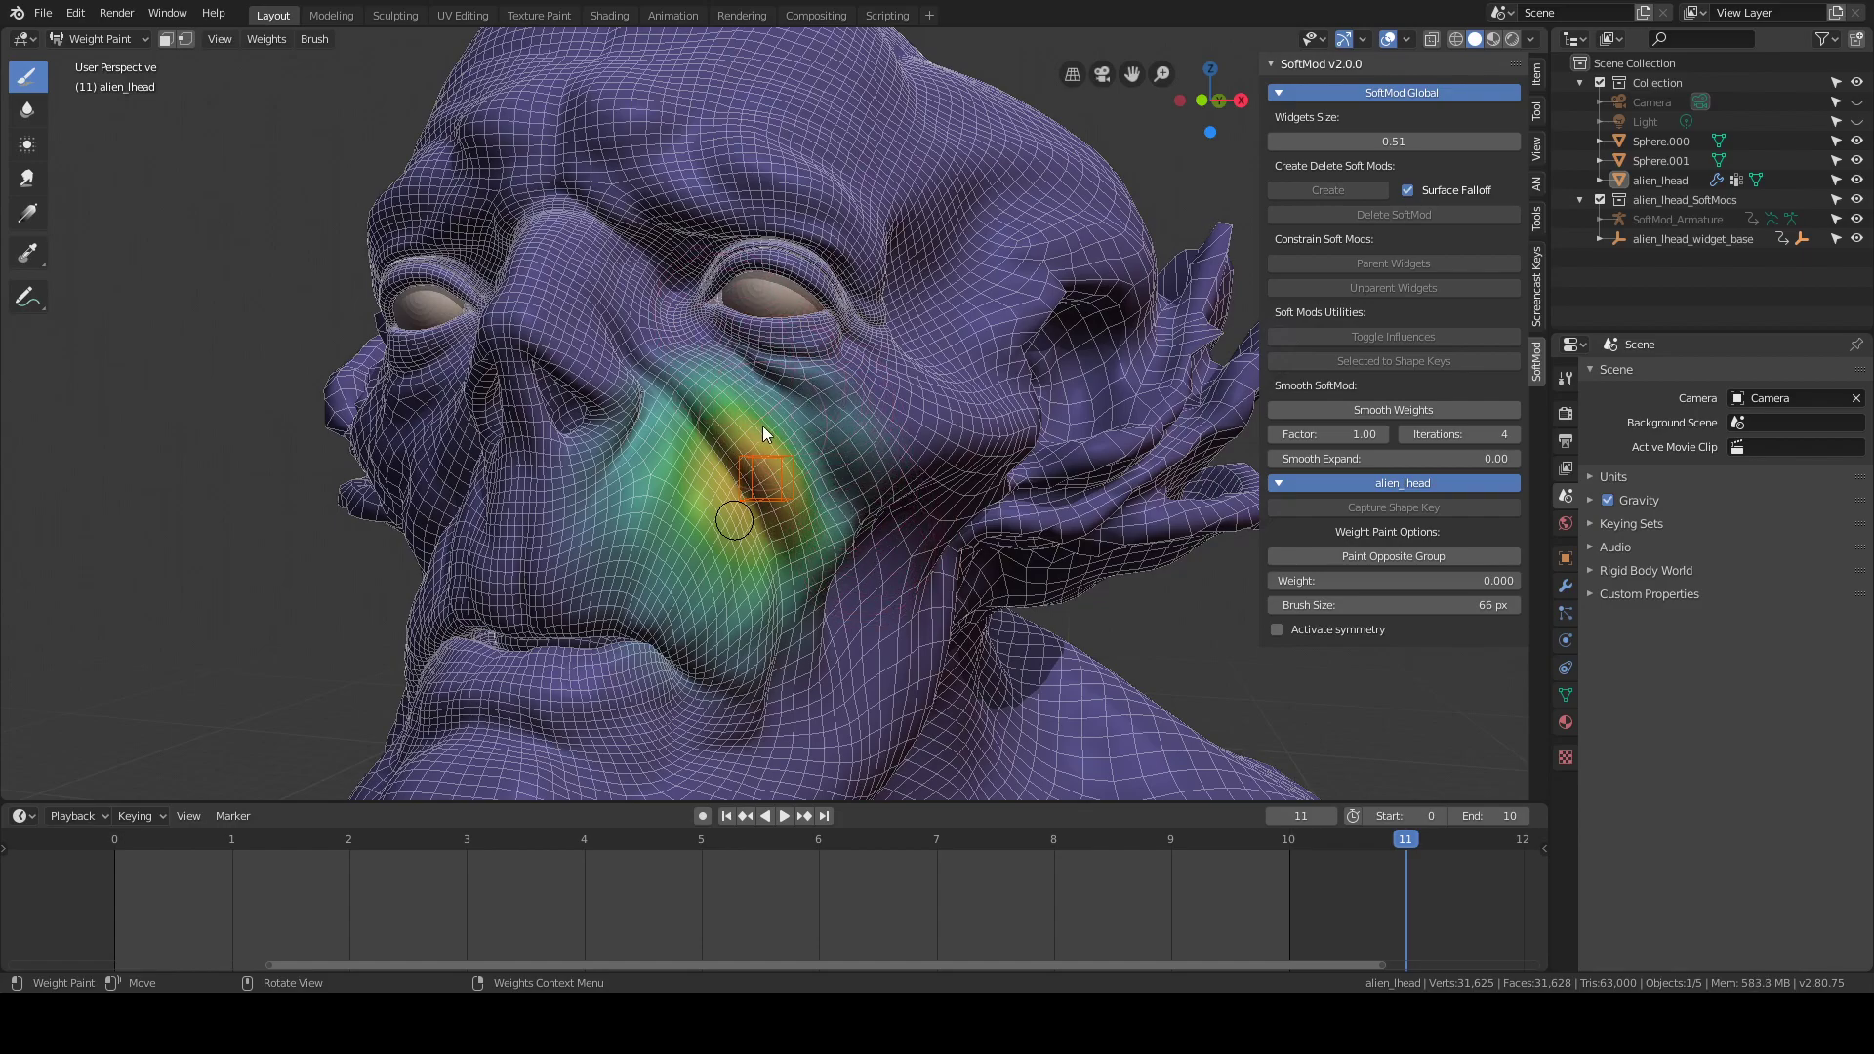
{"action": "middle_click_drag", "start_coordinate": [763, 426], "coordinate": [847, 445]}
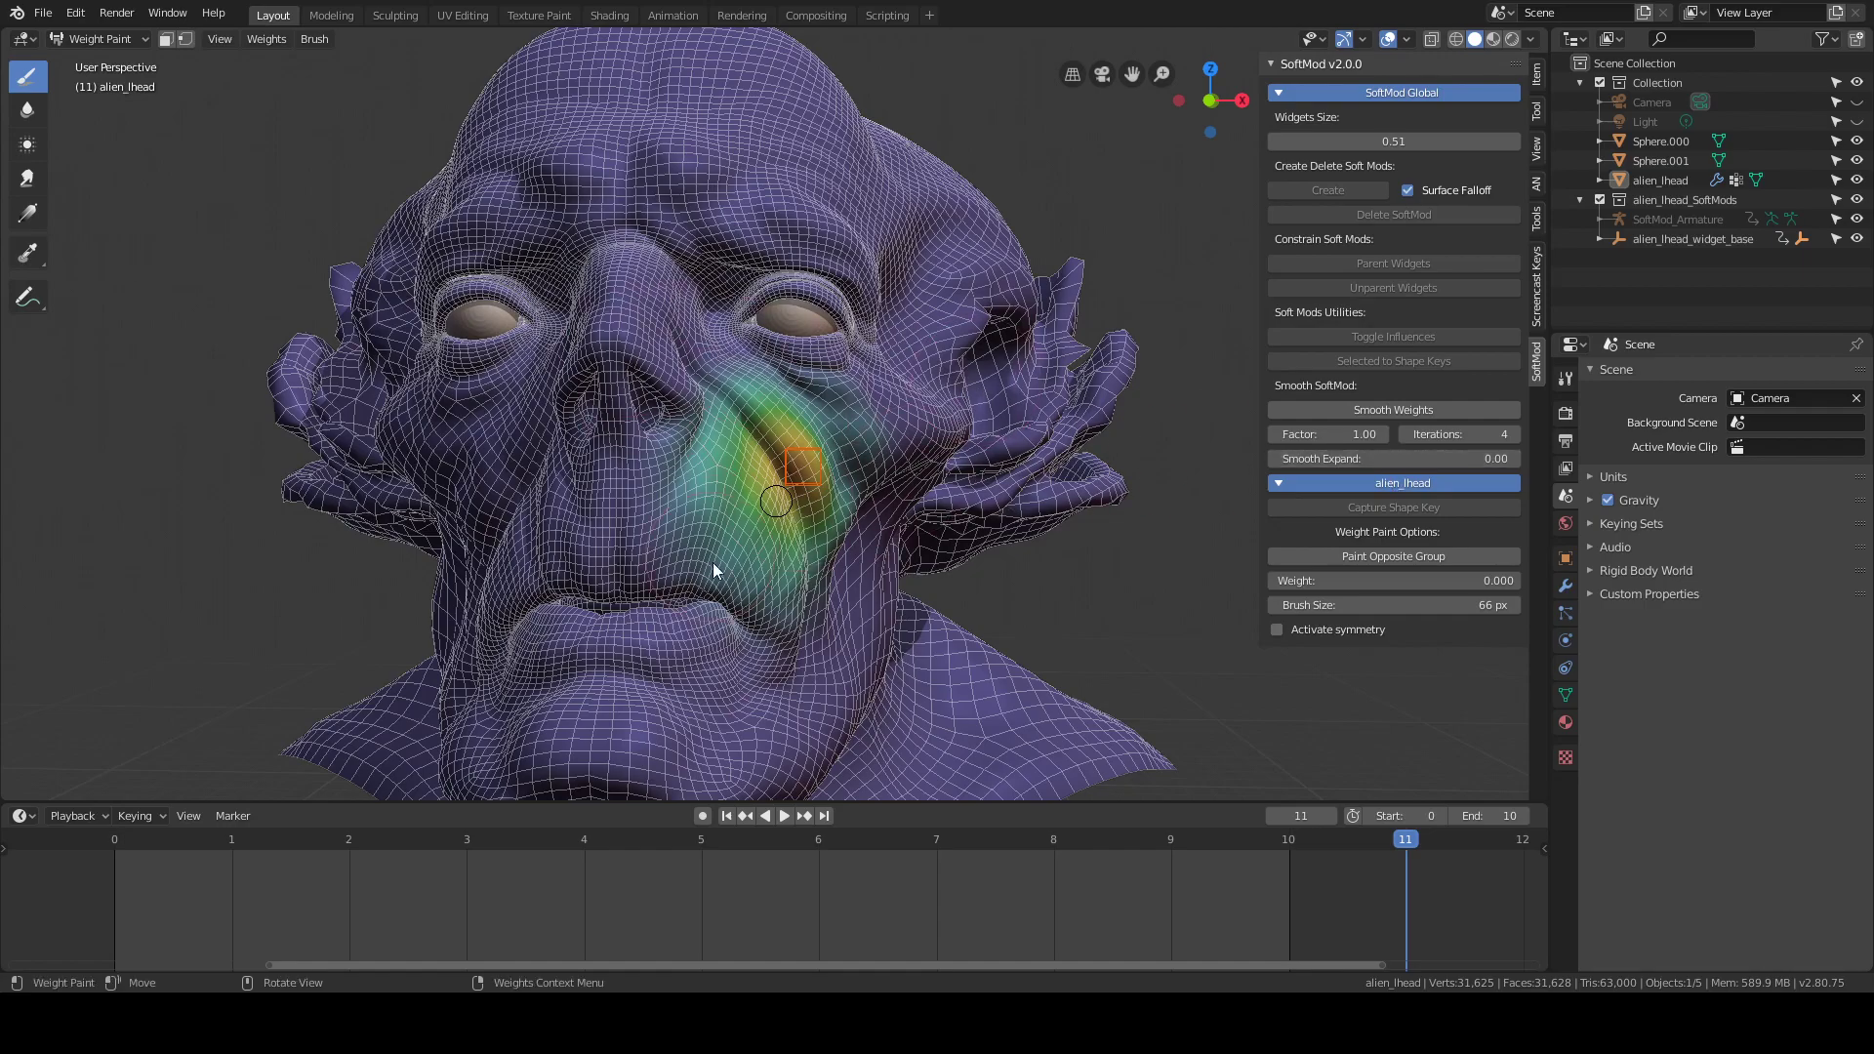
{"action": "middle_click_drag", "start_coordinate": [796, 488], "coordinate": [758, 509]}
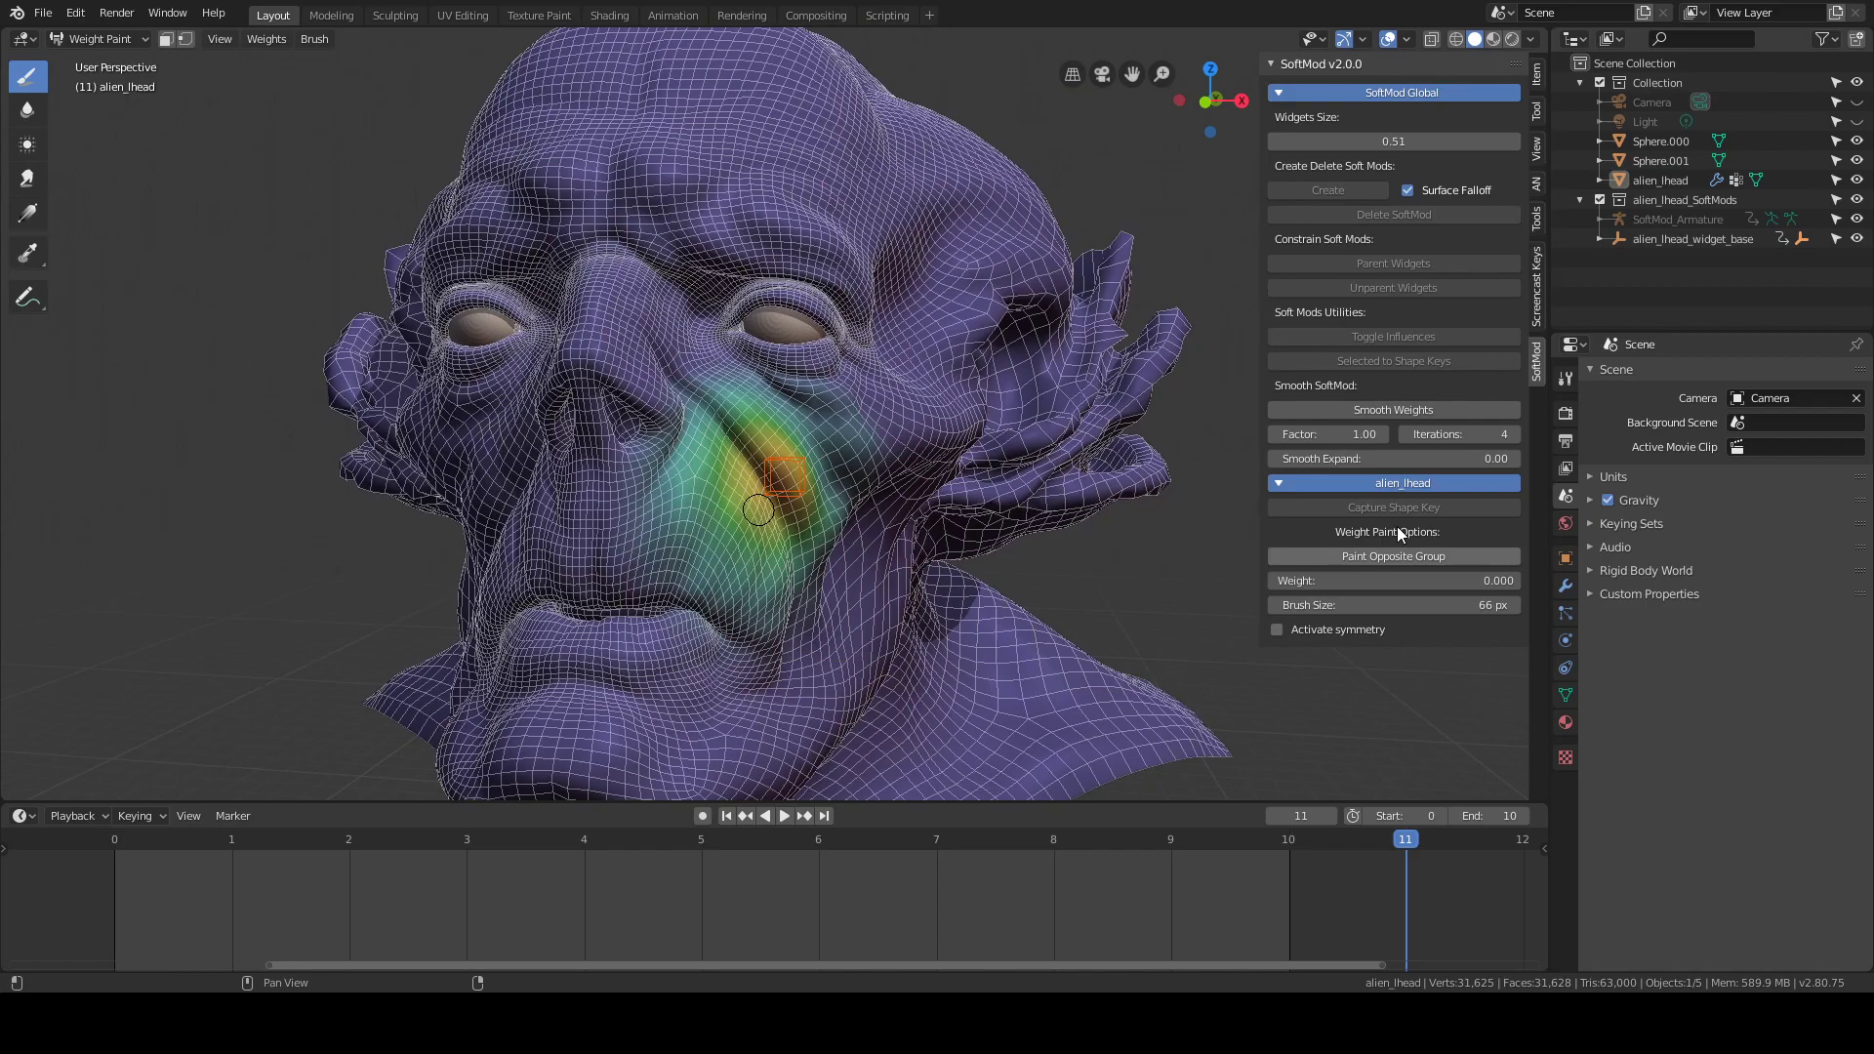
Set the smoothing iterations to 6 and smooth the cheek softmod's weights
{"action": "left_click", "coordinate": [1517, 433]}
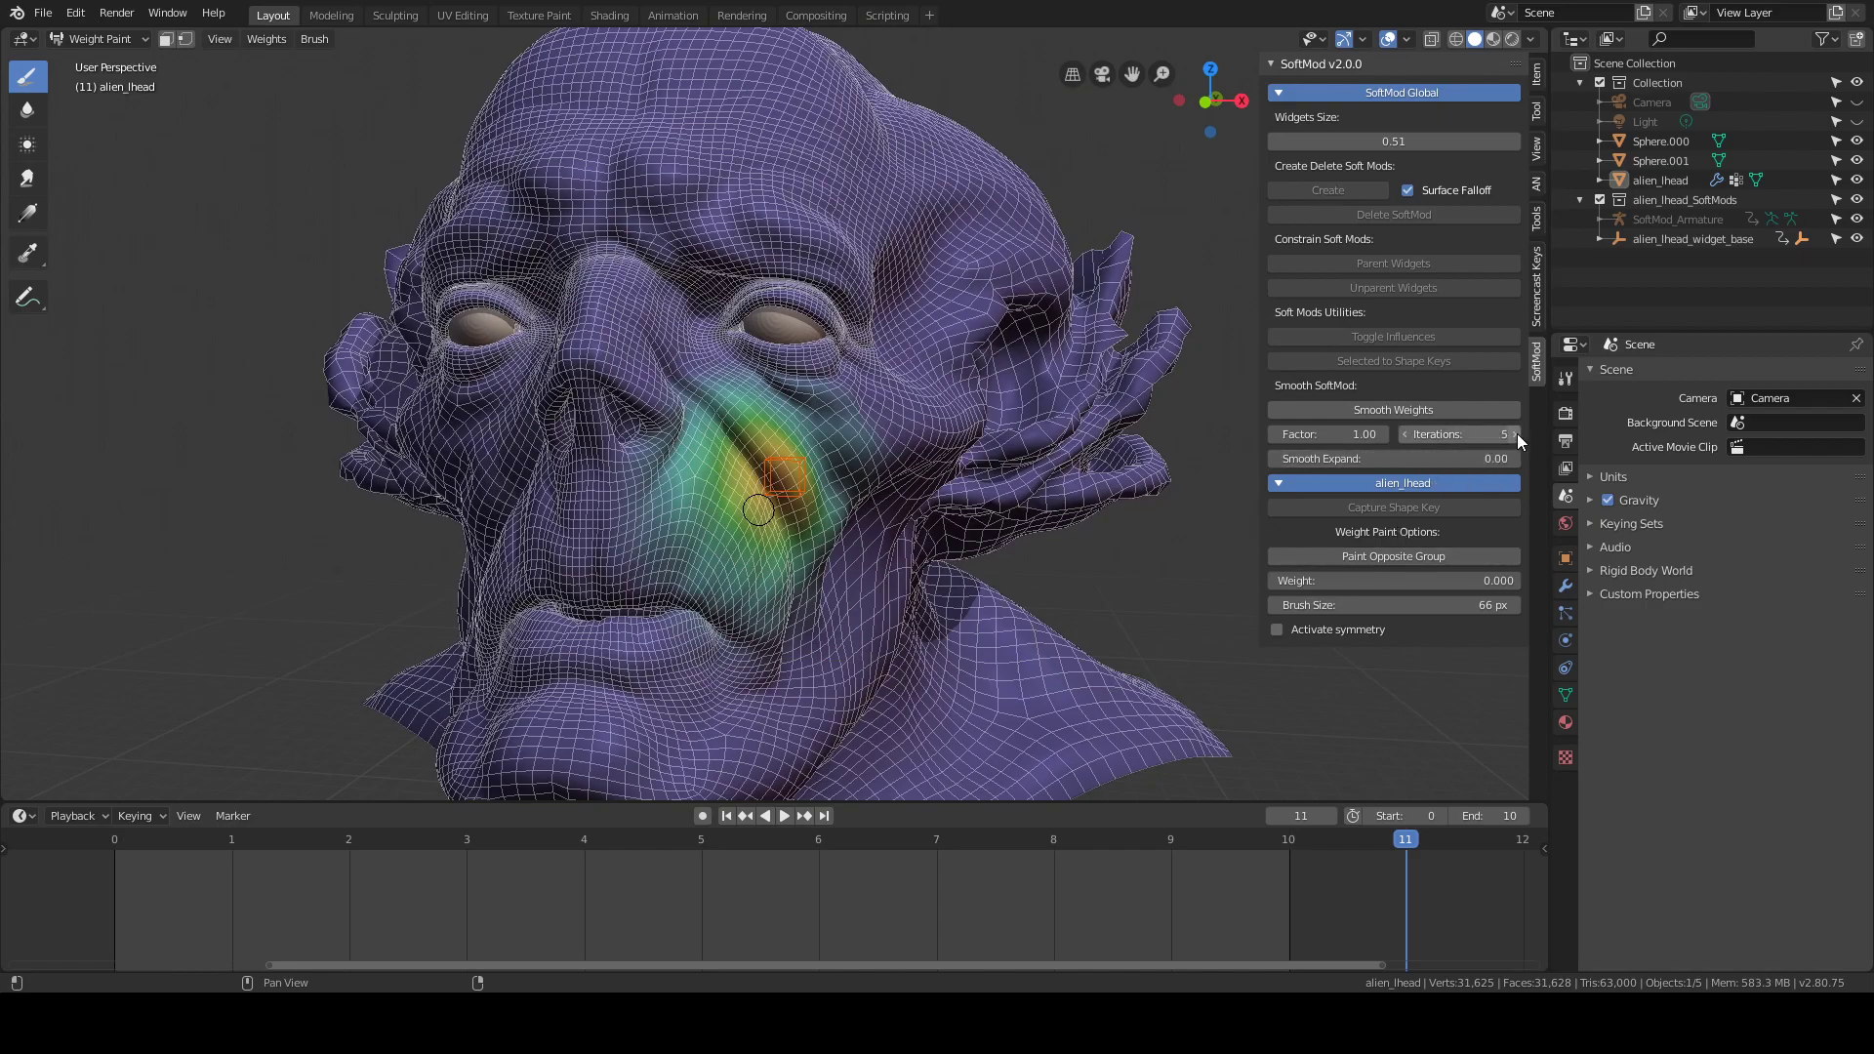
{"action": "left_click", "coordinate": [1514, 432]}
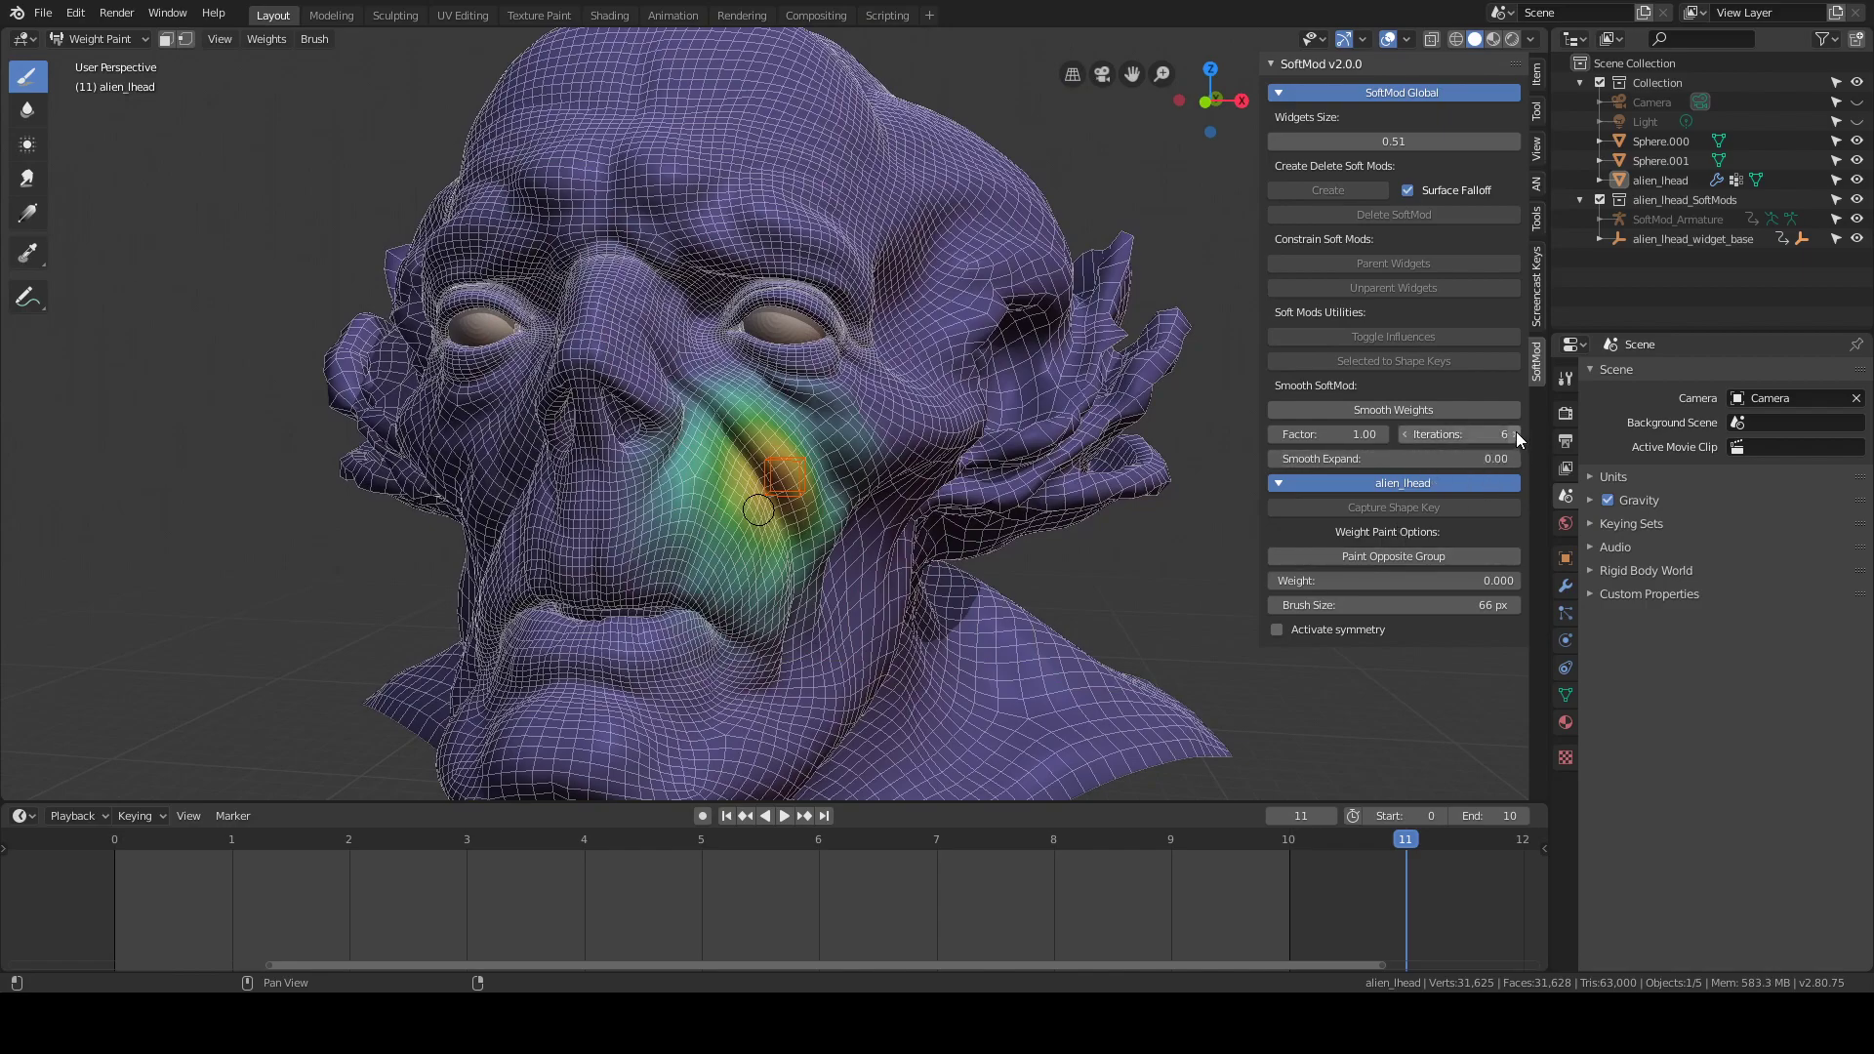
{"action": "left_click", "coordinate": [1423, 403]}
{"action": "mouse_move", "coordinate": [810, 484]}
{"action": "middle_mouse_down"}
{"action": "mouse_move", "coordinate": [858, 477]}
{"action": "mouse_move", "coordinate": [908, 546]}
{"action": "mouse_move", "coordinate": [859, 595]}
{"action": "mouse_move", "coordinate": [890, 523]}
{"action": "mouse_move", "coordinate": [885, 557]}
{"action": "mouse_move", "coordinate": [904, 562]}
{"action": "middle_mouse_up"}
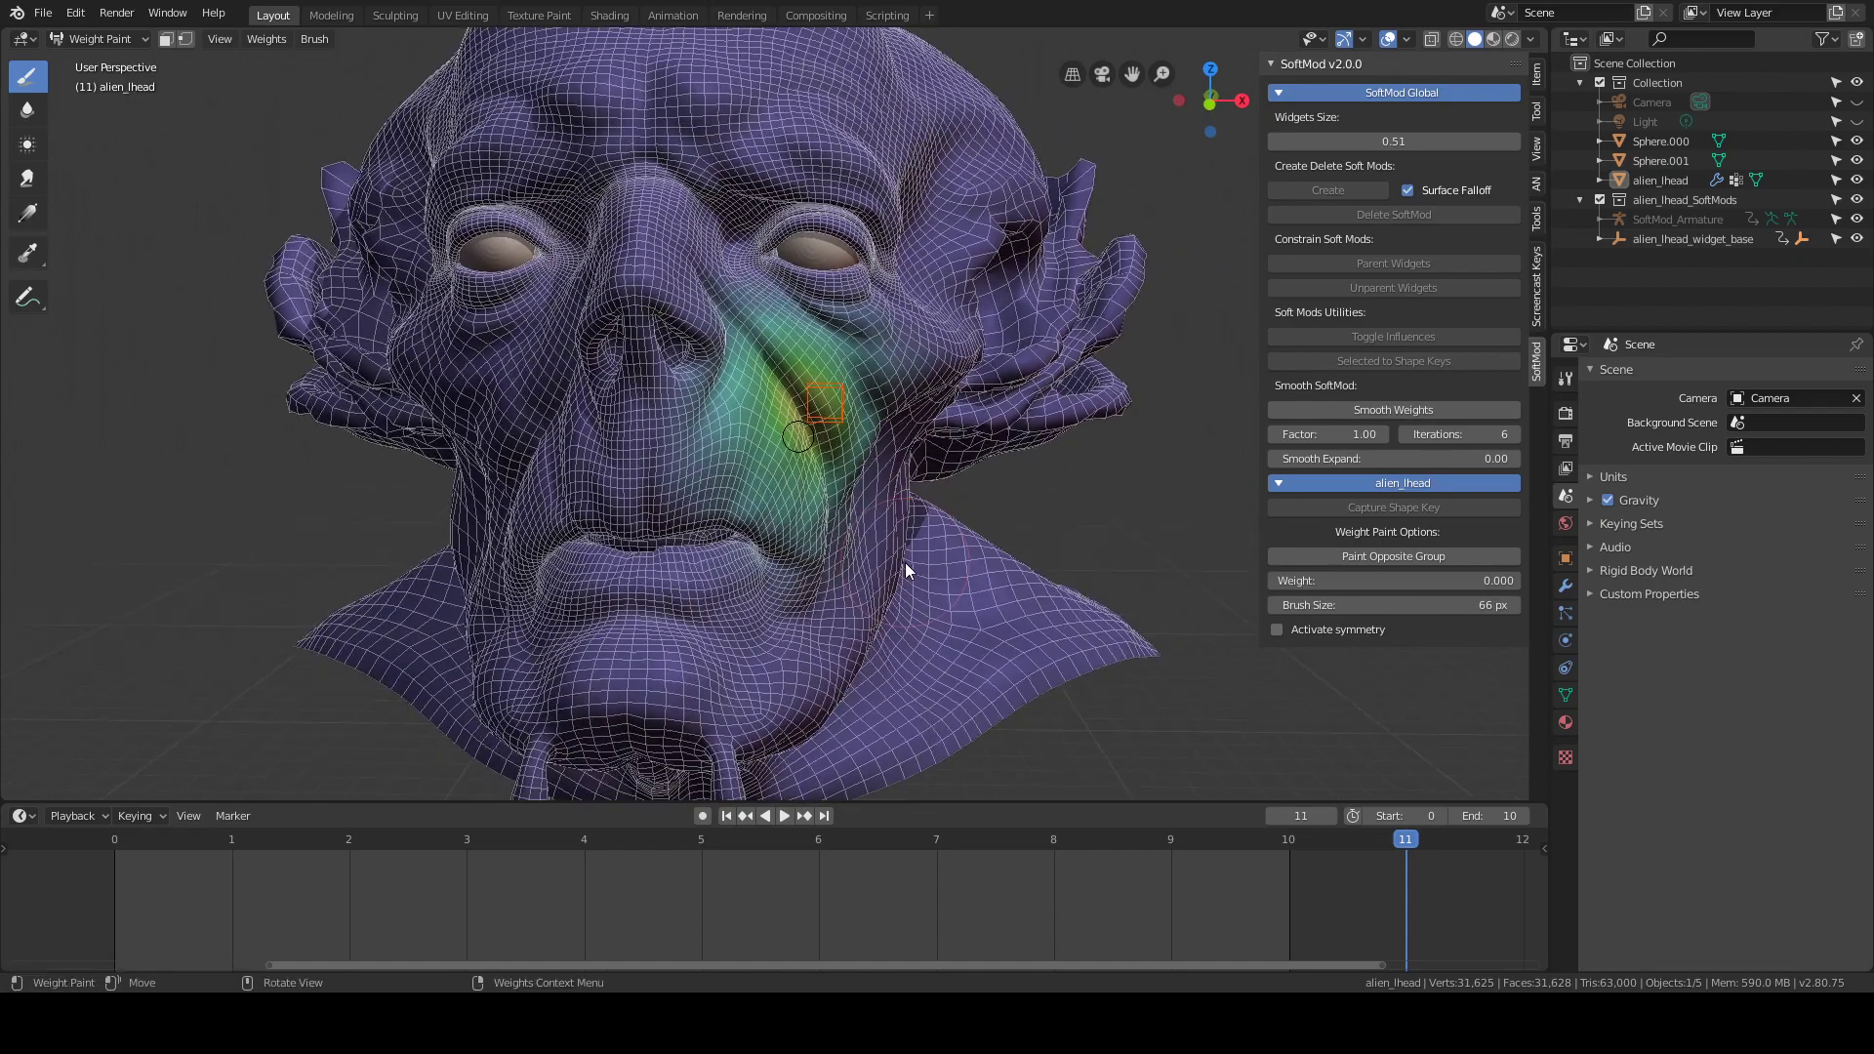
Return to Object Mode, test-move the cheek softmod's widget about 0.297 m in X and -2.34 m in Y, and undo the move
{"action": "key", "text": "ctrl+Tab"}
{"action": "left_click", "coordinate": [767, 560]}
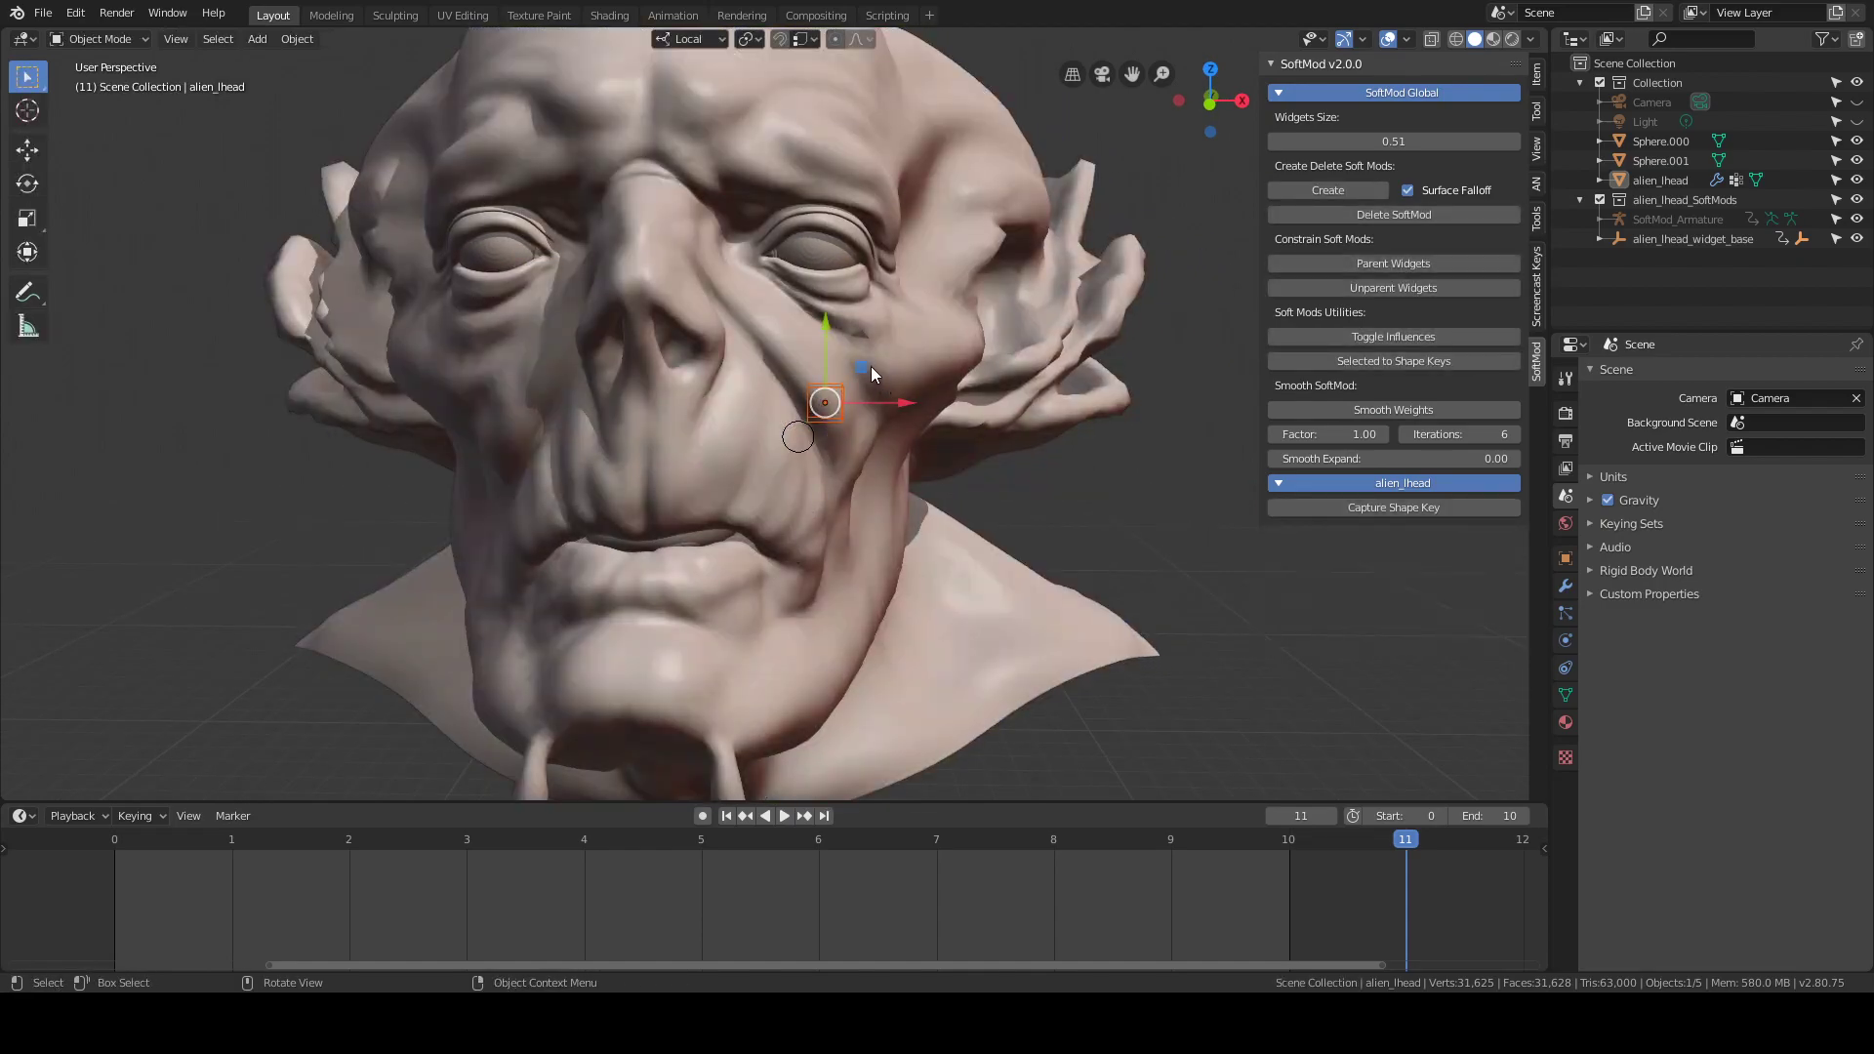
{"action": "left_click_drag", "start_coordinate": [870, 366], "coordinate": [888, 381]}
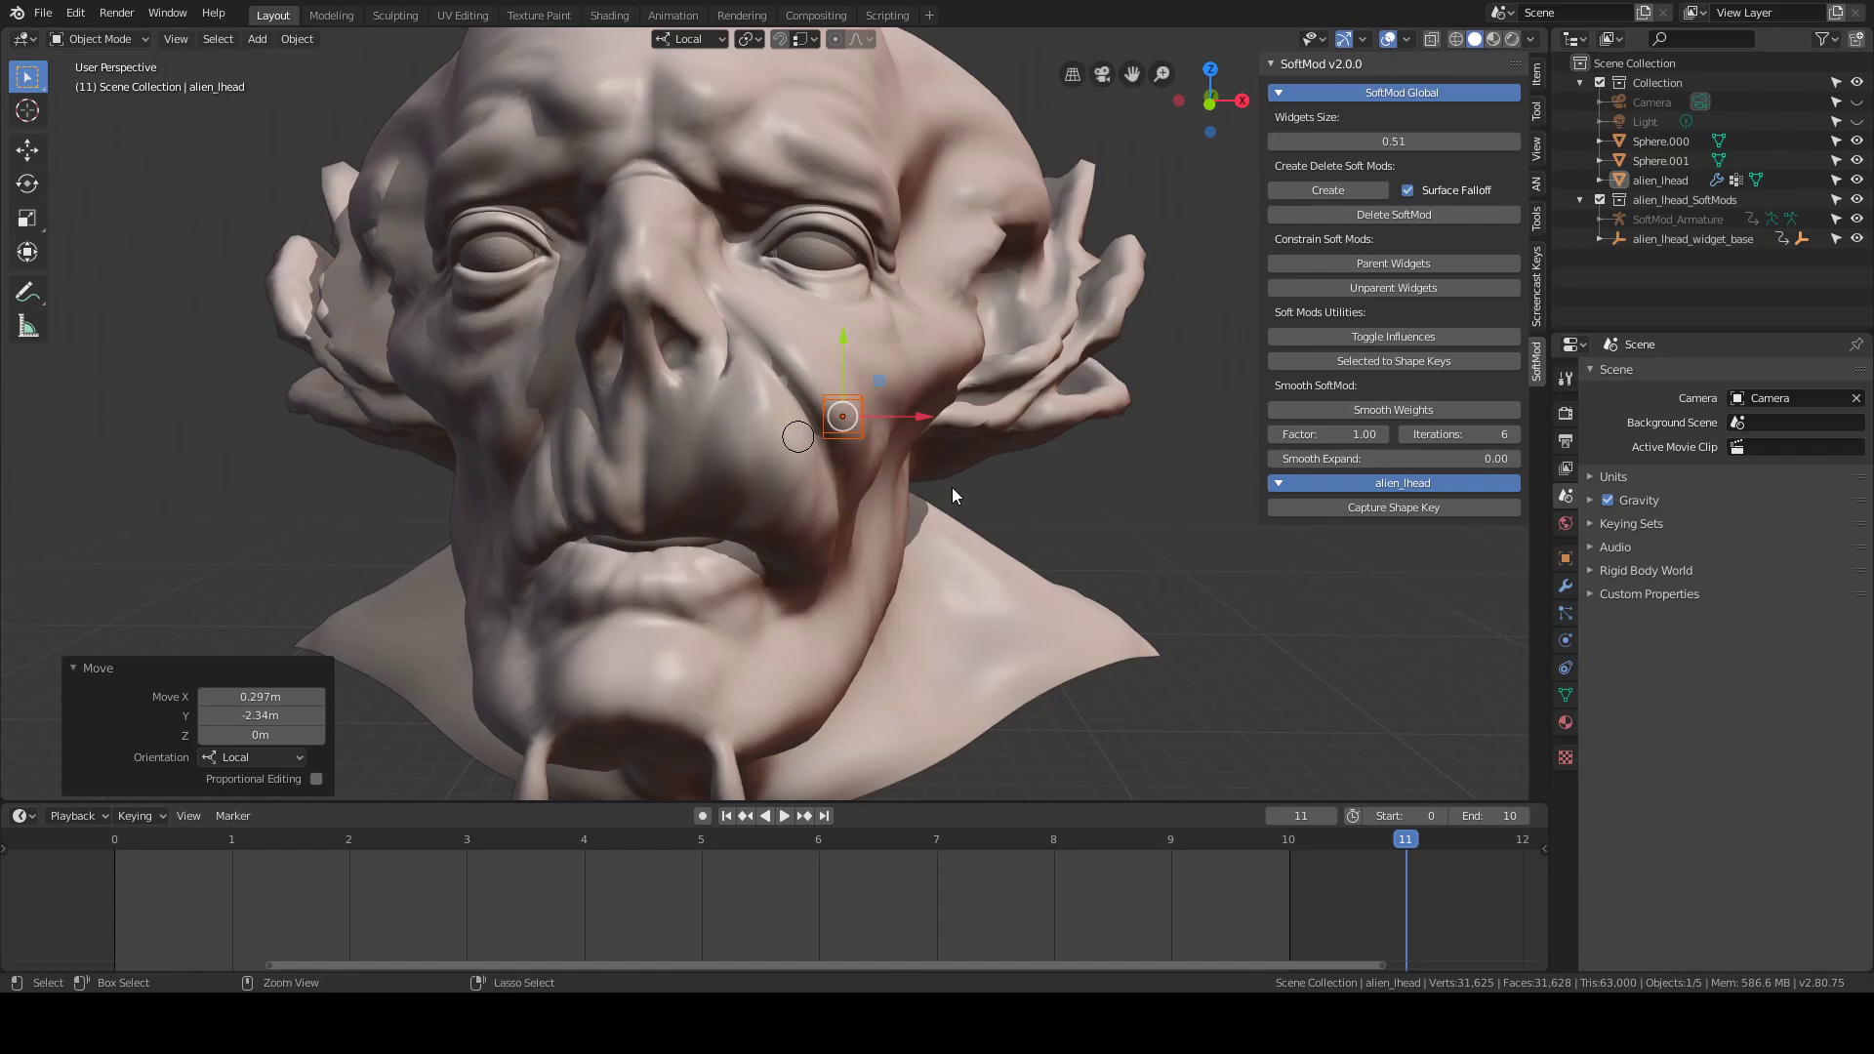
{"action": "key", "text": "ctrl+z"}
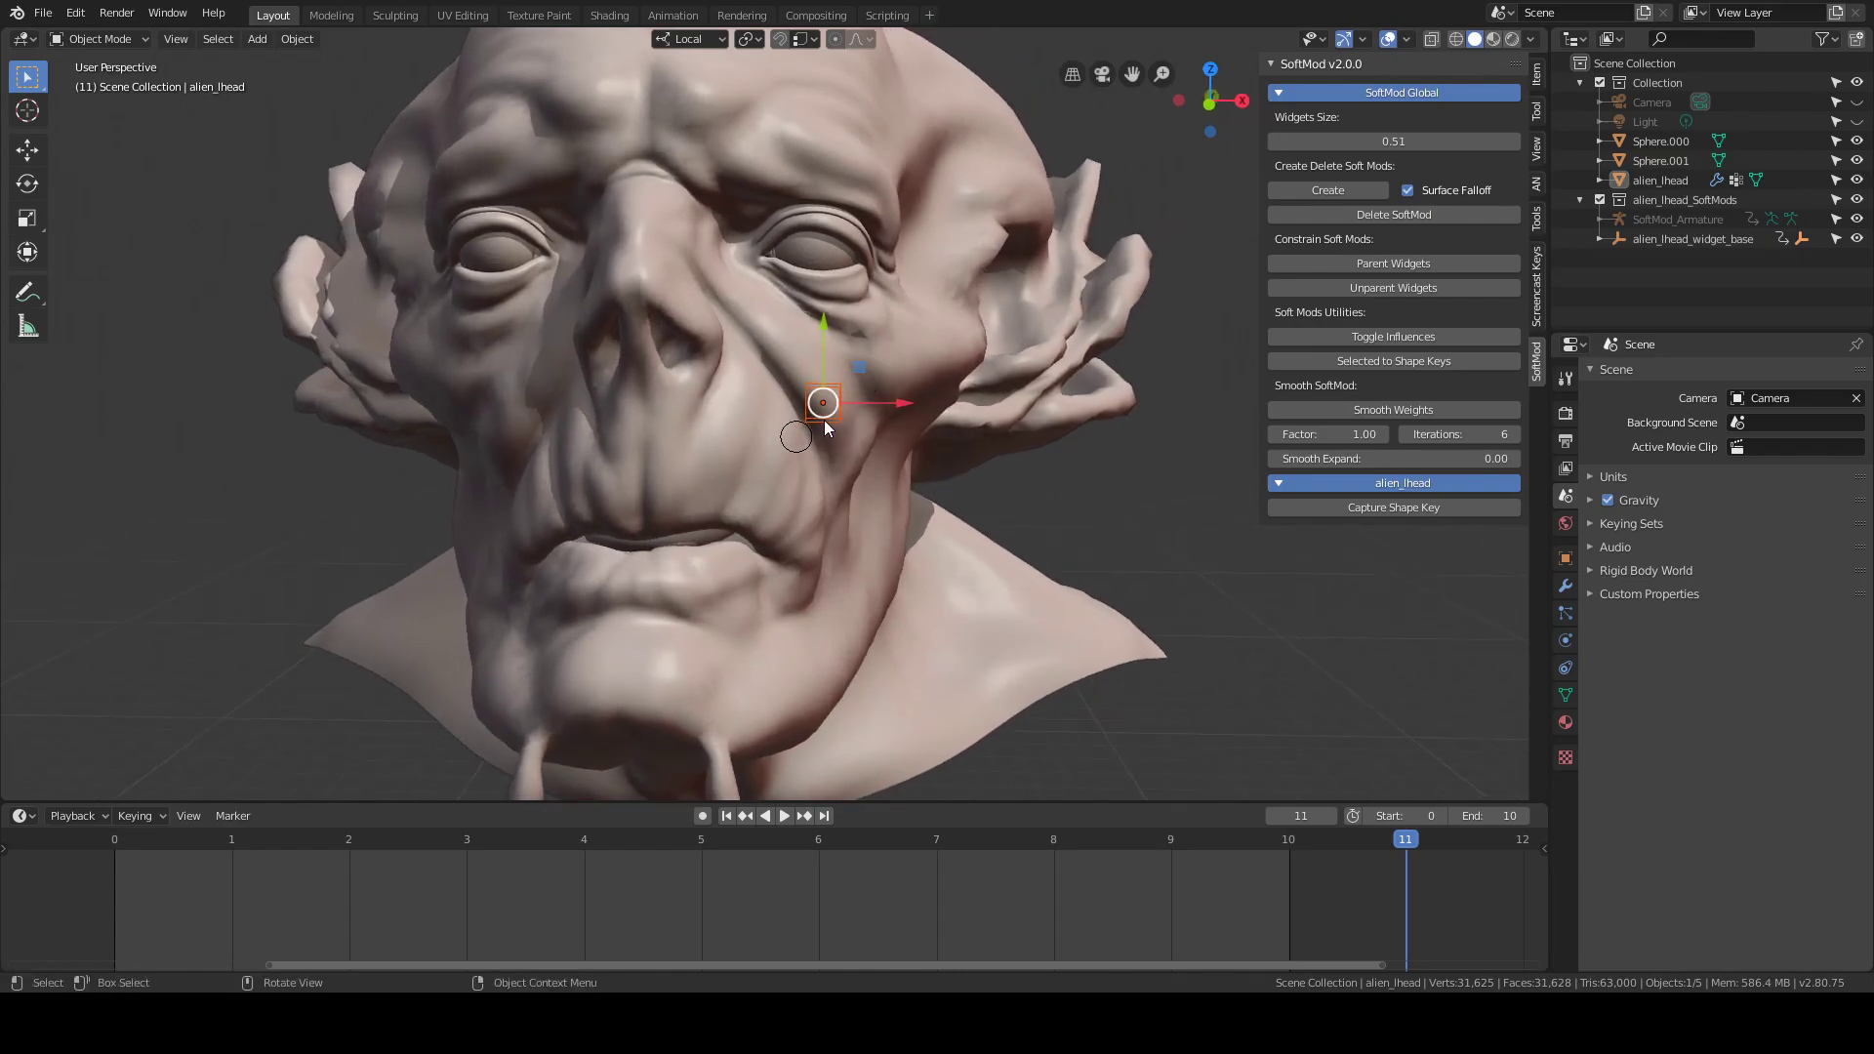
Select the cheek softmod's widget and smooth its weights again
{"action": "left_click", "coordinate": [824, 420]}
{"action": "left_click", "coordinate": [1028, 480]}
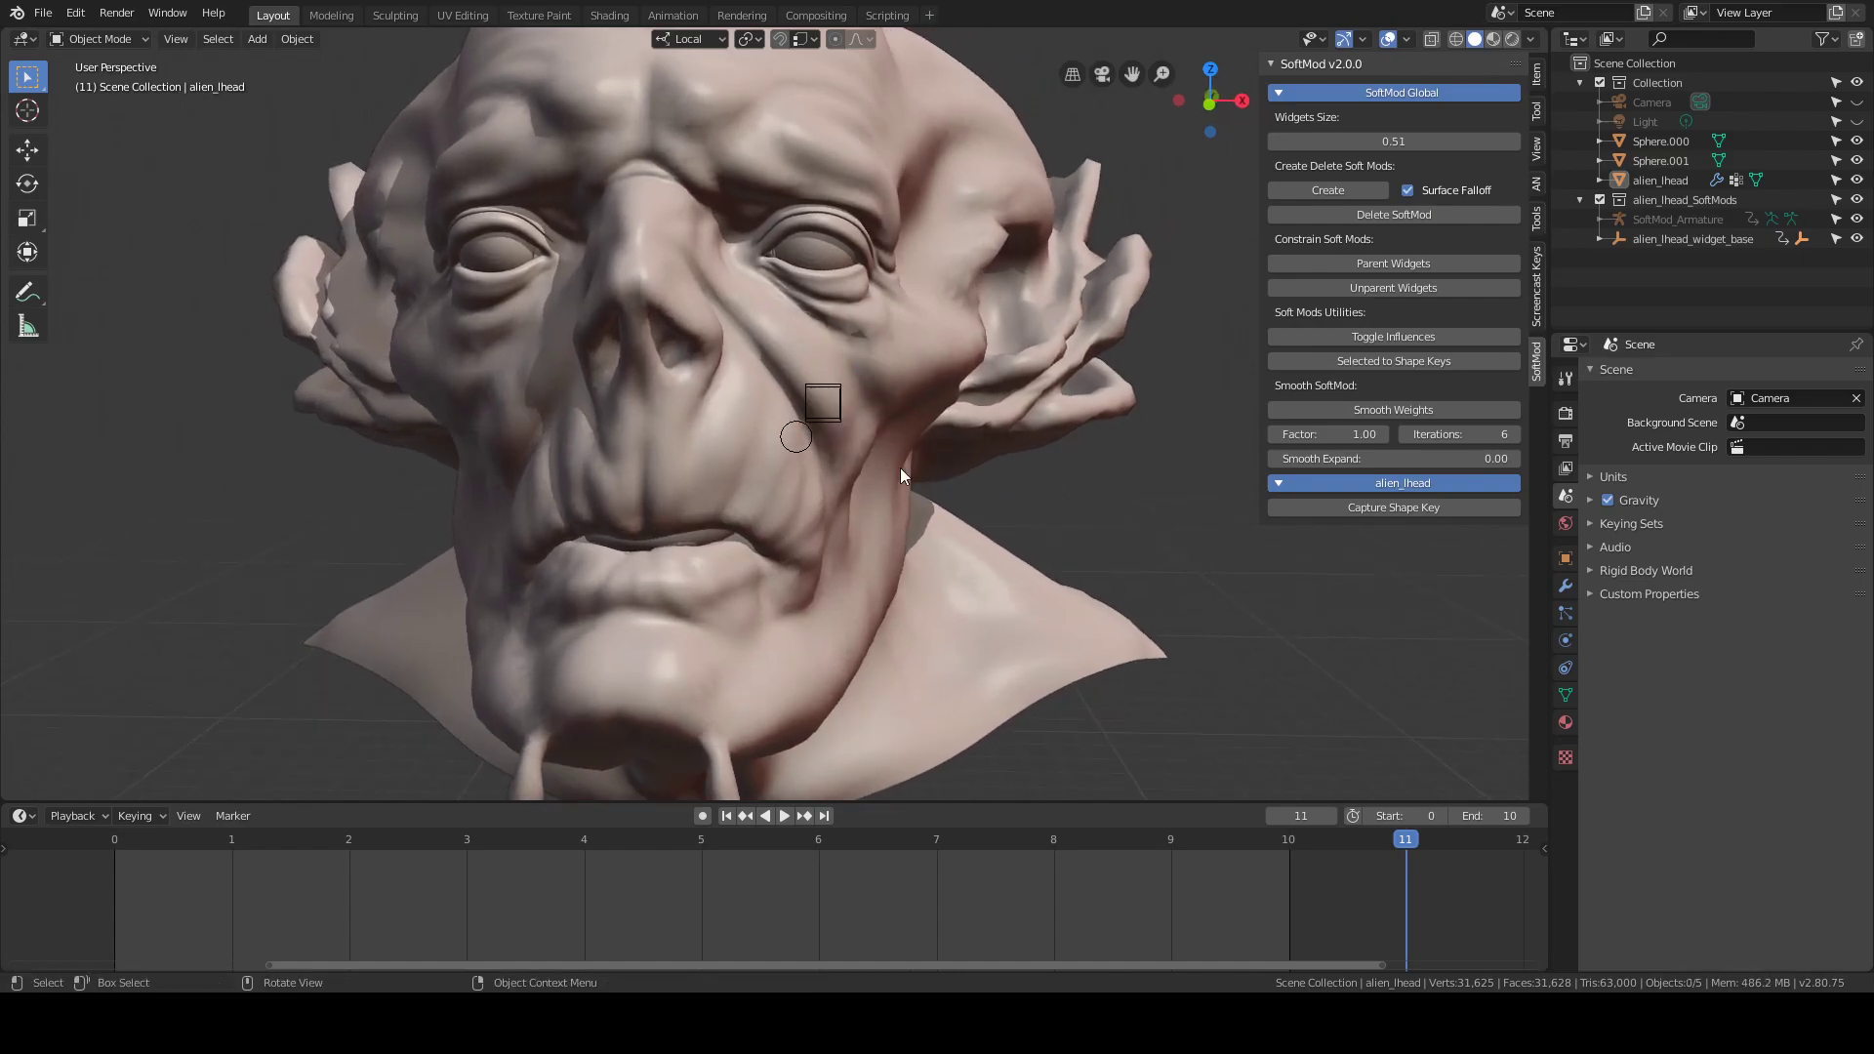
{"action": "left_click", "coordinate": [841, 414]}
{"action": "middle_click_drag", "start_coordinate": [840, 422], "coordinate": [459, 425]}
{"action": "left_click", "coordinate": [1334, 405]}
{"action": "middle_click_drag", "start_coordinate": [759, 582], "coordinate": [793, 536]}
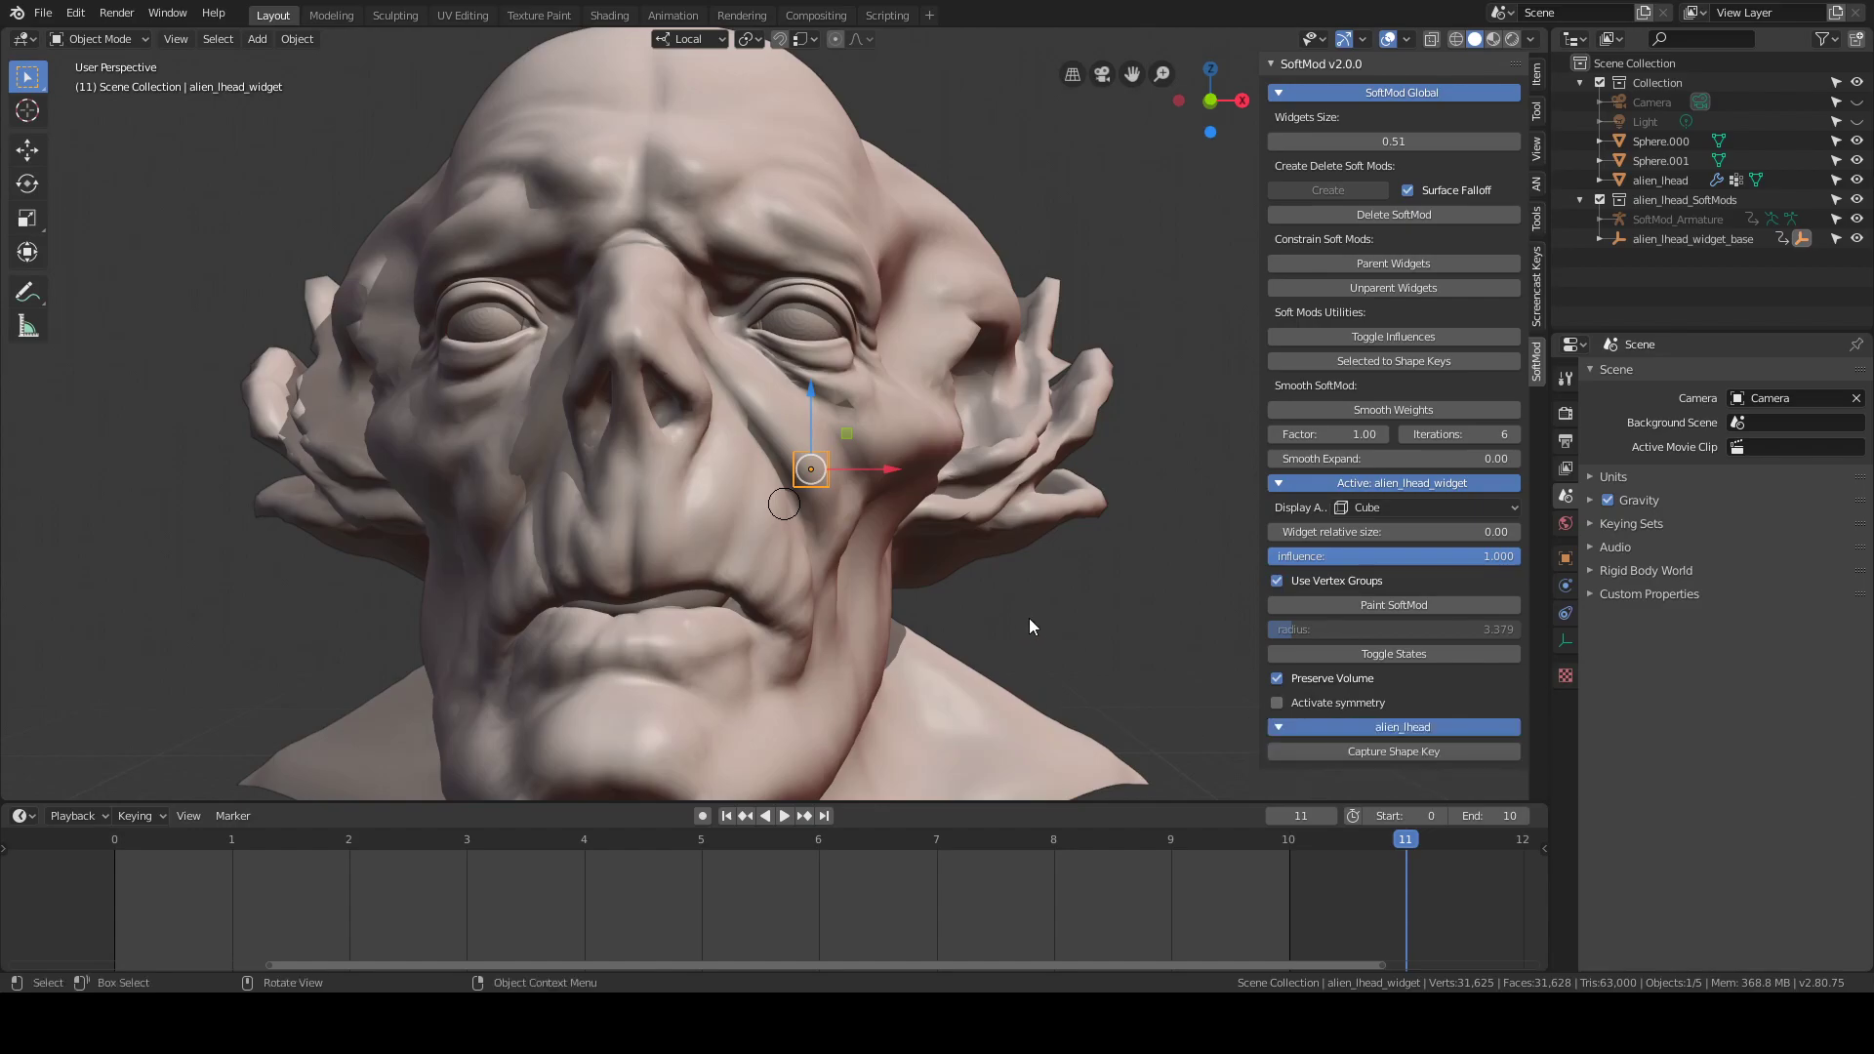
Activate symmetry with topology mirror for the cheek softmod and mirror its weights to the other side of the face
{"action": "mouse_move", "coordinate": [1028, 618]}
{"action": "middle_mouse_down"}
{"action": "mouse_move", "coordinate": [1040, 586]}
{"action": "mouse_move", "coordinate": [1017, 596]}
{"action": "middle_mouse_up"}
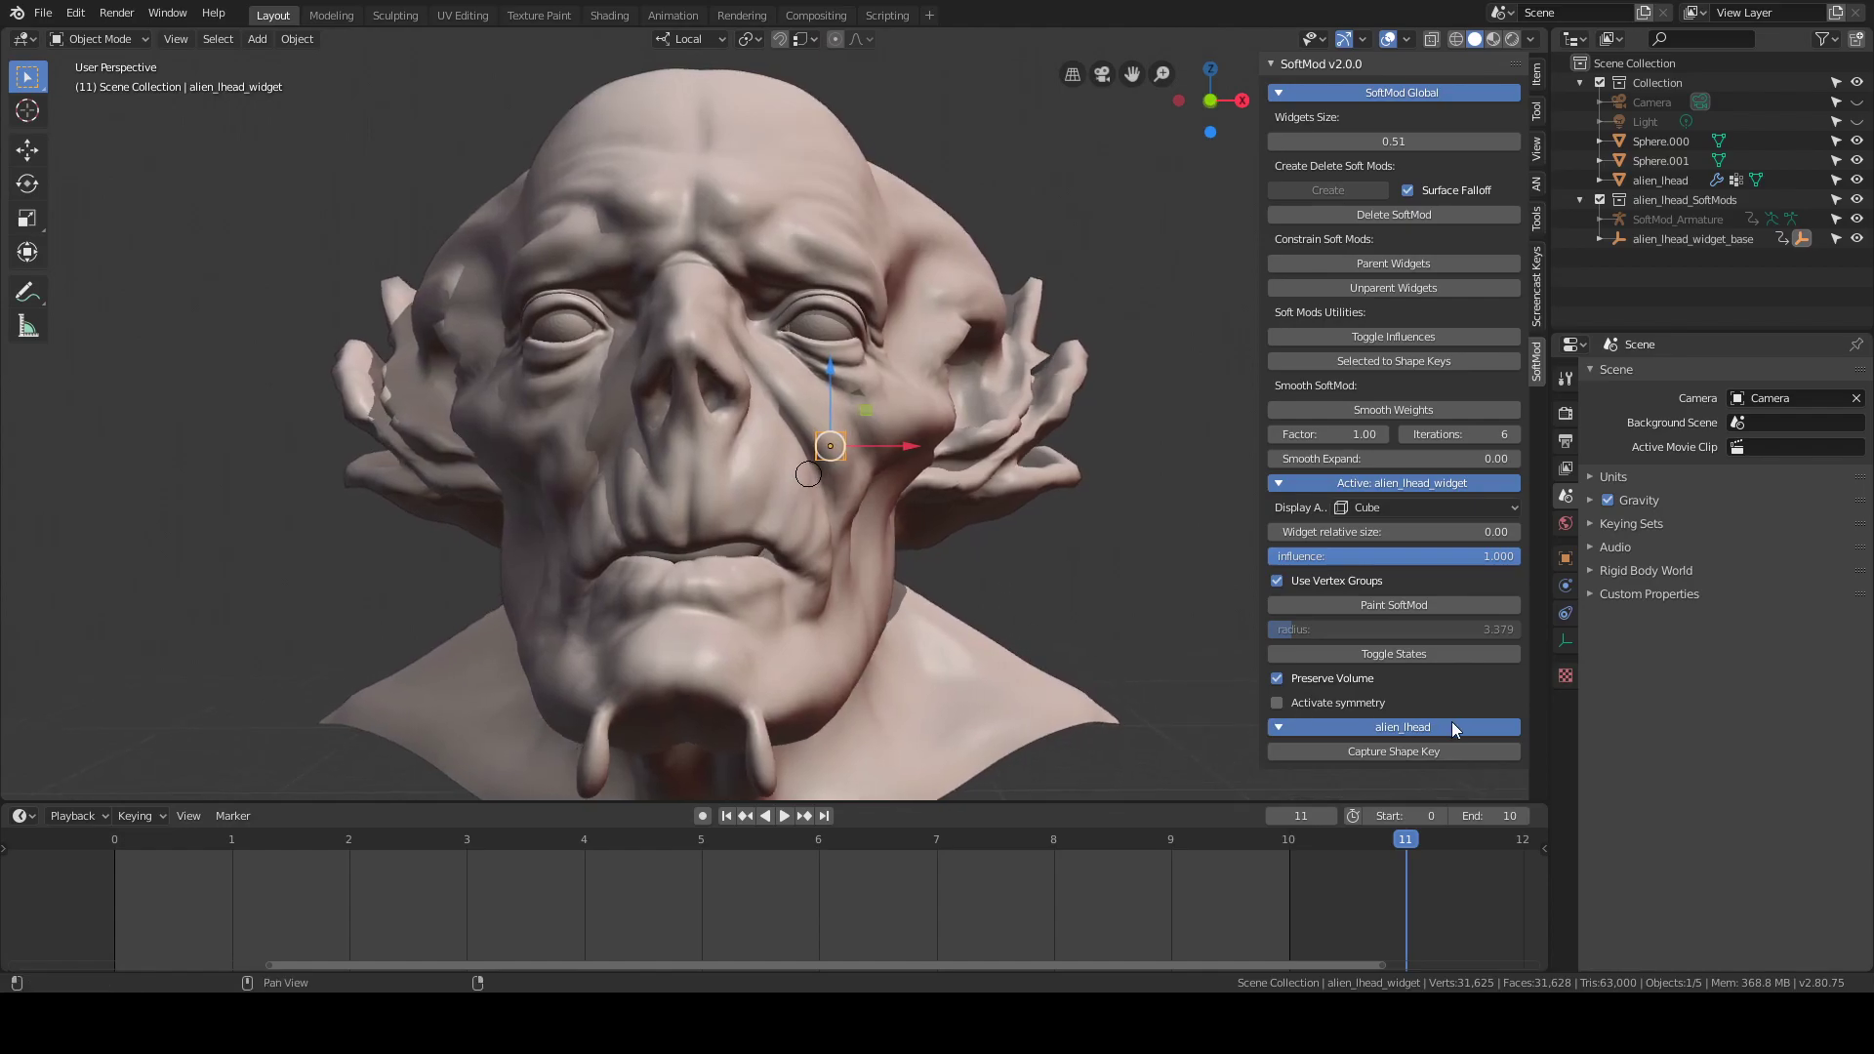
{"action": "left_click", "coordinate": [1348, 706]}
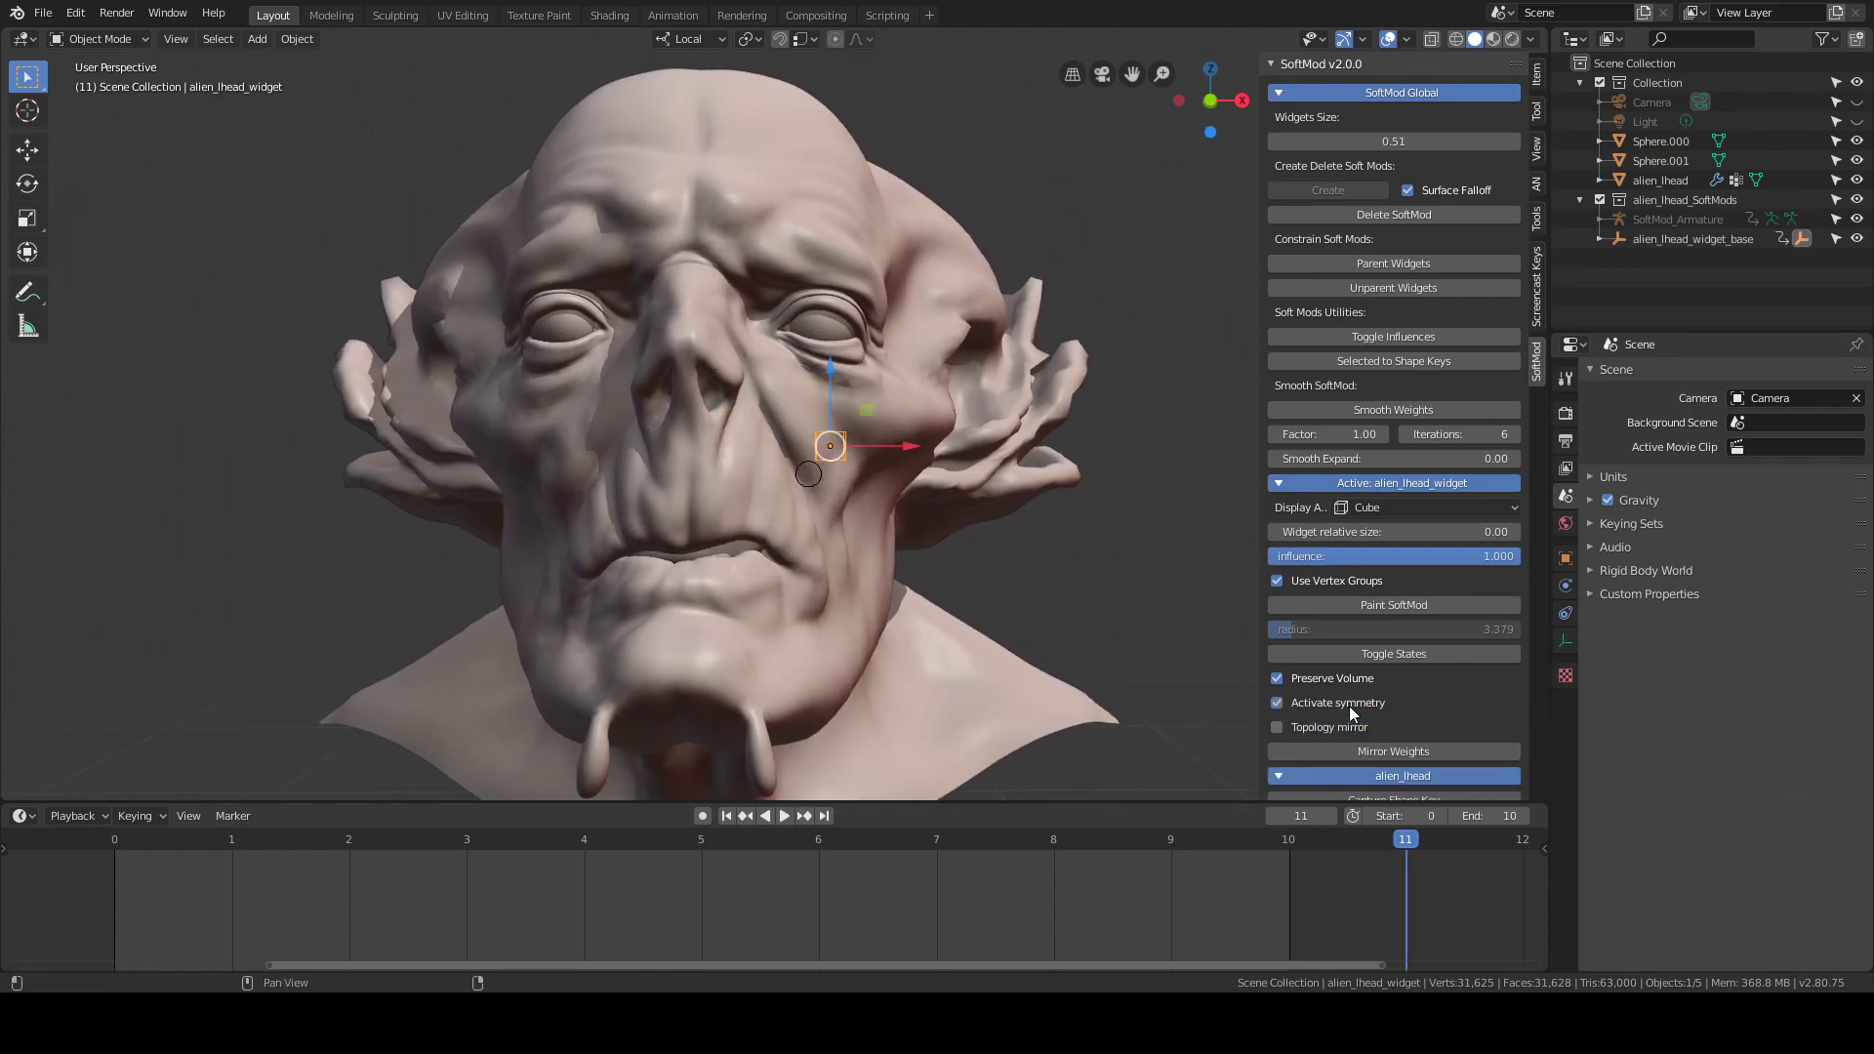
{"action": "middle_click_drag", "start_coordinate": [927, 628], "coordinate": [925, 630]}
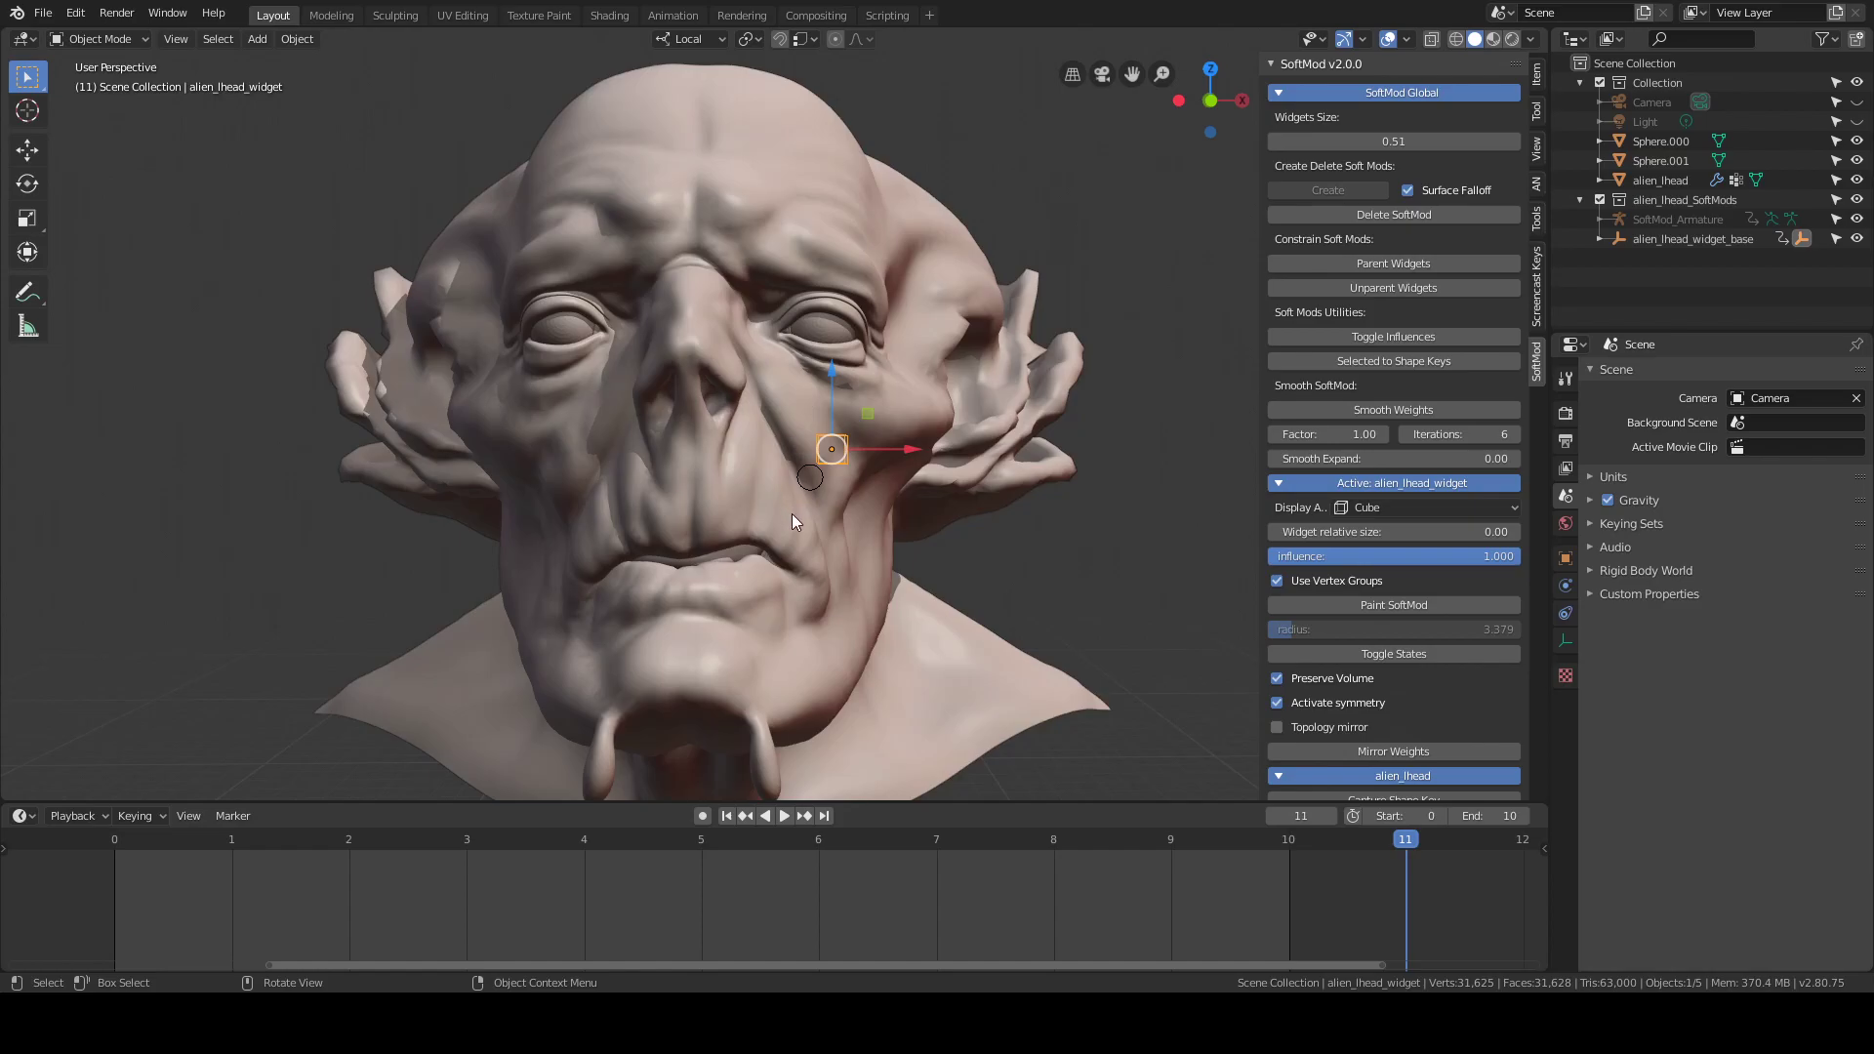
{"action": "left_click", "coordinate": [1312, 730]}
{"action": "middle_click_drag", "start_coordinate": [750, 543], "coordinate": [765, 537]}
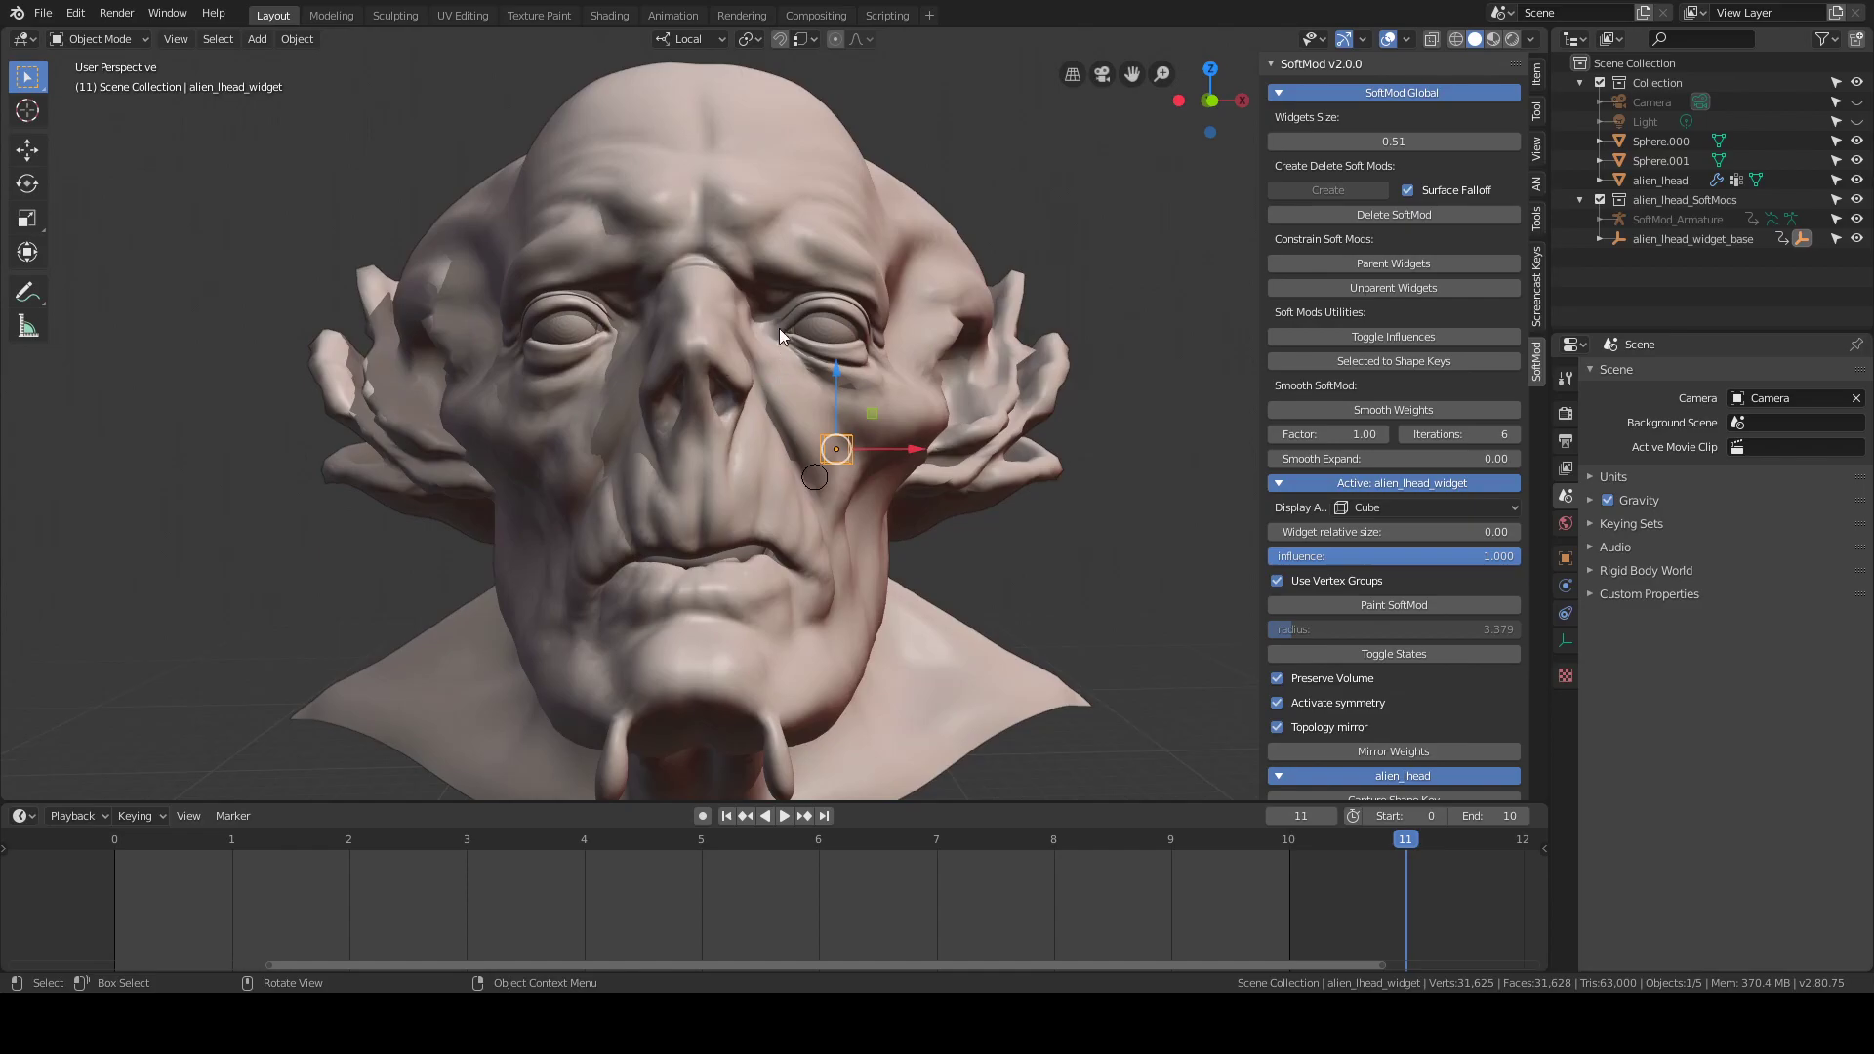
{"action": "left_click", "coordinate": [1356, 747]}
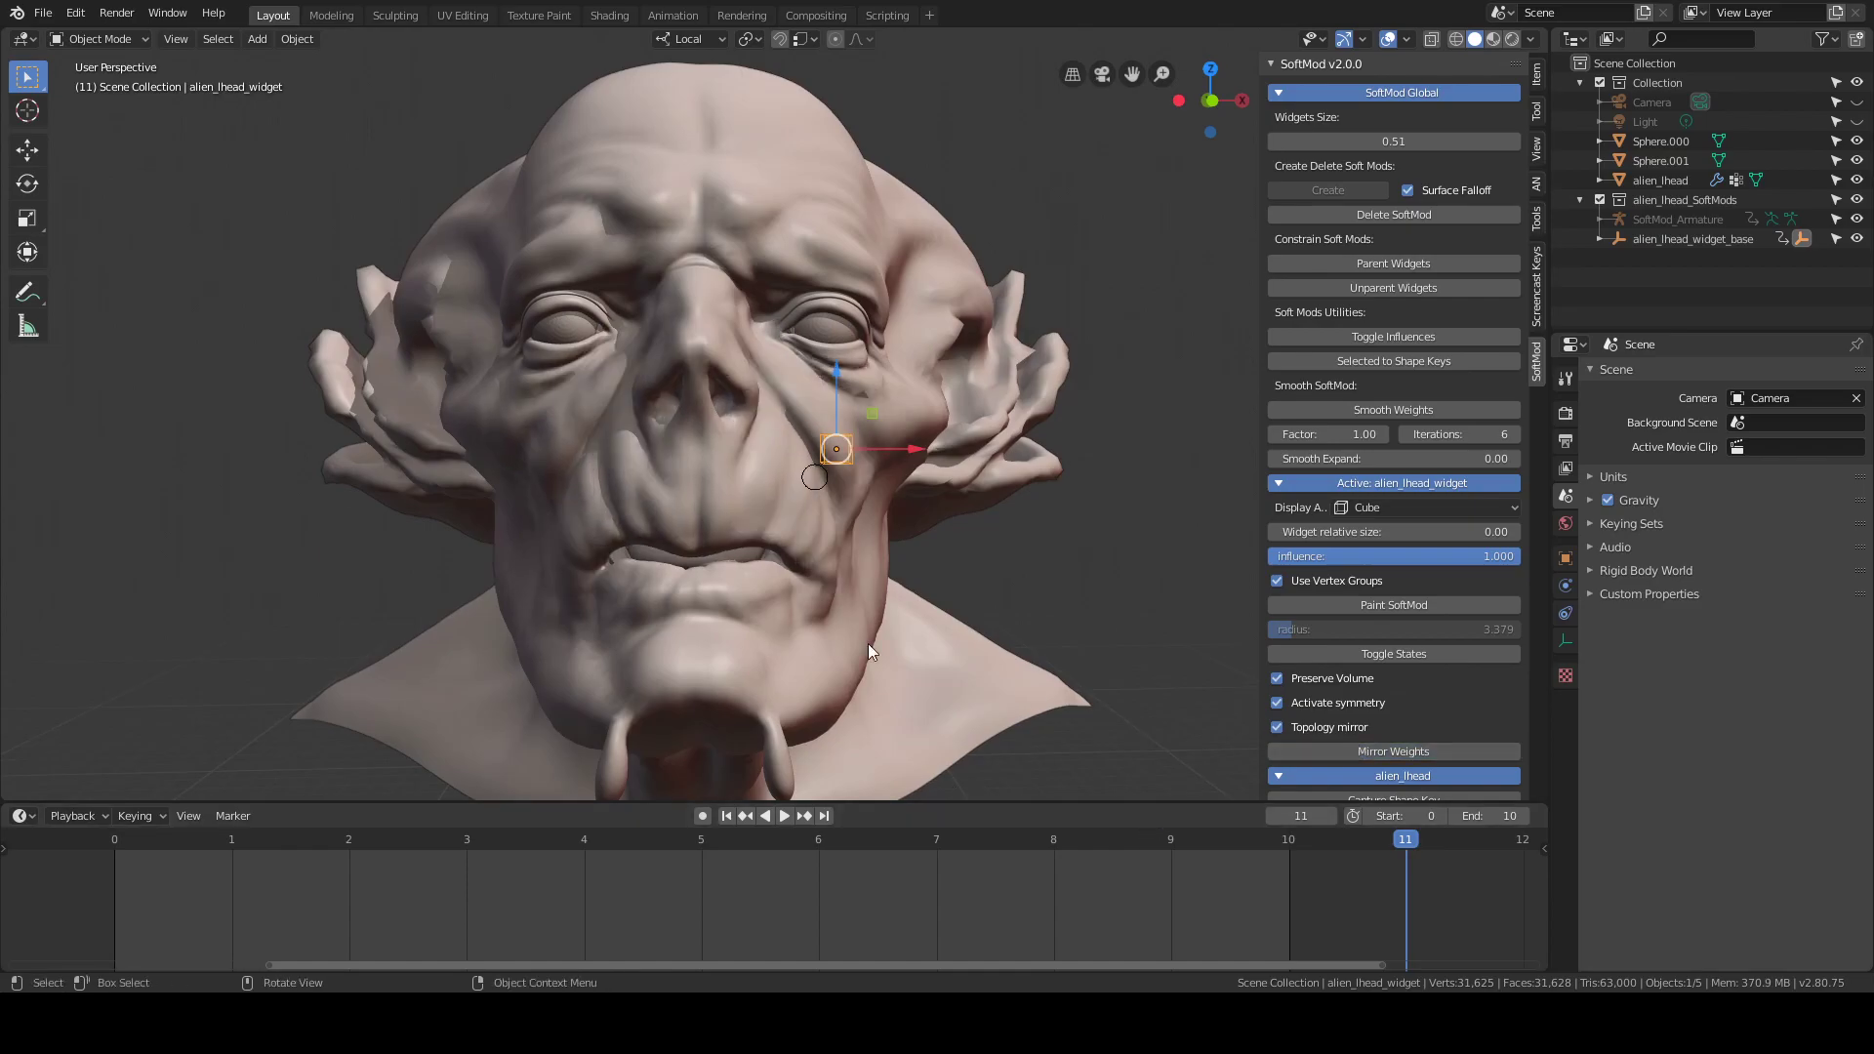
Move the mirrored cheek softmod's widget about -0.132 m in X and -0.262 m in Z, and toggle the softmod influences
{"action": "middle_click_drag", "start_coordinate": [871, 651], "coordinate": [839, 436]}
{"action": "left_click_drag", "start_coordinate": [863, 408], "coordinate": [847, 443]}
{"action": "middle_click_drag", "start_coordinate": [846, 443], "coordinate": [830, 522]}
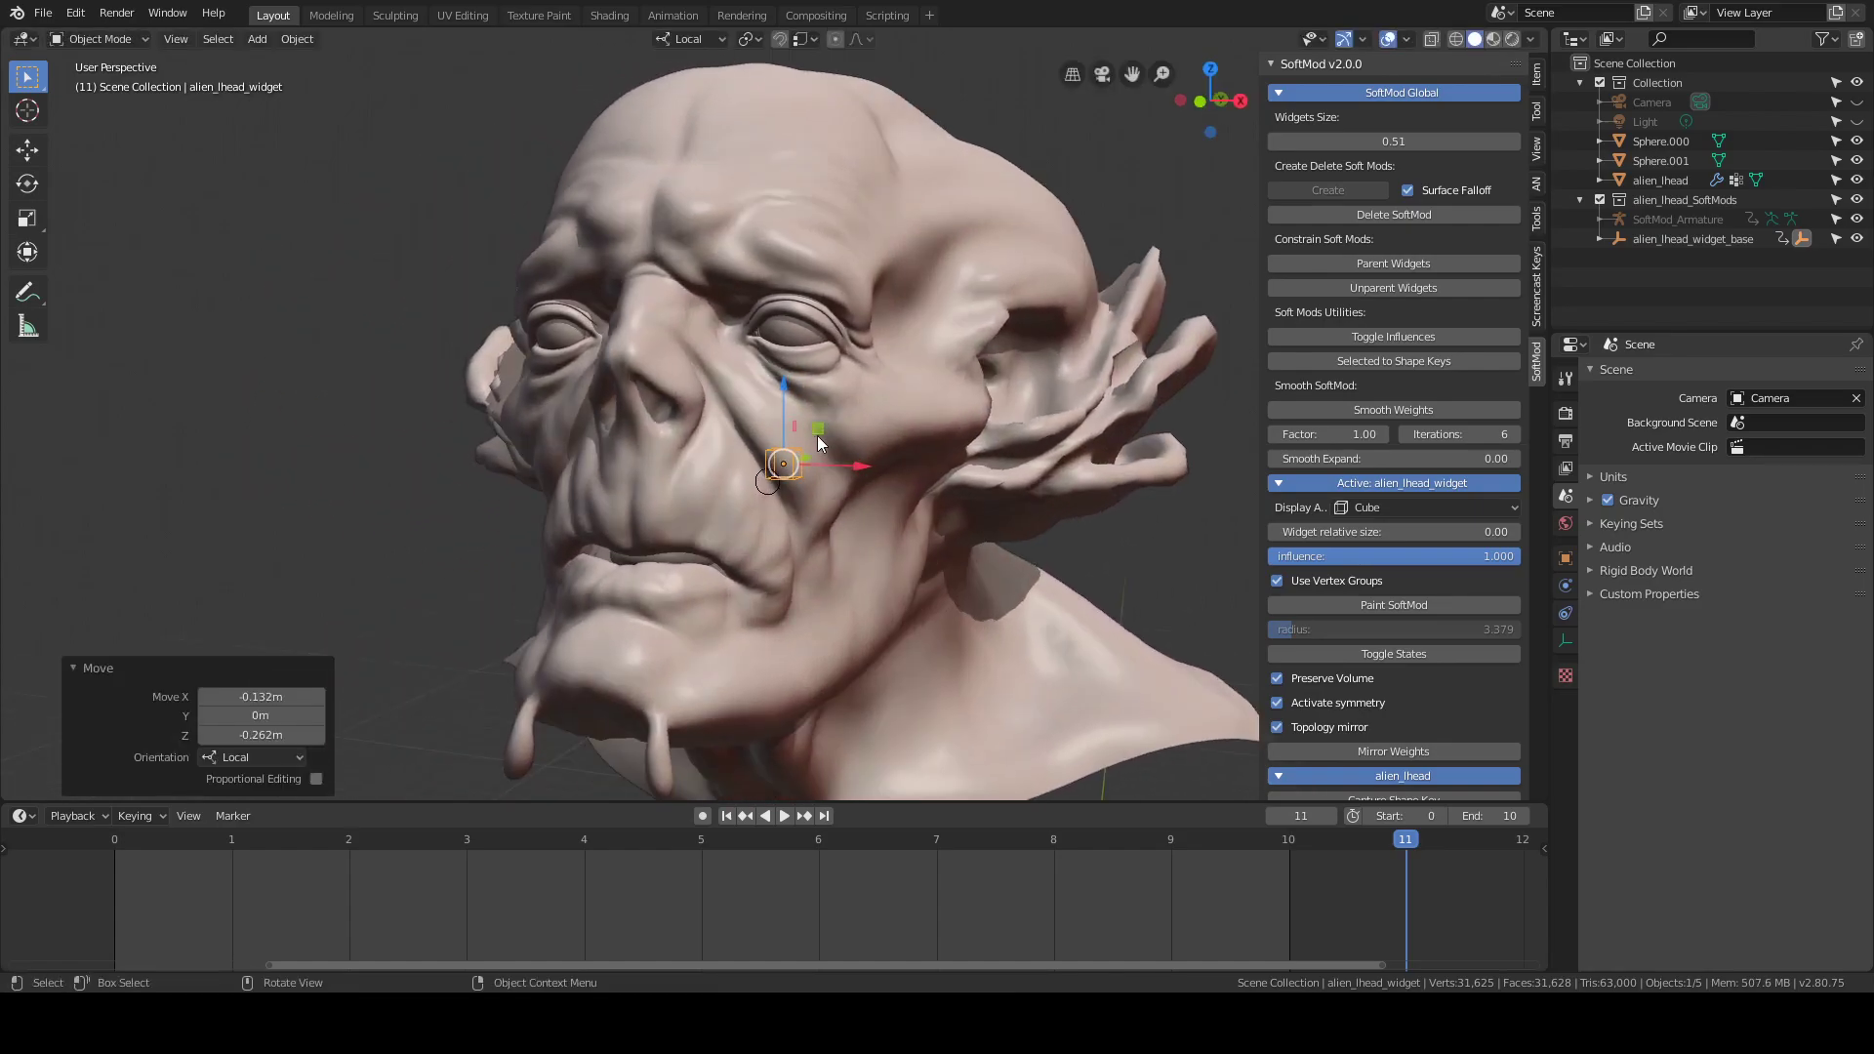
{"action": "left_click", "coordinate": [1390, 338]}
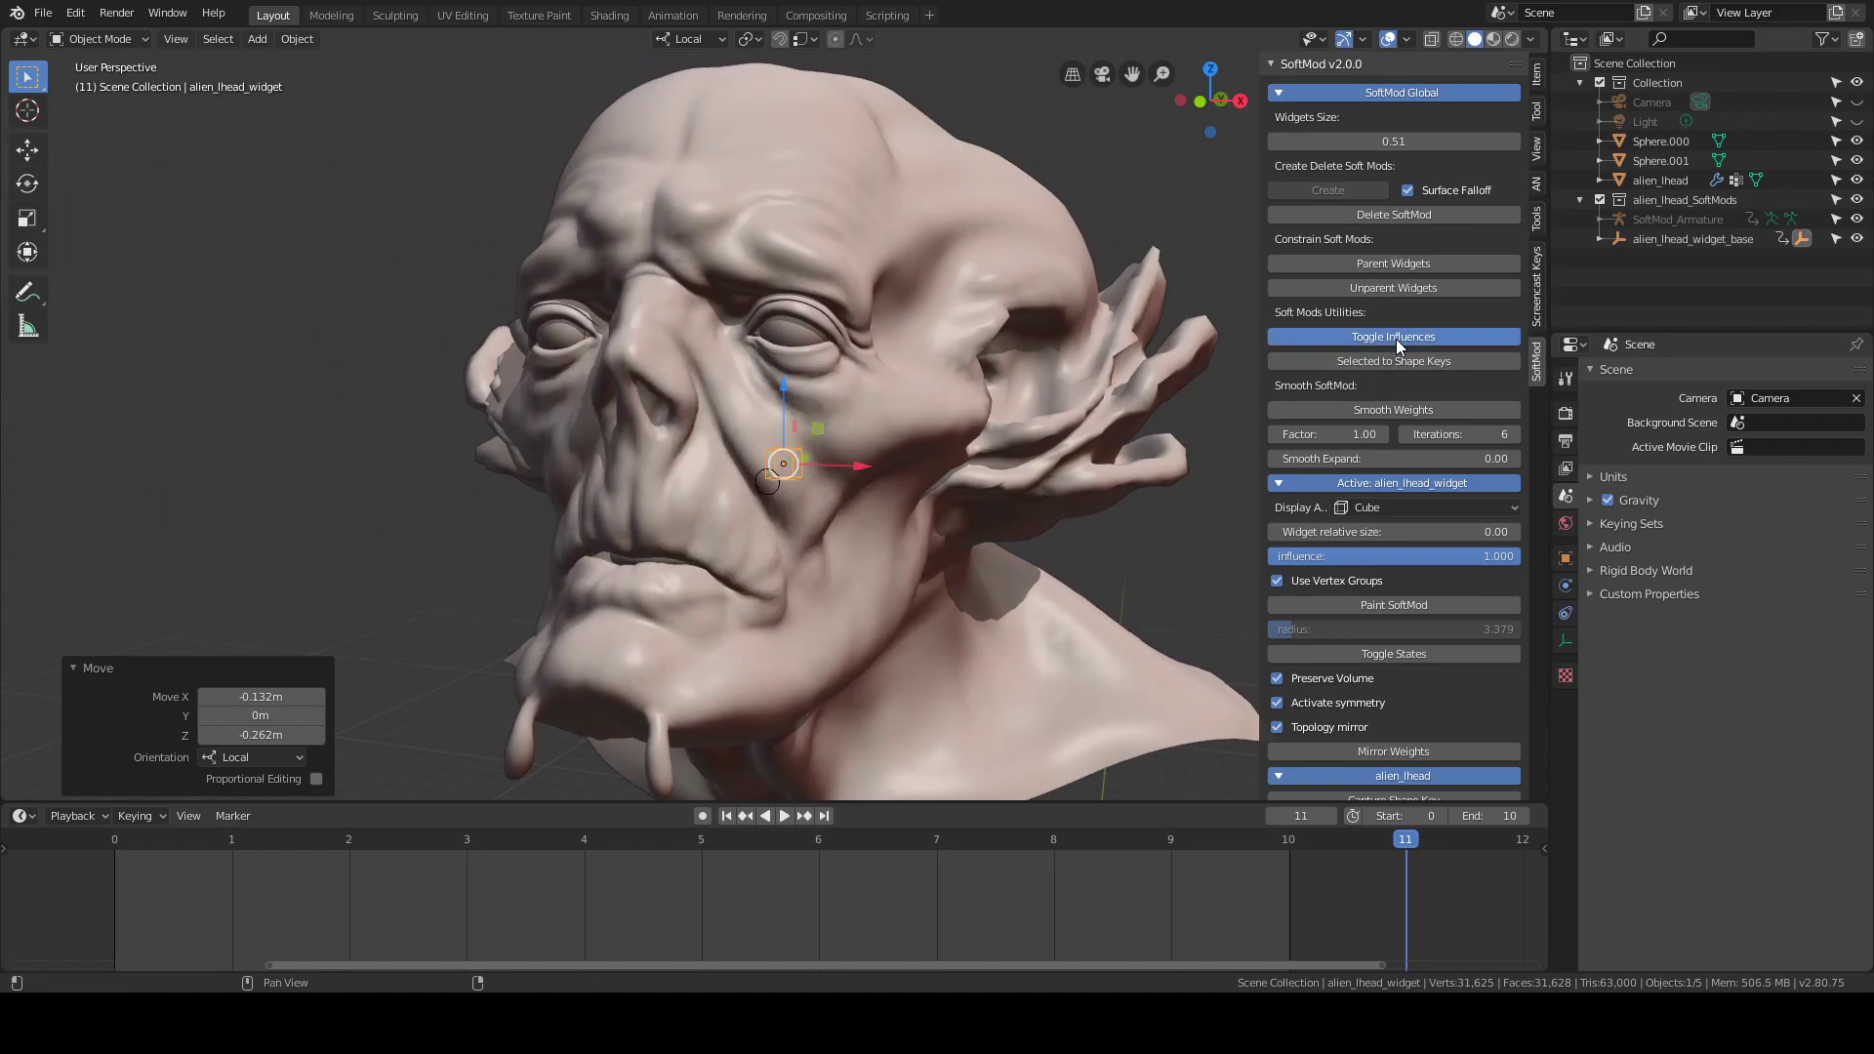
{"action": "middle_click_drag", "start_coordinate": [851, 494], "coordinate": [876, 492]}
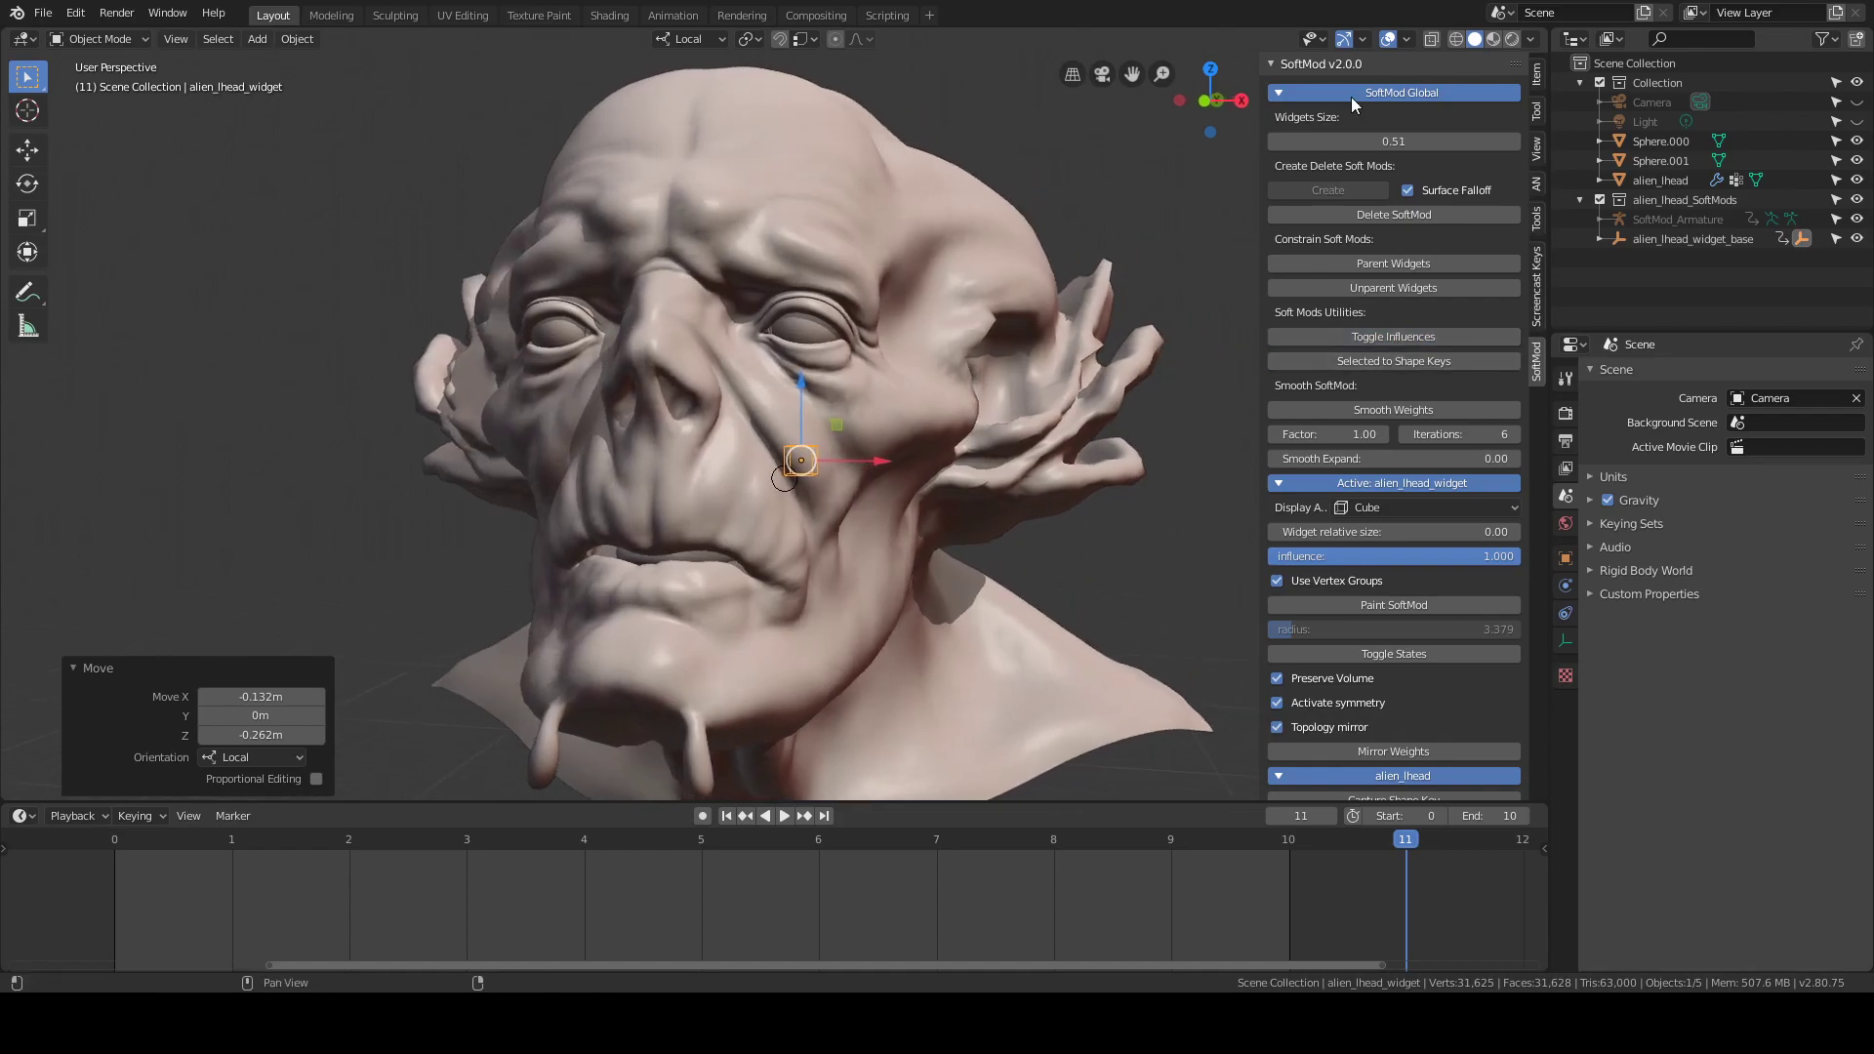
Delete the cheek softmod from the alien head and inspect the undeformed face
{"action": "left_click", "coordinate": [1334, 214]}
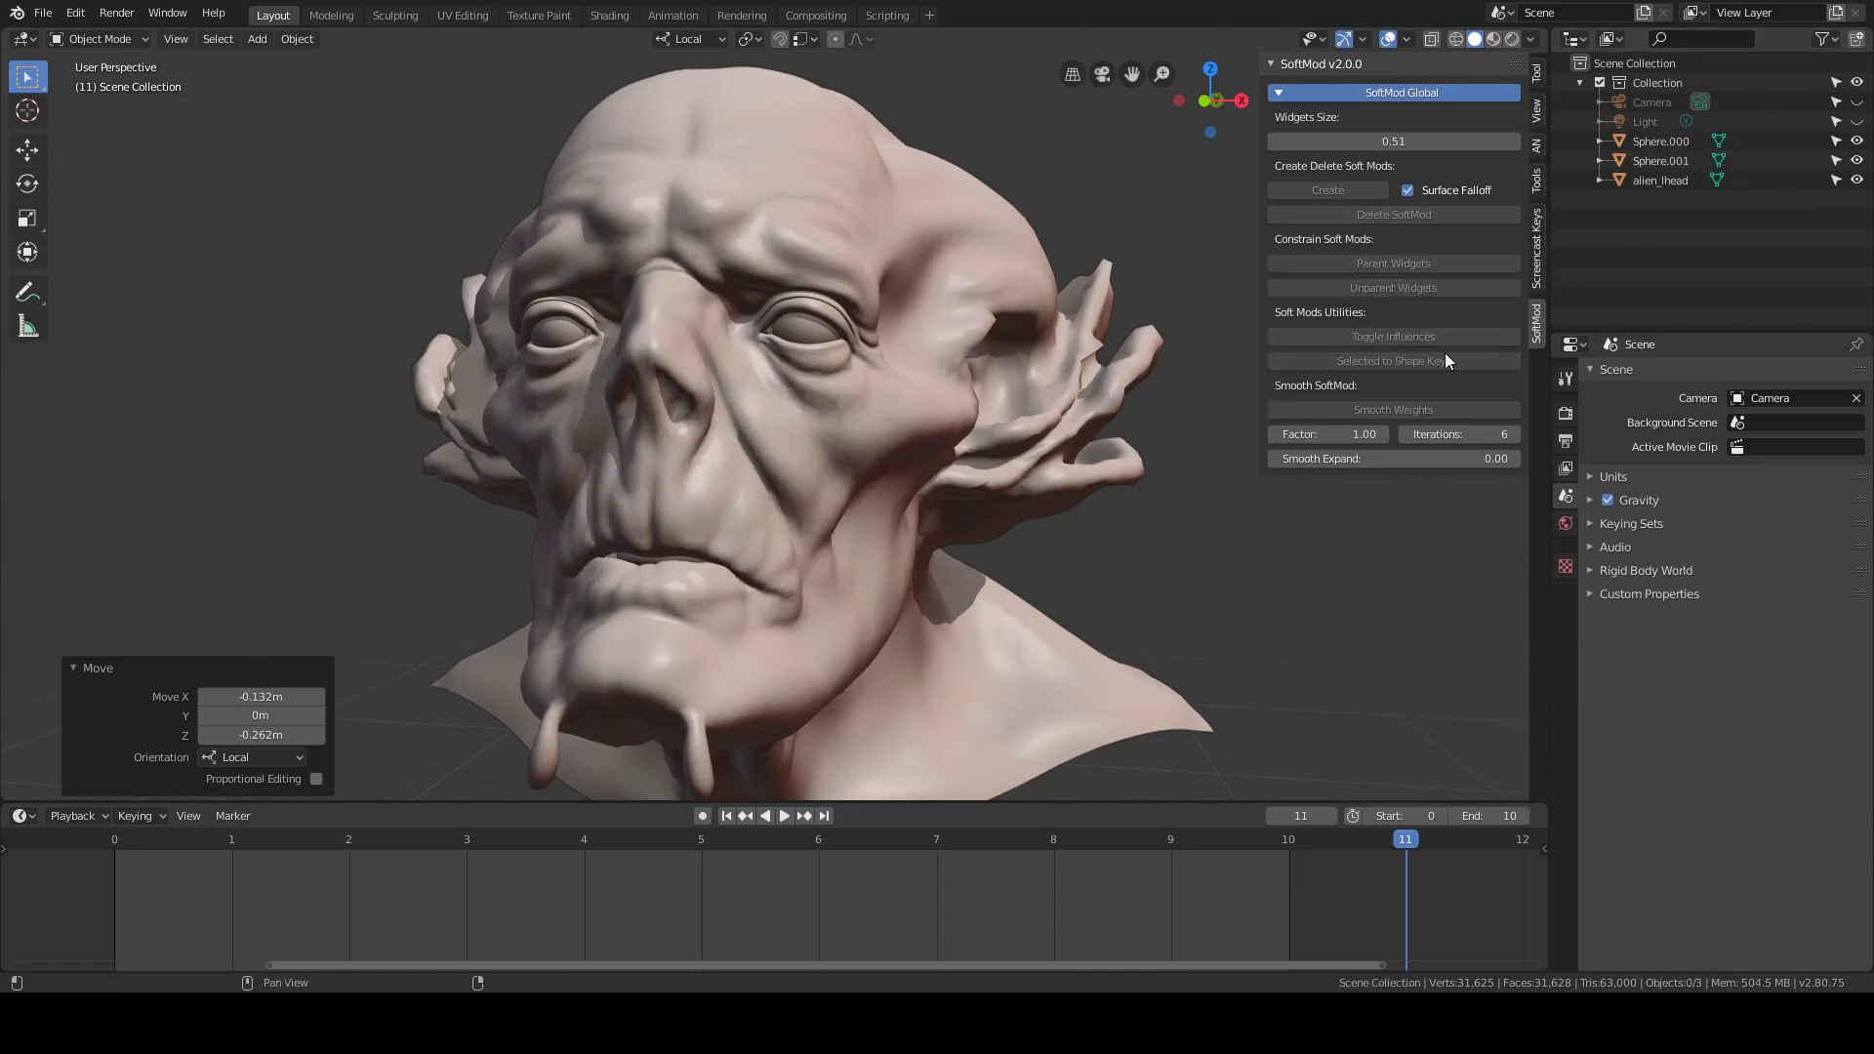
{"action": "middle_click_drag", "start_coordinate": [883, 440], "coordinate": [922, 430]}
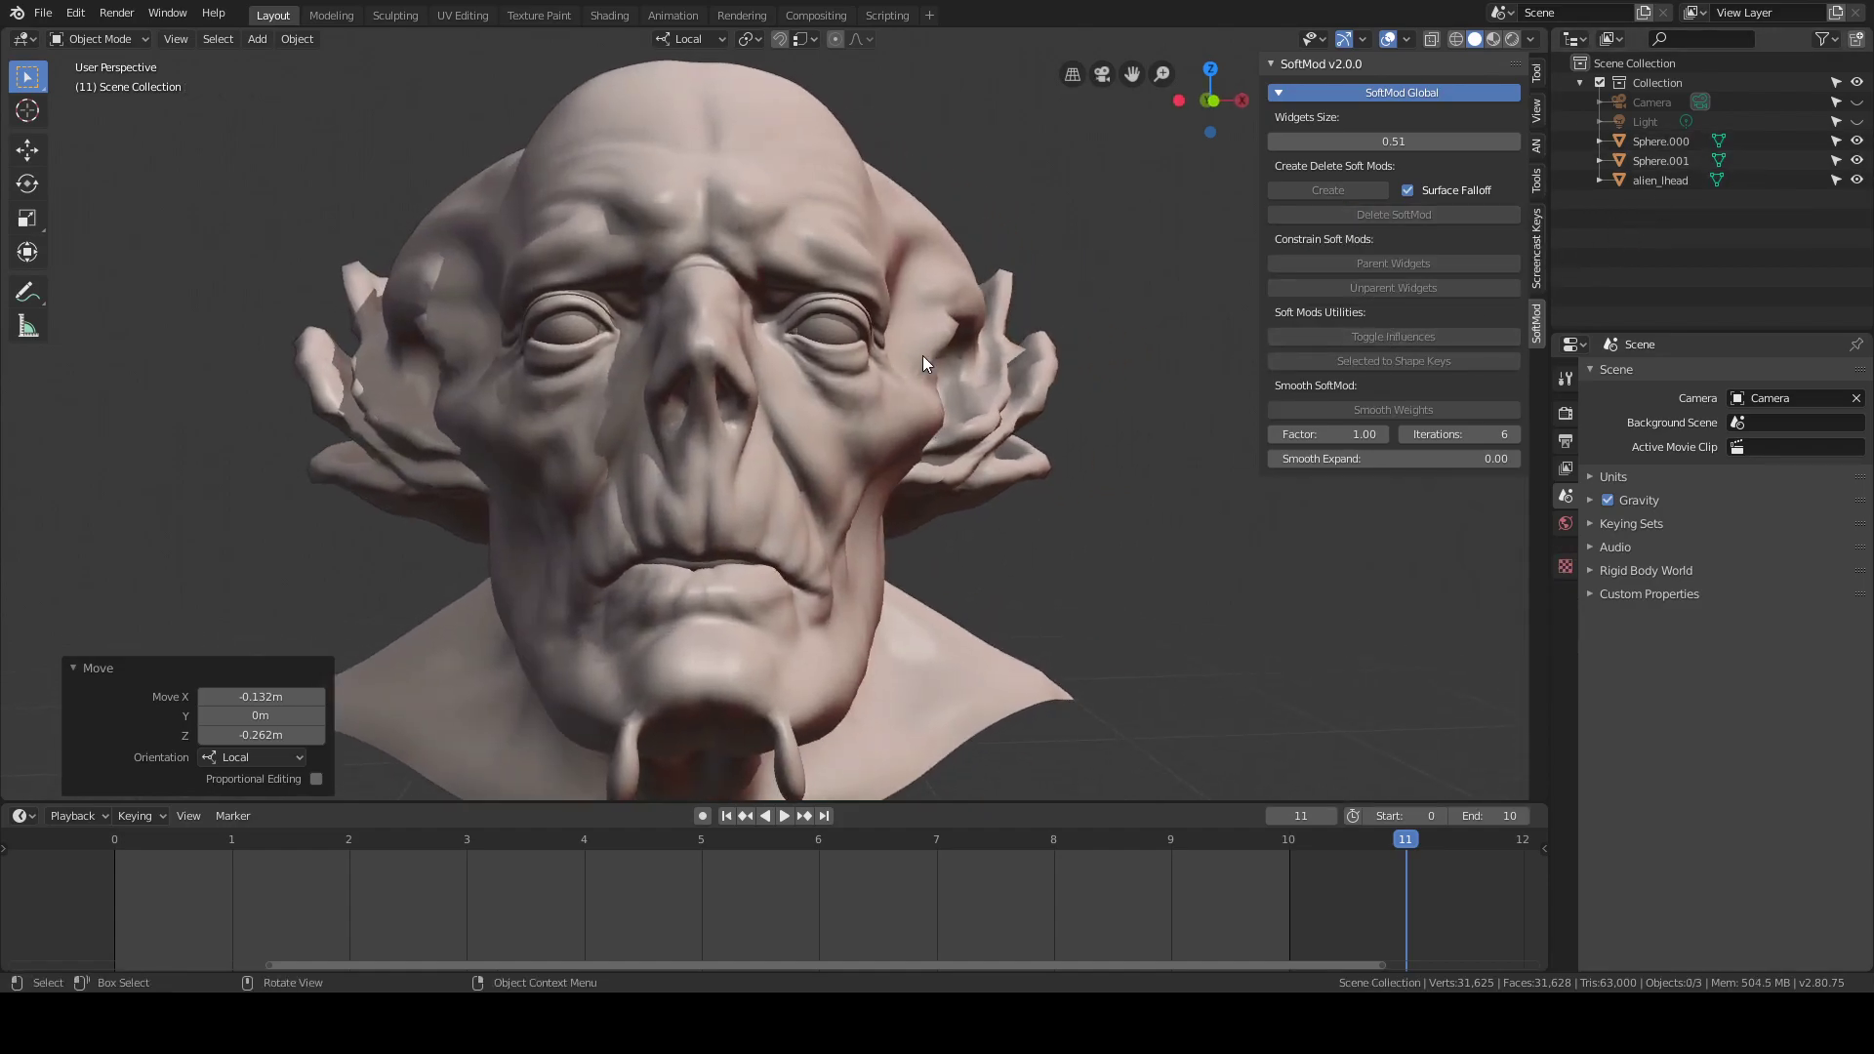
{"action": "middle_click_drag", "start_coordinate": [922, 355], "coordinate": [878, 363]}
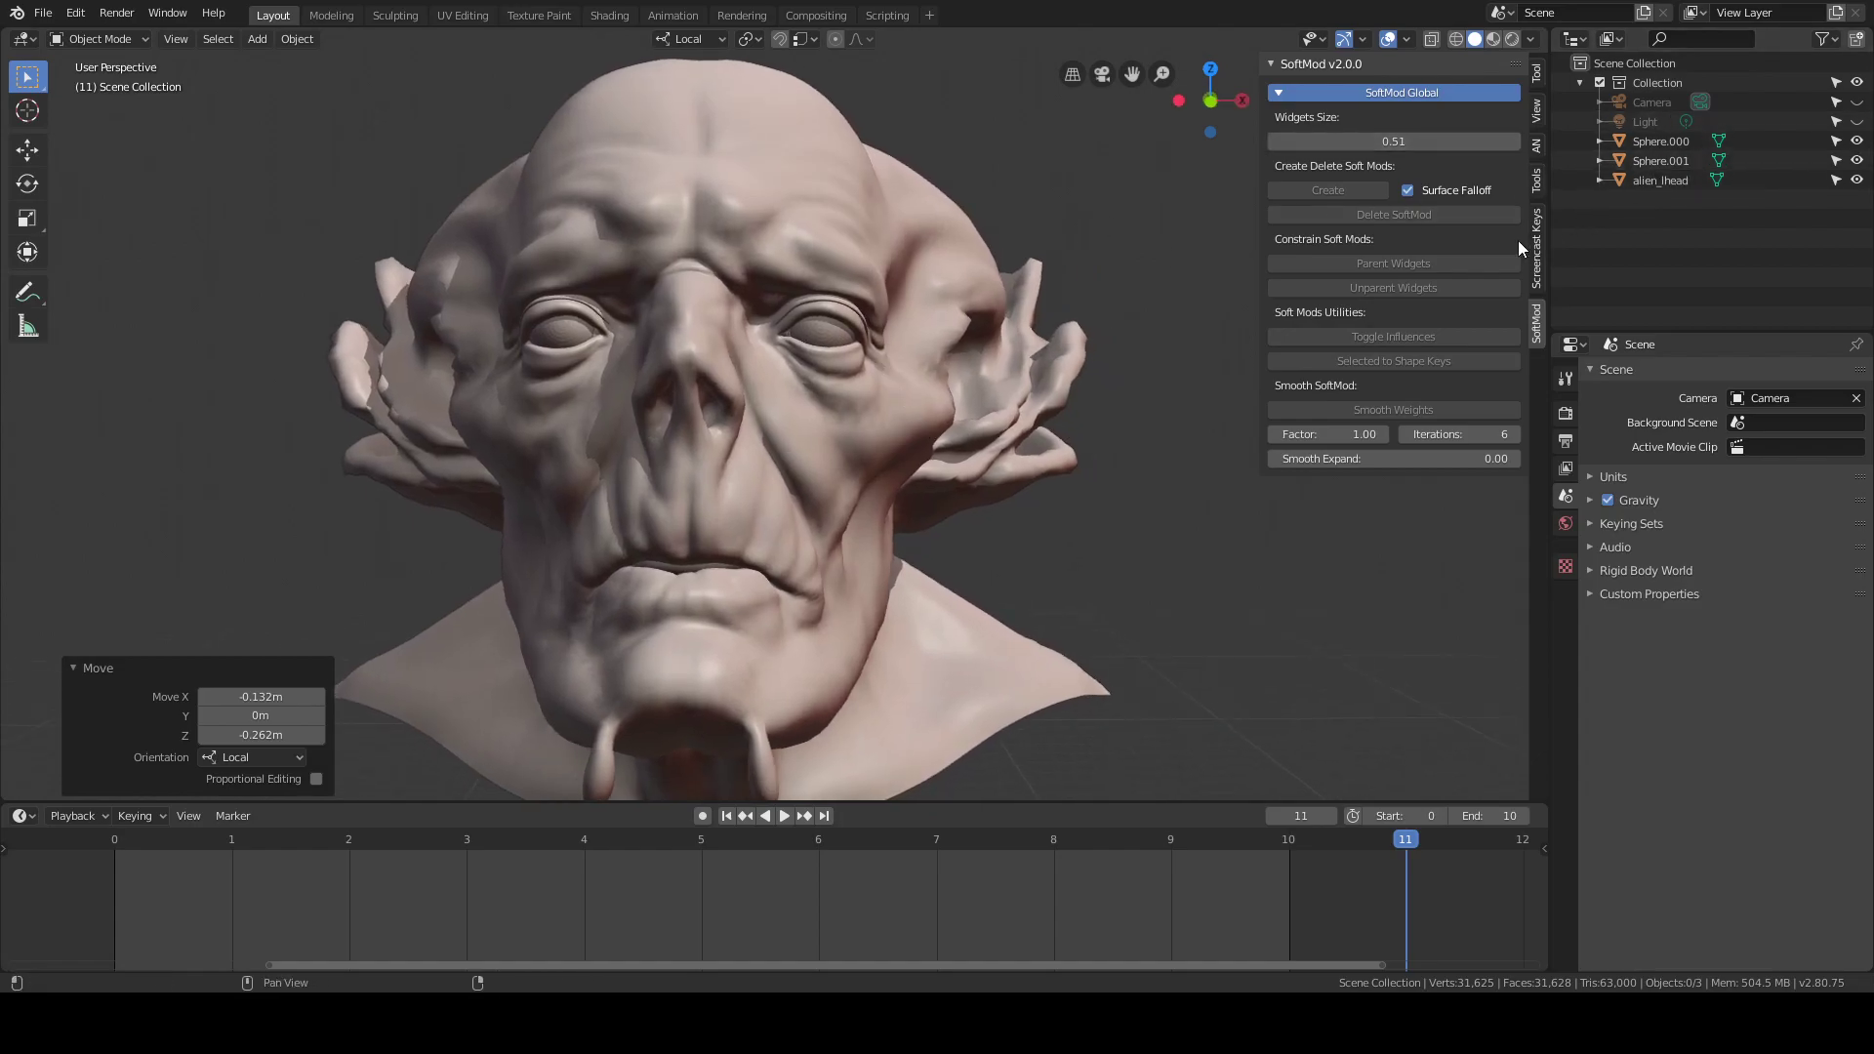
{"action": "middle_click_drag", "start_coordinate": [1093, 351], "coordinate": [1083, 346]}
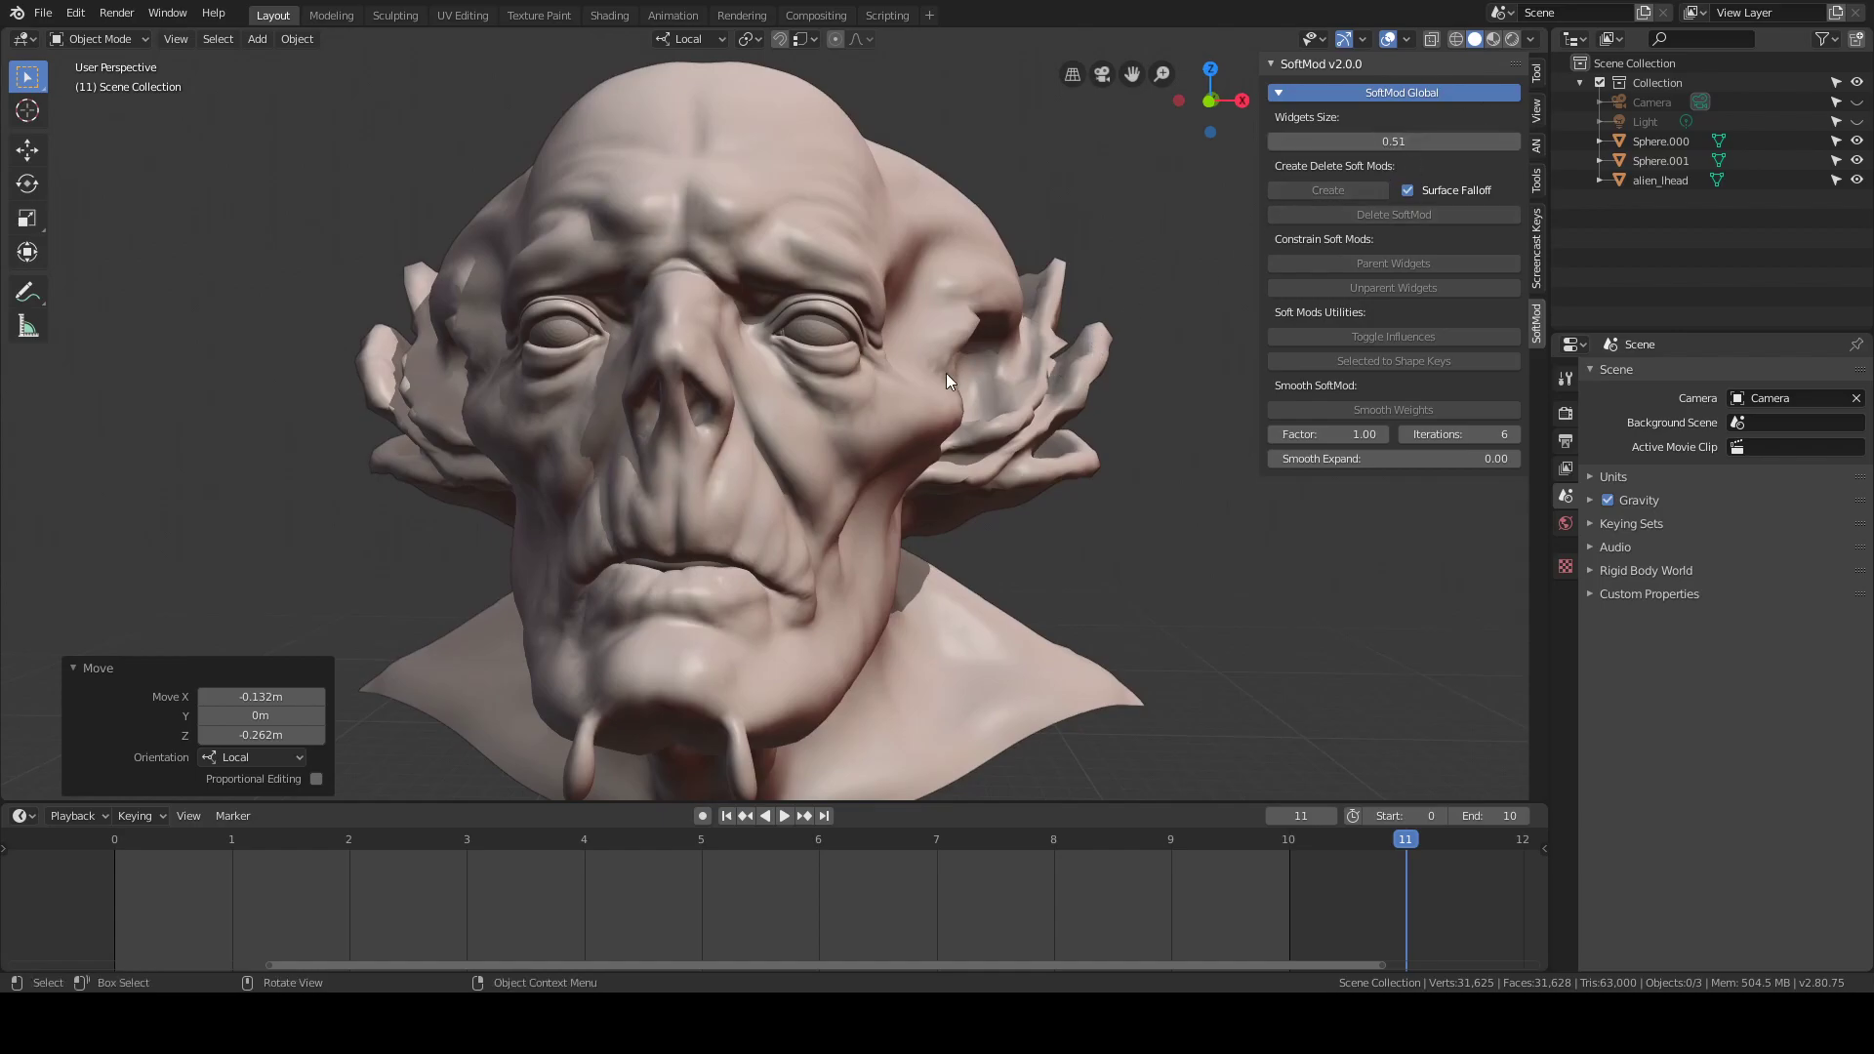
{"action": "middle_click_drag", "start_coordinate": [928, 371], "coordinate": [947, 361]}
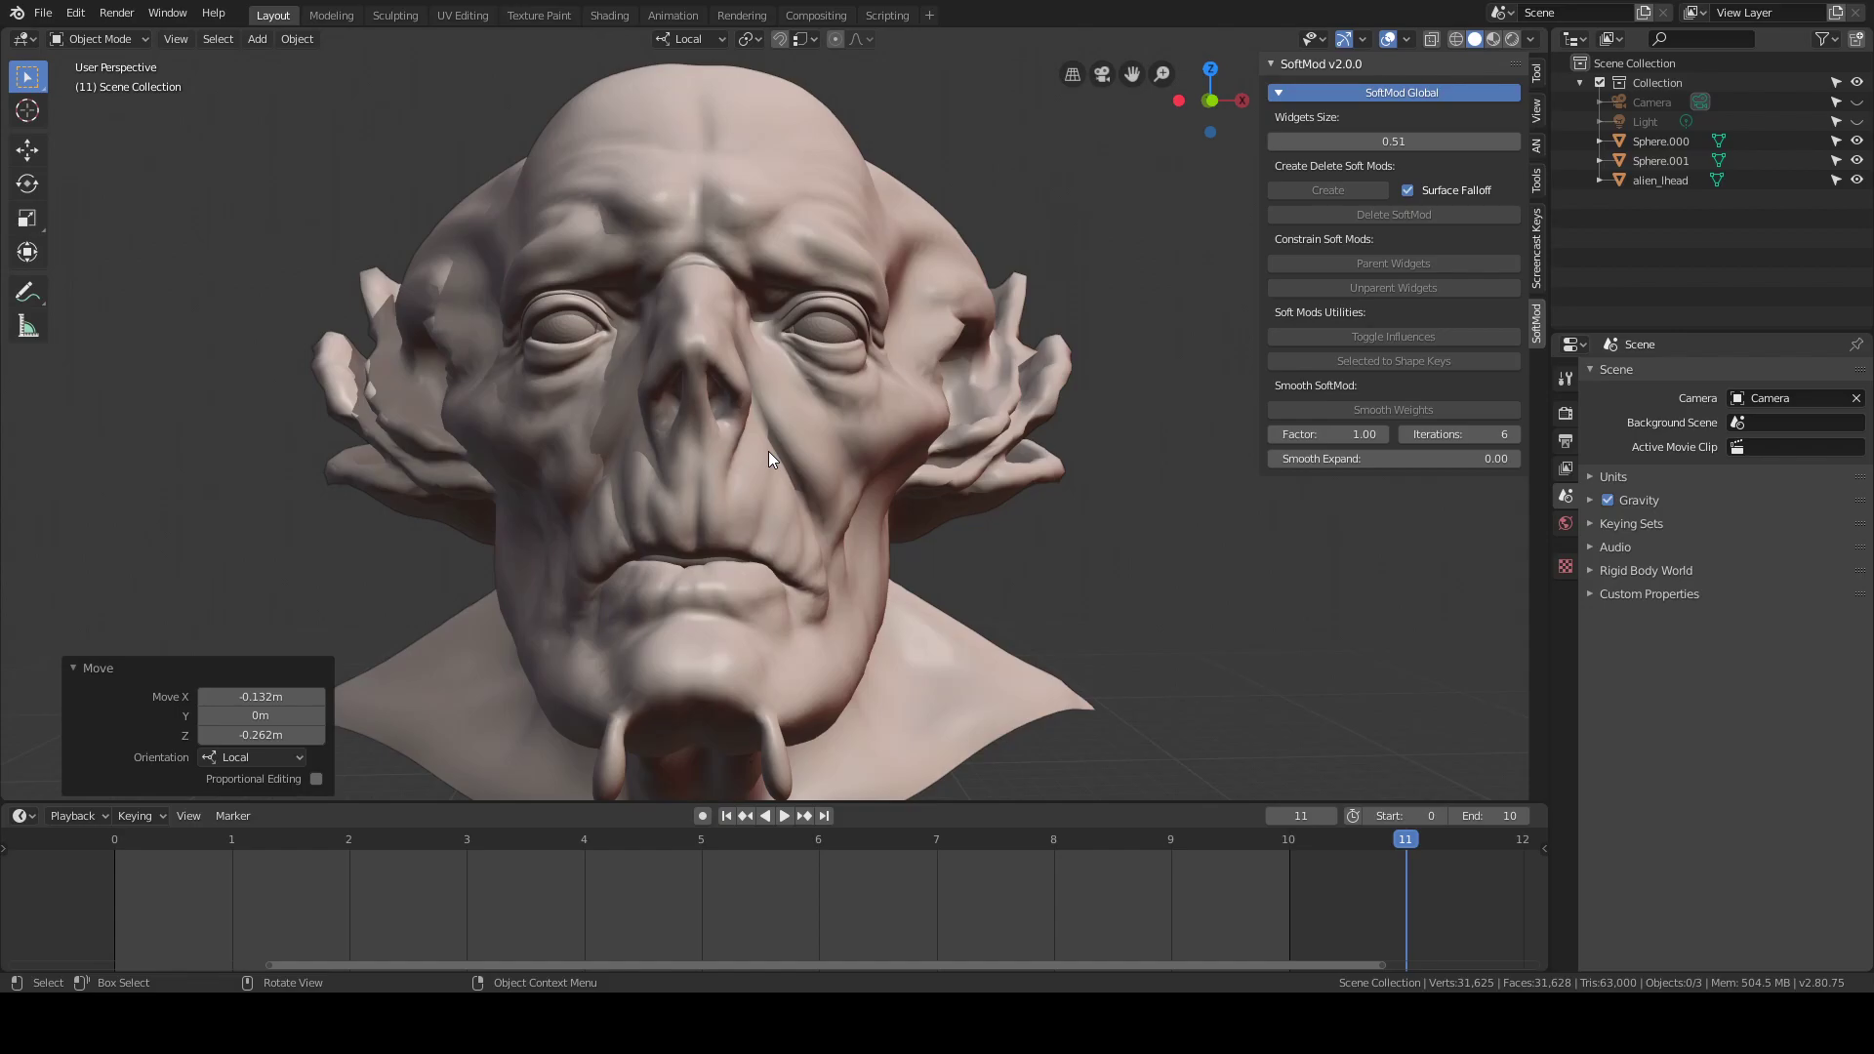
Select the alien head and create a new surface-falloff softmod on the cheek beside the nose
{"action": "key", "text": "ctrl"}
{"action": "key", "text": "shift"}
{"action": "left_click", "coordinate": [781, 429], "text": "ctrl+shift"}
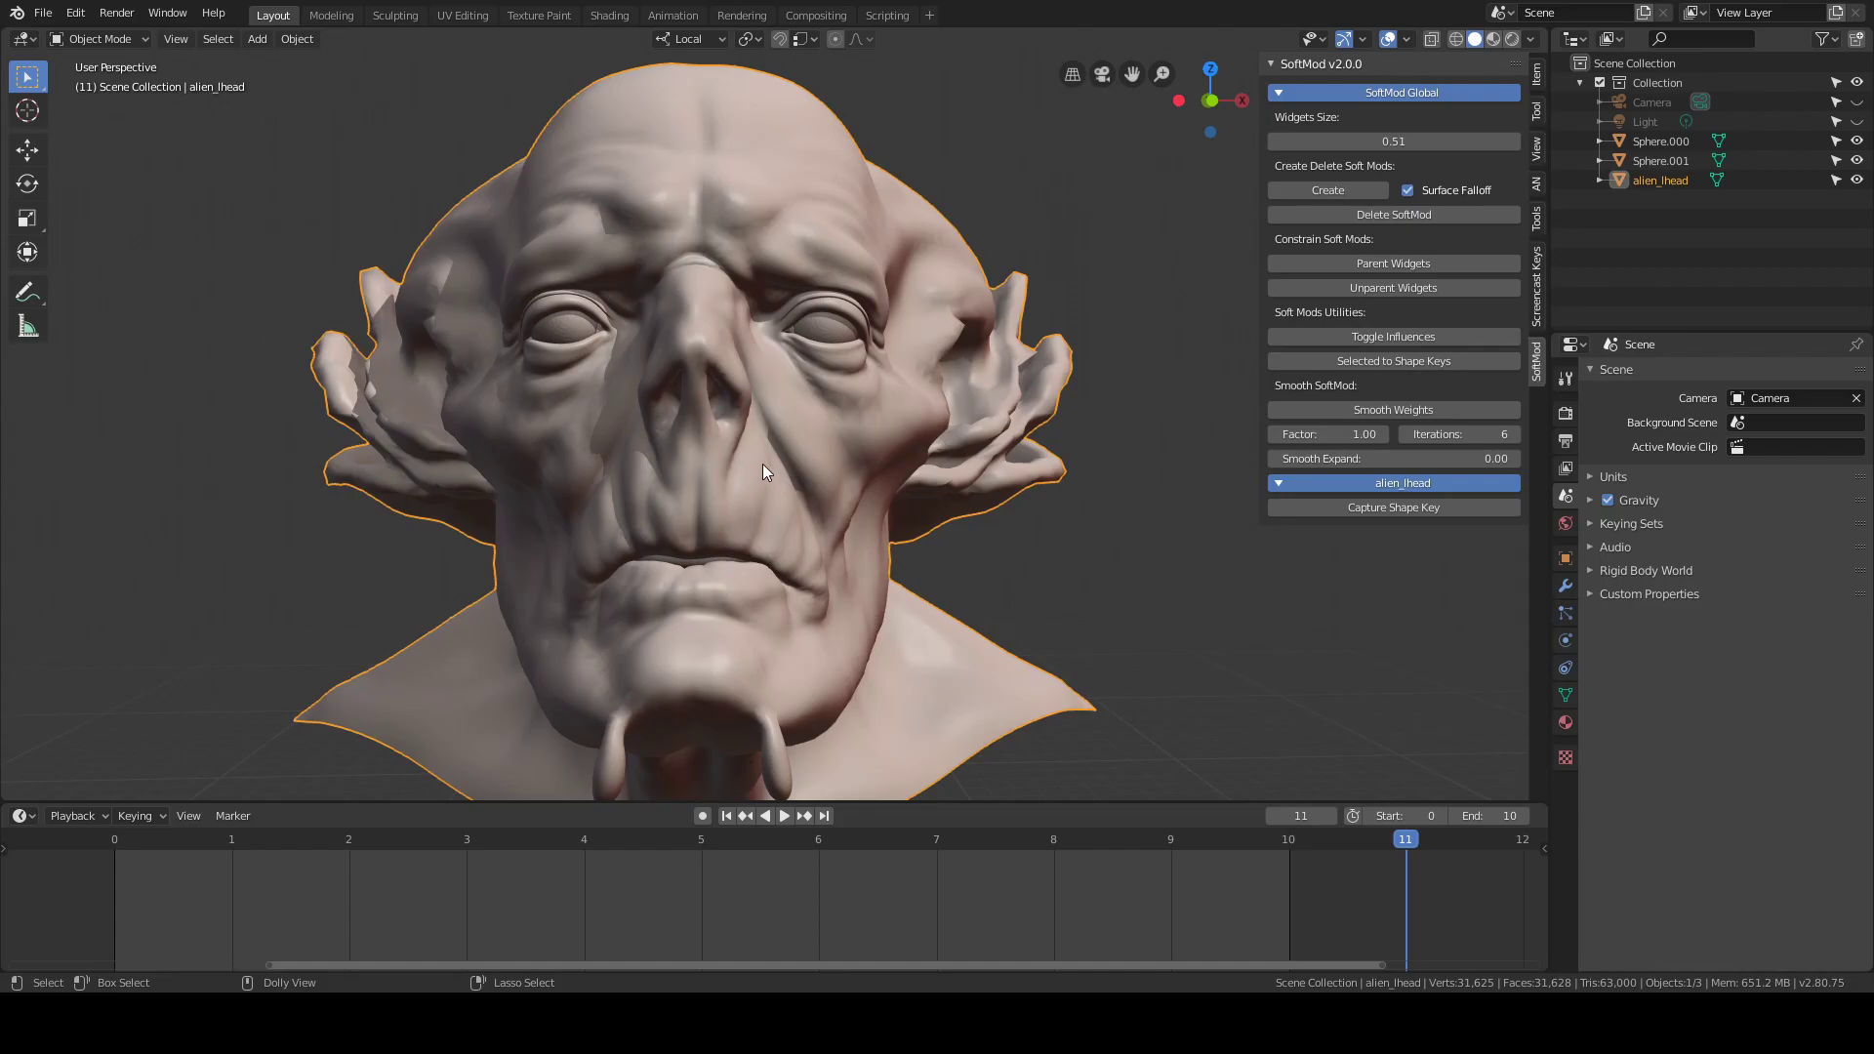
{"action": "key", "text": "ctrl+shift+q"}
{"action": "left_click_drag", "start_coordinate": [770, 447], "coordinate": [851, 556]}
{"action": "left_click", "coordinate": [976, 532]}
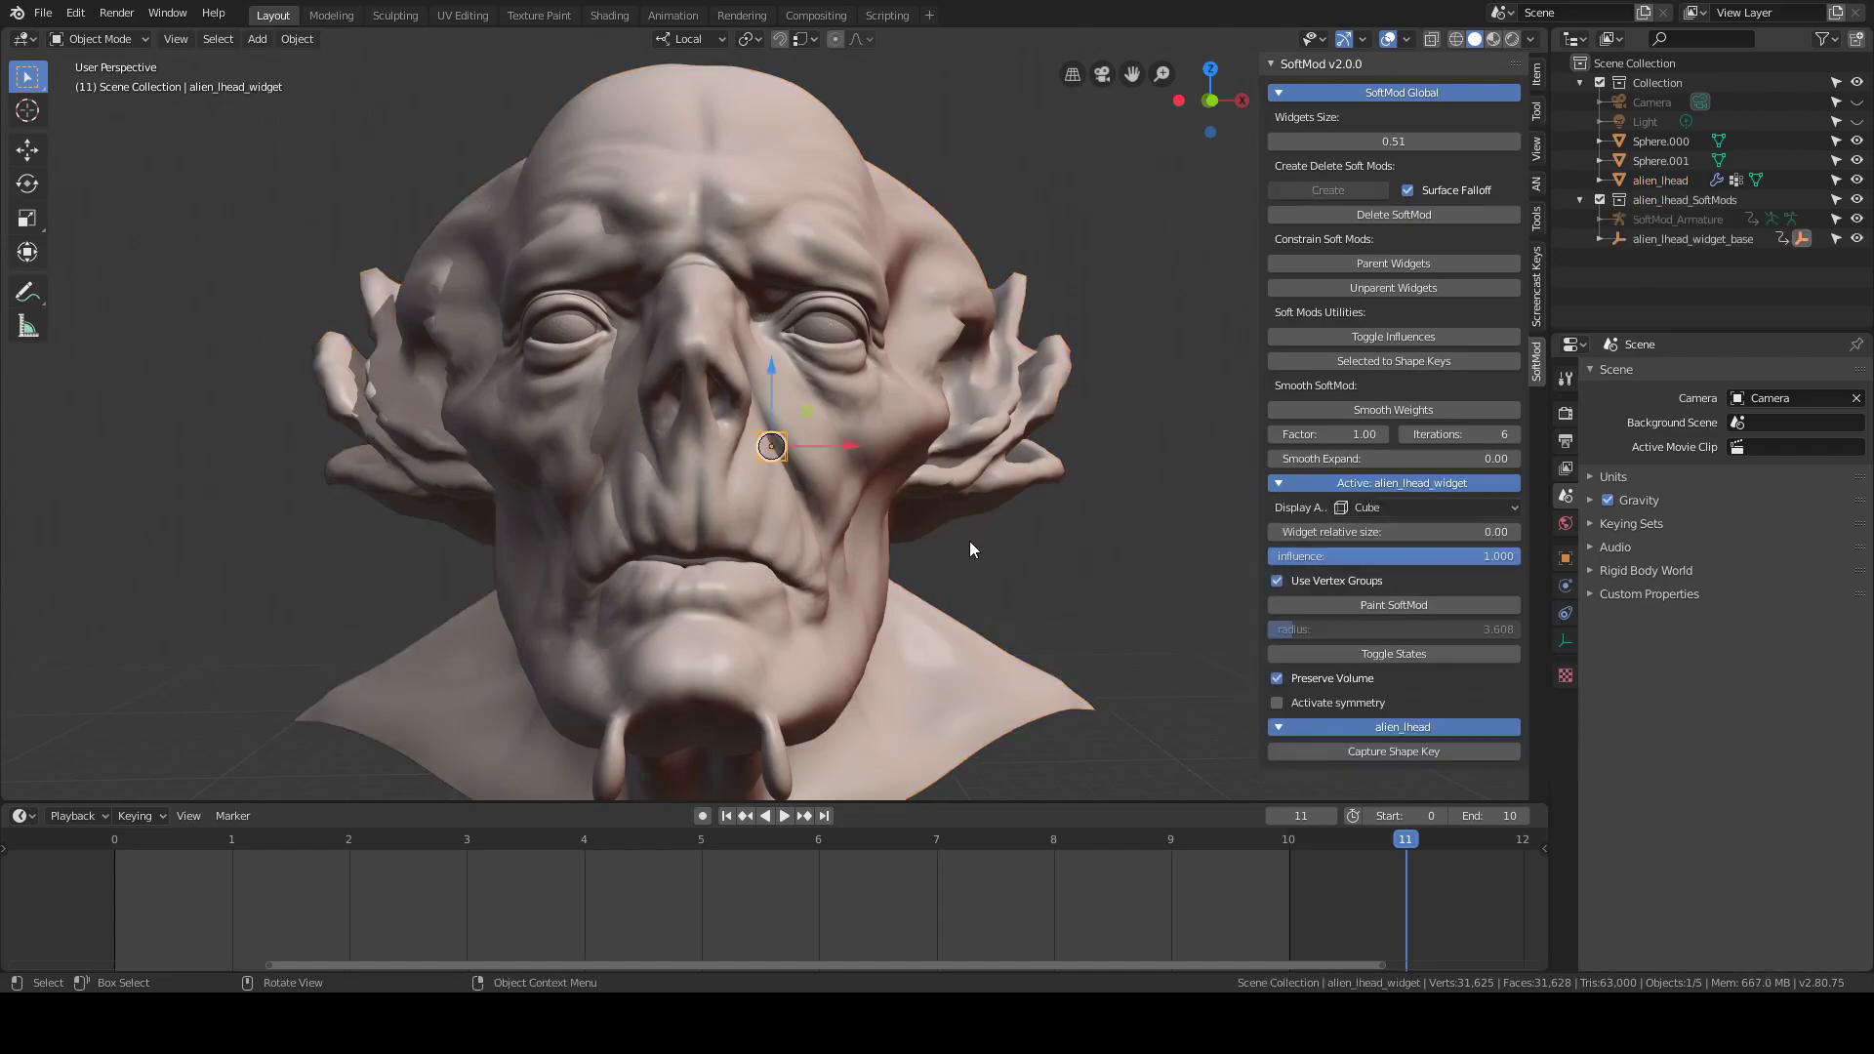
{"action": "middle_click_drag", "start_coordinate": [969, 541], "coordinate": [954, 564]}
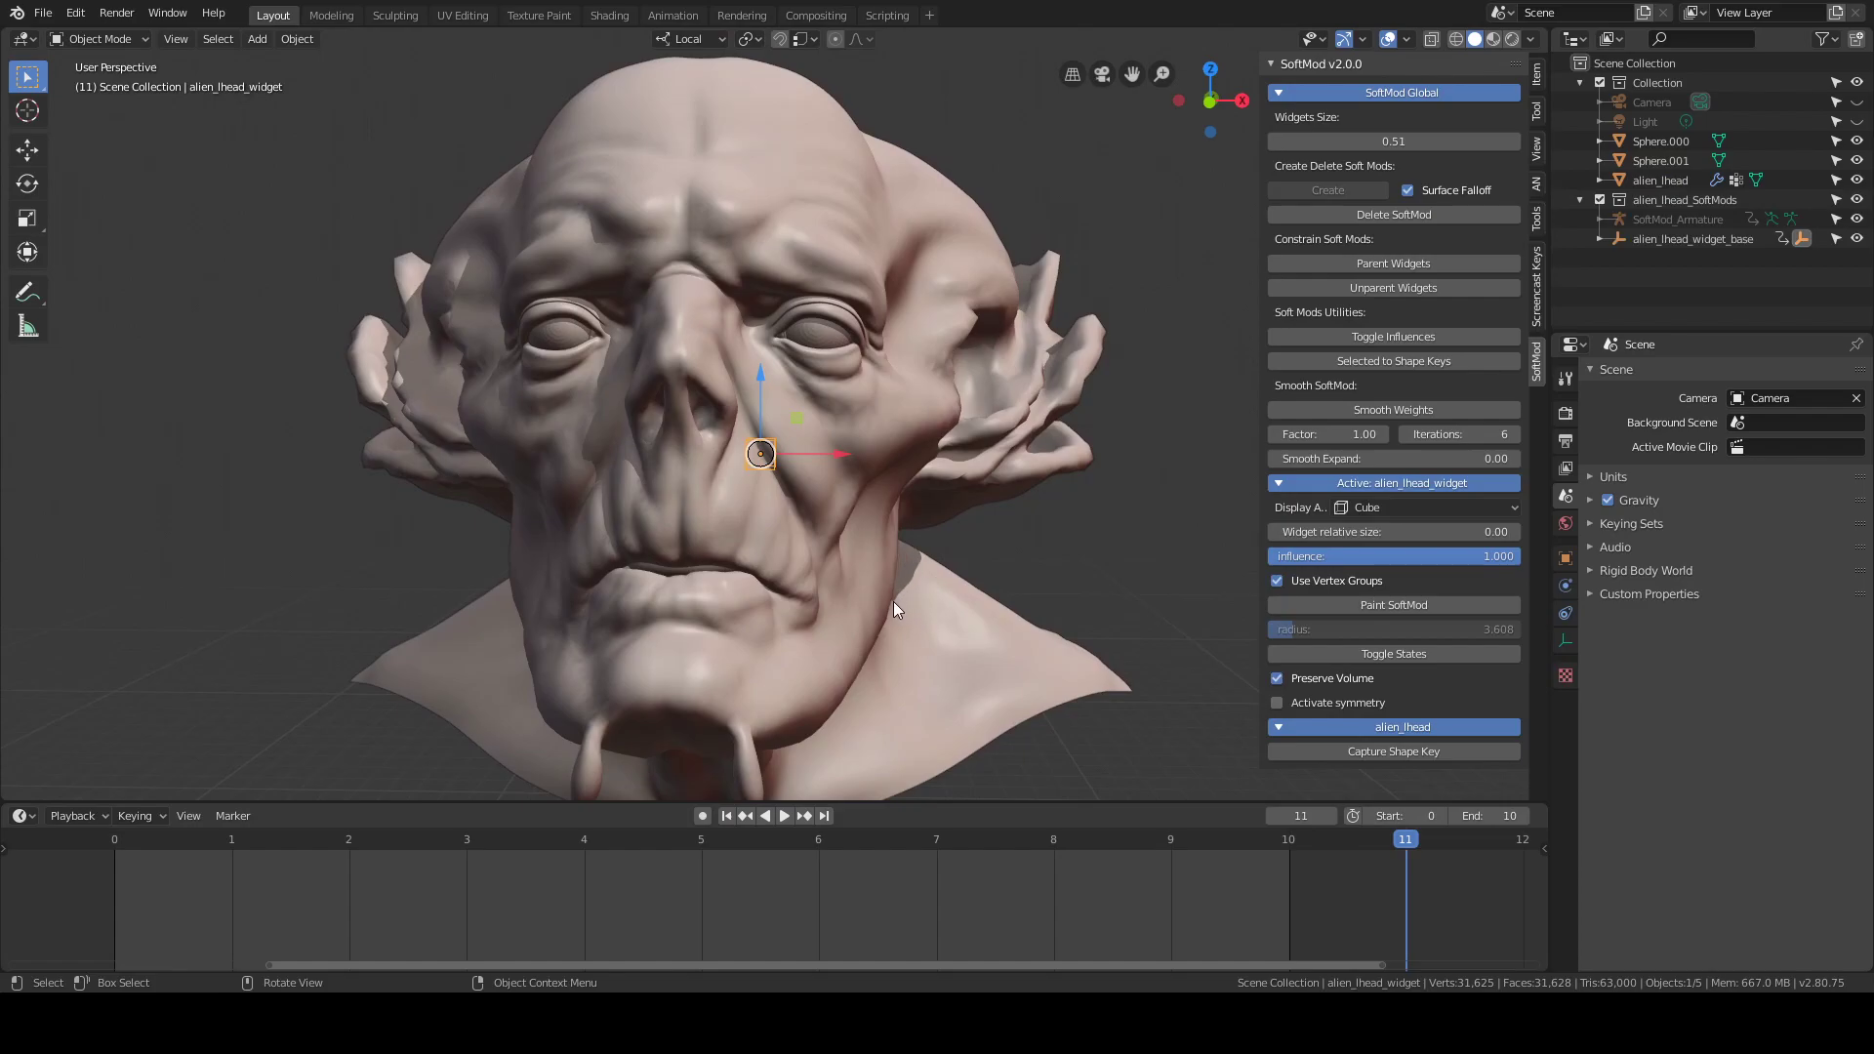
{"action": "middle_click_drag", "start_coordinate": [845, 578], "coordinate": [840, 572]}
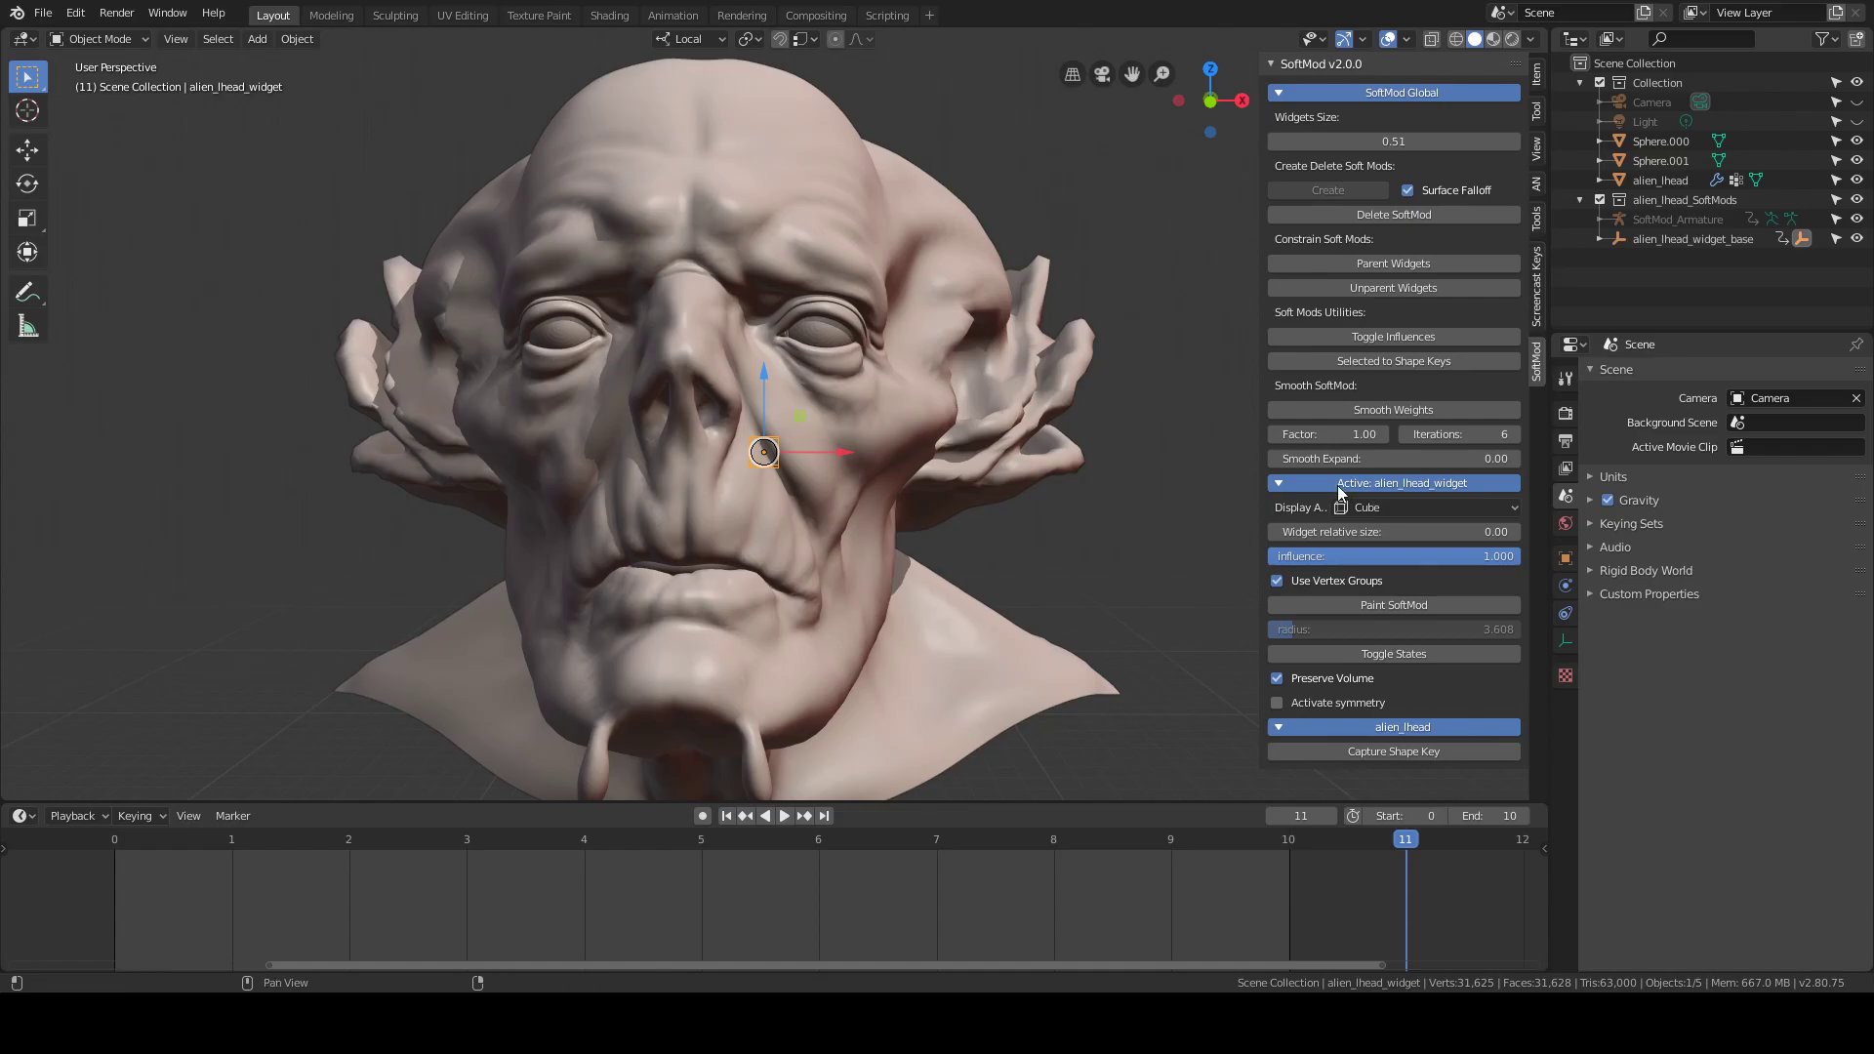
Set the global widgets size to 0.42 and create a second softmod on the outer cheek above the jaw
{"action": "middle_click_drag", "start_coordinate": [827, 320], "coordinate": [907, 406]}
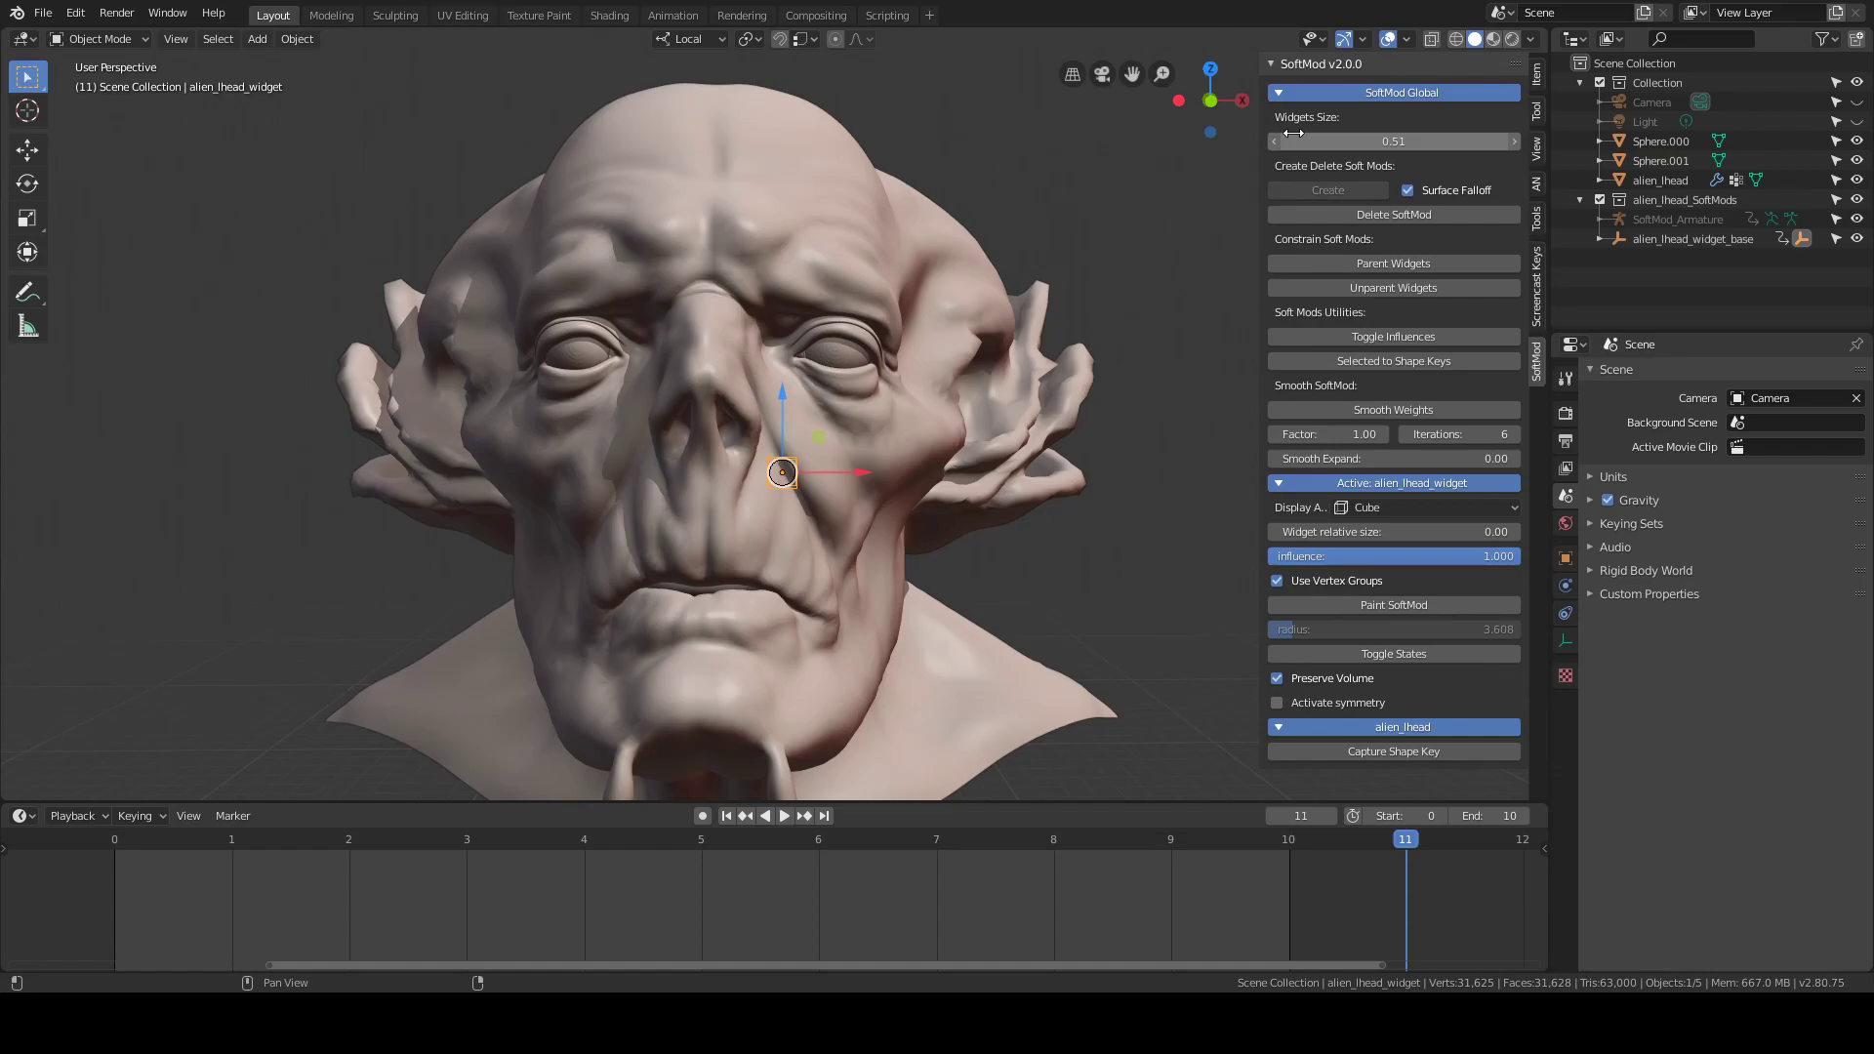
{"action": "mouse_move", "coordinate": [1311, 140]}
{"action": "left_mouse_down"}
{"action": "mouse_move", "coordinate": [1342, 141]}
{"action": "mouse_move", "coordinate": [1253, 142]}
{"action": "mouse_move", "coordinate": [1274, 141]}
{"action": "left_mouse_up"}
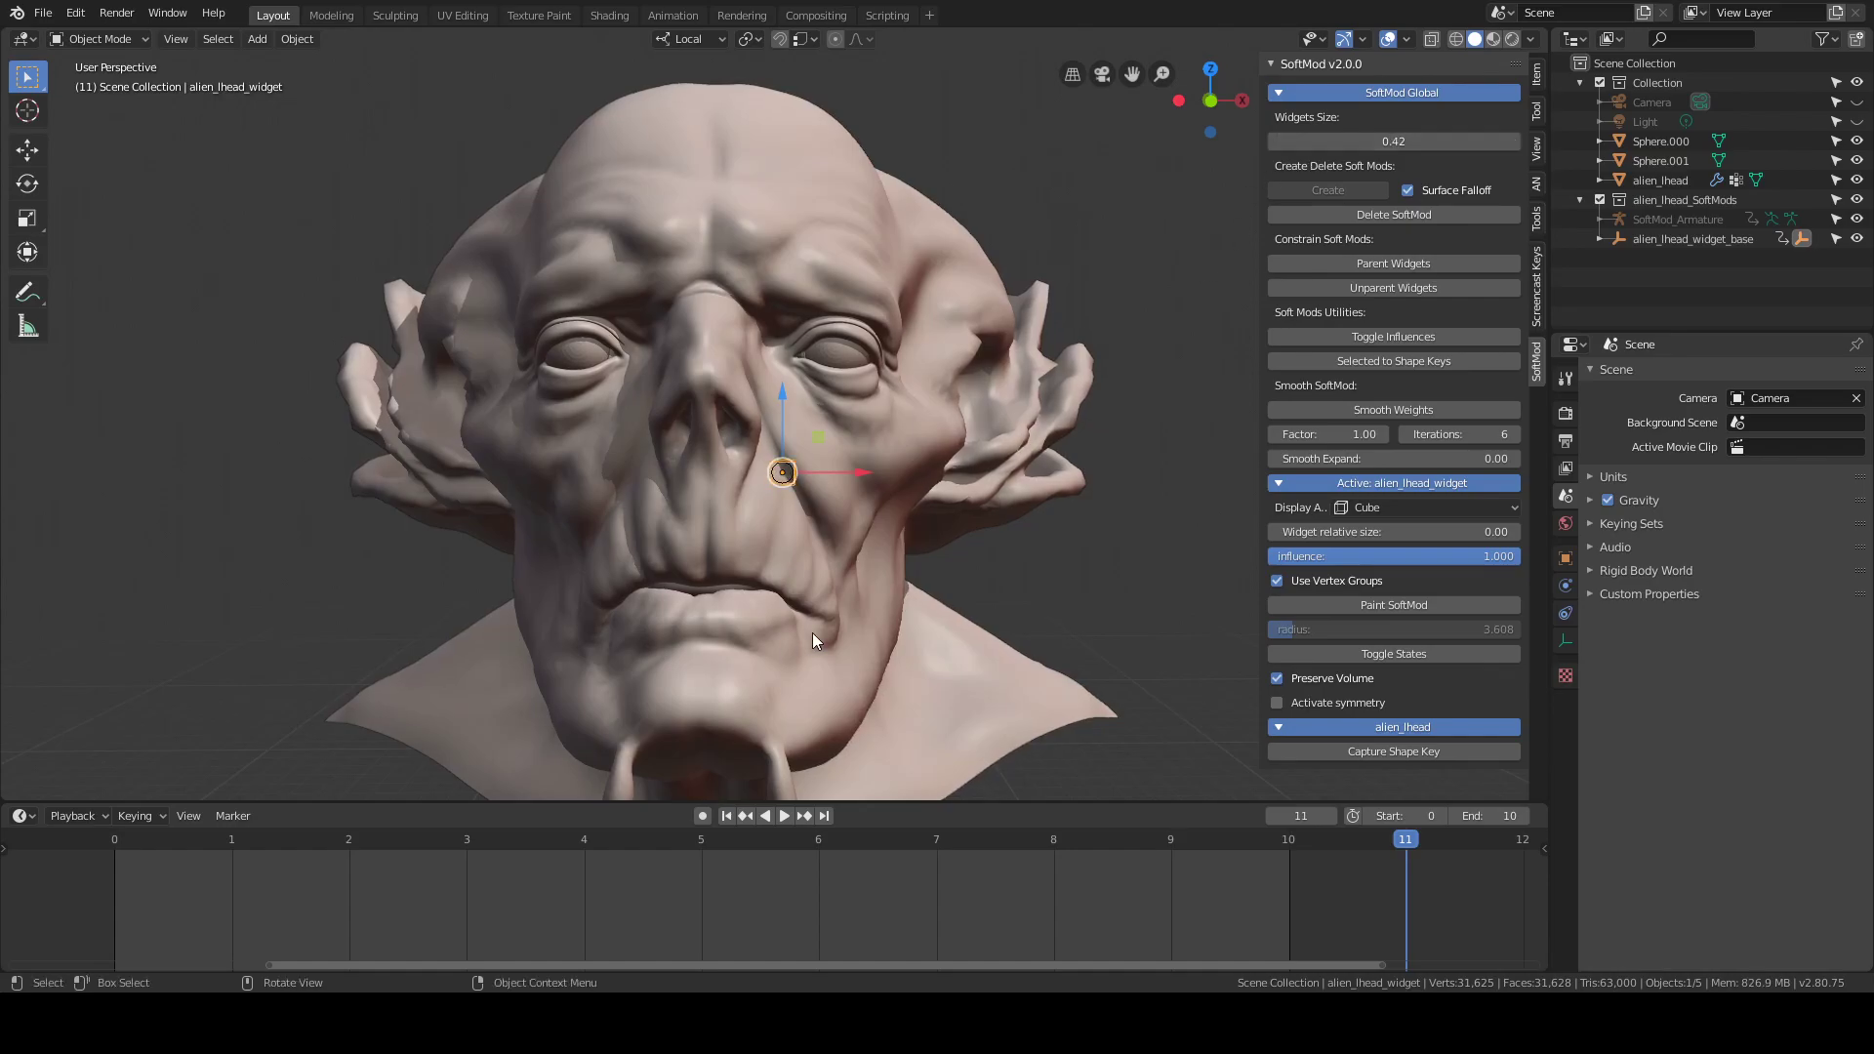
{"action": "left_click", "coordinate": [825, 625]}
{"action": "left_click", "coordinate": [881, 538]}
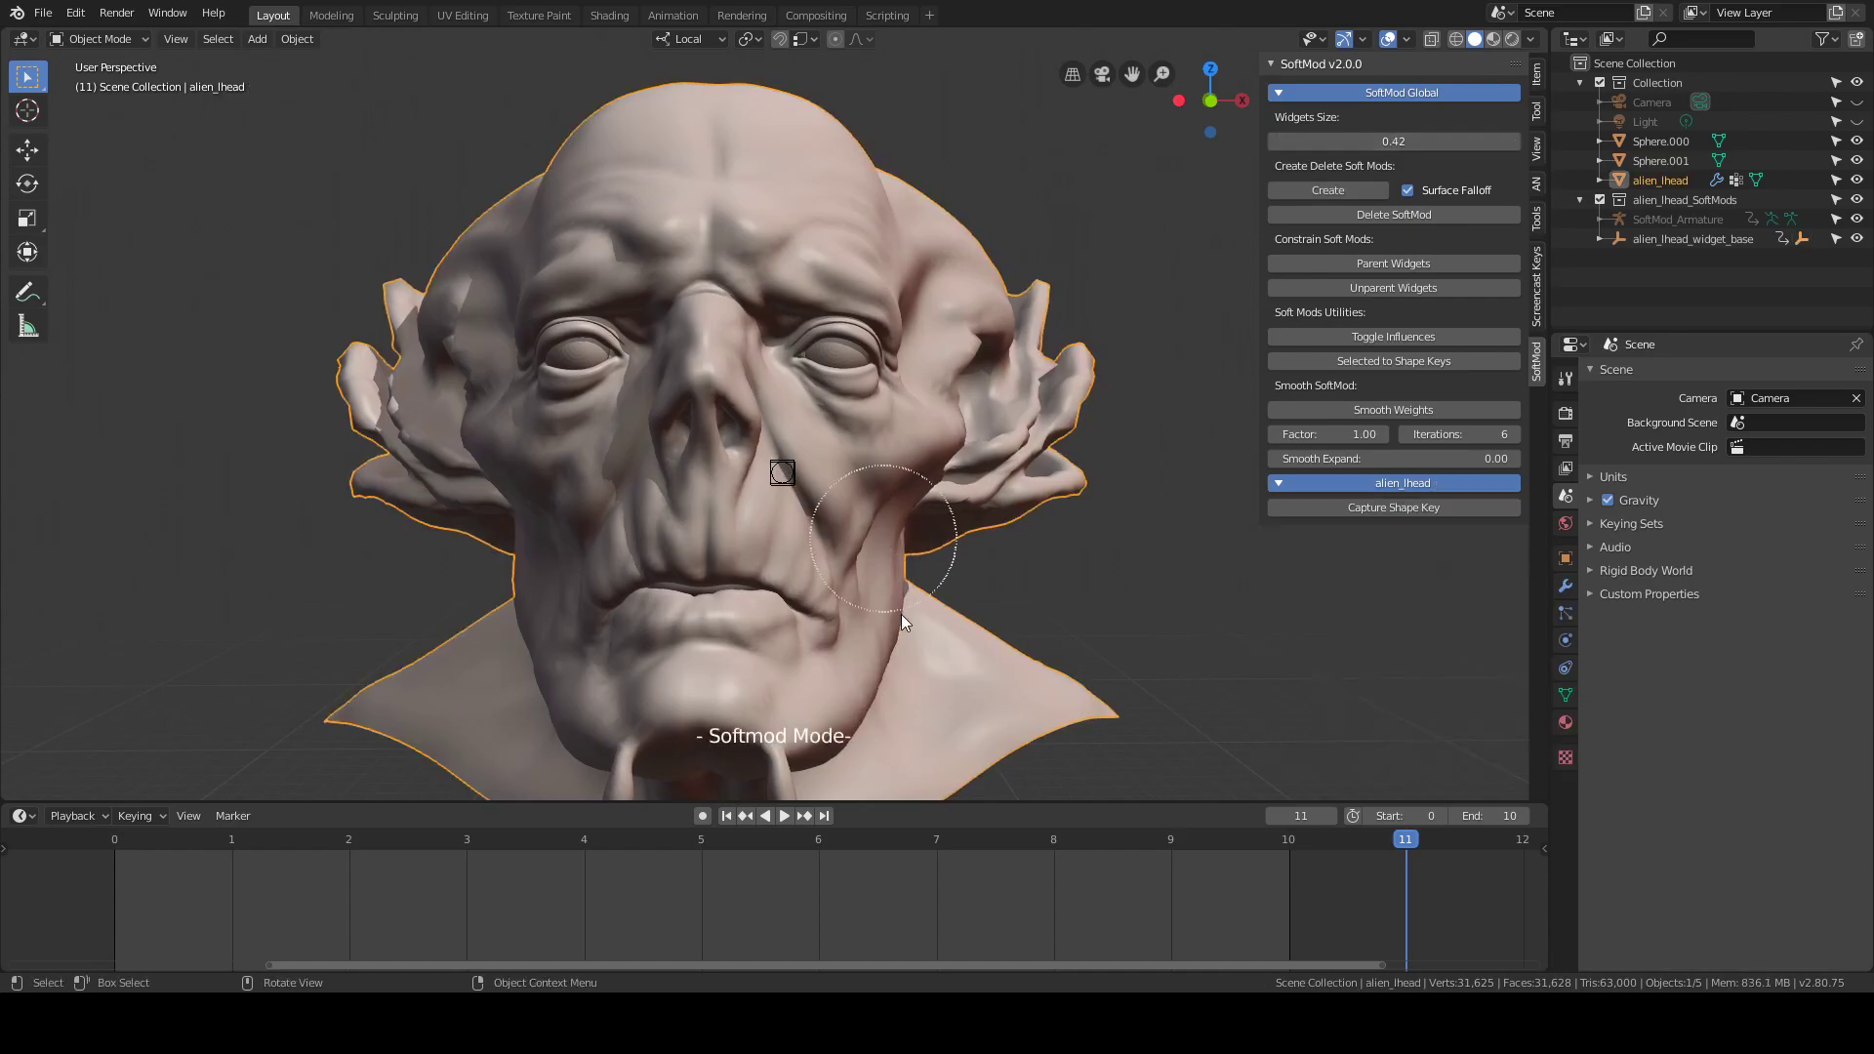
Set the global widgets size to 0.48 and the outer cheek widget's relative size to 0.36
{"action": "left_click_drag", "start_coordinate": [1273, 141], "coordinate": [1271, 142]}
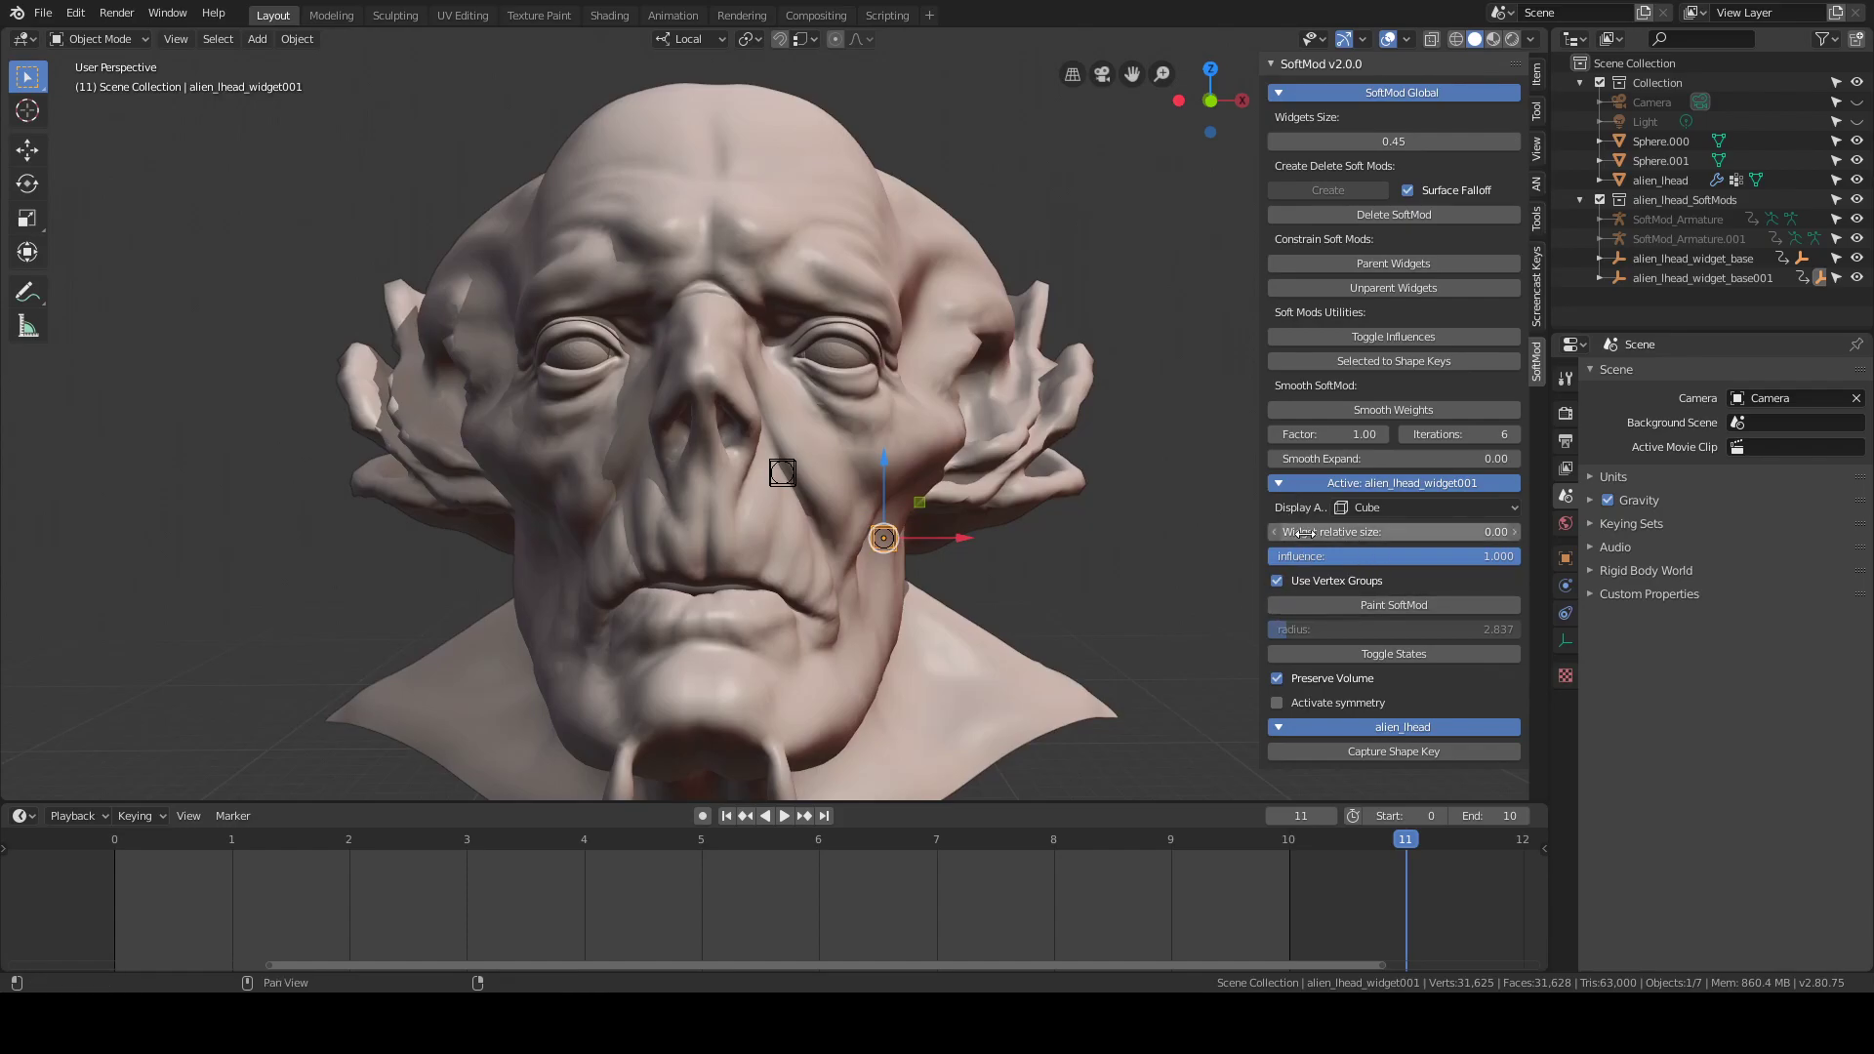
{"action": "left_click_drag", "start_coordinate": [1301, 531], "coordinate": [1386, 532]}
{"action": "mouse_move", "coordinate": [1312, 145]}
{"action": "left_mouse_down"}
{"action": "mouse_move", "coordinate": [1374, 144]}
{"action": "mouse_move", "coordinate": [1319, 145]}
{"action": "left_mouse_up"}
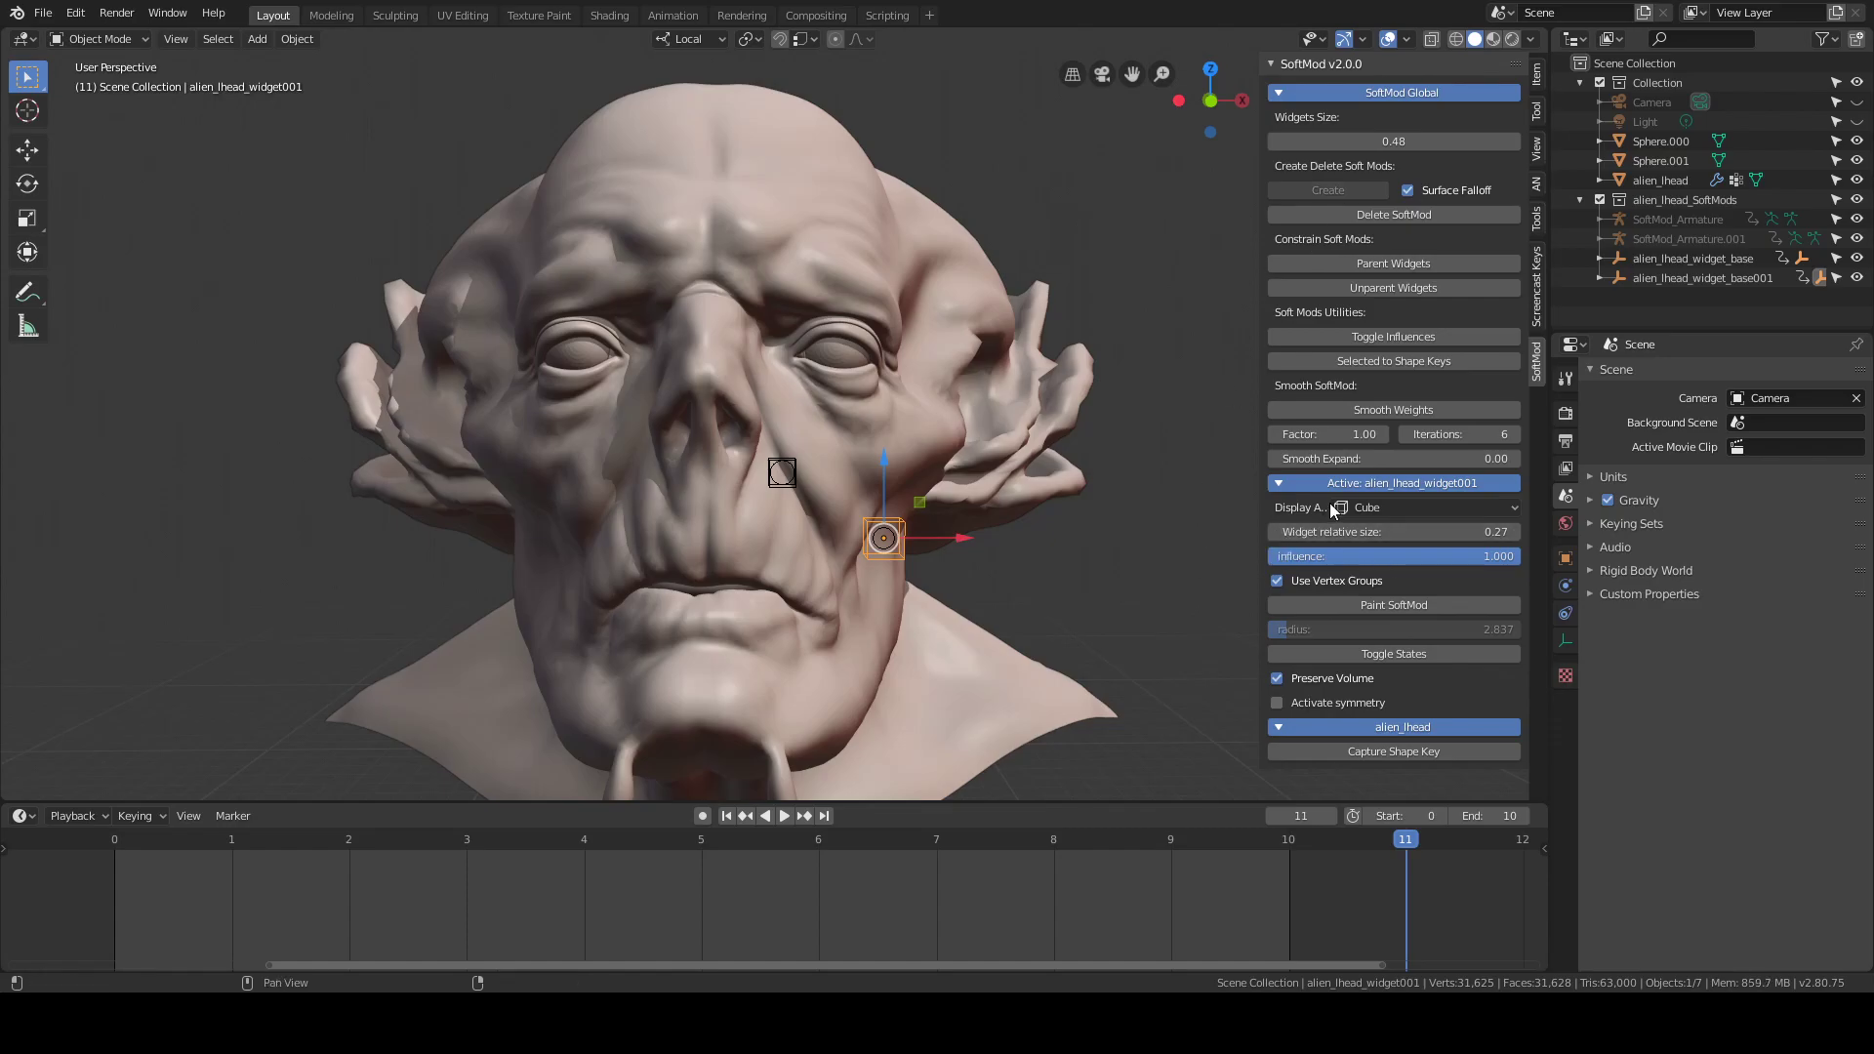
{"action": "mouse_move", "coordinate": [1304, 531]}
{"action": "left_mouse_down"}
{"action": "mouse_move", "coordinate": [1259, 531]}
{"action": "mouse_move", "coordinate": [1337, 530]}
{"action": "left_mouse_up"}
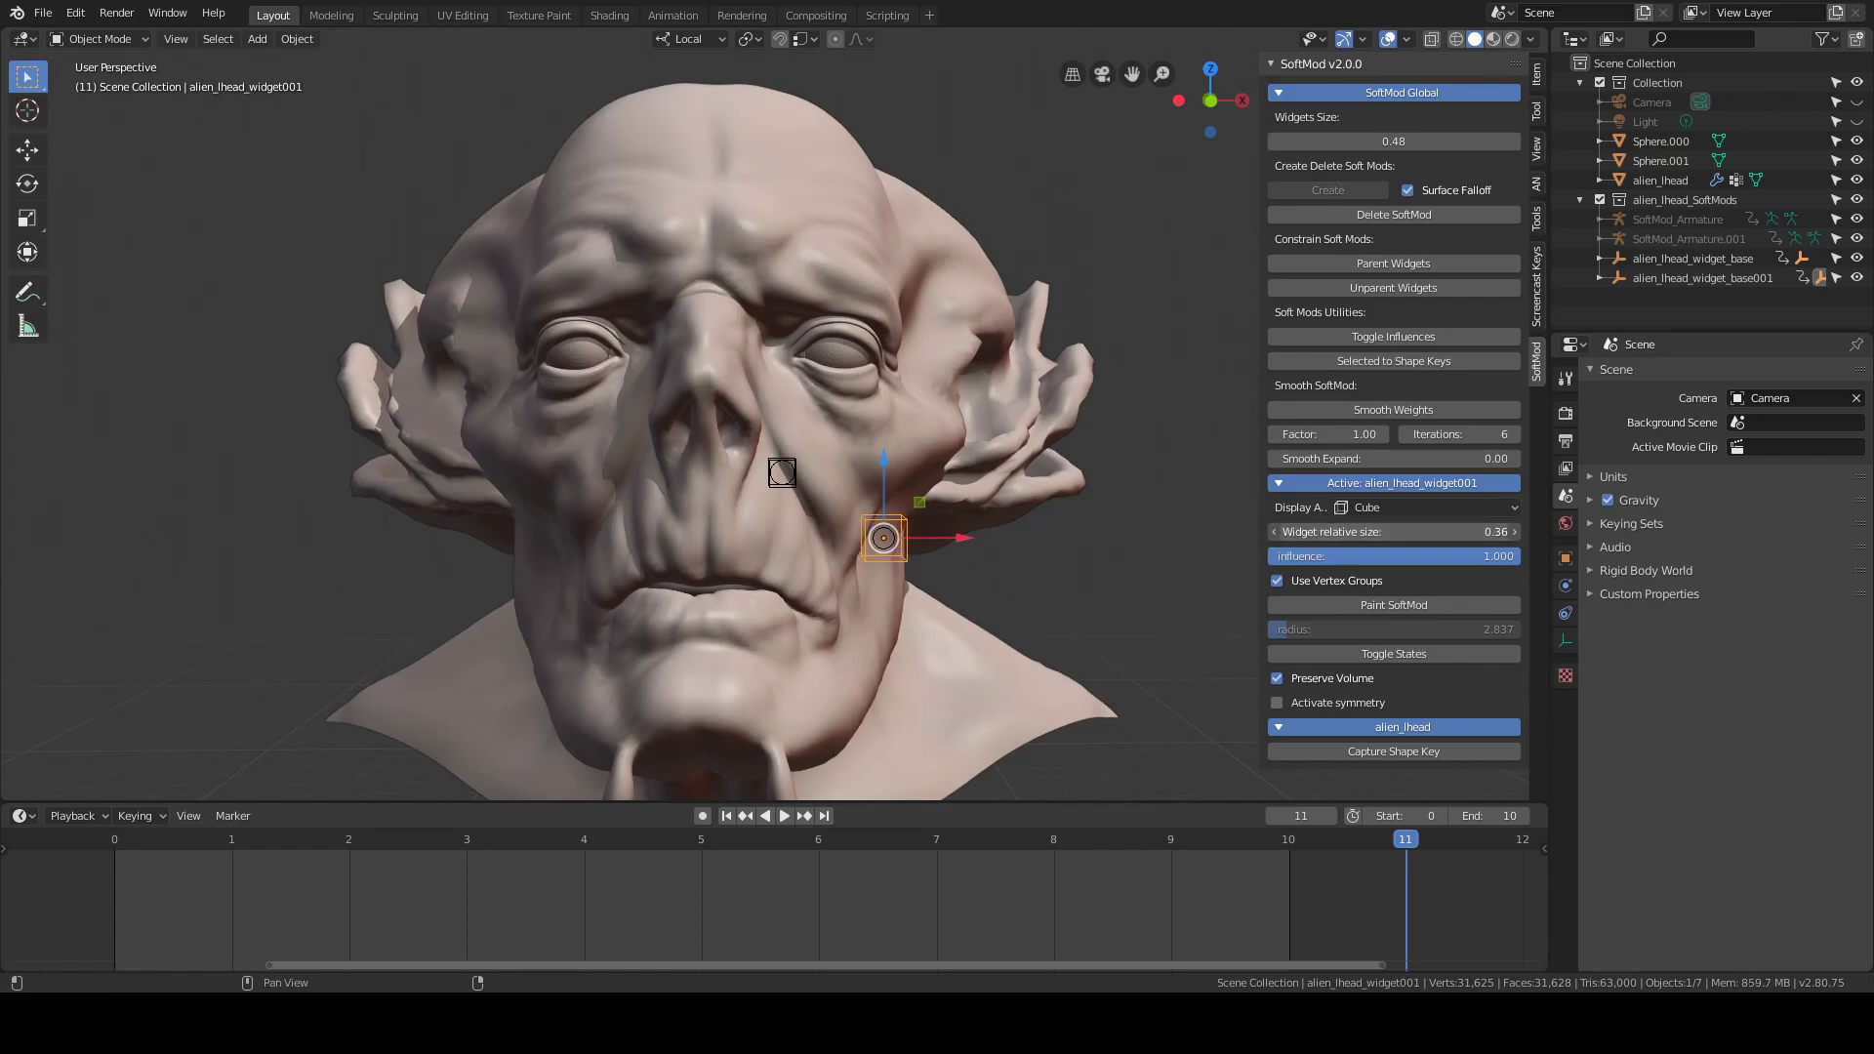
Change the outer cheek softmod widget's display shape to Sphere
{"action": "middle_click_drag", "start_coordinate": [1092, 623], "coordinate": [934, 629]}
{"action": "left_click", "coordinate": [1351, 505]}
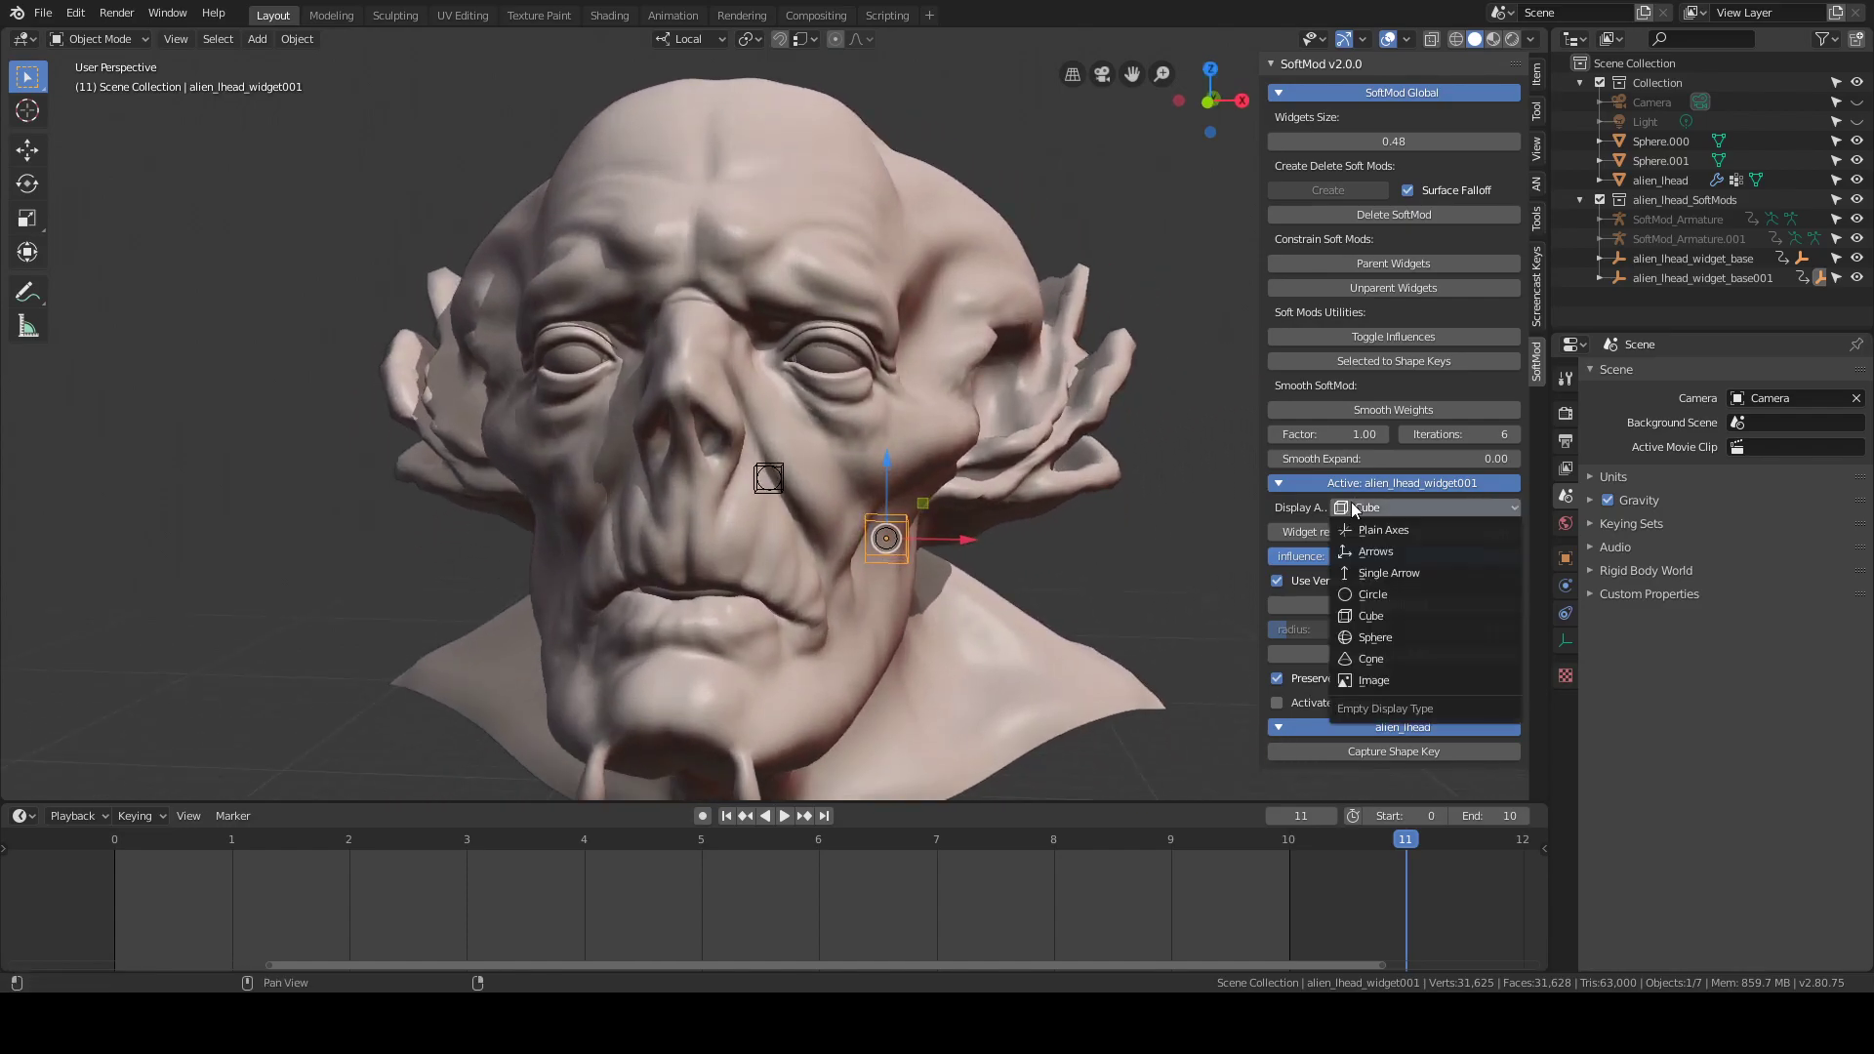
{"action": "left_click", "coordinate": [1366, 626]}
Move the outer cheek softmod's widget about 0.884 m in X and -0.352 m in Z, and activate its symmetry
{"action": "middle_click_drag", "start_coordinate": [962, 689], "coordinate": [782, 463]}
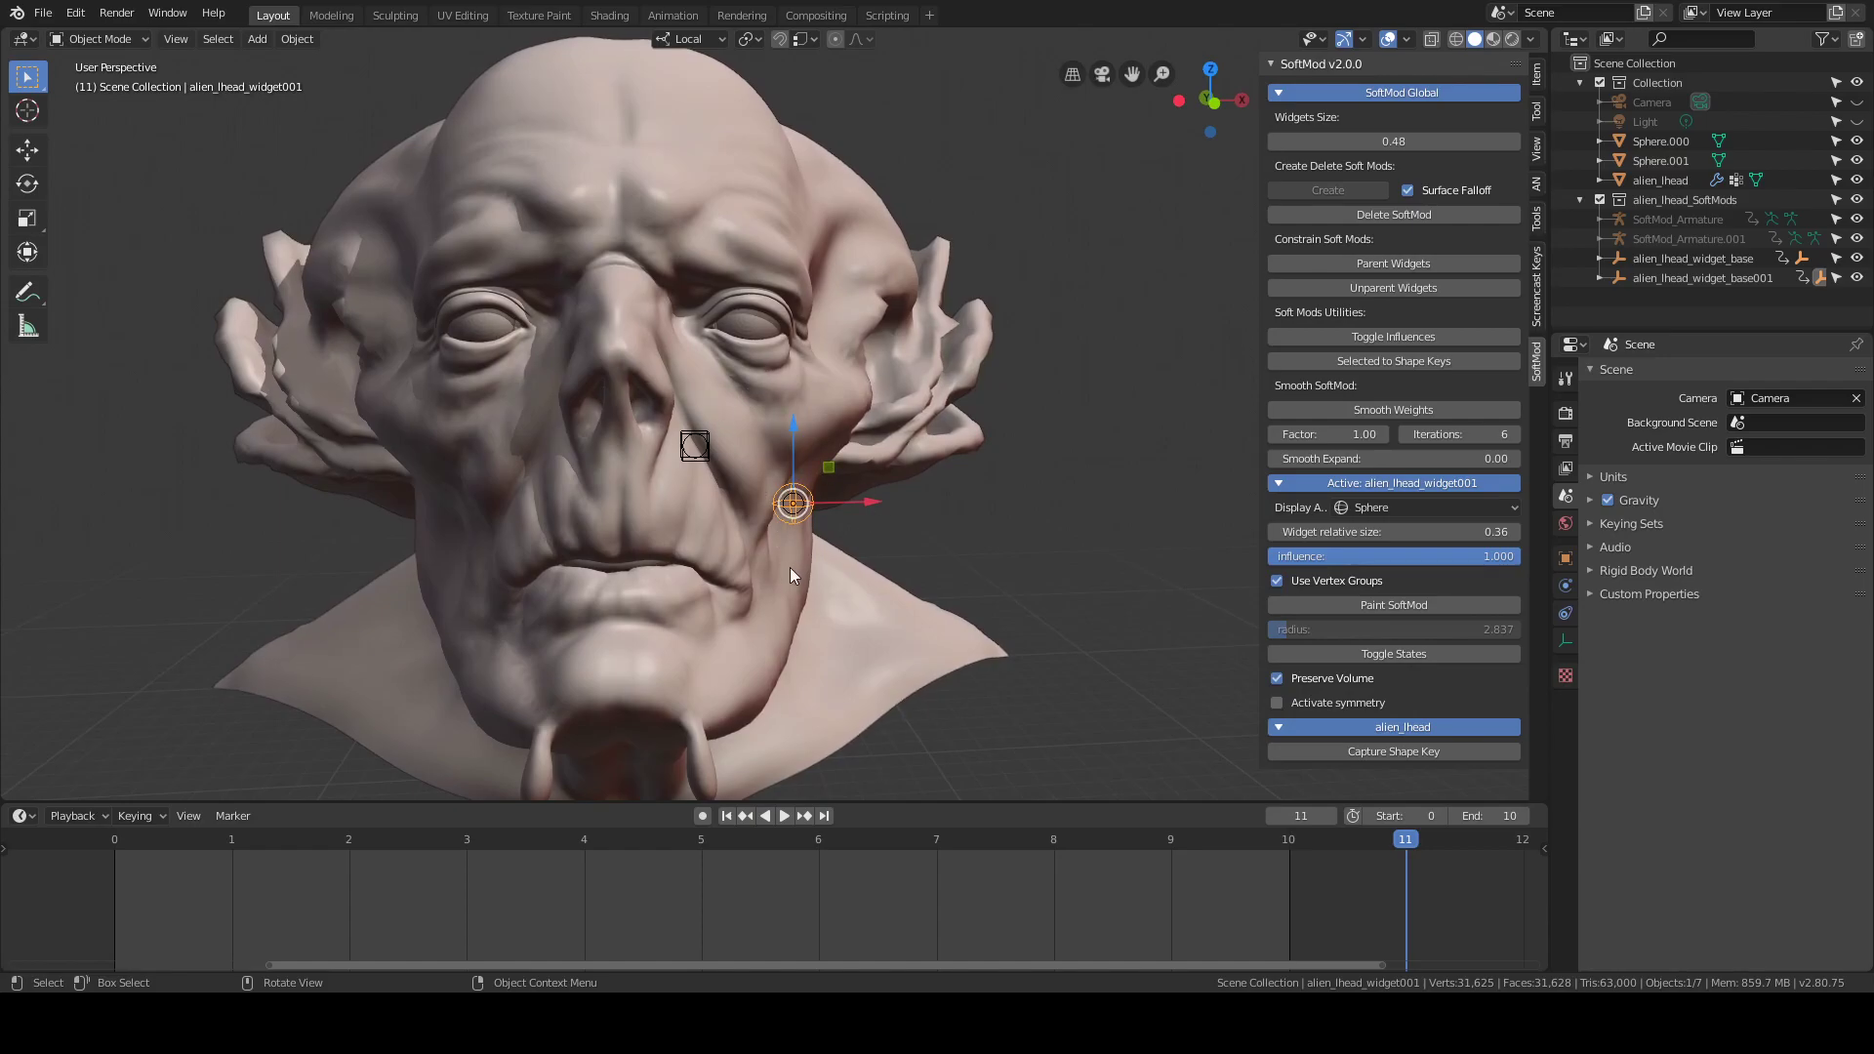
{"action": "middle_click_drag", "start_coordinate": [678, 535], "coordinate": [882, 660]}
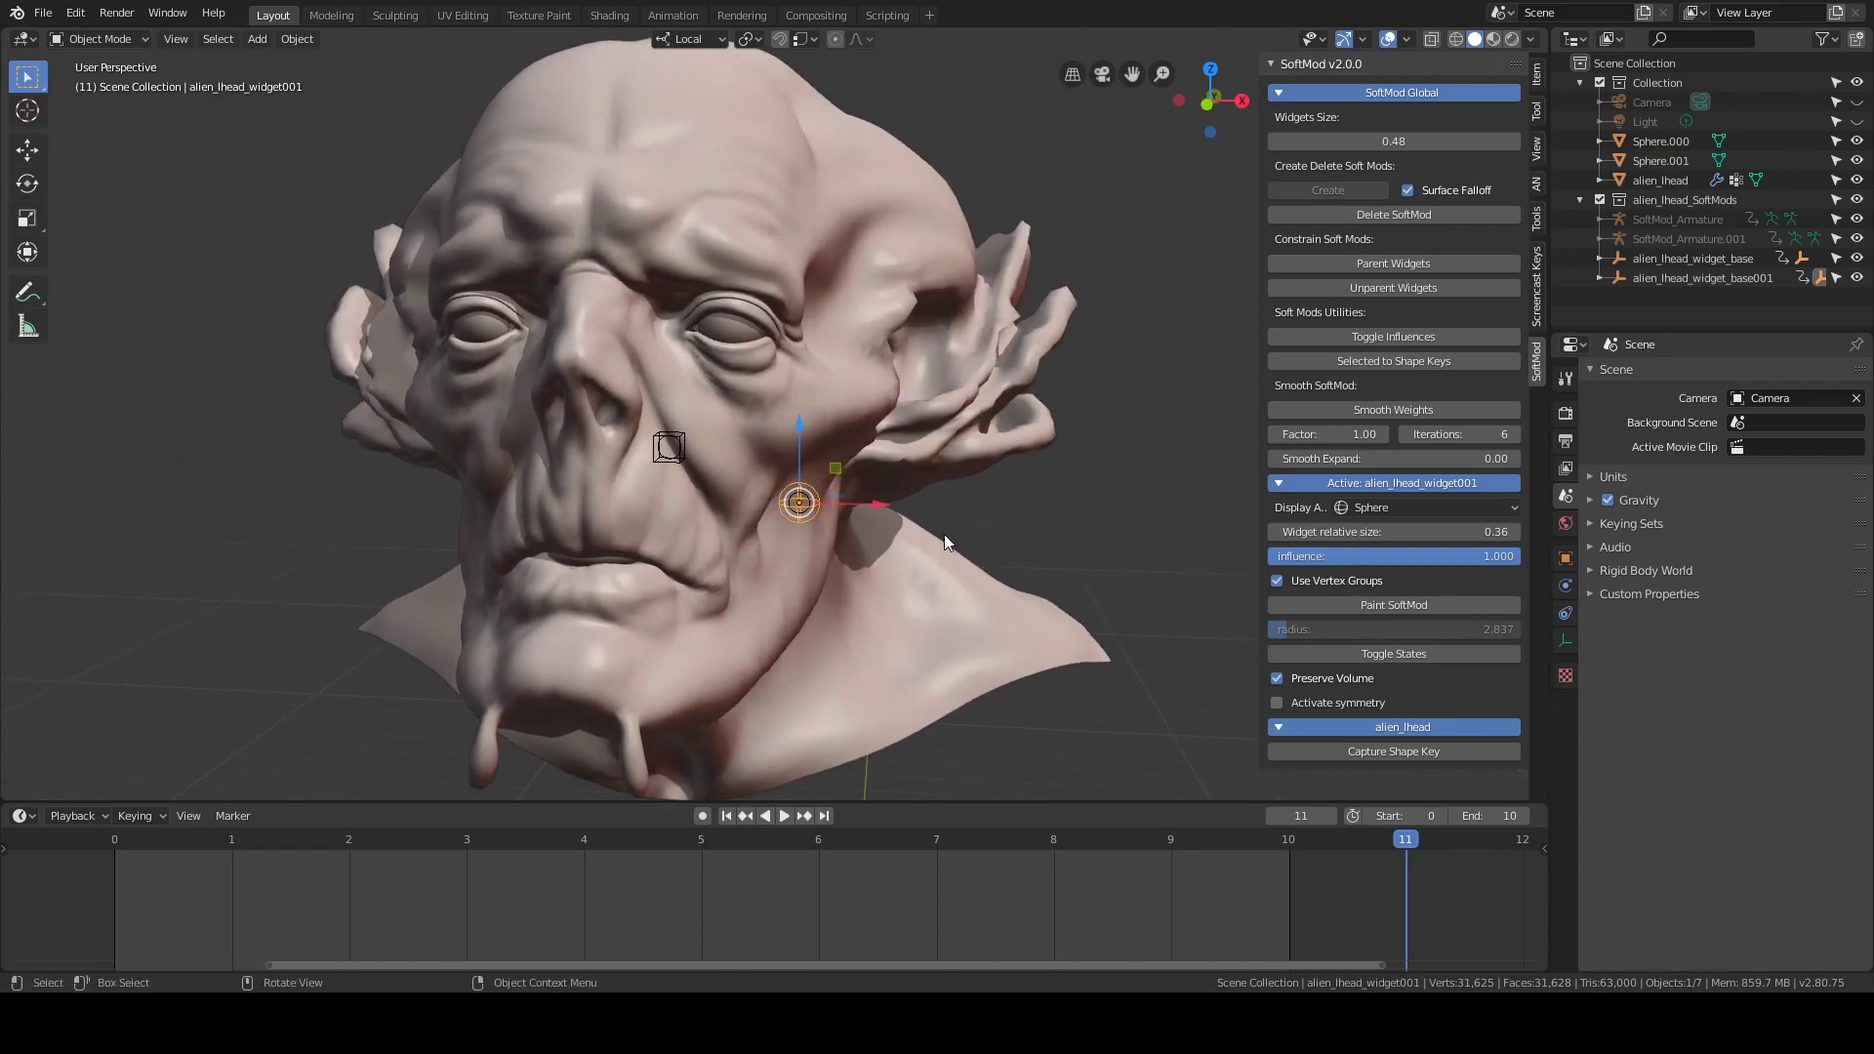
{"action": "middle_click_drag", "start_coordinate": [858, 547], "coordinate": [923, 538]}
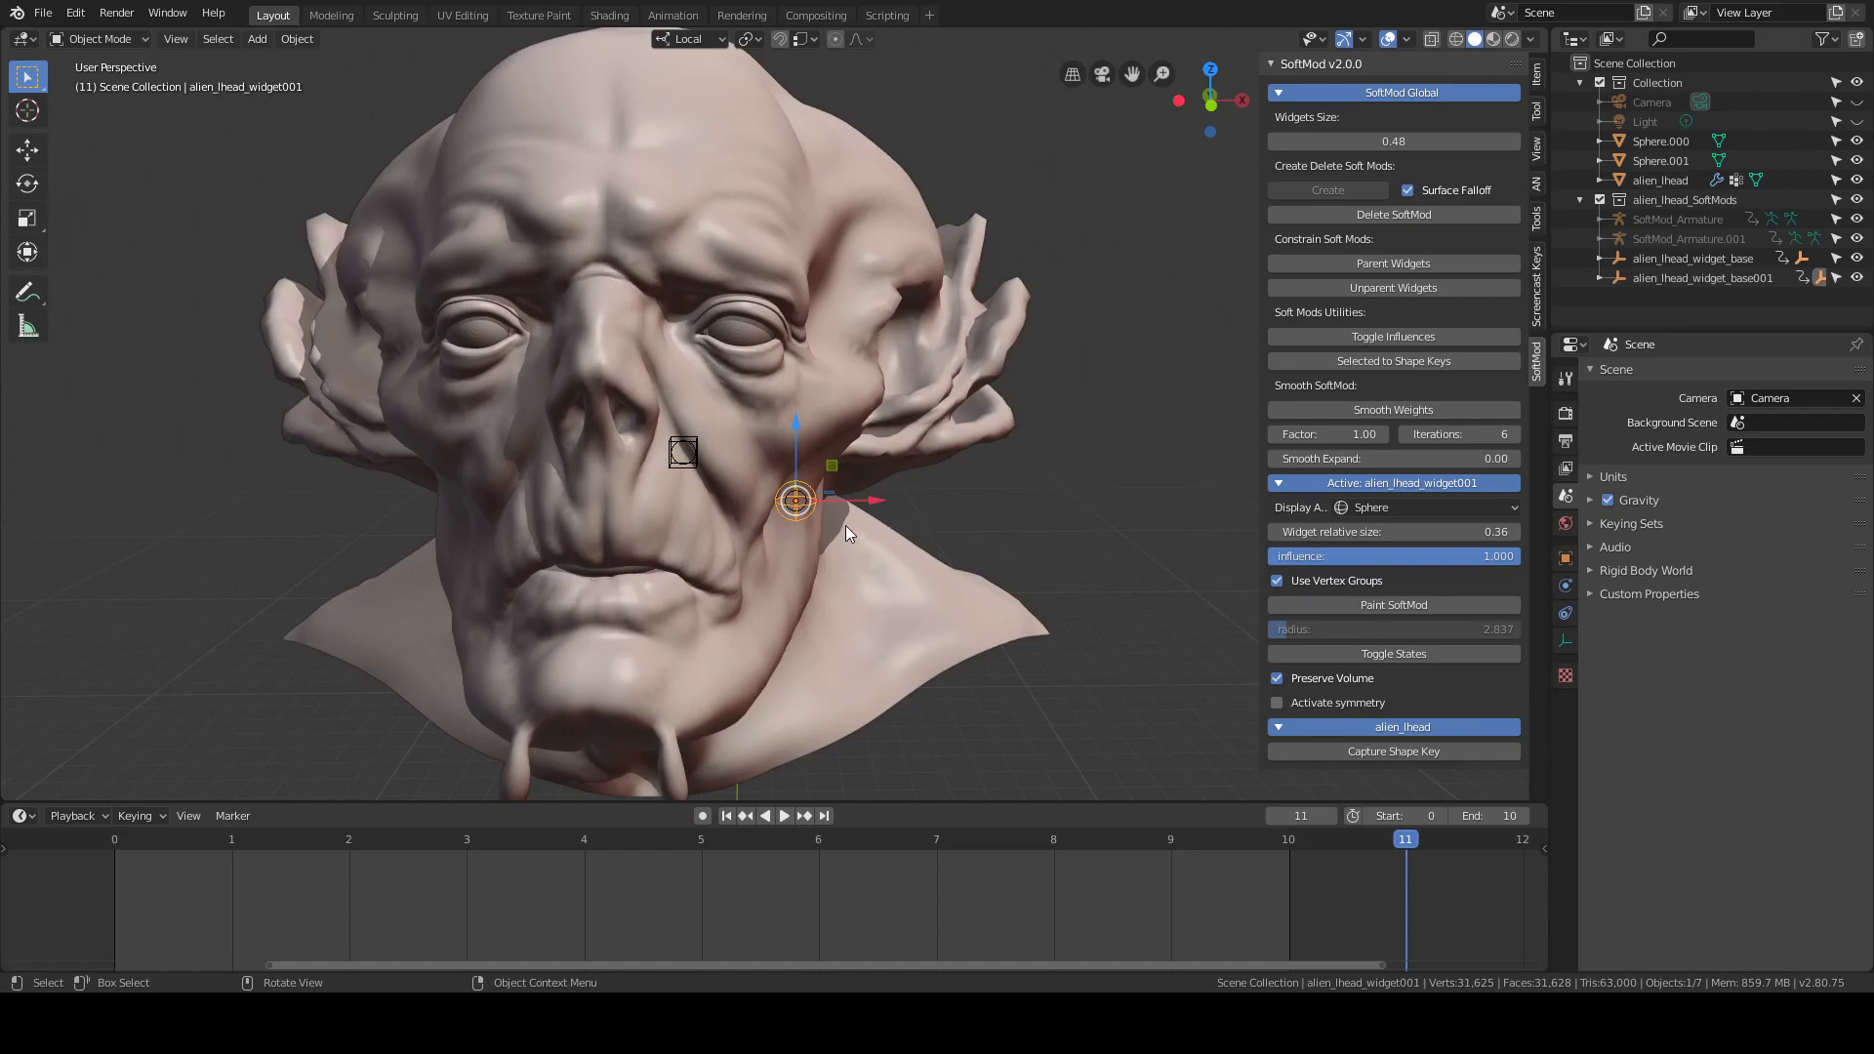
{"action": "mouse_move", "coordinate": [841, 523]}
{"action": "middle_mouse_down"}
{"action": "mouse_move", "coordinate": [861, 554]}
{"action": "mouse_move", "coordinate": [820, 565]}
{"action": "mouse_move", "coordinate": [843, 550]}
{"action": "middle_mouse_up"}
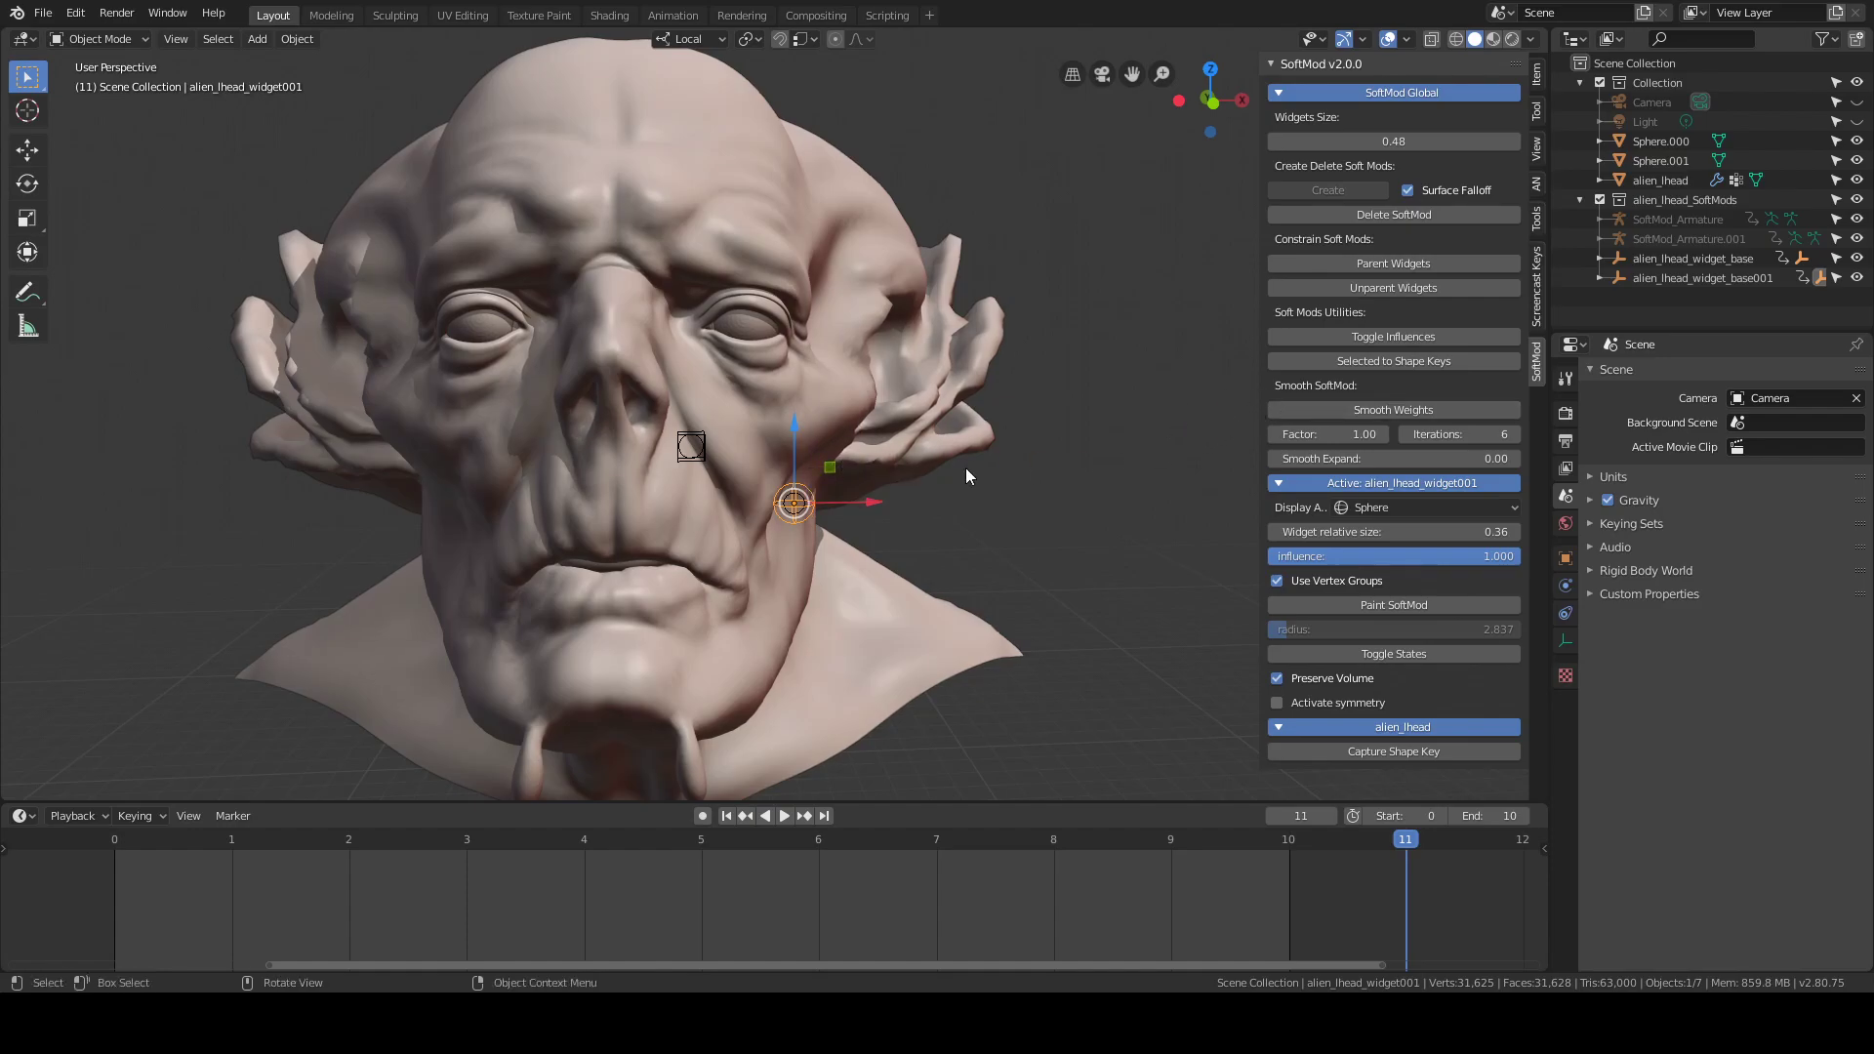
{"action": "left_click_drag", "start_coordinate": [833, 471], "coordinate": [862, 481]}
{"action": "left_click", "coordinate": [1325, 703]}
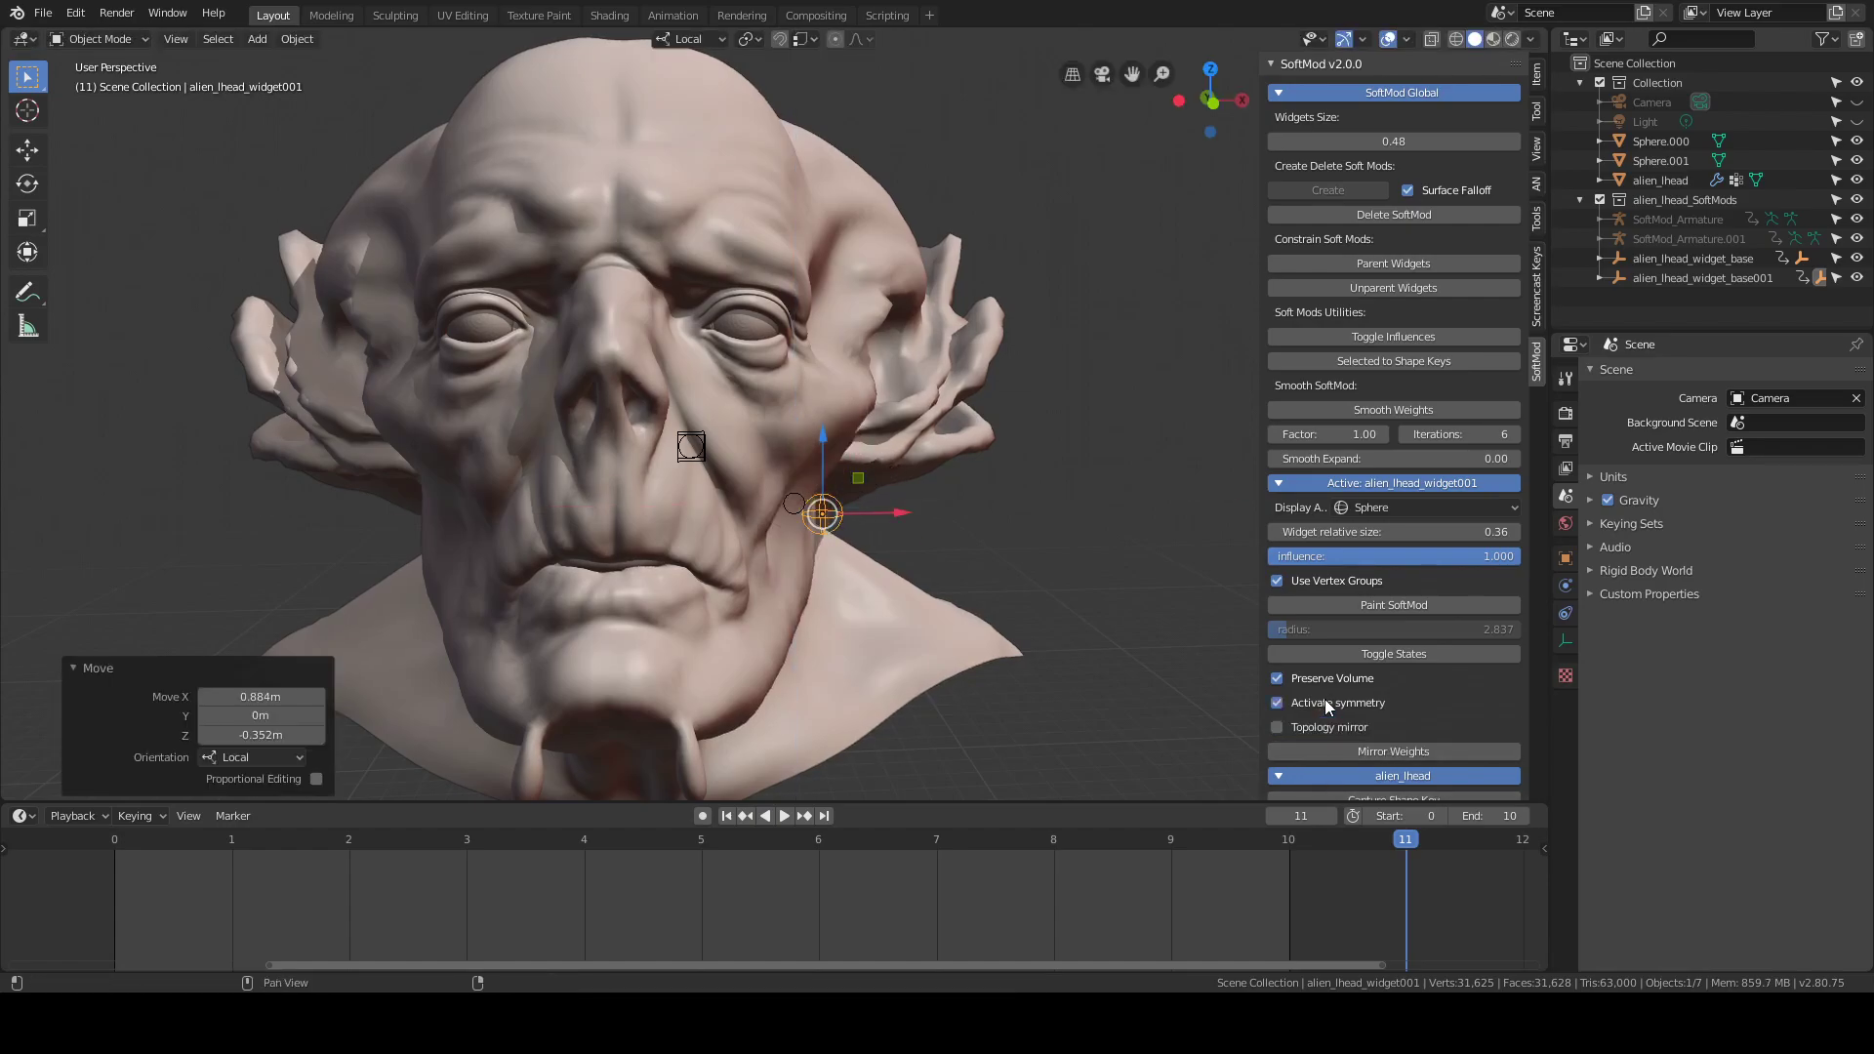
Enable topology mirror for the outer cheek softmod and smooth its weights
{"action": "left_click", "coordinate": [1367, 742]}
{"action": "middle_click_drag", "start_coordinate": [753, 616], "coordinate": [835, 542]}
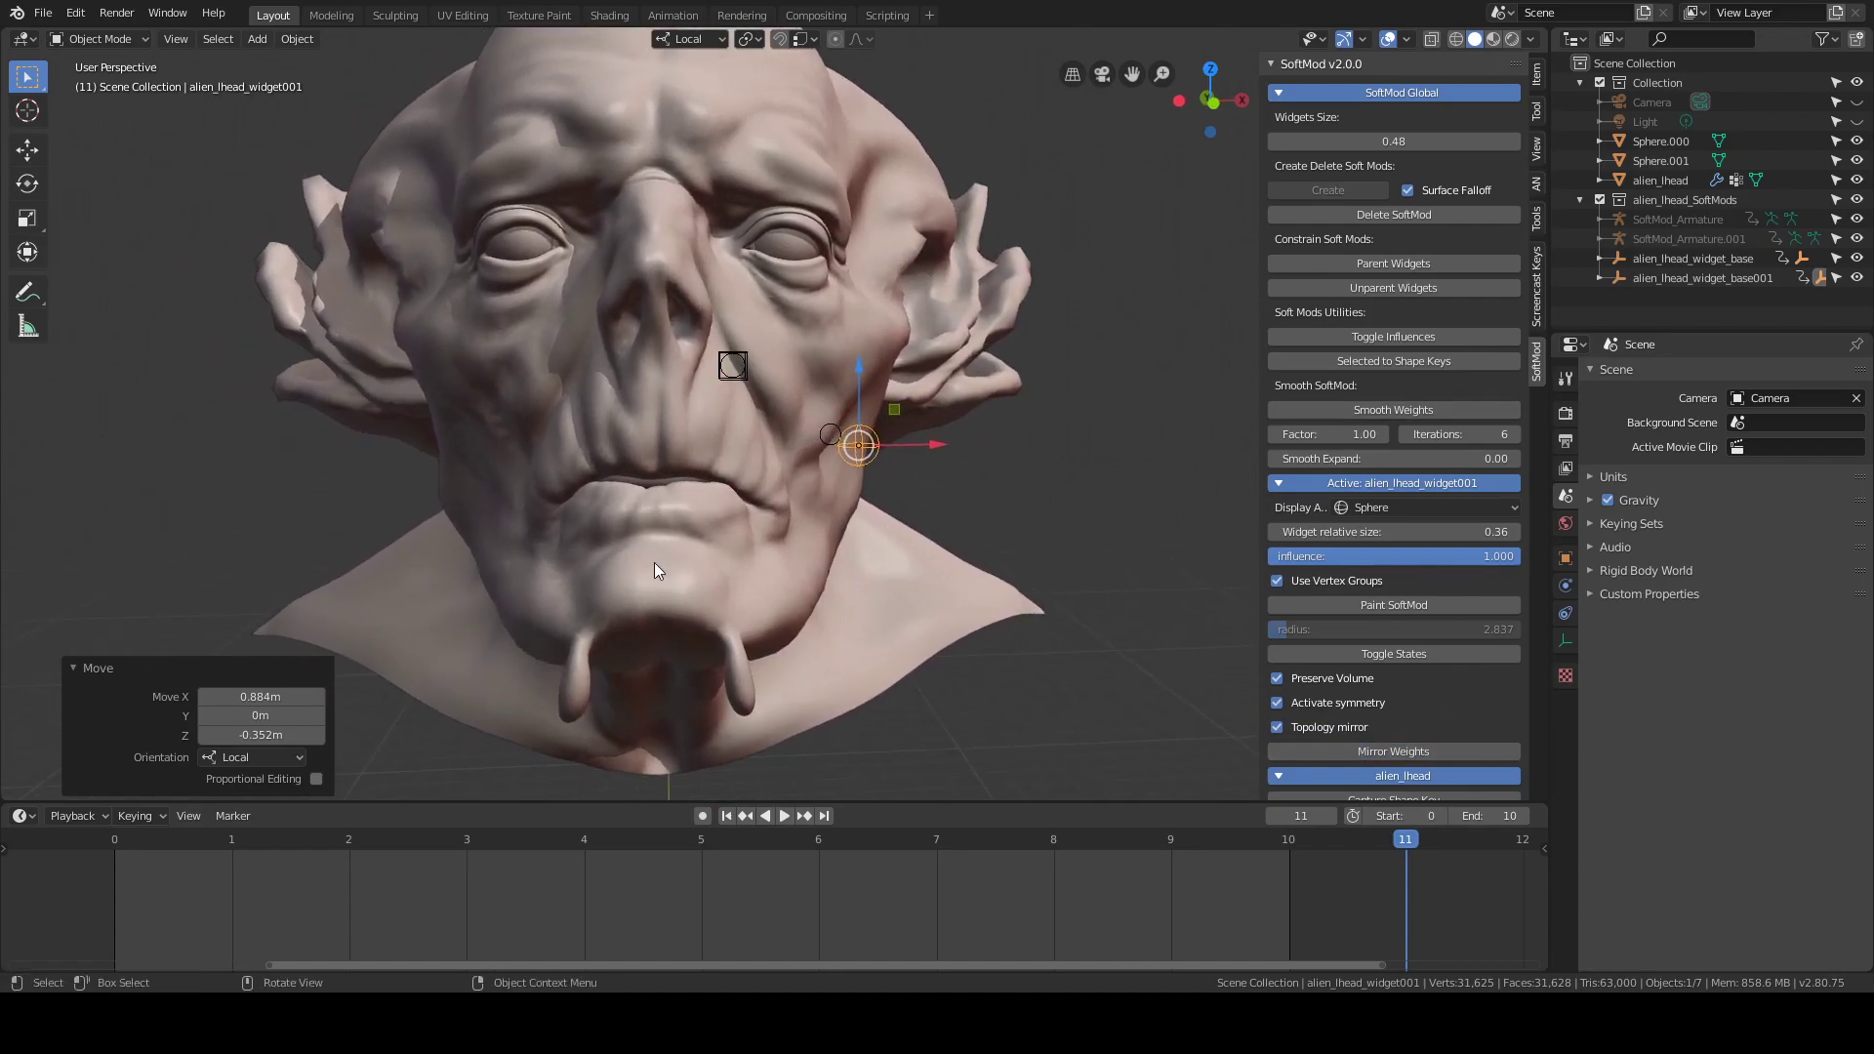
{"action": "left_click", "coordinate": [1364, 414]}
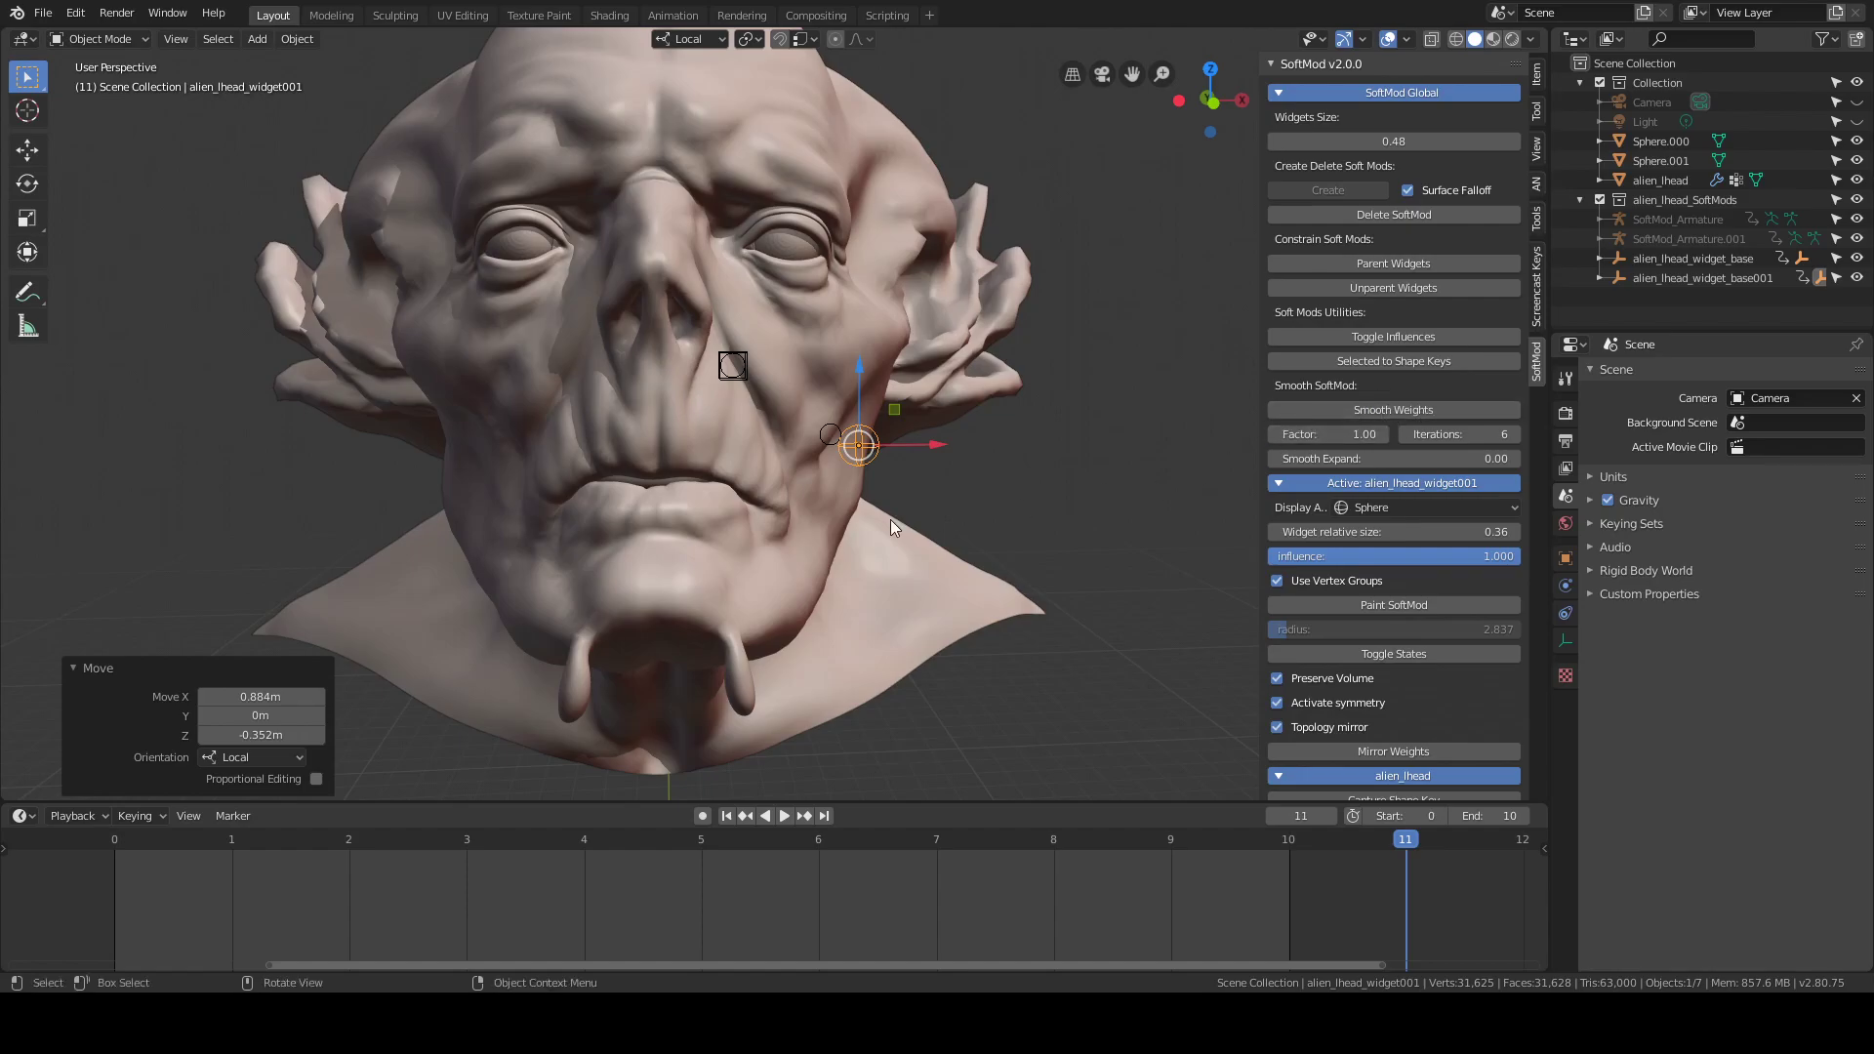
{"action": "middle_click_drag", "start_coordinate": [890, 519], "coordinate": [883, 478]}
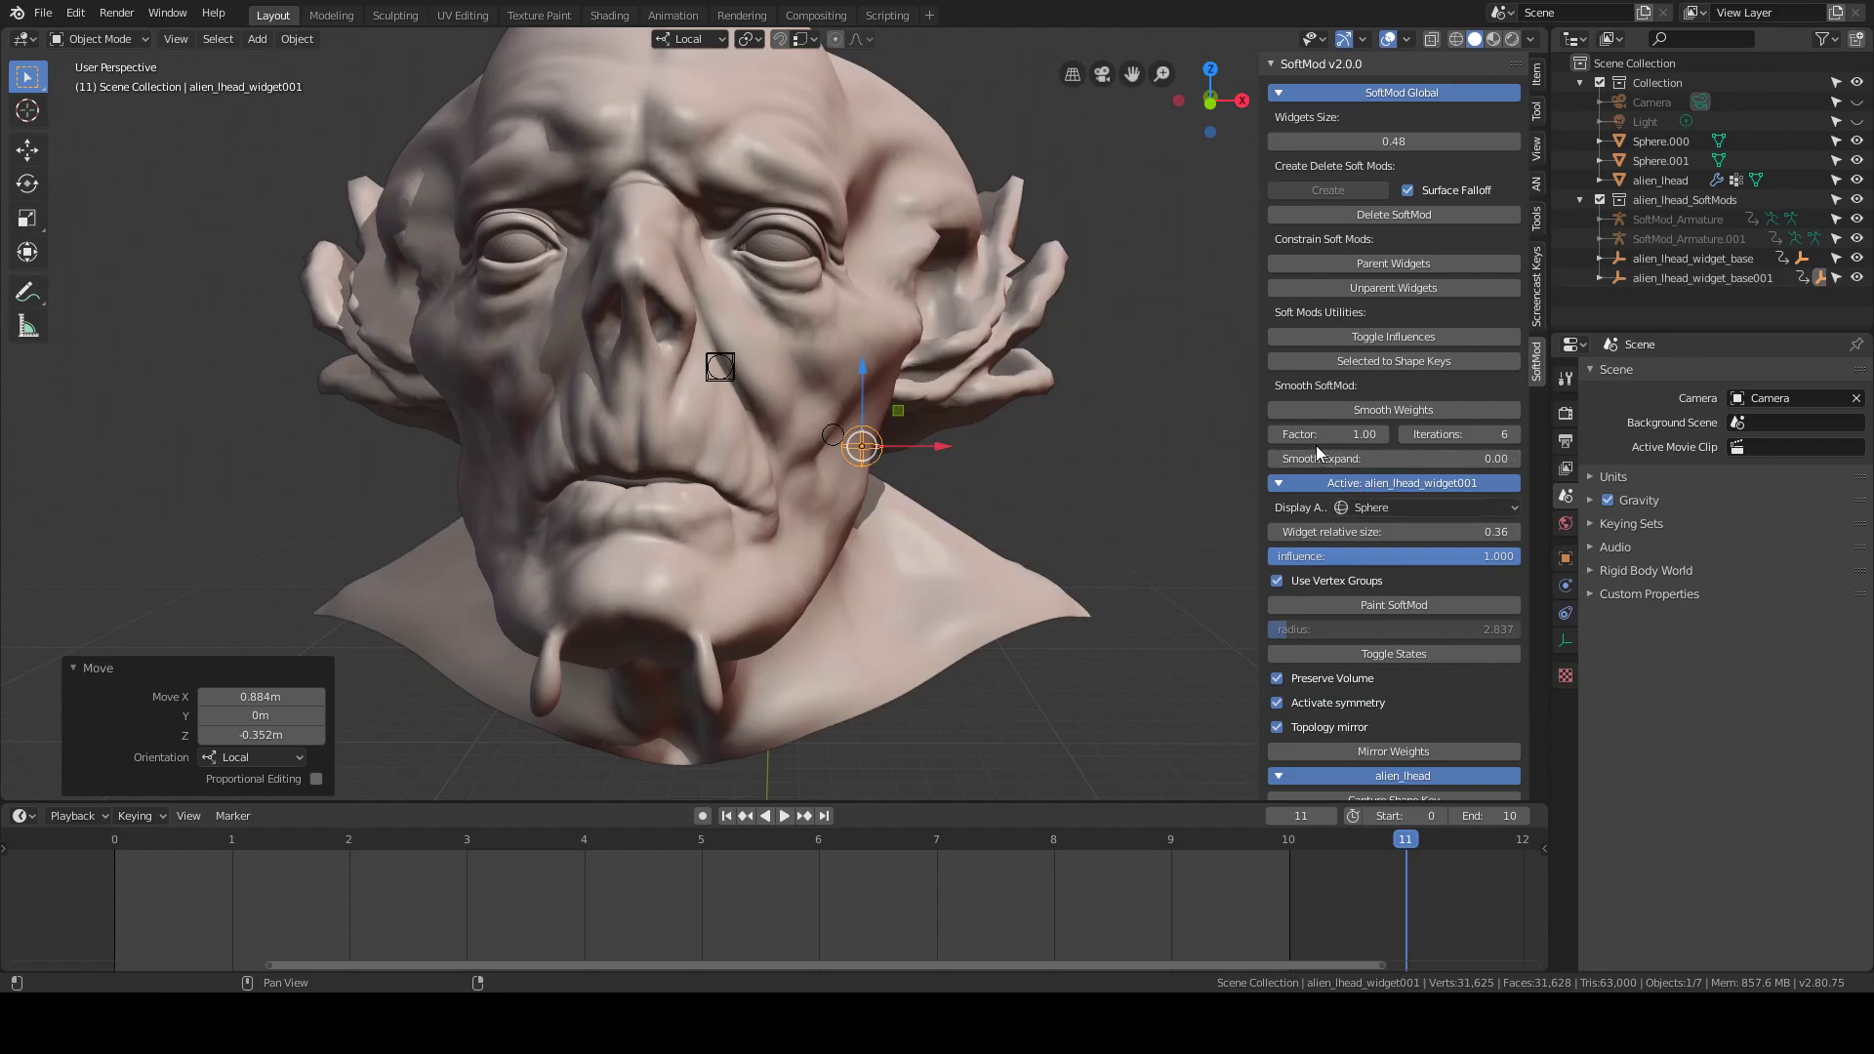
{"action": "middle_click_drag", "start_coordinate": [951, 508], "coordinate": [468, 615]}
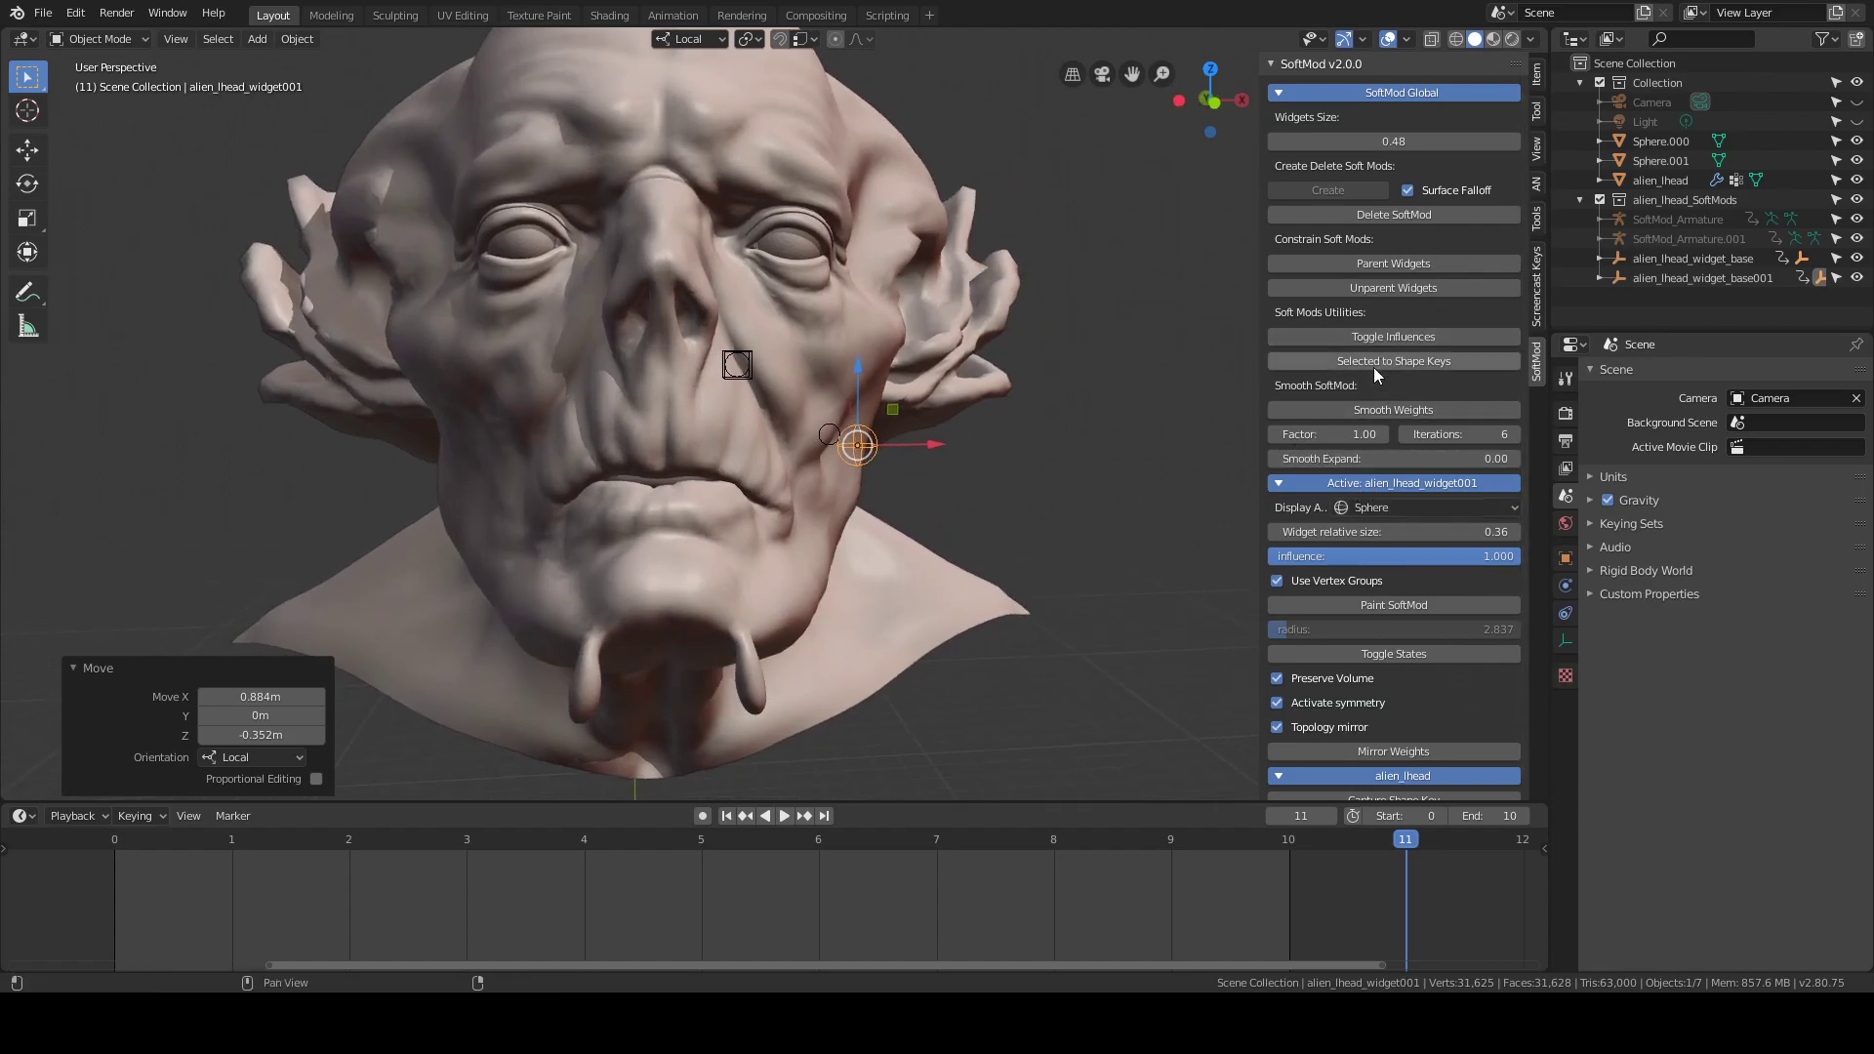
Smooth the outer cheek softmod's weights three more times and mirror them to the opposite side of the head
{"action": "left_click", "coordinate": [1375, 403]}
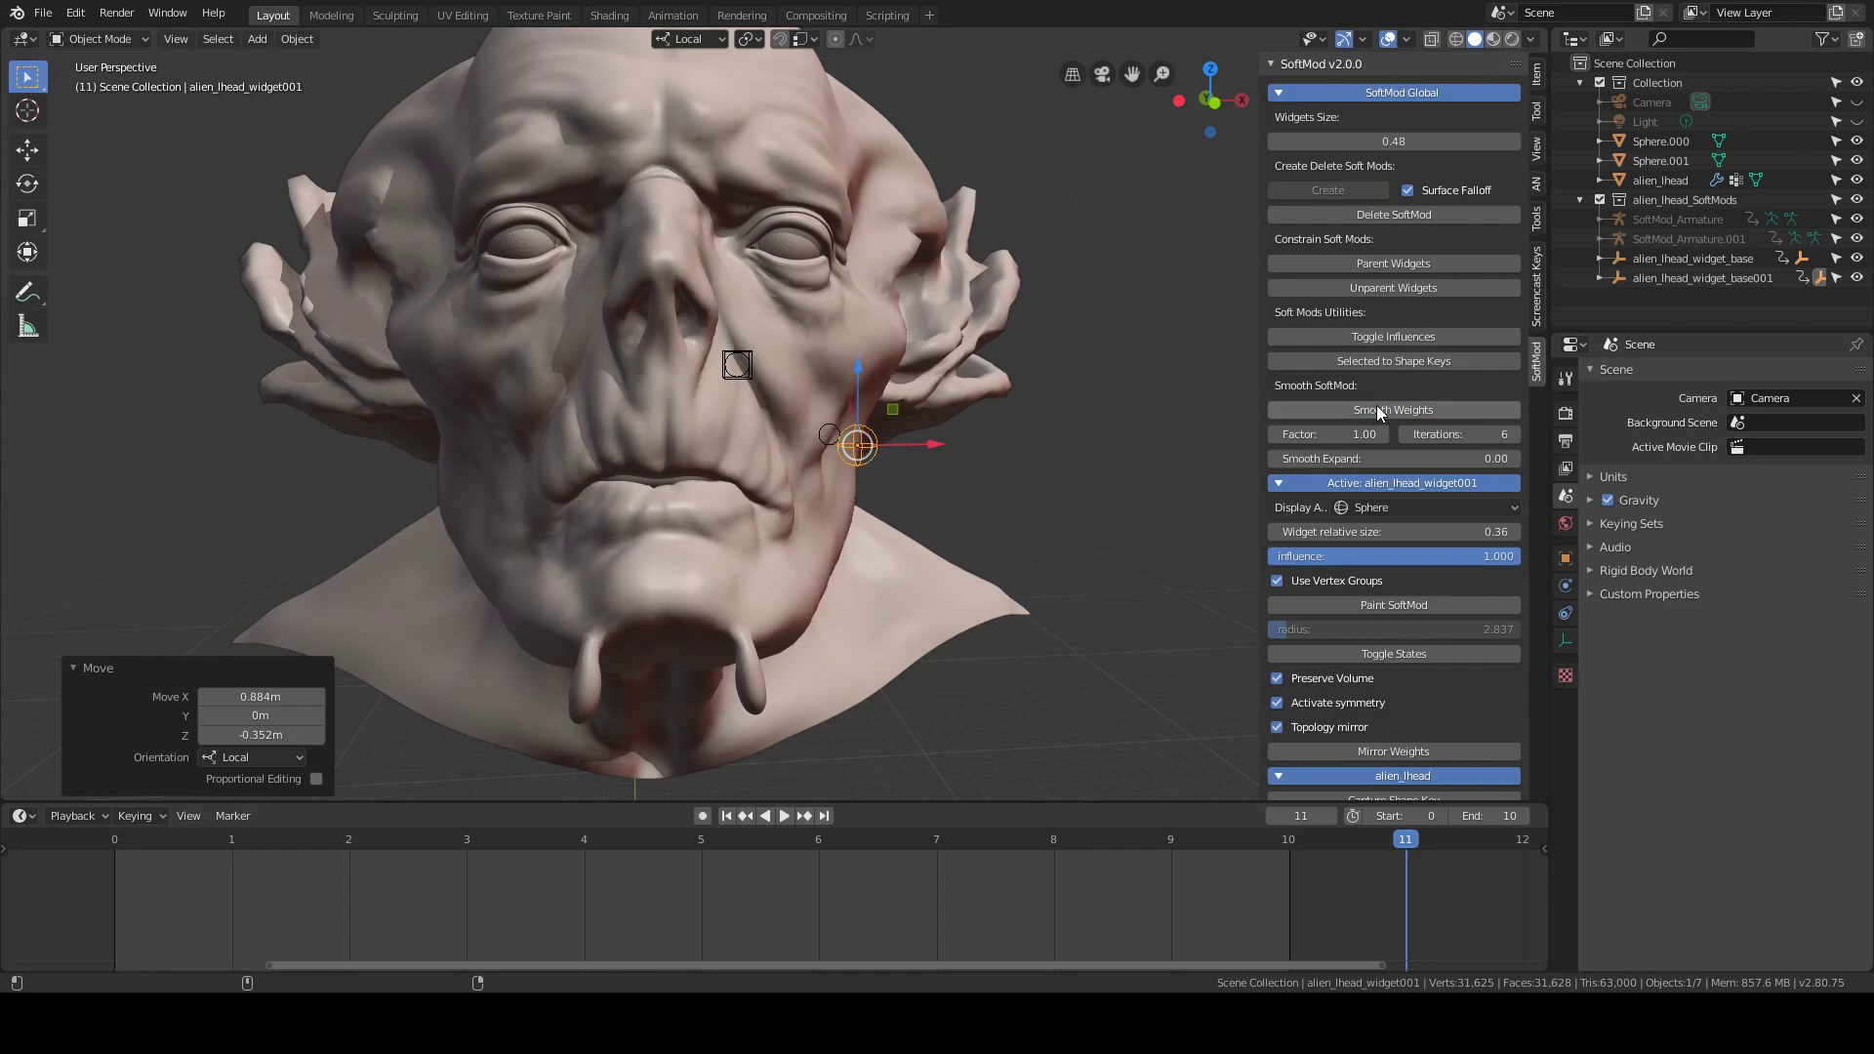
{"action": "left_click", "coordinate": [1384, 408]}
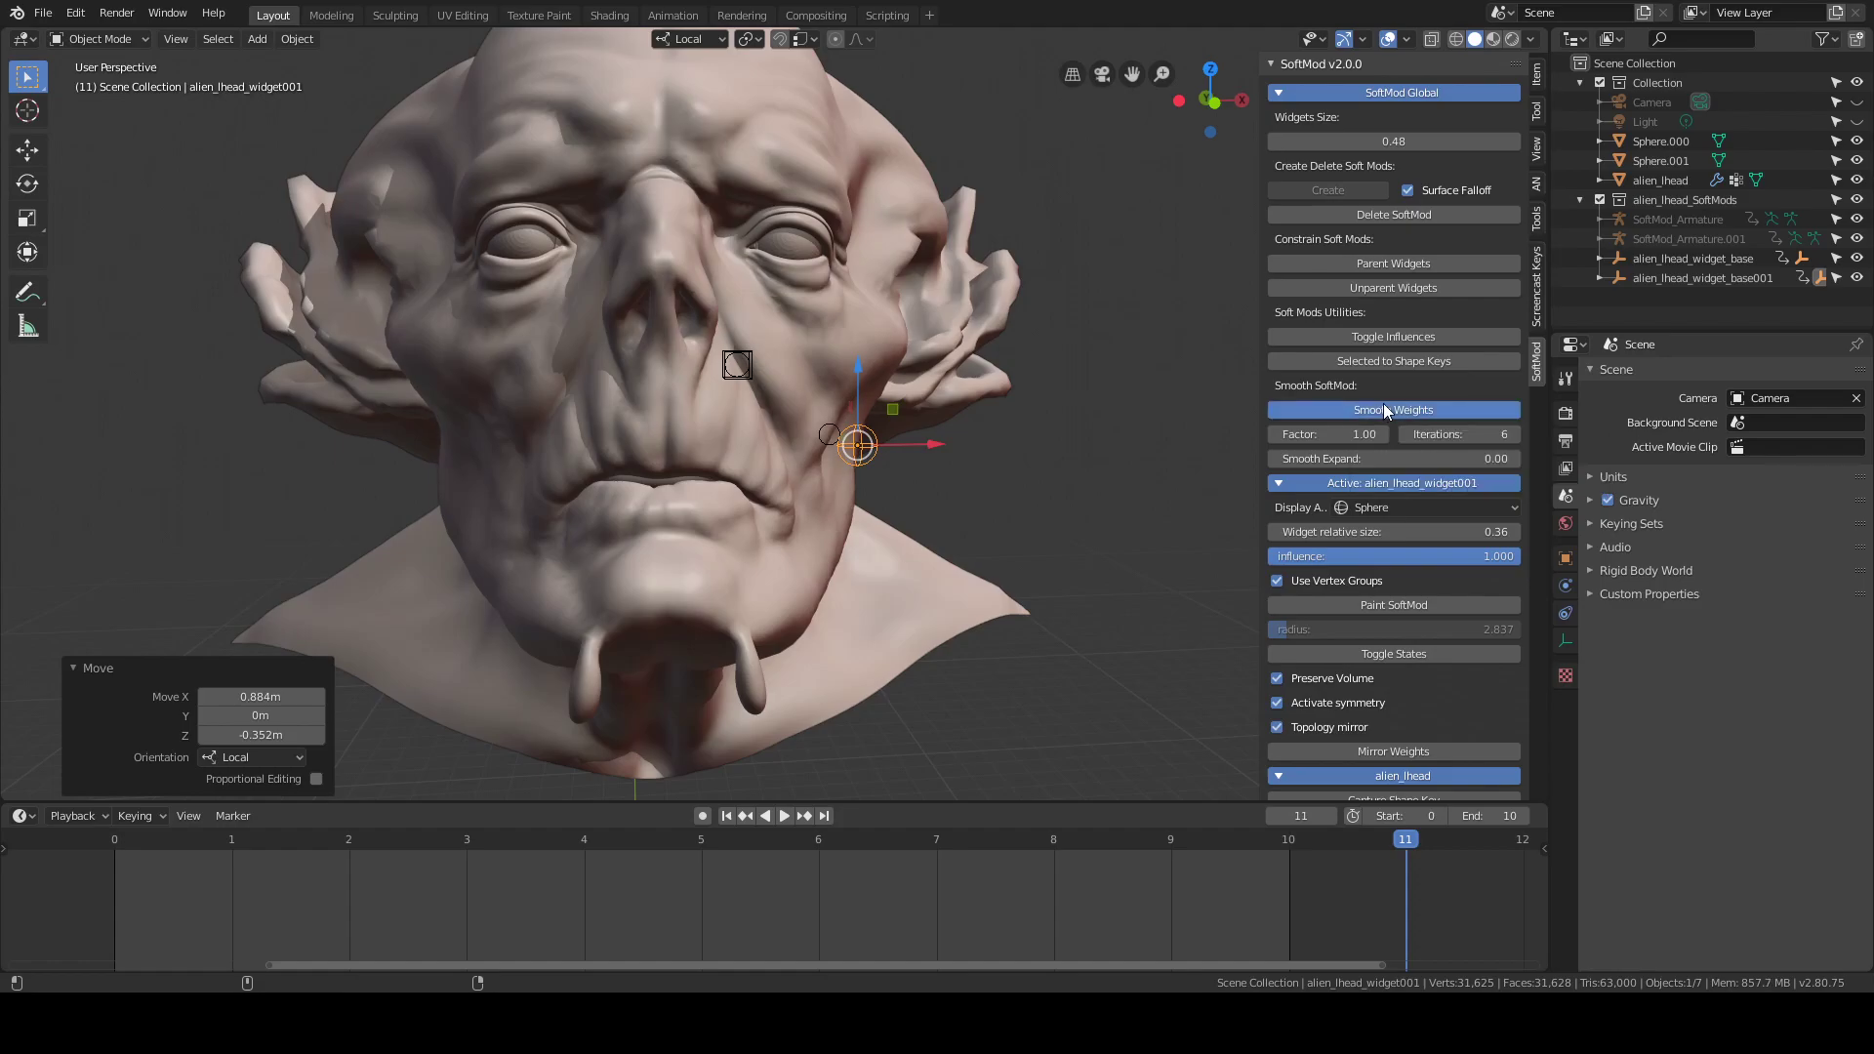
{"action": "middle_click_drag", "start_coordinate": [1010, 467], "coordinate": [1000, 414], "text": "shift"}
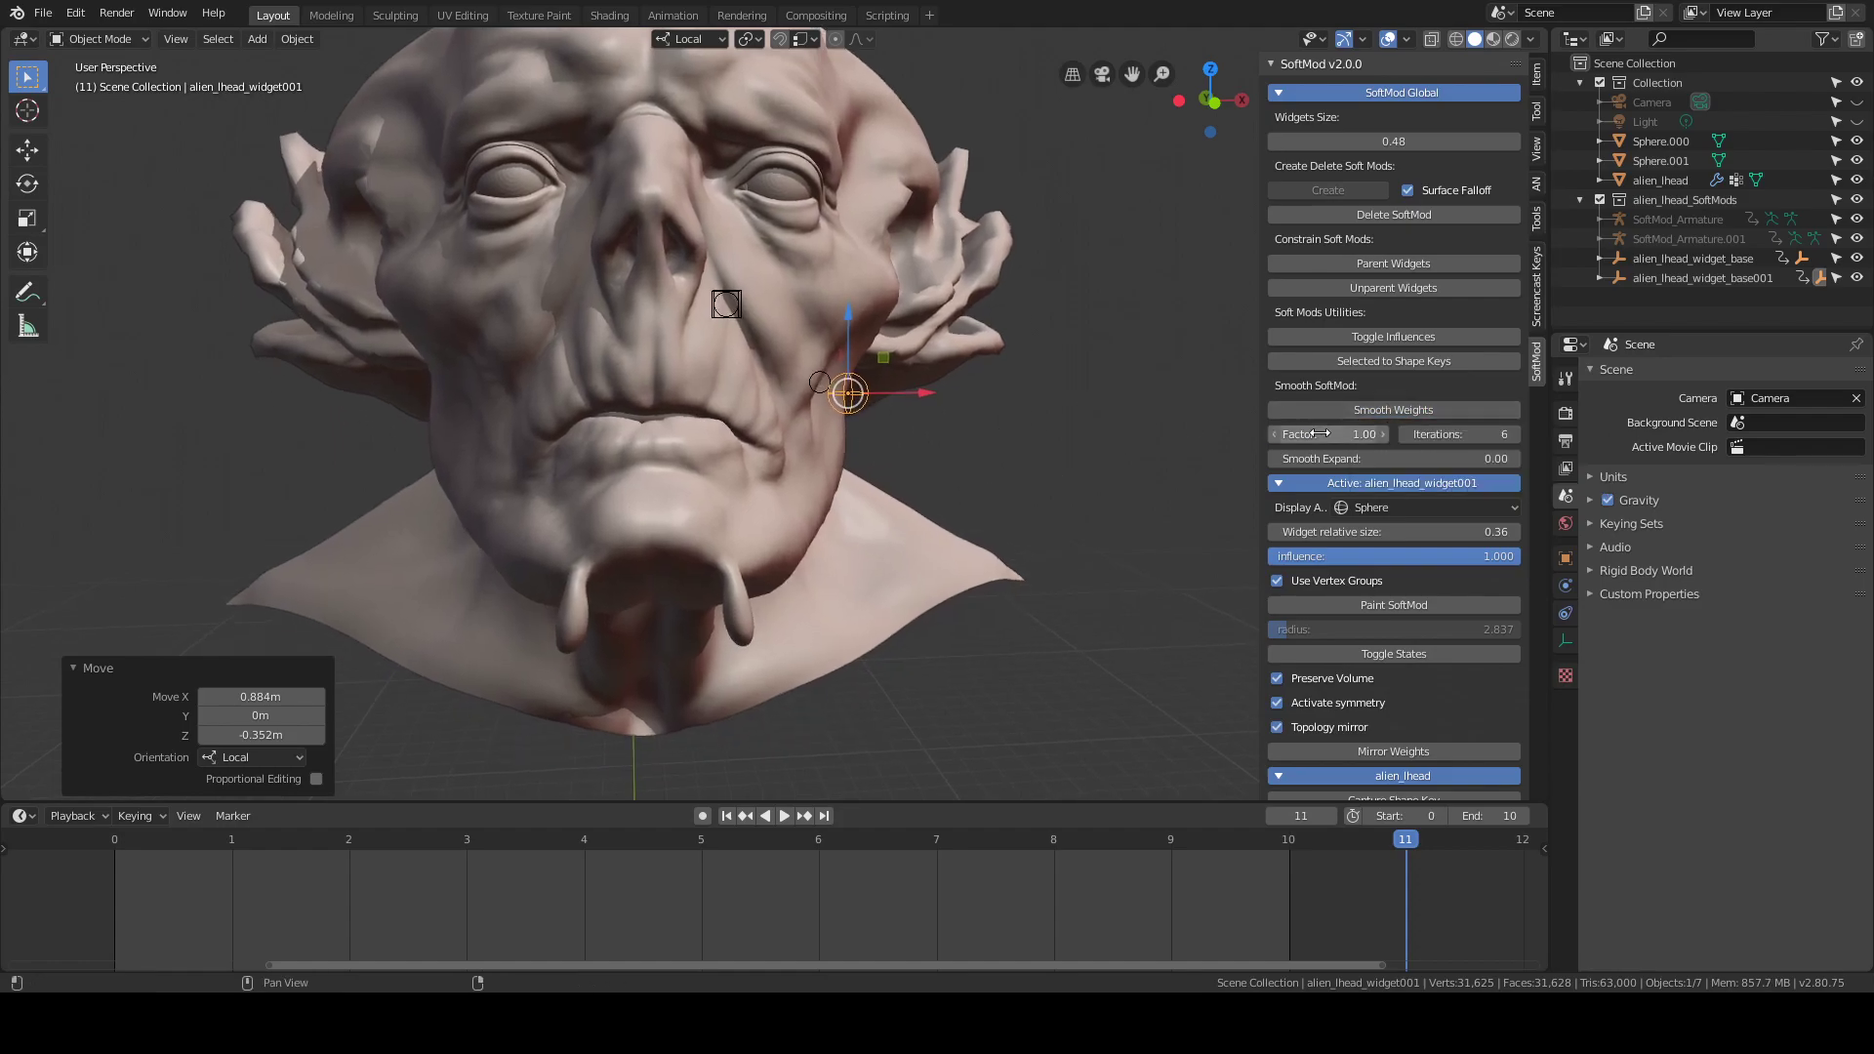
{"action": "scroll", "coordinate": [1381, 425], "scroll_direction": "down", "scroll_amount": 1}
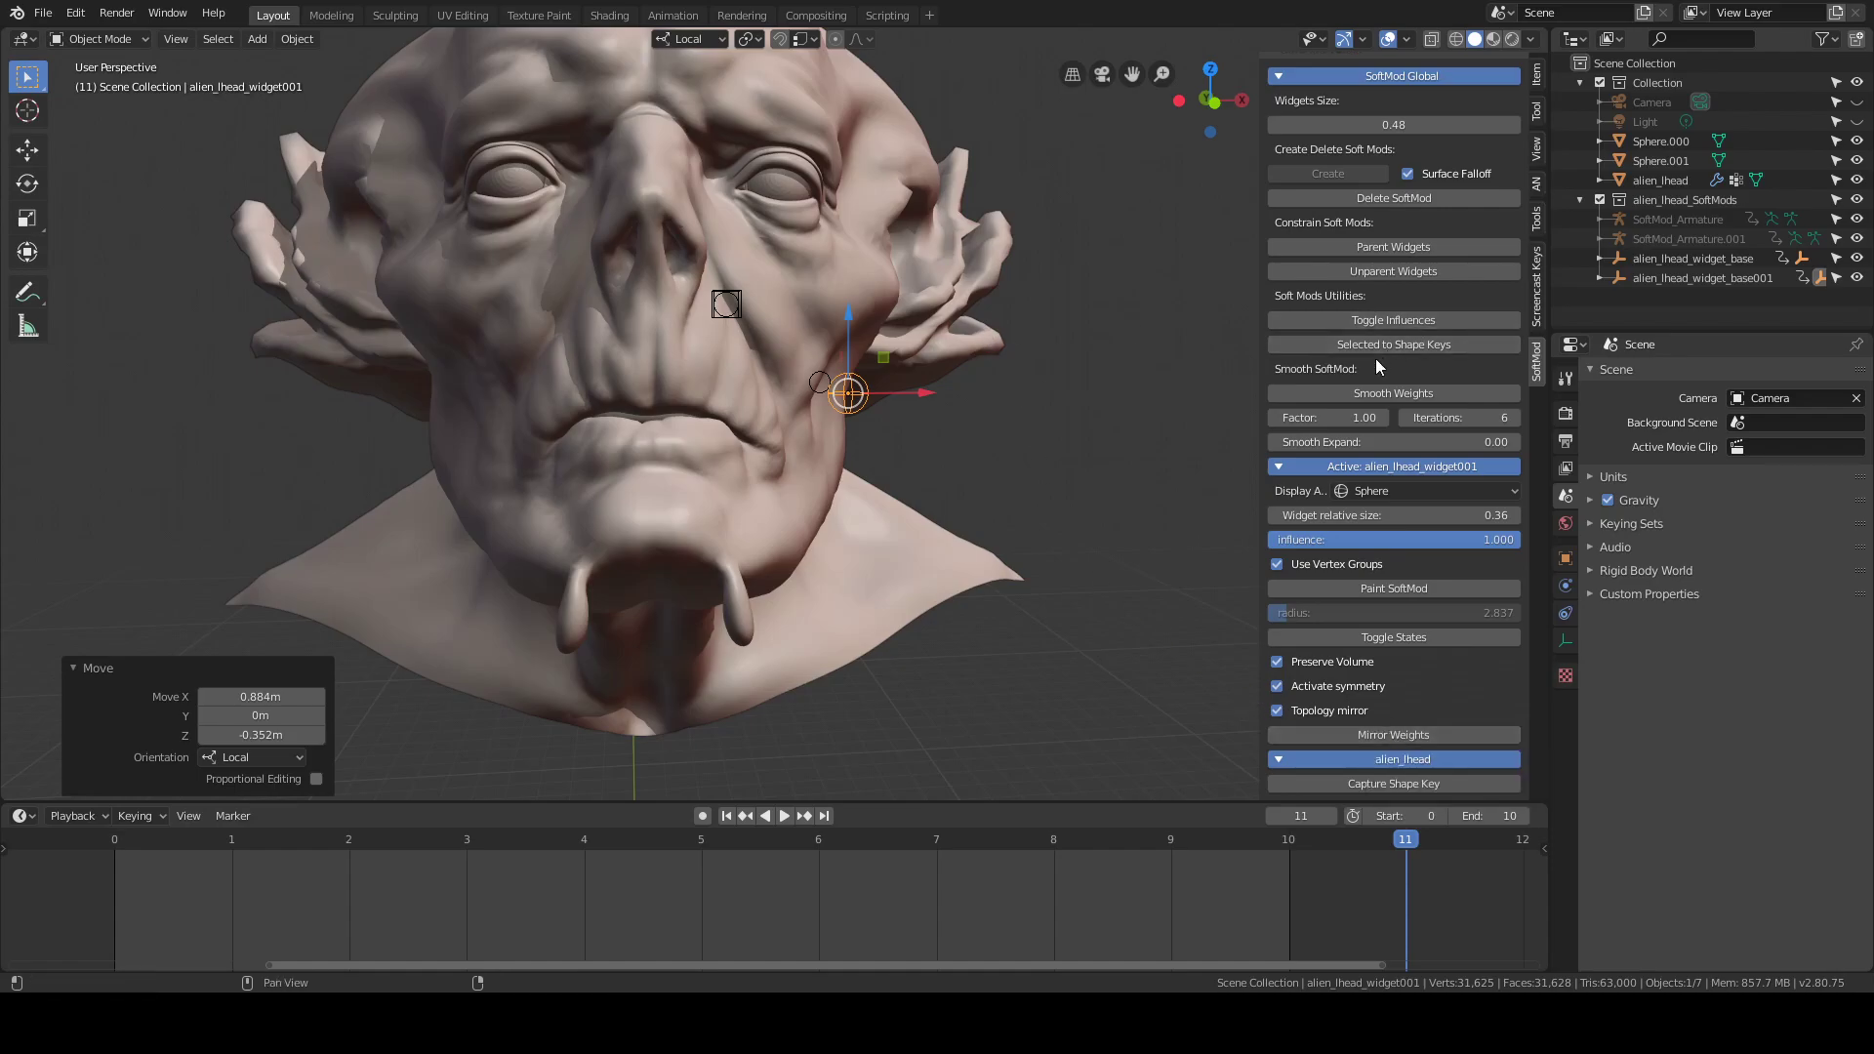
{"action": "left_click", "coordinate": [1418, 393]}
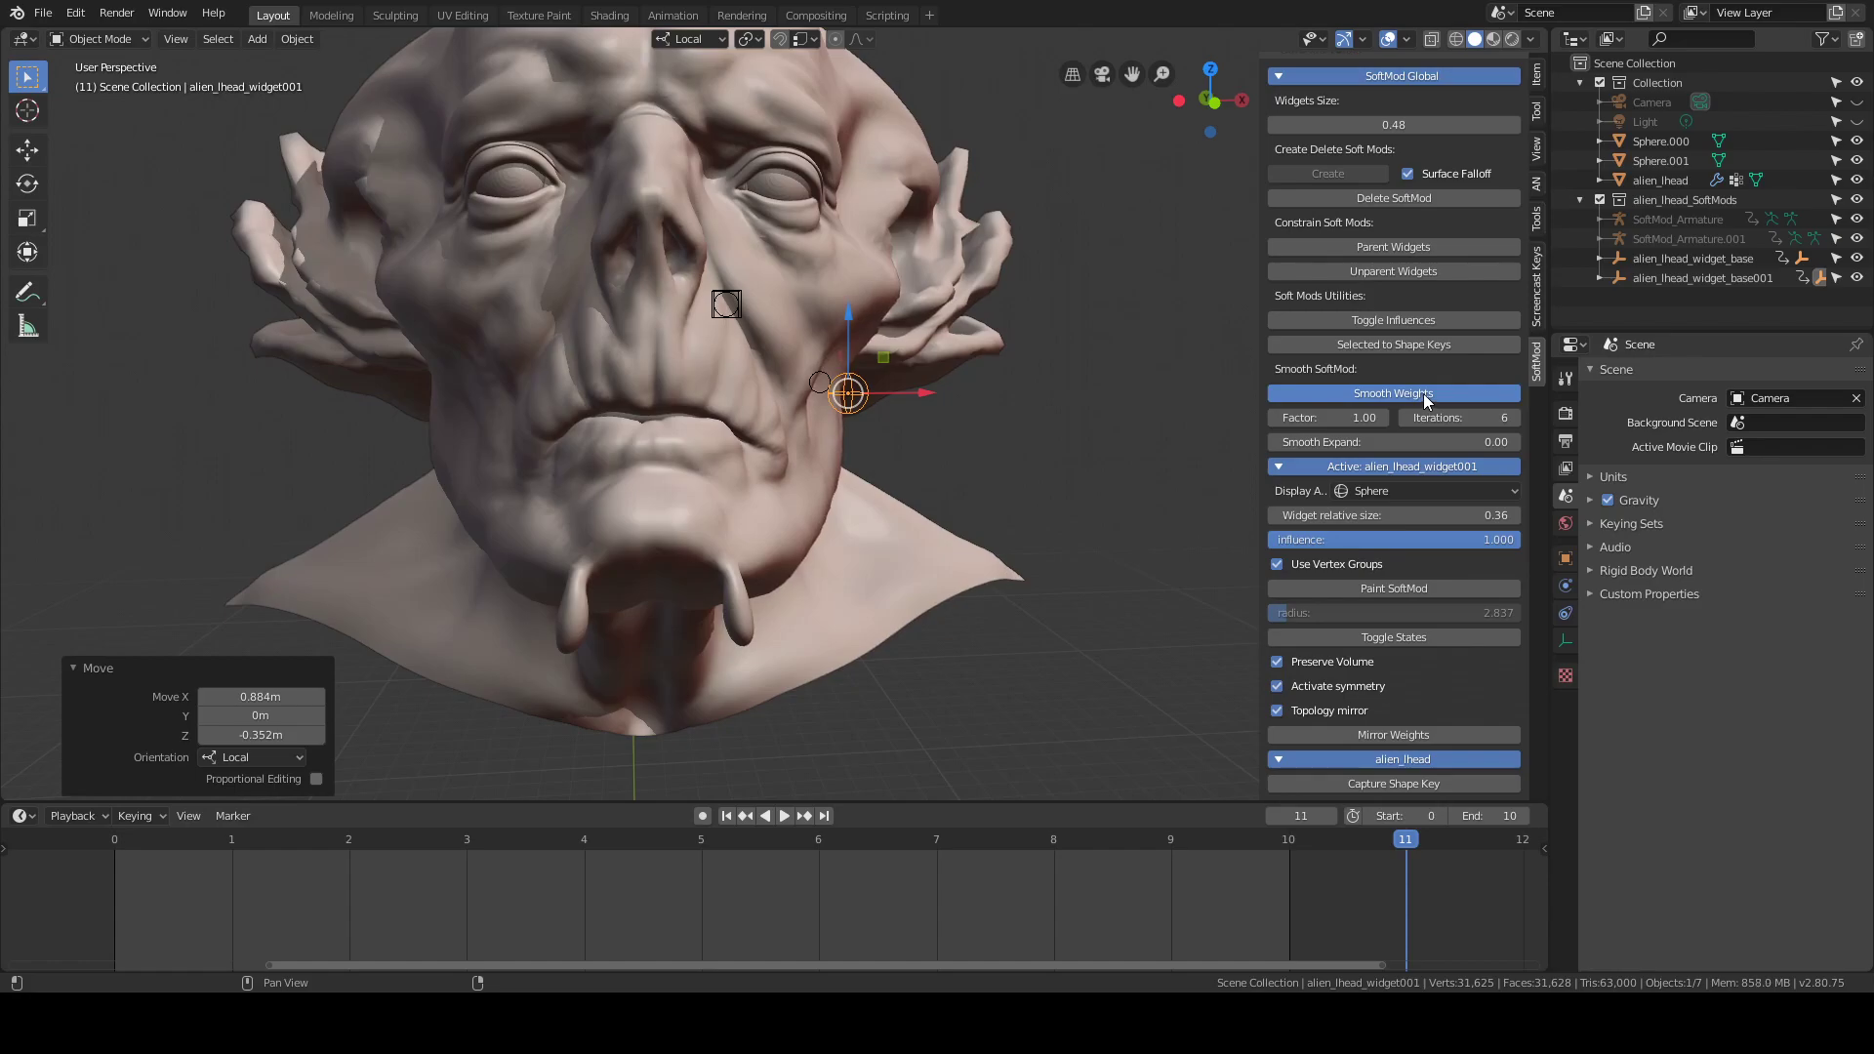
{"action": "middle_click_drag", "start_coordinate": [572, 417], "coordinate": [571, 425]}
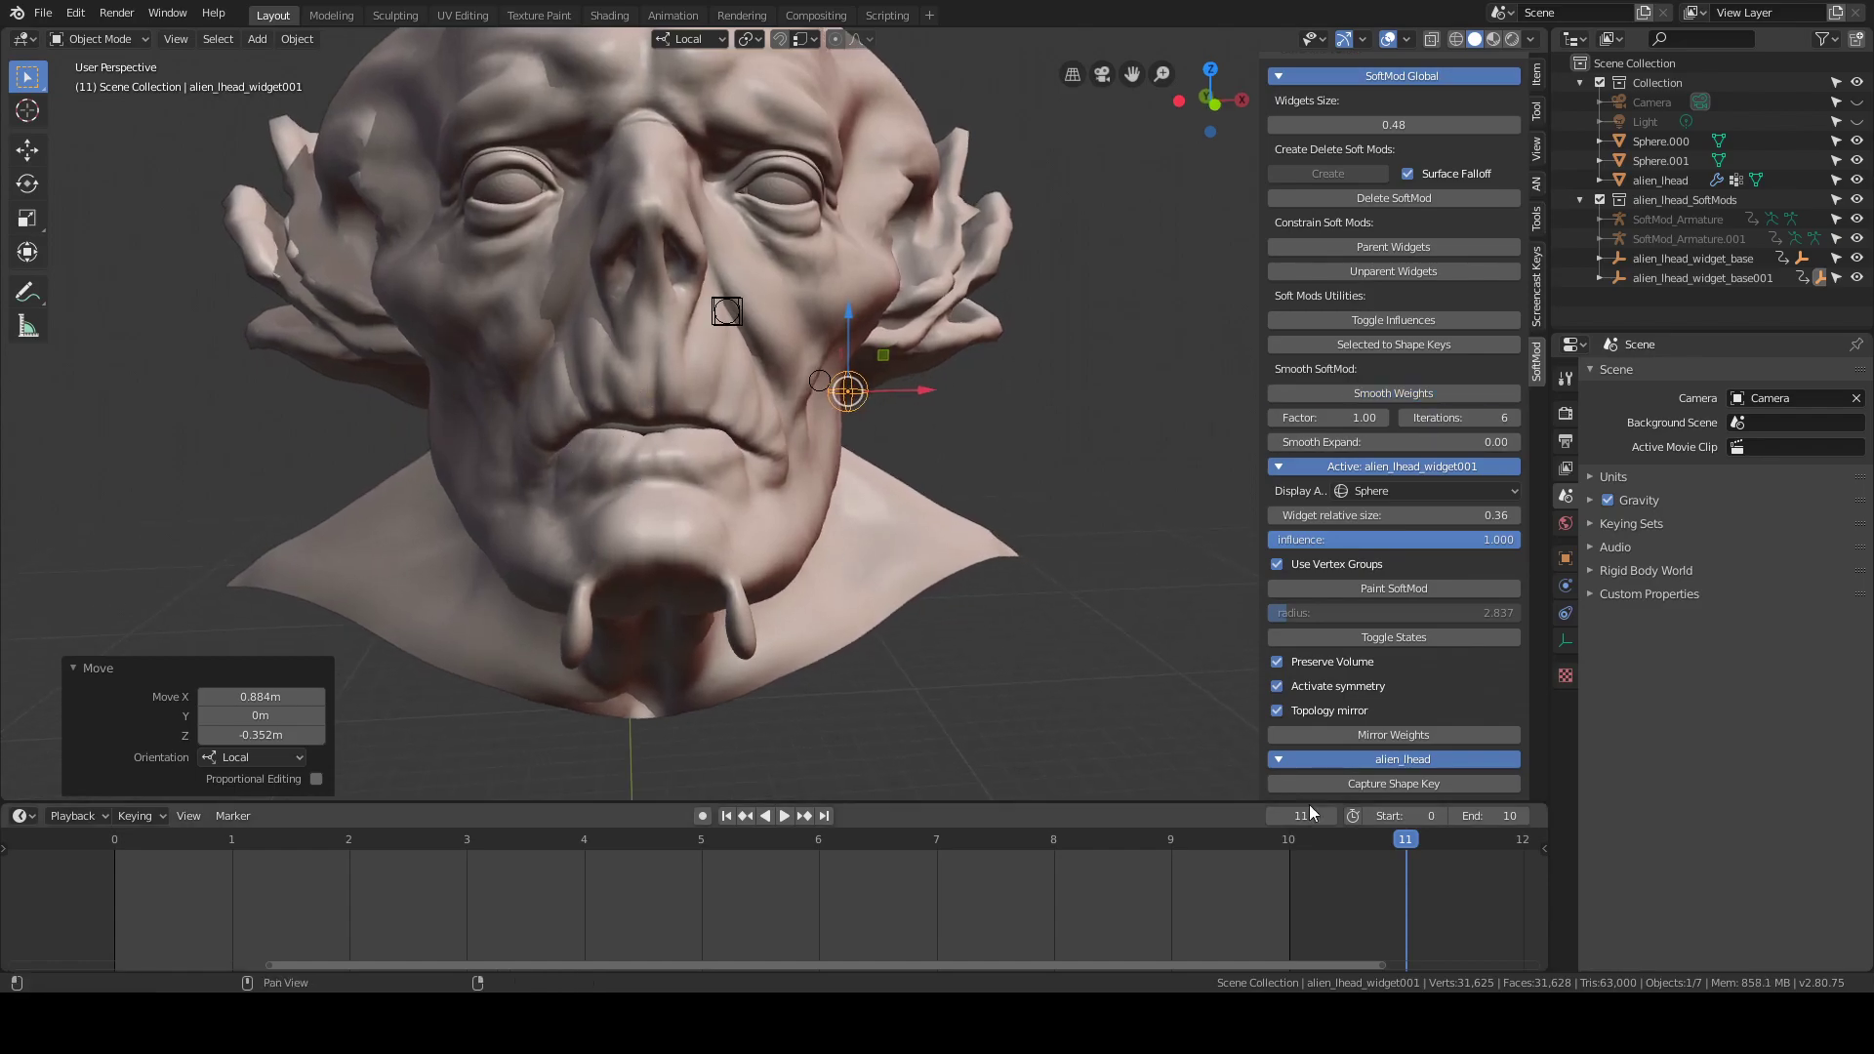
{"action": "left_click", "coordinate": [1373, 734]}
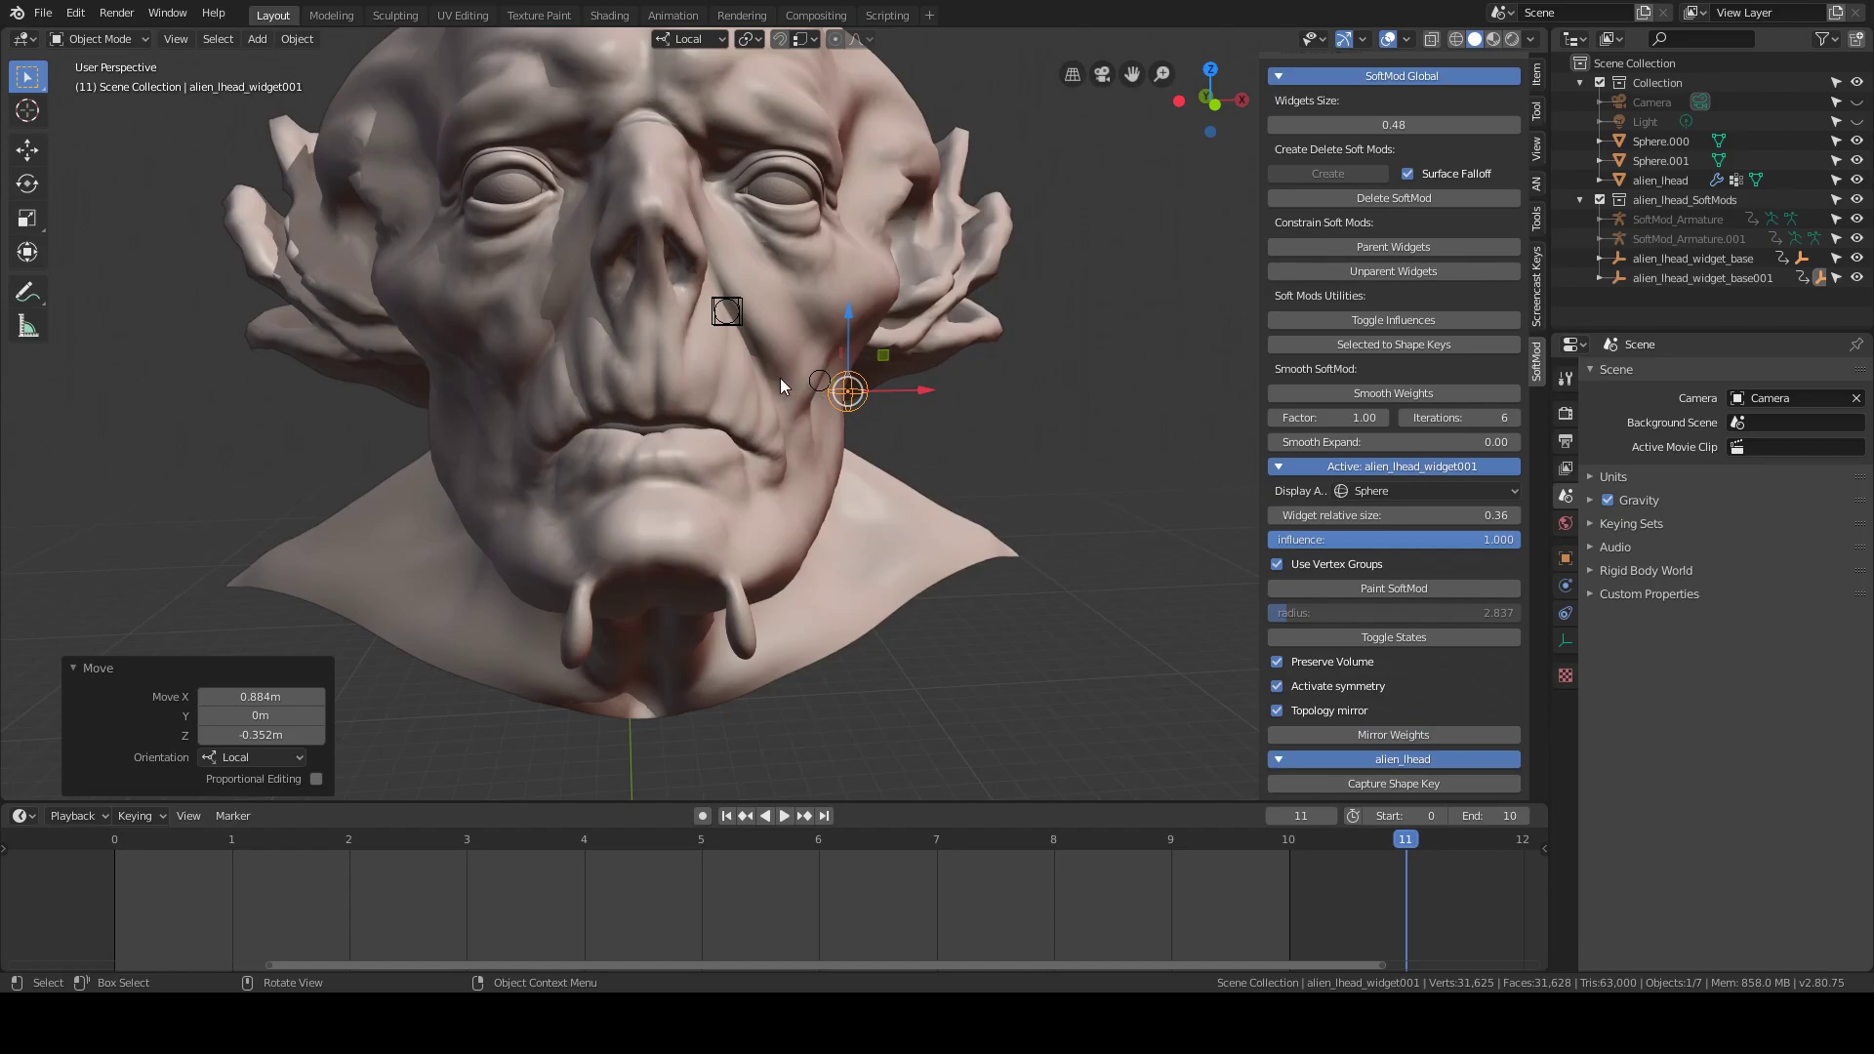
{"action": "middle_click_drag", "start_coordinate": [876, 392], "coordinate": [910, 444]}
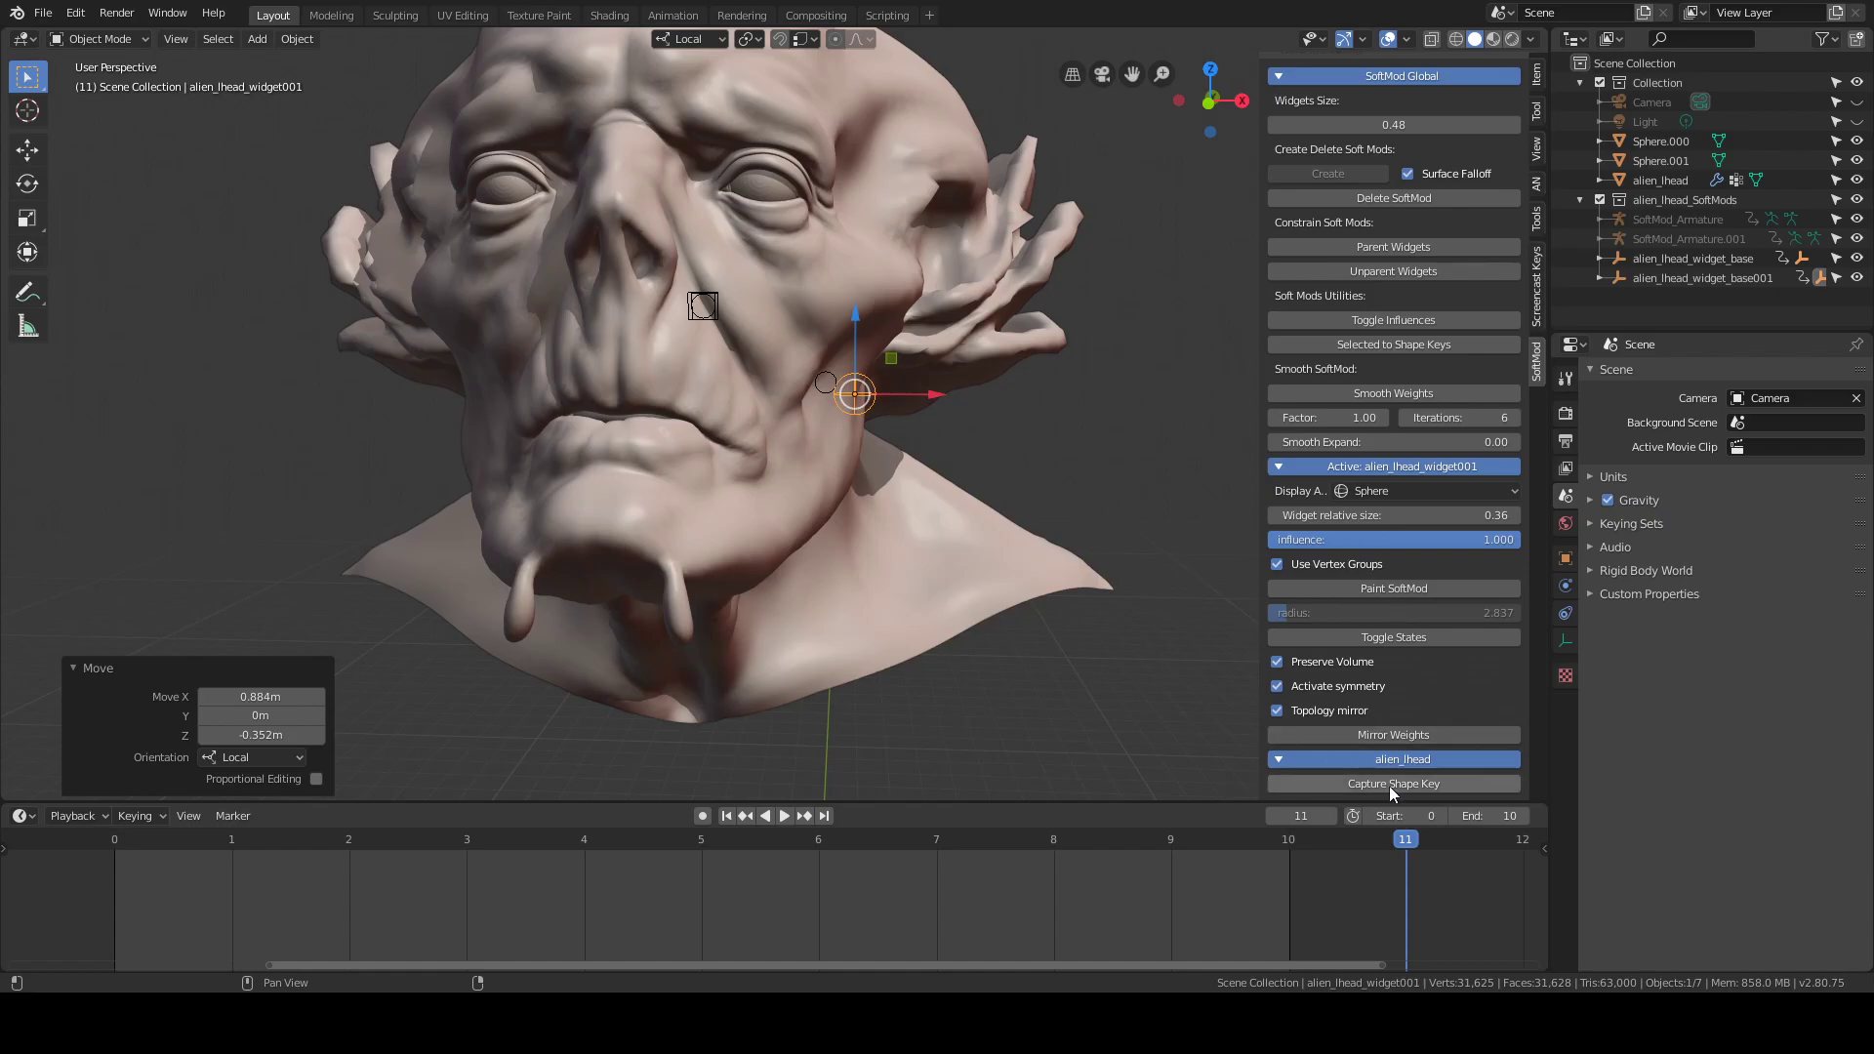
Start weight painting for the outer cheek softmod and brush over the mirrored cheek, switching the brush weight from 0 to 1.000
{"action": "left_click", "coordinate": [1391, 588]}
{"action": "mouse_move", "coordinate": [665, 530]}
{"action": "middle_mouse_down"}
{"action": "mouse_move", "coordinate": [788, 531]}
{"action": "mouse_move", "coordinate": [816, 494]}
{"action": "middle_mouse_up"}
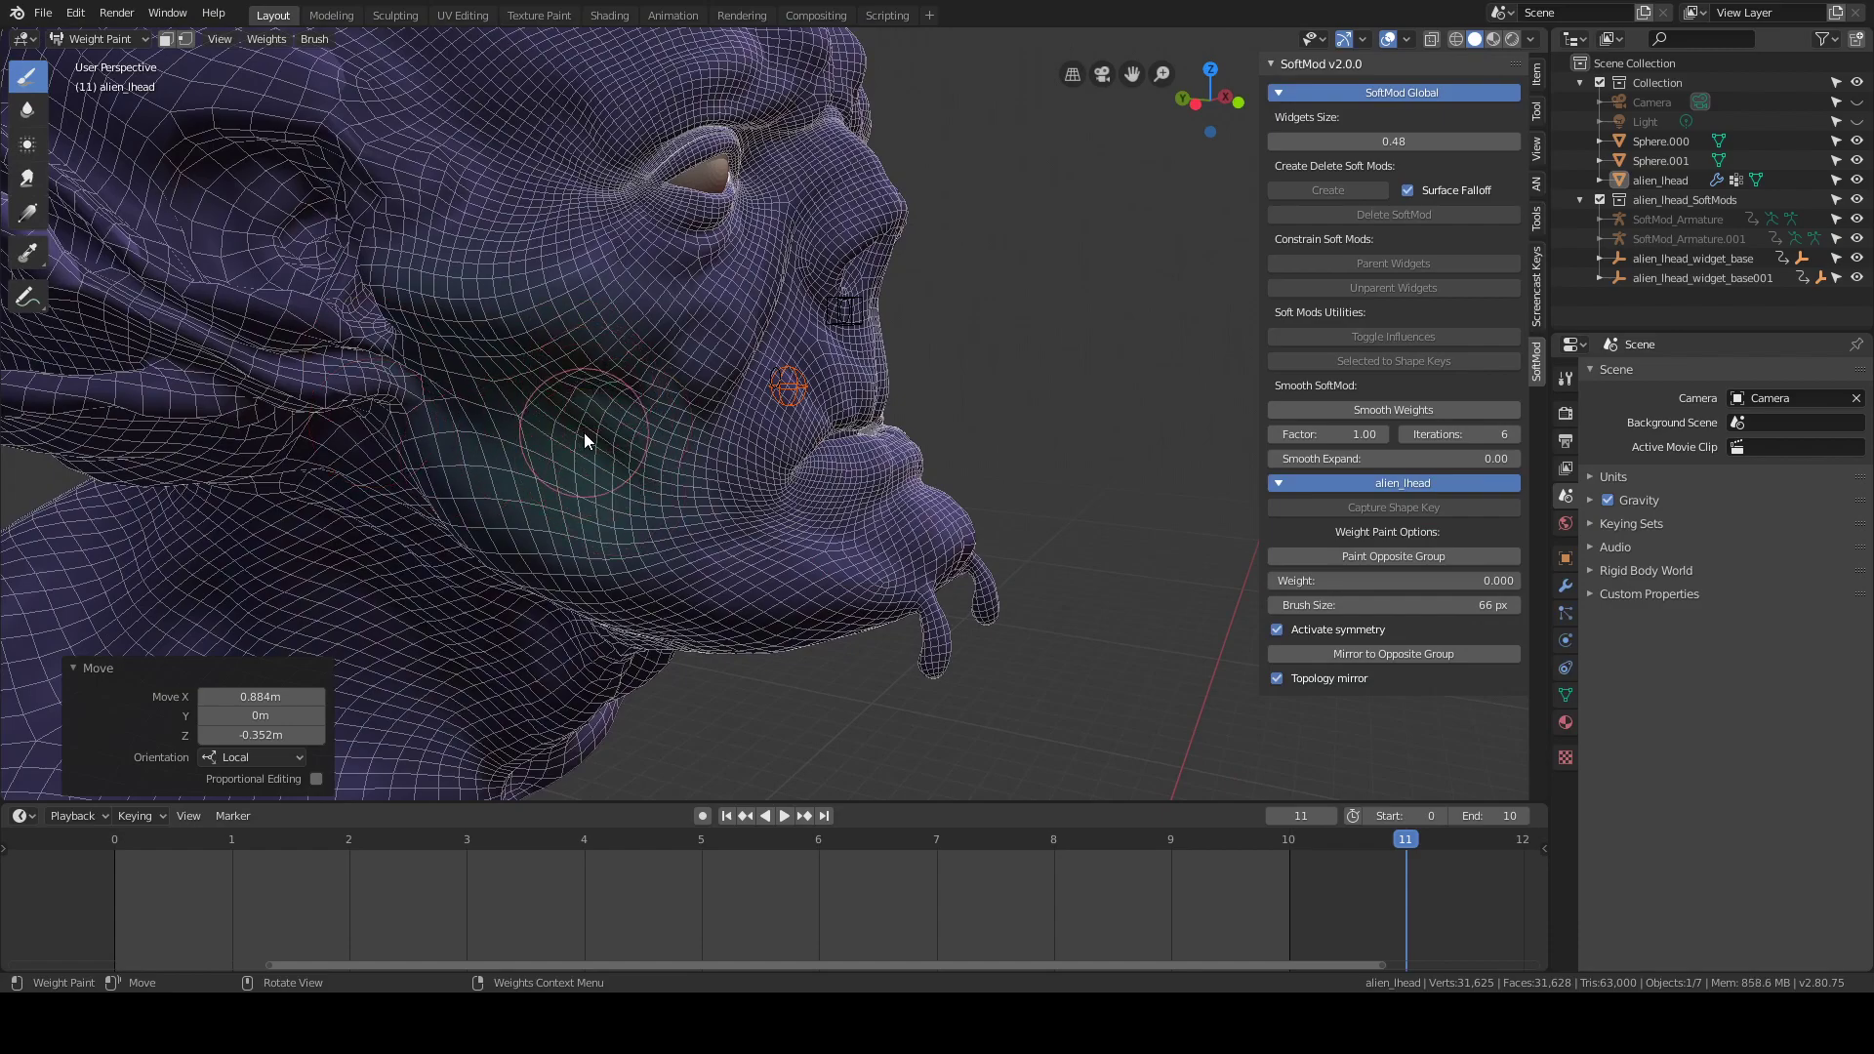
{"action": "left_click_drag", "start_coordinate": [583, 431], "coordinate": [617, 437]}
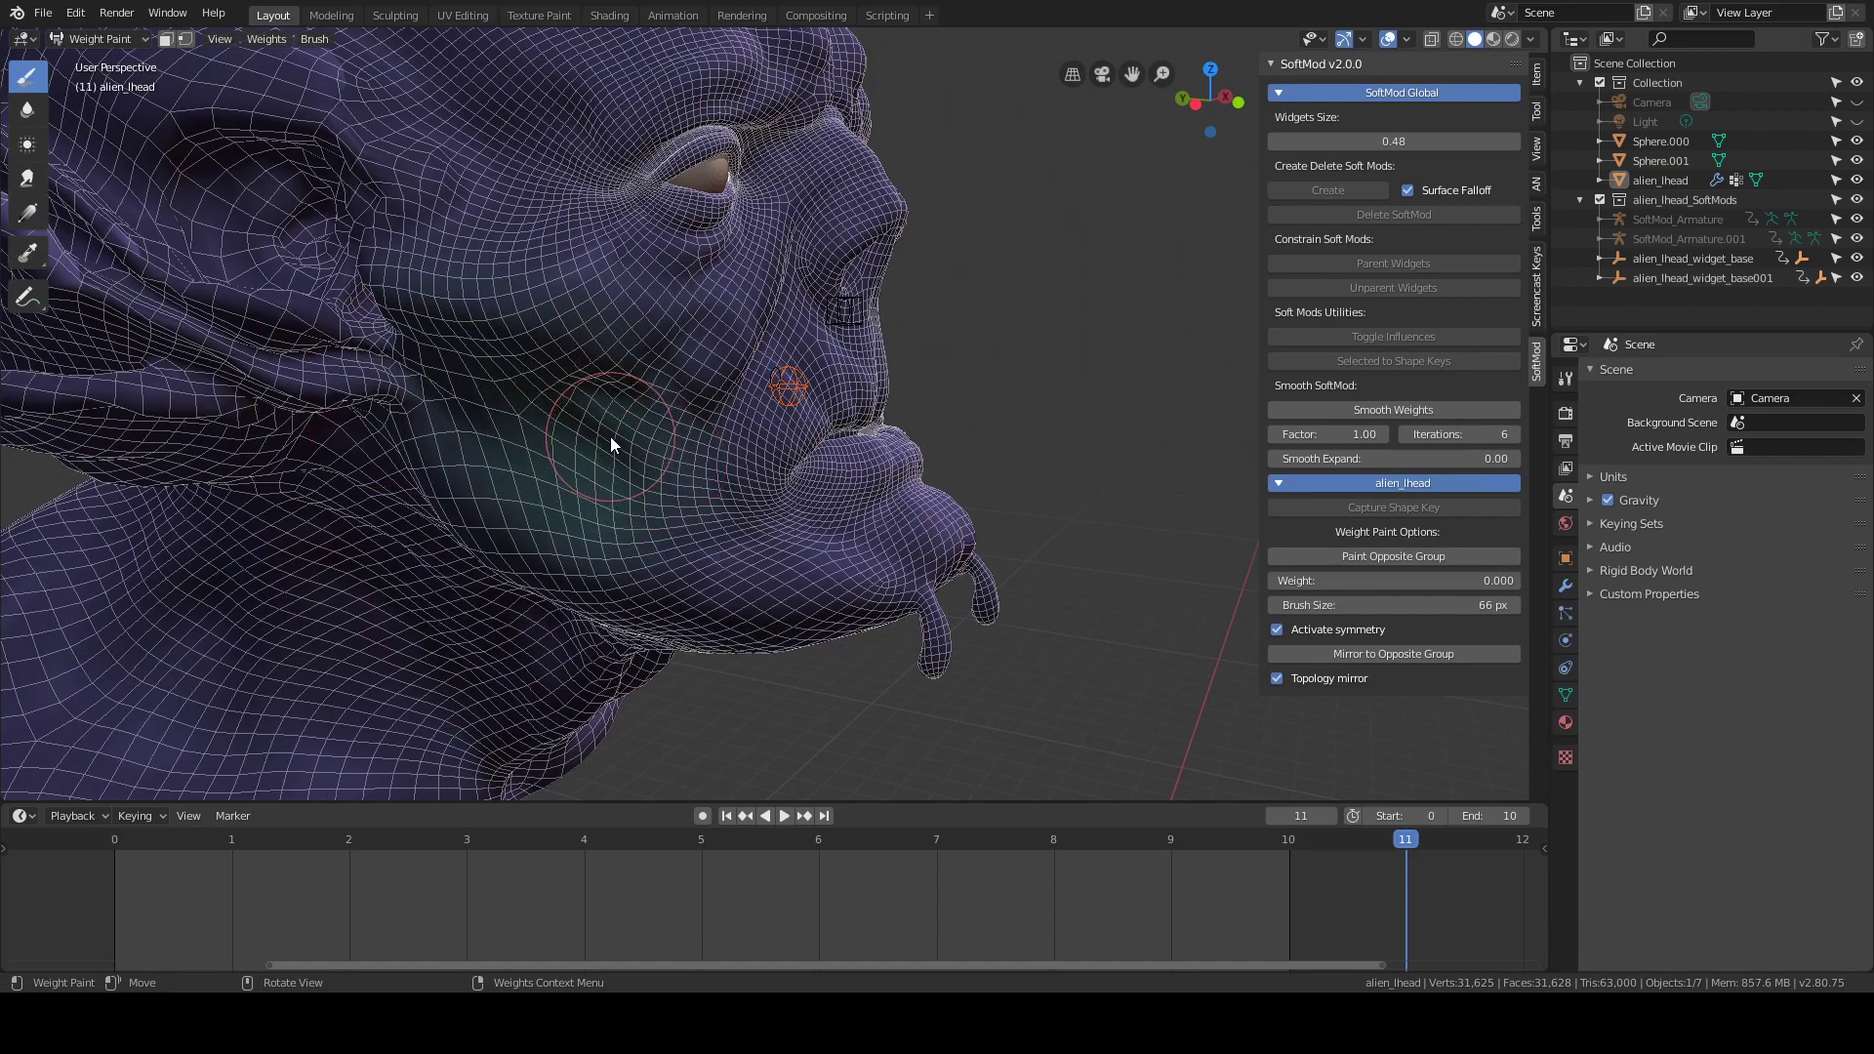
{"action": "key", "text": "x"}
{"action": "mouse_move", "coordinate": [594, 415]}
{"action": "left_mouse_down"}
{"action": "mouse_move", "coordinate": [737, 394]}
{"action": "mouse_move", "coordinate": [714, 411]}
{"action": "mouse_move", "coordinate": [710, 457]}
{"action": "mouse_move", "coordinate": [660, 453]}
{"action": "left_mouse_up"}
Paint the opposite weight group on the other cheek with weight 1.000 and mirror it to its opposite group
{"action": "middle_click_drag", "start_coordinate": [659, 453], "coordinate": [900, 539]}
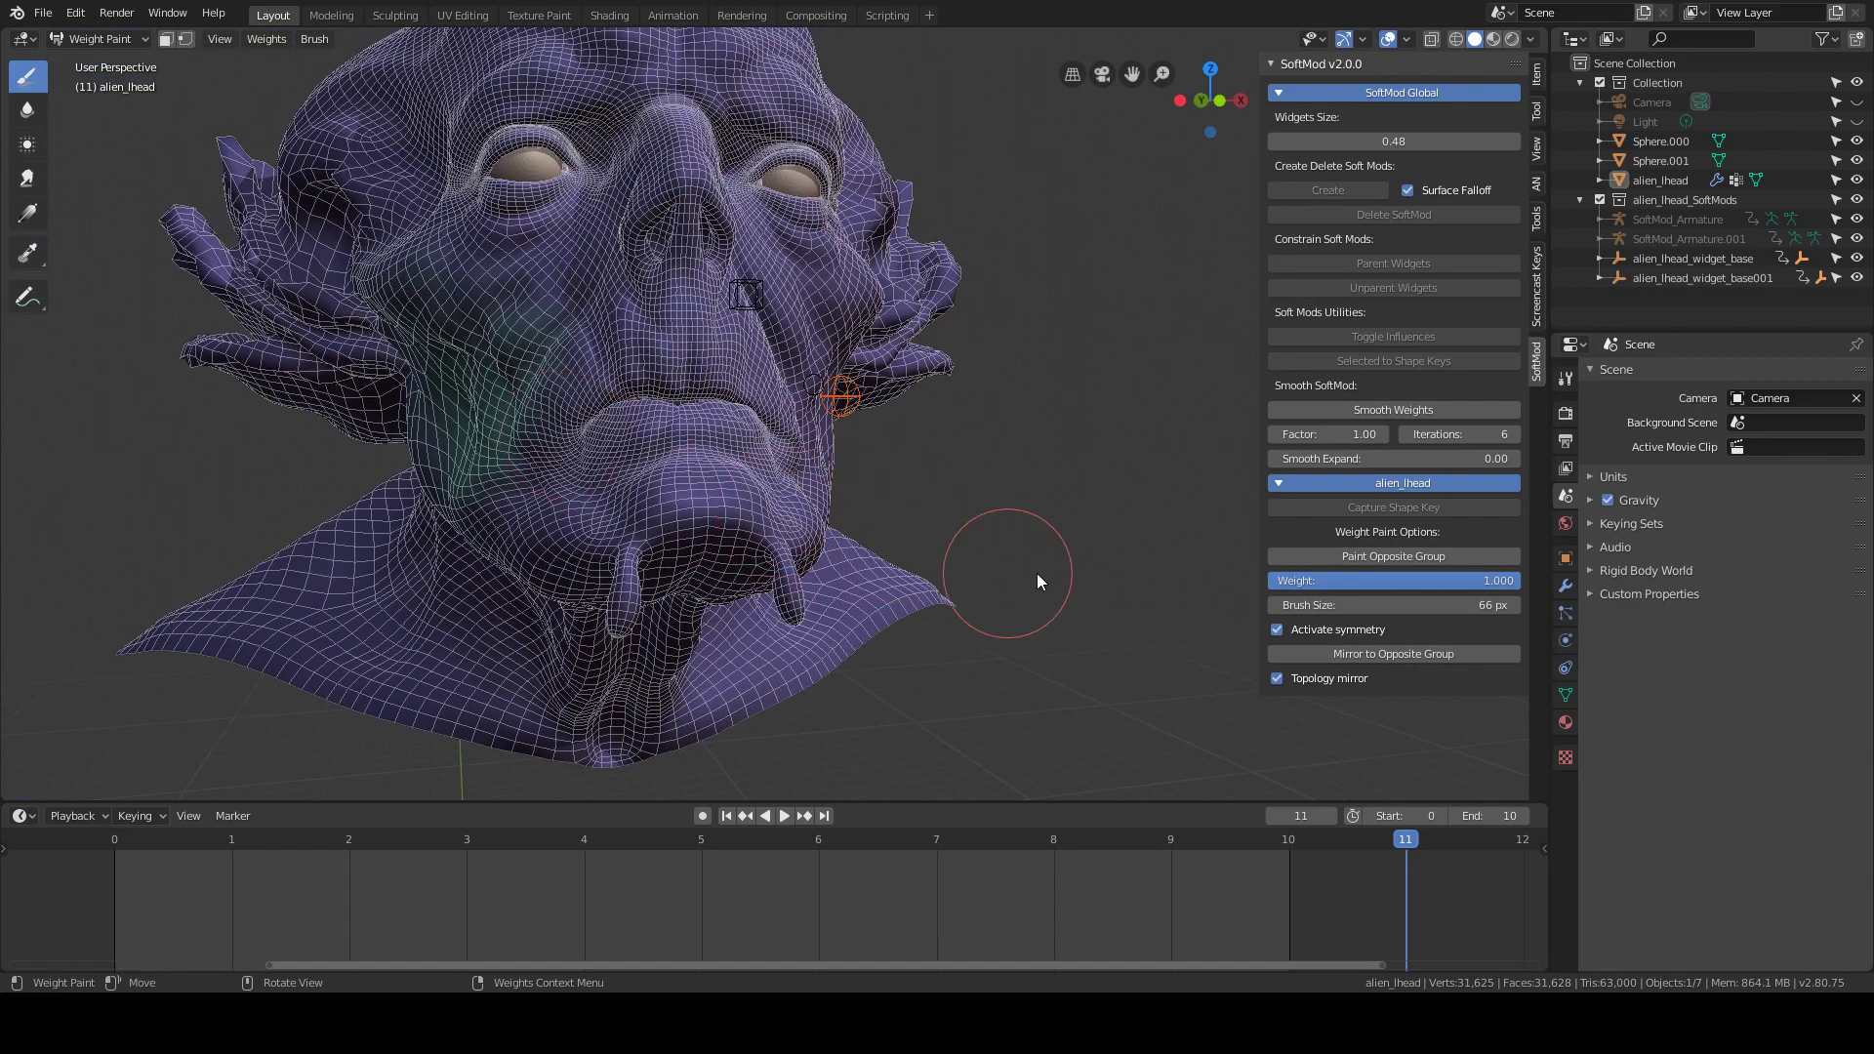
{"action": "left_click", "coordinate": [1326, 554]}
{"action": "mouse_move", "coordinate": [880, 415]}
{"action": "middle_mouse_down"}
{"action": "mouse_move", "coordinate": [747, 424]}
{"action": "mouse_move", "coordinate": [788, 402]}
{"action": "middle_mouse_up"}
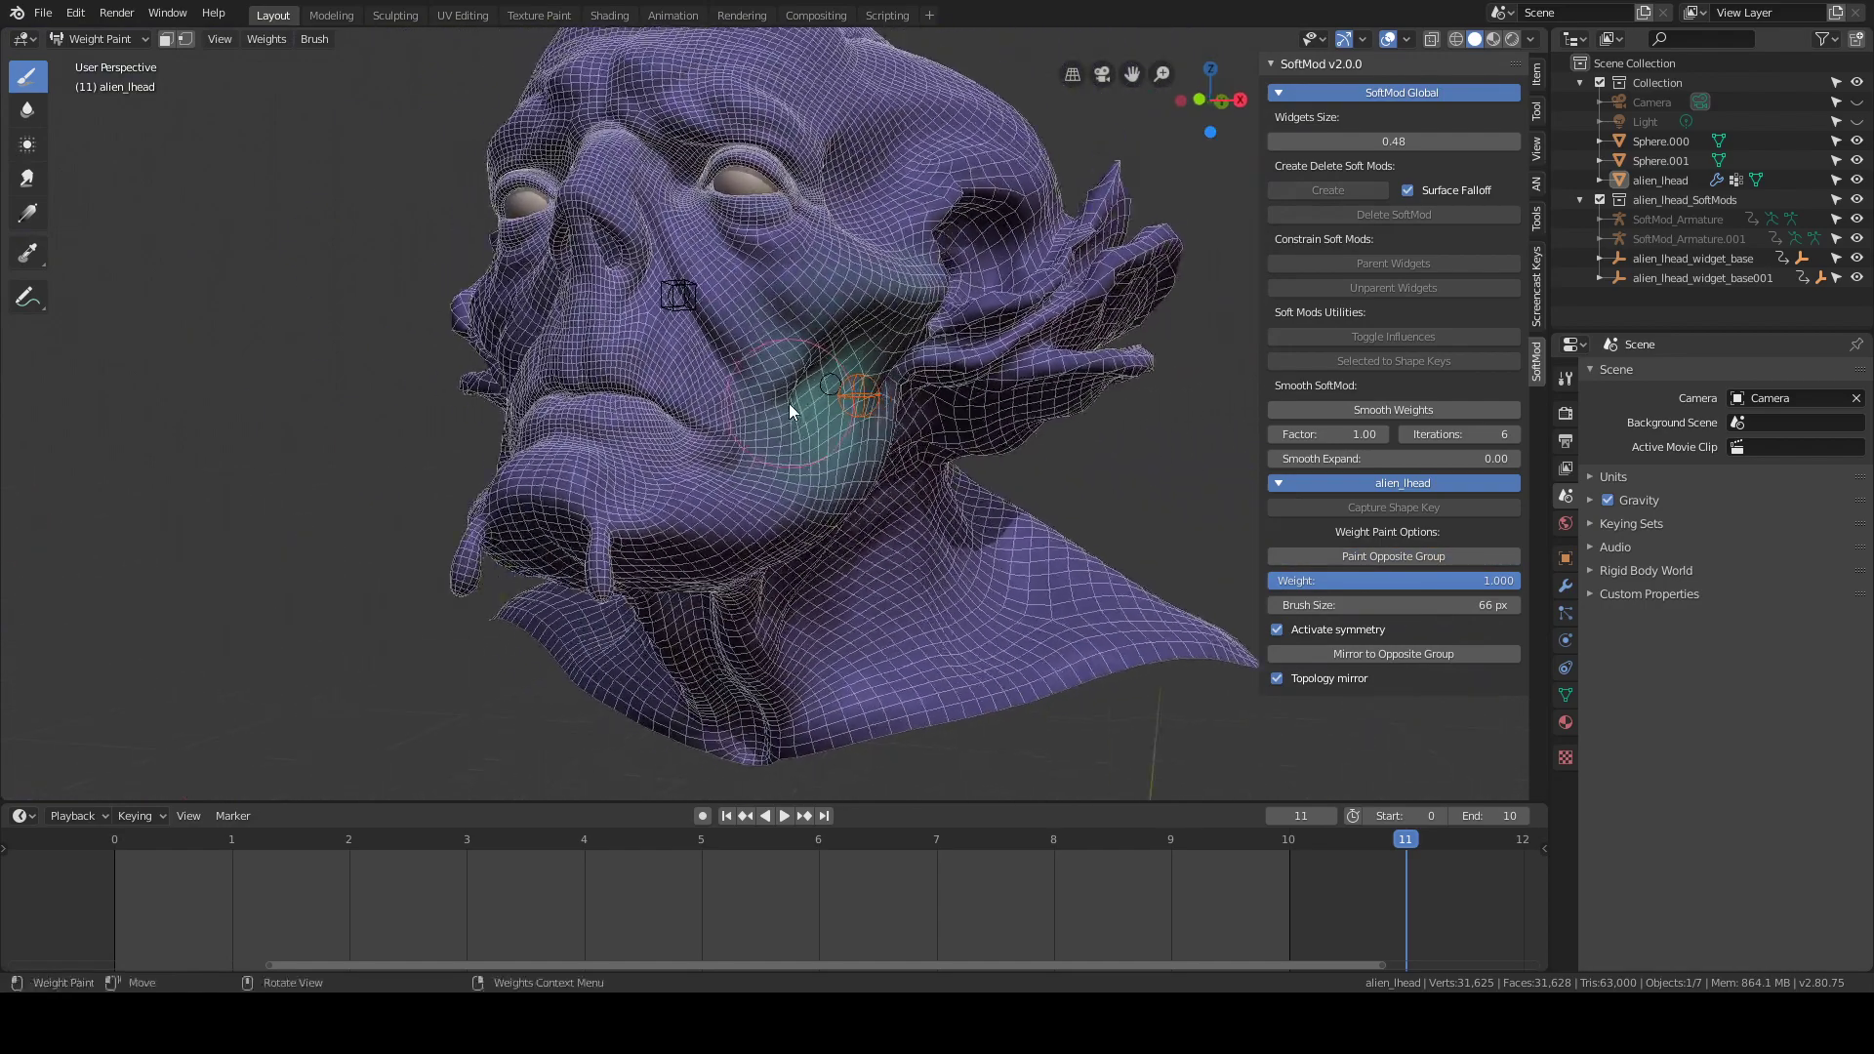
{"action": "mouse_move", "coordinate": [823, 303]}
{"action": "left_mouse_down"}
{"action": "mouse_move", "coordinate": [798, 431]}
{"action": "mouse_move", "coordinate": [776, 324]}
{"action": "mouse_move", "coordinate": [792, 460]}
{"action": "left_mouse_up"}
{"action": "left_click", "coordinate": [1405, 654]}
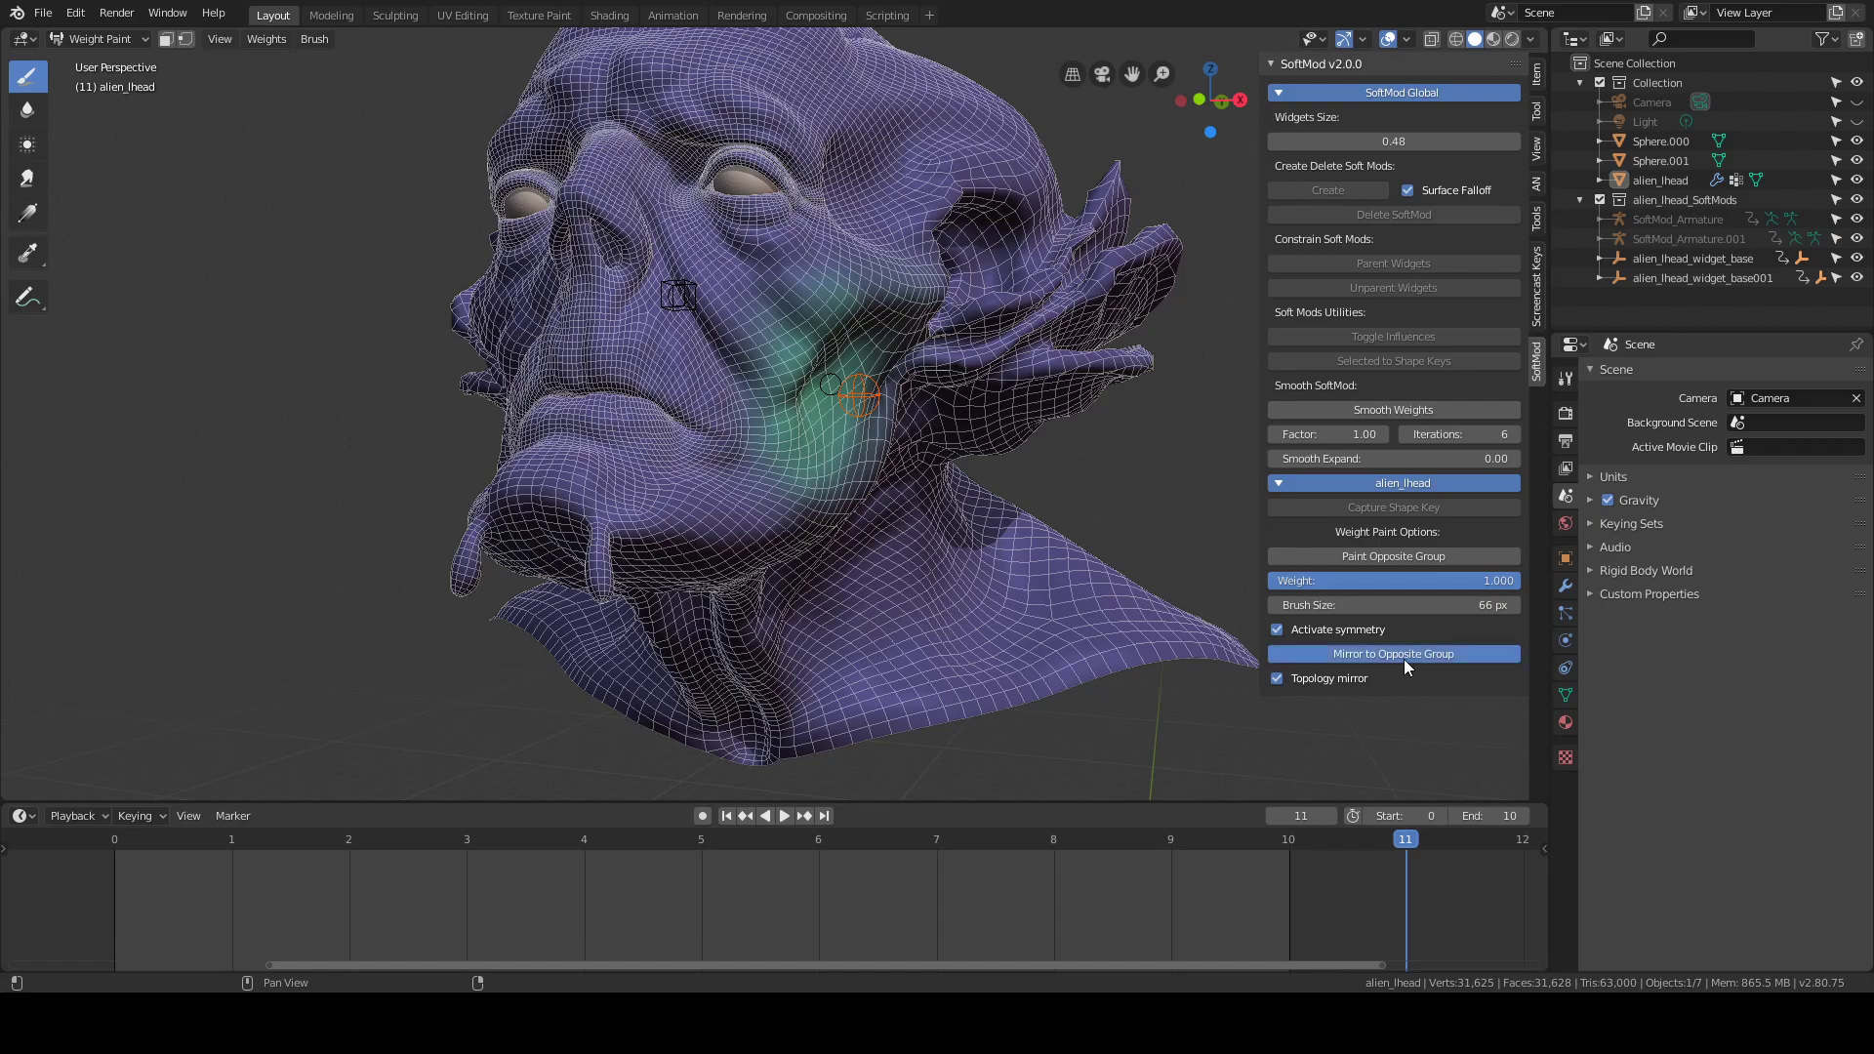
{"action": "middle_click_drag", "start_coordinate": [703, 464], "coordinate": [751, 462]}
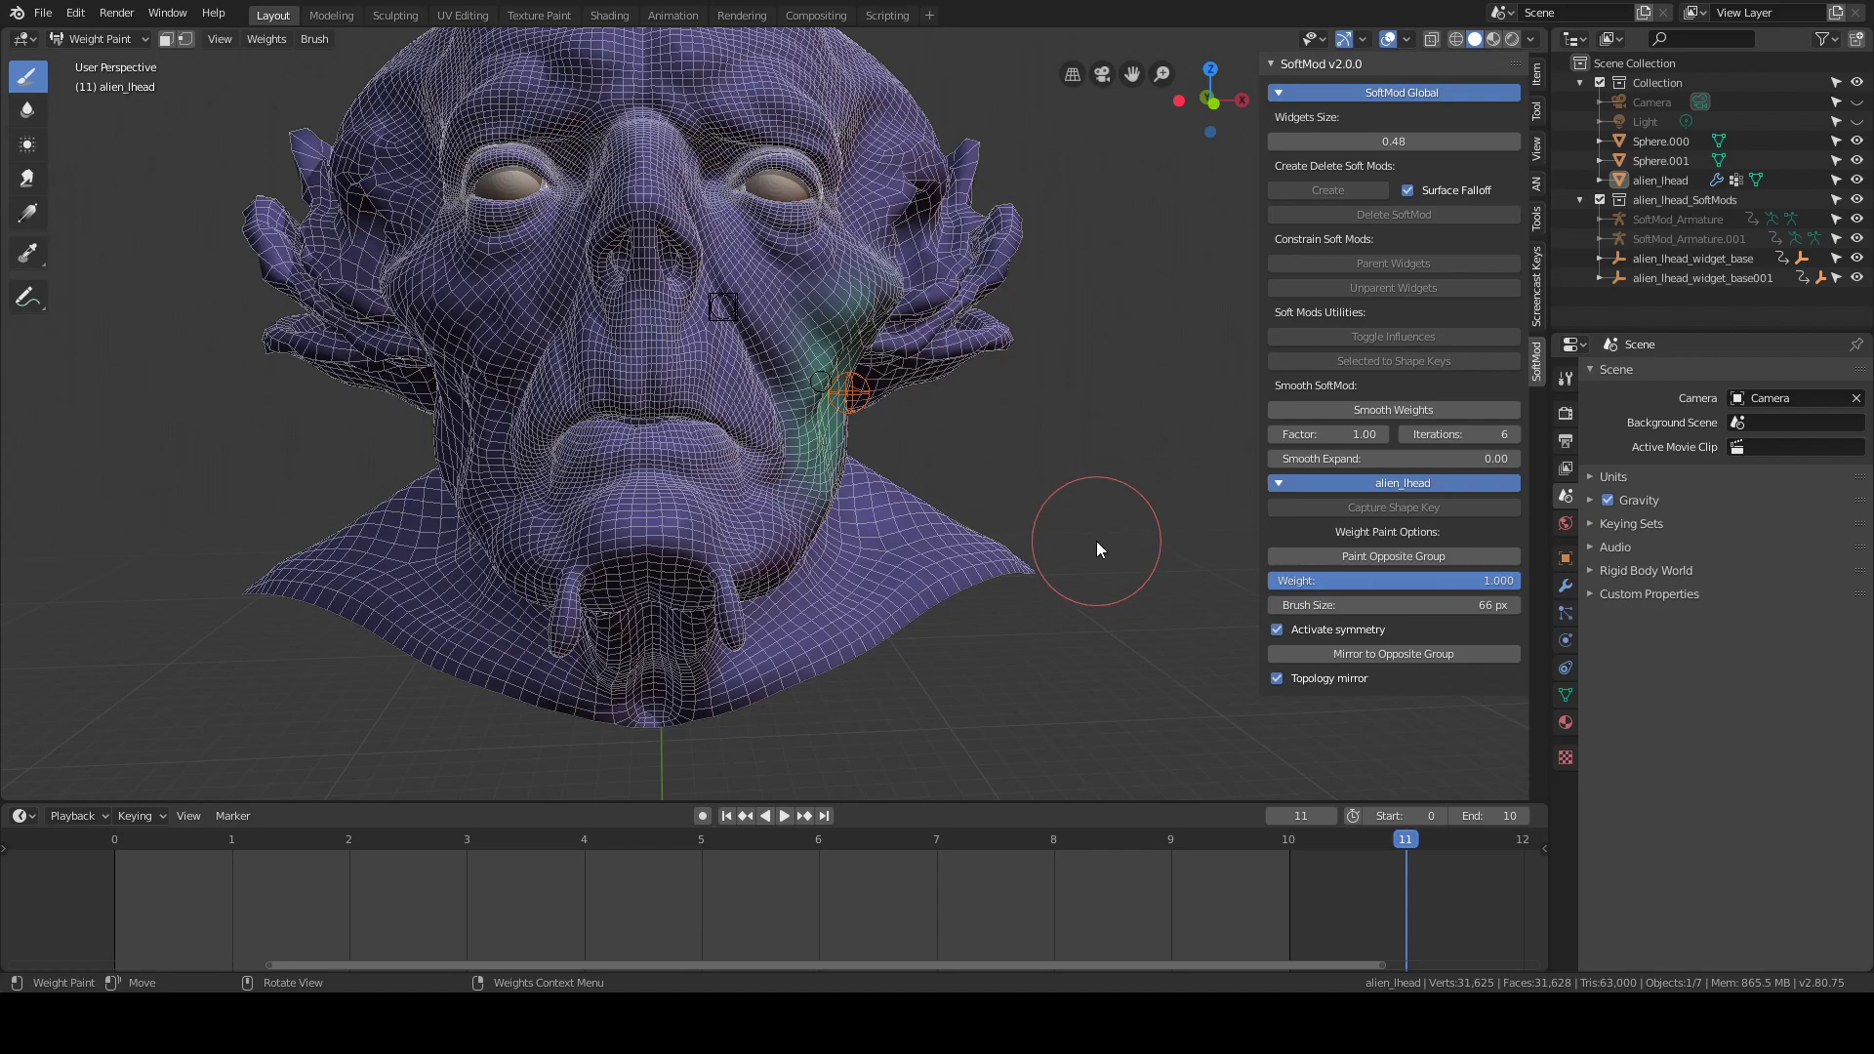
Leave weight painting and return the alien head to Object Mode
{"action": "key", "text": "ctrl+Tab"}
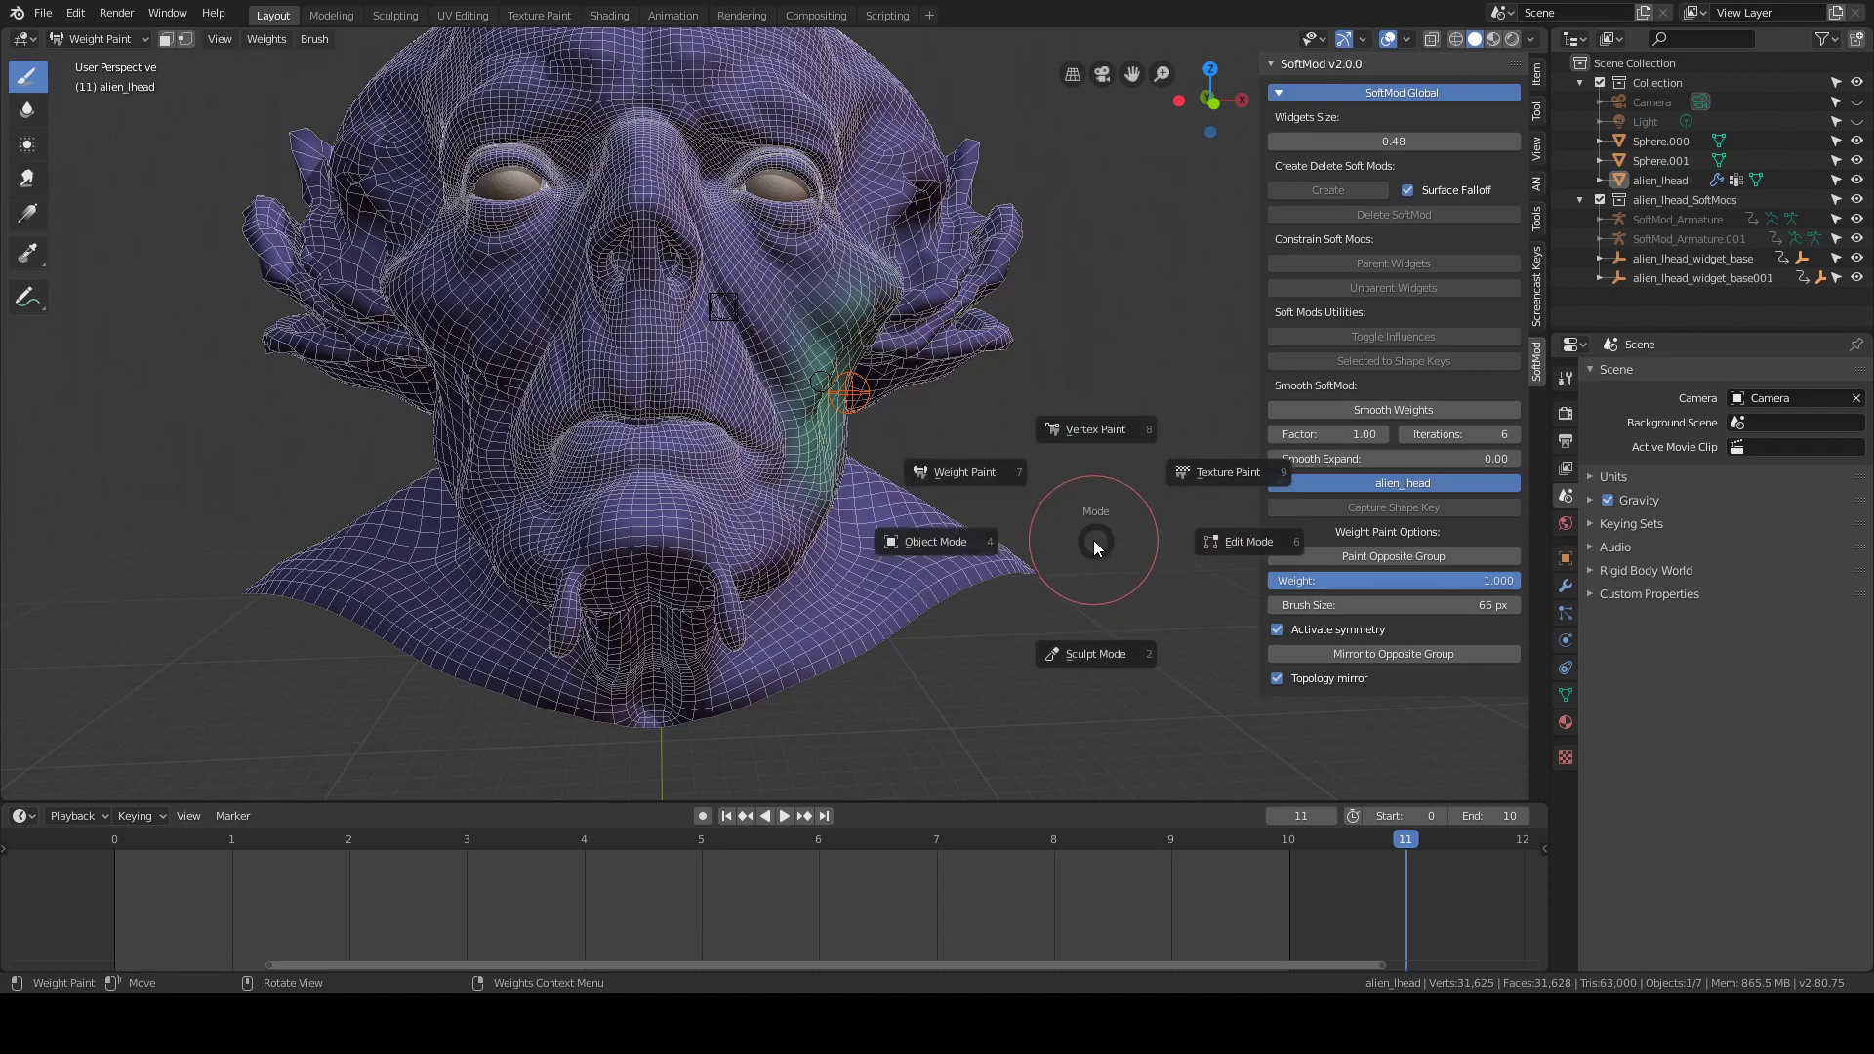
{"action": "left_click", "coordinate": [974, 482]}
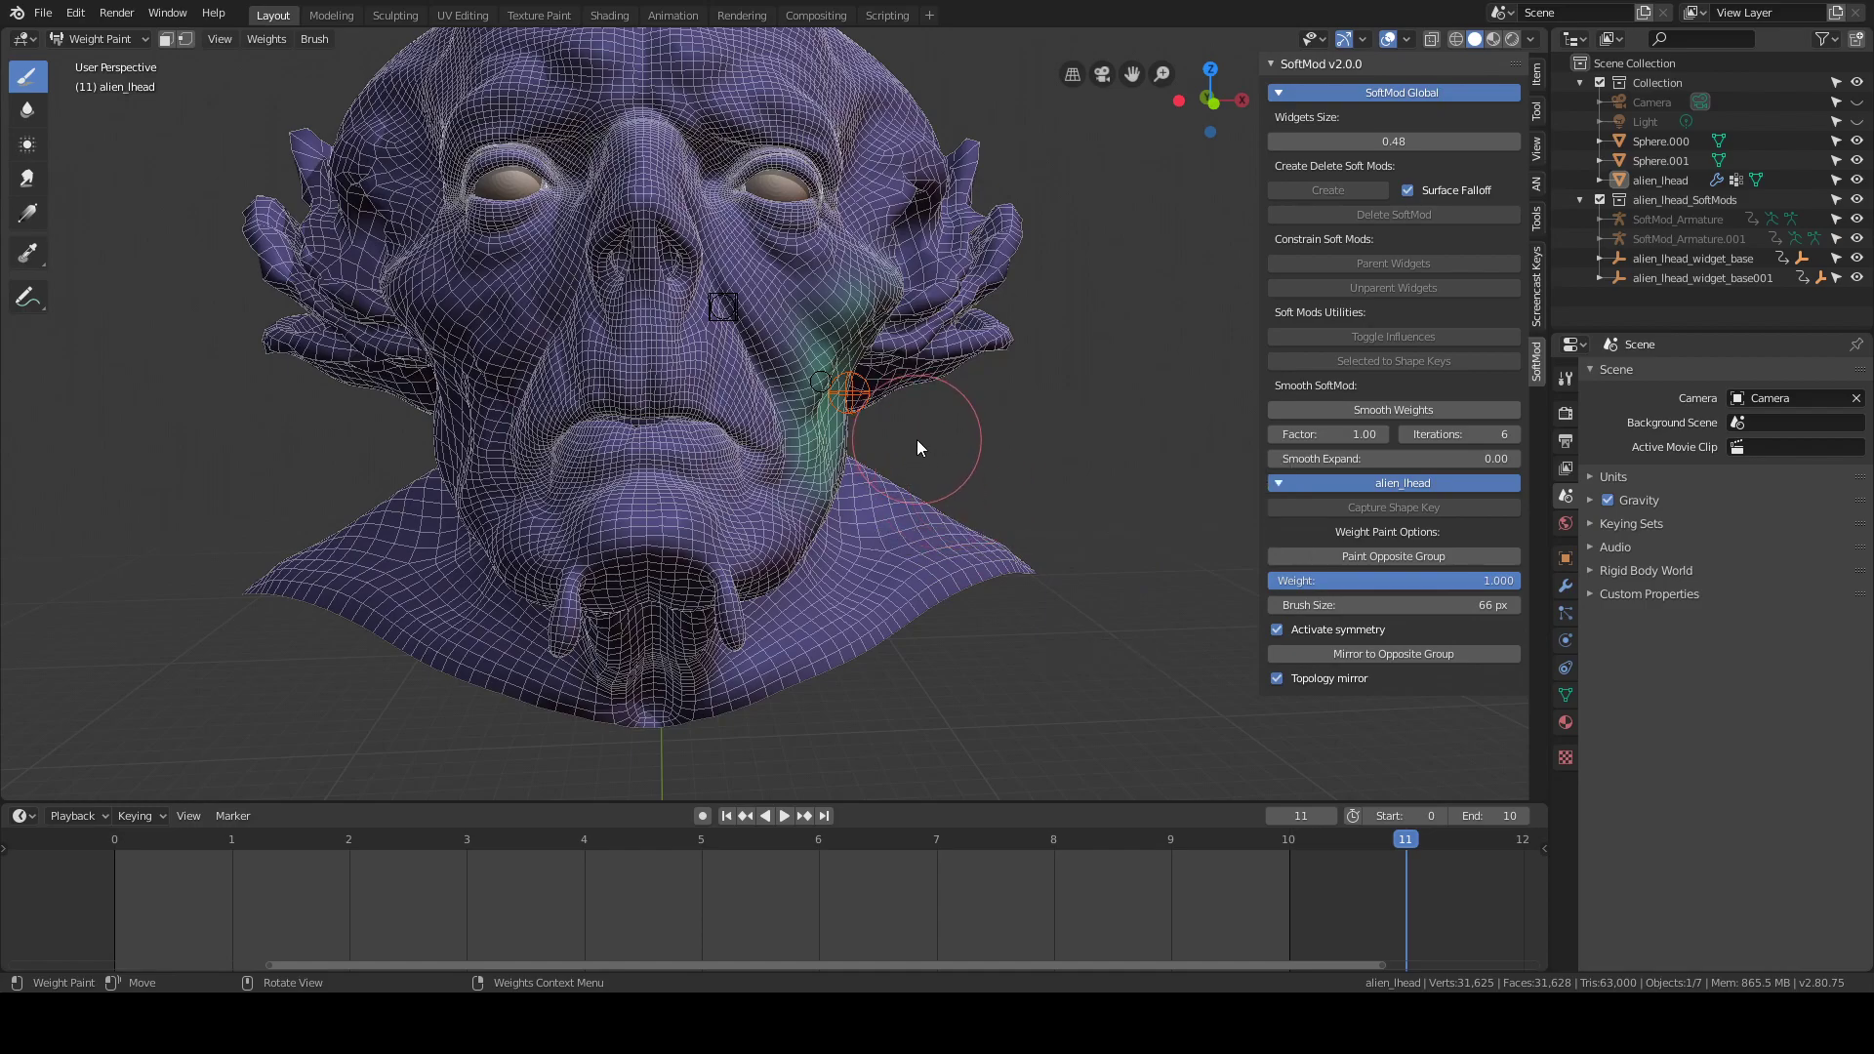
{"action": "key", "text": "ctrl+Tab"}
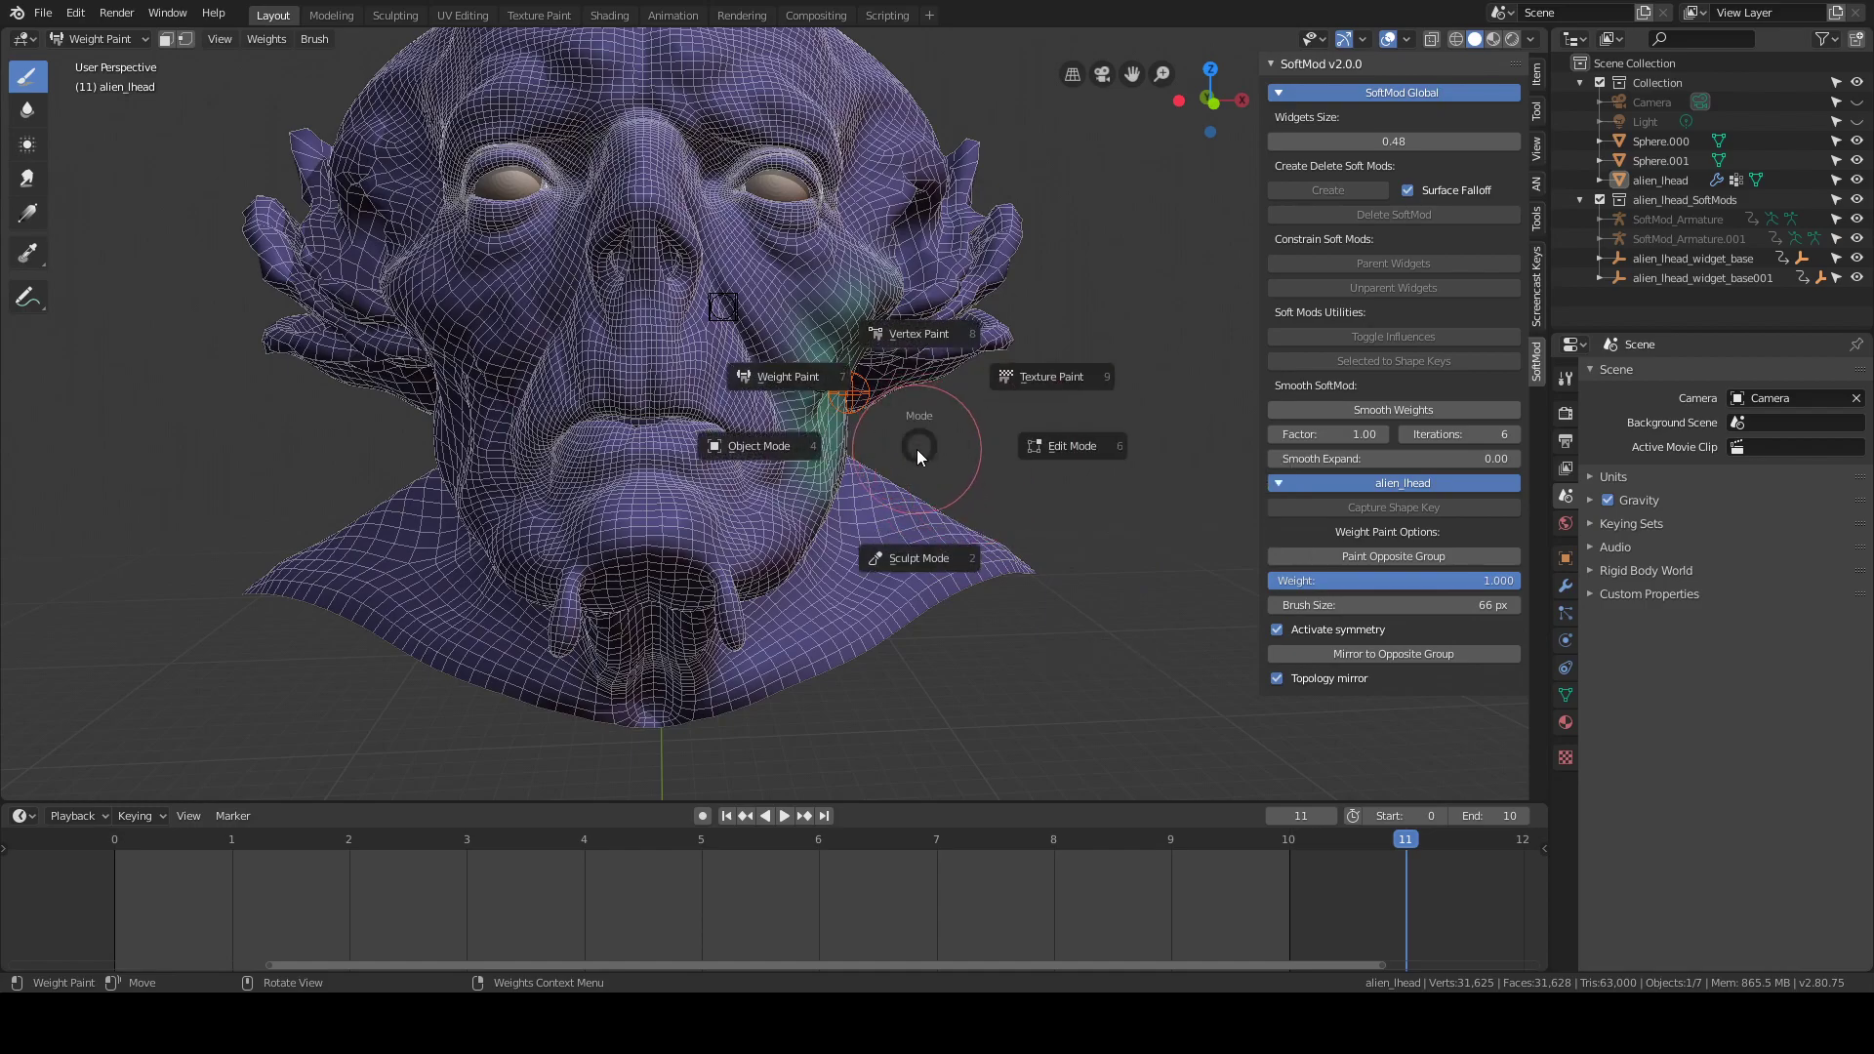
{"action": "left_click", "coordinate": [798, 446]}
{"action": "mouse_move", "coordinate": [1004, 489]}
{"action": "middle_mouse_down"}
{"action": "mouse_move", "coordinate": [1042, 486]}
{"action": "mouse_move", "coordinate": [1020, 486]}
{"action": "mouse_move", "coordinate": [1027, 613]}
{"action": "mouse_move", "coordinate": [1009, 590]}
{"action": "middle_mouse_up"}
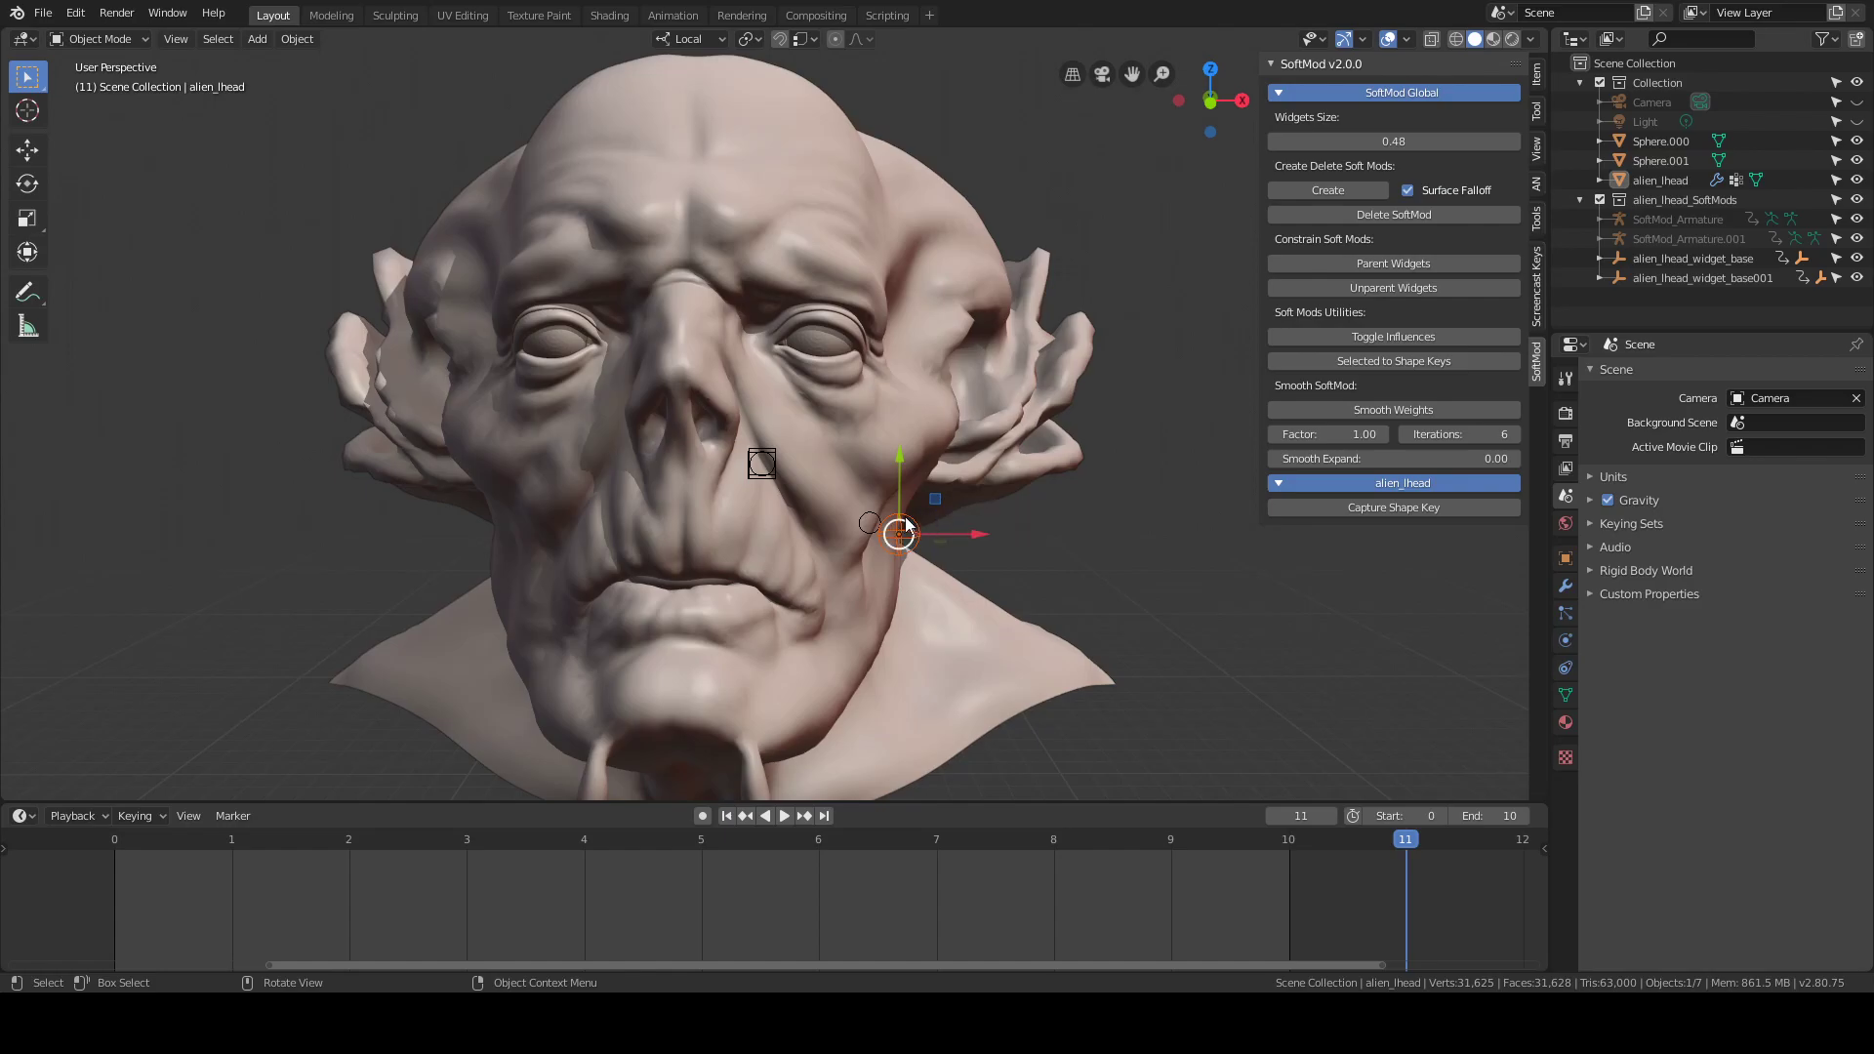
Move the outer cheek softmod's widget about 0.0117 m in X and -0.151 m in Y, and delete that softmod
{"action": "mouse_move", "coordinate": [937, 495]}
{"action": "left_mouse_down"}
{"action": "mouse_move", "coordinate": [917, 515]}
{"action": "mouse_move", "coordinate": [939, 500]}
{"action": "left_mouse_up"}
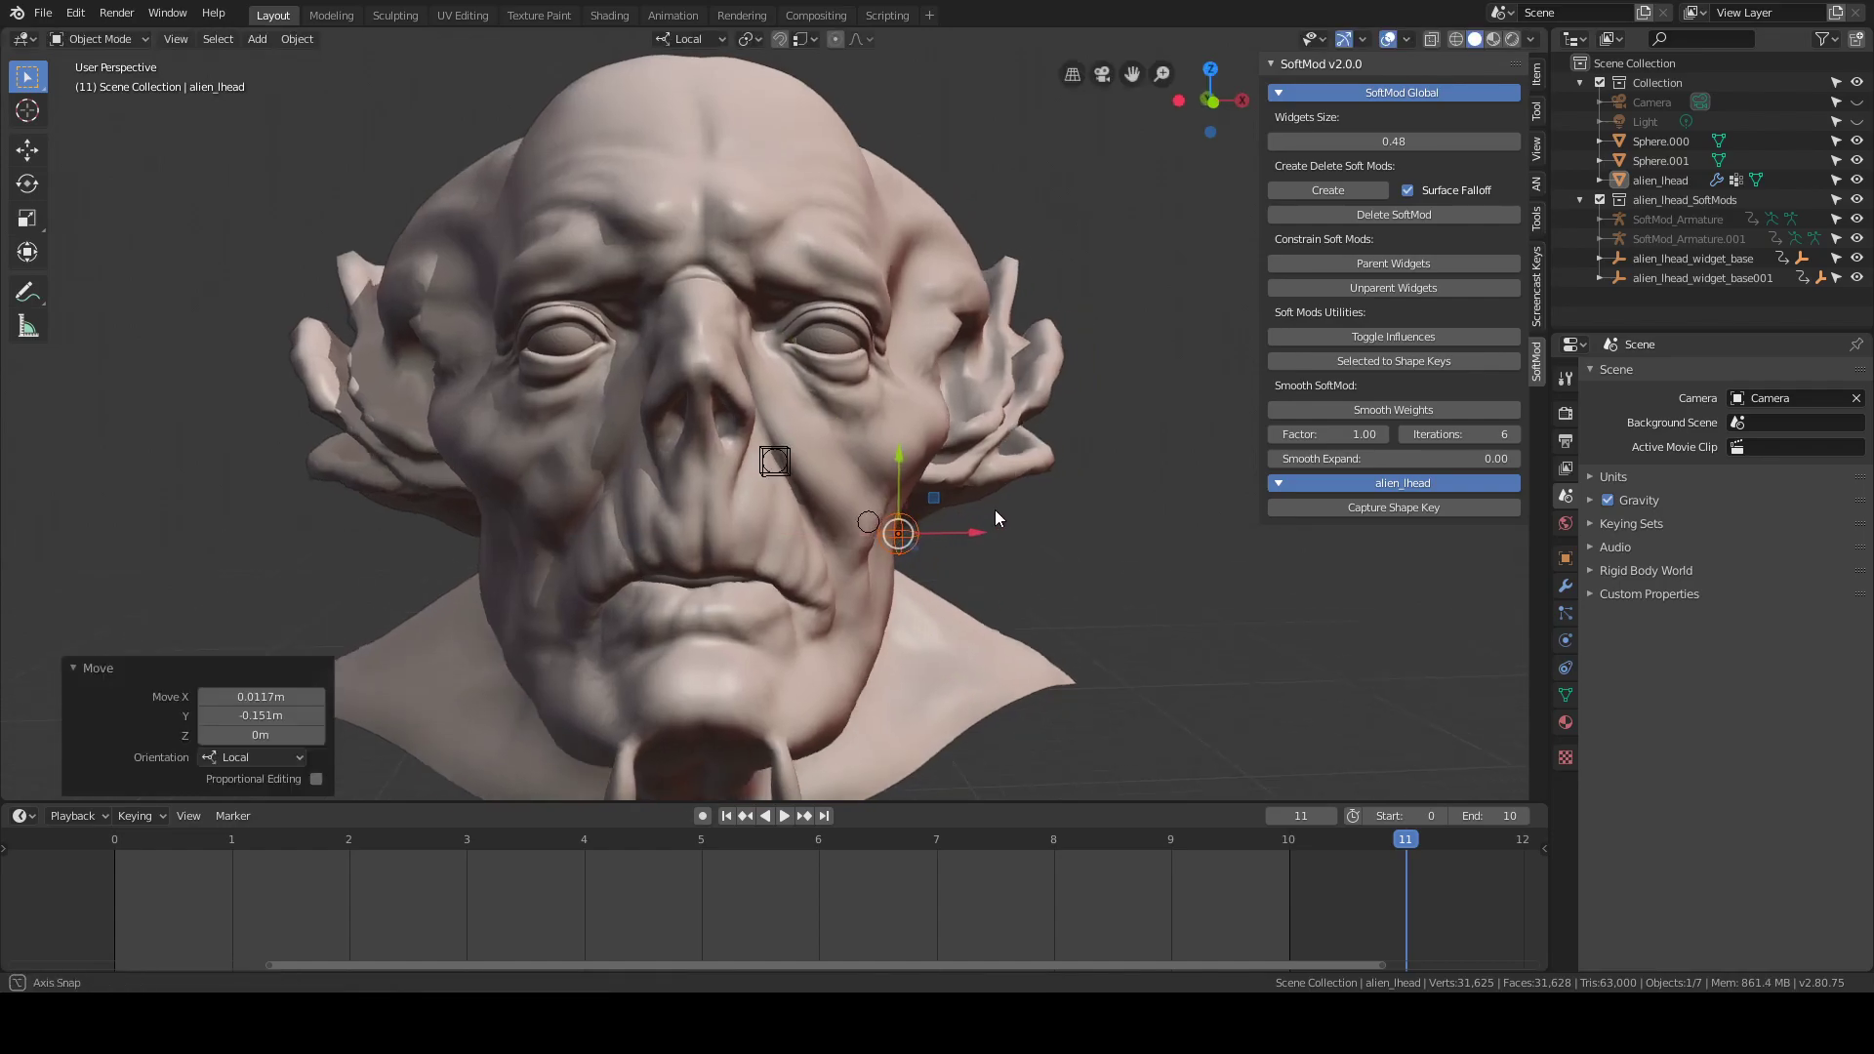
{"action": "mouse_move", "coordinate": [995, 507]}
{"action": "middle_mouse_down"}
{"action": "mouse_move", "coordinate": [878, 500]}
{"action": "mouse_move", "coordinate": [1034, 504]}
{"action": "mouse_move", "coordinate": [992, 507]}
{"action": "middle_mouse_up"}
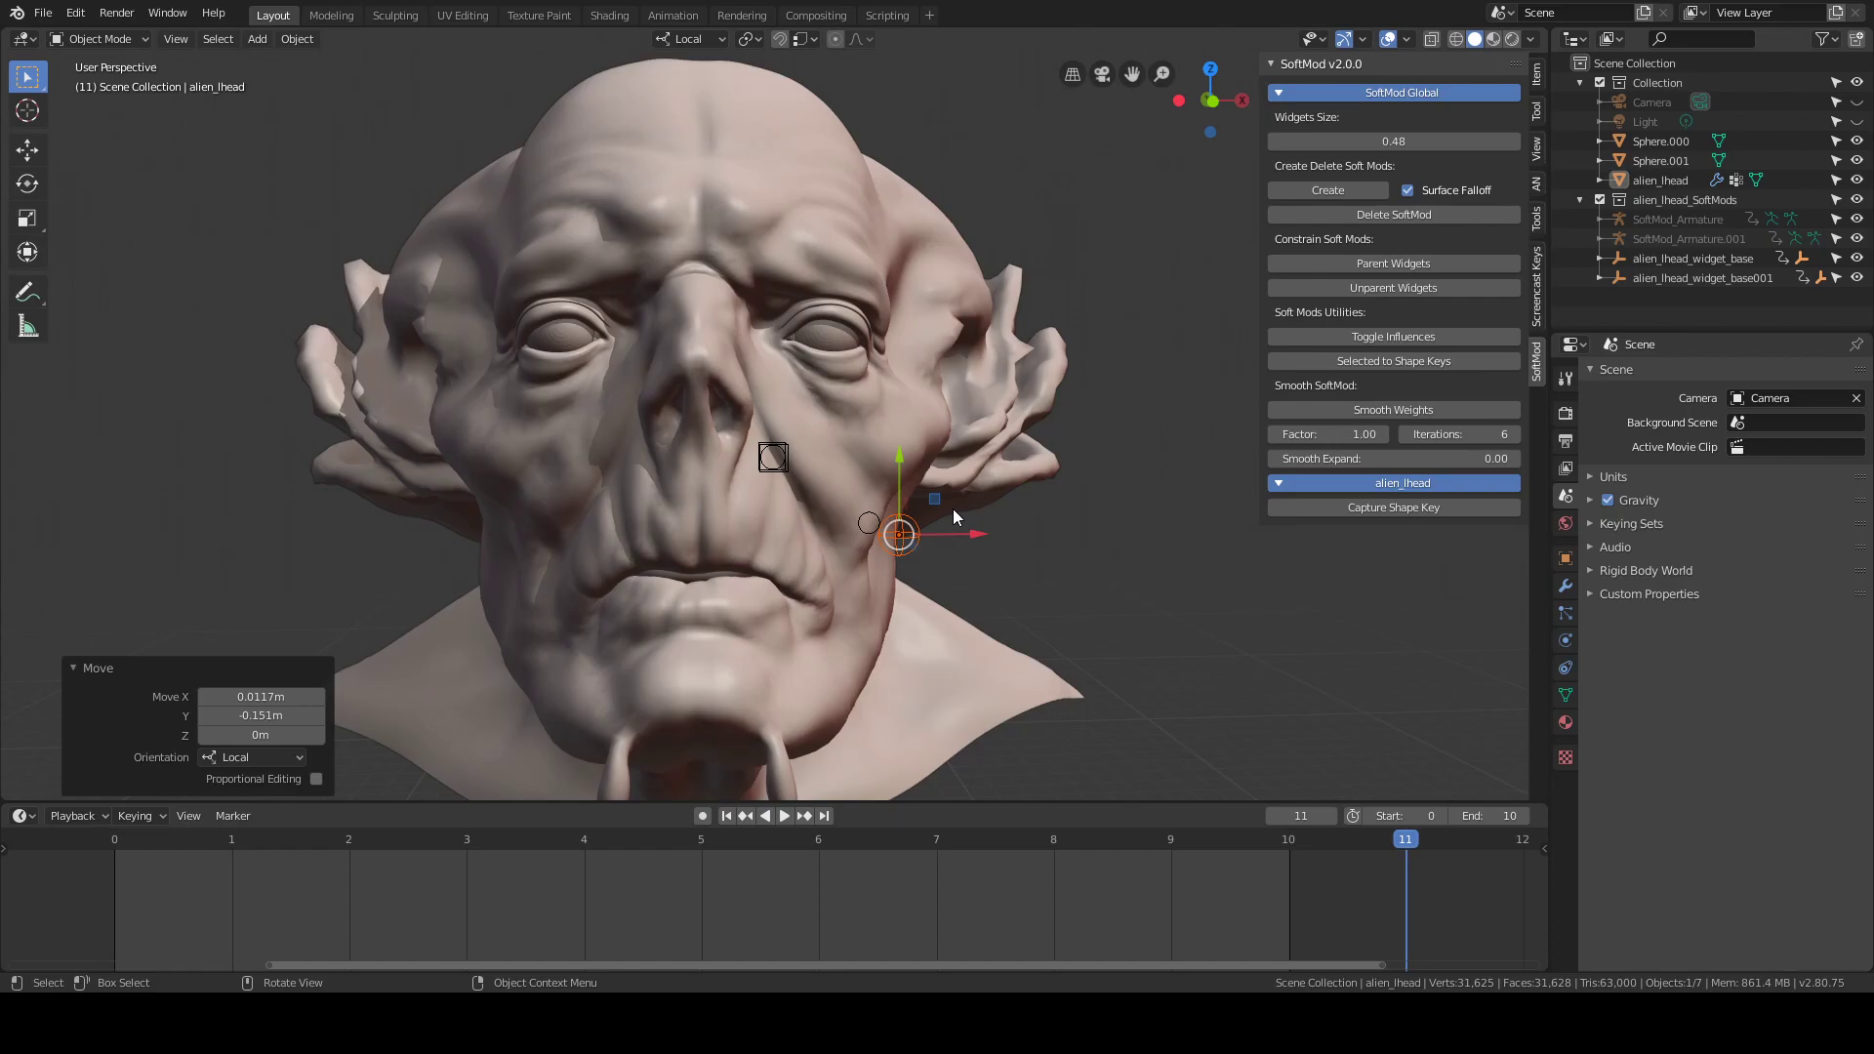
{"action": "key", "text": "Delete"}
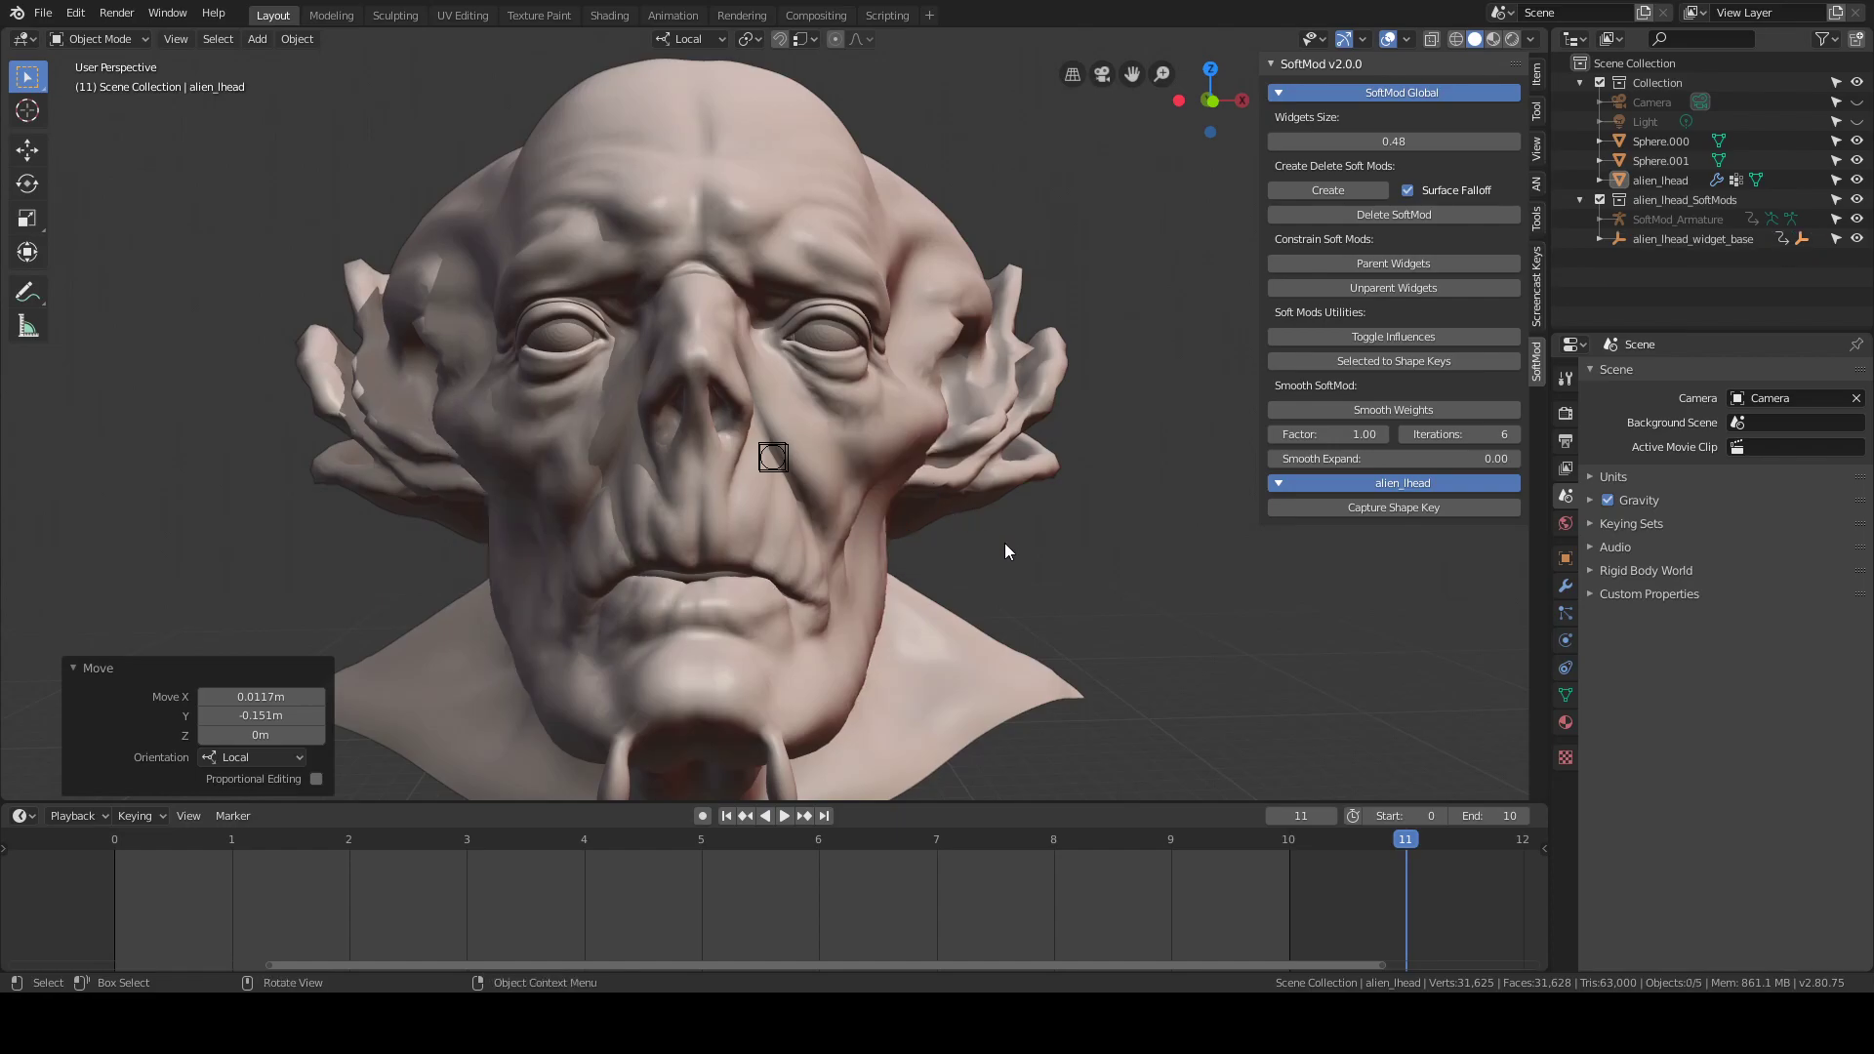
{"action": "middle_click_drag", "start_coordinate": [1005, 543], "coordinate": [876, 529]}
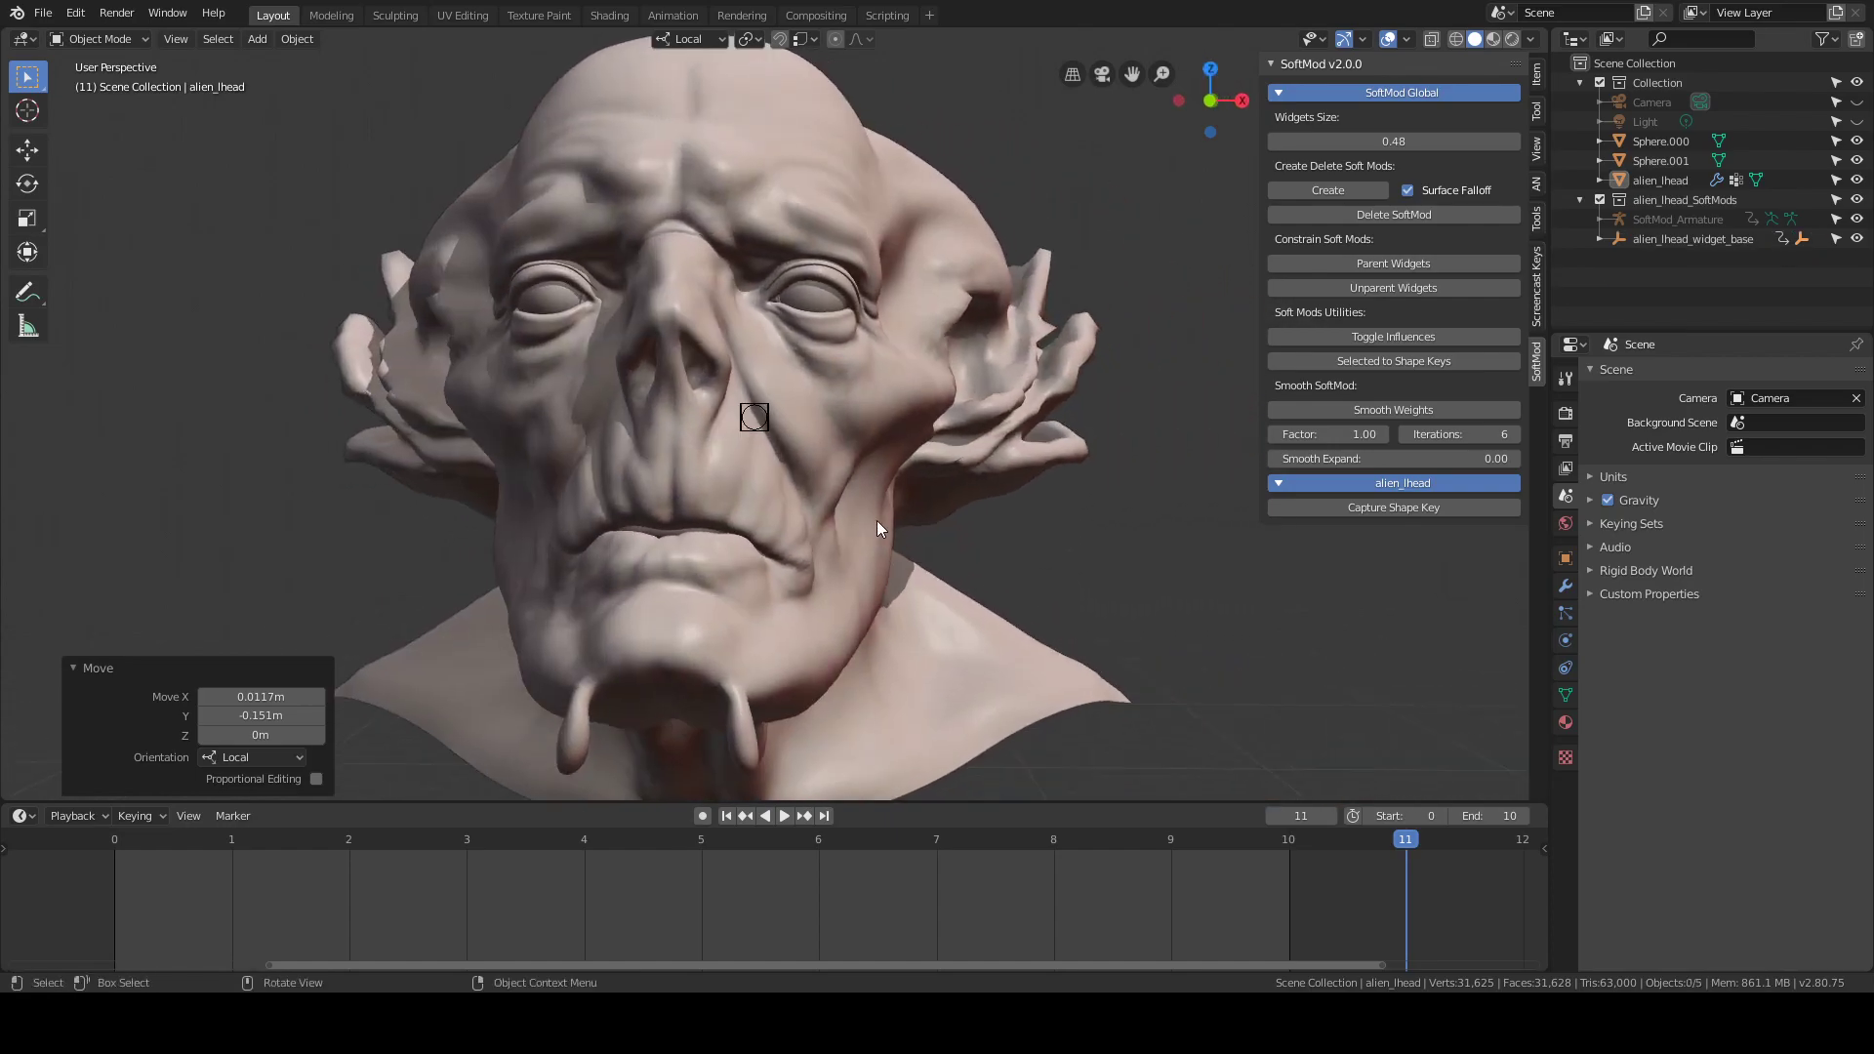
Move the softmod widget beside the nose about 0.154 m in X and 0.18 m in Z, locking its Y axis
{"action": "left_click", "coordinate": [763, 404]}
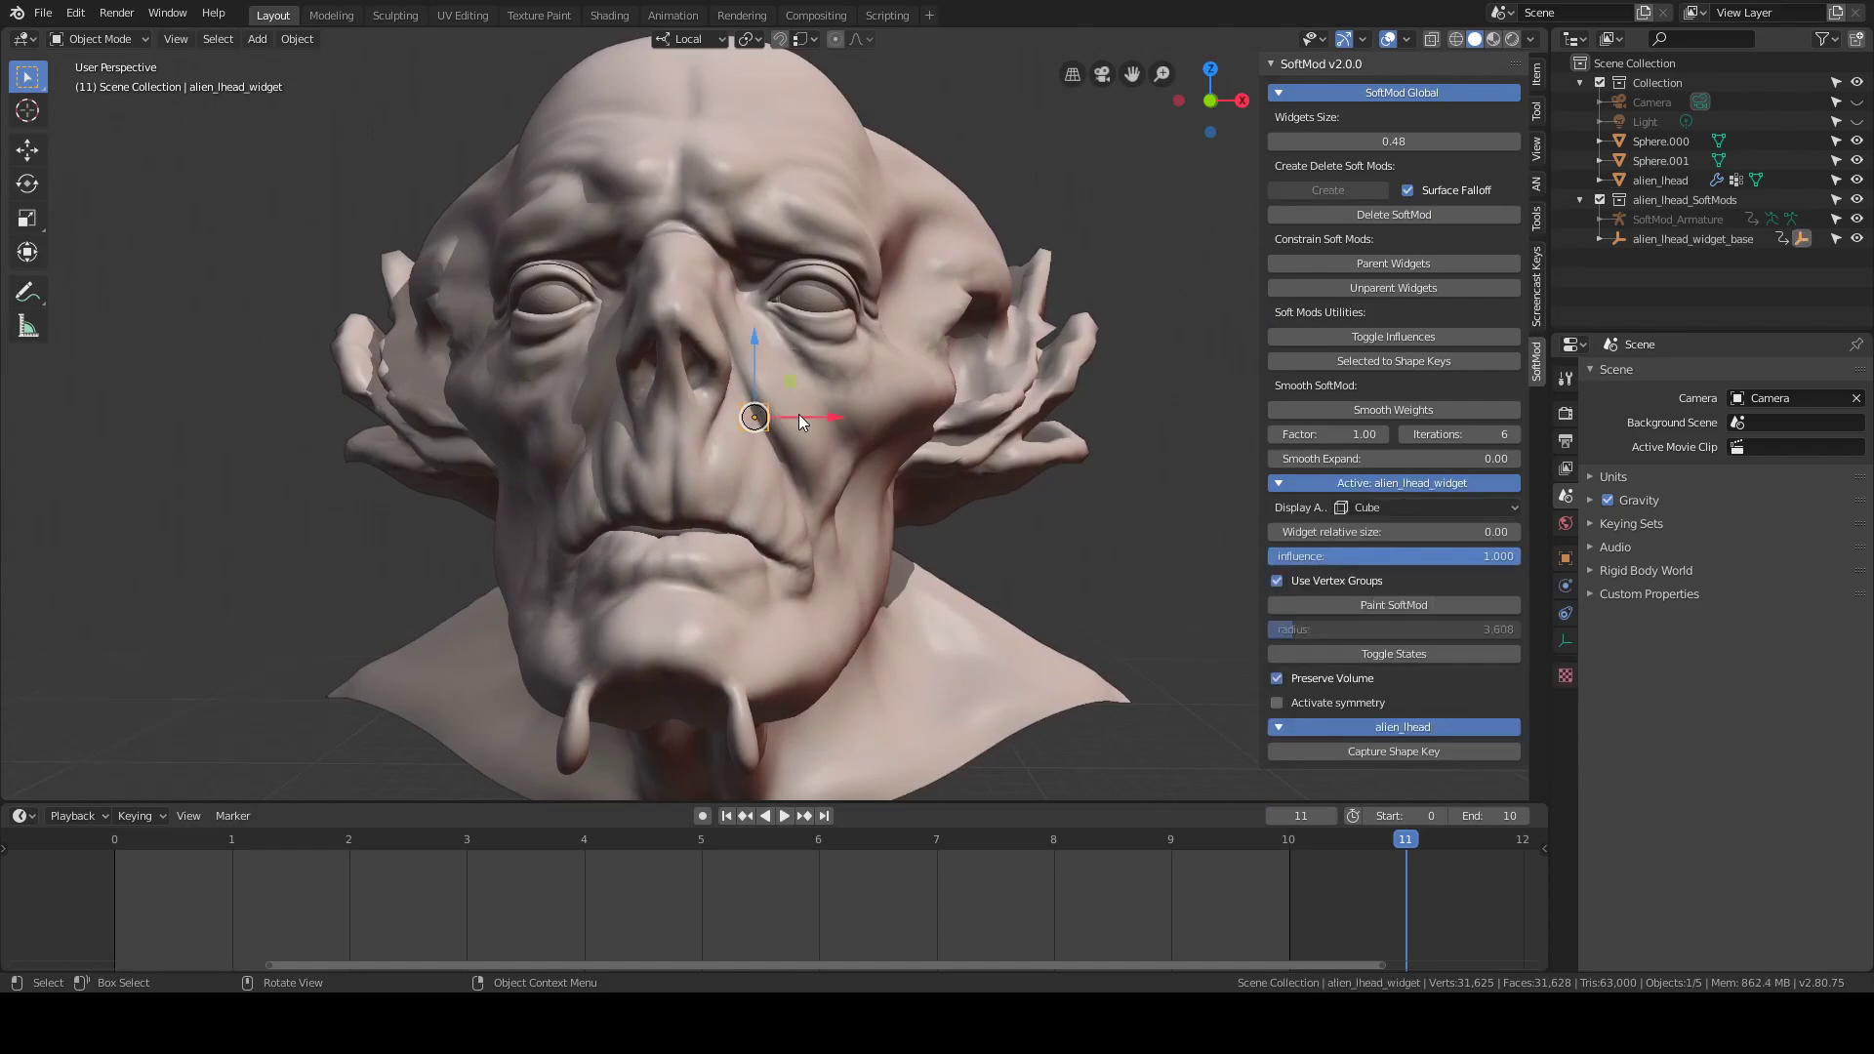
{"action": "key", "text": "g"}
{"action": "key", "text": "shift+y"}
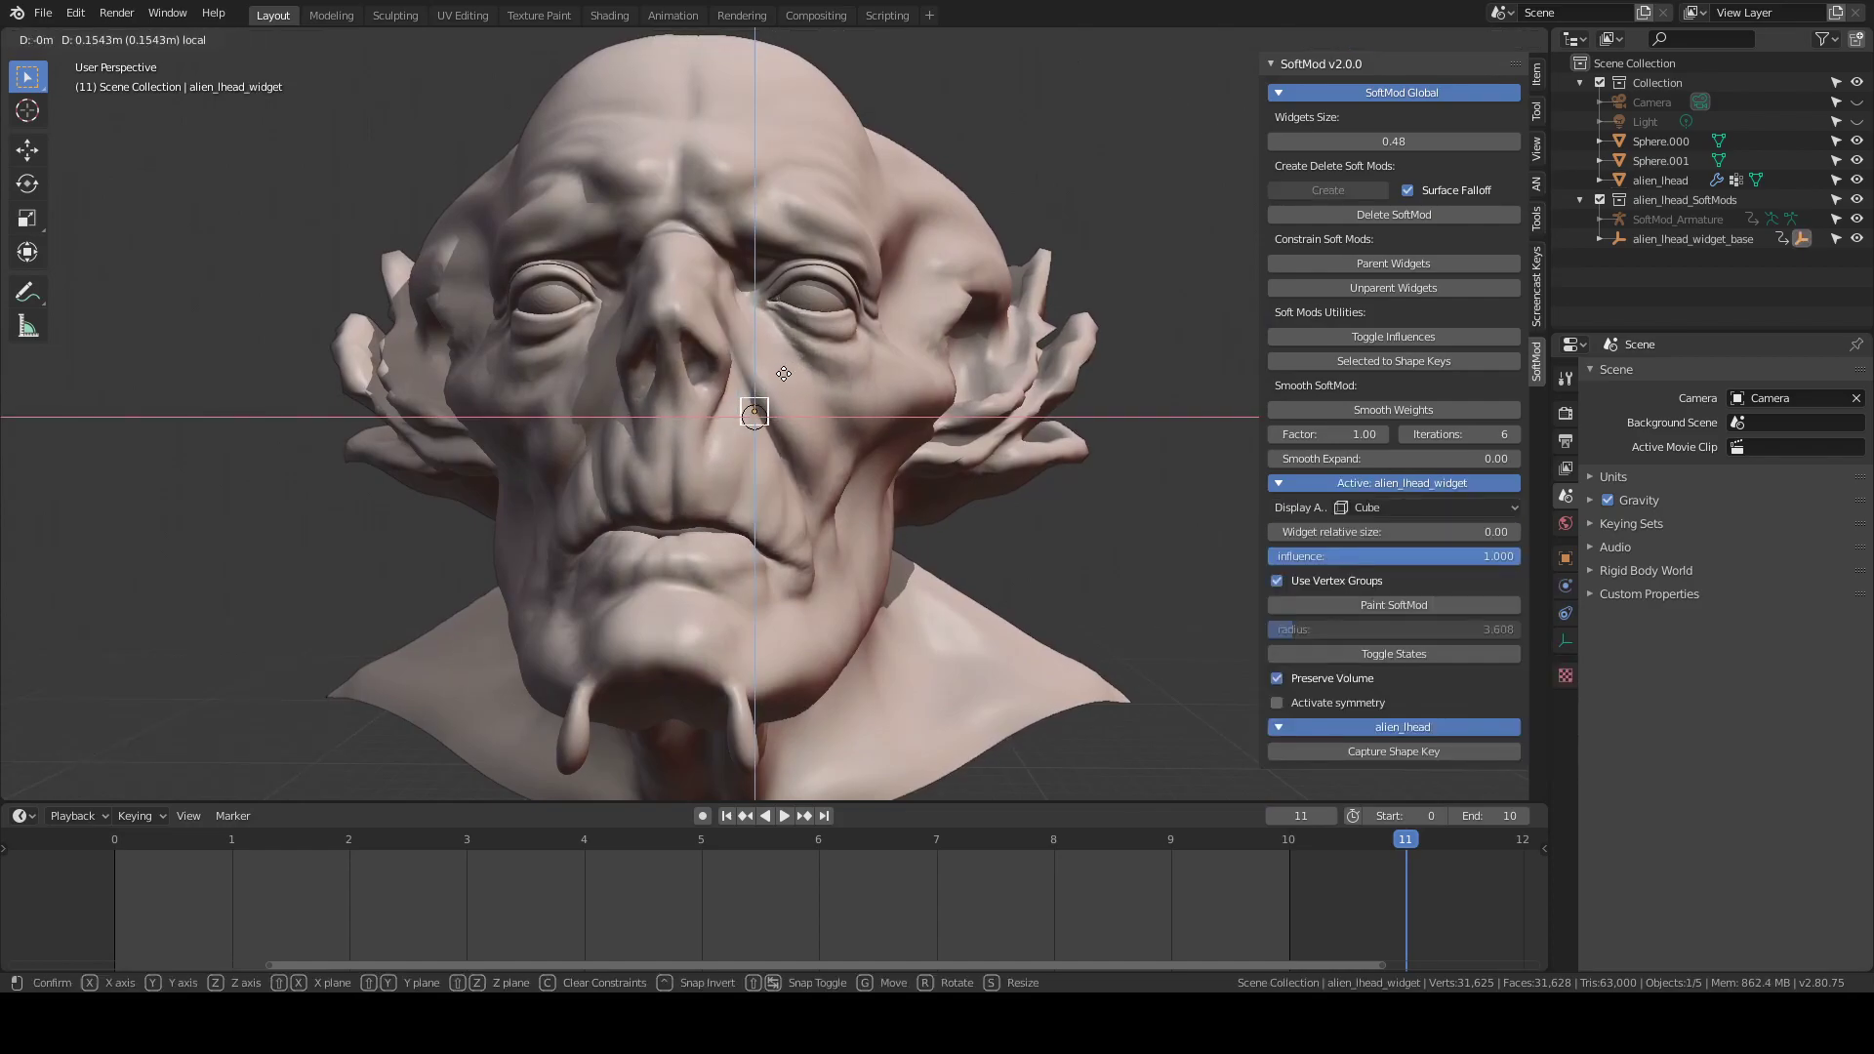
{"action": "left_click", "coordinate": [799, 363]}
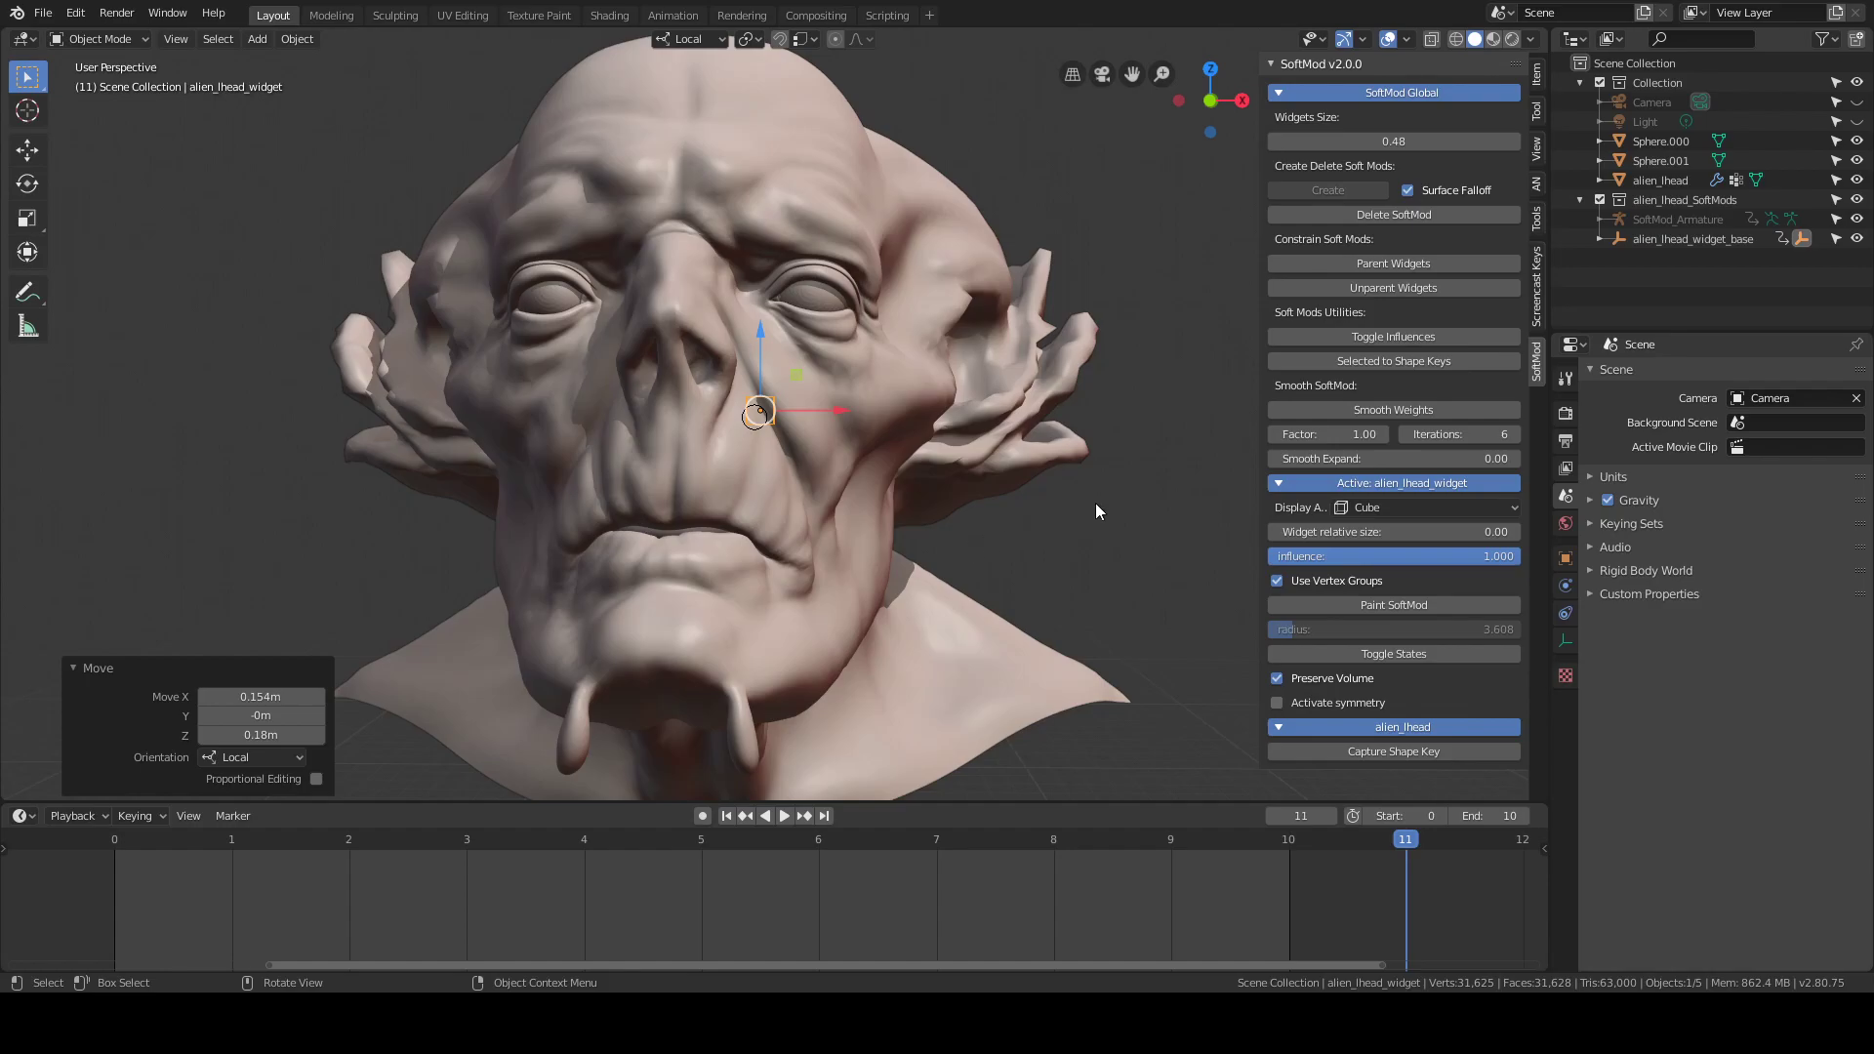
Move the widget beside the nose a further 0.469 m or so in X and -0.278 m in Z
{"action": "mouse_move", "coordinate": [943, 511]}
{"action": "middle_mouse_down"}
{"action": "mouse_move", "coordinate": [863, 529]}
{"action": "mouse_move", "coordinate": [976, 512]}
{"action": "mouse_move", "coordinate": [950, 528]}
{"action": "middle_mouse_up"}
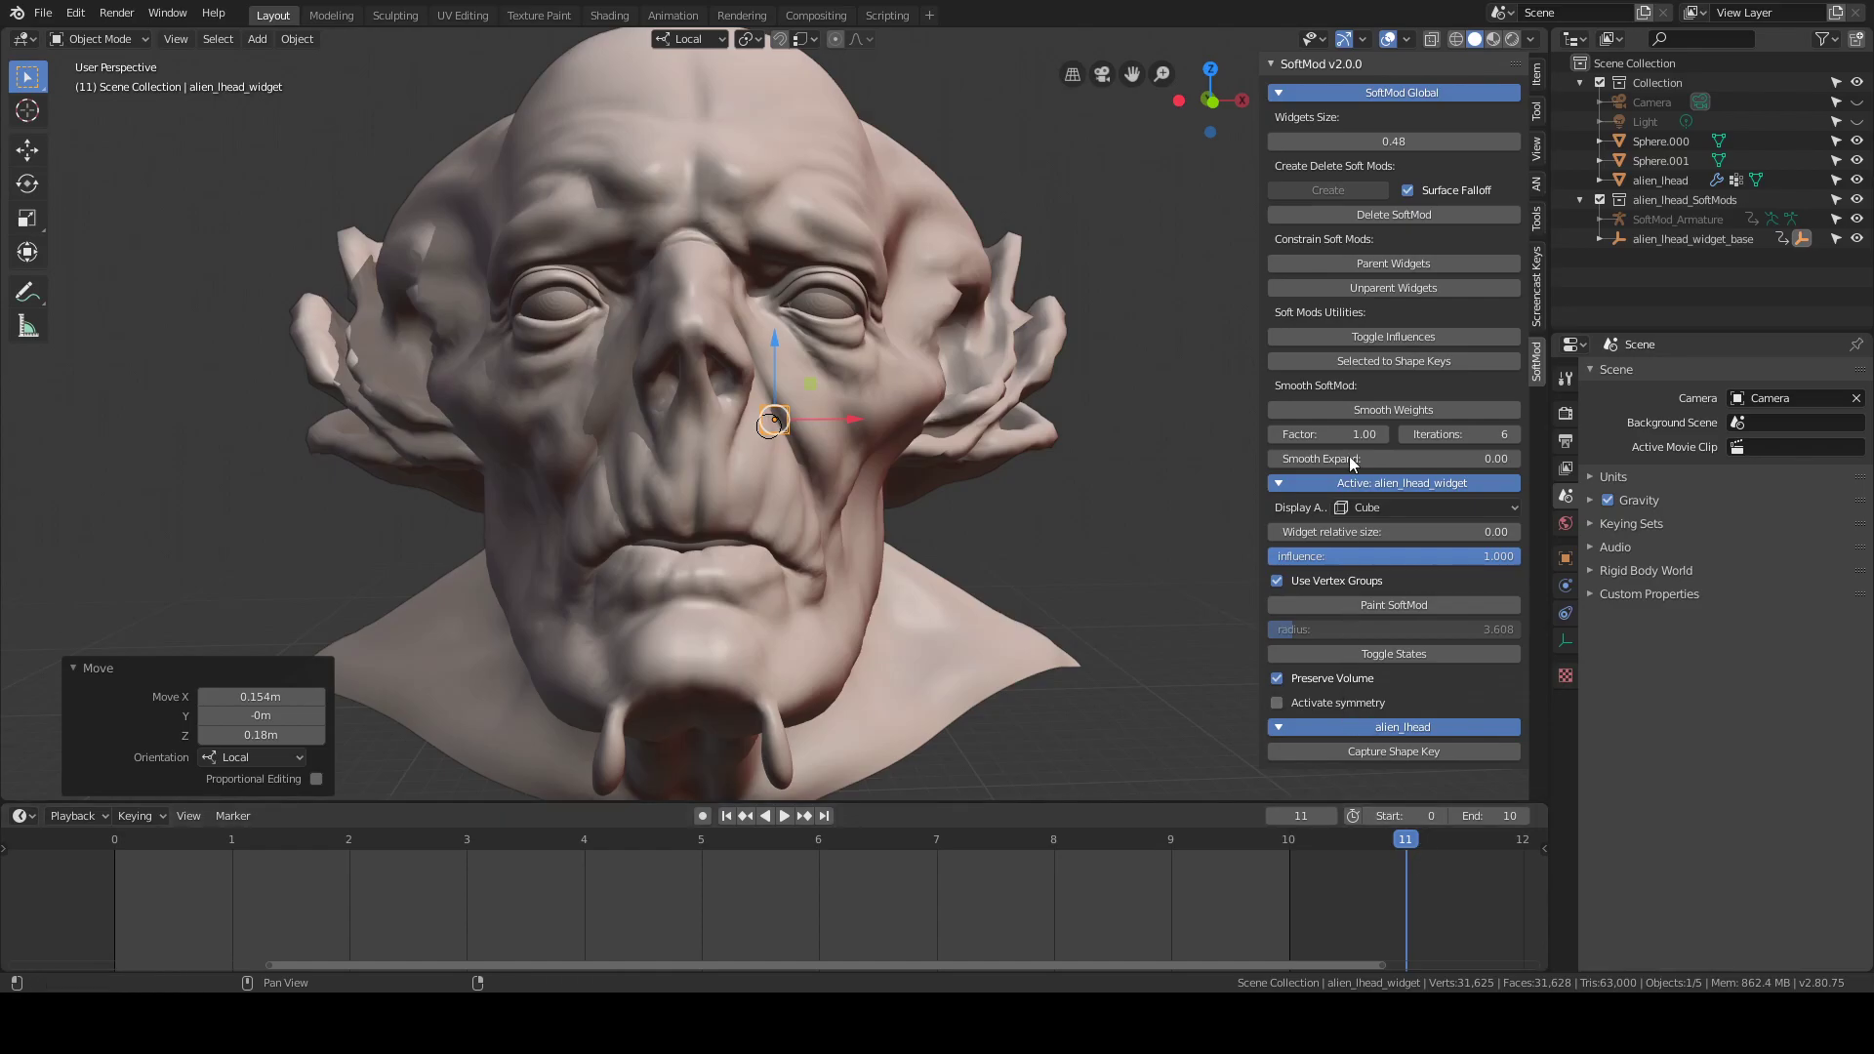
{"action": "middle_click_drag", "start_coordinate": [1177, 412], "coordinate": [987, 466]}
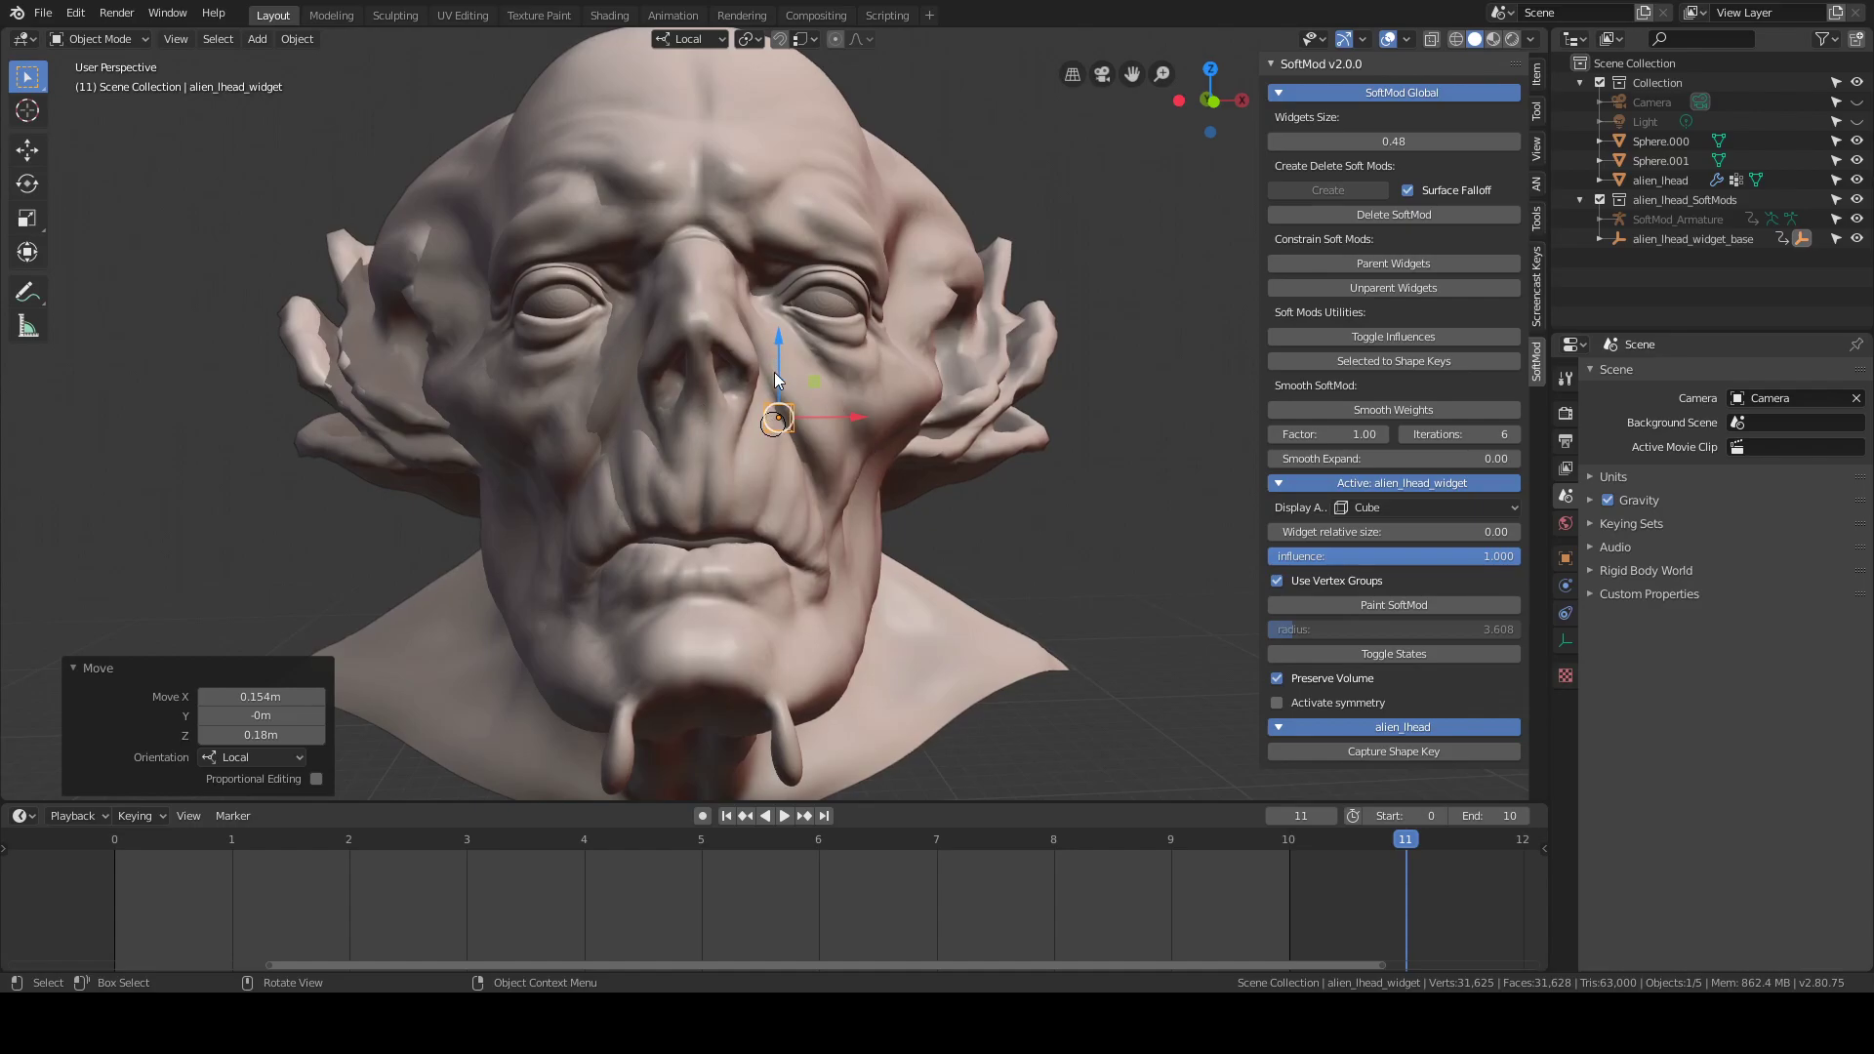
{"action": "middle_click_drag", "start_coordinate": [774, 420], "coordinate": [894, 484]}
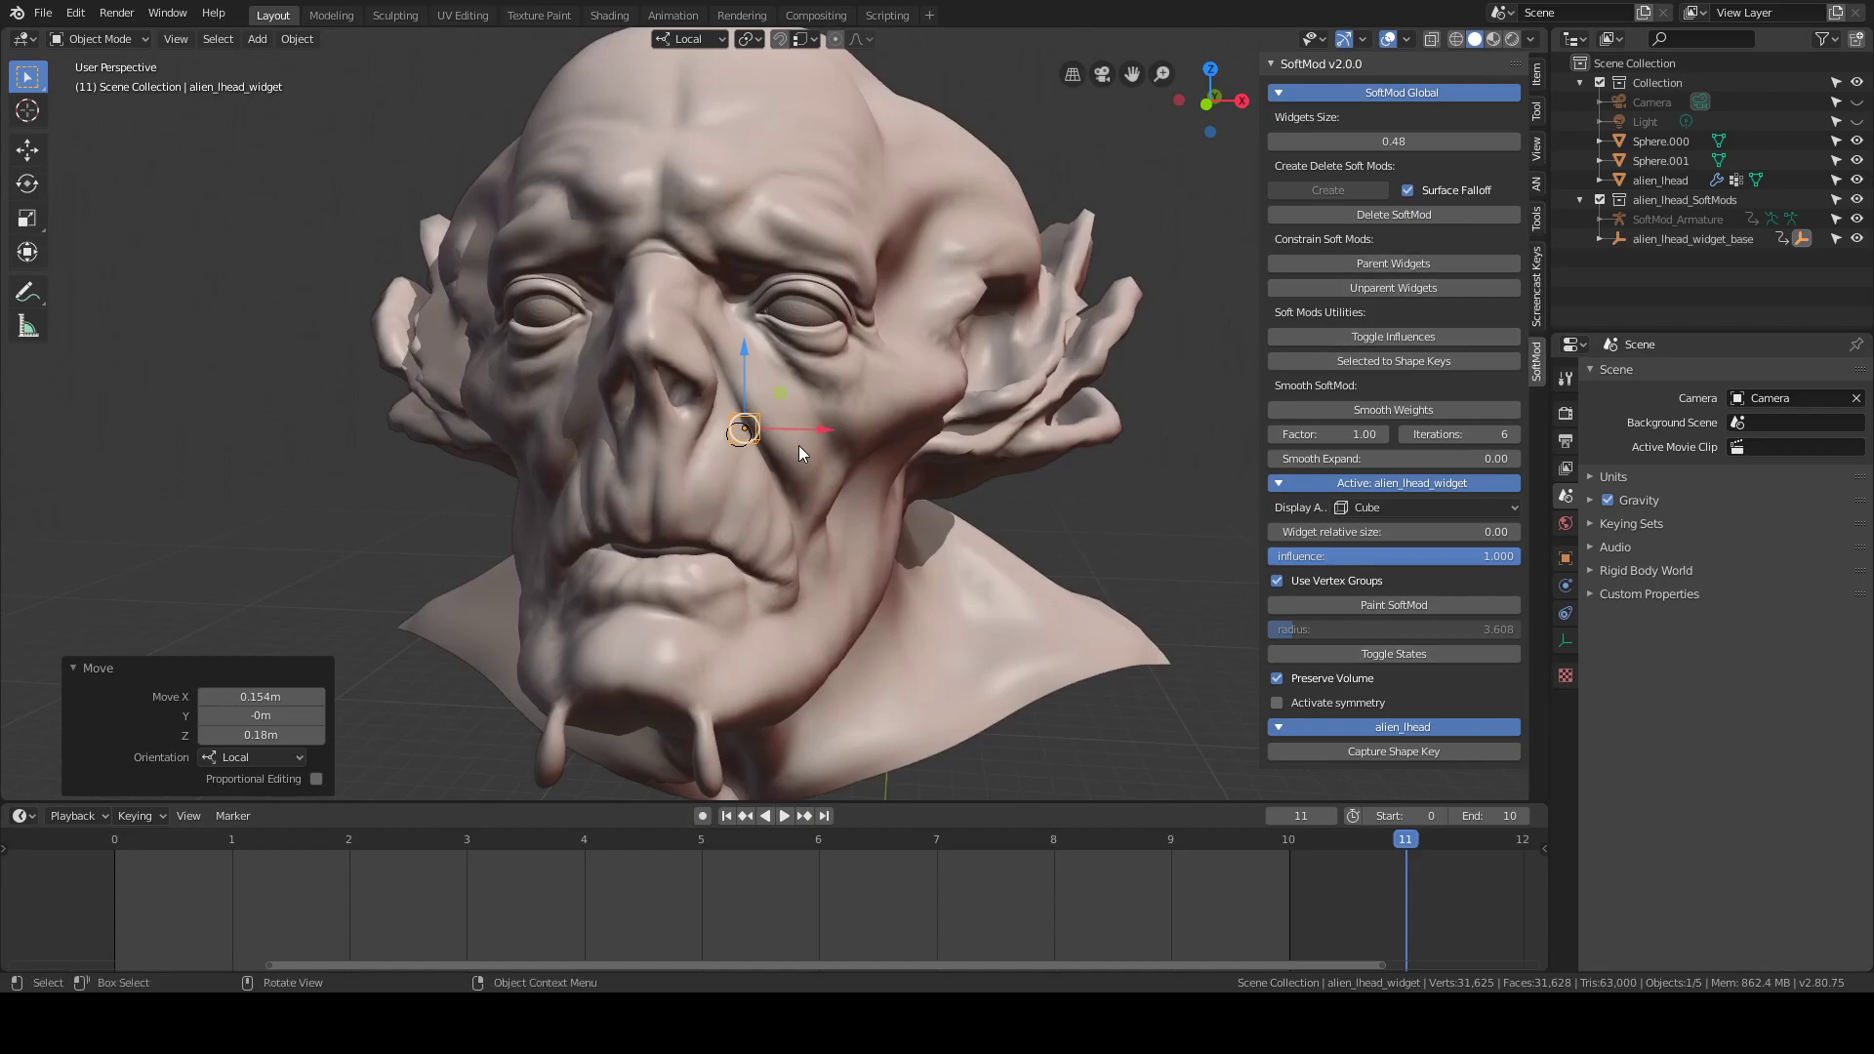
{"action": "mouse_move", "coordinate": [778, 389]}
{"action": "left_mouse_down"}
{"action": "mouse_move", "coordinate": [767, 401]}
{"action": "mouse_move", "coordinate": [795, 400]}
{"action": "left_mouse_up"}
Convert the softmod widget beside the nose into a shape key and select the alien head mesh
{"action": "middle_click_drag", "start_coordinate": [1226, 439], "coordinate": [1145, 471]}
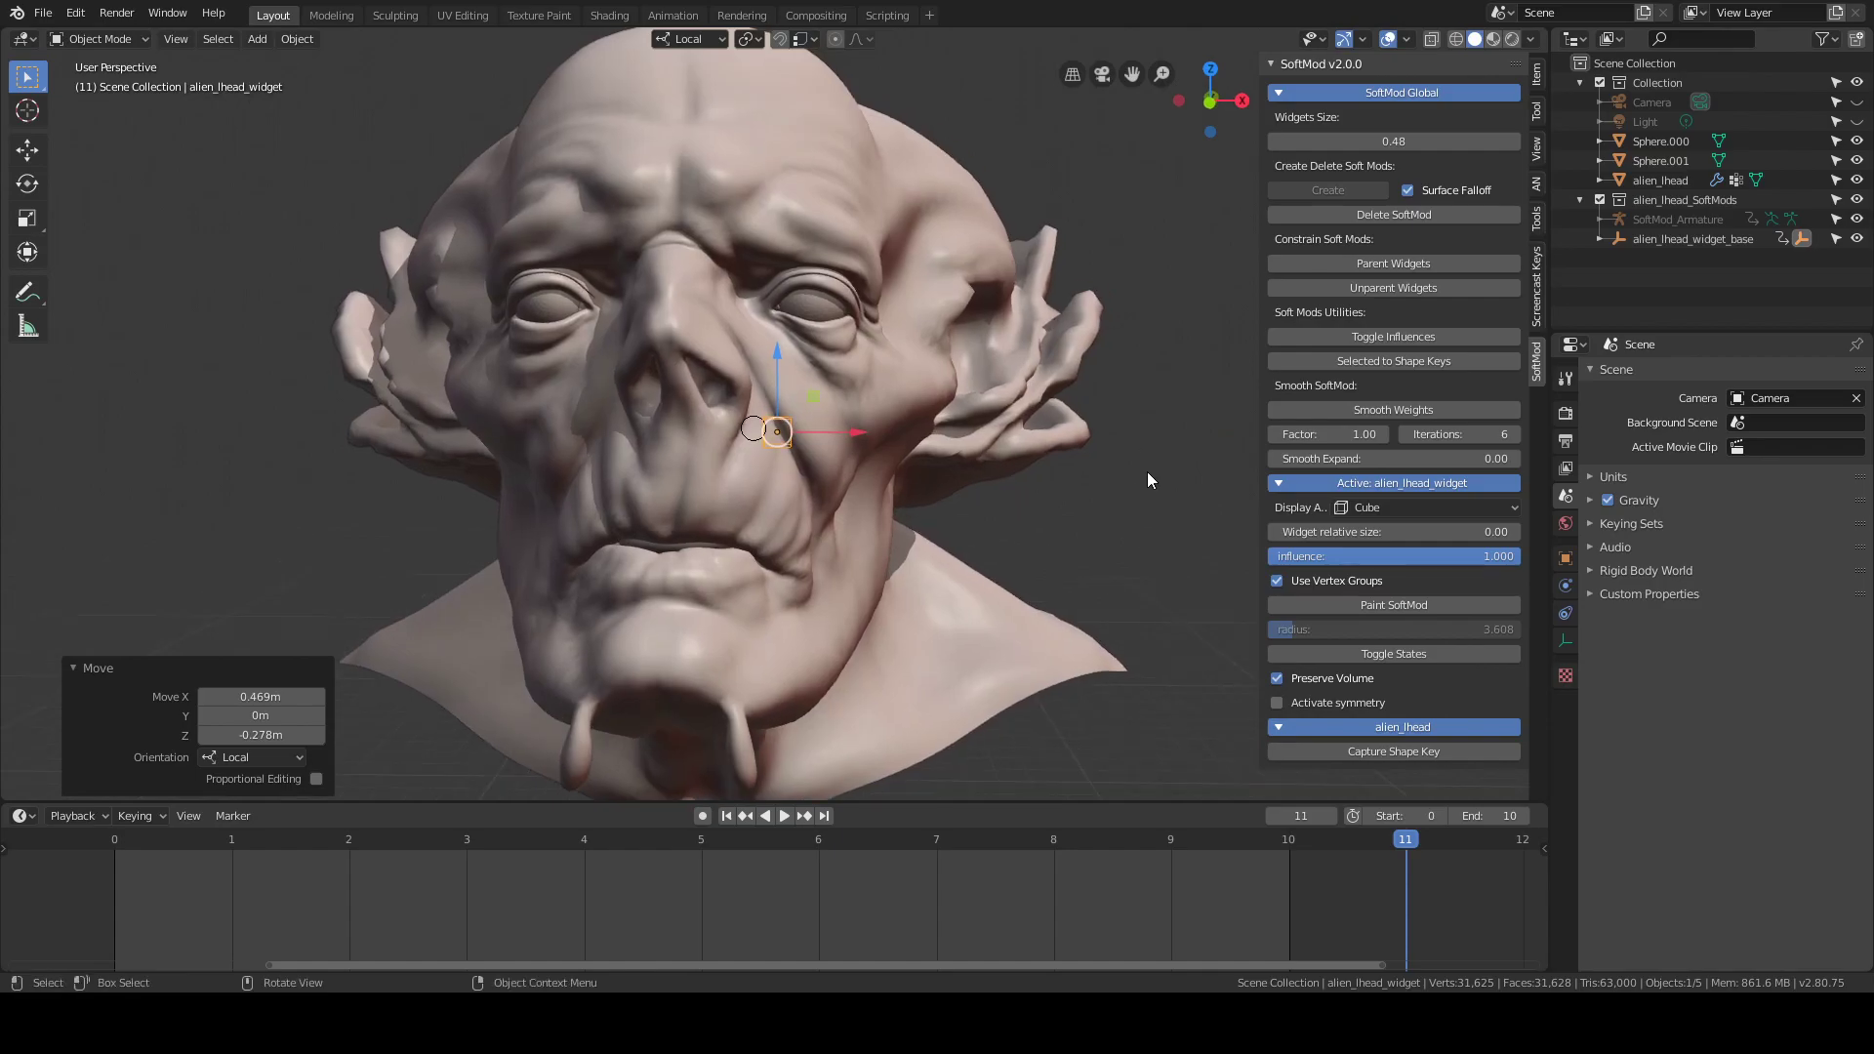
{"action": "left_click", "coordinate": [1376, 361]}
{"action": "middle_click_drag", "start_coordinate": [1200, 441], "coordinate": [786, 621]}
{"action": "left_click", "coordinate": [872, 573]}
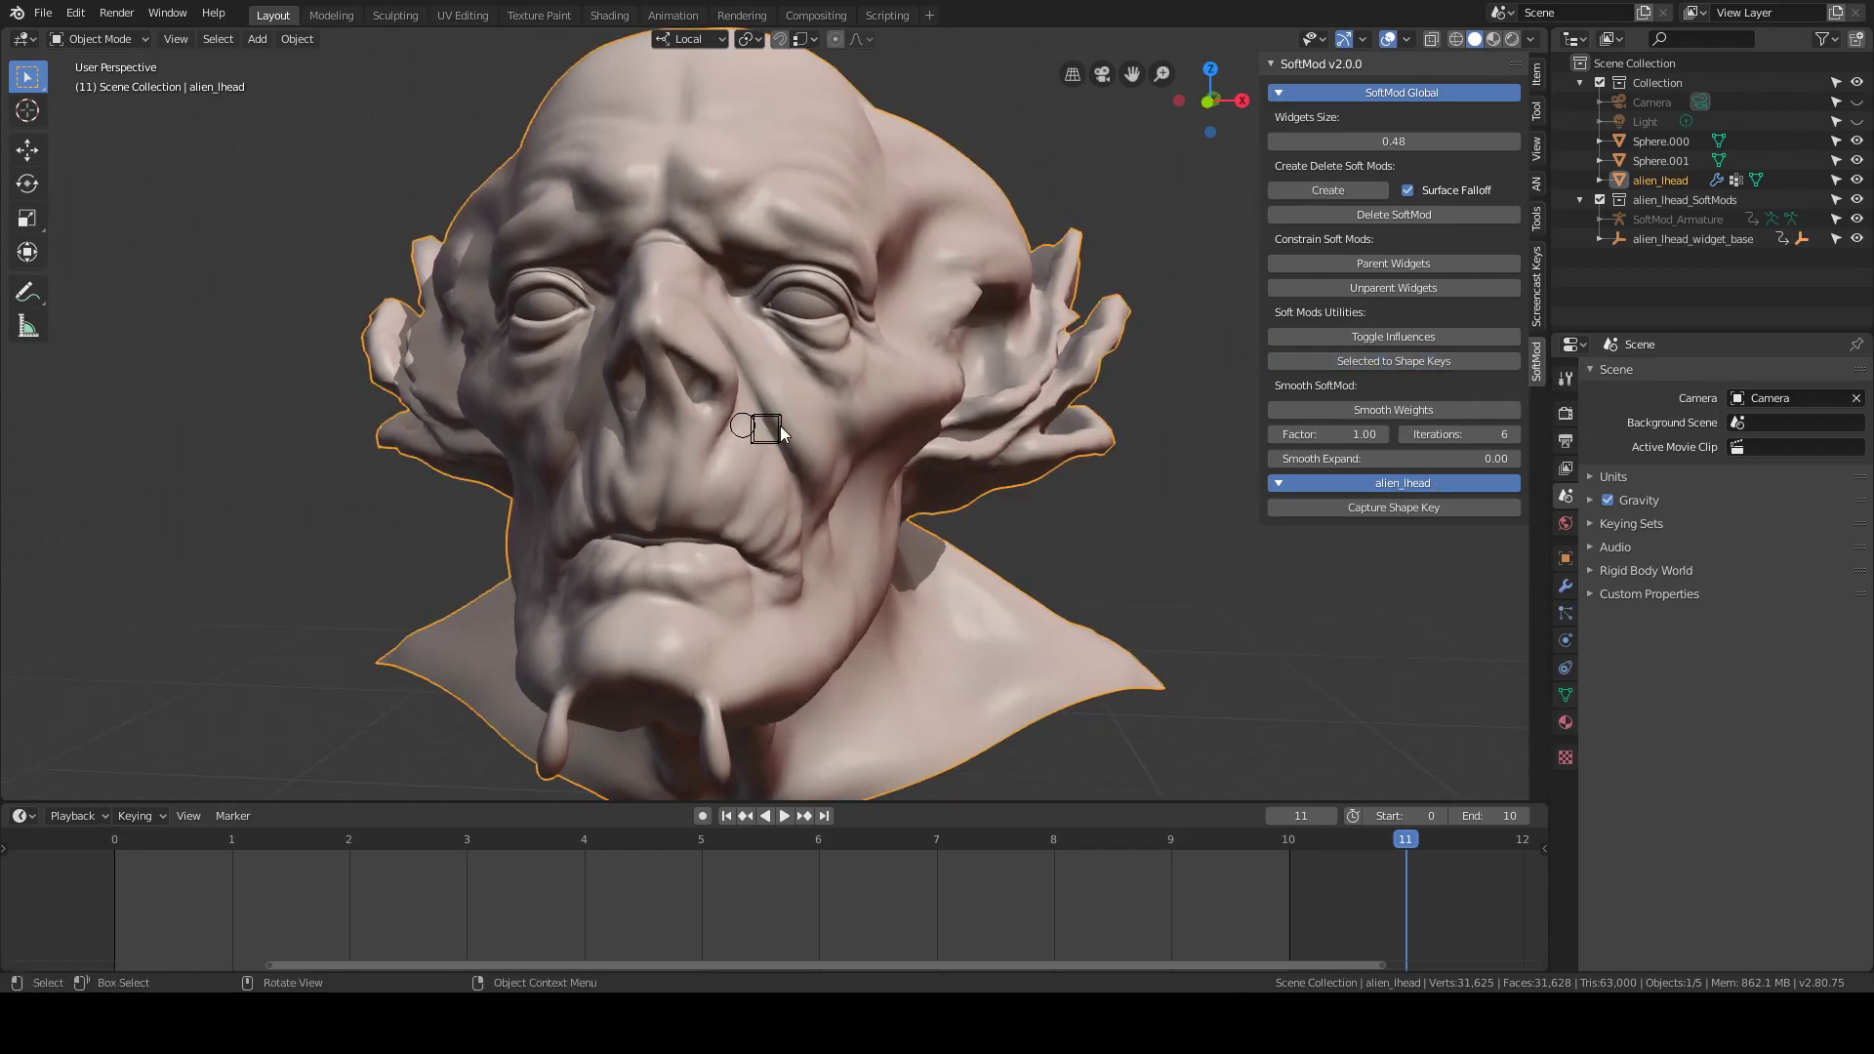
Toggle off the influence of the softmod beside the nose and reselect the alien head mesh
{"action": "left_click", "coordinate": [780, 428]}
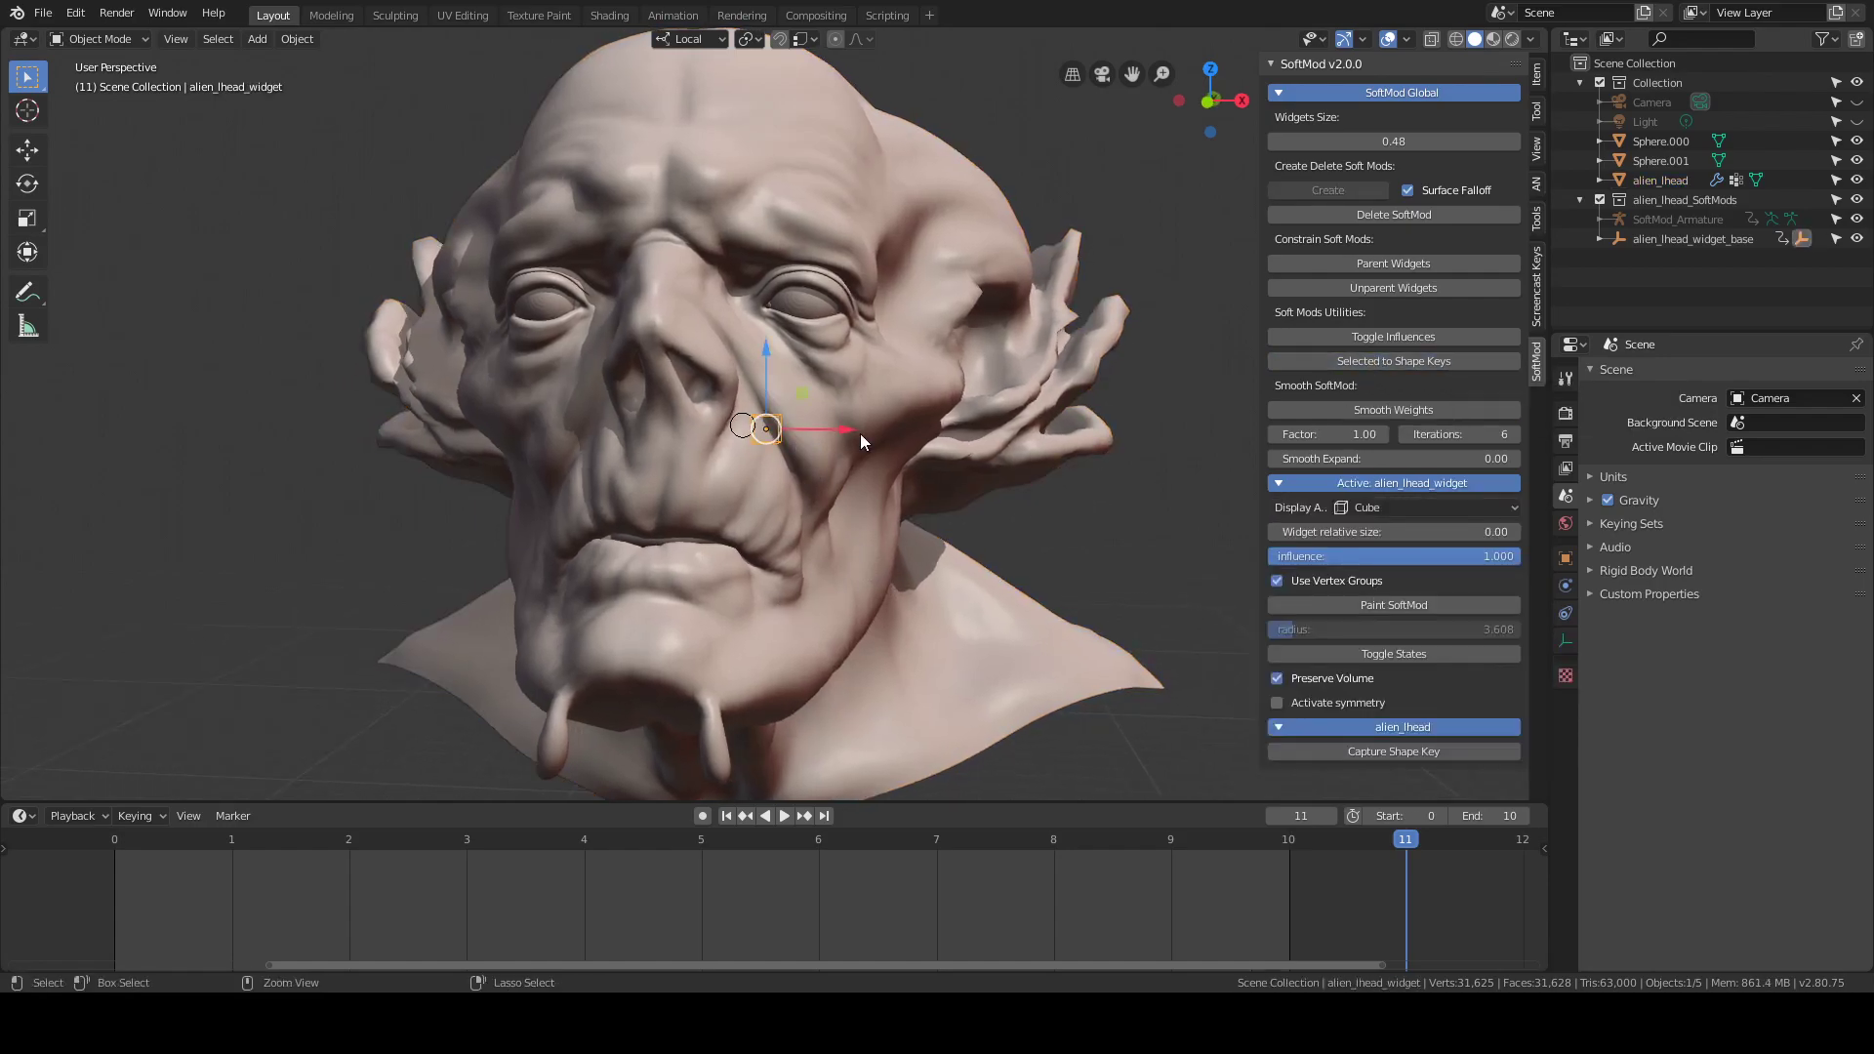
{"action": "left_click", "coordinate": [1389, 336]}
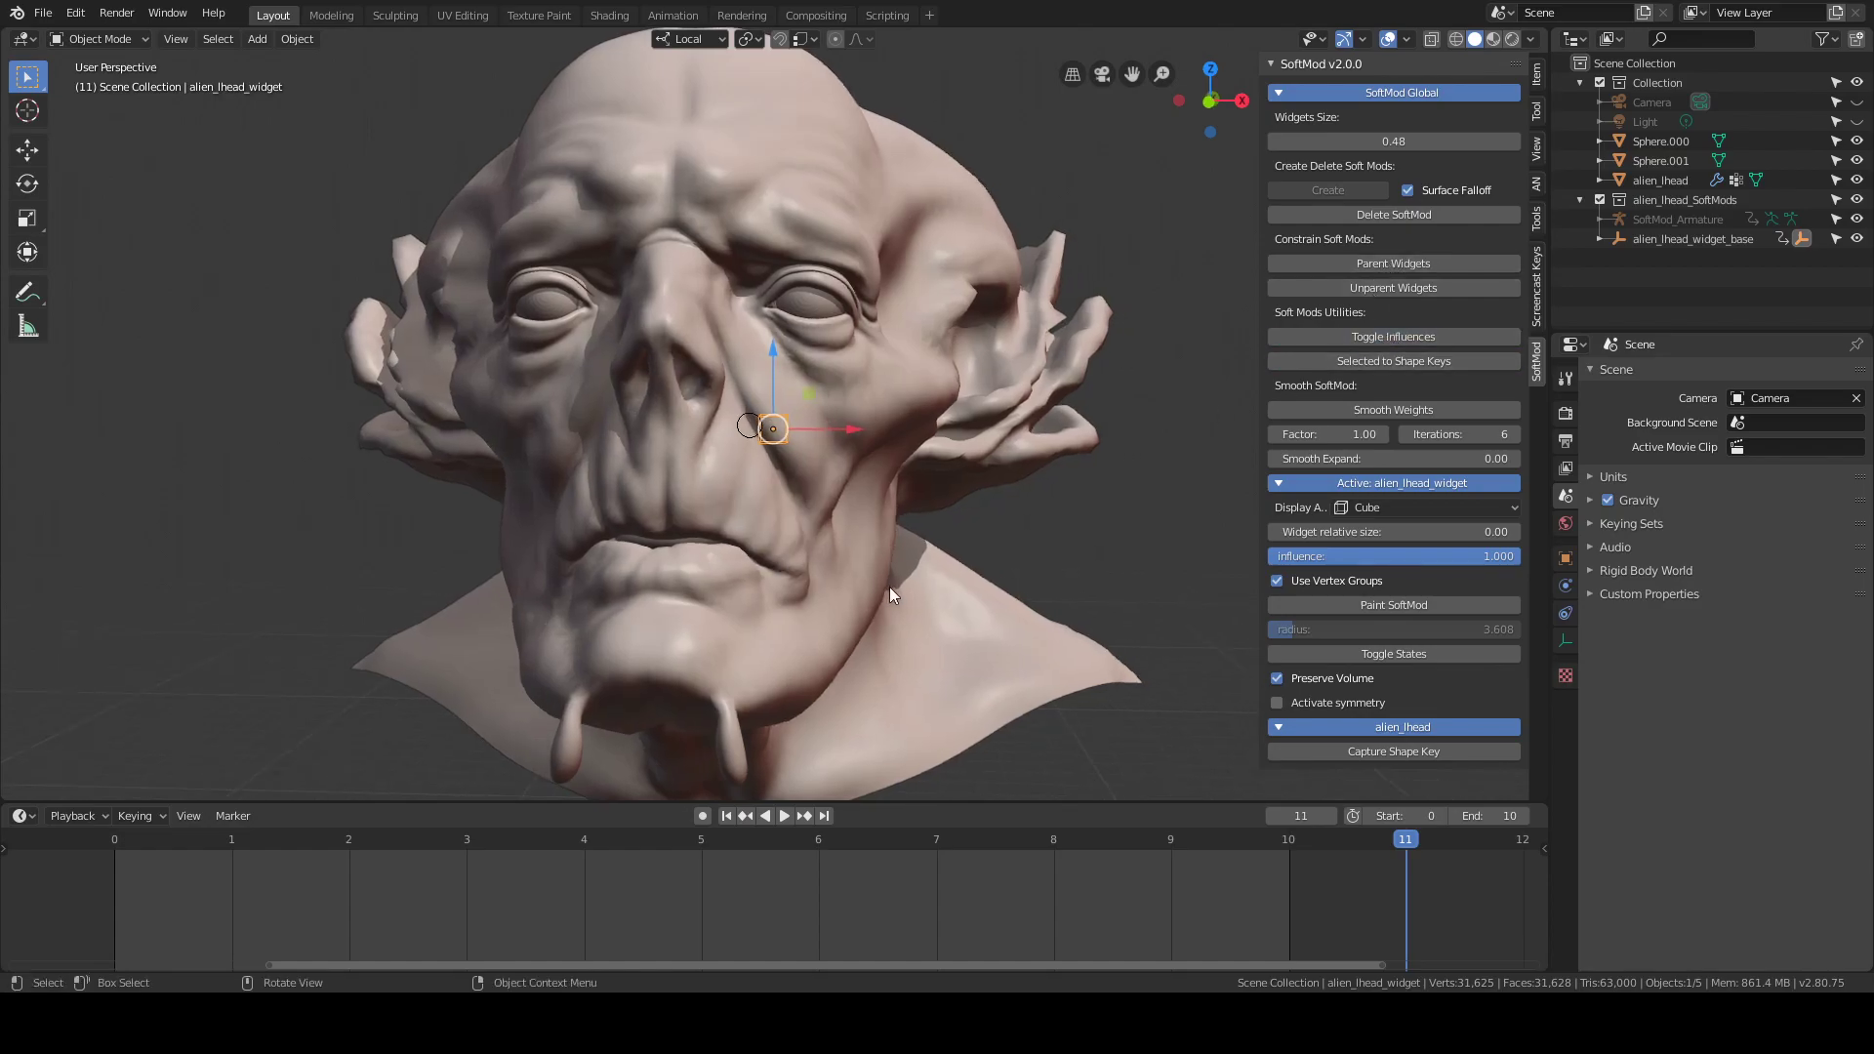
{"action": "left_click", "coordinate": [890, 592]}
Try out the alien_lhead_softMod shape key's value on the head and delete that shape key
{"action": "left_click", "coordinate": [1566, 695]}
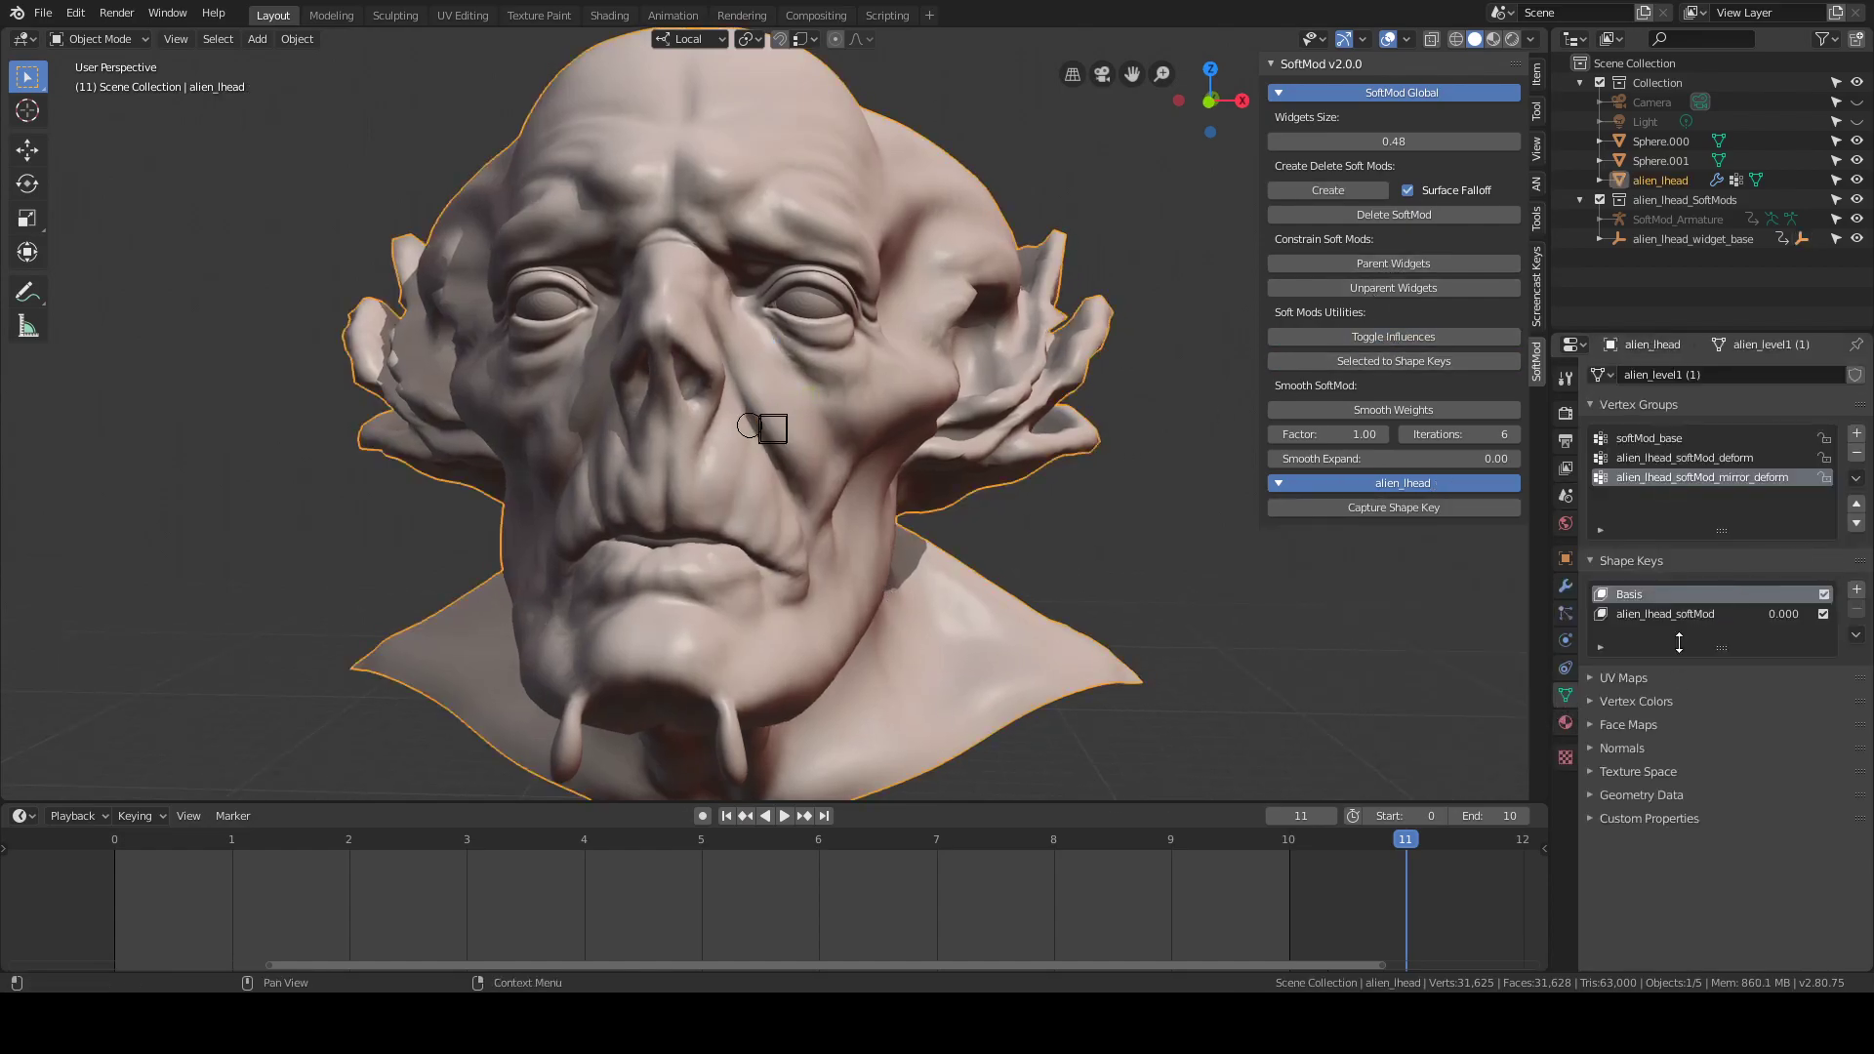
{"action": "left_click", "coordinate": [1665, 613]}
{"action": "mouse_move", "coordinate": [1718, 738]}
{"action": "left_mouse_down"}
{"action": "mouse_move", "coordinate": [1844, 736]}
{"action": "mouse_move", "coordinate": [1716, 736]}
{"action": "left_mouse_up"}
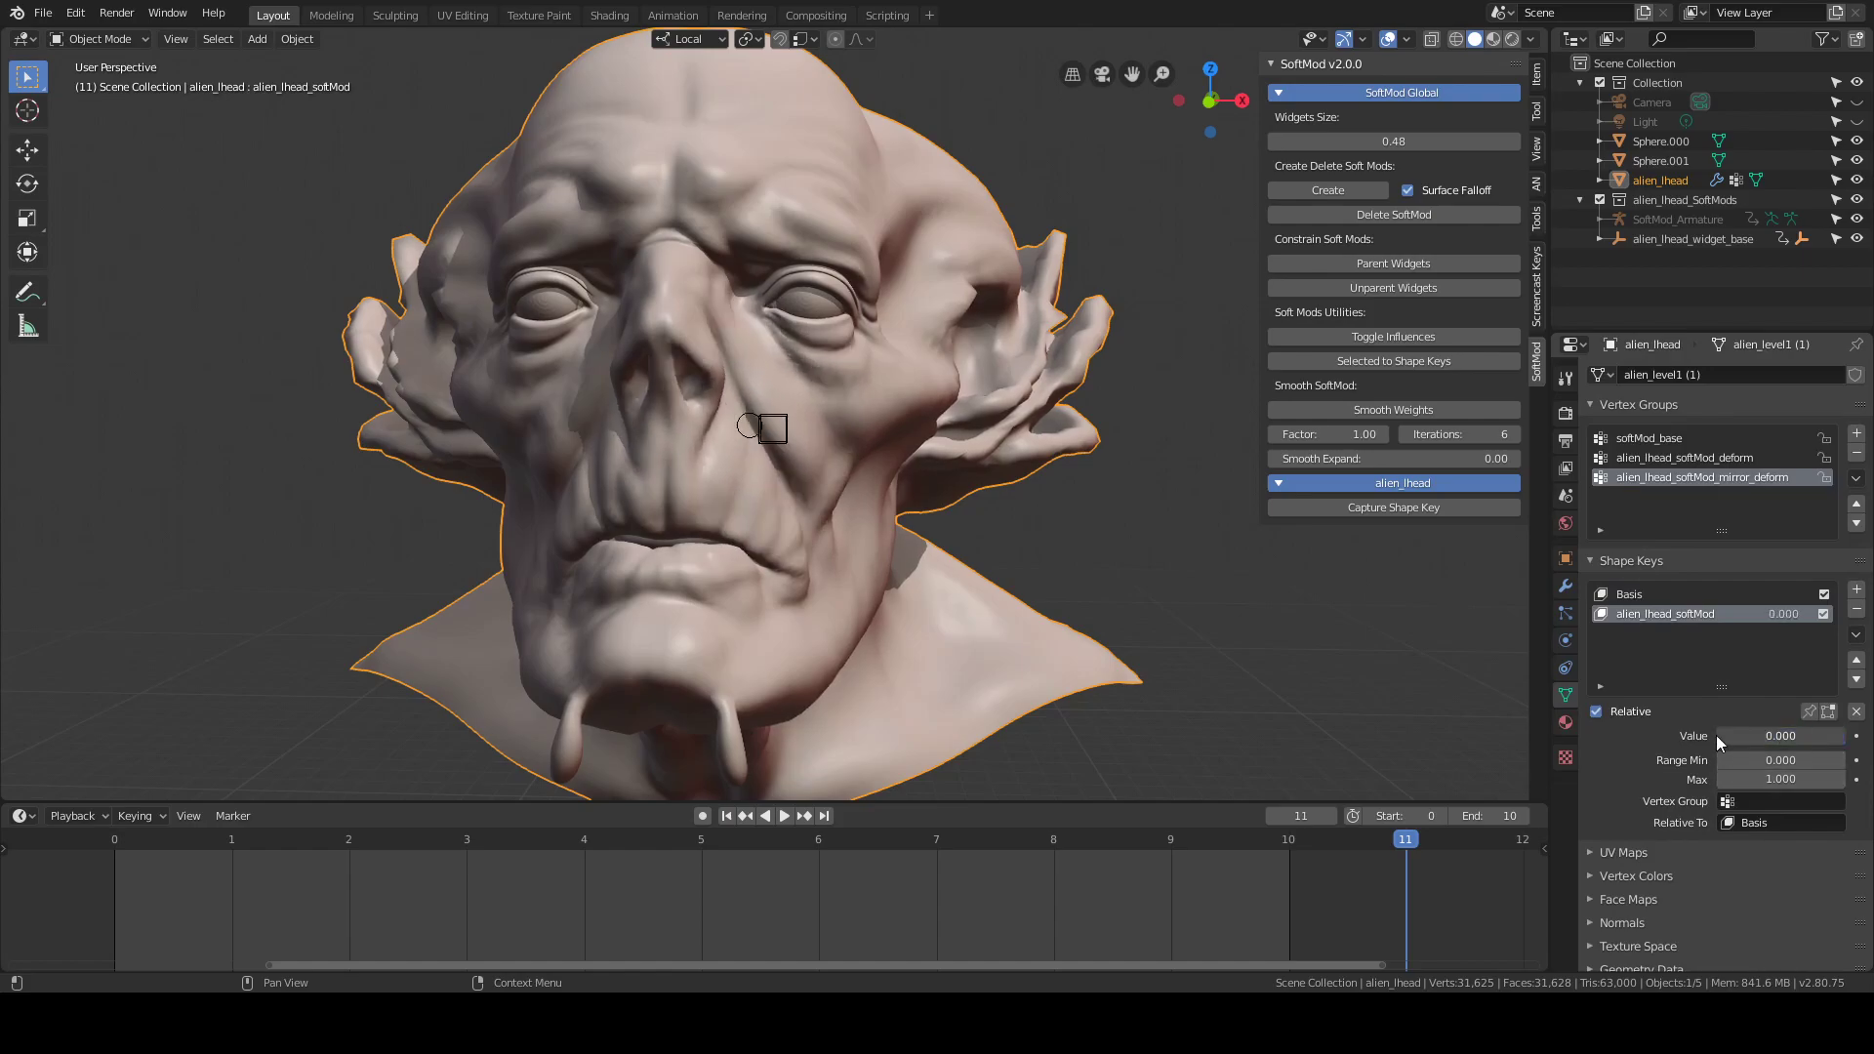
{"action": "left_click", "coordinate": [1856, 609]}
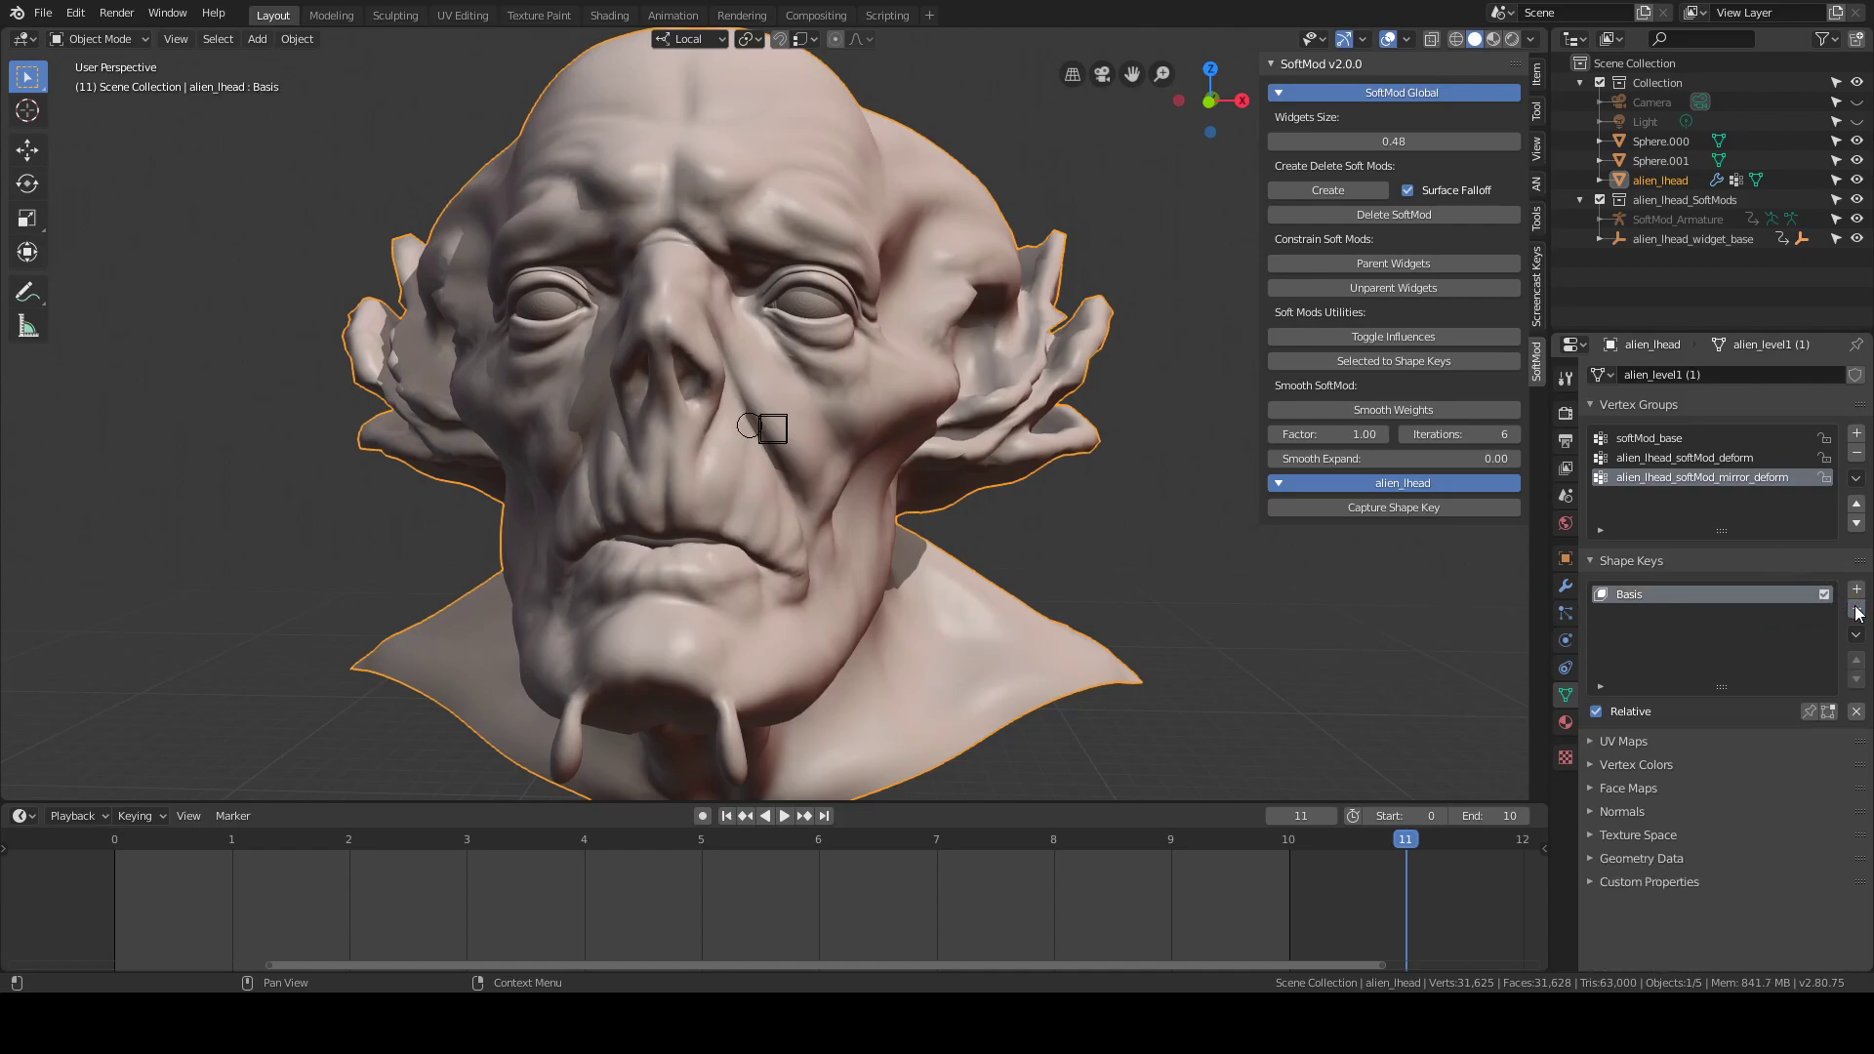
Move the widget beside the nose about 0.515 m in X and -0.0239 m in Z with Y locked, and toggle its influence back on
{"action": "scroll", "coordinate": [970, 555], "scroll_direction": "up", "scroll_amount": 2}
{"action": "middle_click_drag", "start_coordinate": [974, 564], "coordinate": [867, 611]}
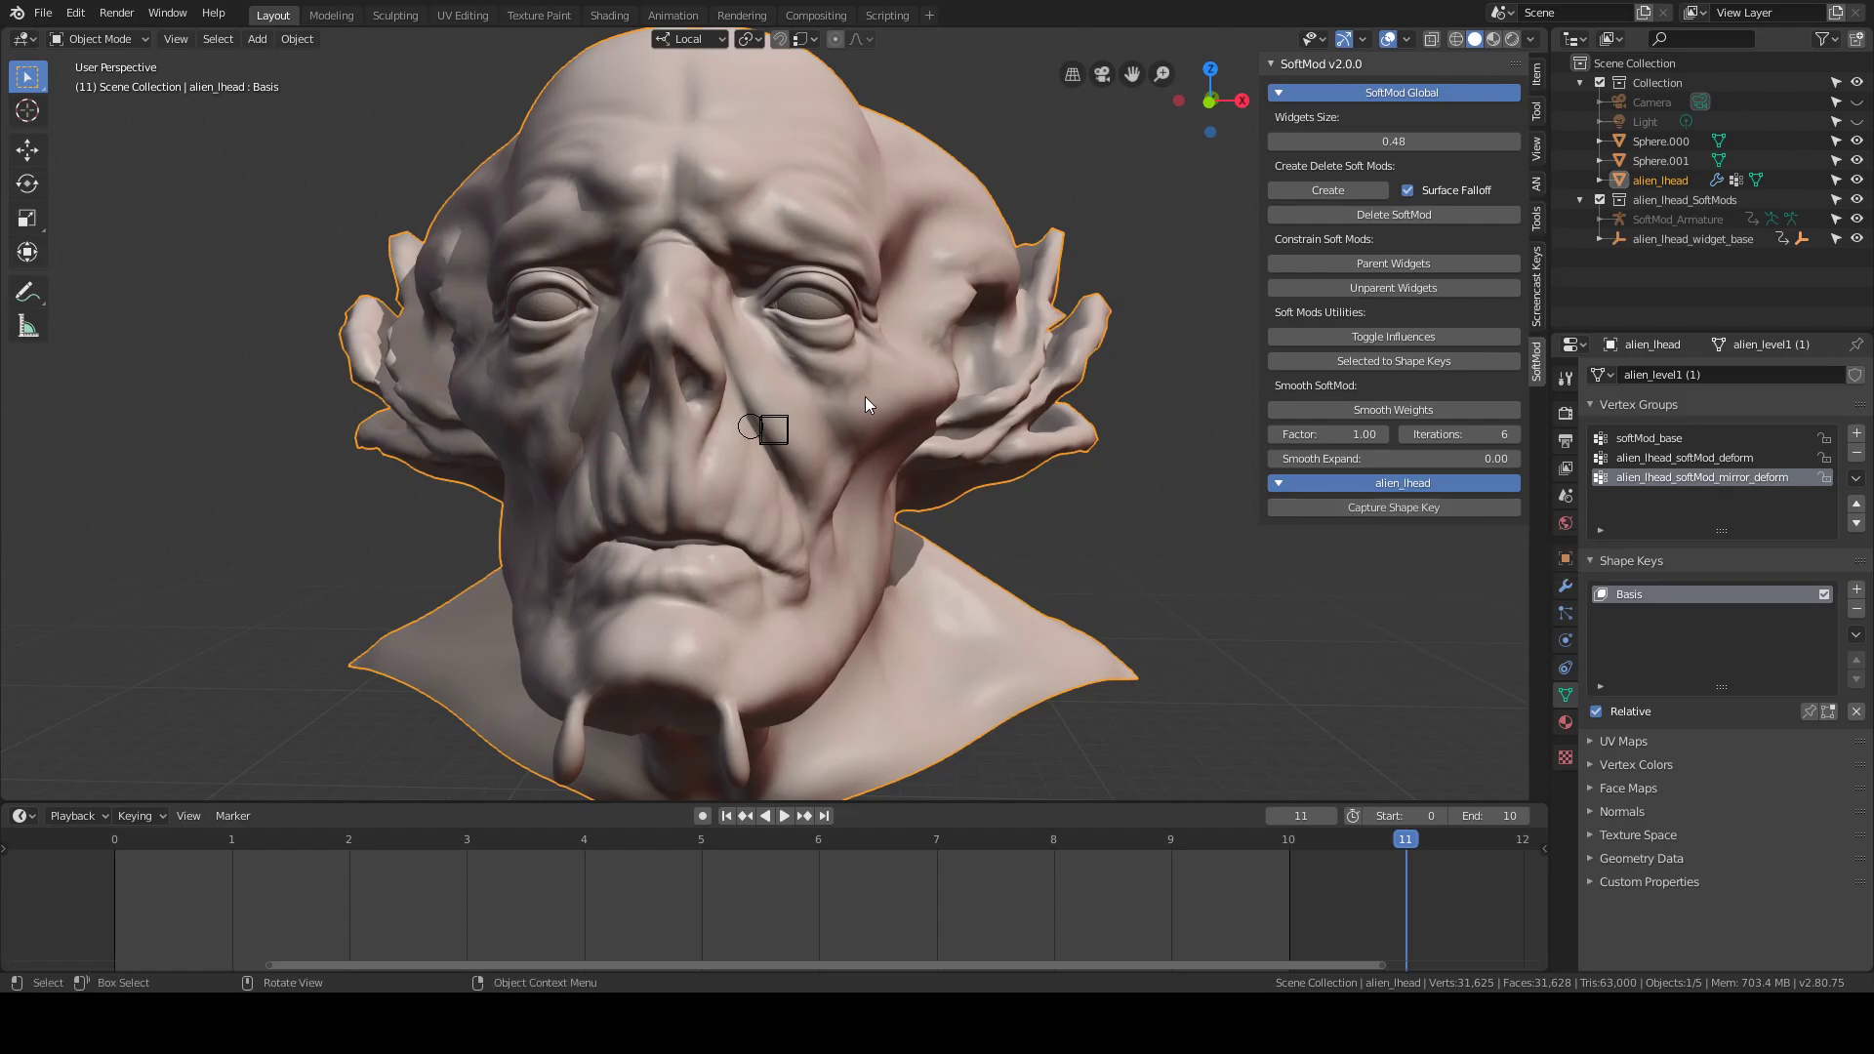
{"action": "left_click", "coordinate": [783, 441]}
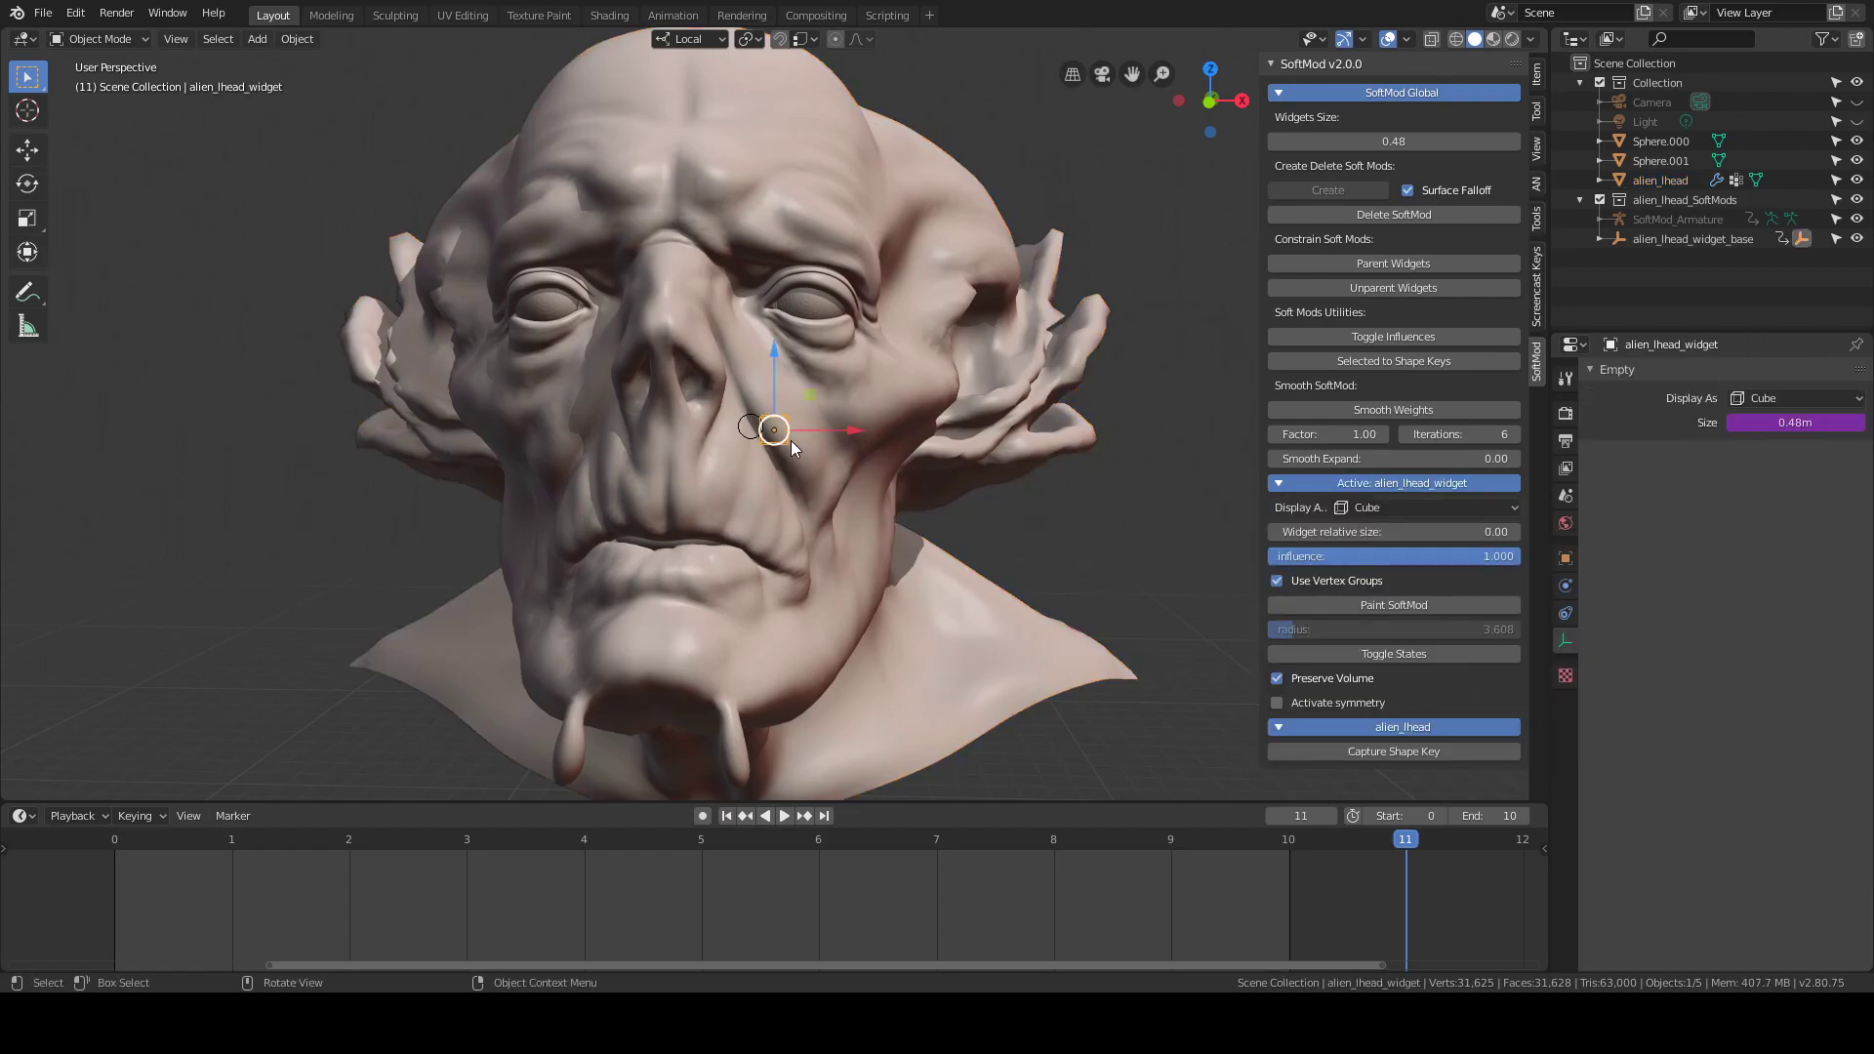
{"action": "key", "text": "g"}
{"action": "key", "text": "shift+y"}
{"action": "left_click", "coordinate": [835, 388]}
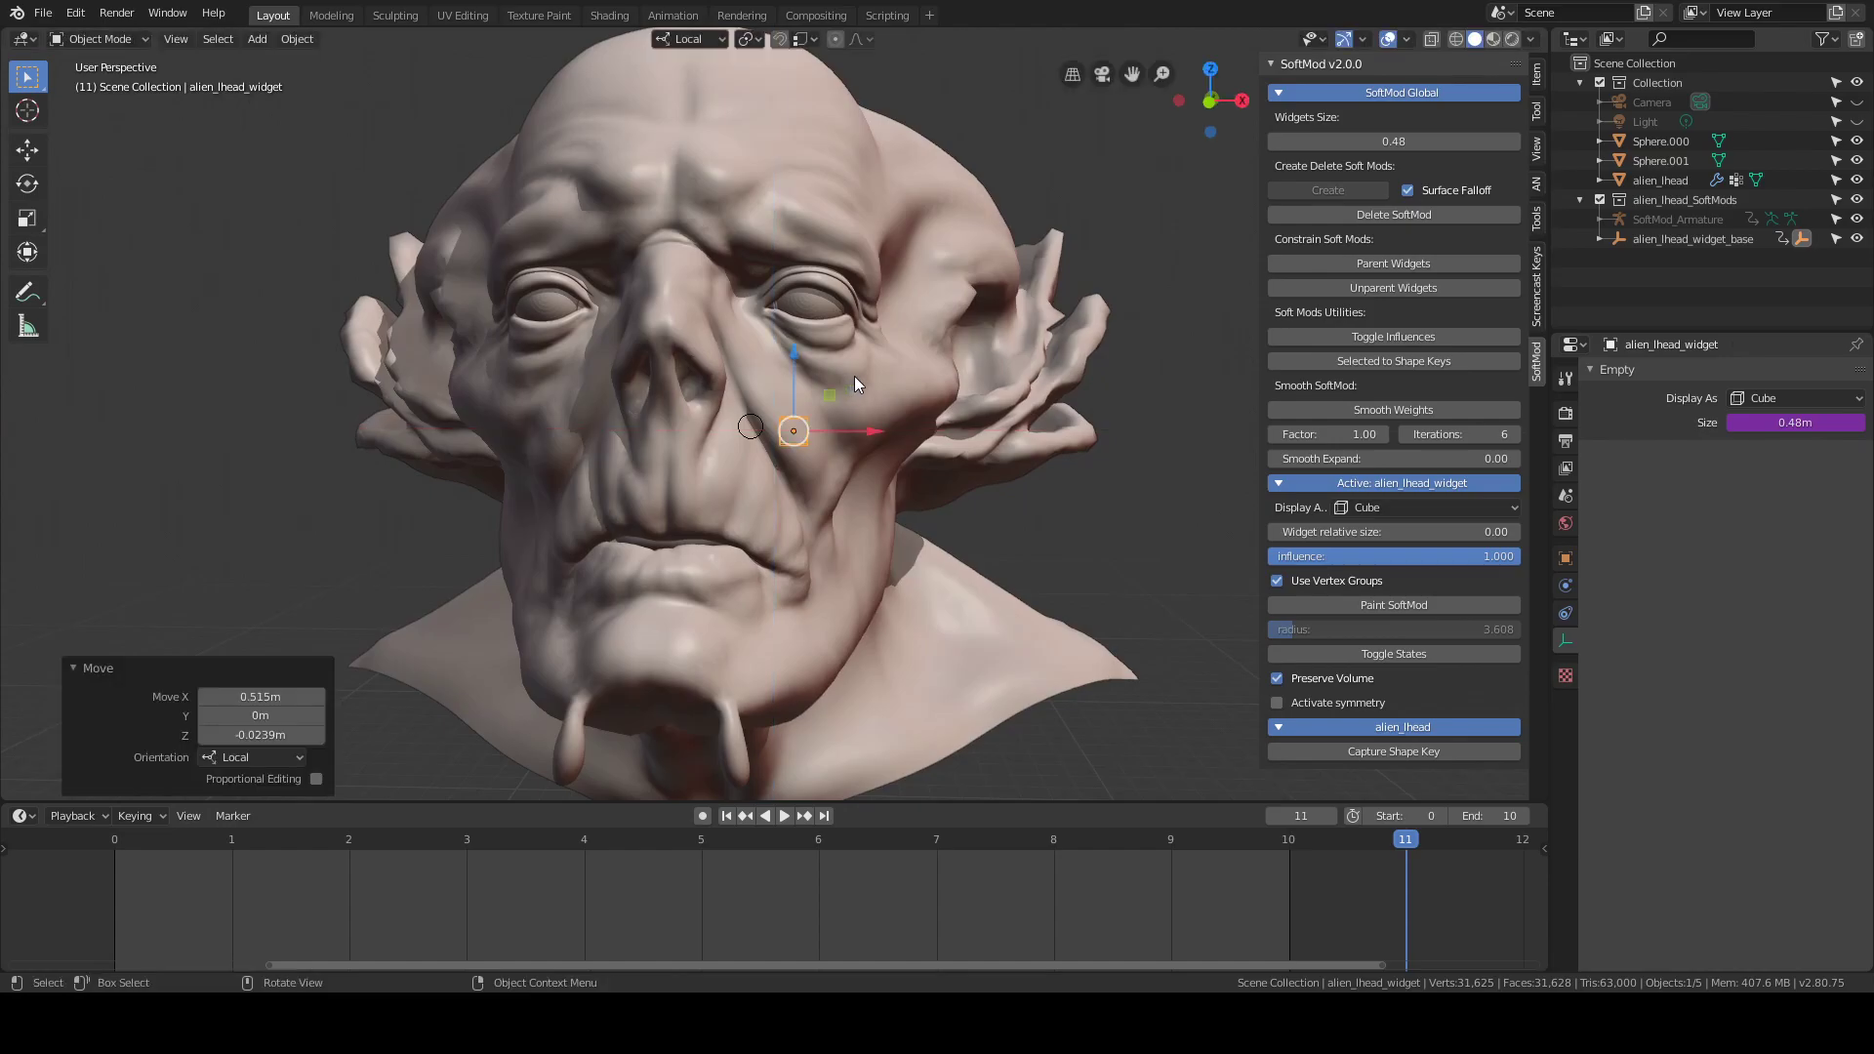
{"action": "key", "text": "ctrl+grave"}
{"action": "scroll", "coordinate": [839, 465], "scroll_direction": "up", "scroll_amount": 1}
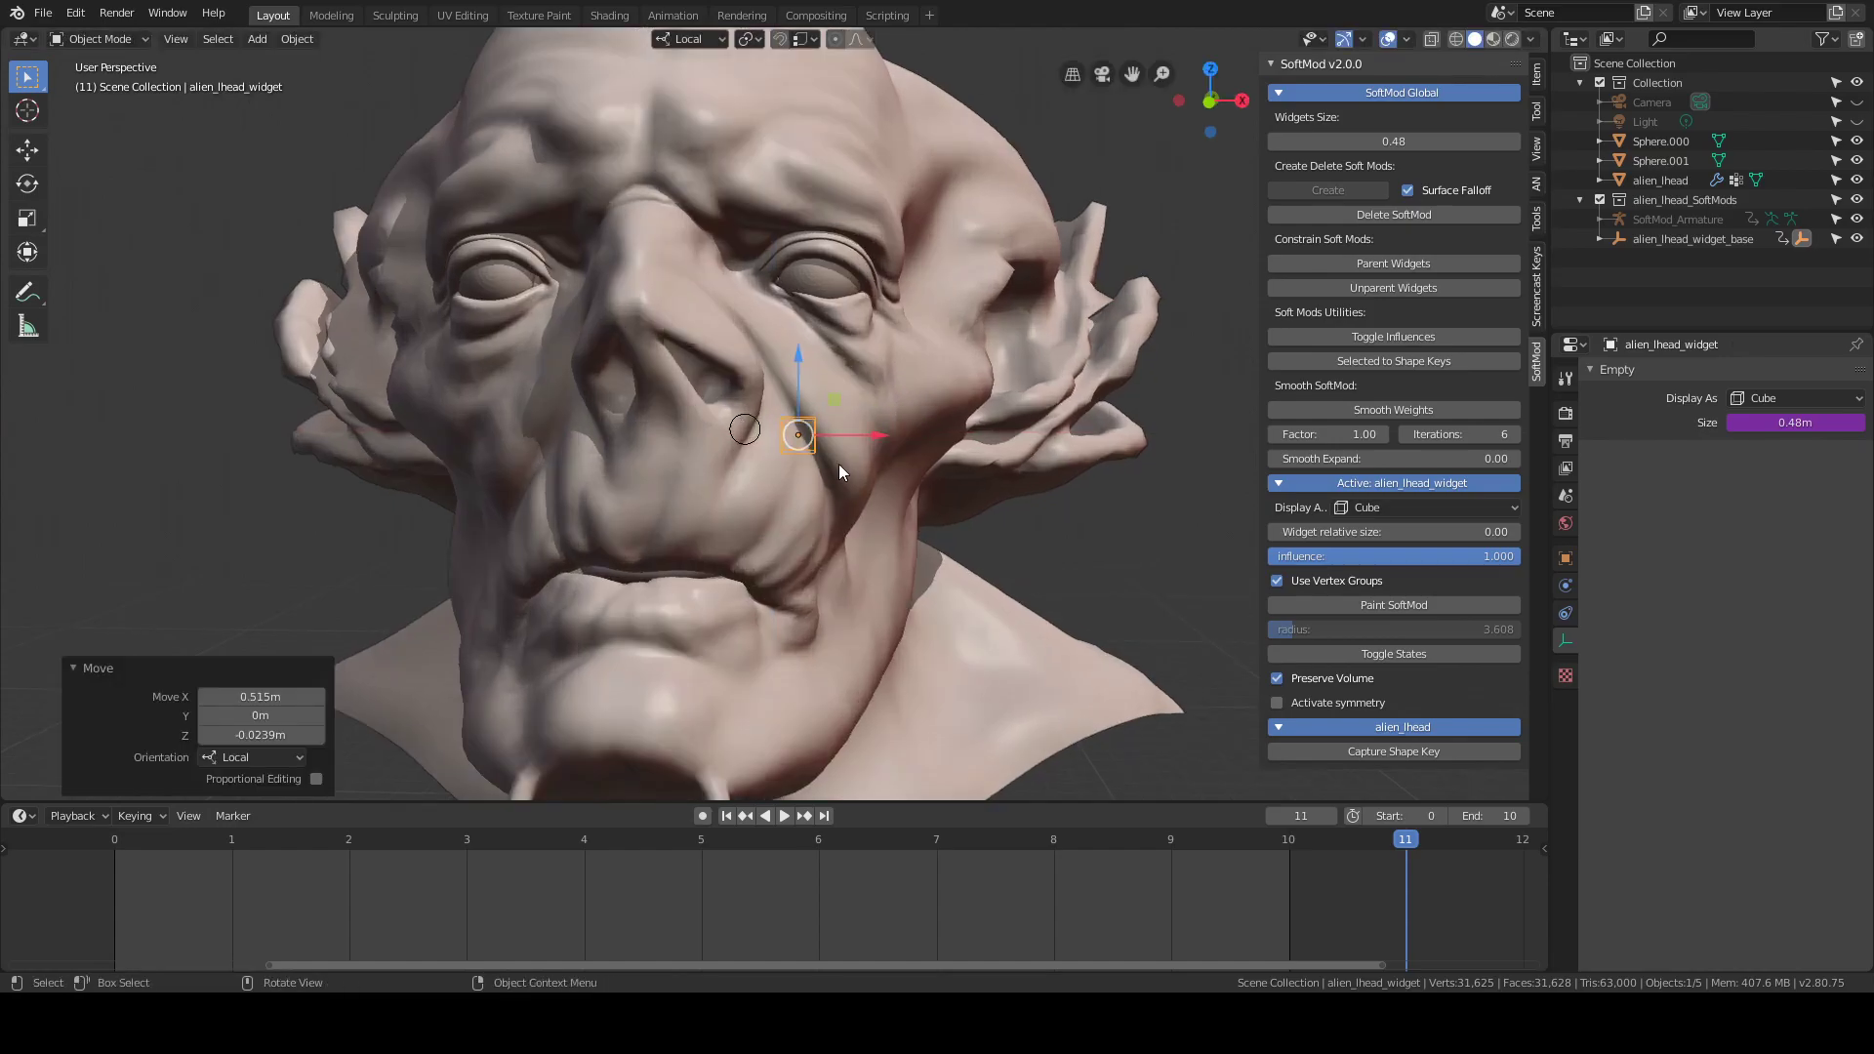
Create a softmod of radius about 2 on the opposite cheek and move its widget about -0.863 m in X and 0.353 m in Z
{"action": "left_click", "coordinate": [629, 465]}
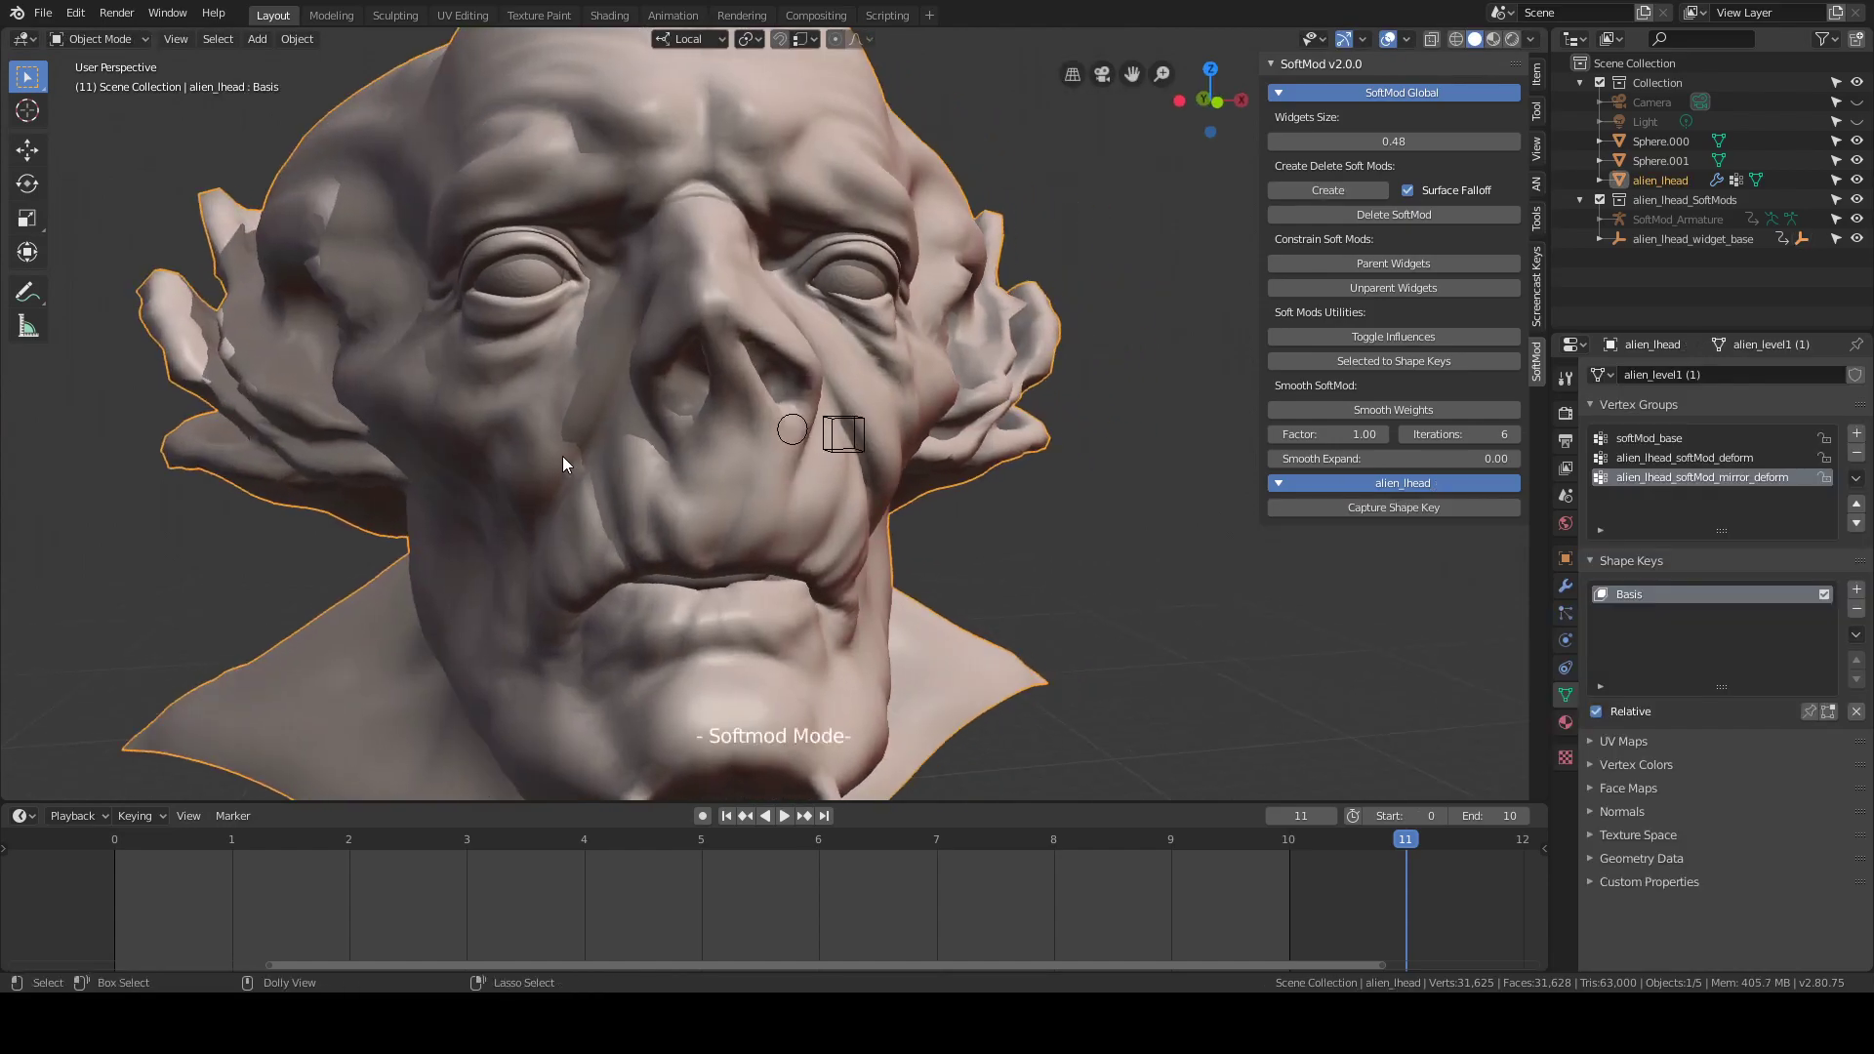
{"action": "left_click_drag", "start_coordinate": [535, 435], "coordinate": [595, 505]}
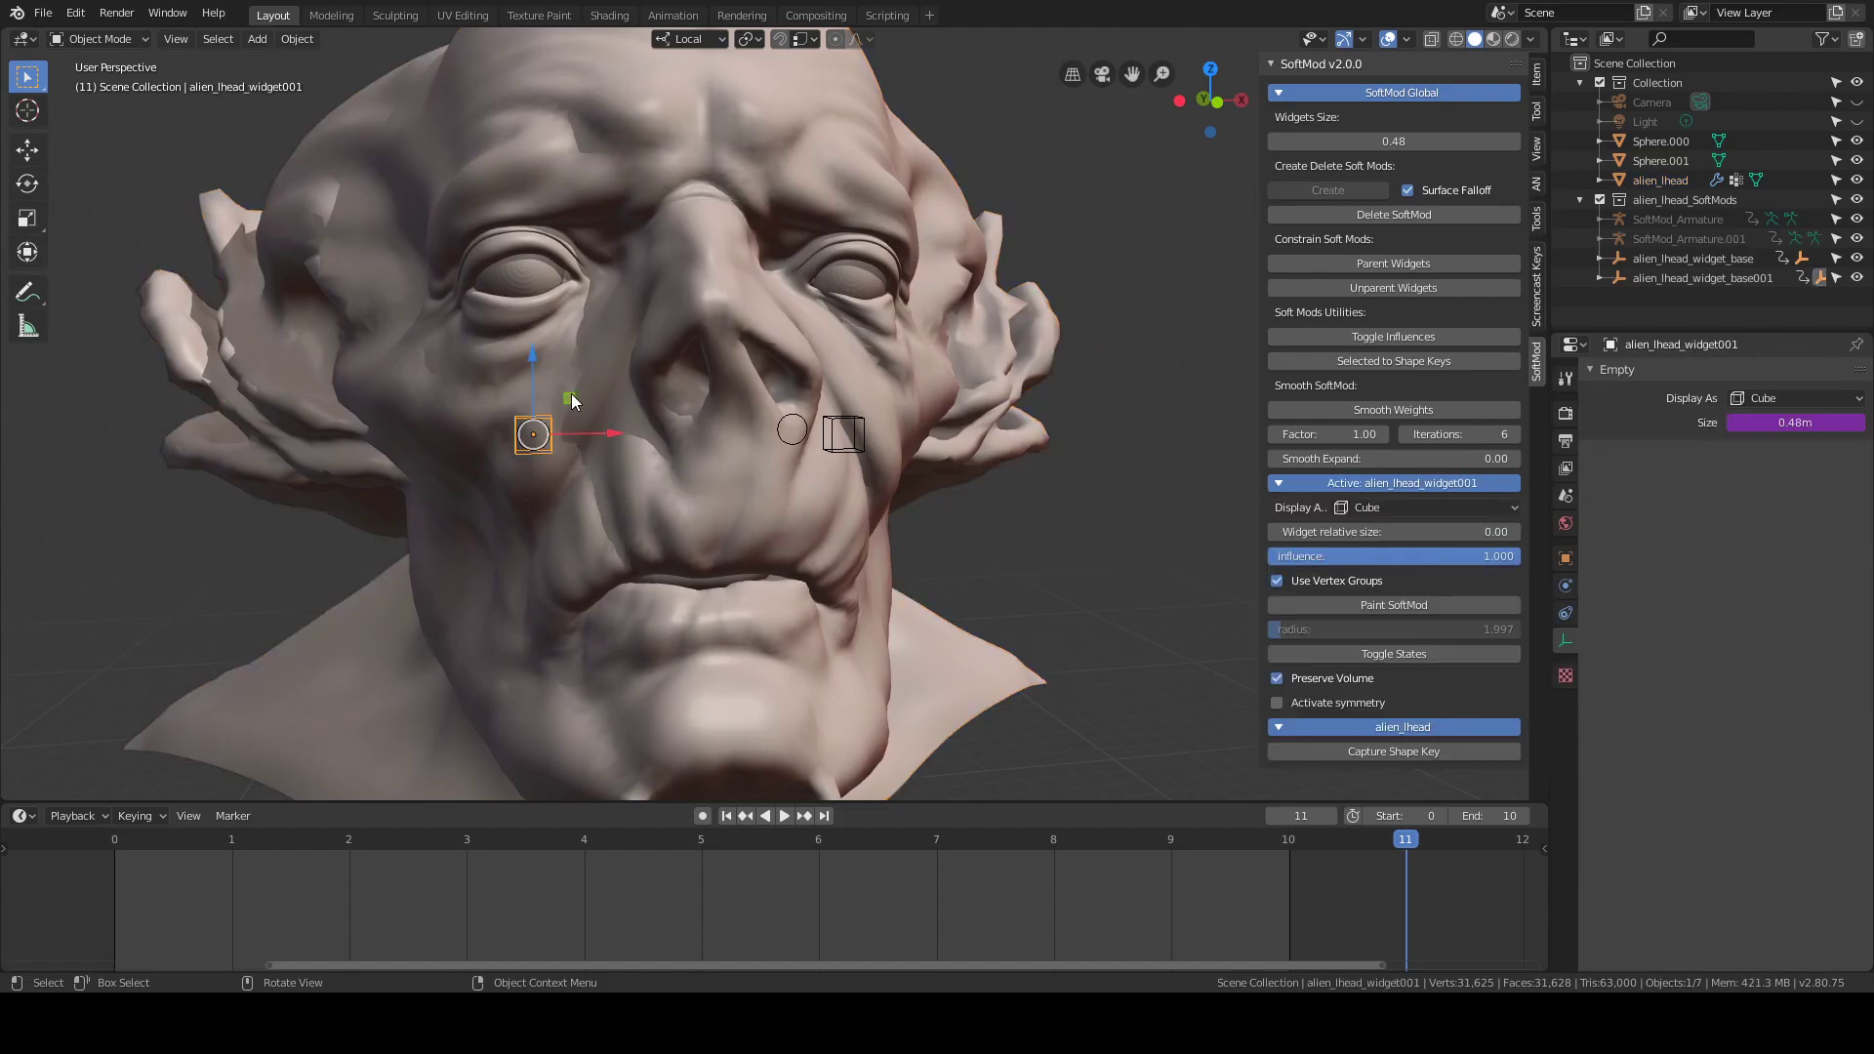
{"action": "left_click_drag", "start_coordinate": [571, 398], "coordinate": [528, 383]}
{"action": "middle_click_drag", "start_coordinate": [527, 383], "coordinate": [783, 421]}
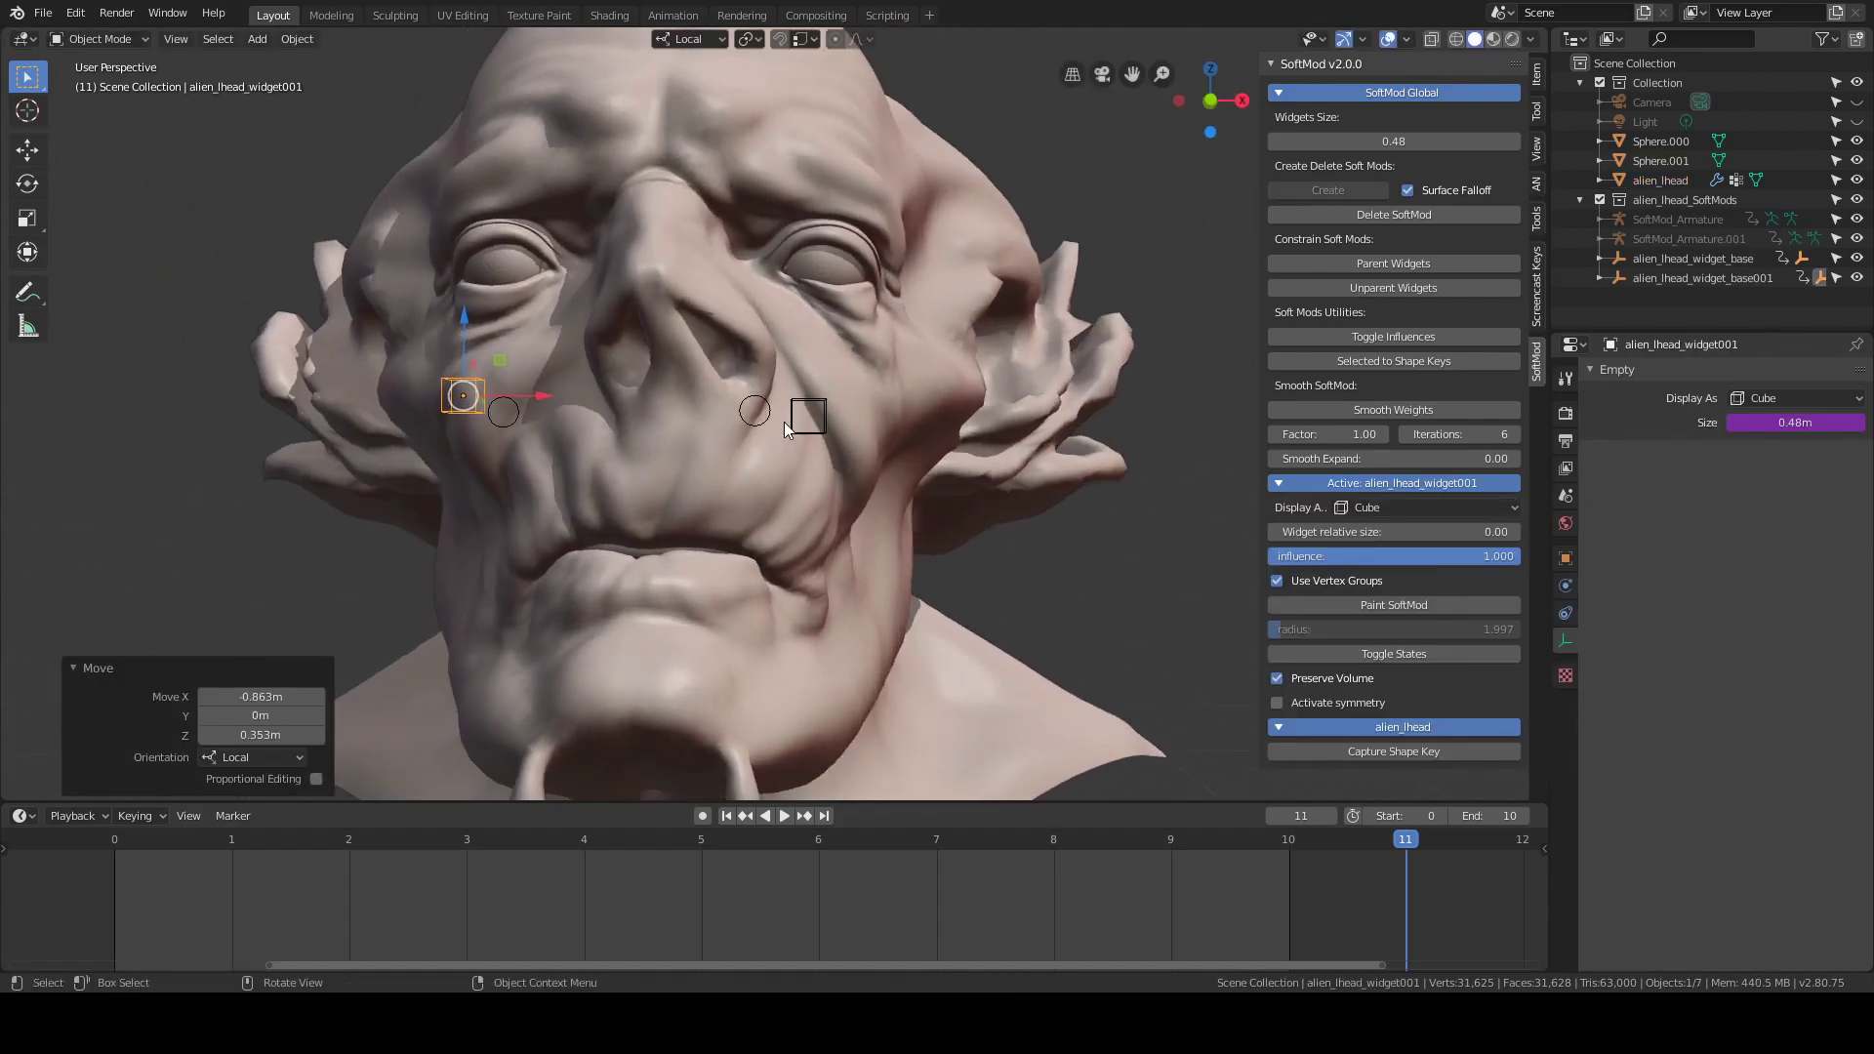
Capture the head's combined deformation as a shape key and toggle off the influence of both cheek softmods
{"action": "left_click", "coordinate": [924, 453]}
{"action": "left_click", "coordinate": [1372, 508]}
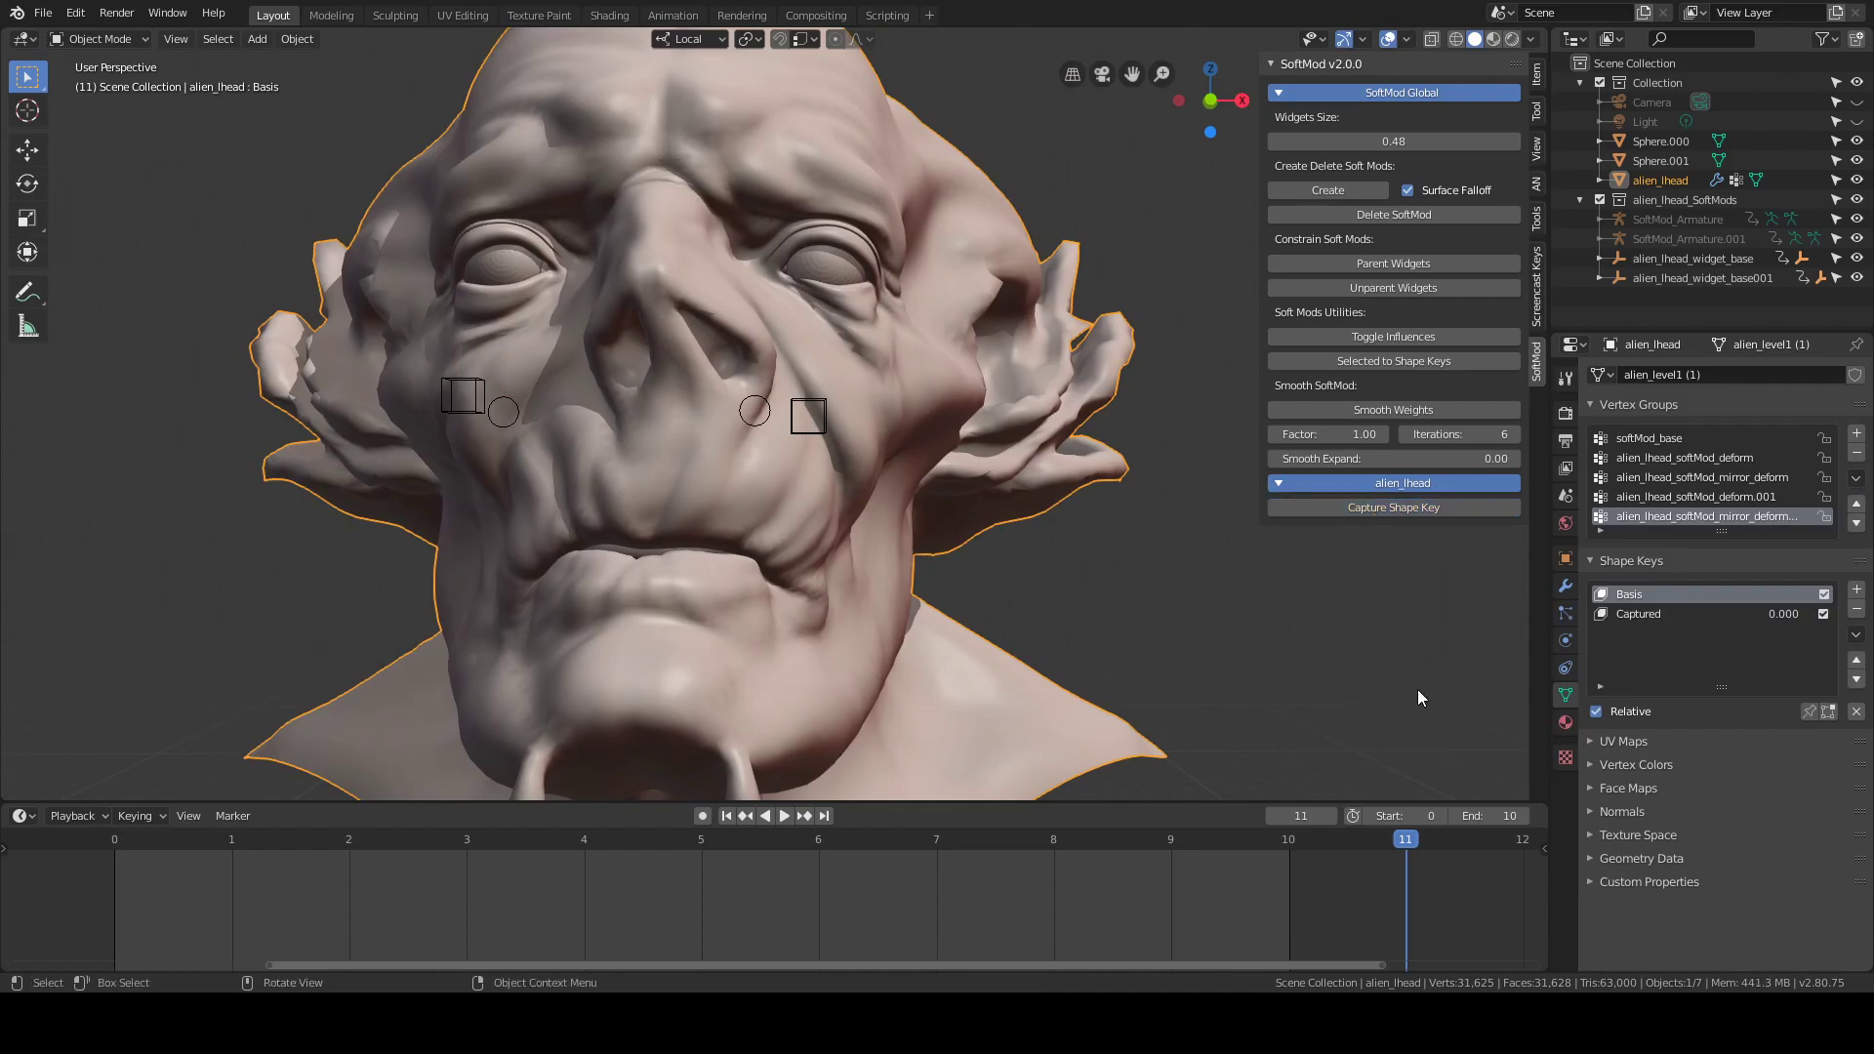
{"action": "left_click", "coordinate": [825, 417]}
{"action": "left_click", "coordinate": [464, 387], "text": "shift"}
{"action": "left_click", "coordinate": [465, 389], "text": "shift"}
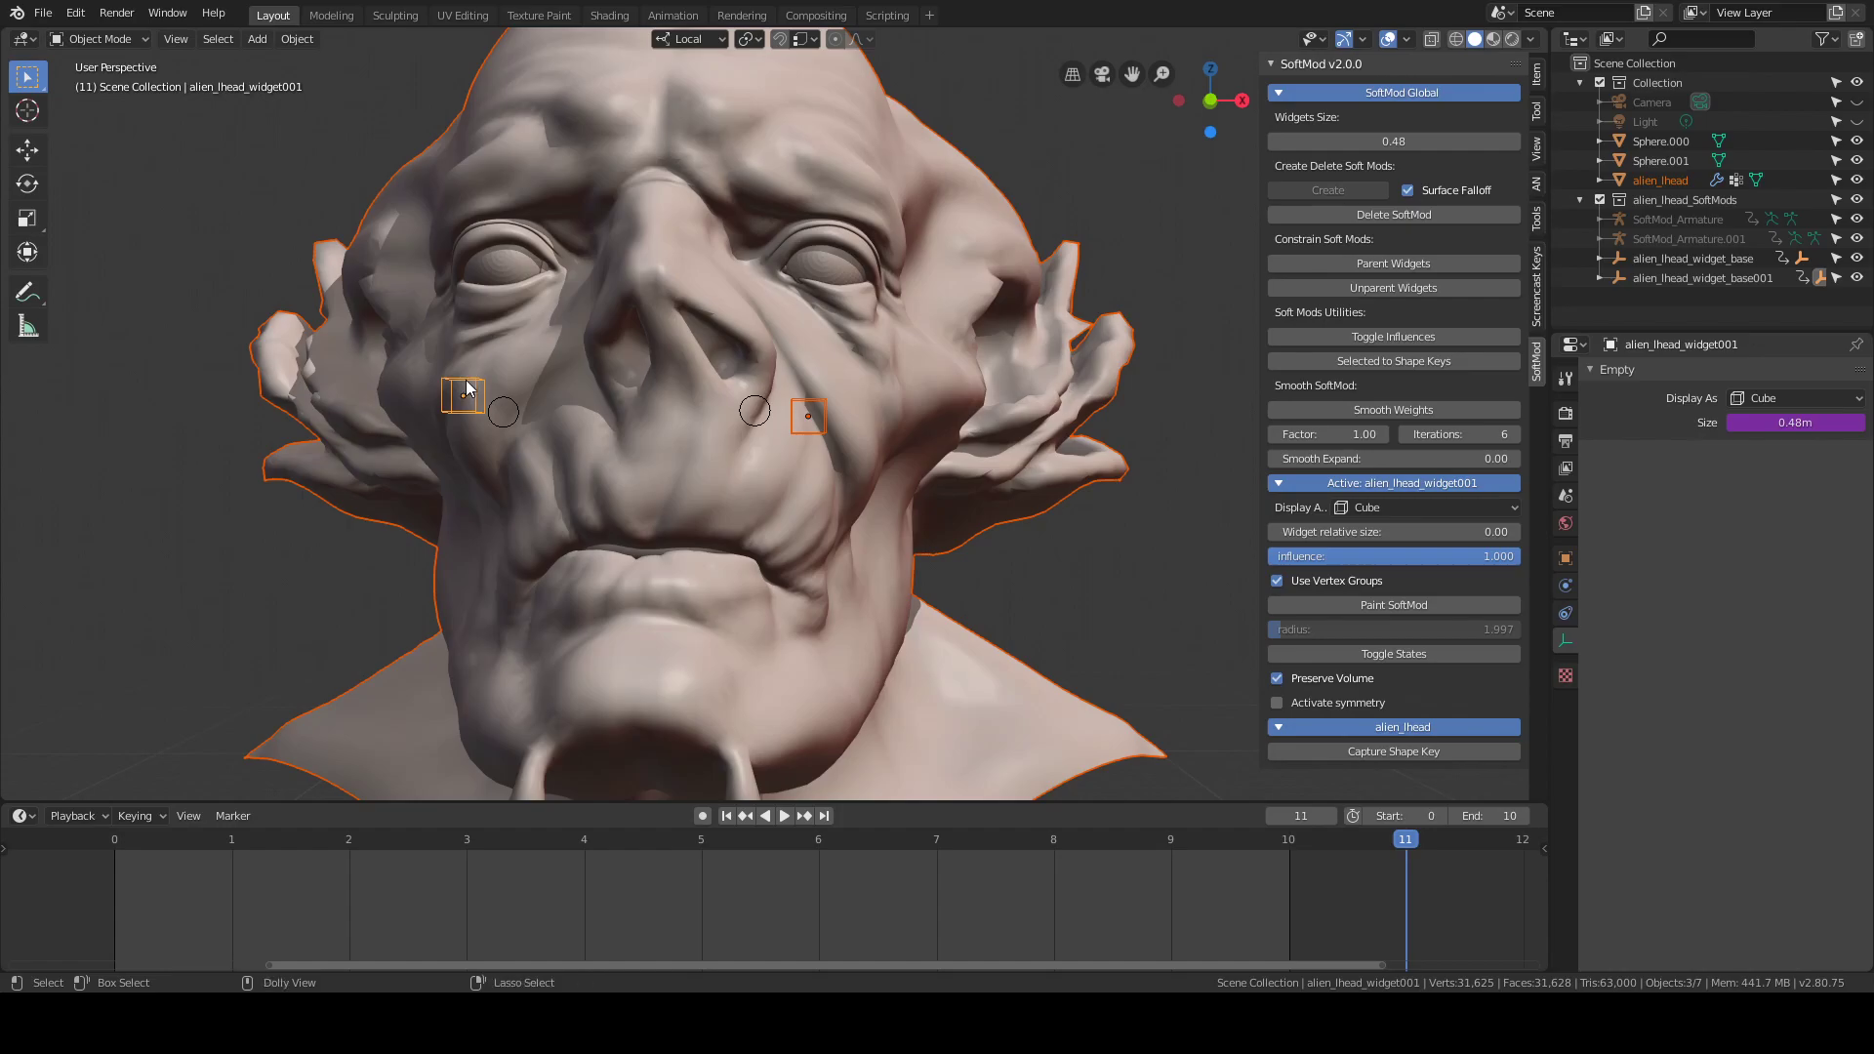
{"action": "left_click", "coordinate": [966, 640]}
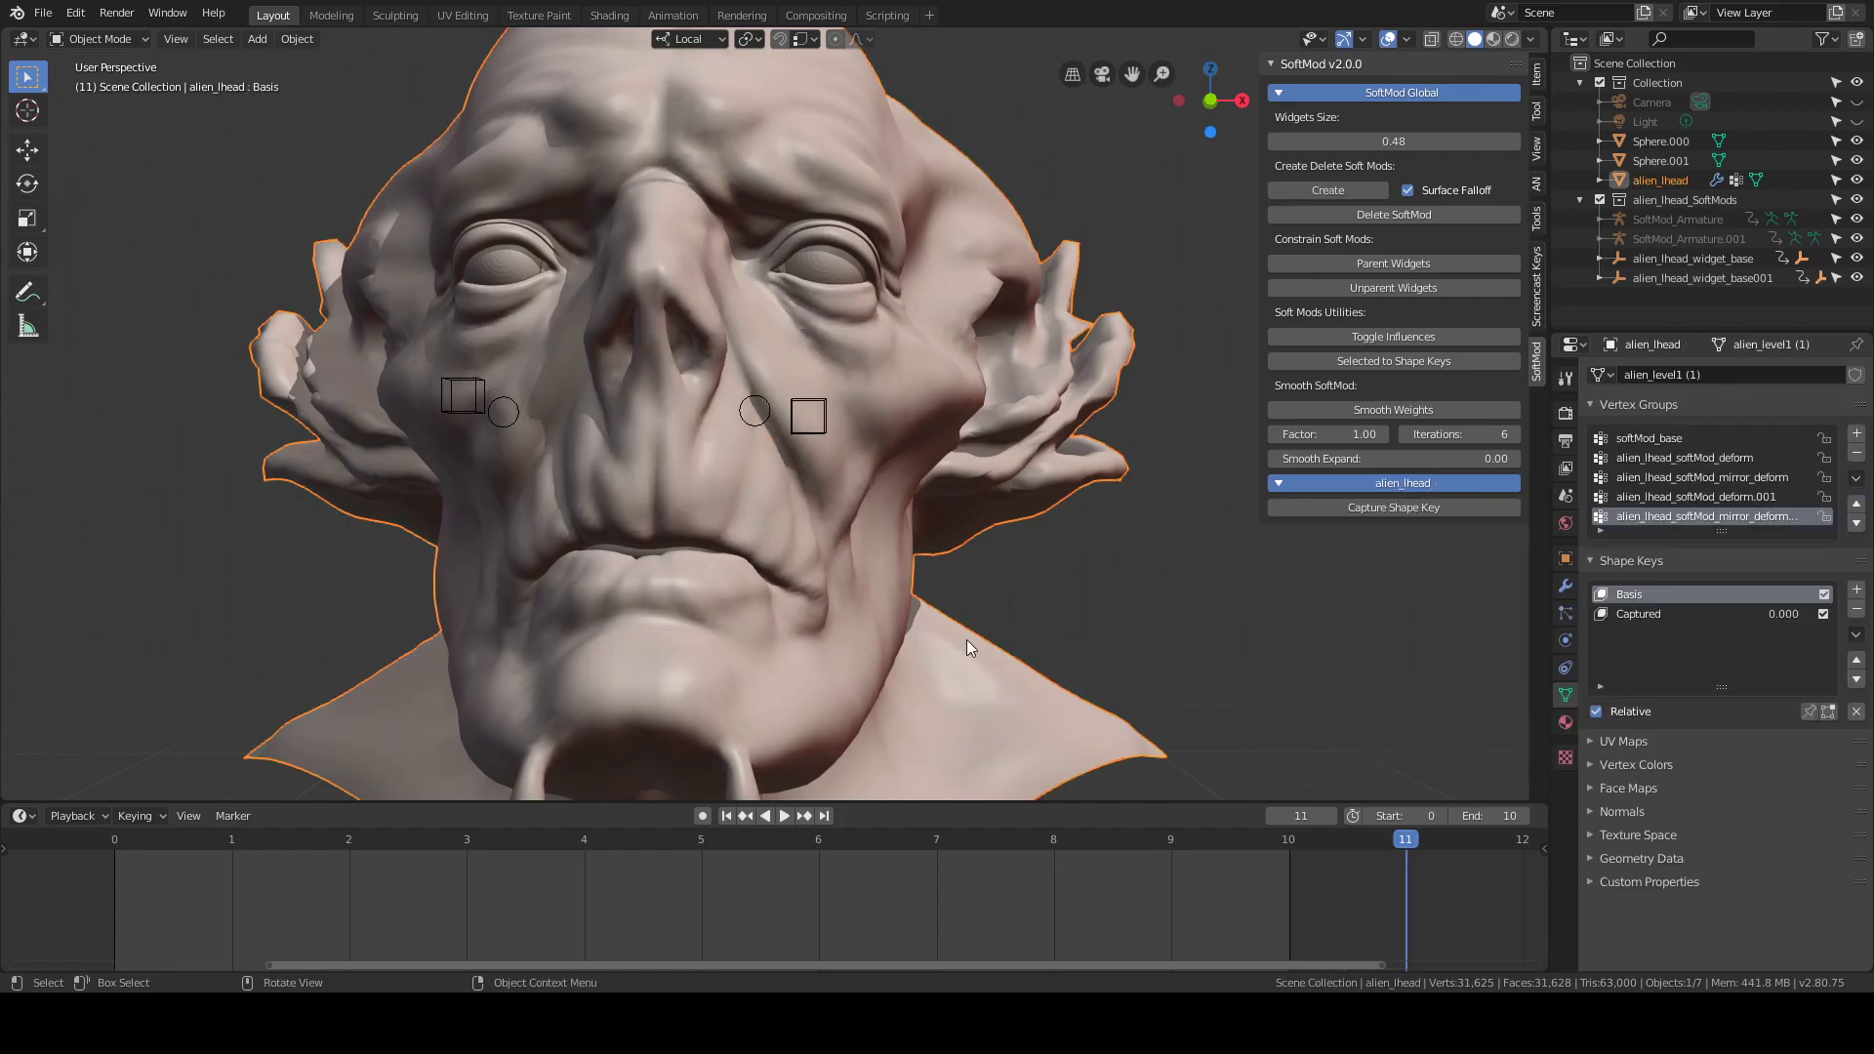
Set the Captured shape key's value to 1.000 to preview it, and delete both the Captured and Basis shape keys
{"action": "left_click", "coordinate": [1669, 615]}
{"action": "left_click_drag", "start_coordinate": [1749, 735], "coordinate": [1844, 735]}
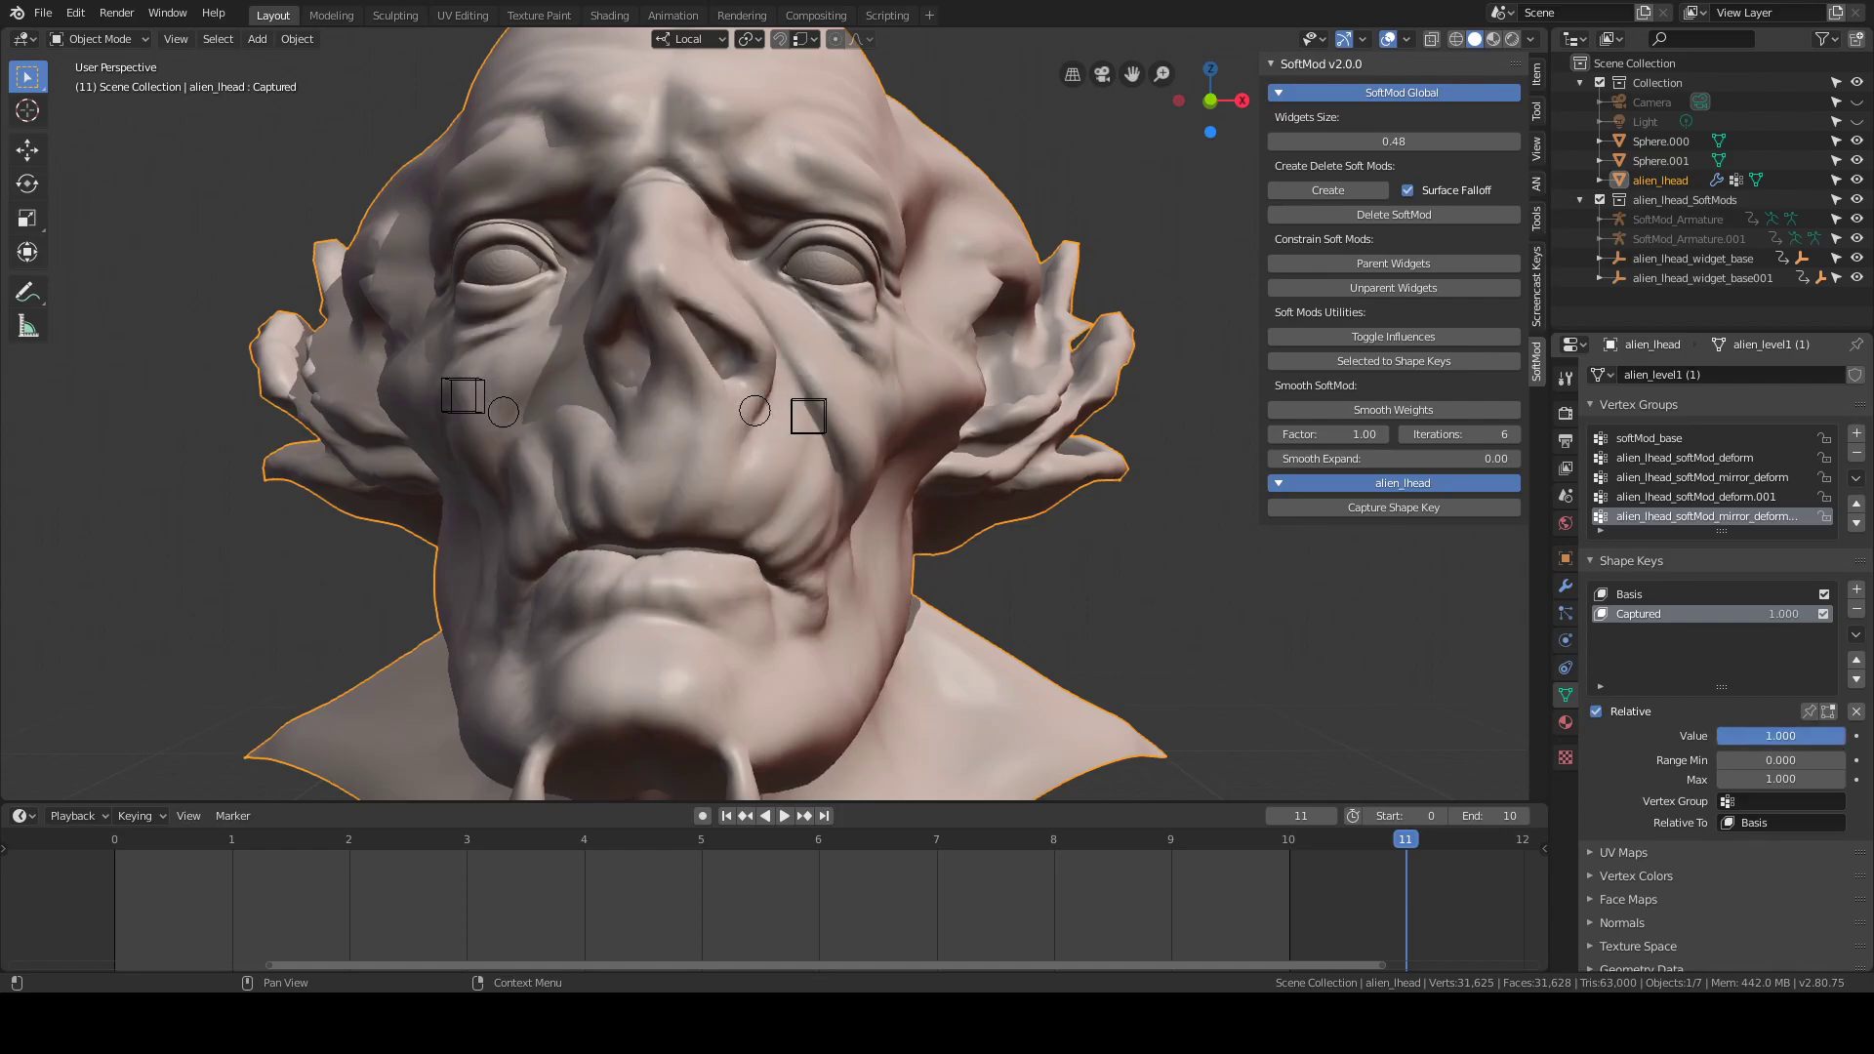
{"action": "left_click", "coordinate": [1856, 609]}
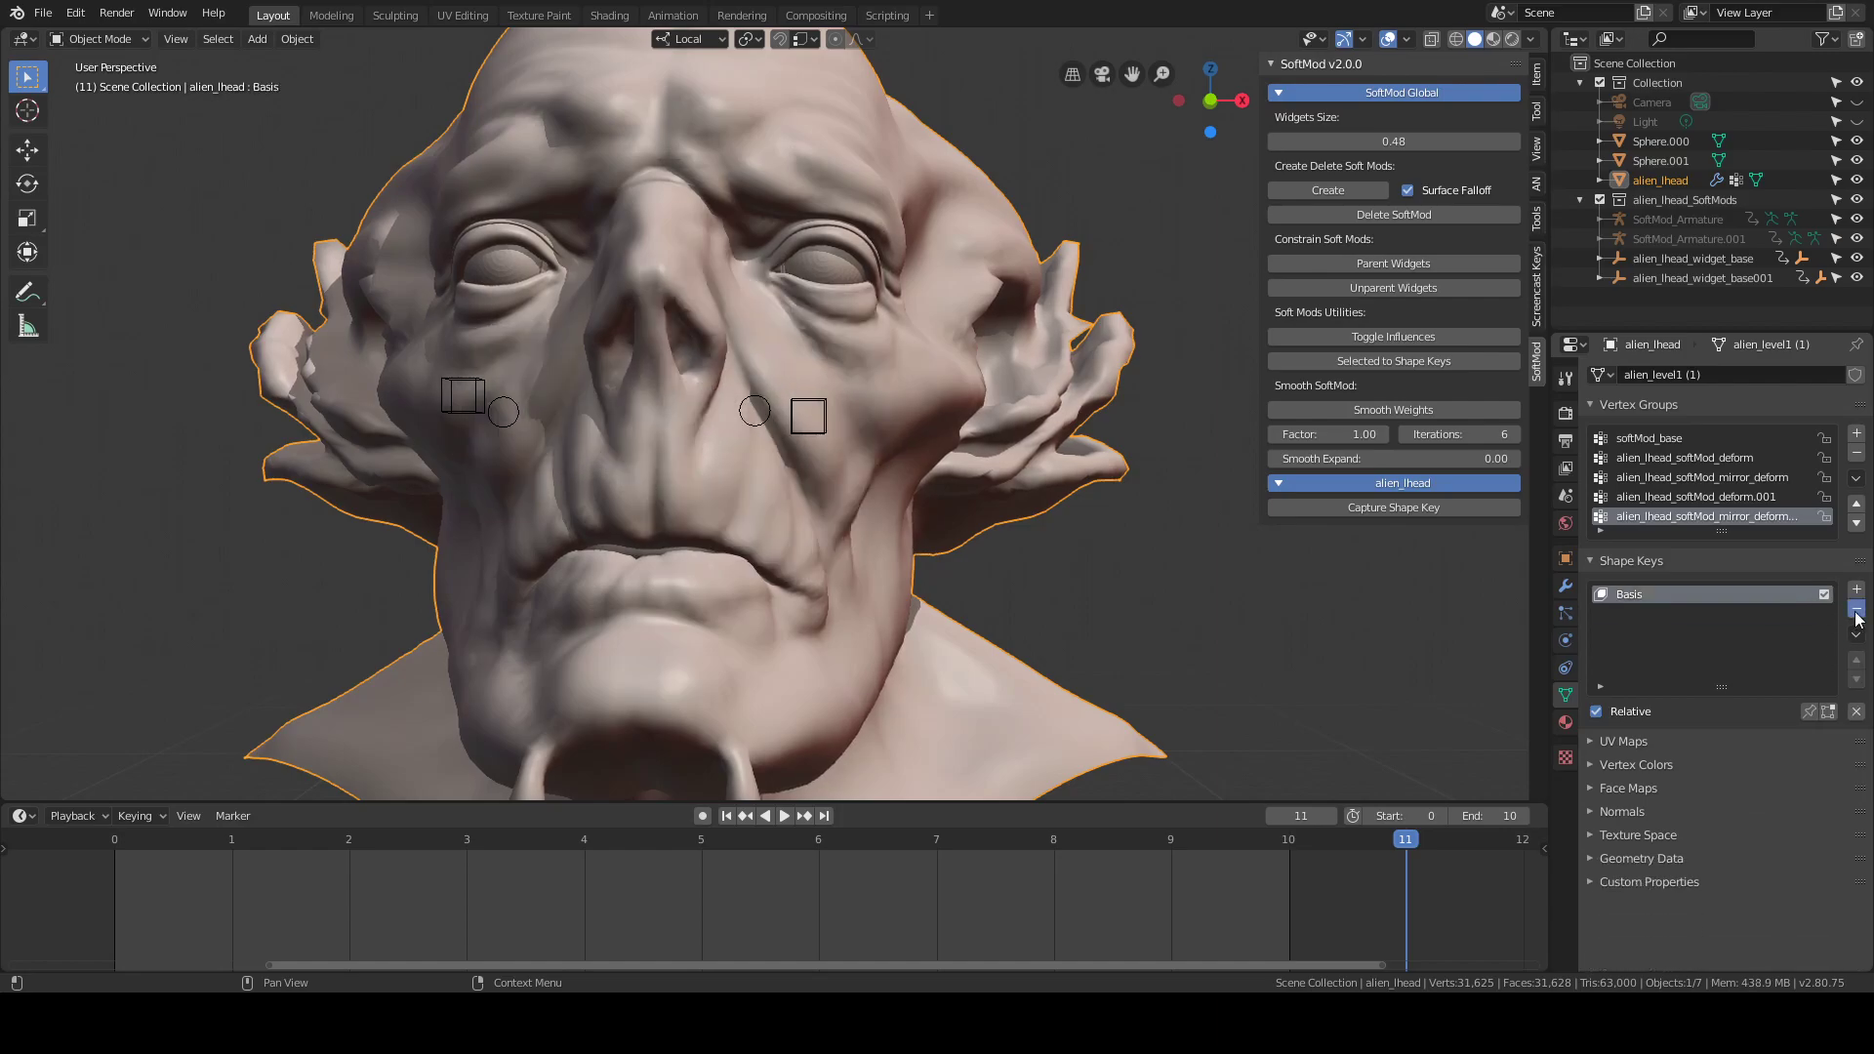
{"action": "left_click", "coordinate": [1856, 609]}
Select both cheek softmod widgets and toggle their influence back on
{"action": "mouse_move", "coordinate": [814, 603]}
{"action": "middle_mouse_down"}
{"action": "mouse_move", "coordinate": [867, 611]}
{"action": "mouse_move", "coordinate": [792, 612]}
{"action": "middle_mouse_up"}
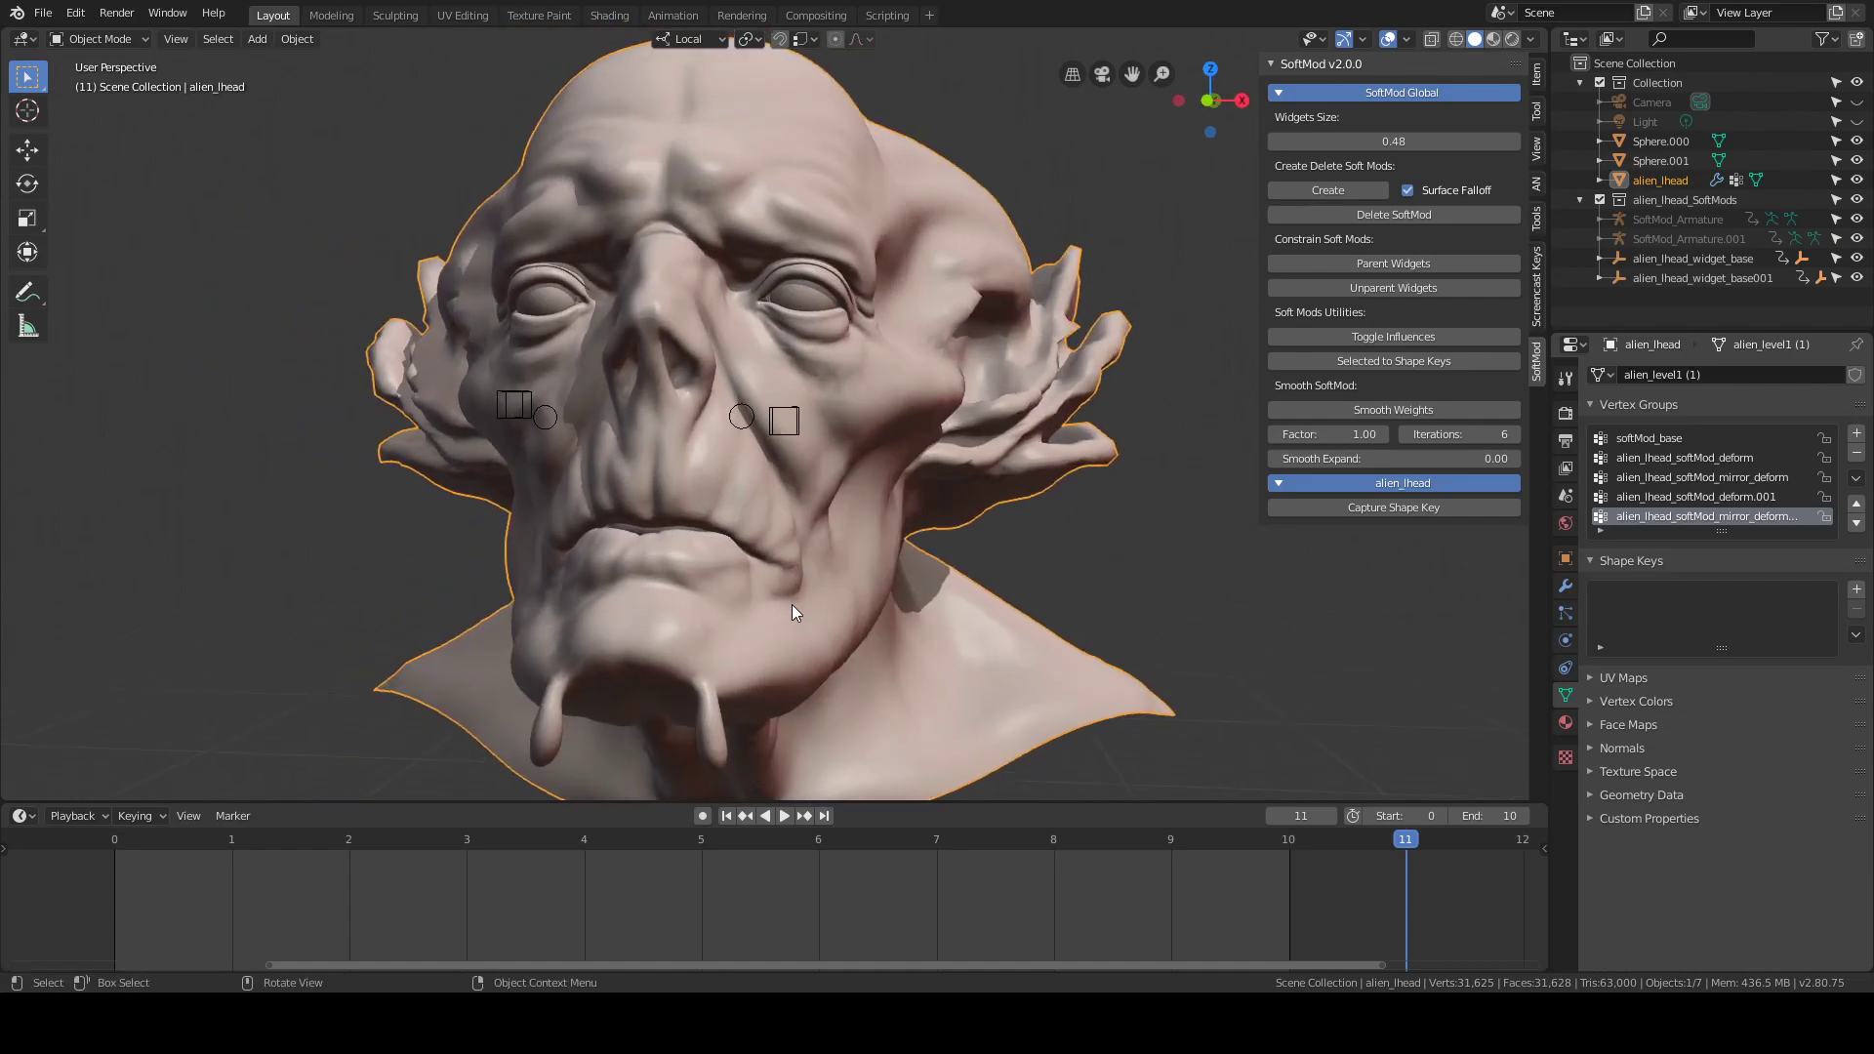
{"action": "middle_click_drag", "start_coordinate": [823, 543], "coordinate": [853, 549]}
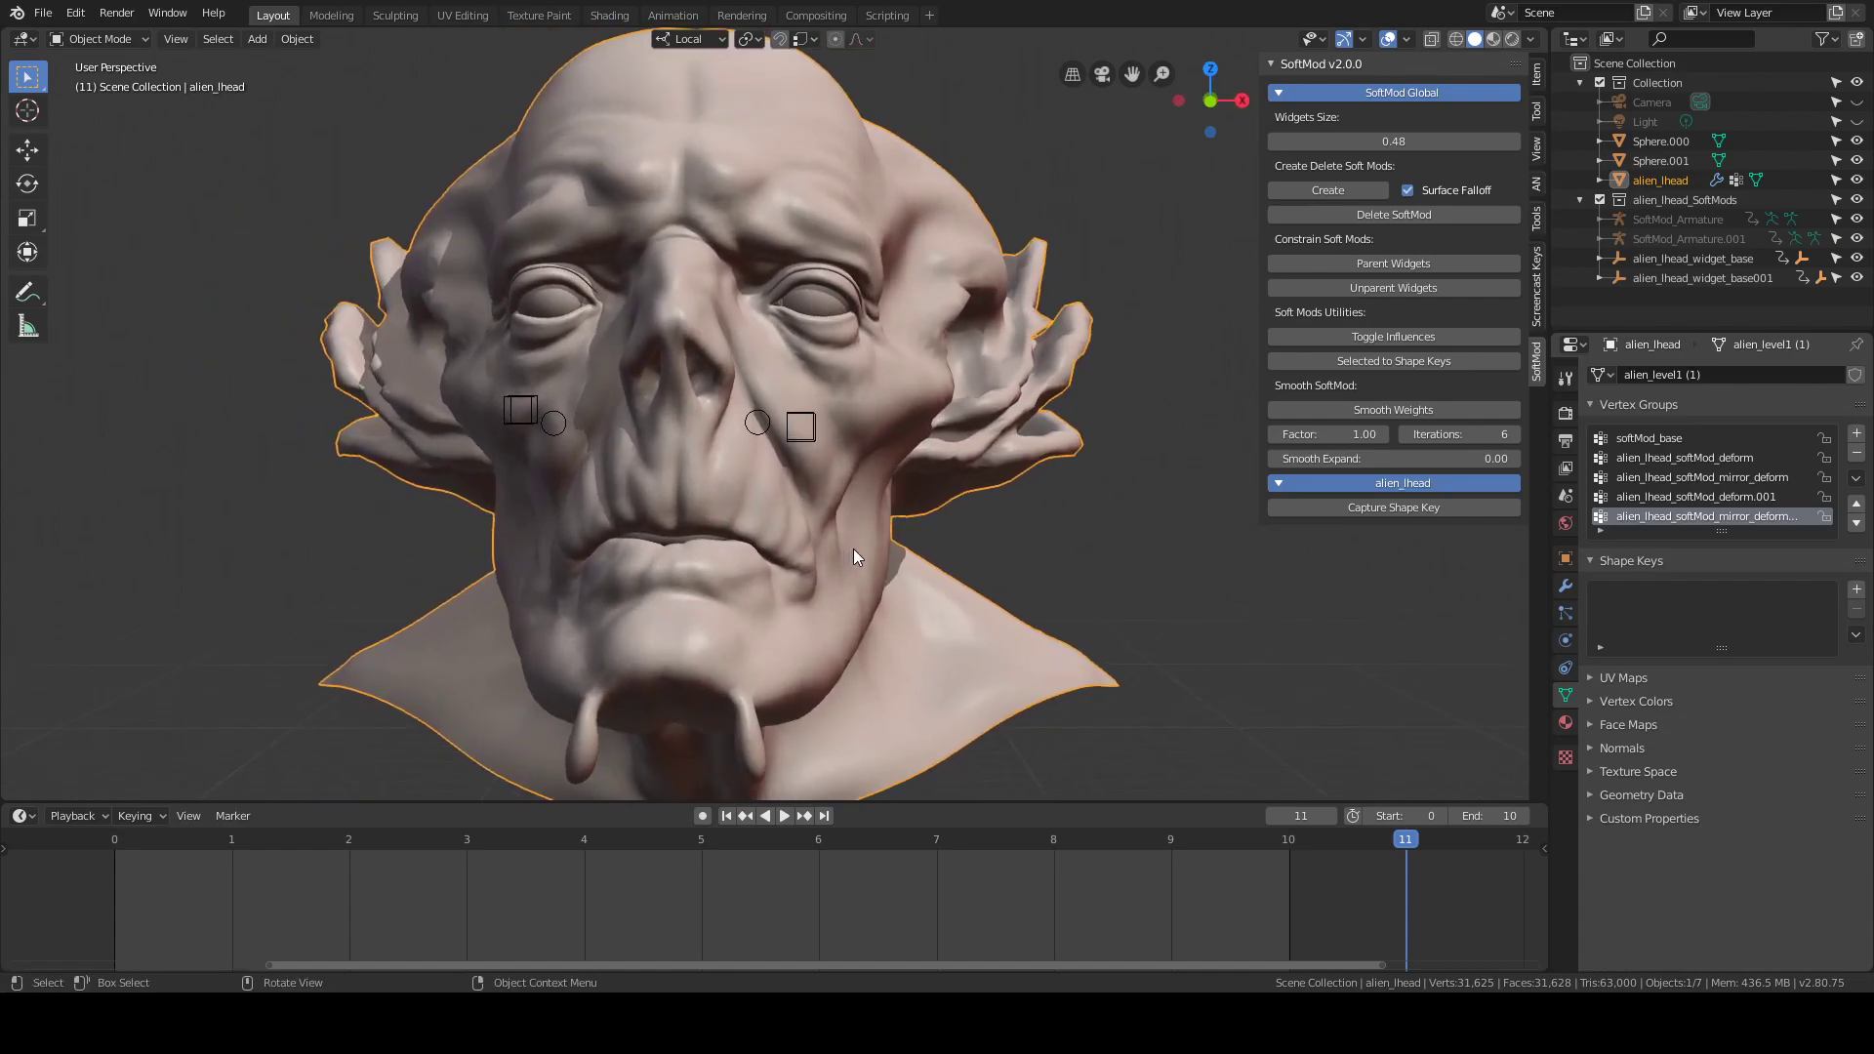
{"action": "left_click", "coordinate": [816, 436]}
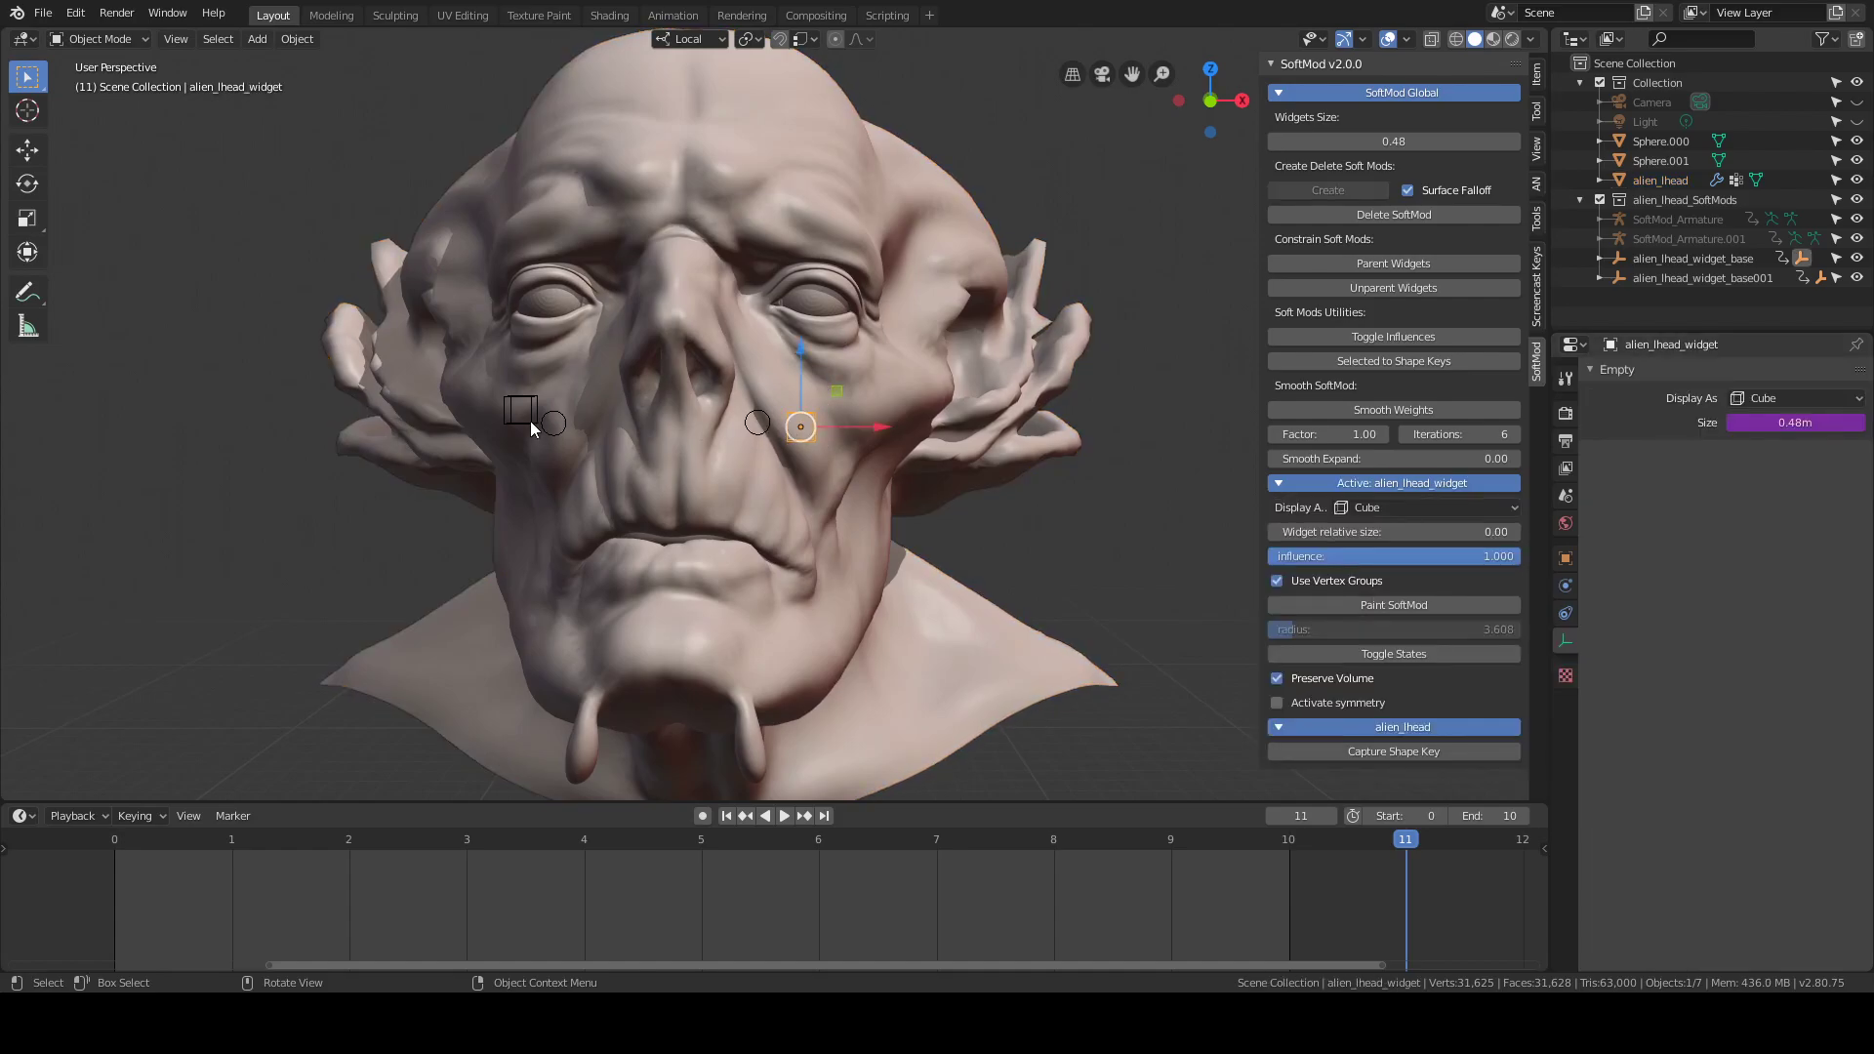
{"action": "left_click", "coordinate": [535, 392], "text": "ctrl+shift"}
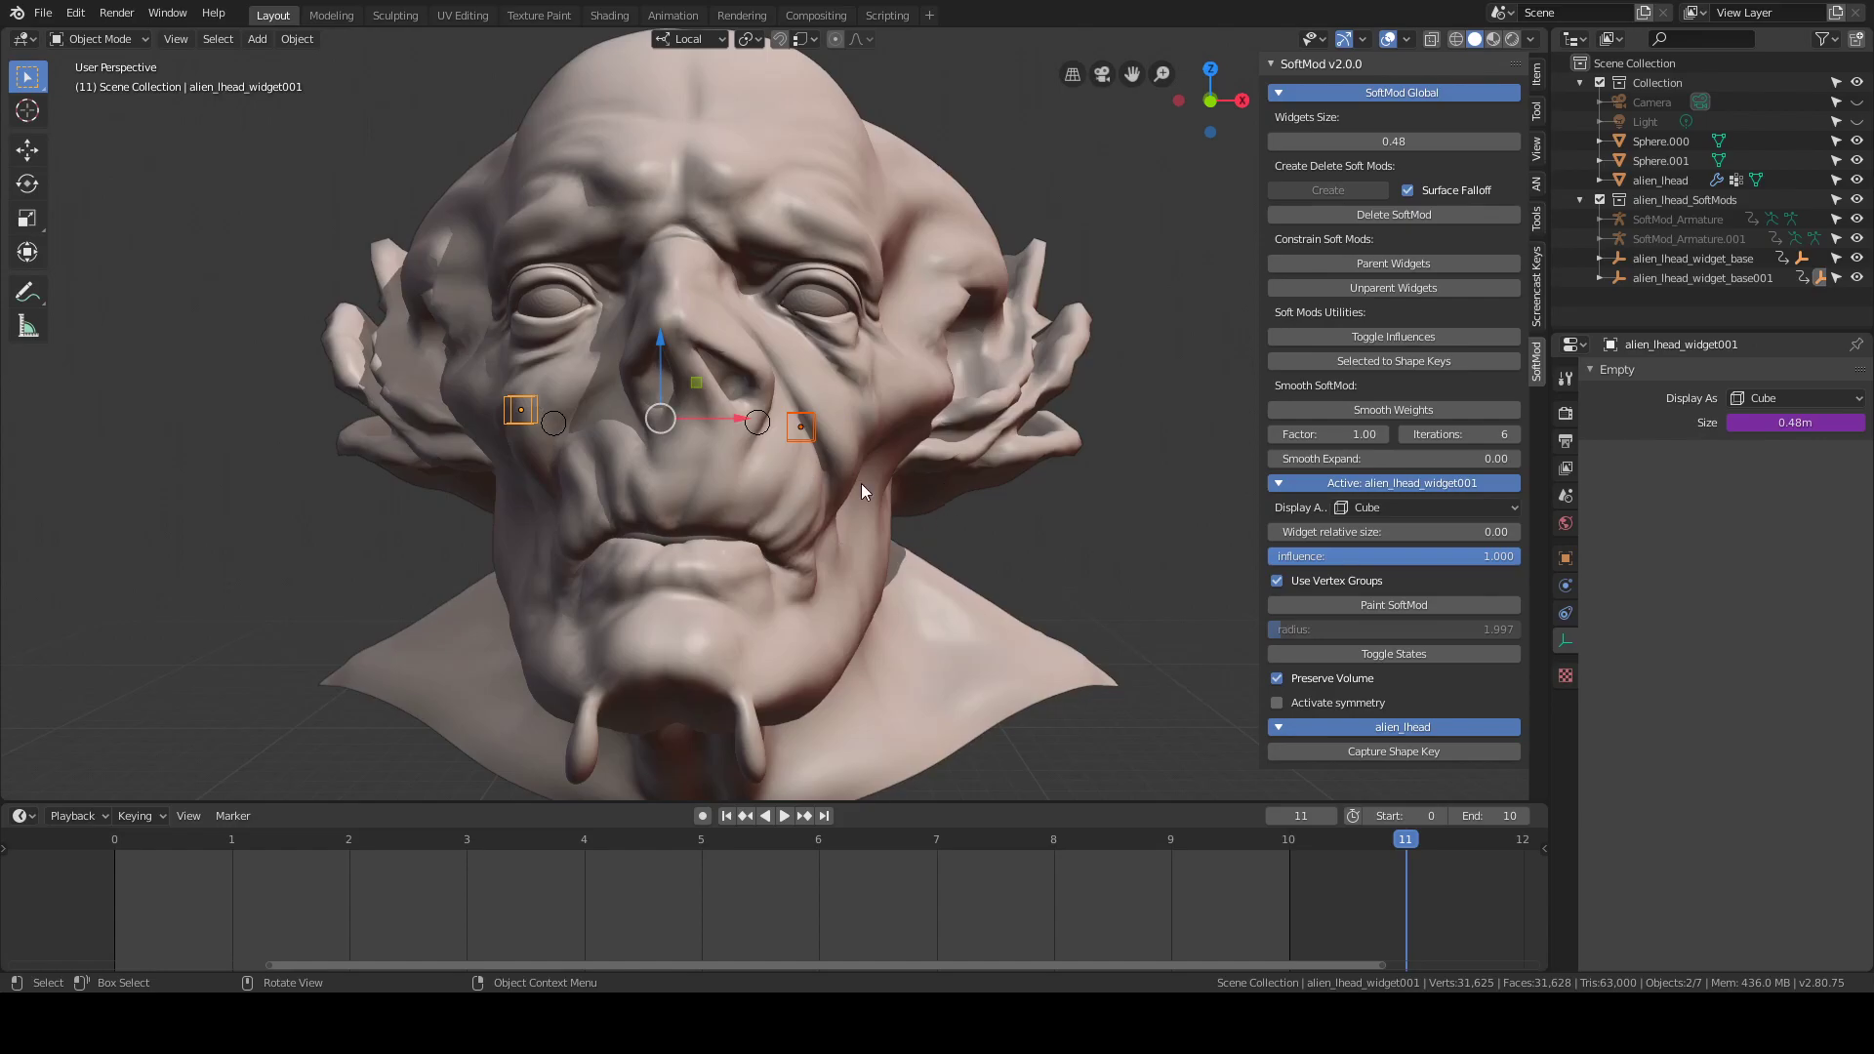
Move the softmod widget beside the nose about -0.823 m in X and 0.18 m in Z, keeping Y locked
{"action": "left_click", "coordinate": [820, 415]}
{"action": "key", "text": "g"}
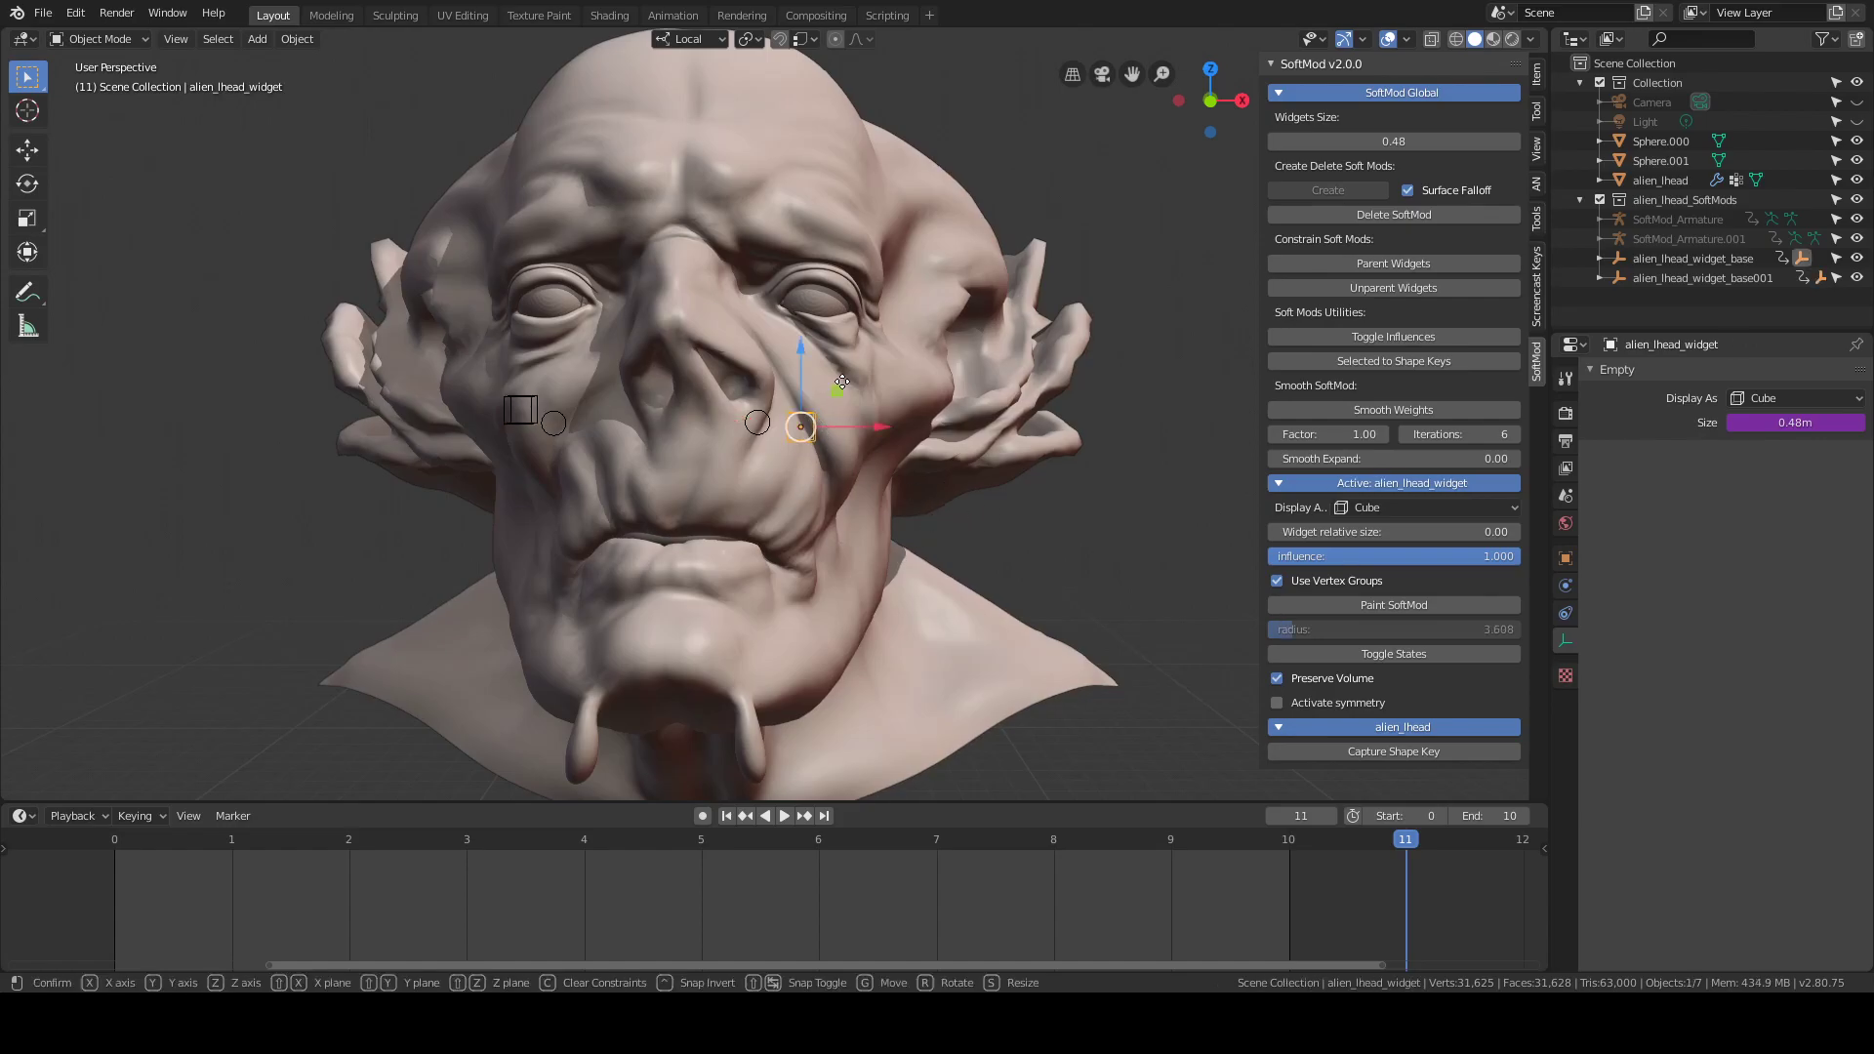
{"action": "left_click", "coordinate": [811, 377]}
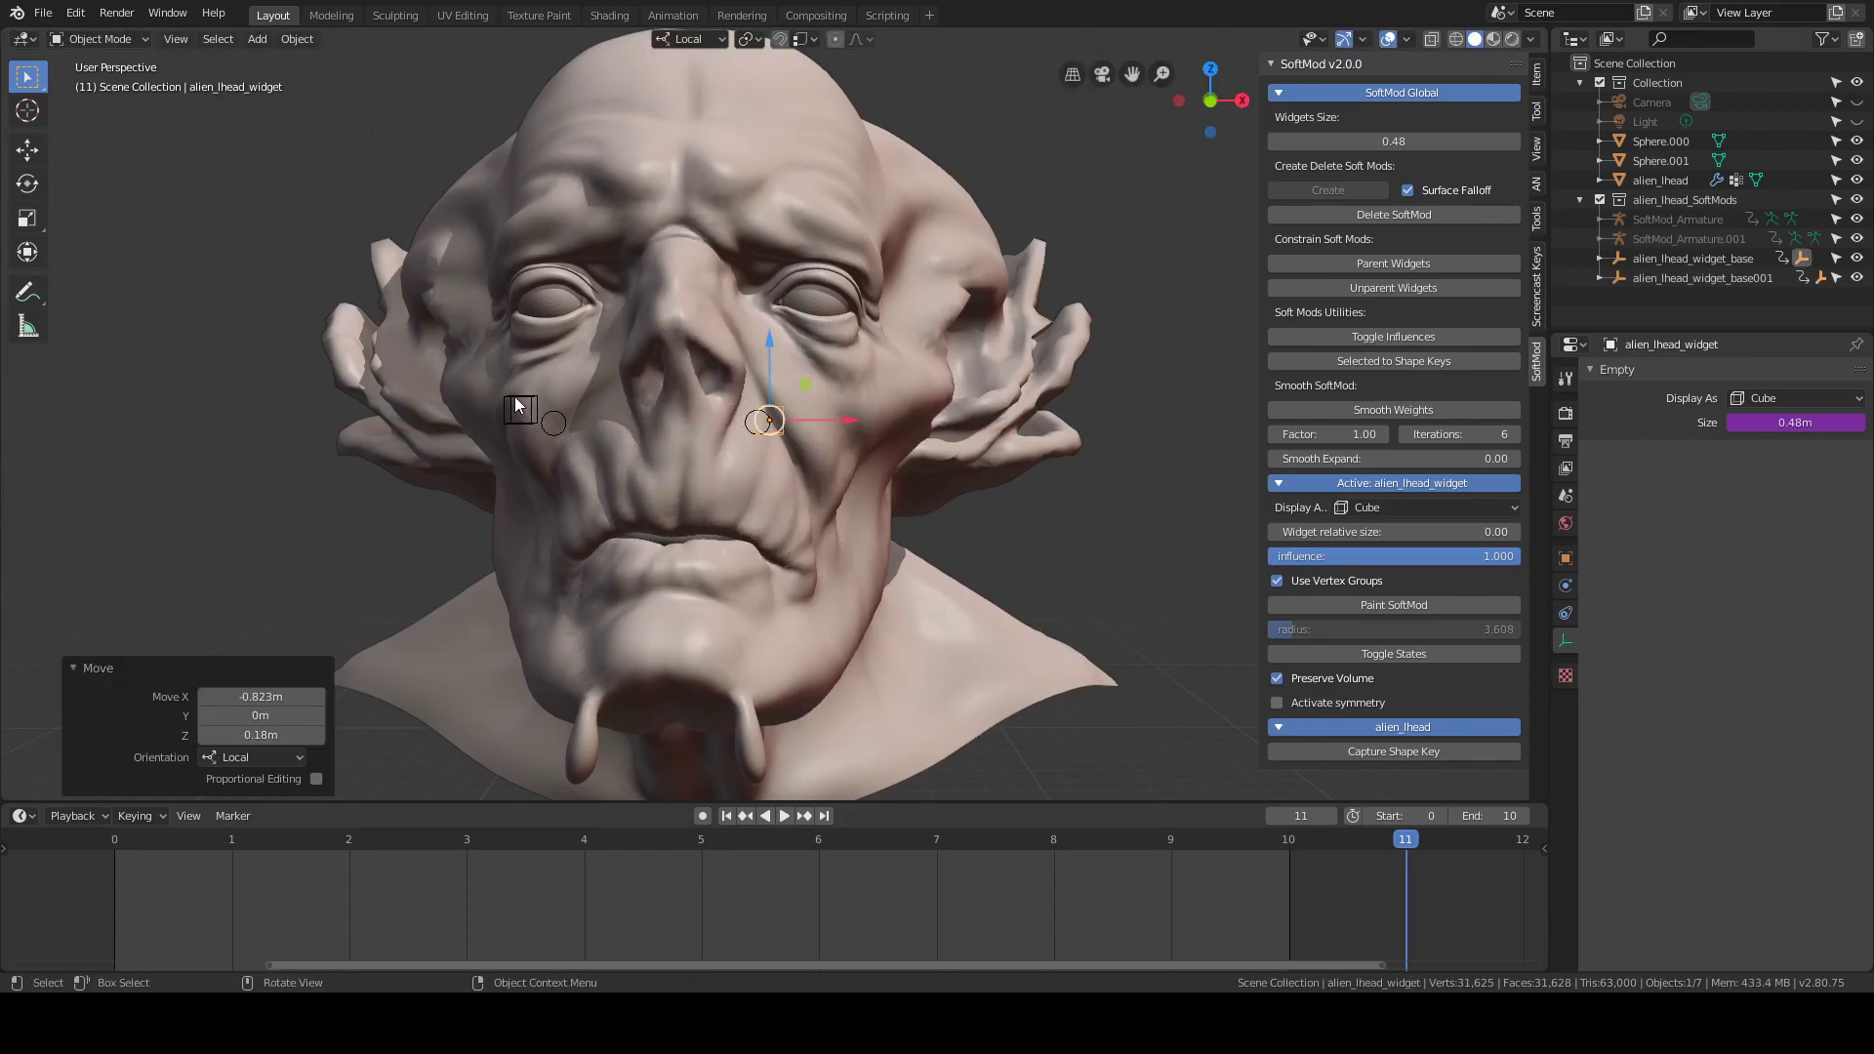
Move the opposite cheek's widget about 0.349 m in X and 0.0986 m in Z, and rotate it about -11.2° in the view
{"action": "left_click", "coordinate": [519, 390]}
{"action": "key", "text": "g"}
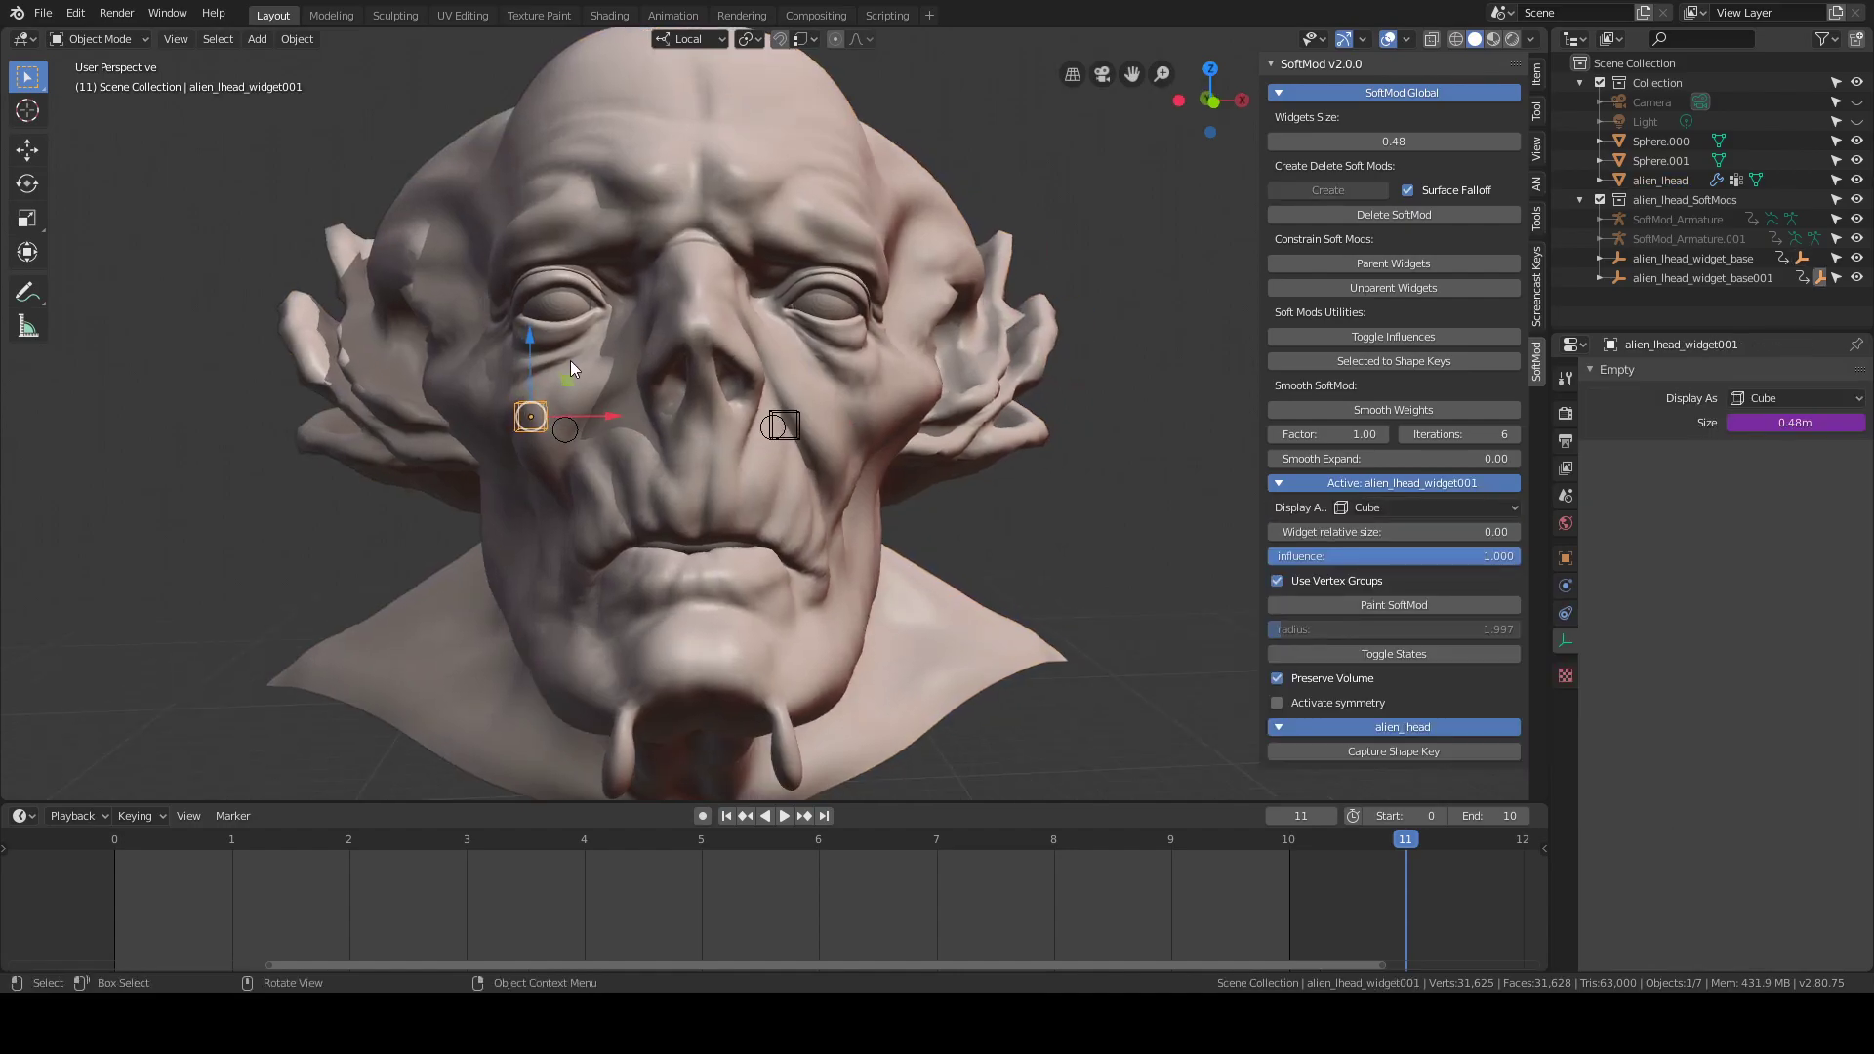
{"action": "left_click", "coordinate": [579, 375]}
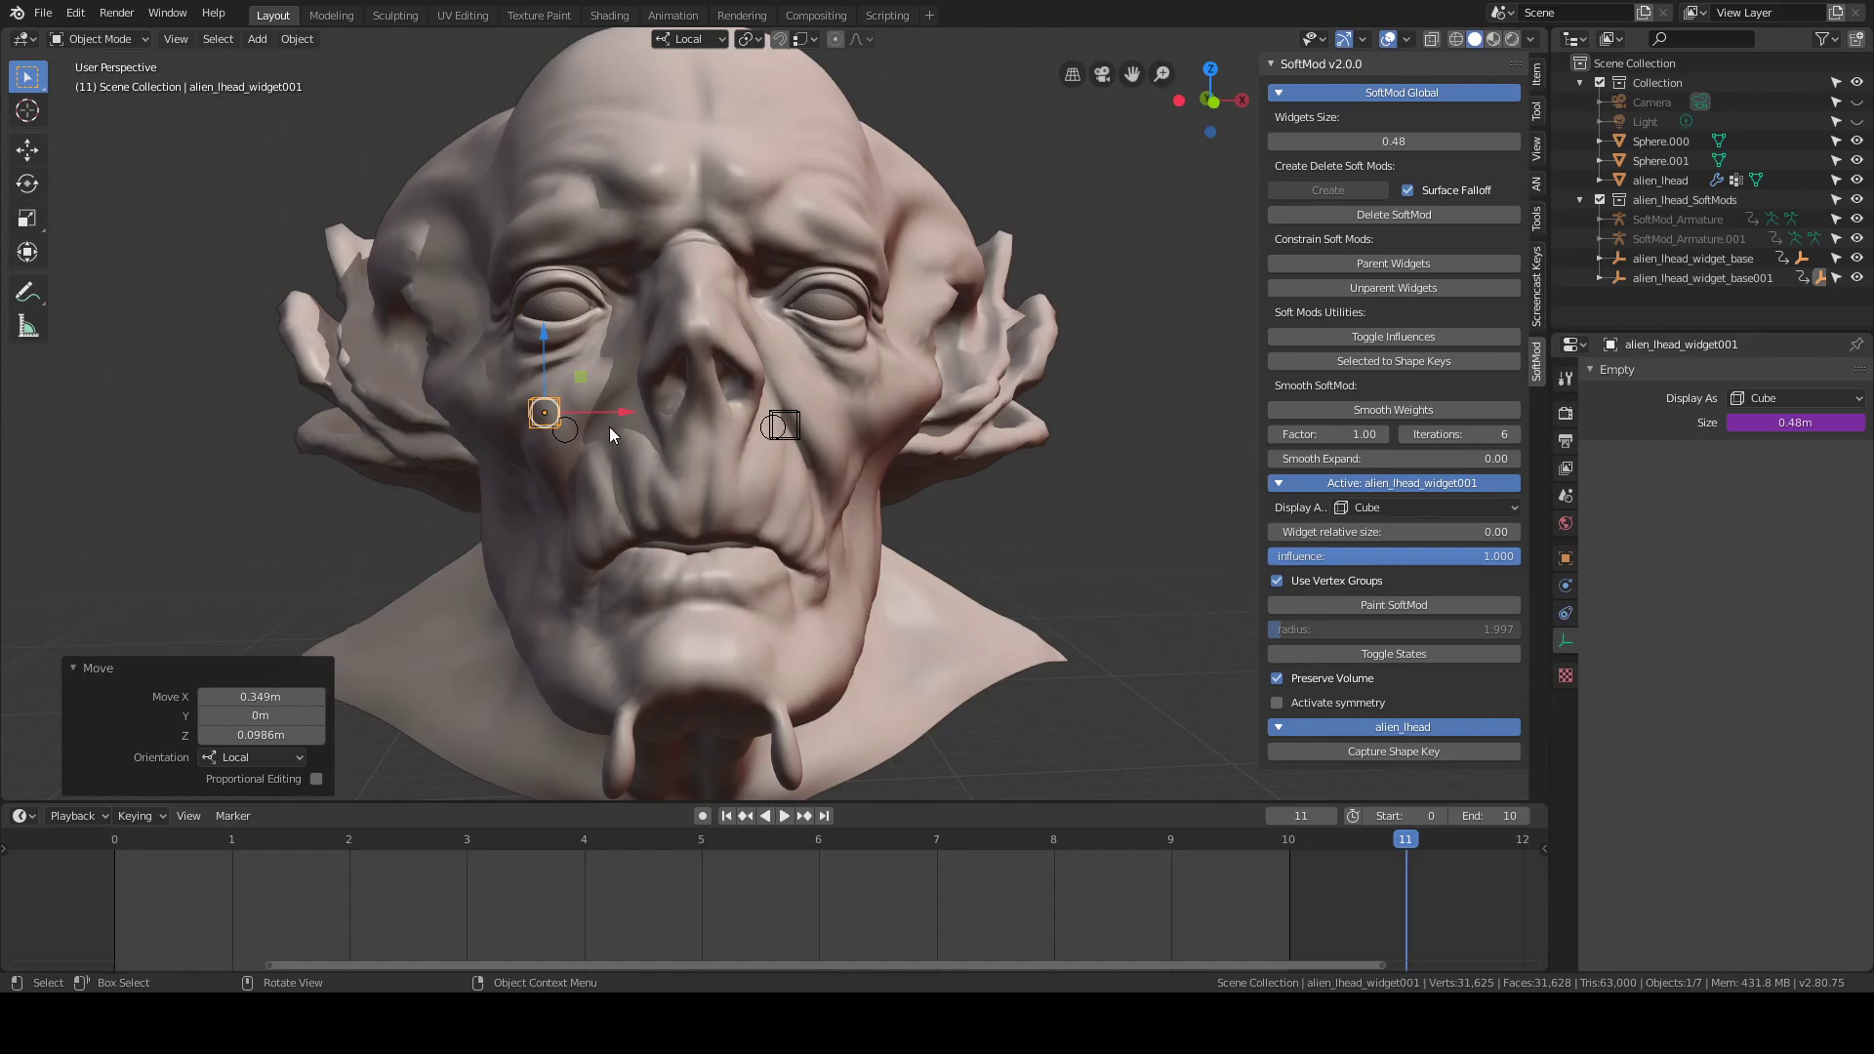
{"action": "key", "text": "r"}
{"action": "left_click", "coordinate": [630, 404]}
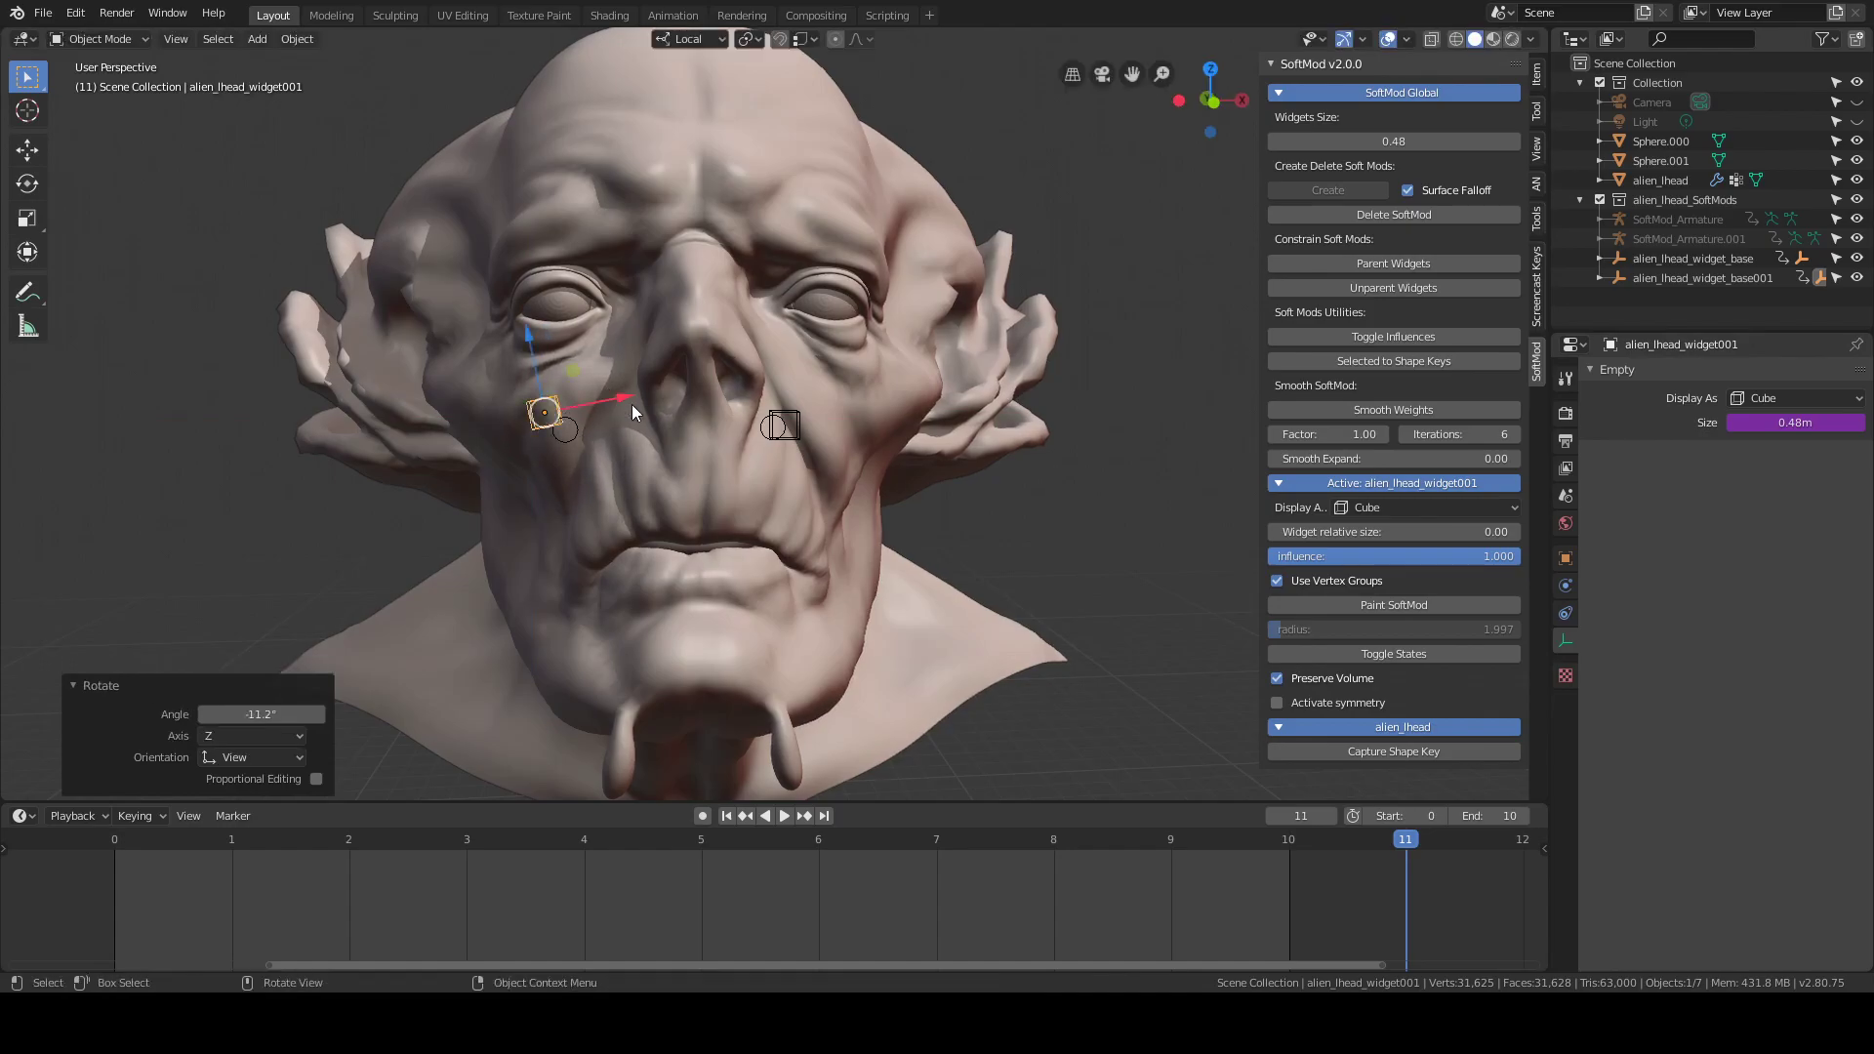
Move the widget beside the nose about -0.413 m in Z with its Y axis locked
{"action": "left_click", "coordinate": [780, 414]}
{"action": "key", "text": "g"}
{"action": "key", "text": "shift+y"}
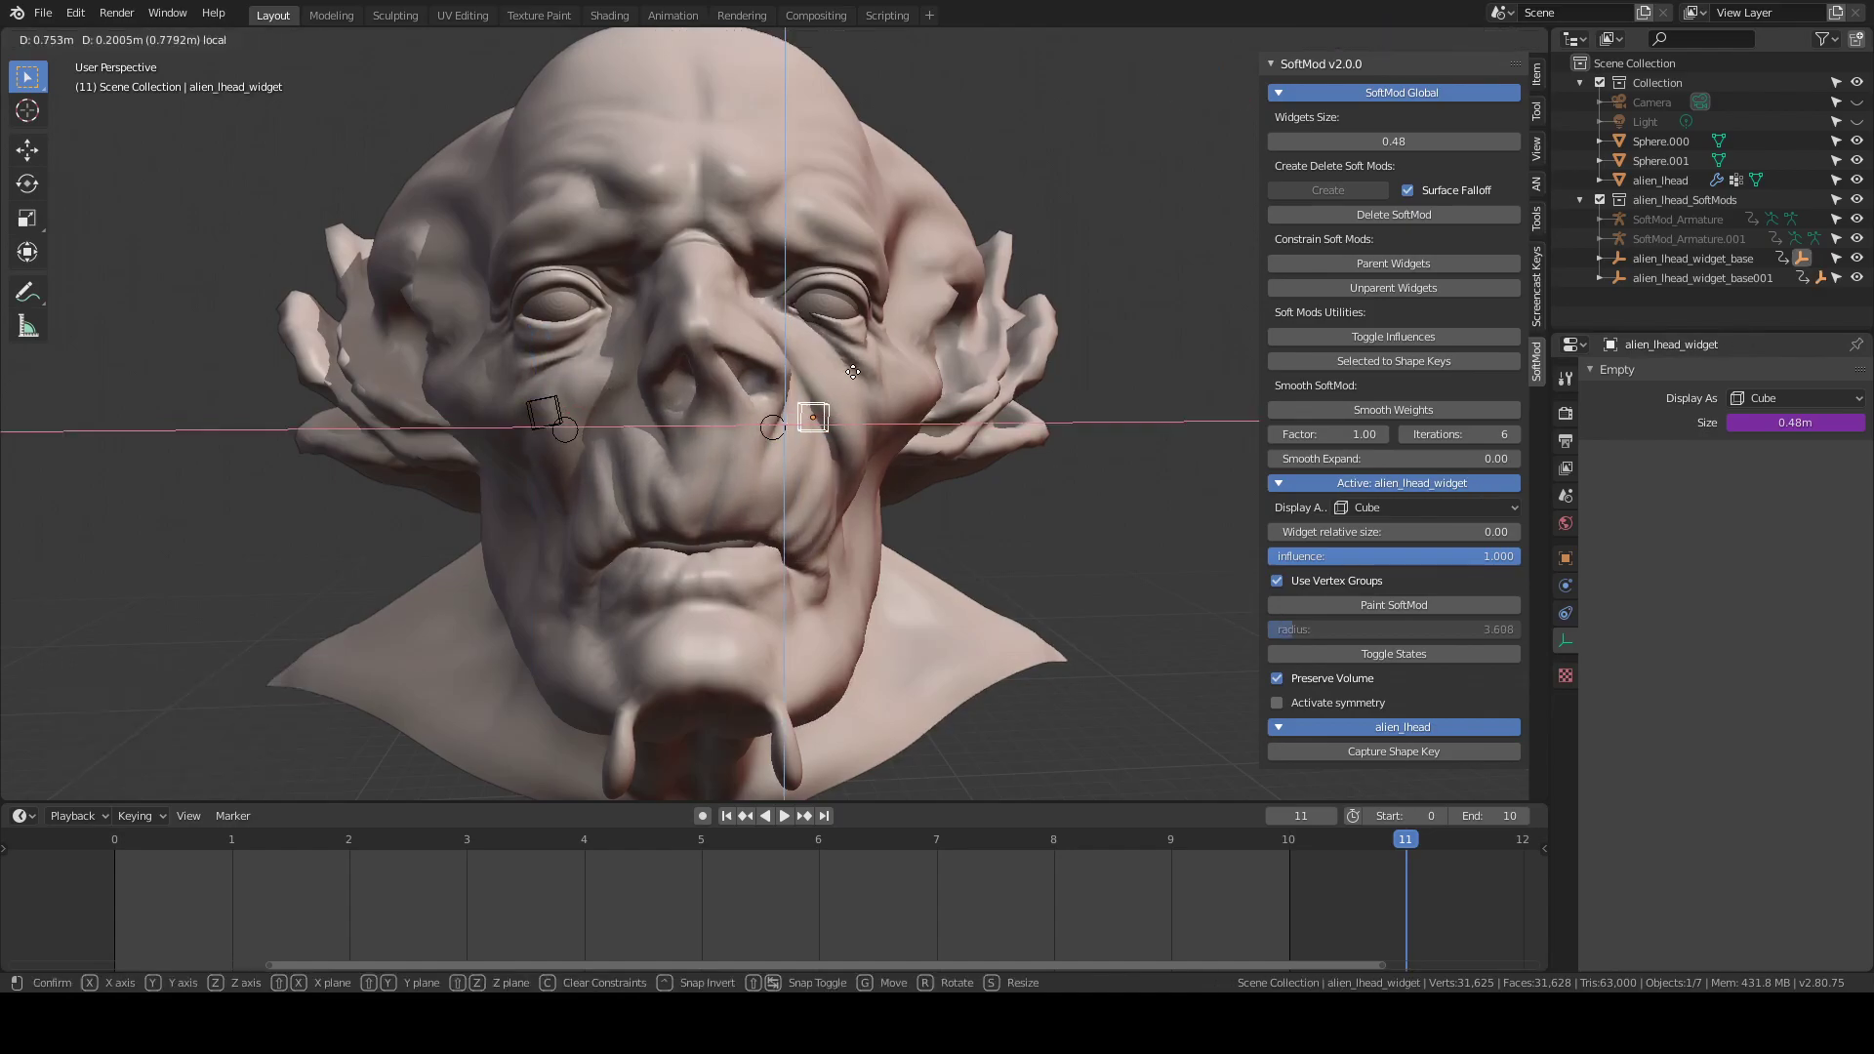
{"action": "left_click", "coordinate": [823, 400]}
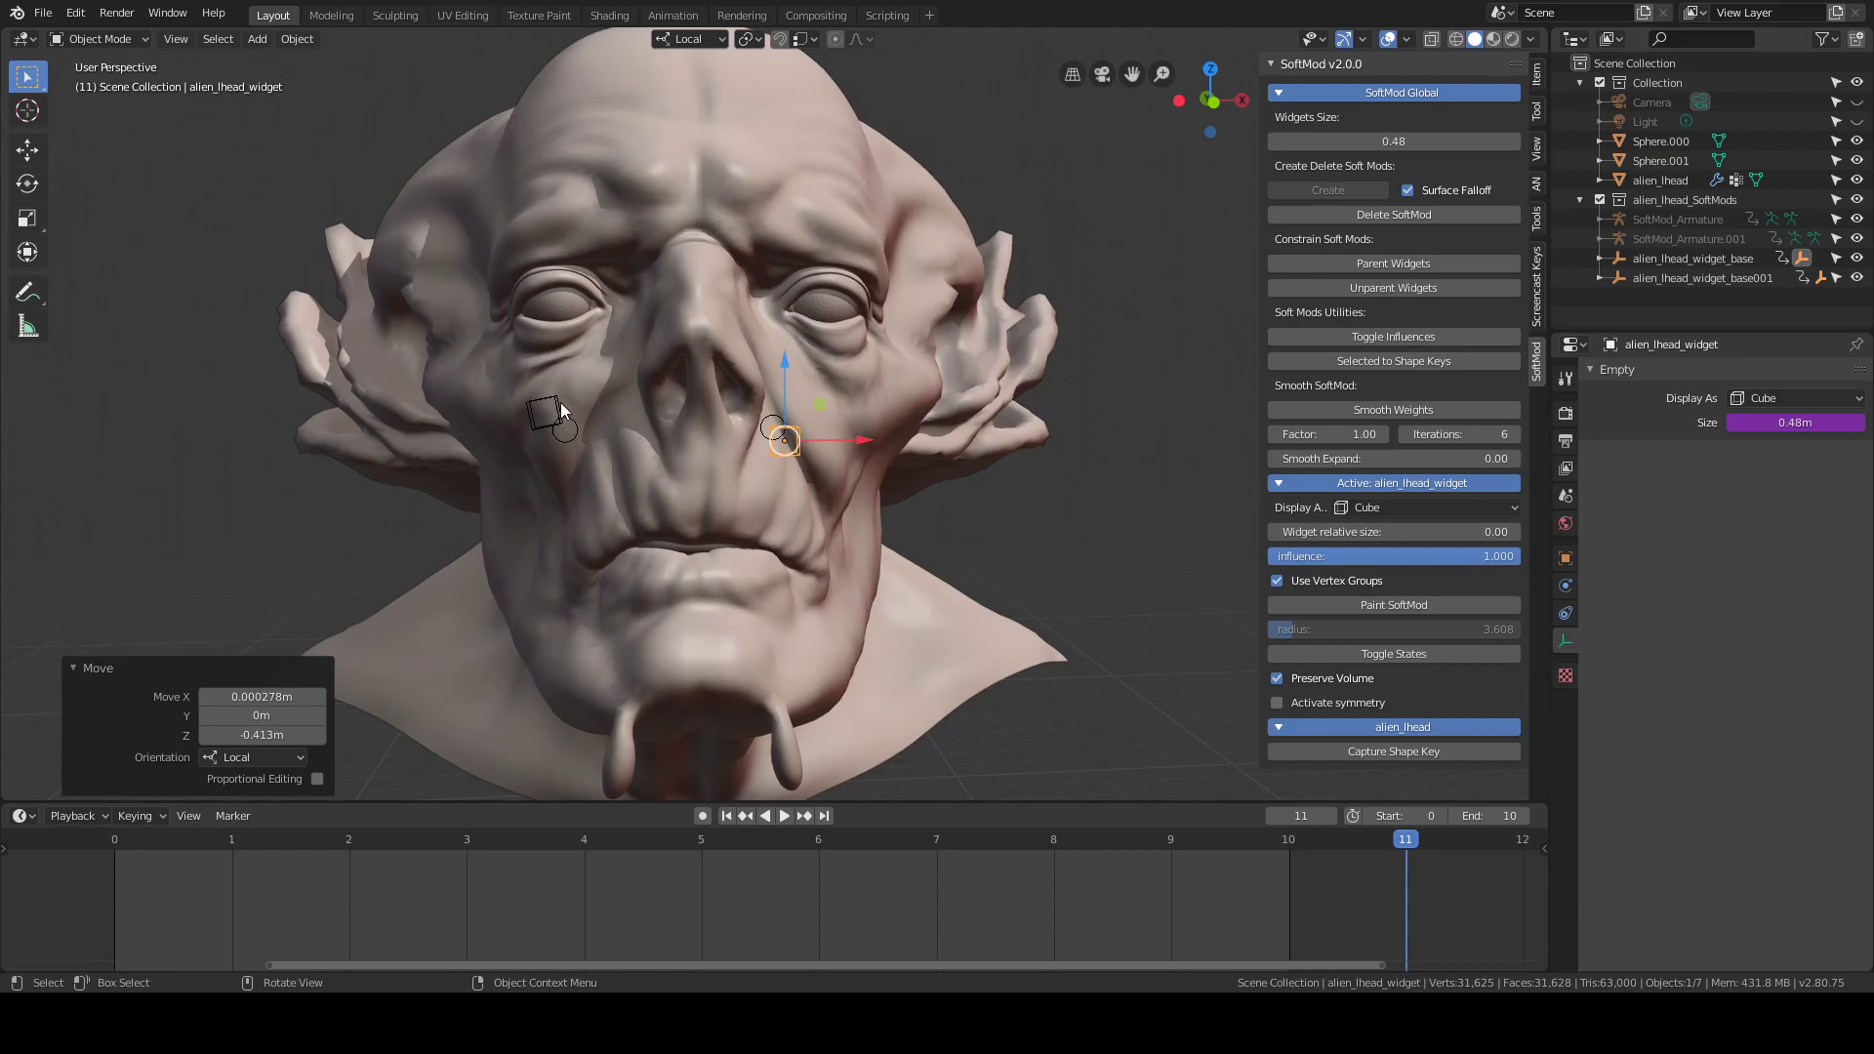
Add a Simple Deform modifier to the alien head below its softmod armature modifiers and examine the twisted mesh
{"action": "left_click", "coordinate": [845, 591]}
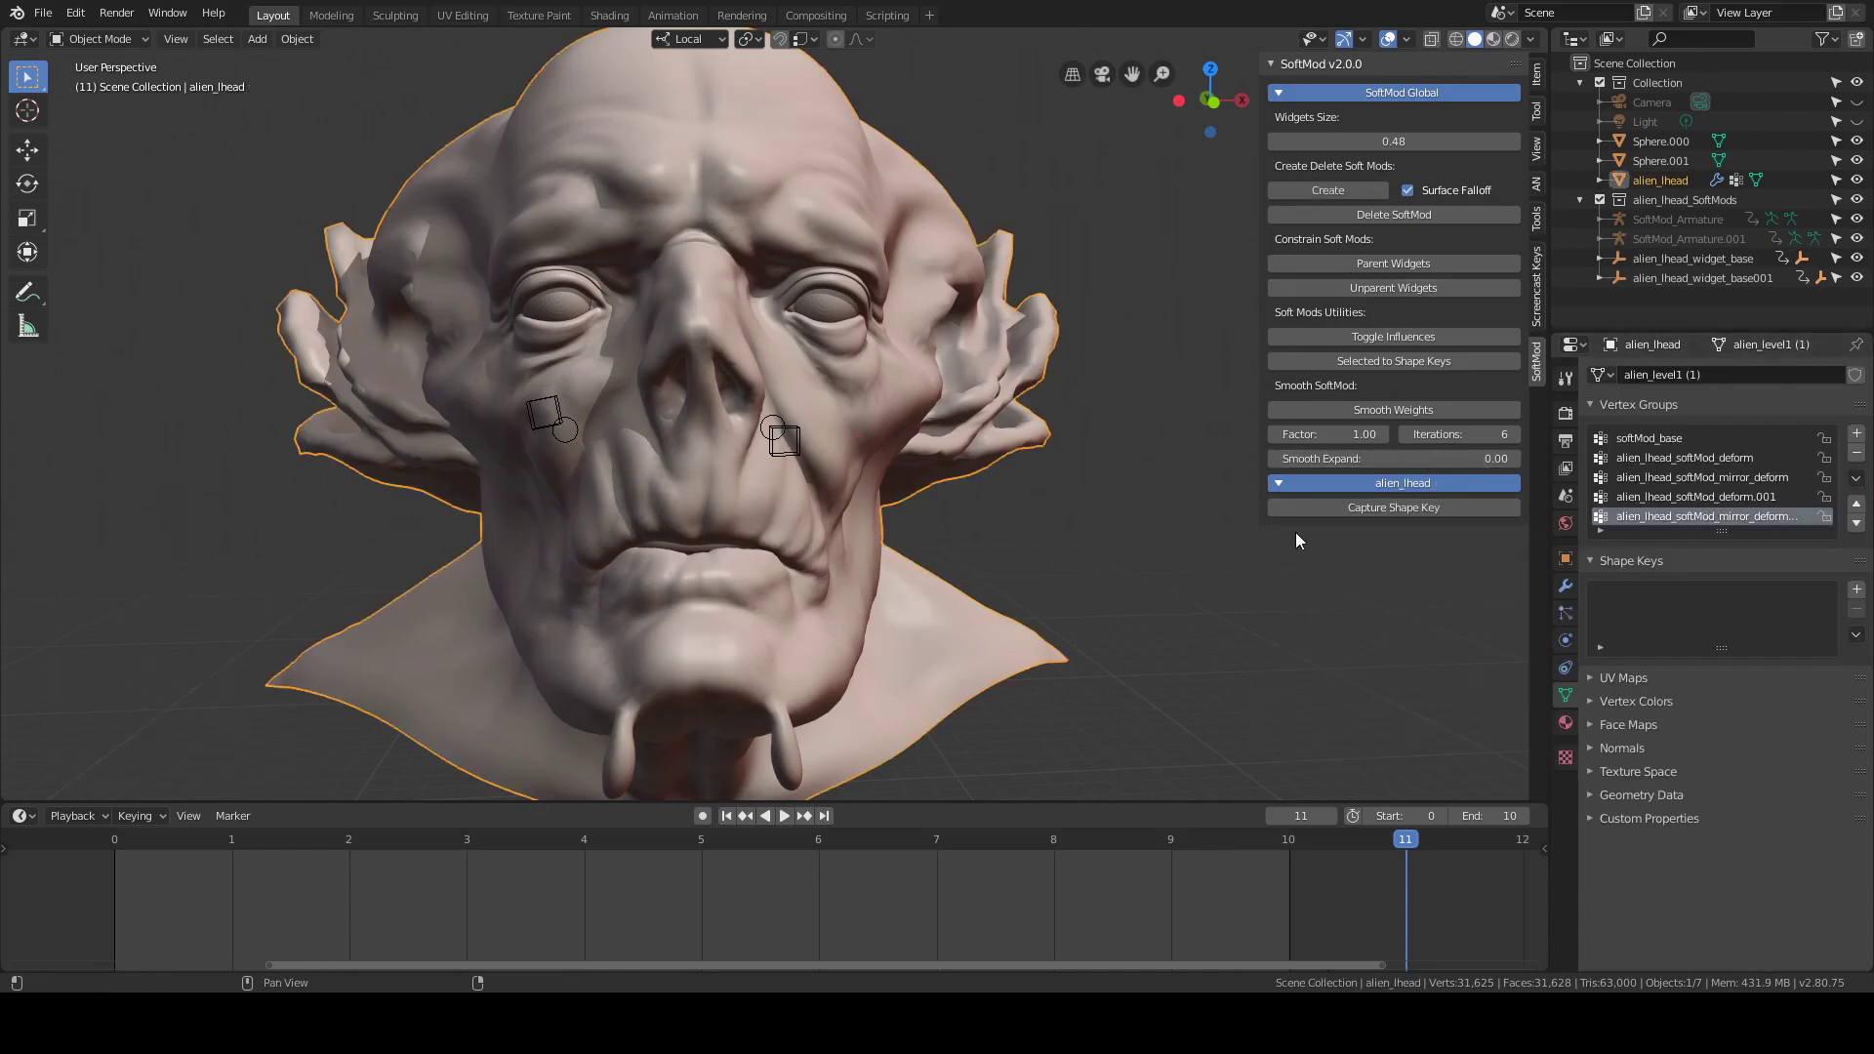
{"action": "left_click", "coordinate": [1564, 585]}
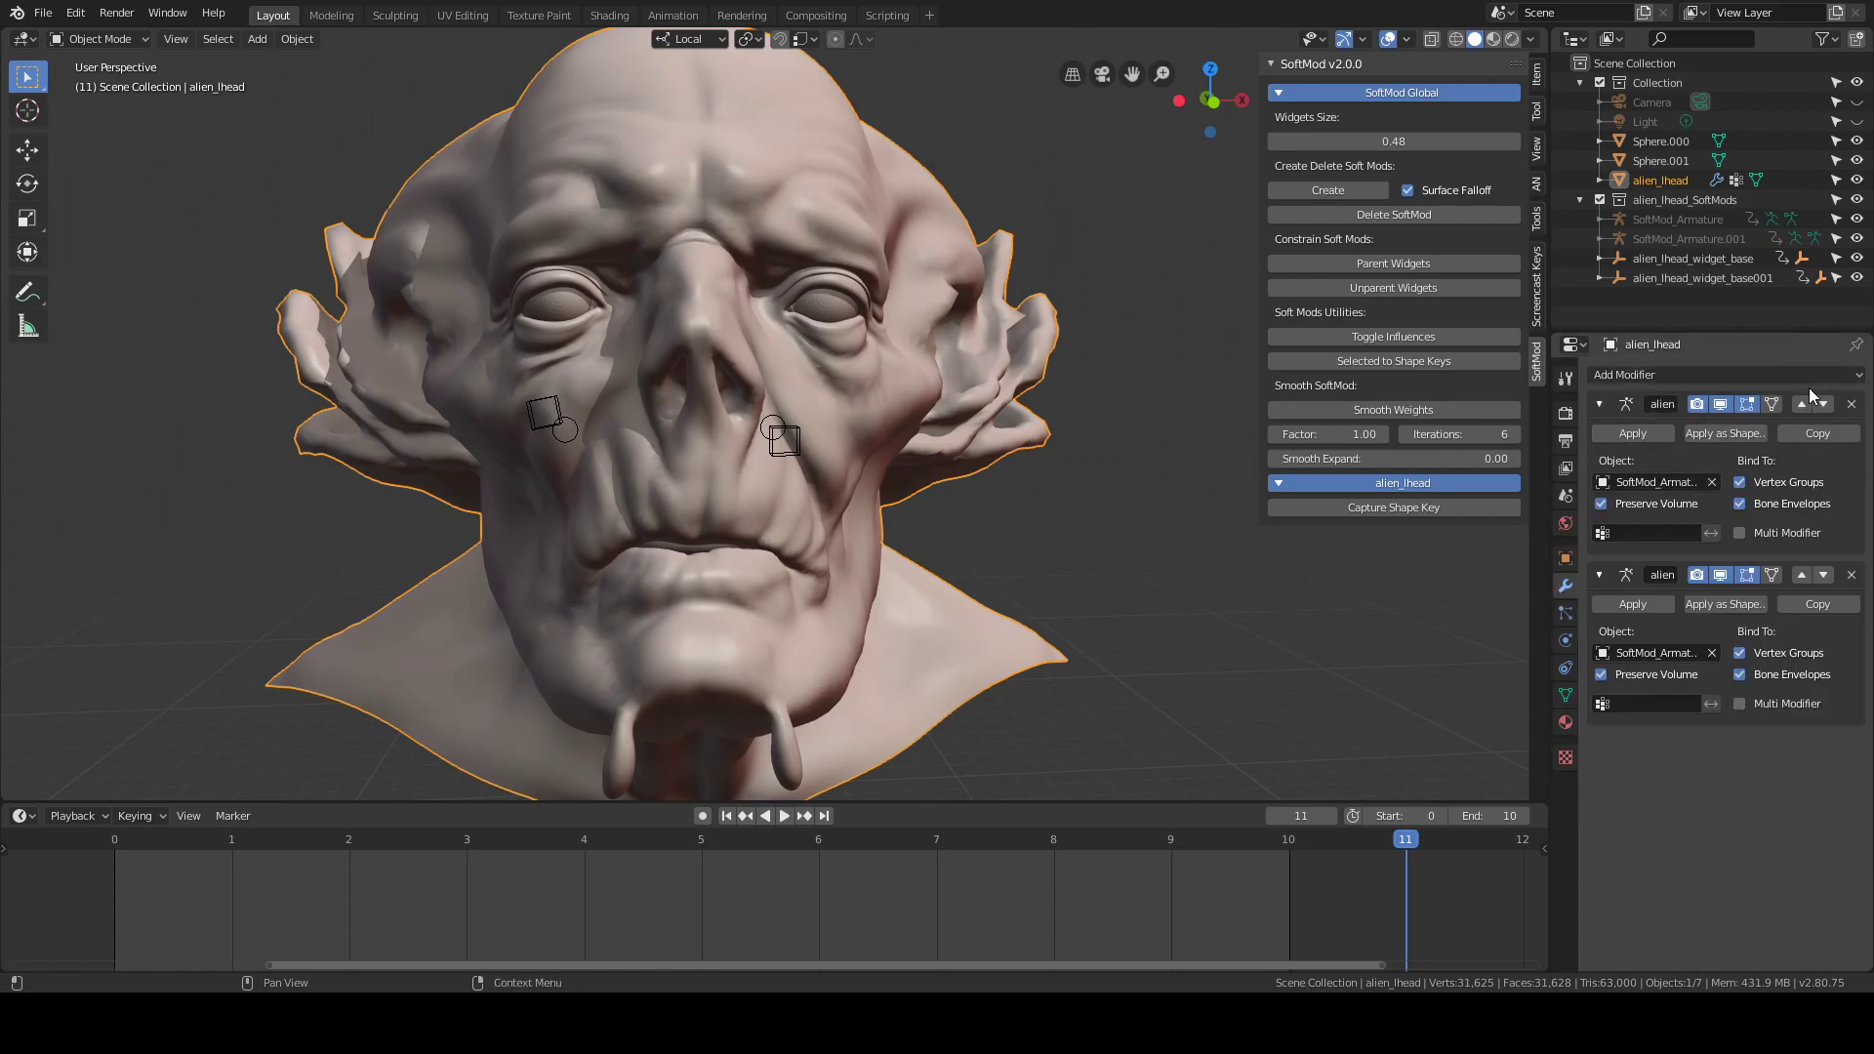
{"action": "left_click", "coordinate": [1706, 372]}
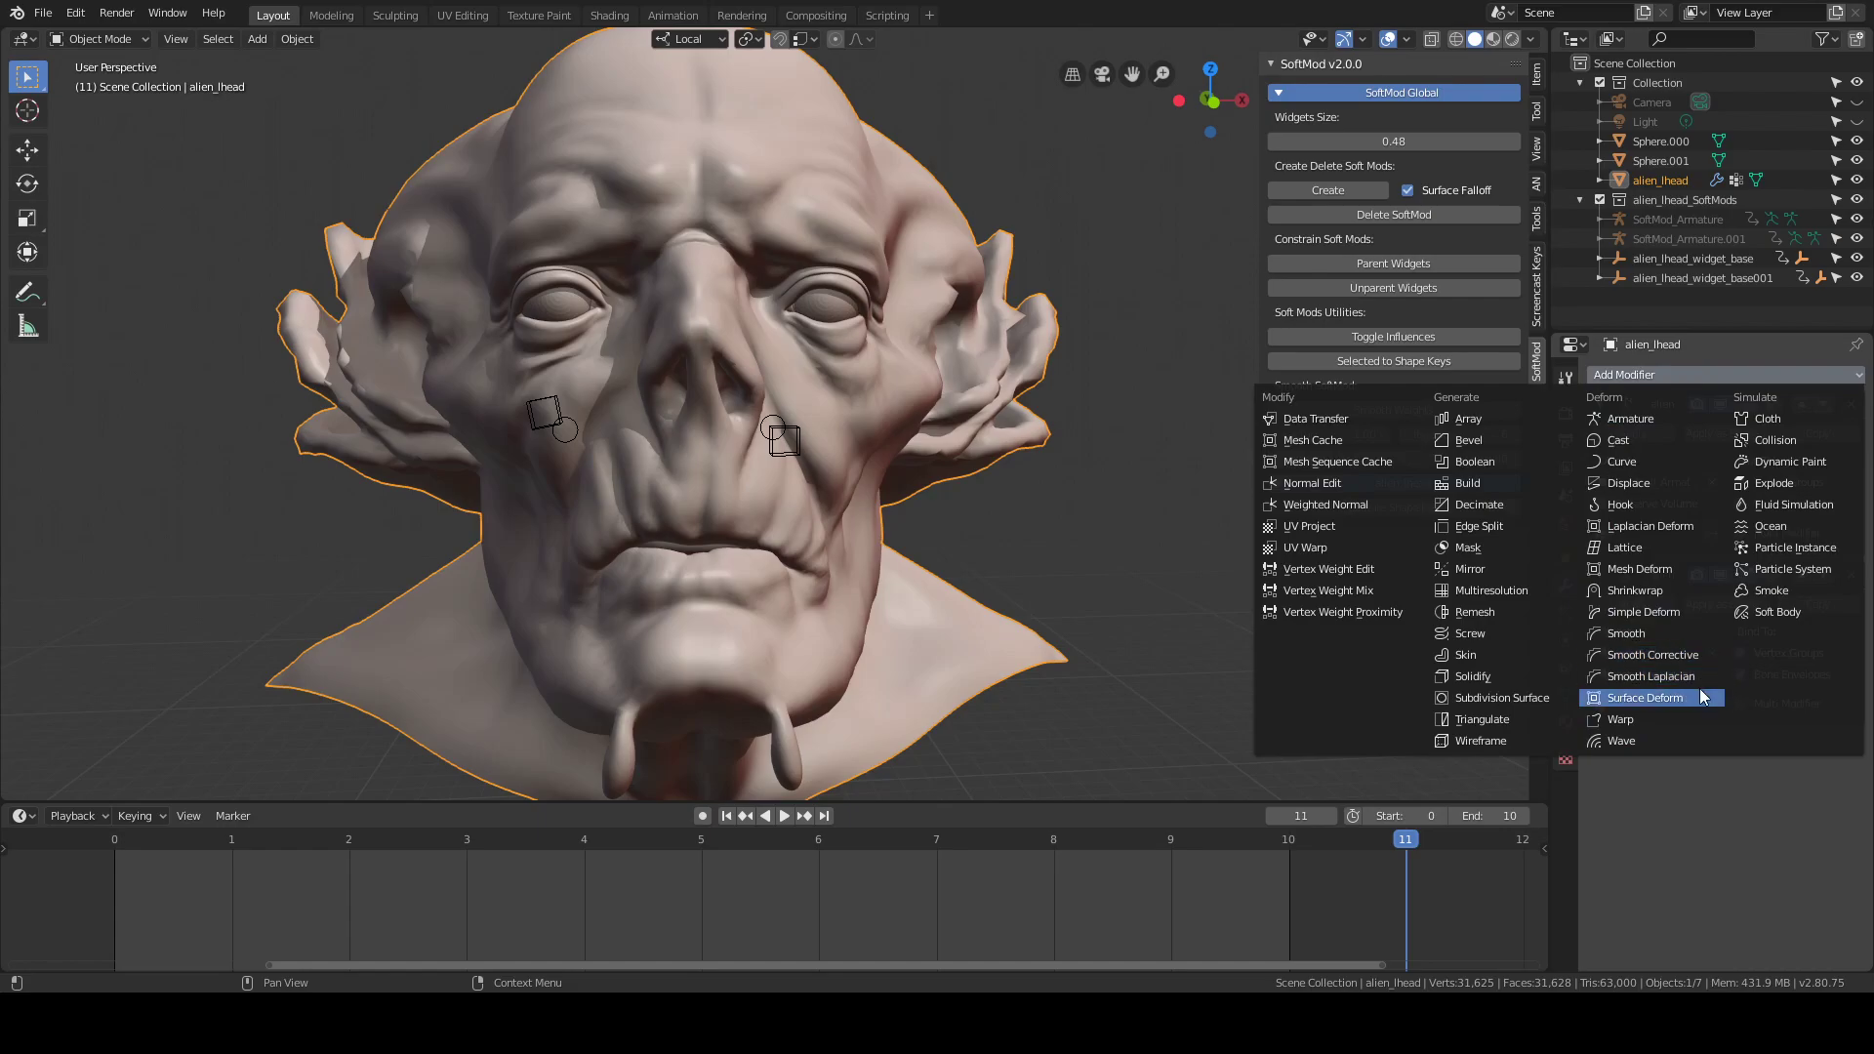
{"action": "left_click", "coordinate": [1663, 614]}
{"action": "scroll", "coordinate": [1146, 430], "scroll_direction": "down", "scroll_amount": 5}
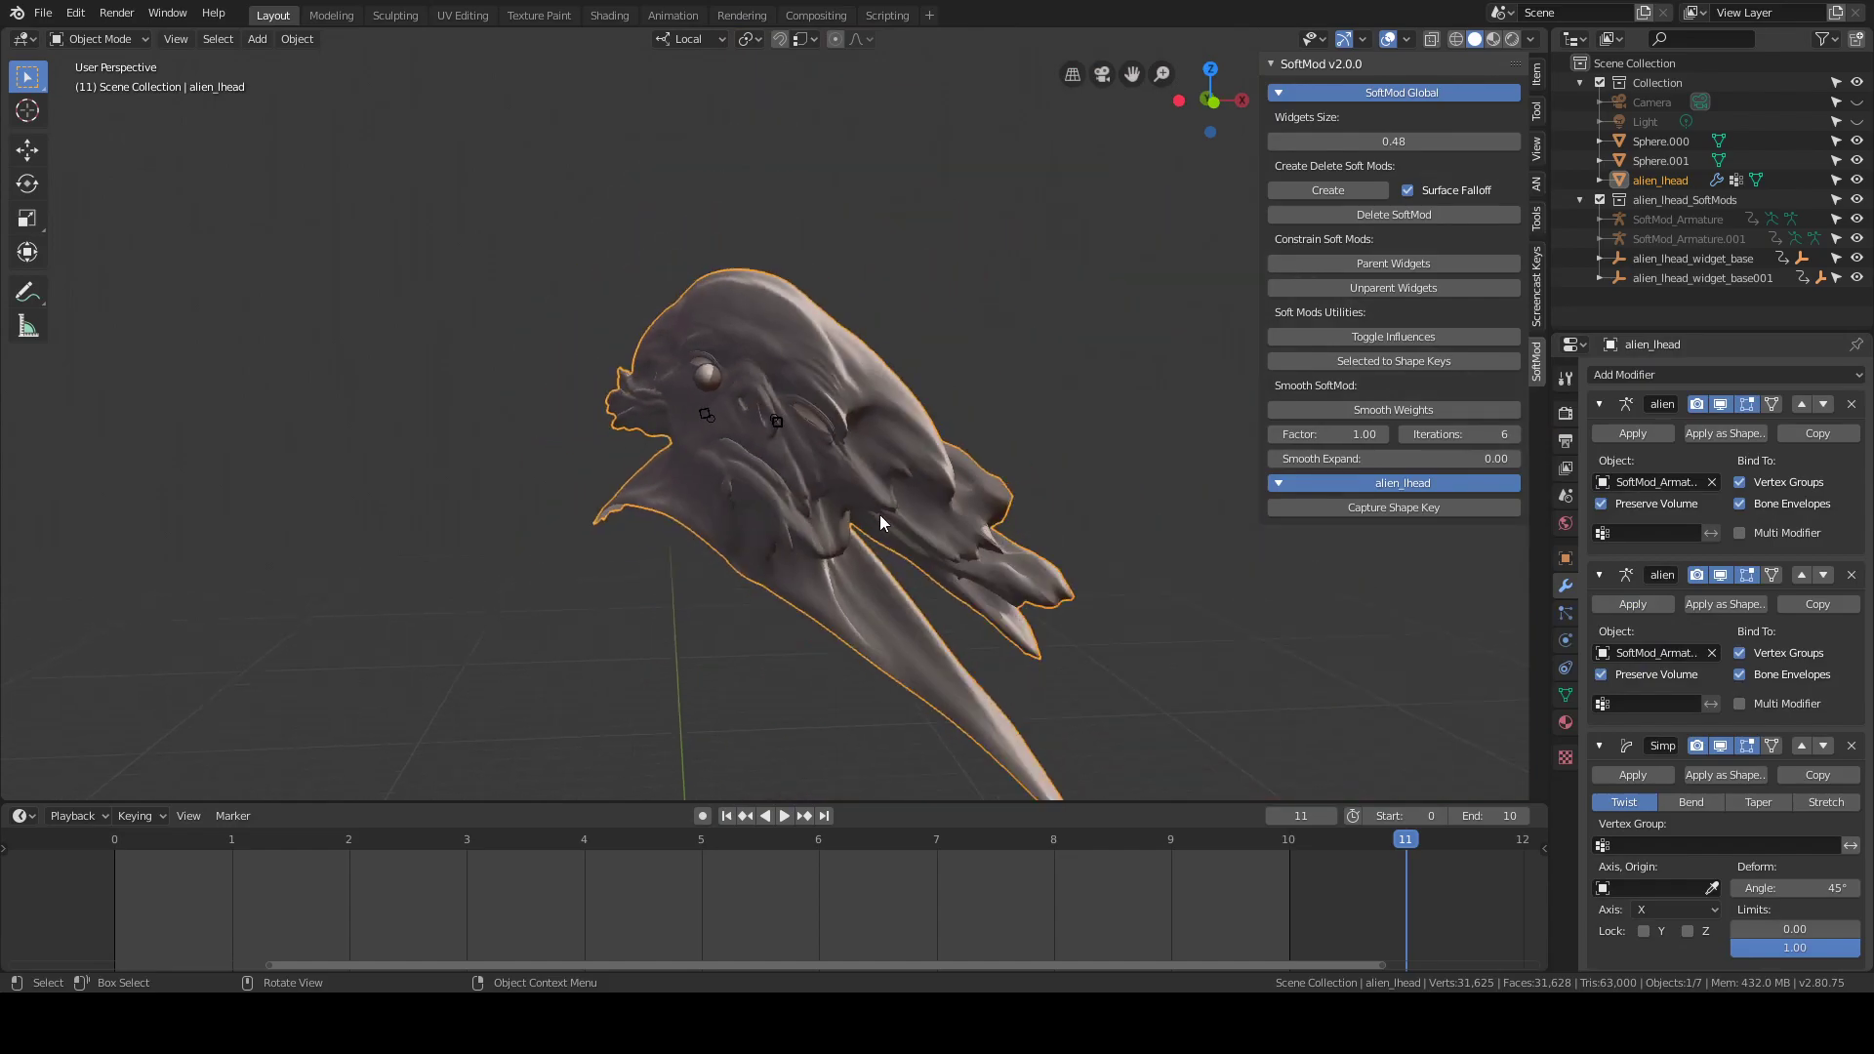
{"action": "middle_click_drag", "start_coordinate": [881, 513], "coordinate": [937, 489]}
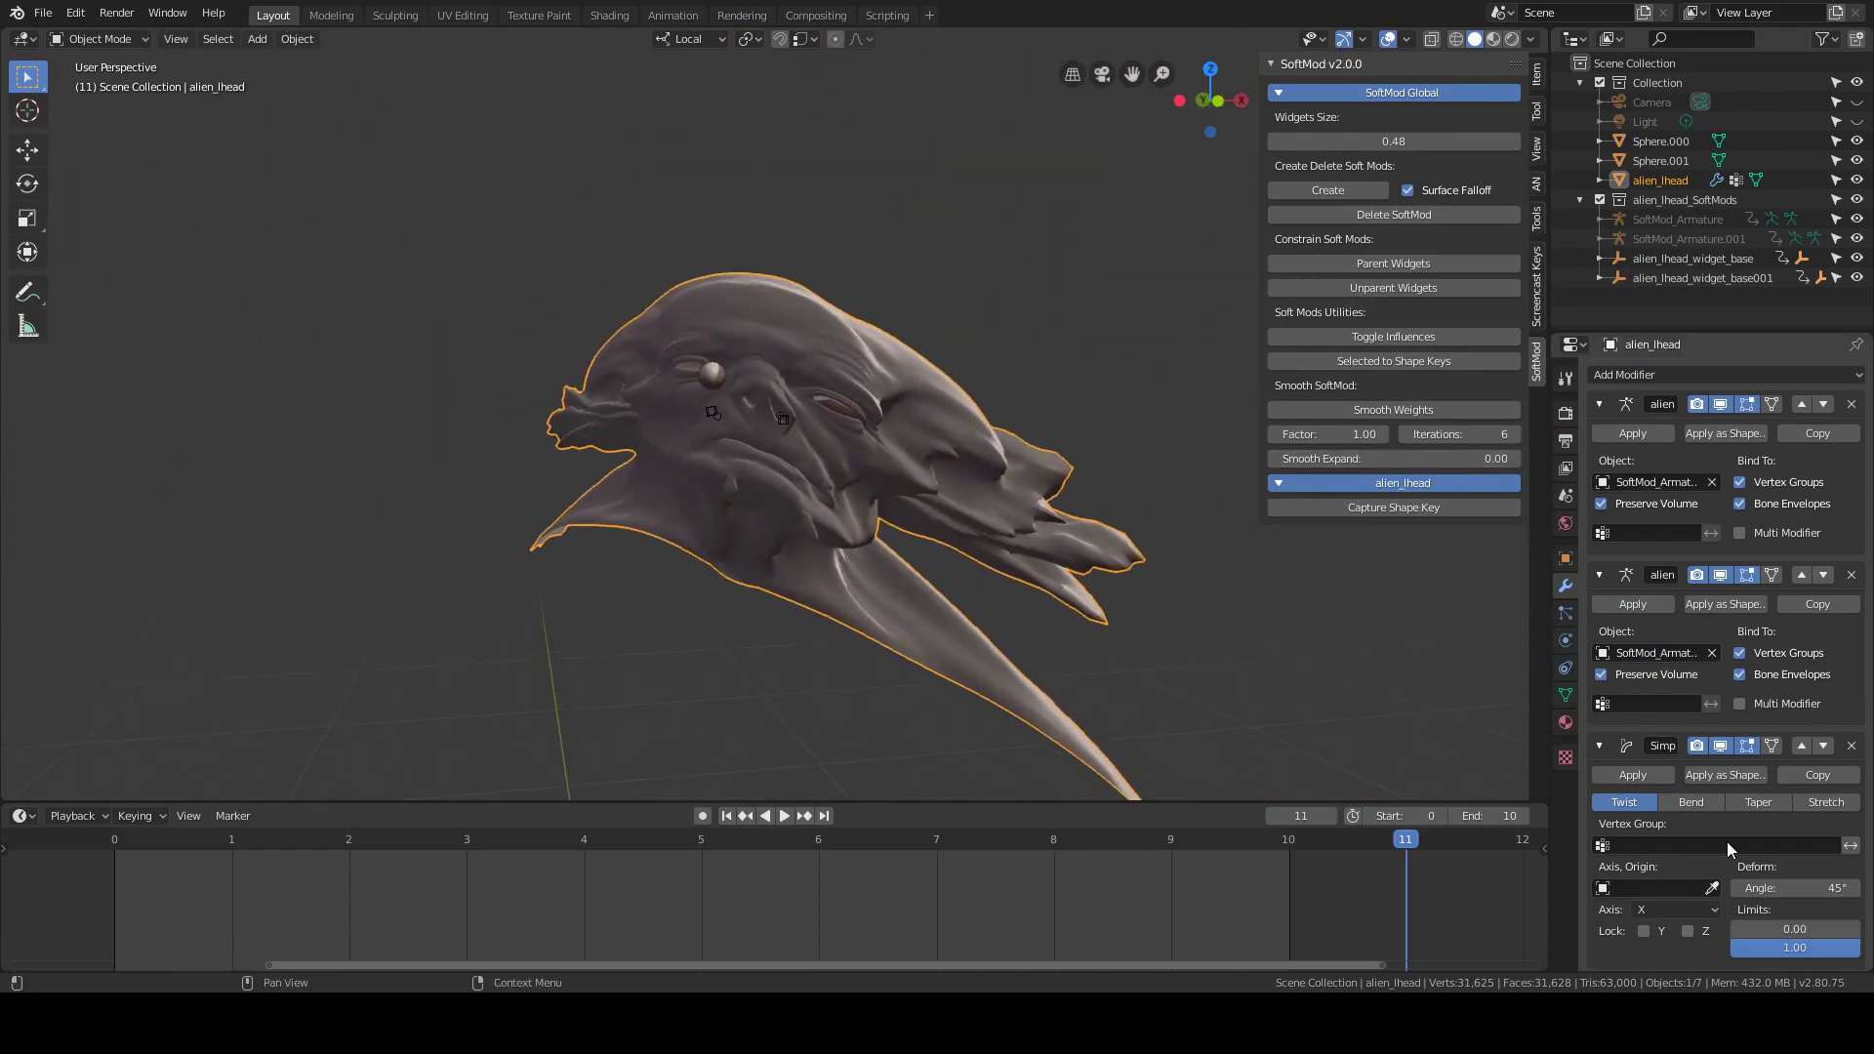
Turn off the viewport display of both softmod armature modifiers on the alien head, keeping them enabled for rendering
{"action": "left_click", "coordinate": [1713, 577]}
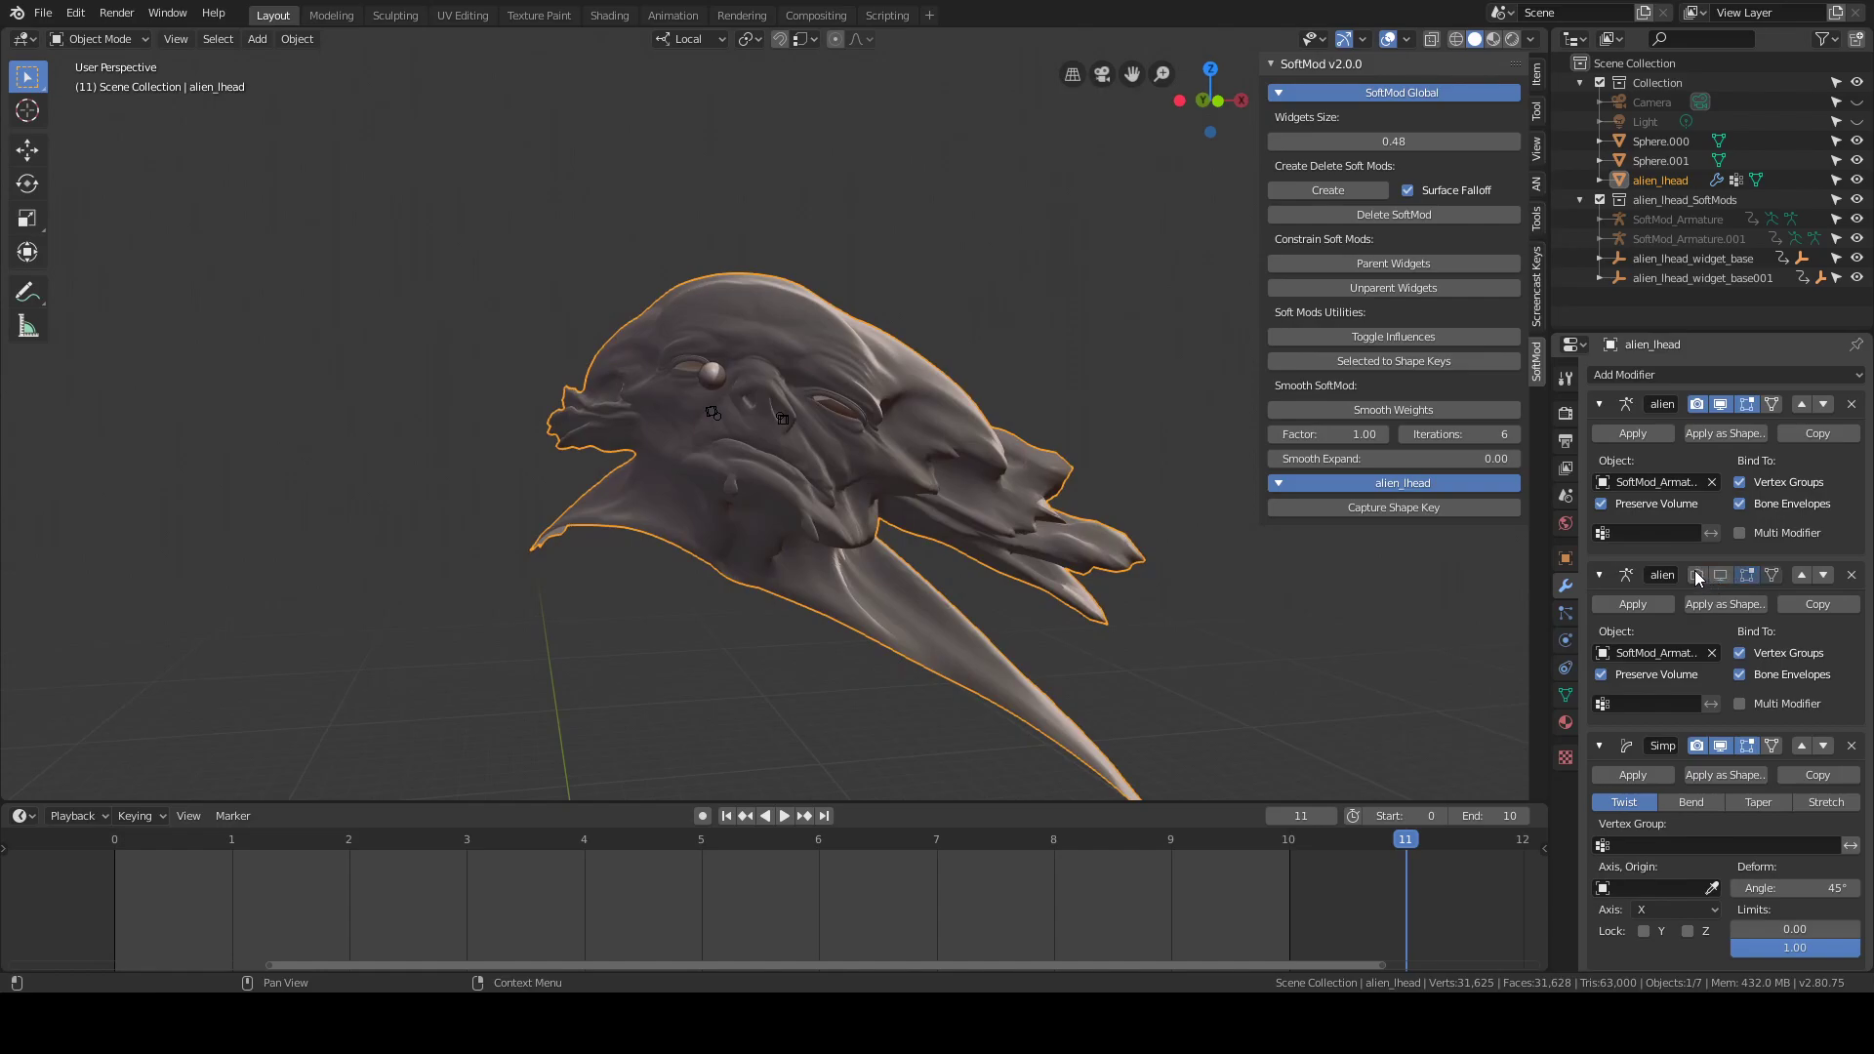
{"action": "left_click", "coordinate": [1696, 574]}
{"action": "left_click", "coordinate": [1717, 577]}
{"action": "left_click", "coordinate": [1725, 575]}
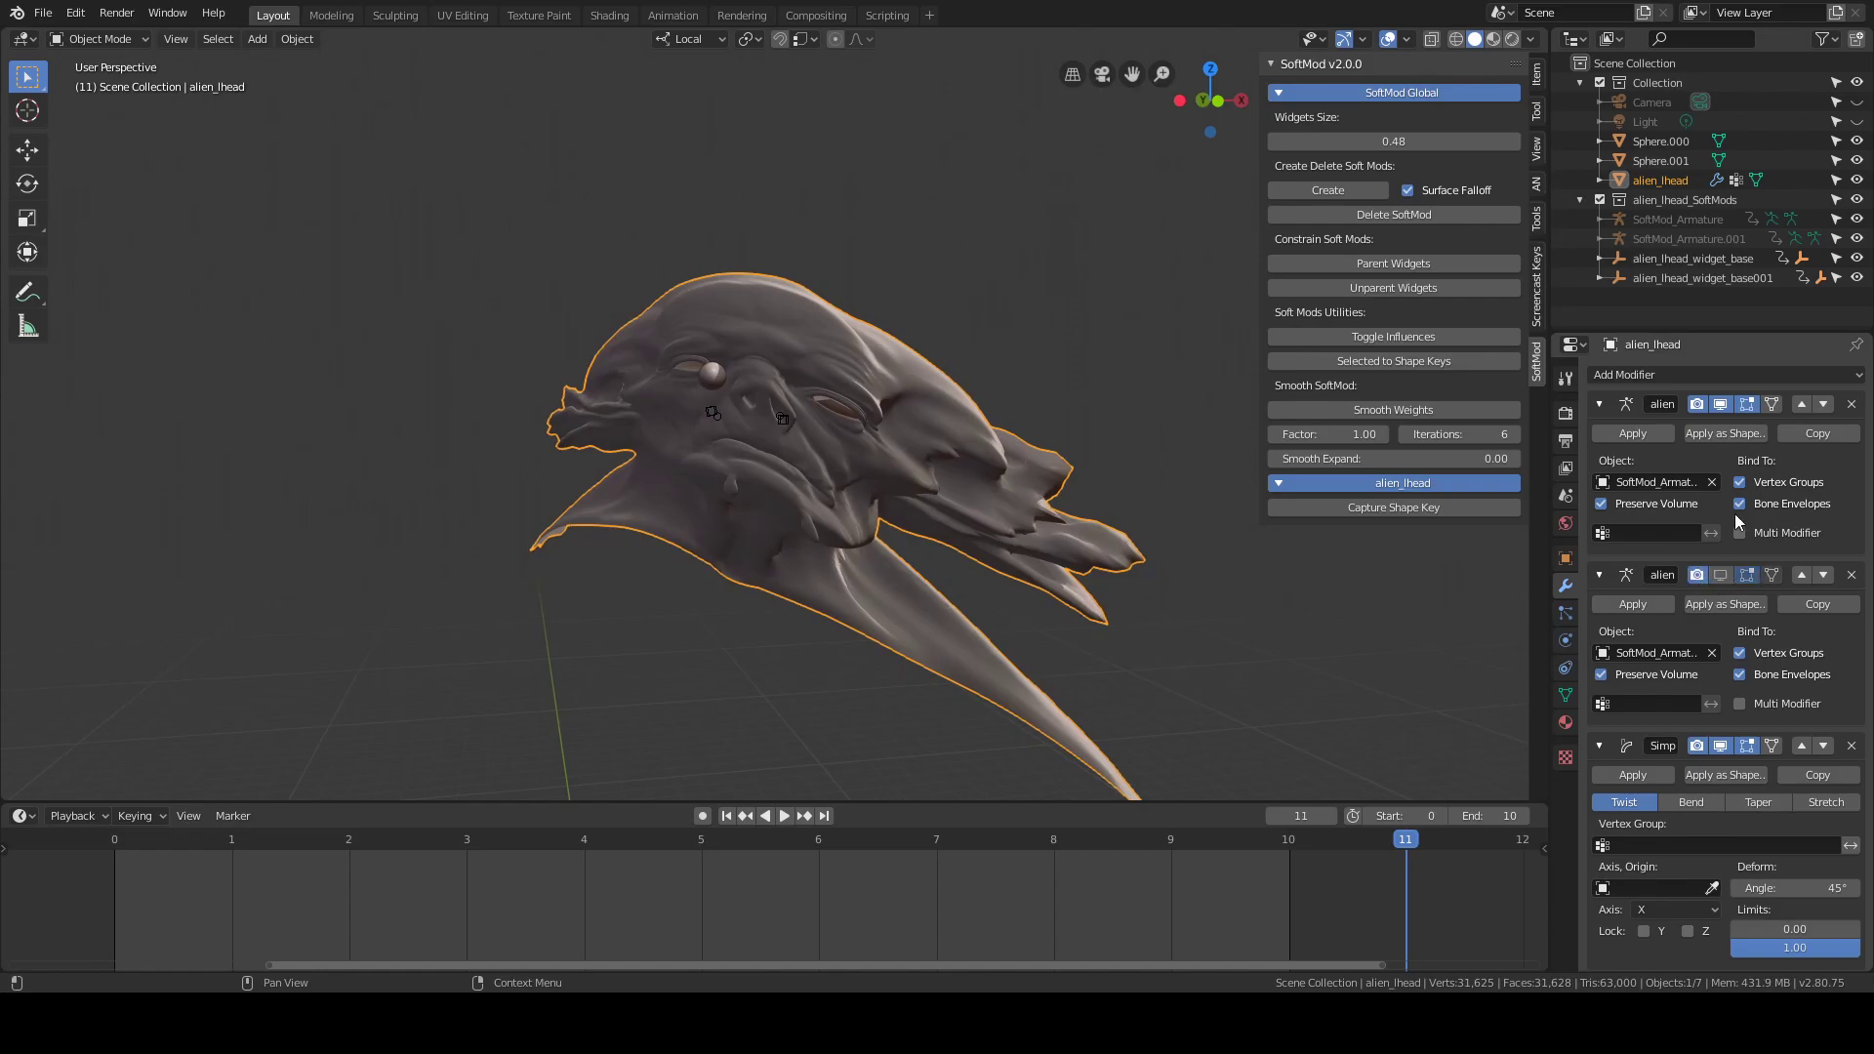
{"action": "left_click", "coordinate": [1720, 405]}
Set the Simple Deform modifier's upper limit to 0.44, switch it to Bend and set its angle to -27.1°
{"action": "mouse_move", "coordinate": [1803, 949]}
{"action": "left_mouse_down"}
{"action": "mouse_move", "coordinate": [1724, 950]}
{"action": "mouse_move", "coordinate": [1788, 935]}
{"action": "left_mouse_up"}
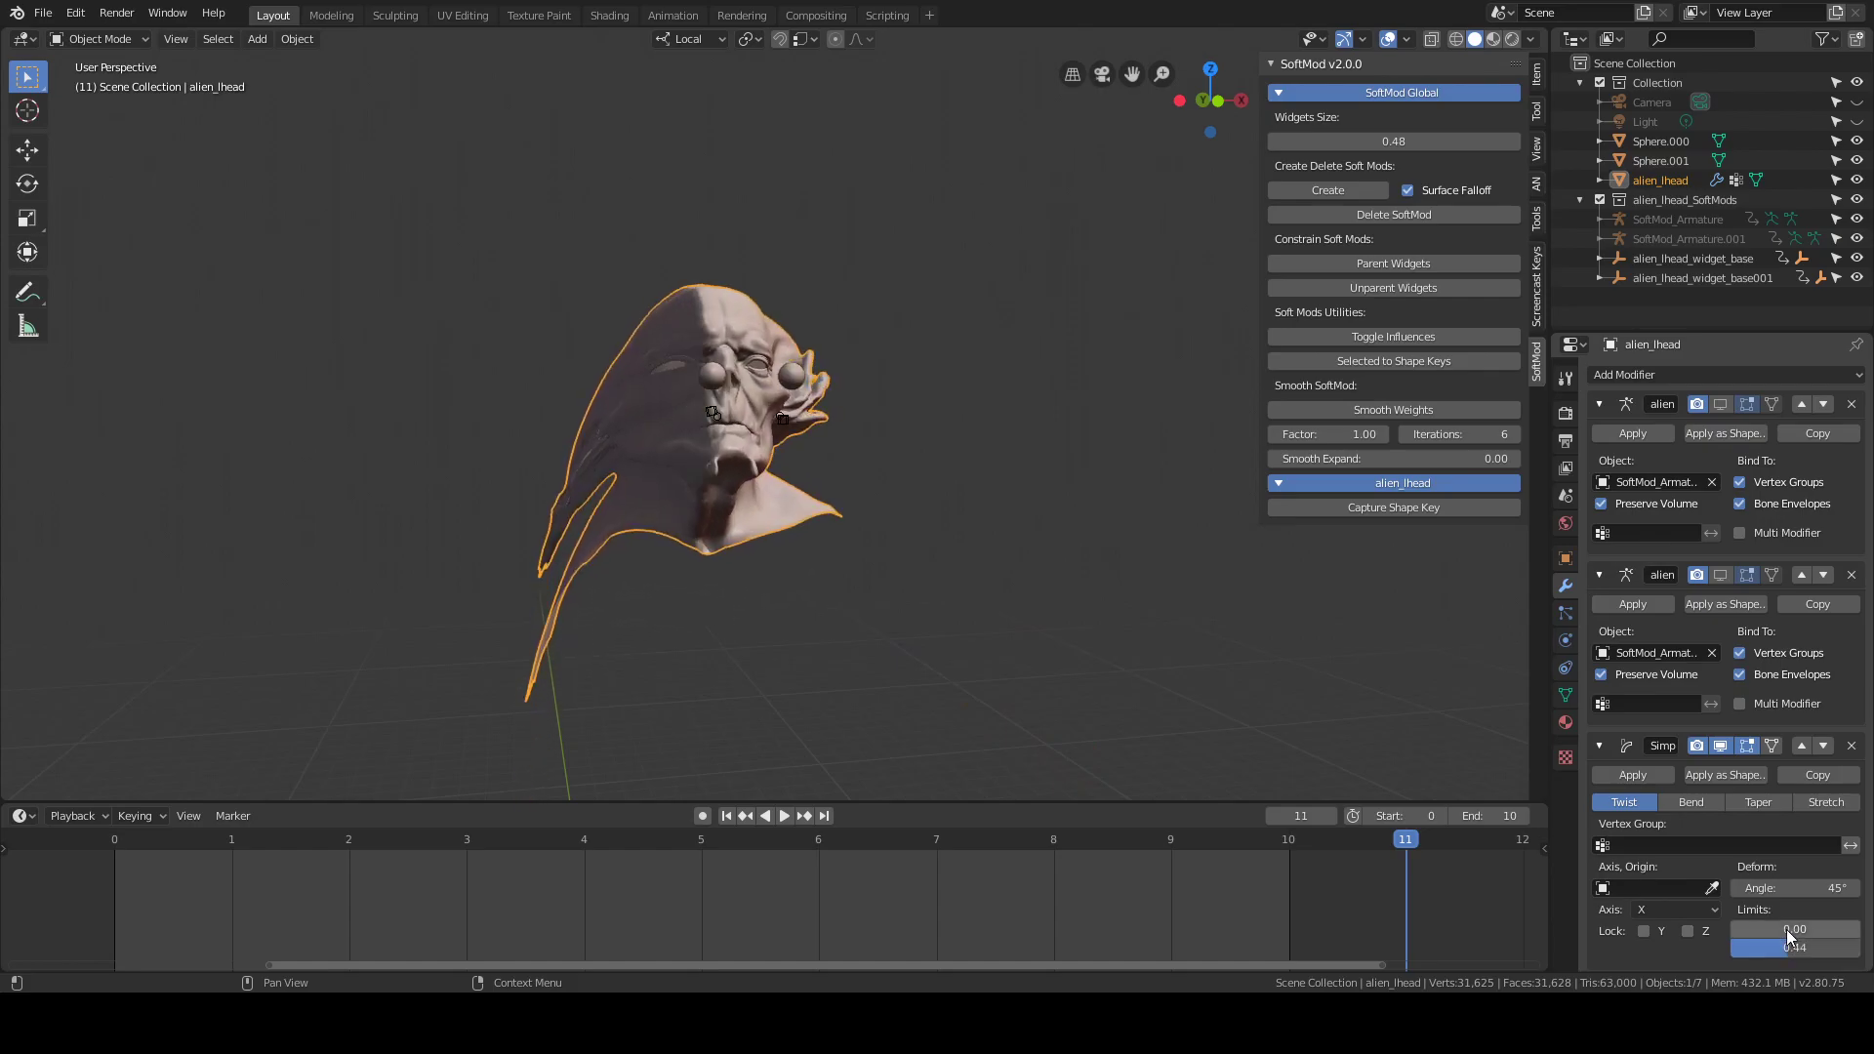
{"action": "left_click", "coordinate": [1693, 802]}
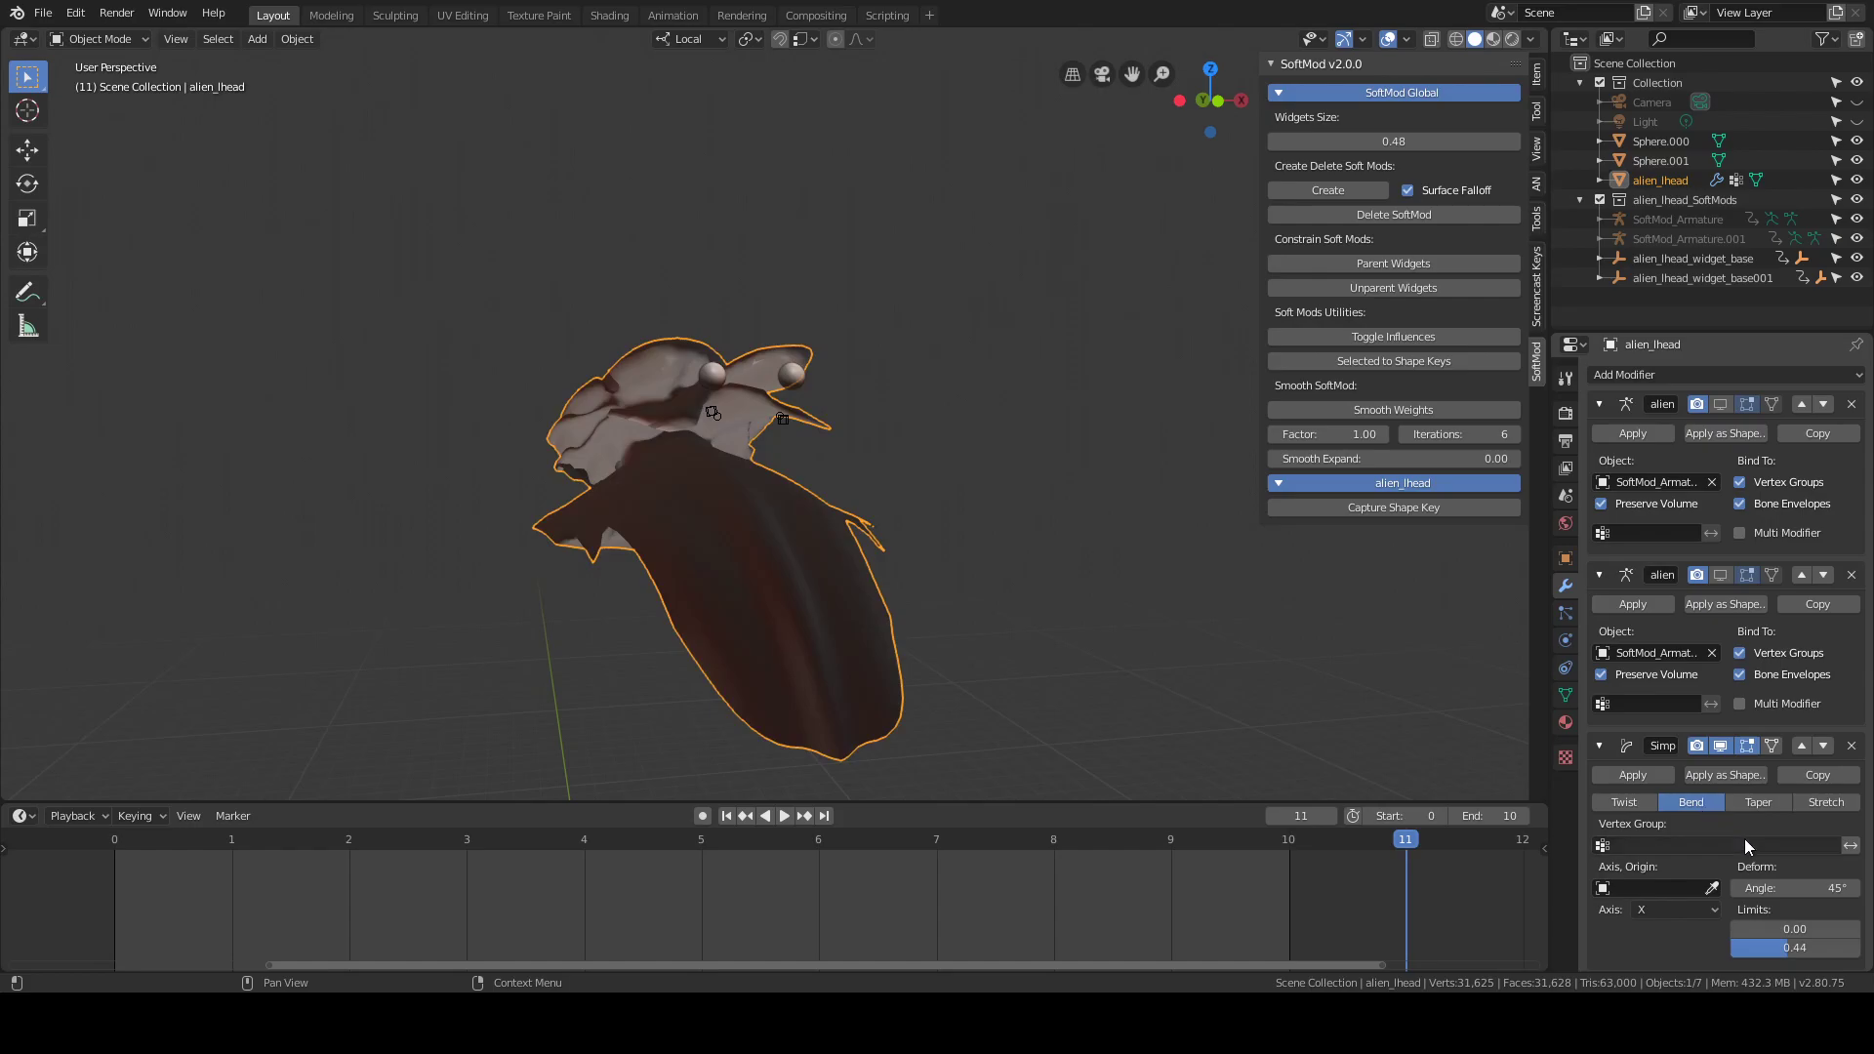
{"action": "left_click_drag", "start_coordinate": [1796, 888], "coordinate": [1683, 888]}
{"action": "middle_click_drag", "start_coordinate": [947, 582], "coordinate": [992, 426]}
{"action": "scroll", "coordinate": [993, 426], "scroll_direction": "up", "scroll_amount": 2}
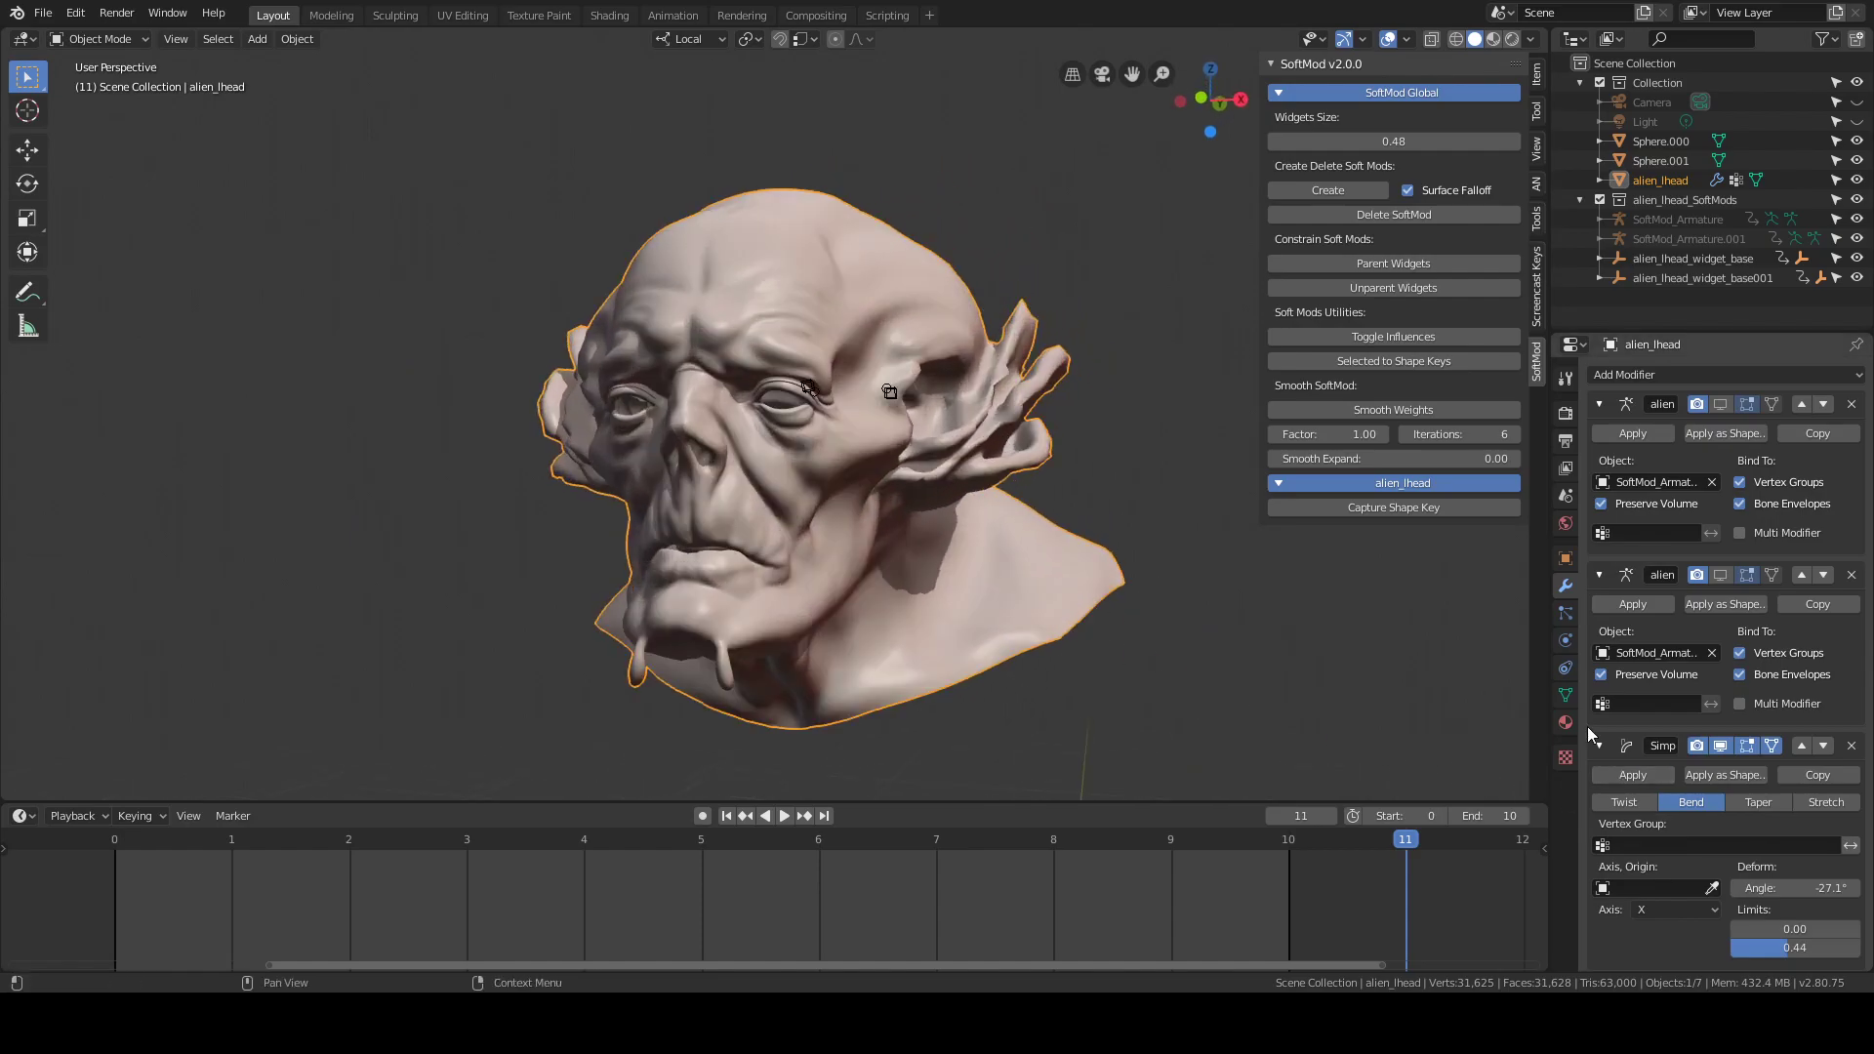
Add a basis and a second shape key to the alien head, and set the second key's value to 1.000
{"action": "left_click", "coordinate": [1565, 695]}
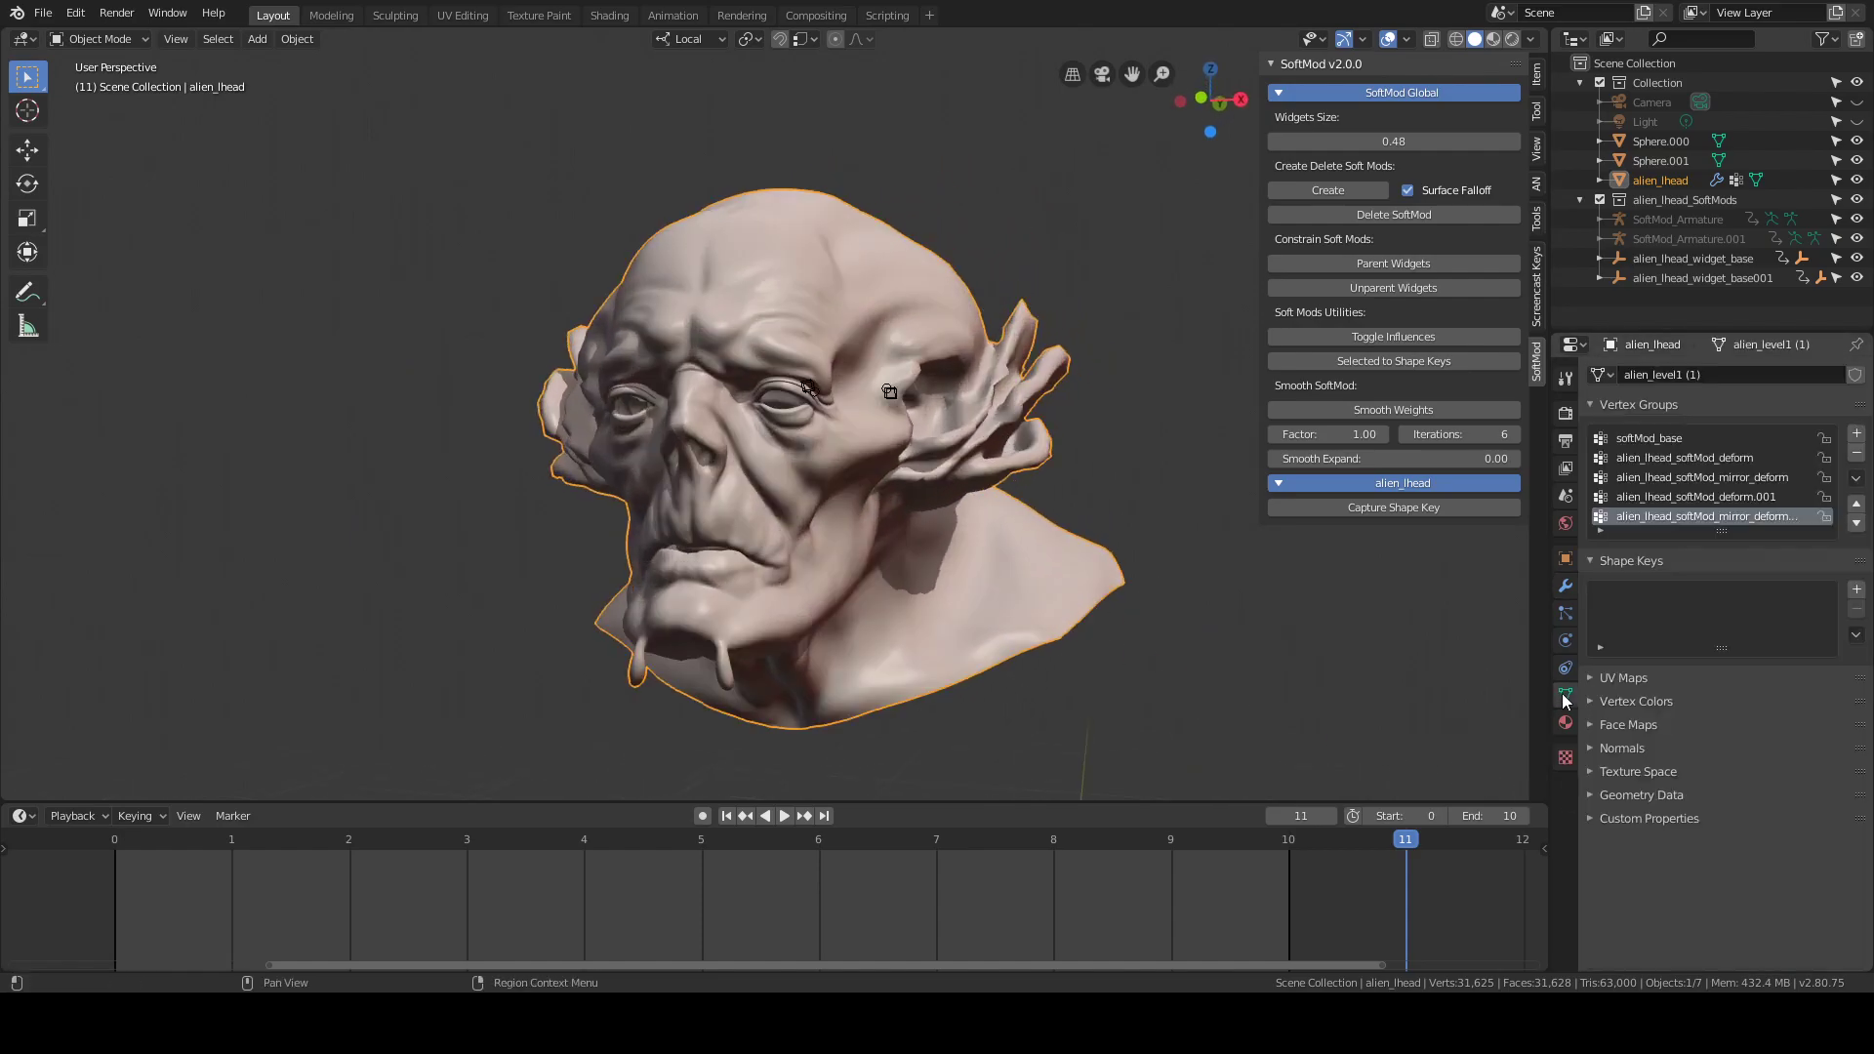
{"action": "left_click", "coordinate": [1854, 591]}
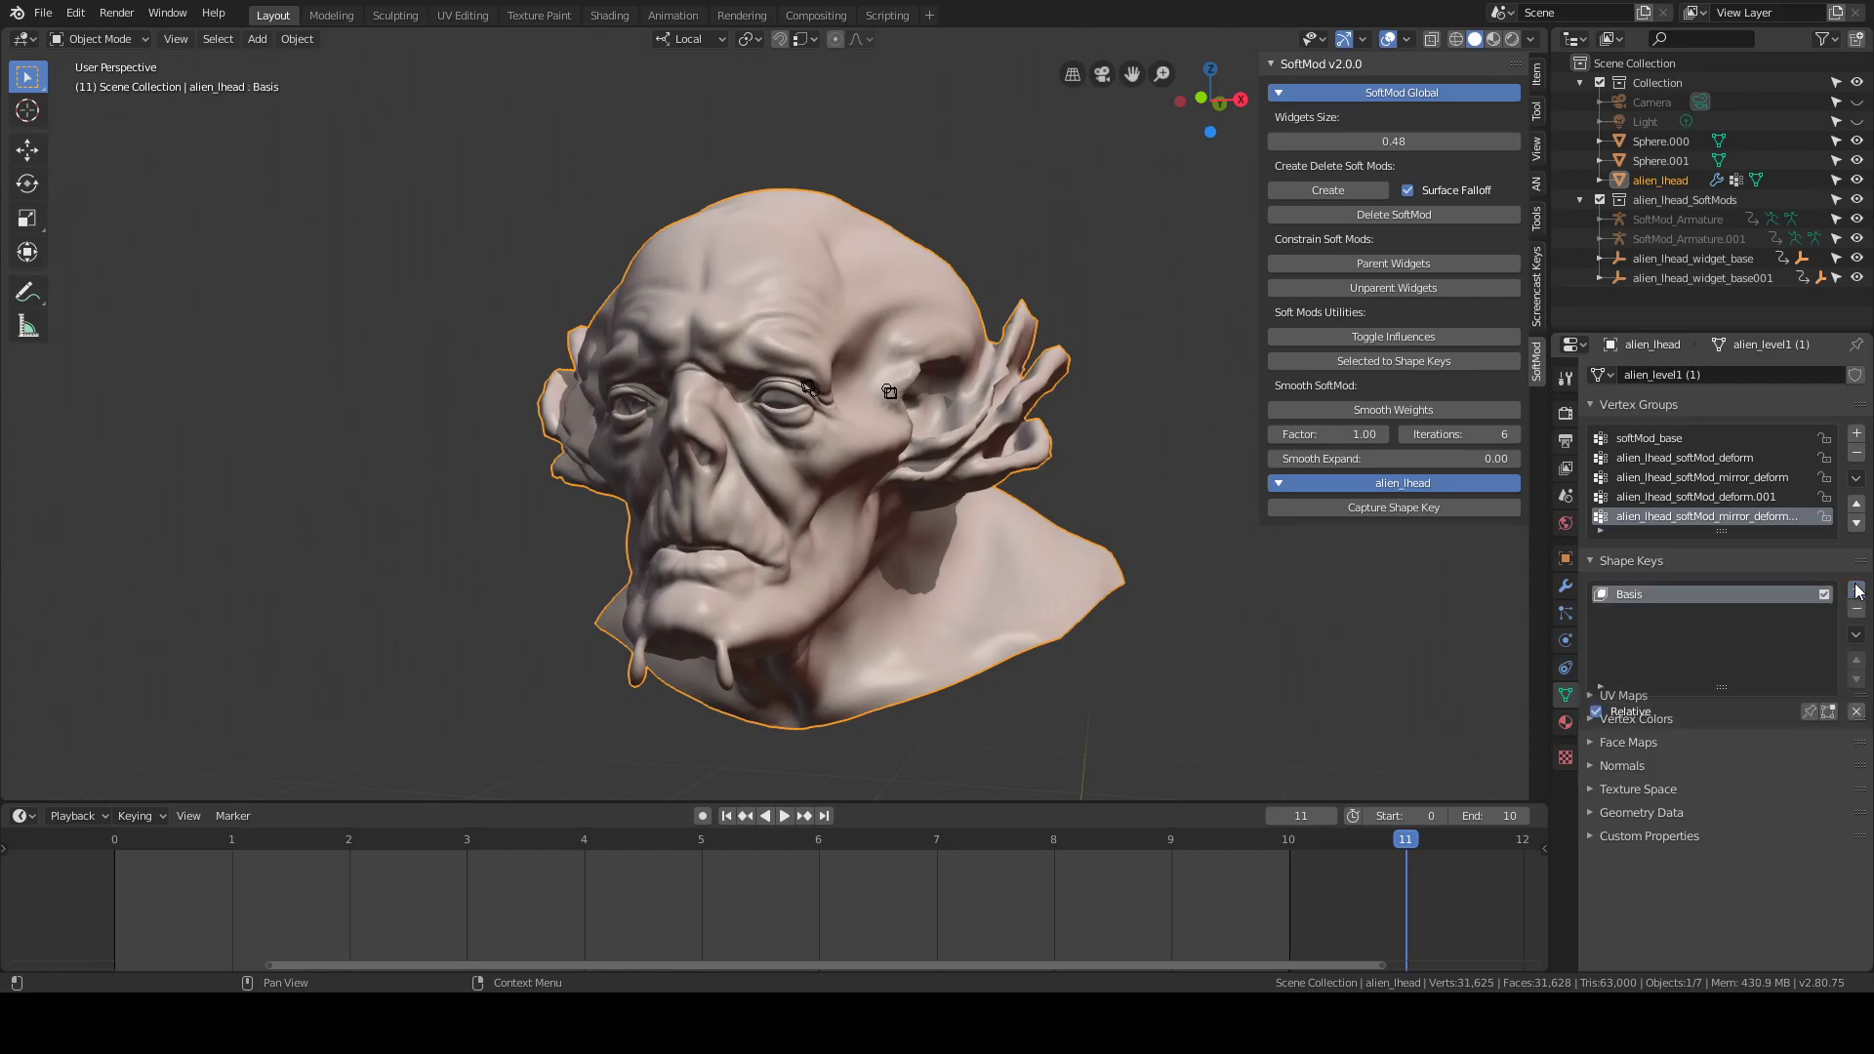
{"action": "left_click", "coordinate": [1854, 590]}
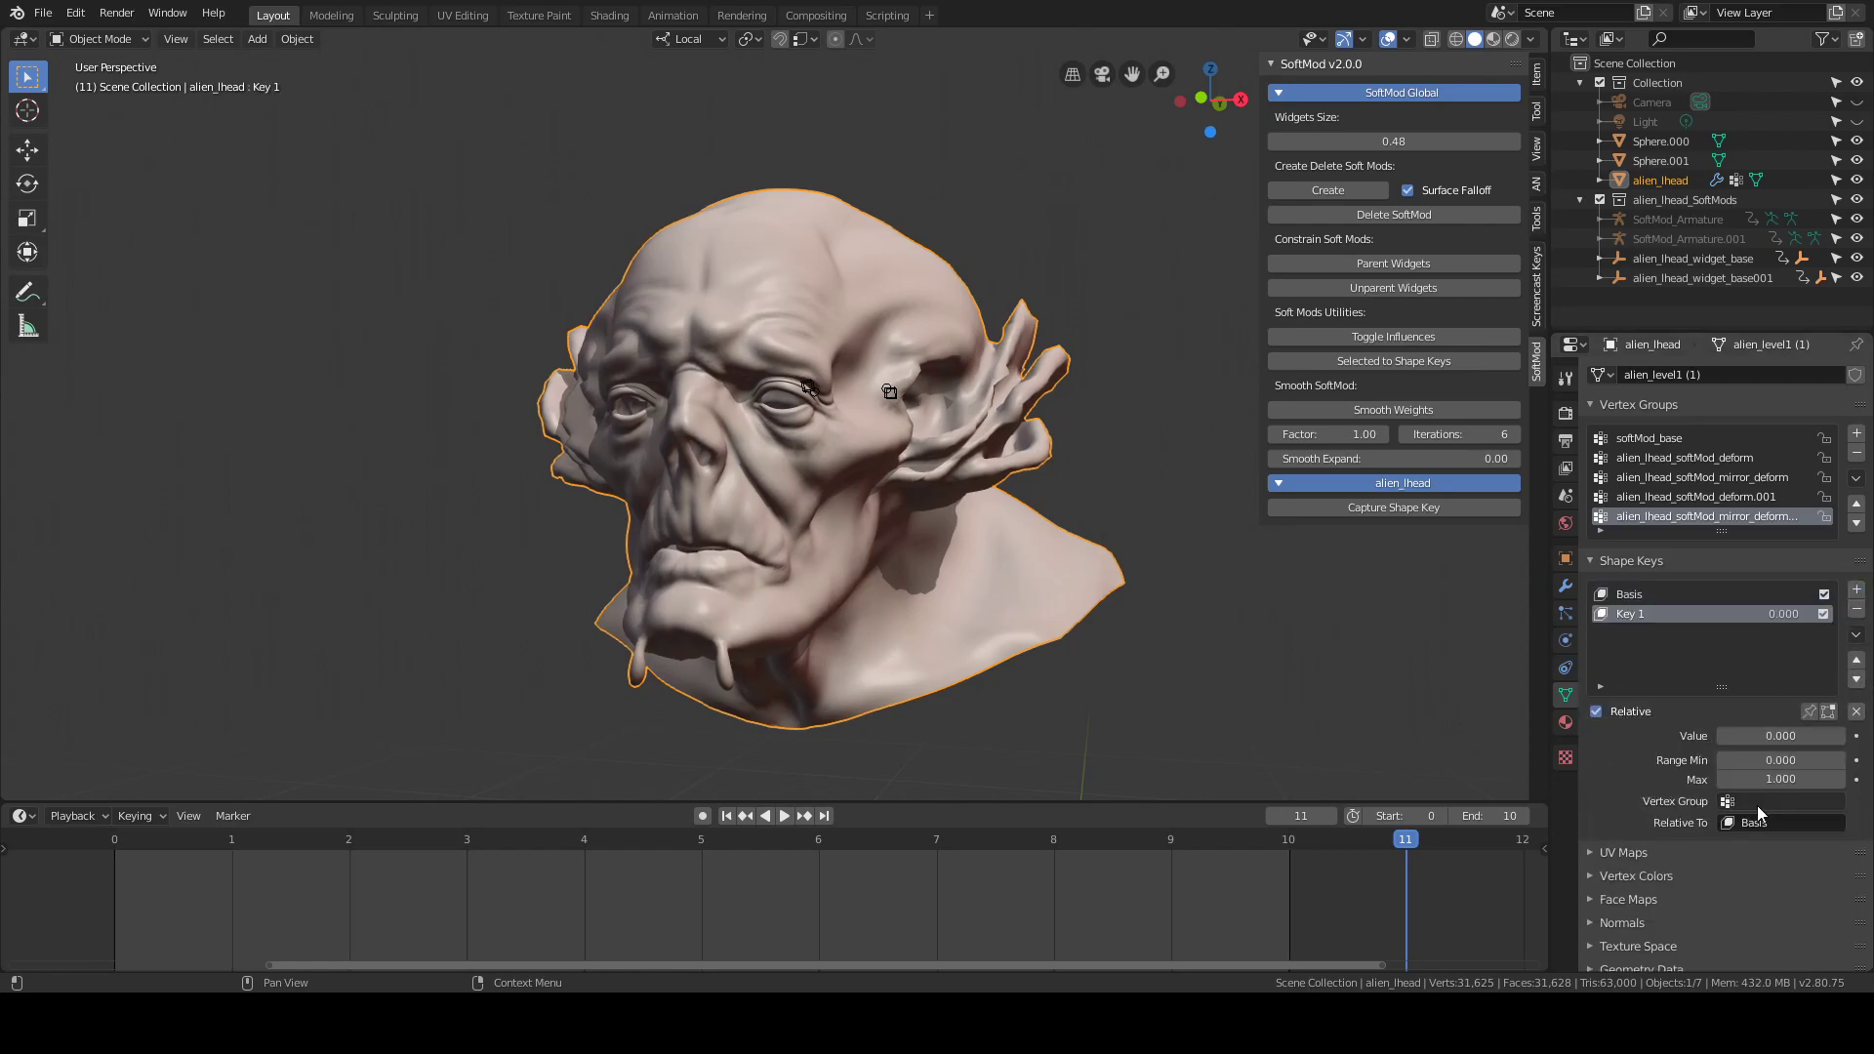
{"action": "middle_click_drag", "start_coordinate": [917, 507], "coordinate": [900, 419]}
{"action": "scroll", "coordinate": [890, 406], "scroll_direction": "up", "scroll_amount": 3}
{"action": "scroll", "coordinate": [917, 416], "scroll_direction": "down", "scroll_amount": 3}
{"action": "scroll", "coordinate": [899, 418], "scroll_direction": "up", "scroll_amount": 3}
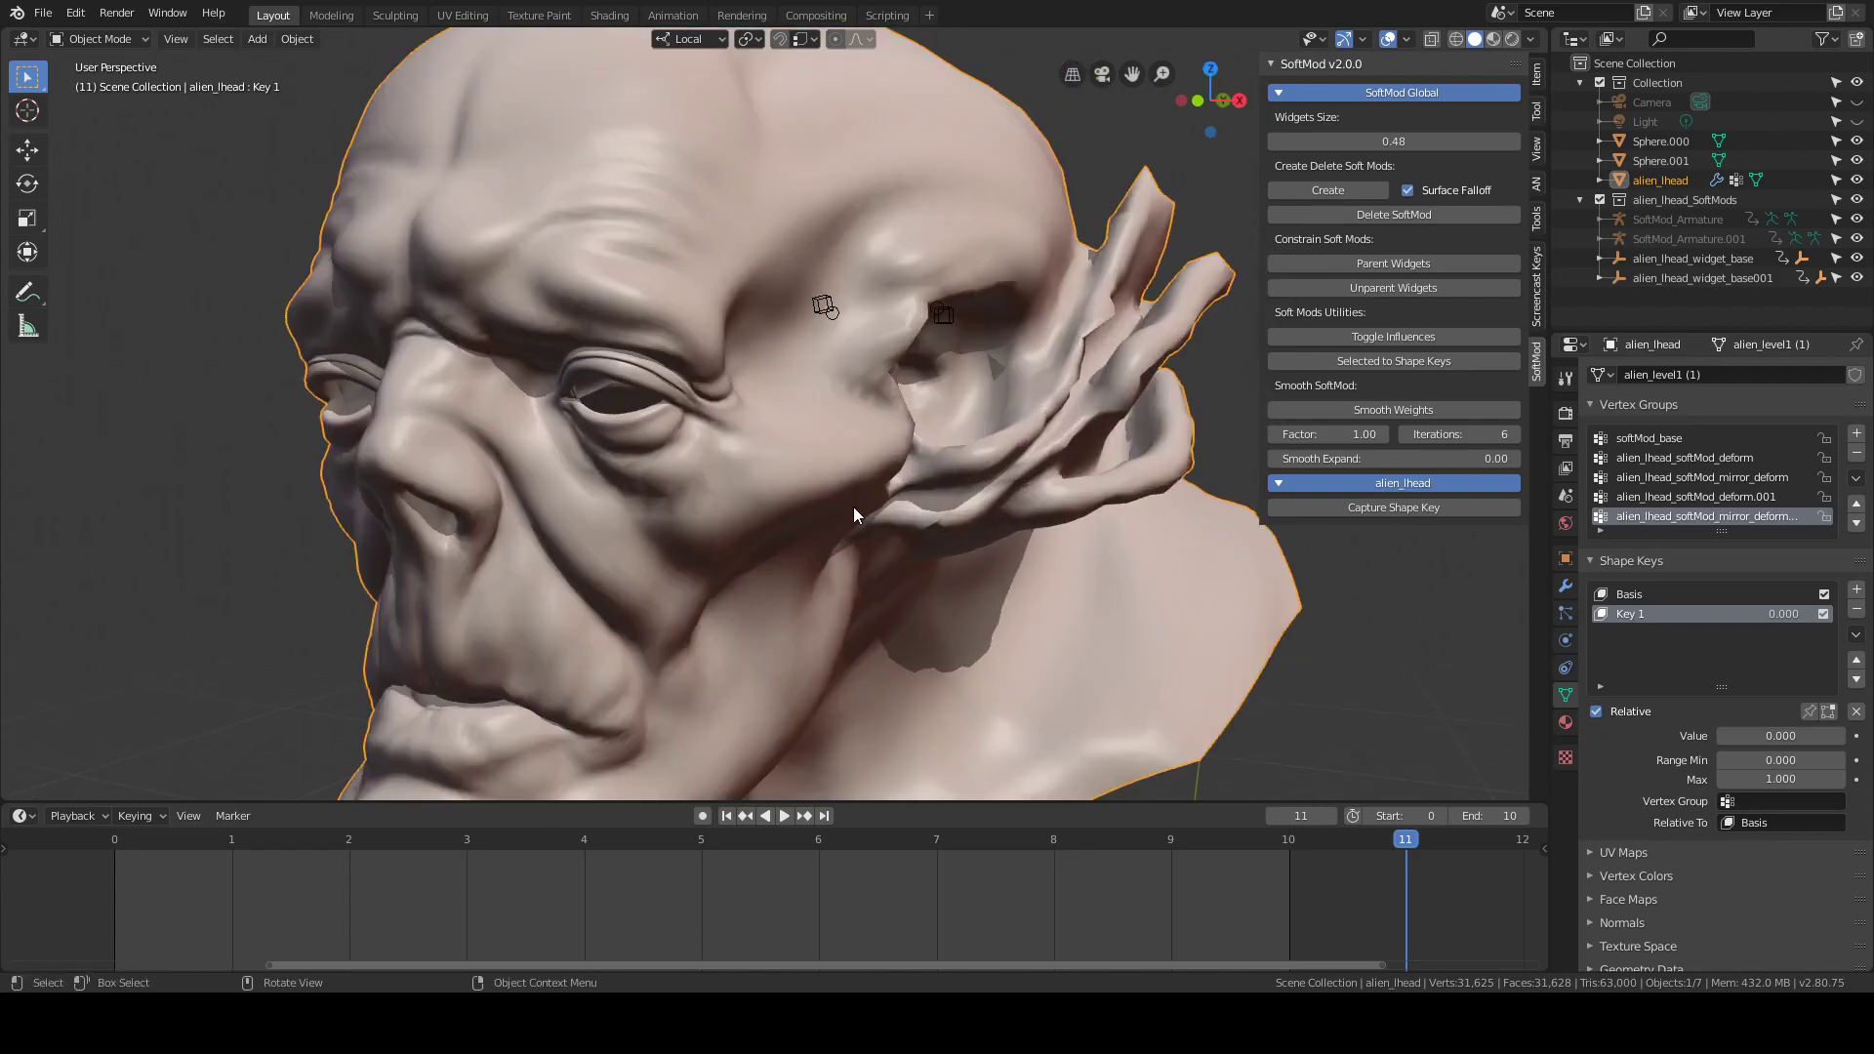
{"action": "middle_click_drag", "start_coordinate": [853, 506], "coordinate": [870, 500]}
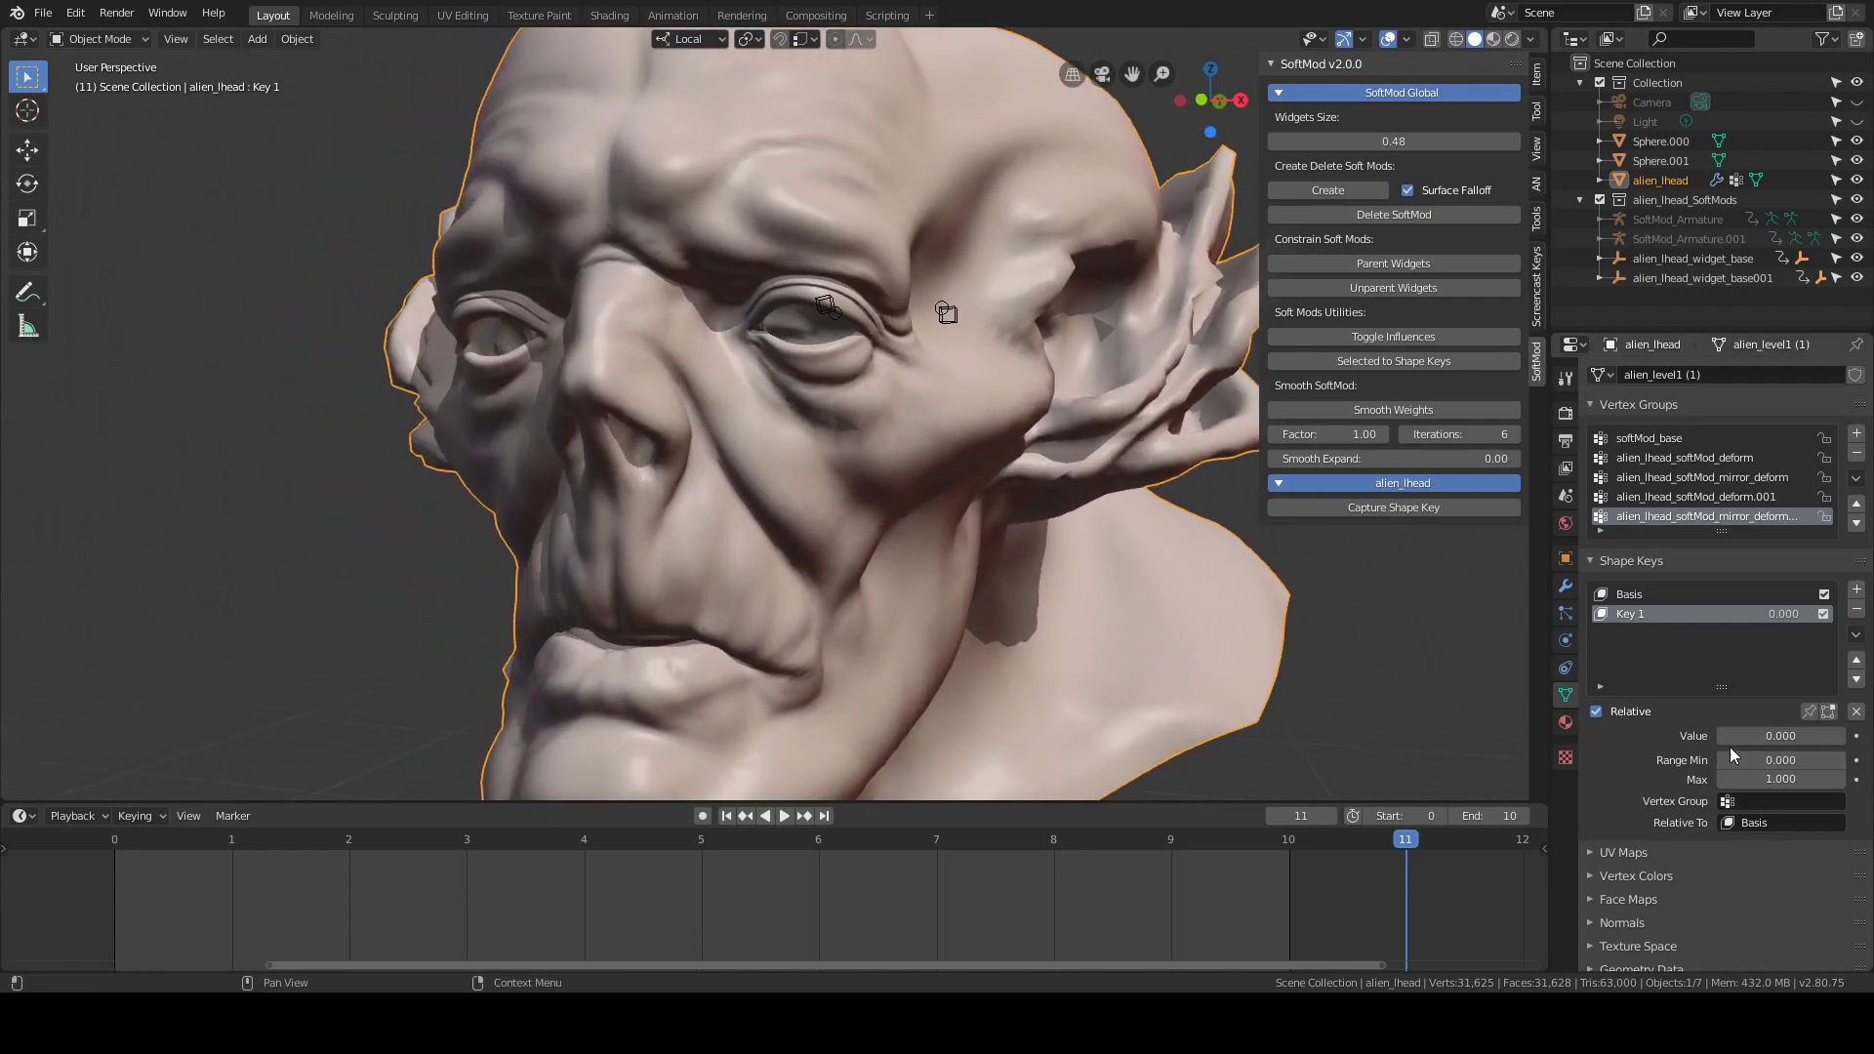
{"action": "left_click_drag", "start_coordinate": [1732, 736], "coordinate": [1845, 736]}
{"action": "scroll", "coordinate": [963, 476], "scroll_direction": "down", "scroll_amount": 4}
{"action": "middle_click_drag", "start_coordinate": [759, 412], "coordinate": [808, 420]}
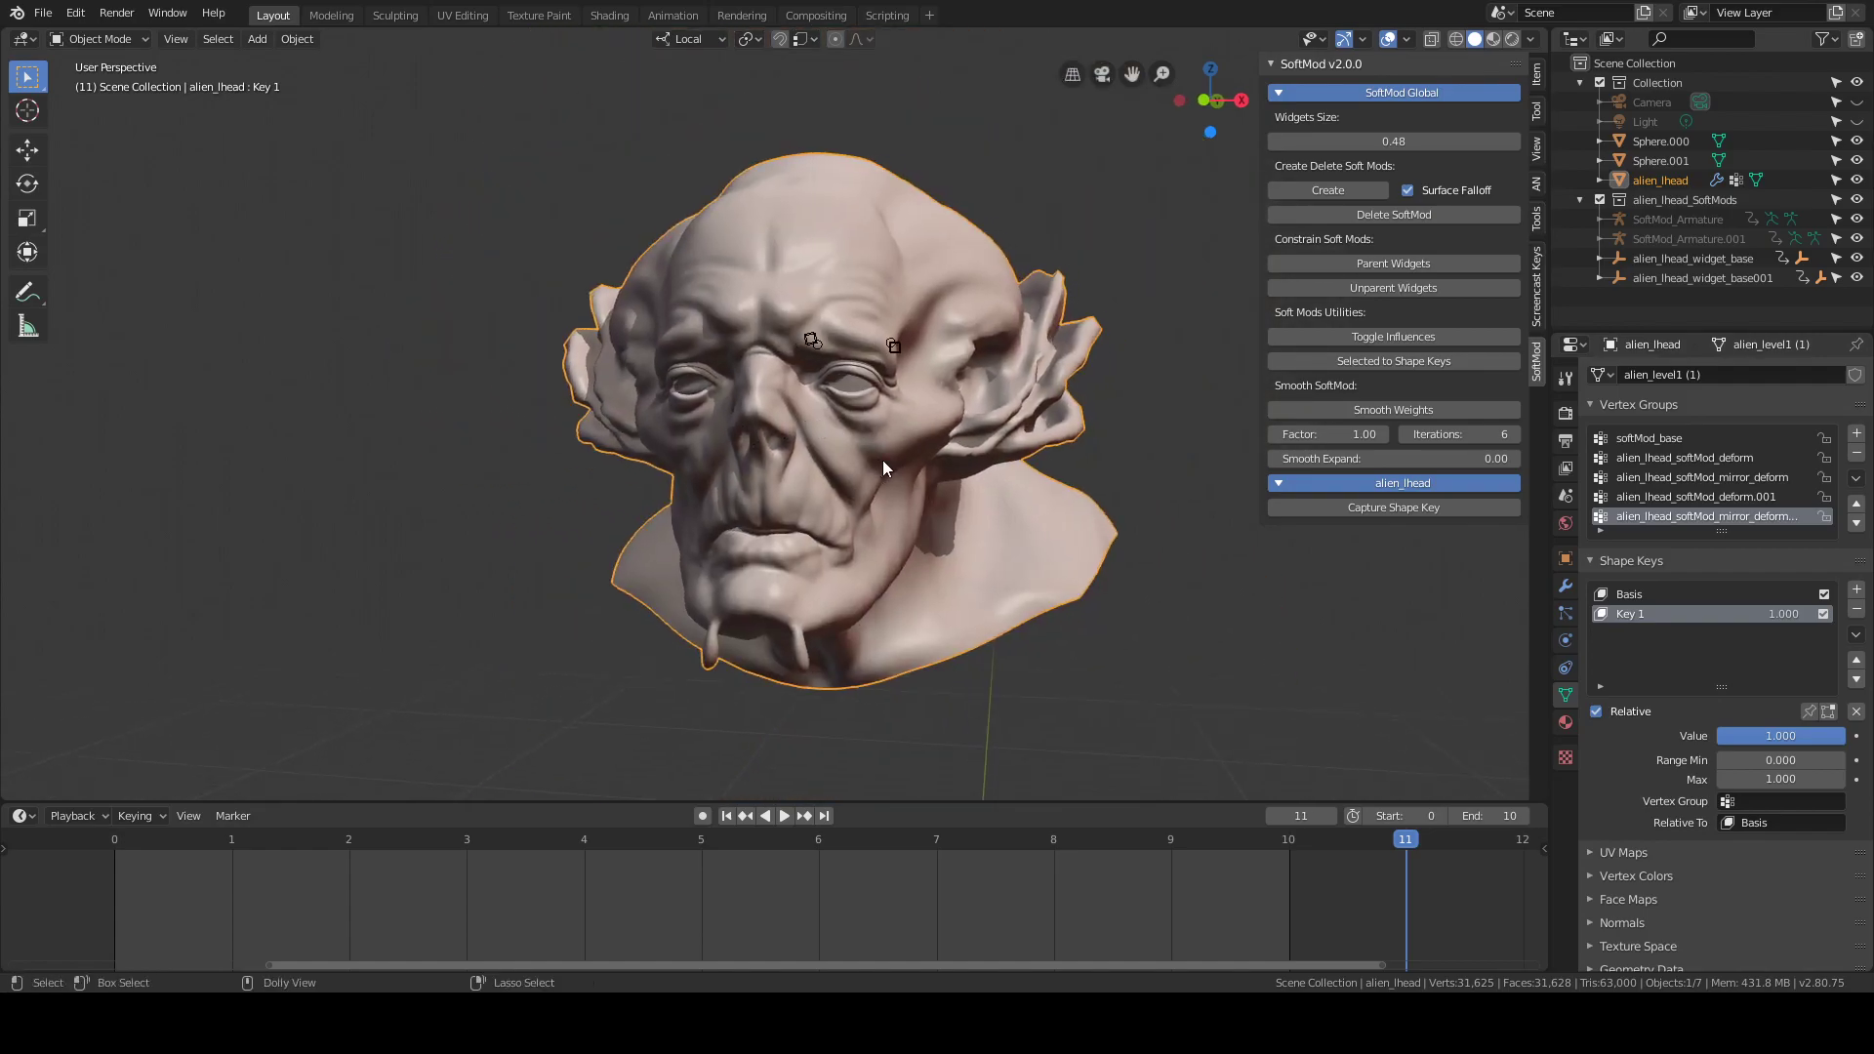
Sculpt mirrored horns pulled out of the temples, top and back of the skull on the second shape key, and return to Object Mode
{"action": "key", "text": "ctrl+Tab"}
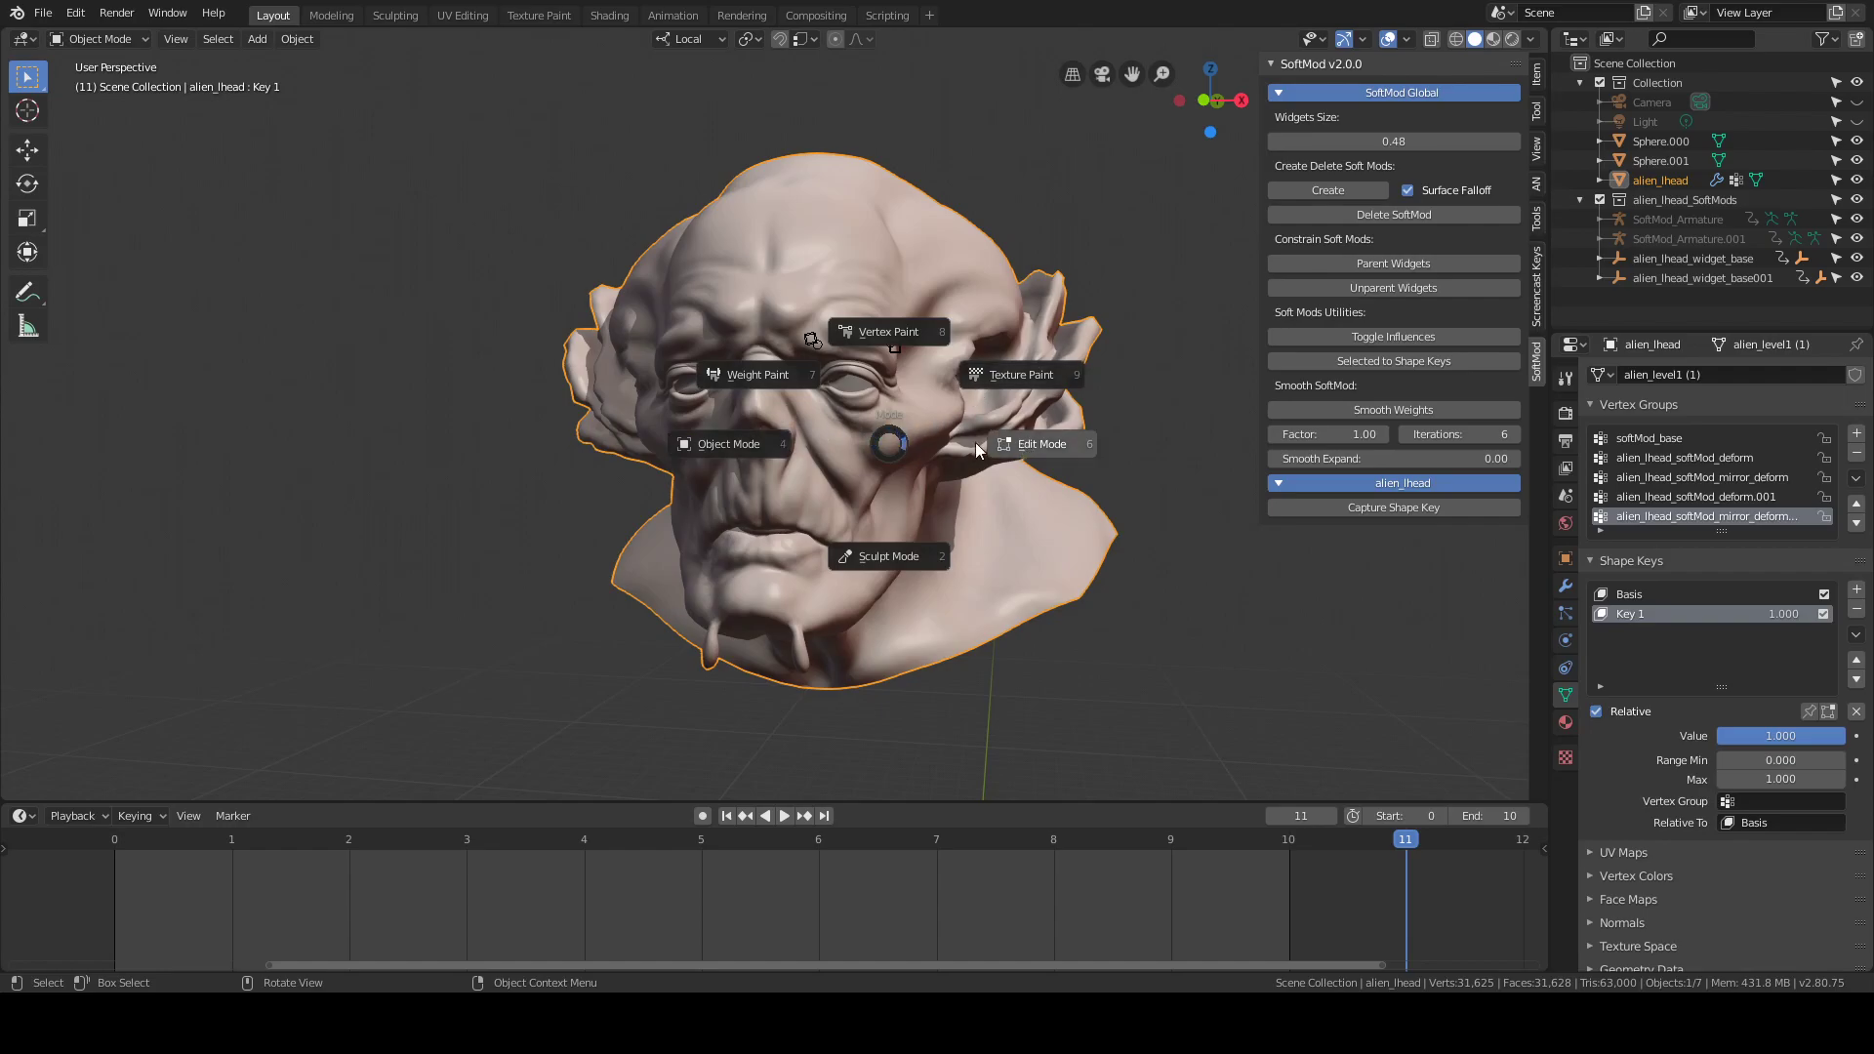
{"action": "left_click", "coordinate": [861, 558]}
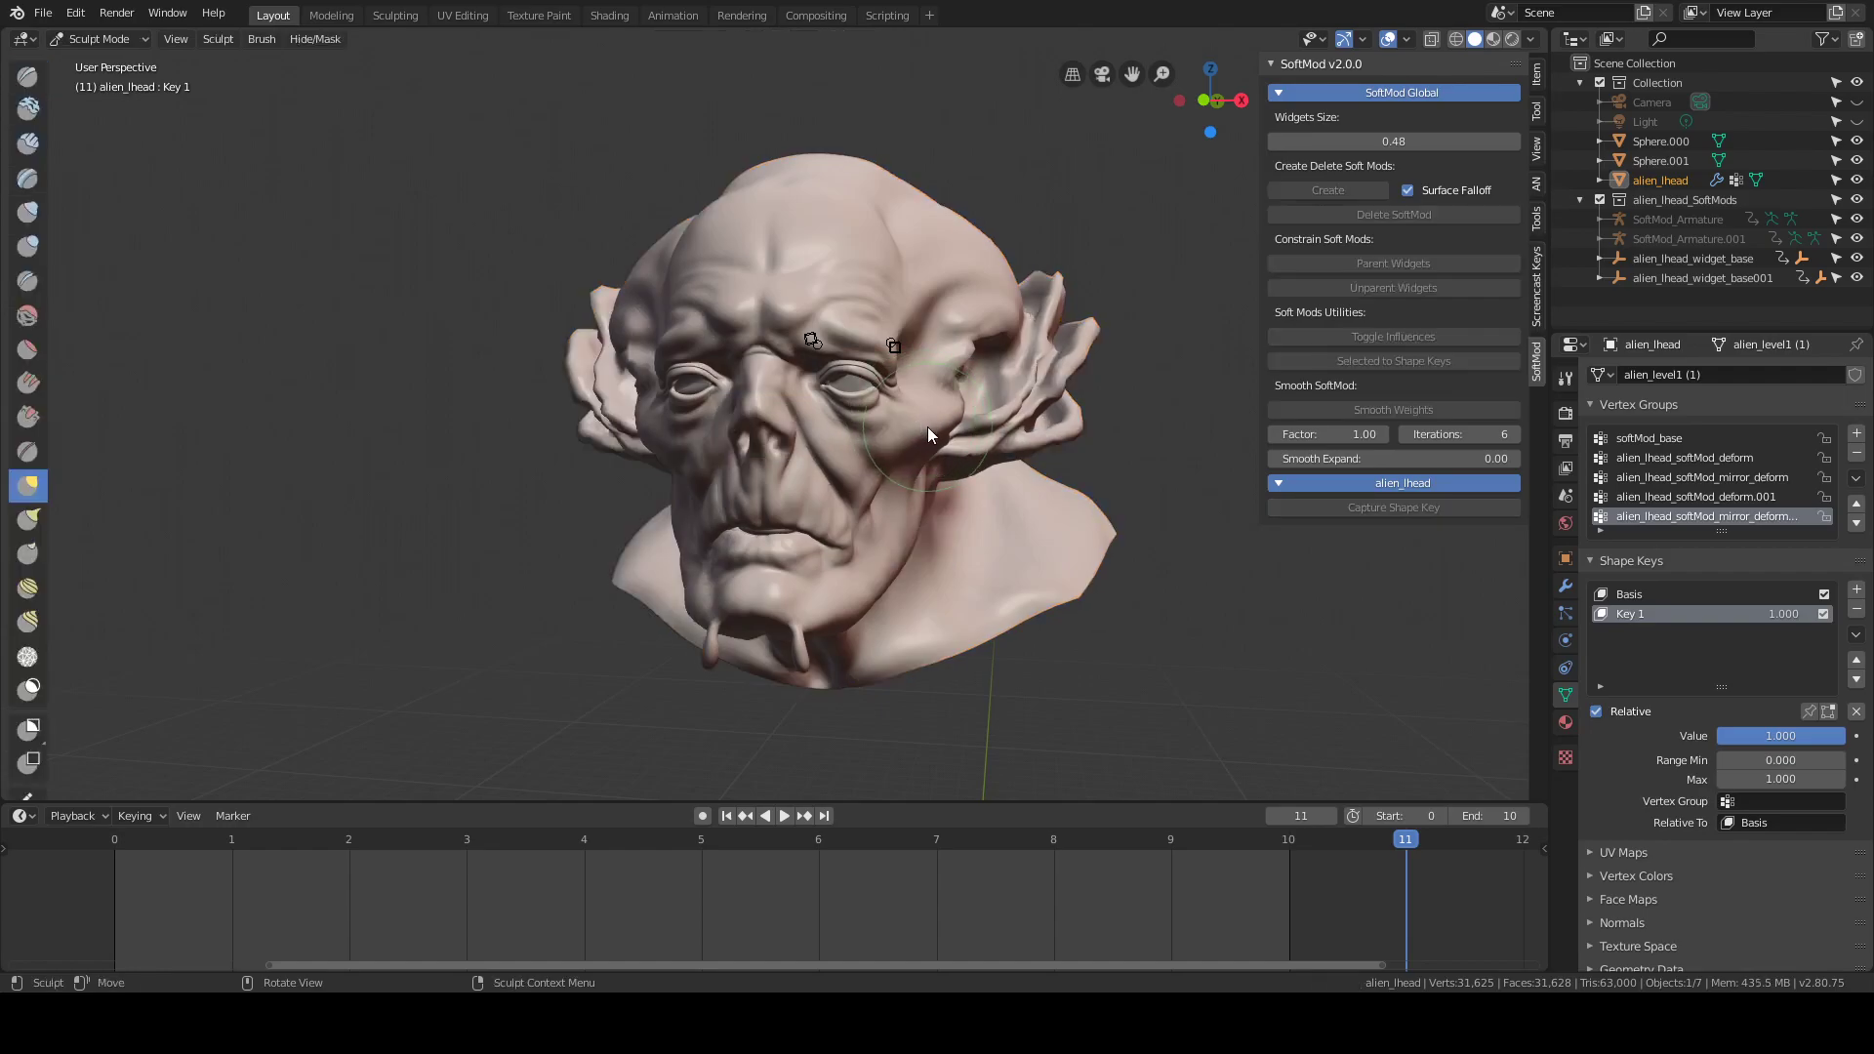
{"action": "mouse_move", "coordinate": [927, 425]}
{"action": "middle_mouse_down"}
{"action": "mouse_move", "coordinate": [908, 367]}
{"action": "mouse_move", "coordinate": [822, 377]}
{"action": "mouse_move", "coordinate": [687, 275]}
{"action": "middle_mouse_up"}
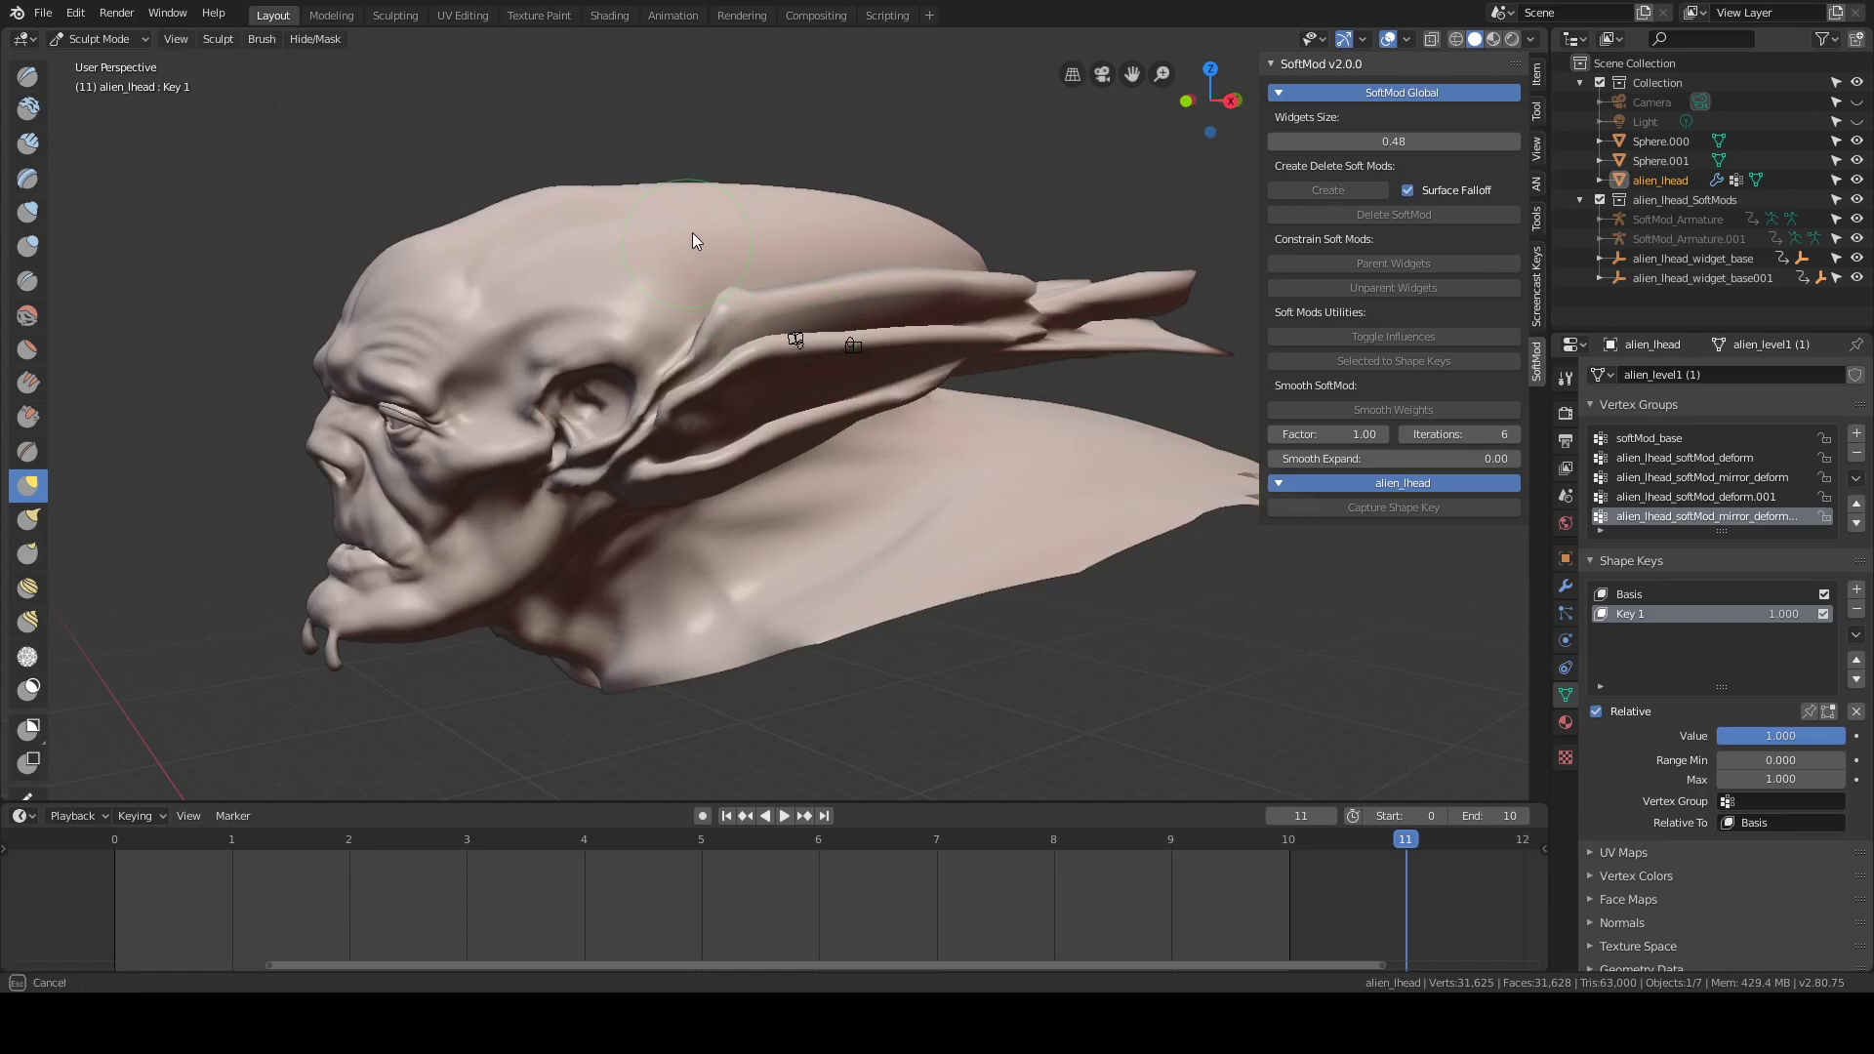
{"action": "mouse_move", "coordinate": [726, 170]}
{"action": "middle_mouse_down"}
{"action": "mouse_move", "coordinate": [771, 230]}
{"action": "mouse_move", "coordinate": [886, 231]}
{"action": "middle_mouse_up"}
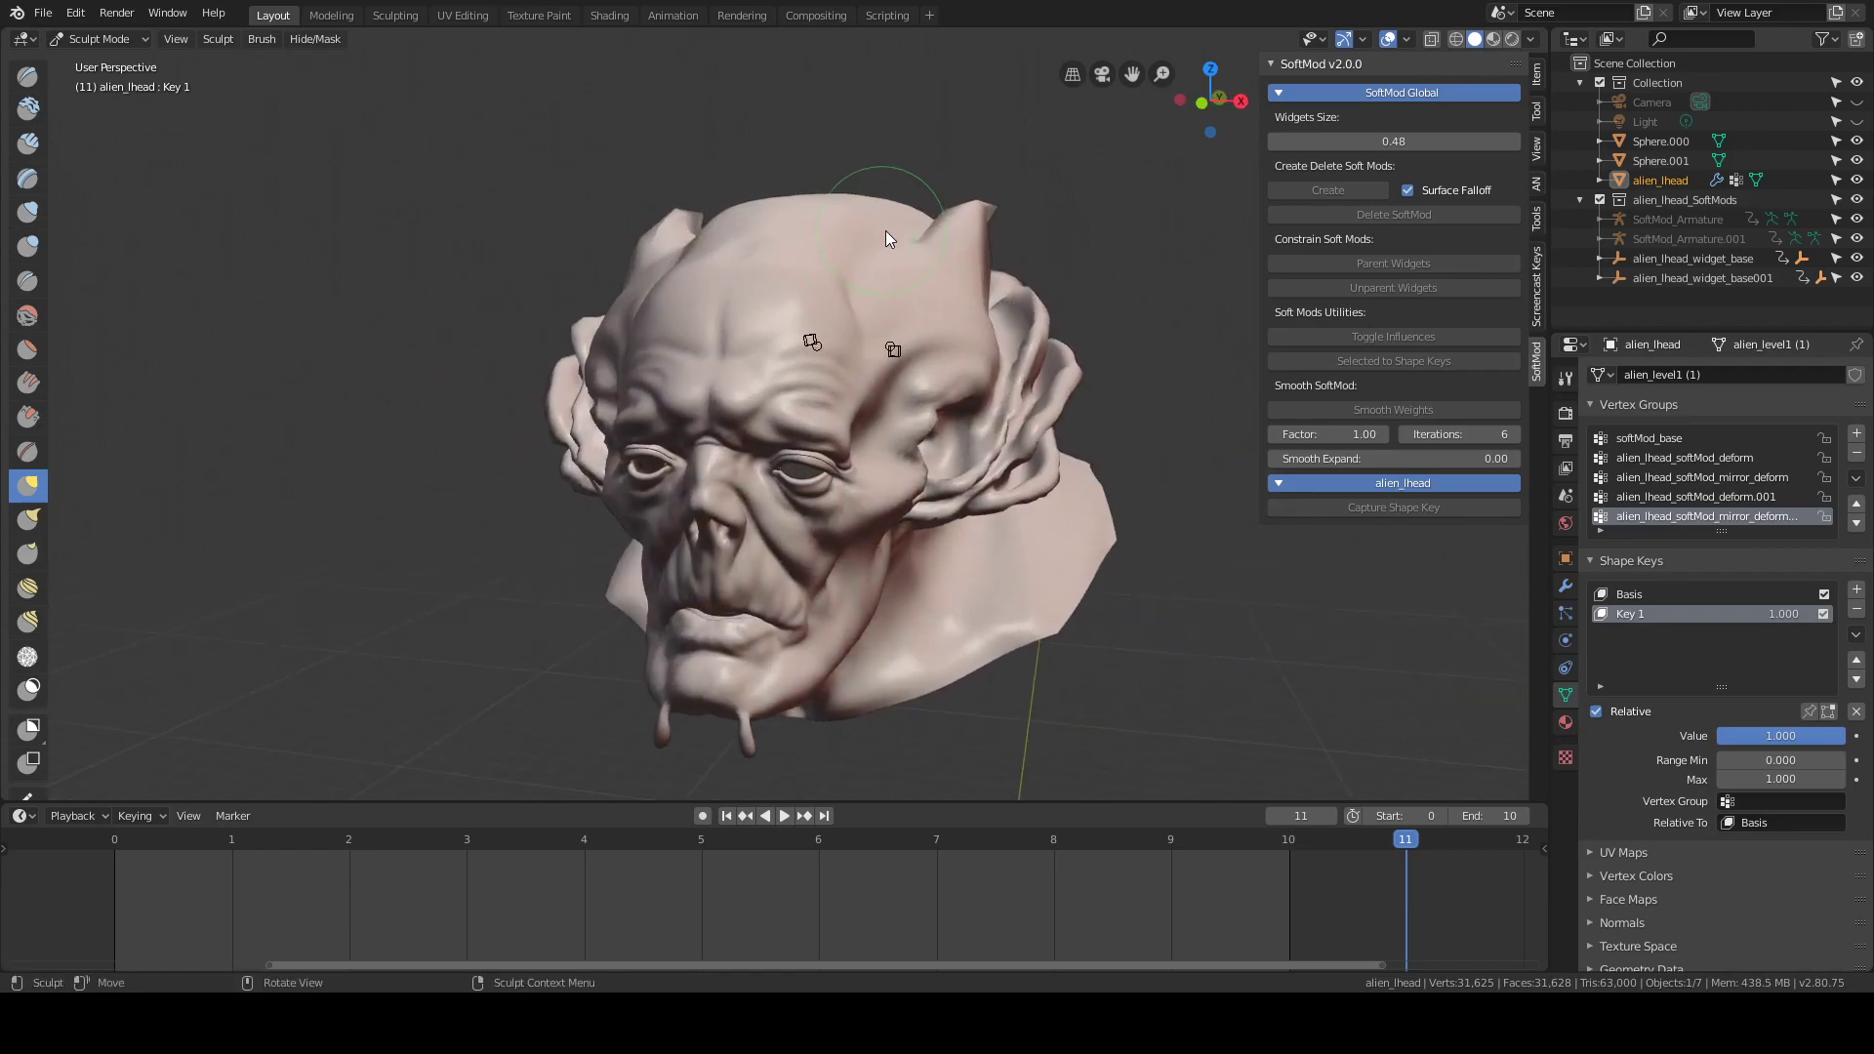
{"action": "left_click_drag", "start_coordinate": [964, 208], "coordinate": [1006, 156]}
{"action": "middle_click_drag", "start_coordinate": [1021, 185], "coordinate": [865, 192]}
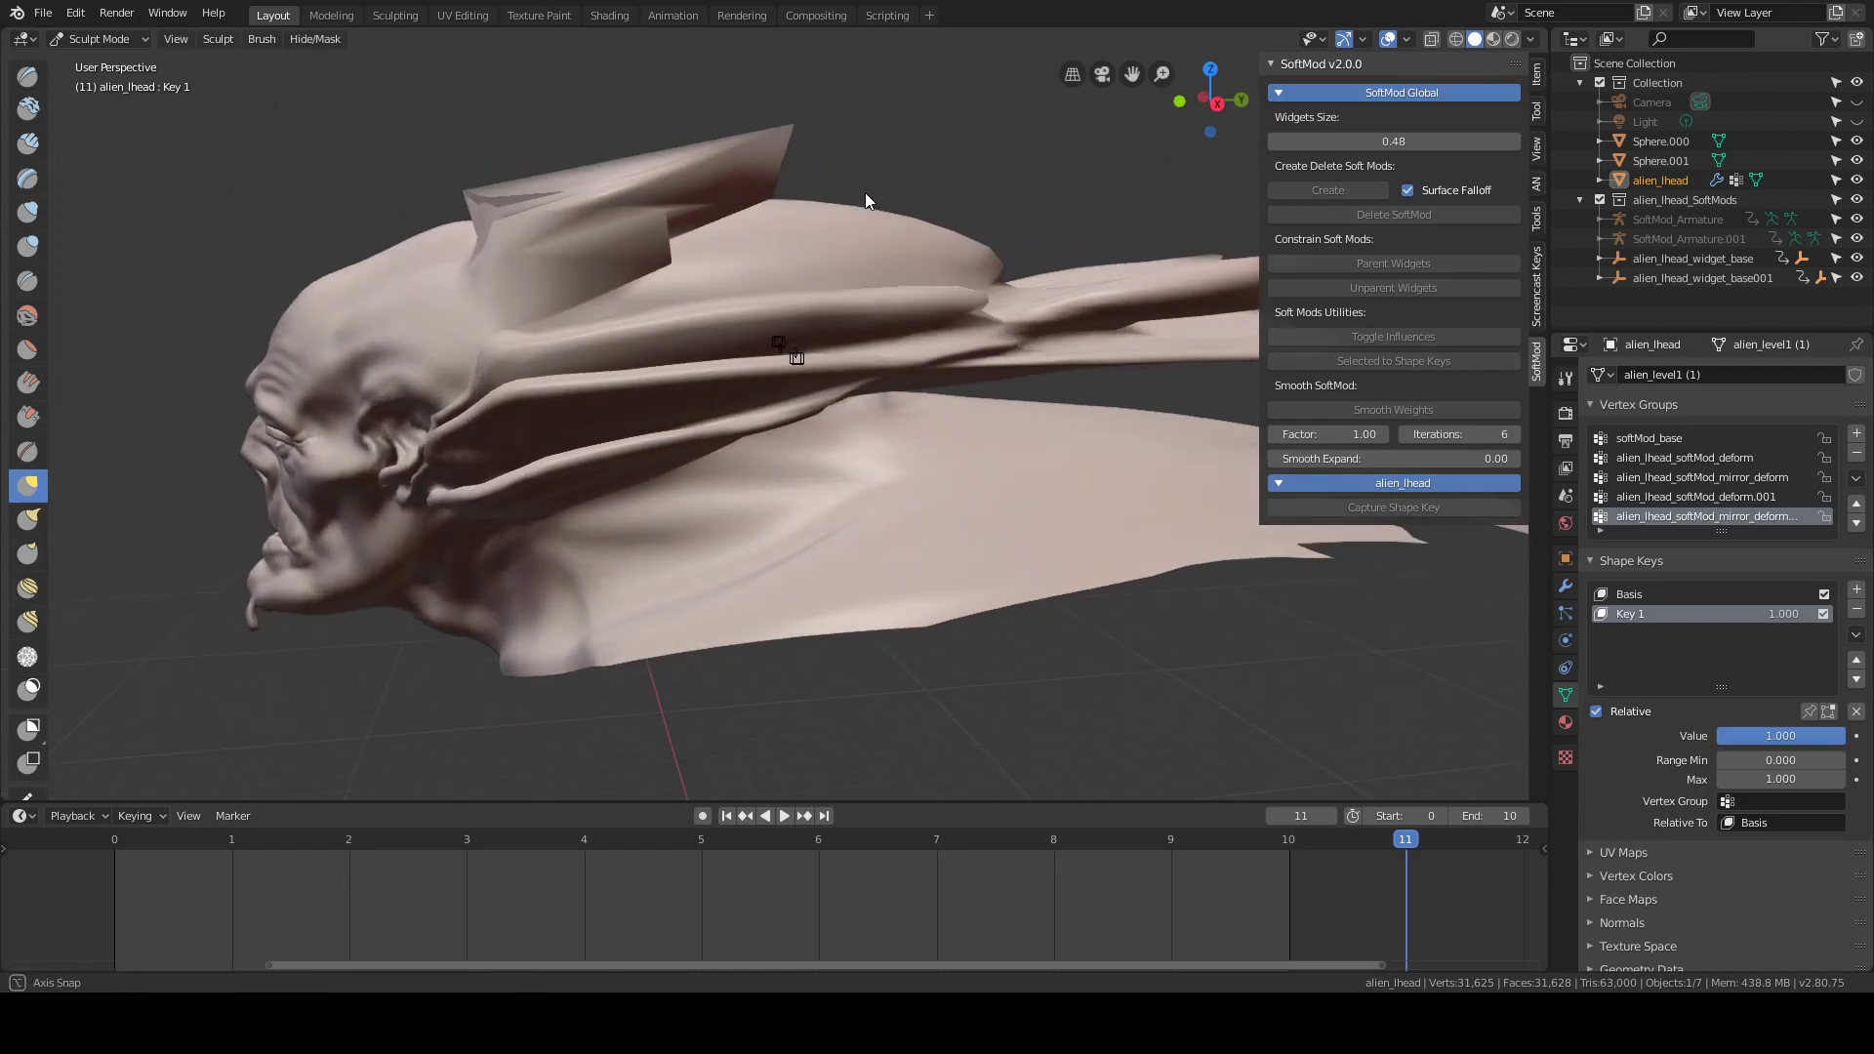
{"action": "left_click_drag", "start_coordinate": [522, 222], "coordinate": [510, 160]}
{"action": "middle_click_drag", "start_coordinate": [509, 160], "coordinate": [597, 336]}
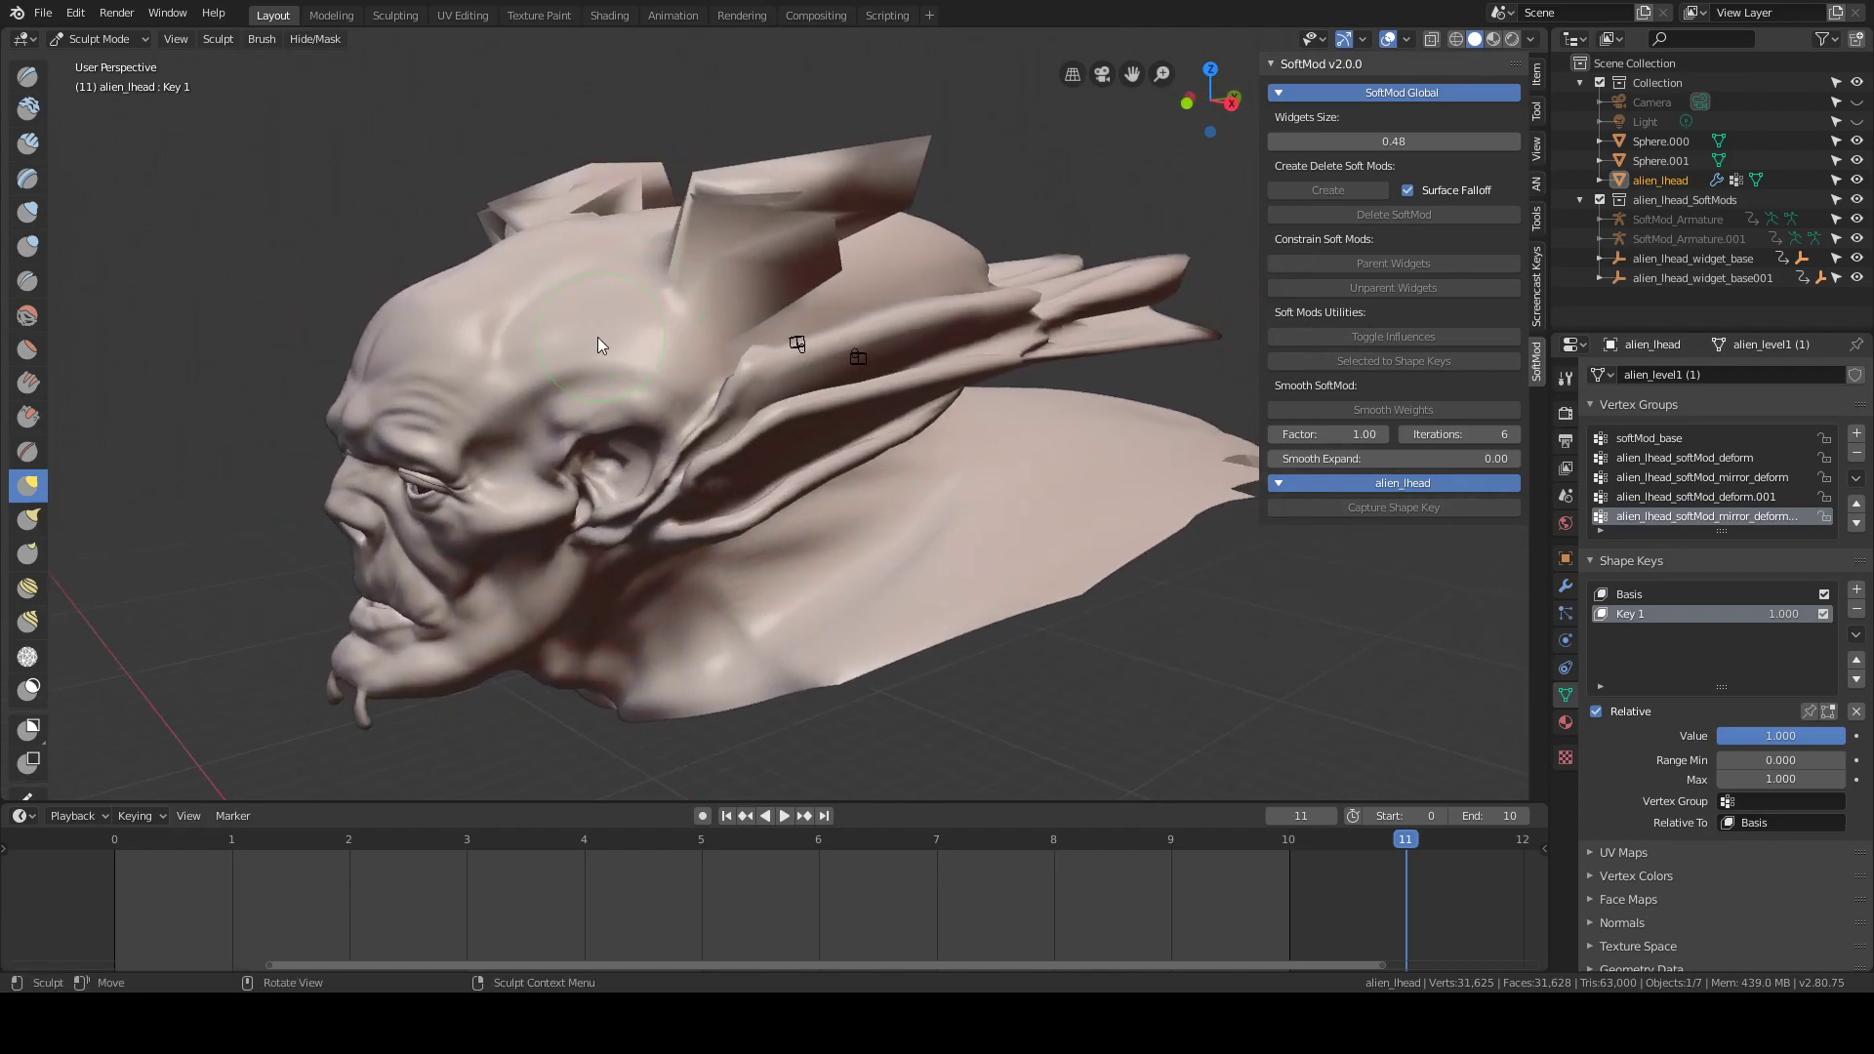
{"action": "mouse_move", "coordinate": [591, 335]}
{"action": "left_mouse_down"}
{"action": "mouse_move", "coordinate": [564, 285]}
{"action": "mouse_move", "coordinate": [574, 233]}
{"action": "left_mouse_up"}
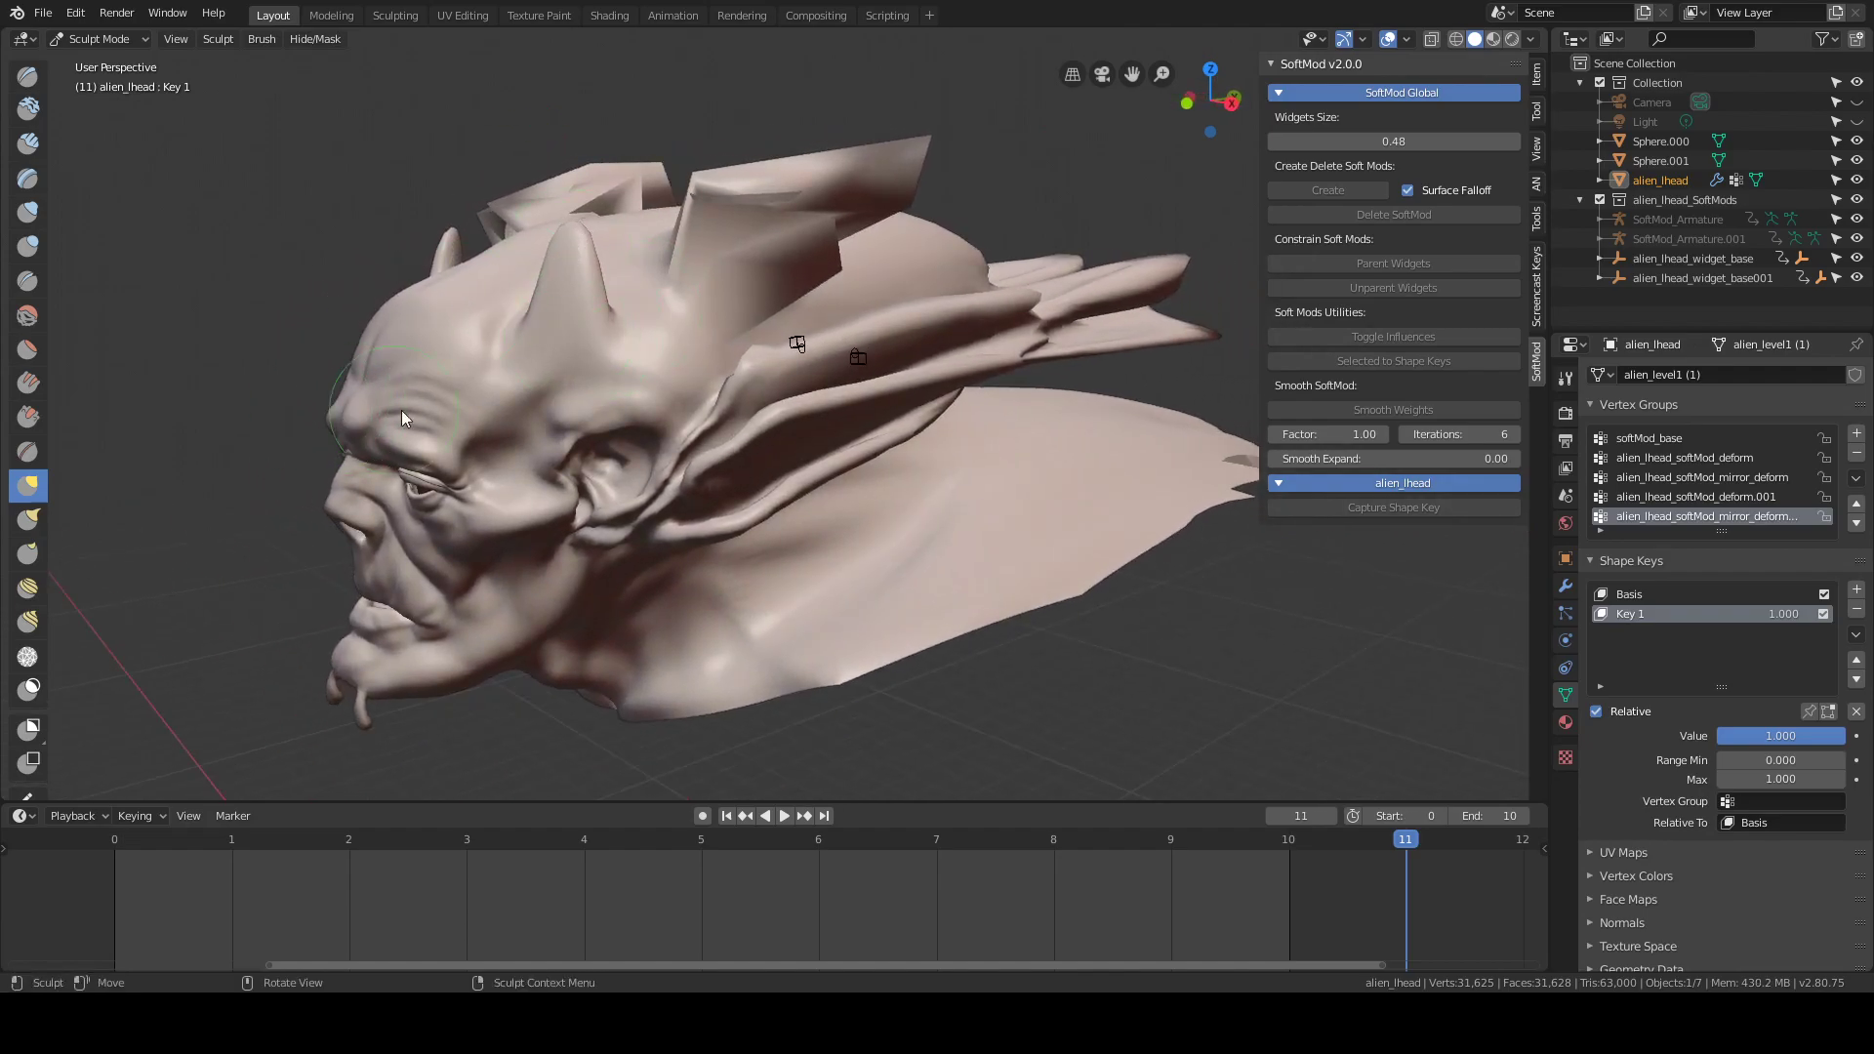
{"action": "mouse_move", "coordinate": [401, 410]}
{"action": "middle_mouse_down"}
{"action": "mouse_move", "coordinate": [535, 420]}
{"action": "mouse_move", "coordinate": [892, 201]}
{"action": "middle_mouse_up"}
{"action": "mouse_move", "coordinate": [893, 224]}
{"action": "left_mouse_down"}
{"action": "mouse_move", "coordinate": [898, 173]}
{"action": "mouse_move", "coordinate": [962, 191]}
{"action": "mouse_move", "coordinate": [892, 152]}
{"action": "left_mouse_up"}
{"action": "mouse_move", "coordinate": [892, 152]}
{"action": "middle_mouse_down"}
{"action": "mouse_move", "coordinate": [931, 266]}
{"action": "mouse_move", "coordinate": [989, 347]}
{"action": "mouse_move", "coordinate": [1106, 384]}
{"action": "mouse_move", "coordinate": [1068, 394]}
{"action": "mouse_move", "coordinate": [1069, 359]}
{"action": "middle_mouse_up"}
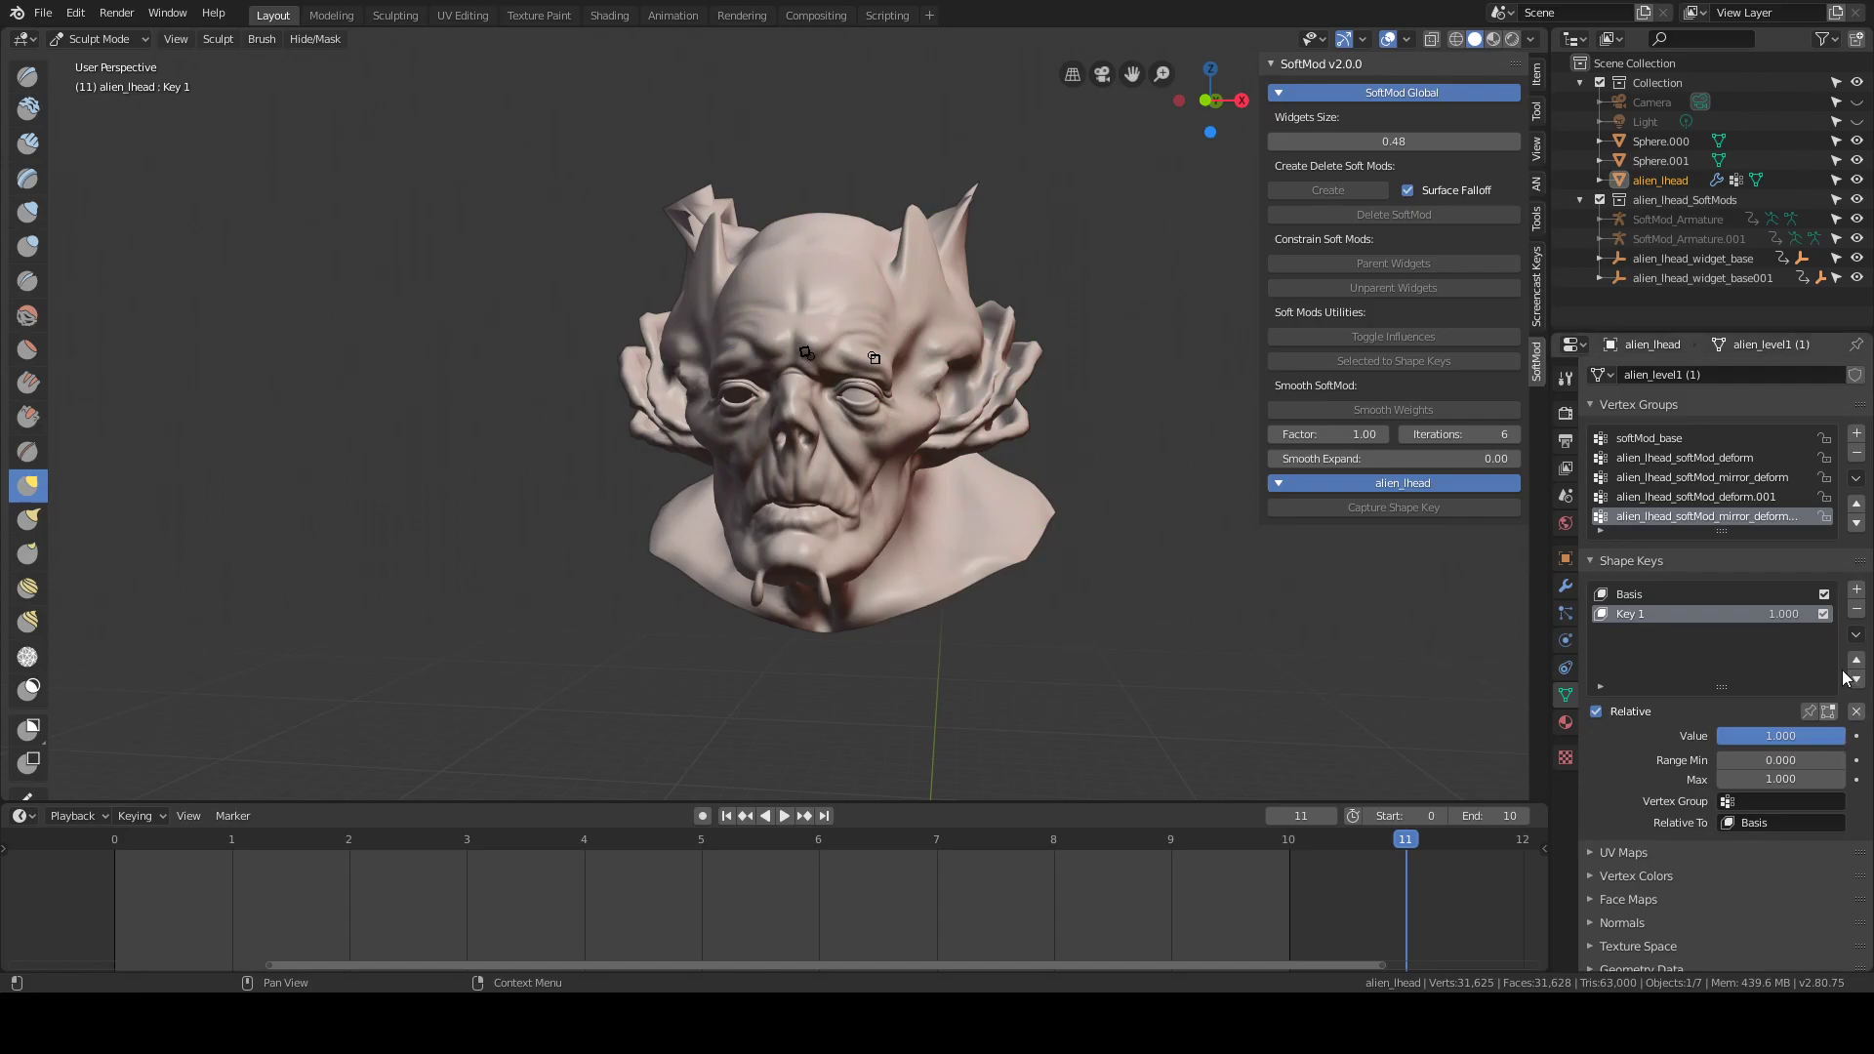
{"action": "mouse_move", "coordinate": [1366, 625]}
{"action": "middle_mouse_down"}
{"action": "mouse_move", "coordinate": [1206, 607]}
{"action": "mouse_move", "coordinate": [1231, 587]}
{"action": "mouse_move", "coordinate": [1203, 615]}
{"action": "mouse_move", "coordinate": [1093, 601]}
{"action": "mouse_move", "coordinate": [1116, 592]}
{"action": "middle_mouse_up"}
{"action": "key", "text": "ctrl+Tab"}
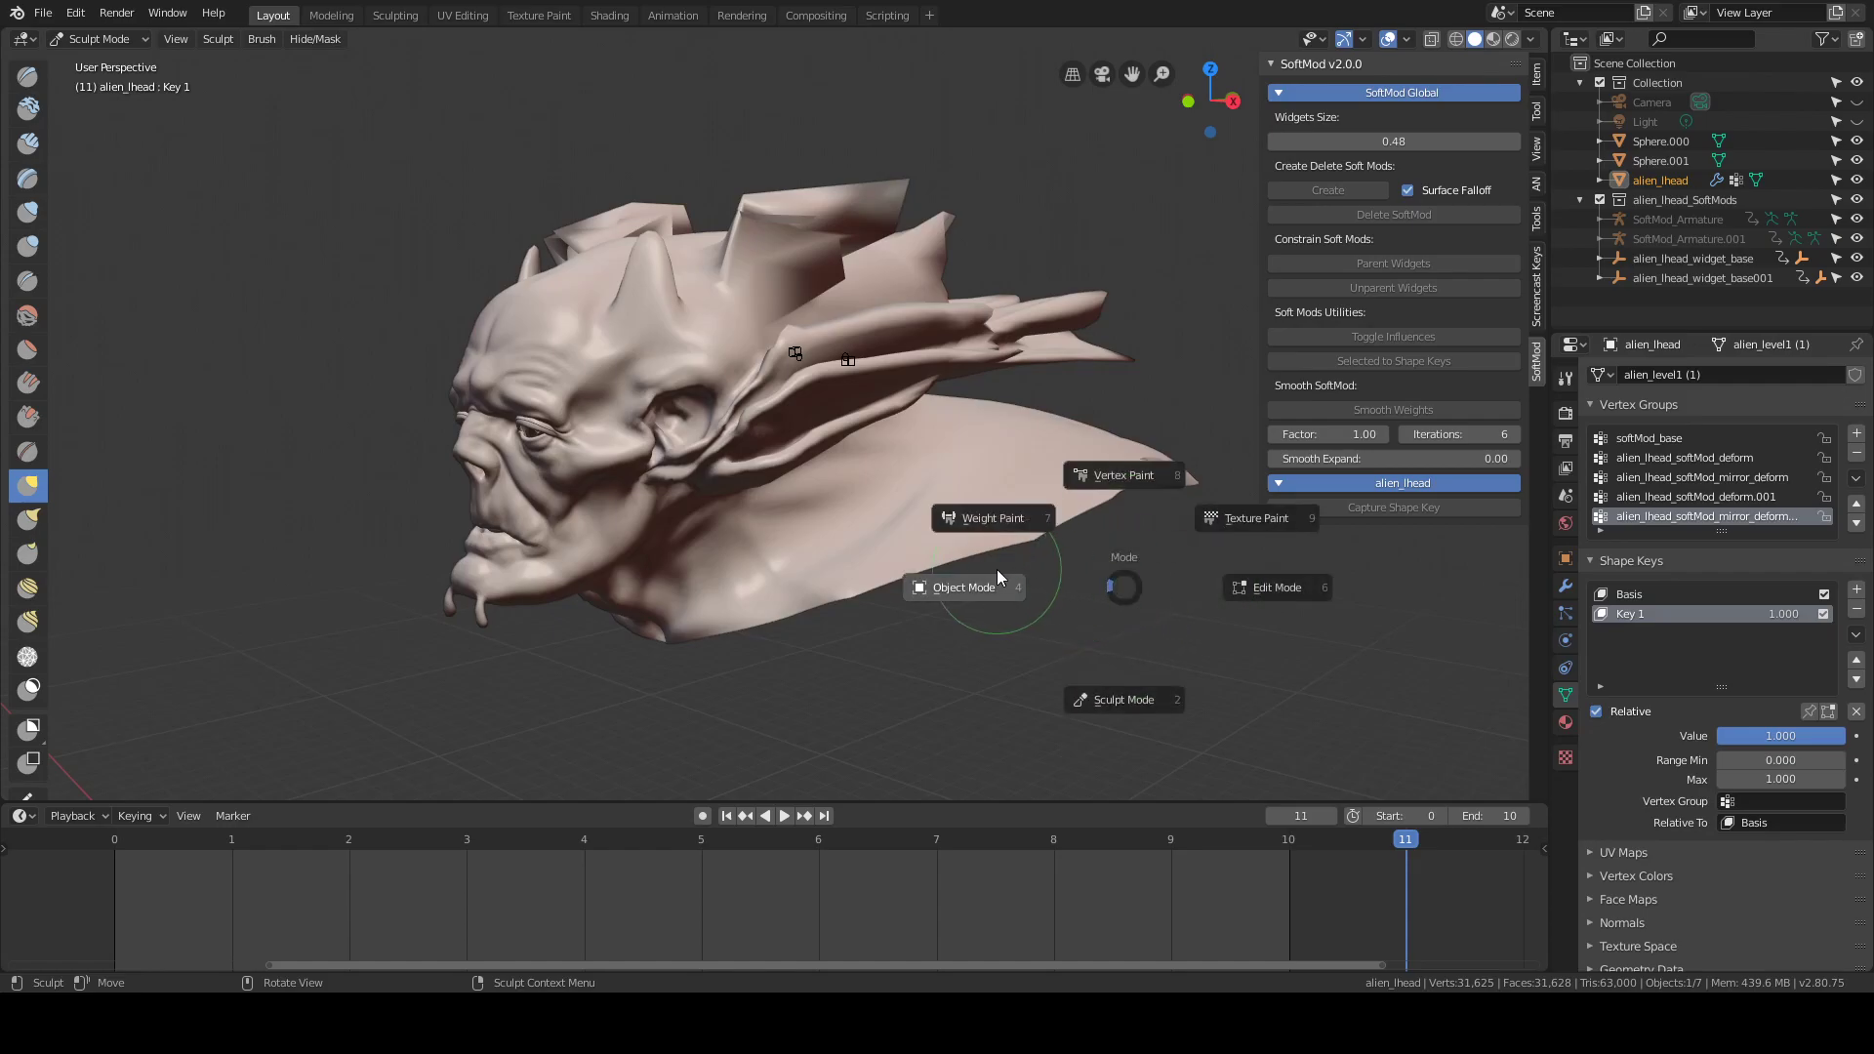
{"action": "left_click", "coordinate": [991, 584]}
{"action": "mouse_move", "coordinate": [886, 544]}
{"action": "middle_mouse_down"}
{"action": "mouse_move", "coordinate": [953, 578]}
{"action": "mouse_move", "coordinate": [1015, 578]}
{"action": "middle_mouse_up"}
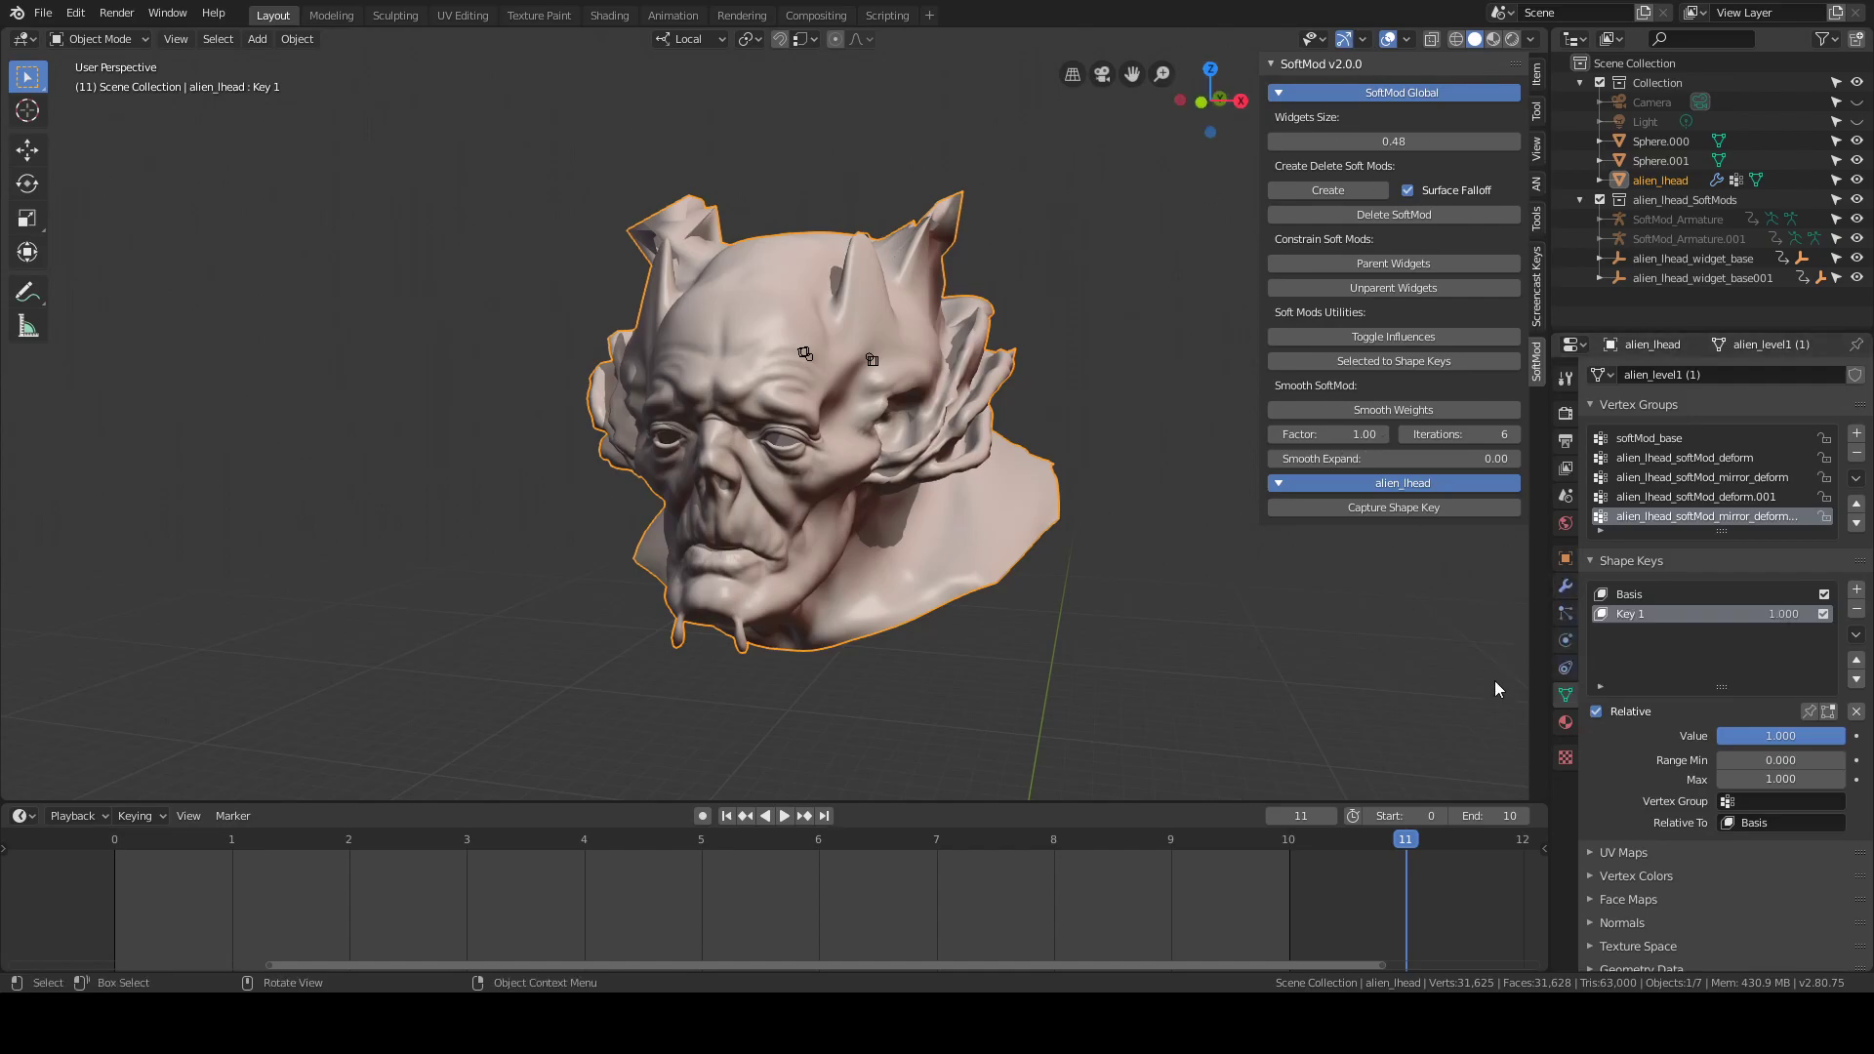
Delete both shape keys and the Simple Deform modifier from the alien head
{"action": "left_click", "coordinate": [1856, 612]}
{"action": "left_click", "coordinate": [1856, 612]}
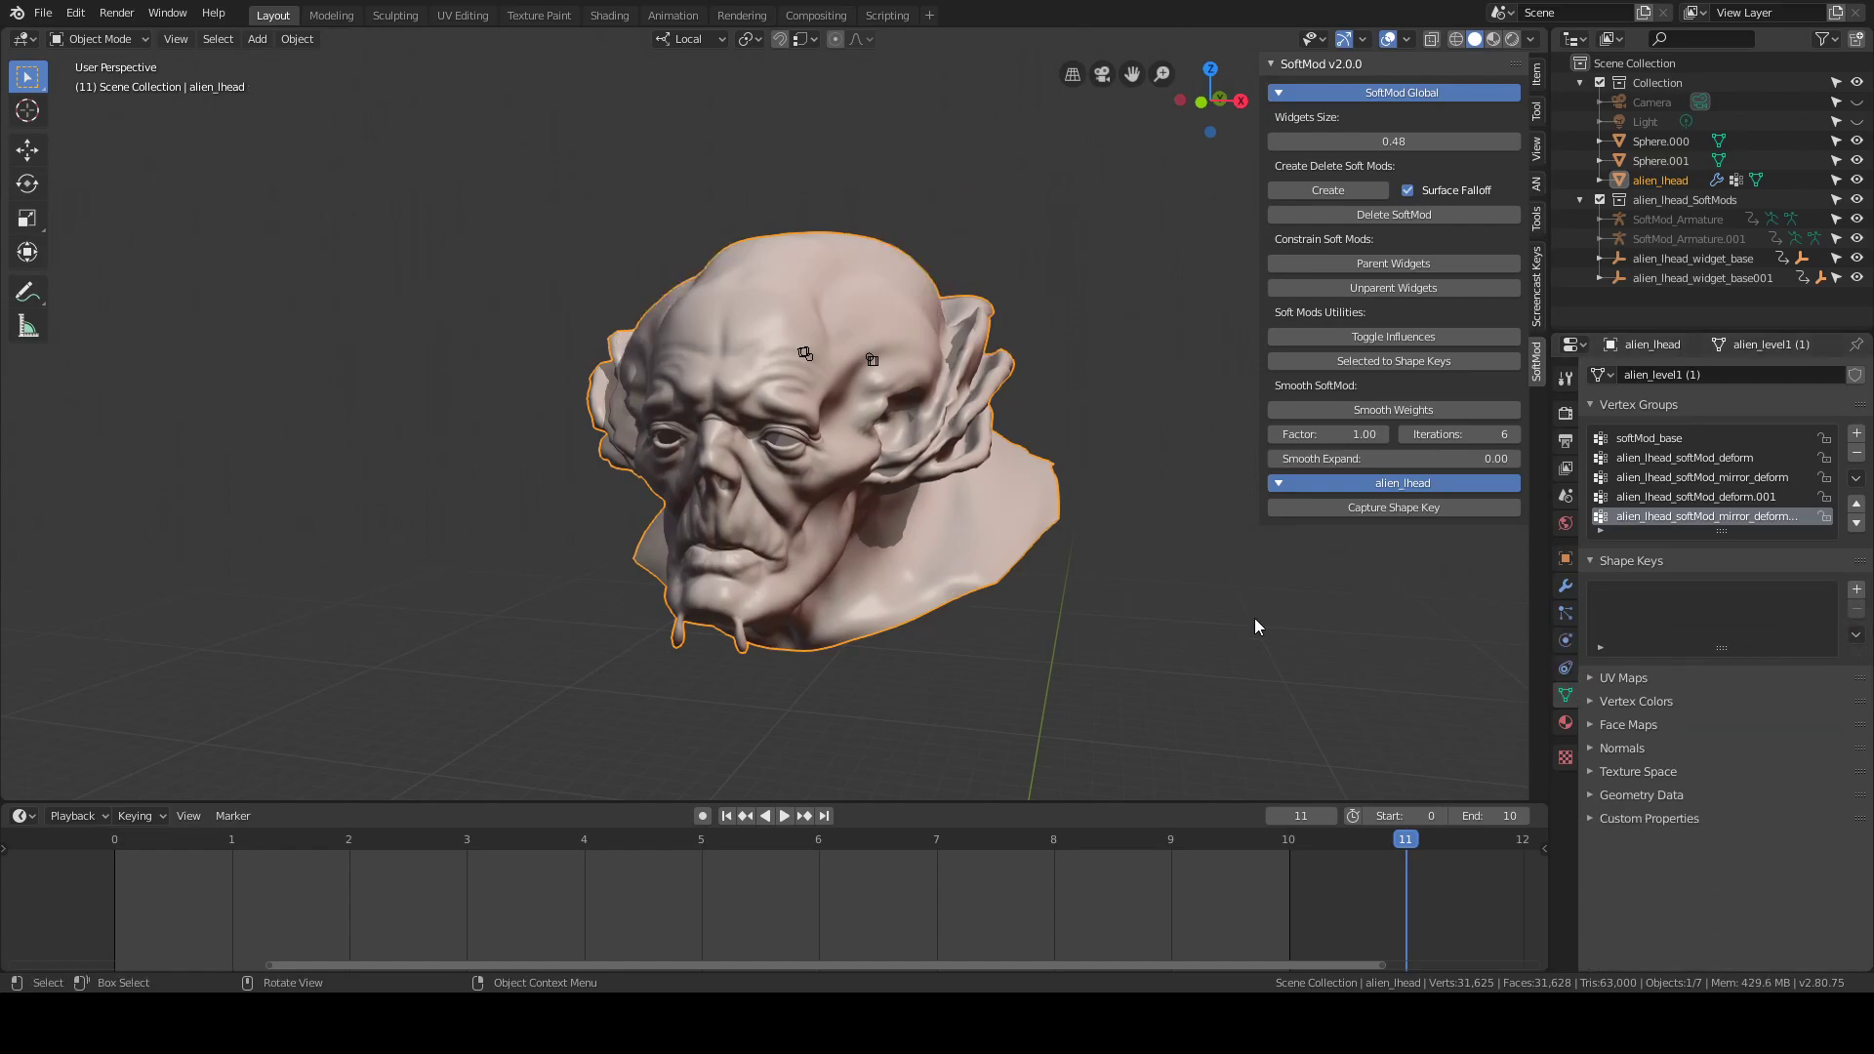
{"action": "left_click", "coordinate": [1565, 585]}
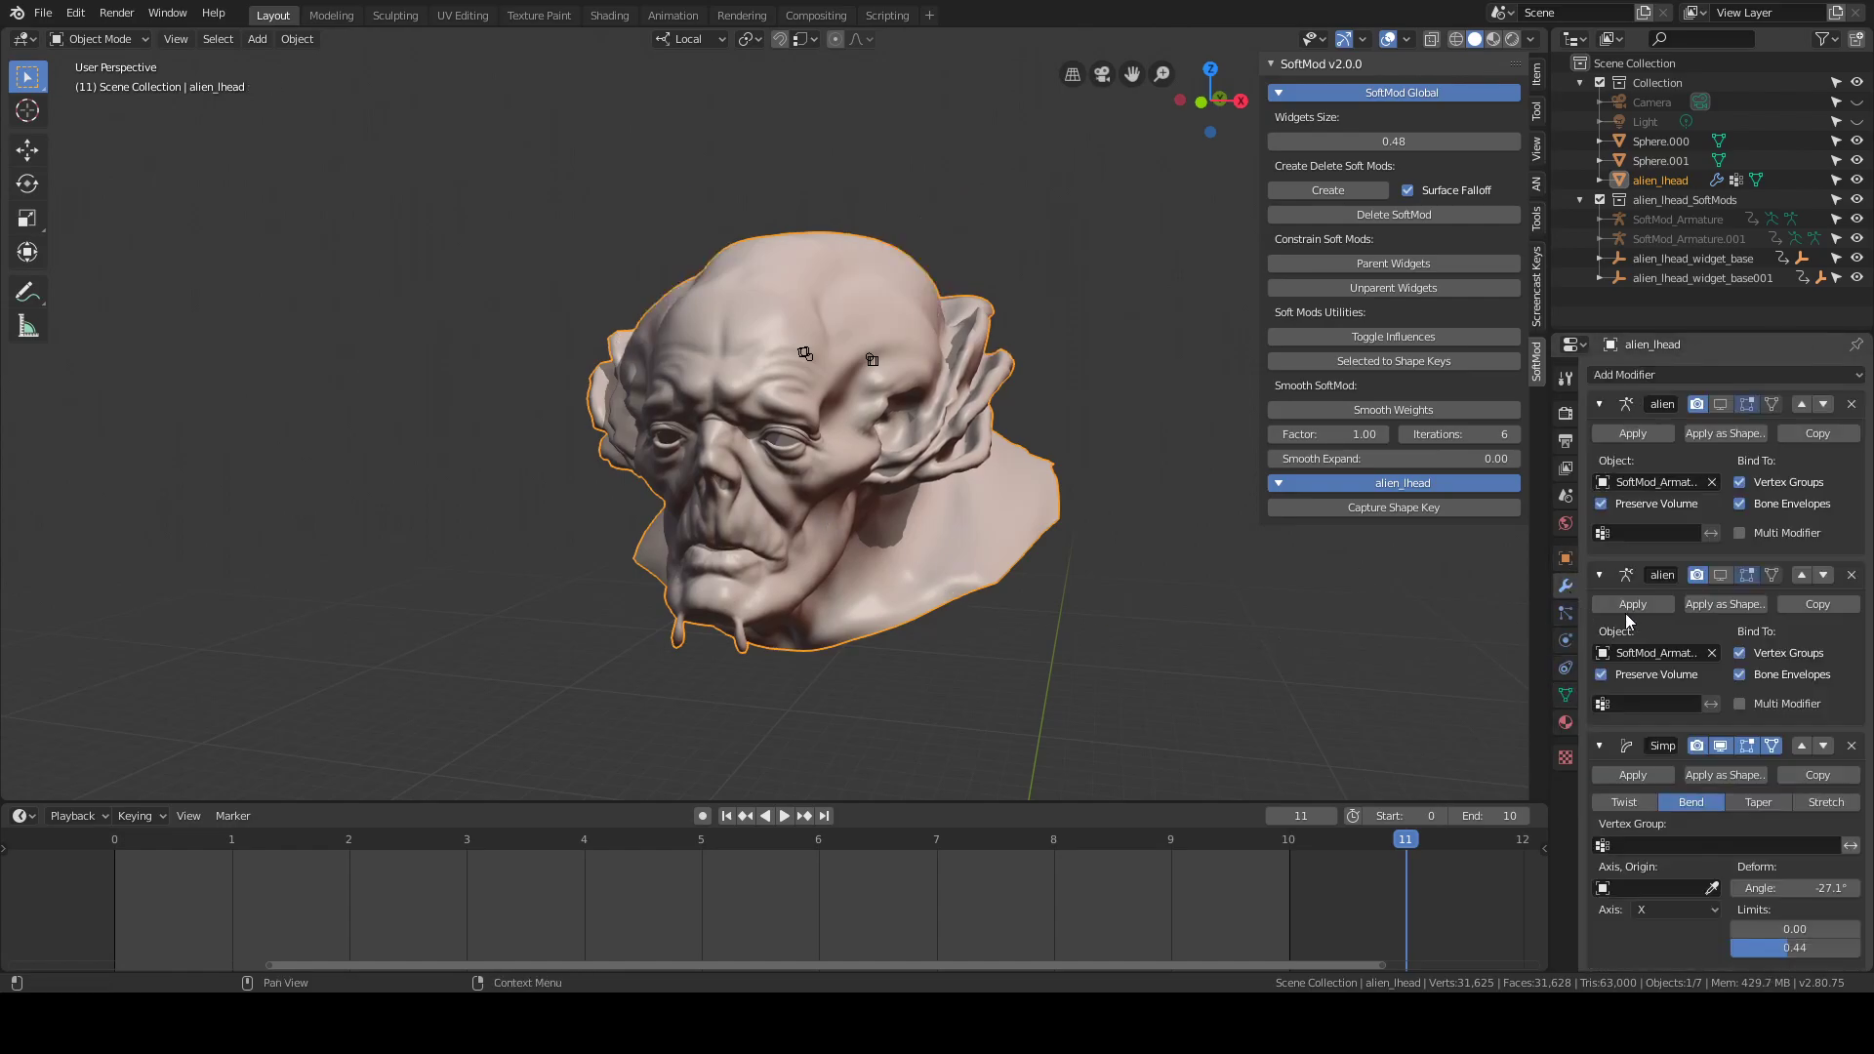
{"action": "left_click", "coordinate": [1851, 747]}
Select all visible objects and turn the viewport display of both softmod armature modifiers back on
{"action": "middle_click_drag", "start_coordinate": [1301, 677], "coordinate": [909, 347]}
{"action": "scroll", "coordinate": [952, 378], "scroll_direction": "up", "scroll_amount": 3}
{"action": "left_click_drag", "start_coordinate": [521, 129], "coordinate": [1226, 678]}
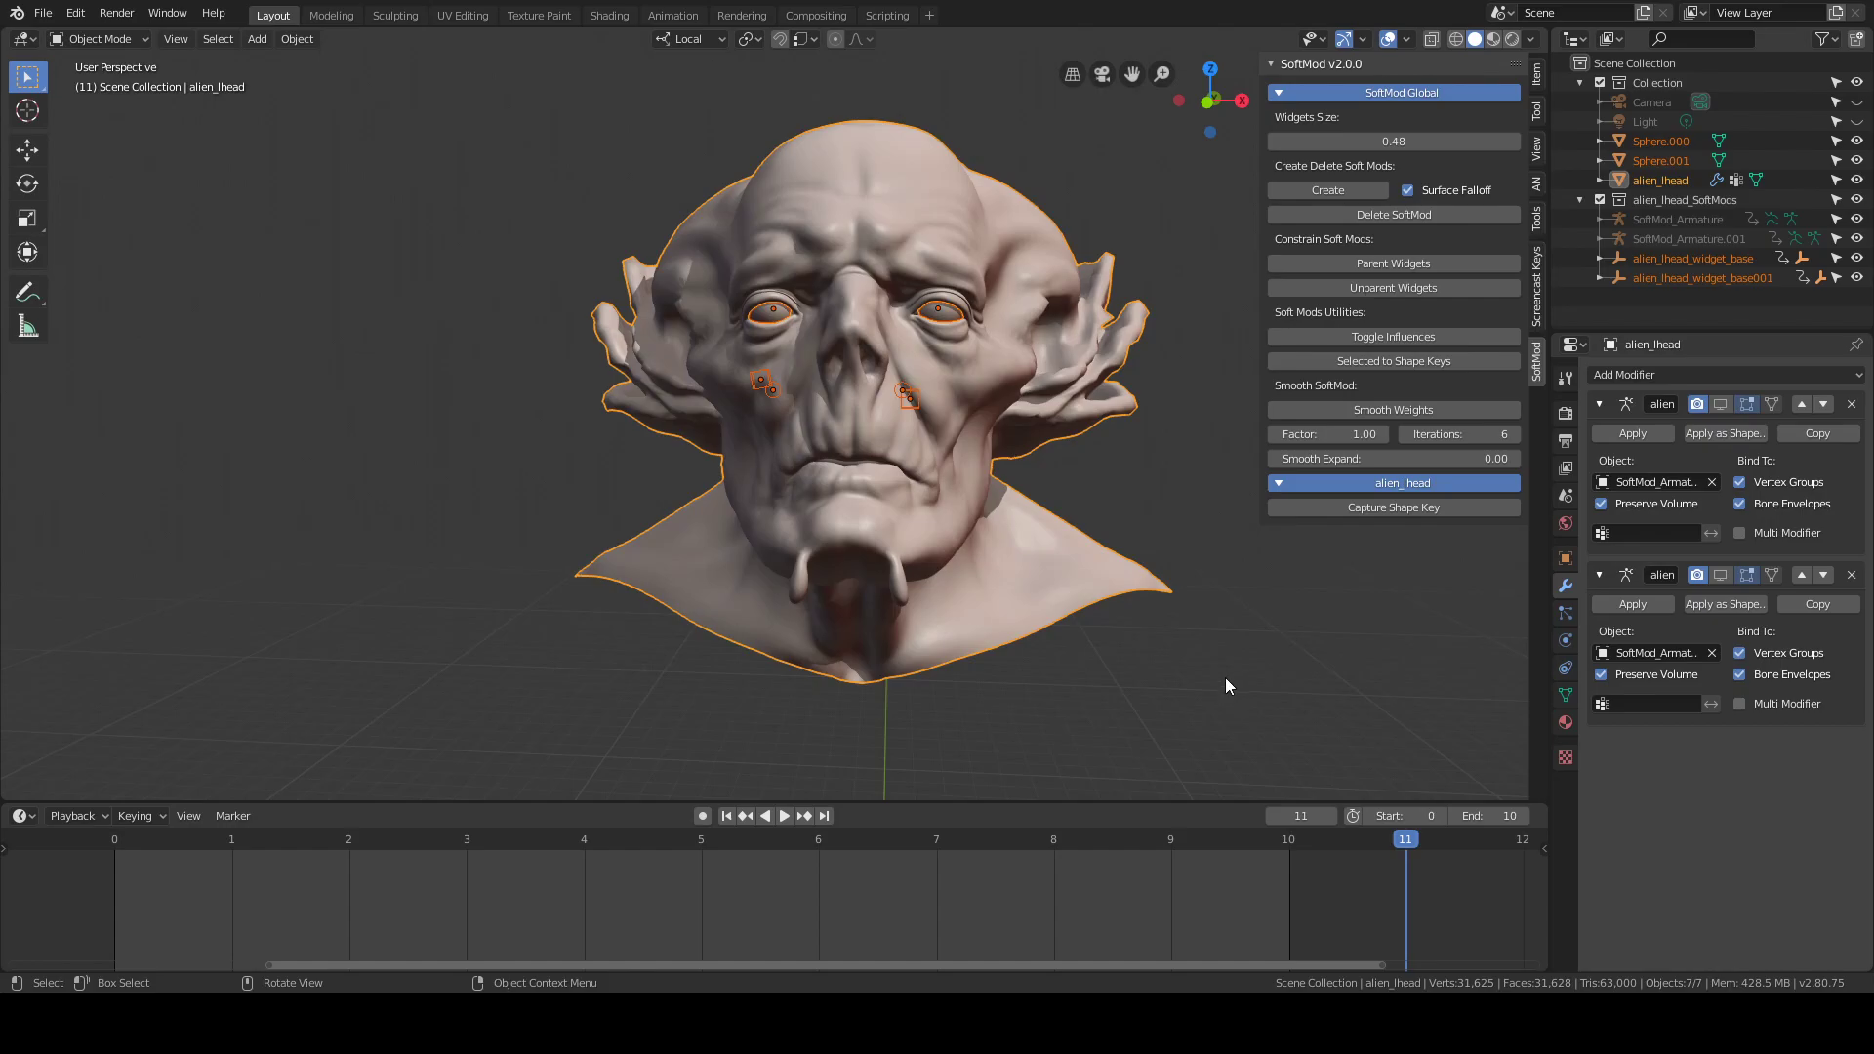
{"action": "key", "text": "ctrl+shift+z"}
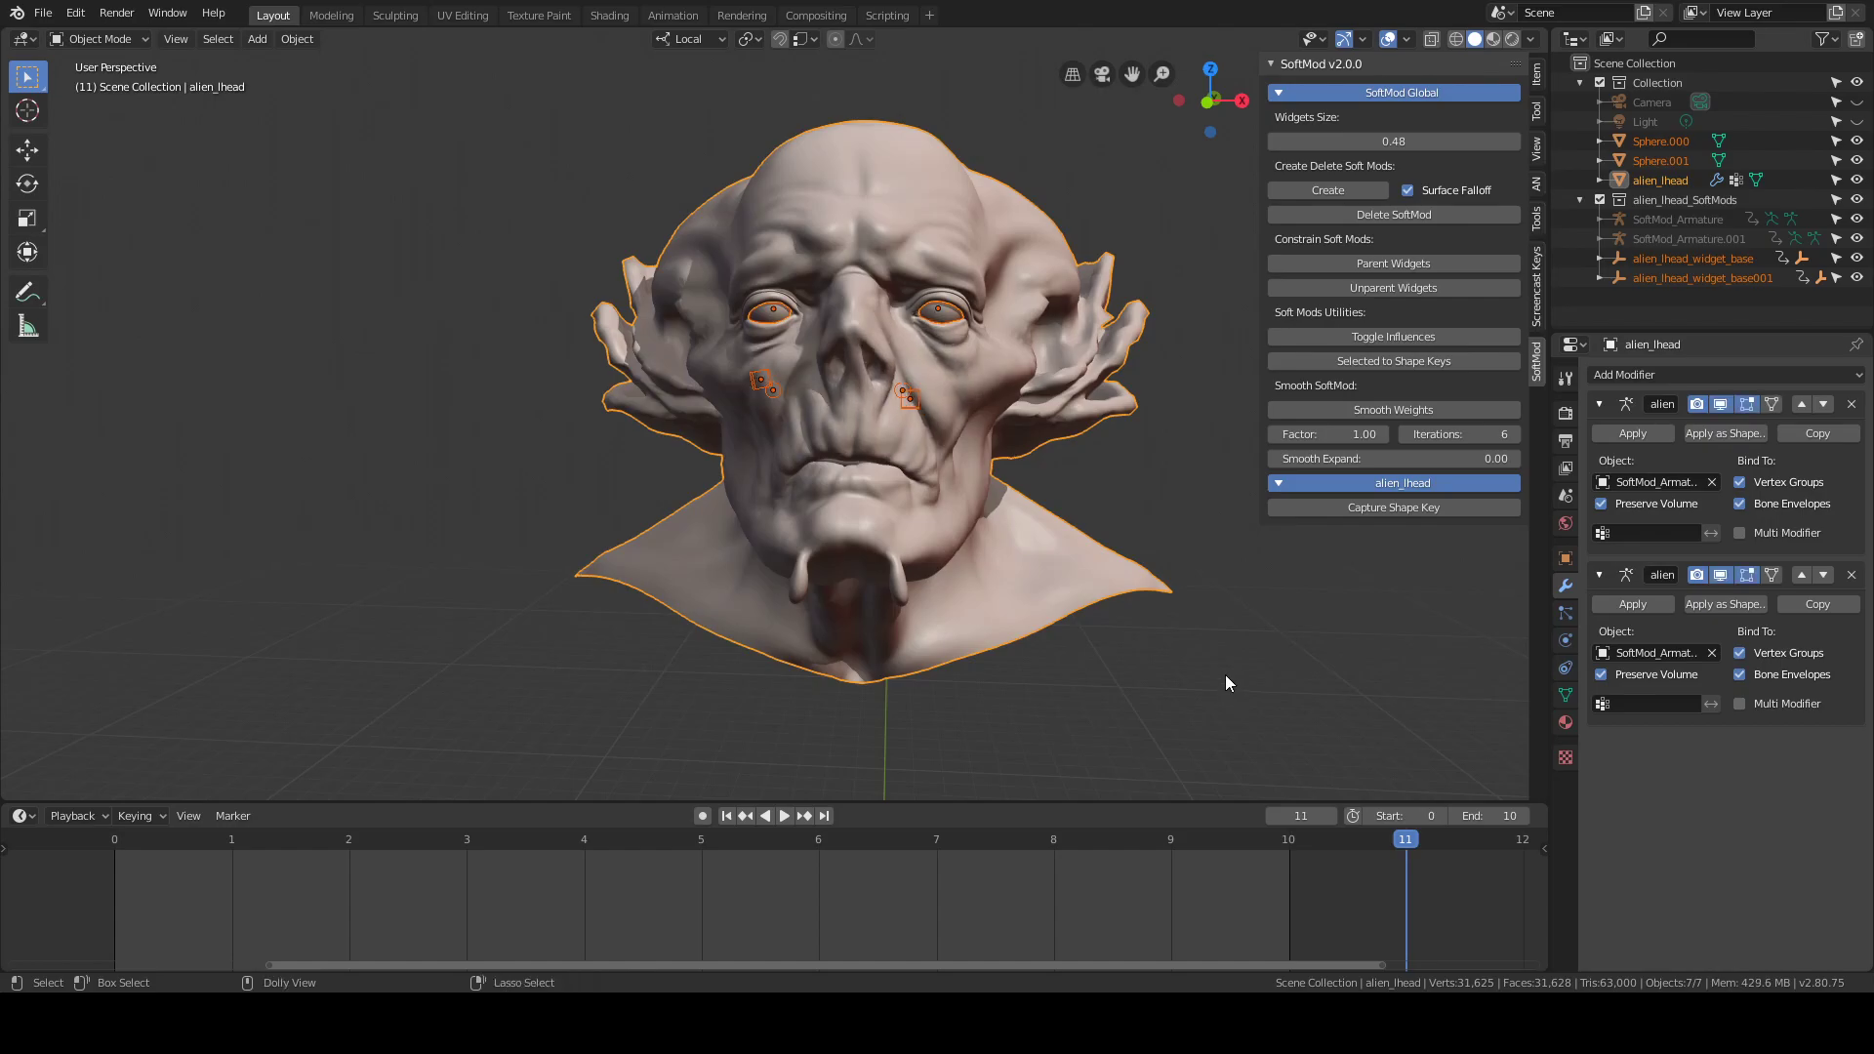
{"action": "left_click", "coordinate": [1162, 613]}
Move the widget below the alien's right eye -2.98 m in X and 0.629 m in Z with Y locked, and rotate it 61.1° in the view
{"action": "middle_click_drag", "start_coordinate": [974, 584], "coordinate": [982, 580]}
{"action": "scroll", "coordinate": [972, 521], "scroll_direction": "up", "scroll_amount": 3}
{"action": "left_click", "coordinate": [748, 369]}
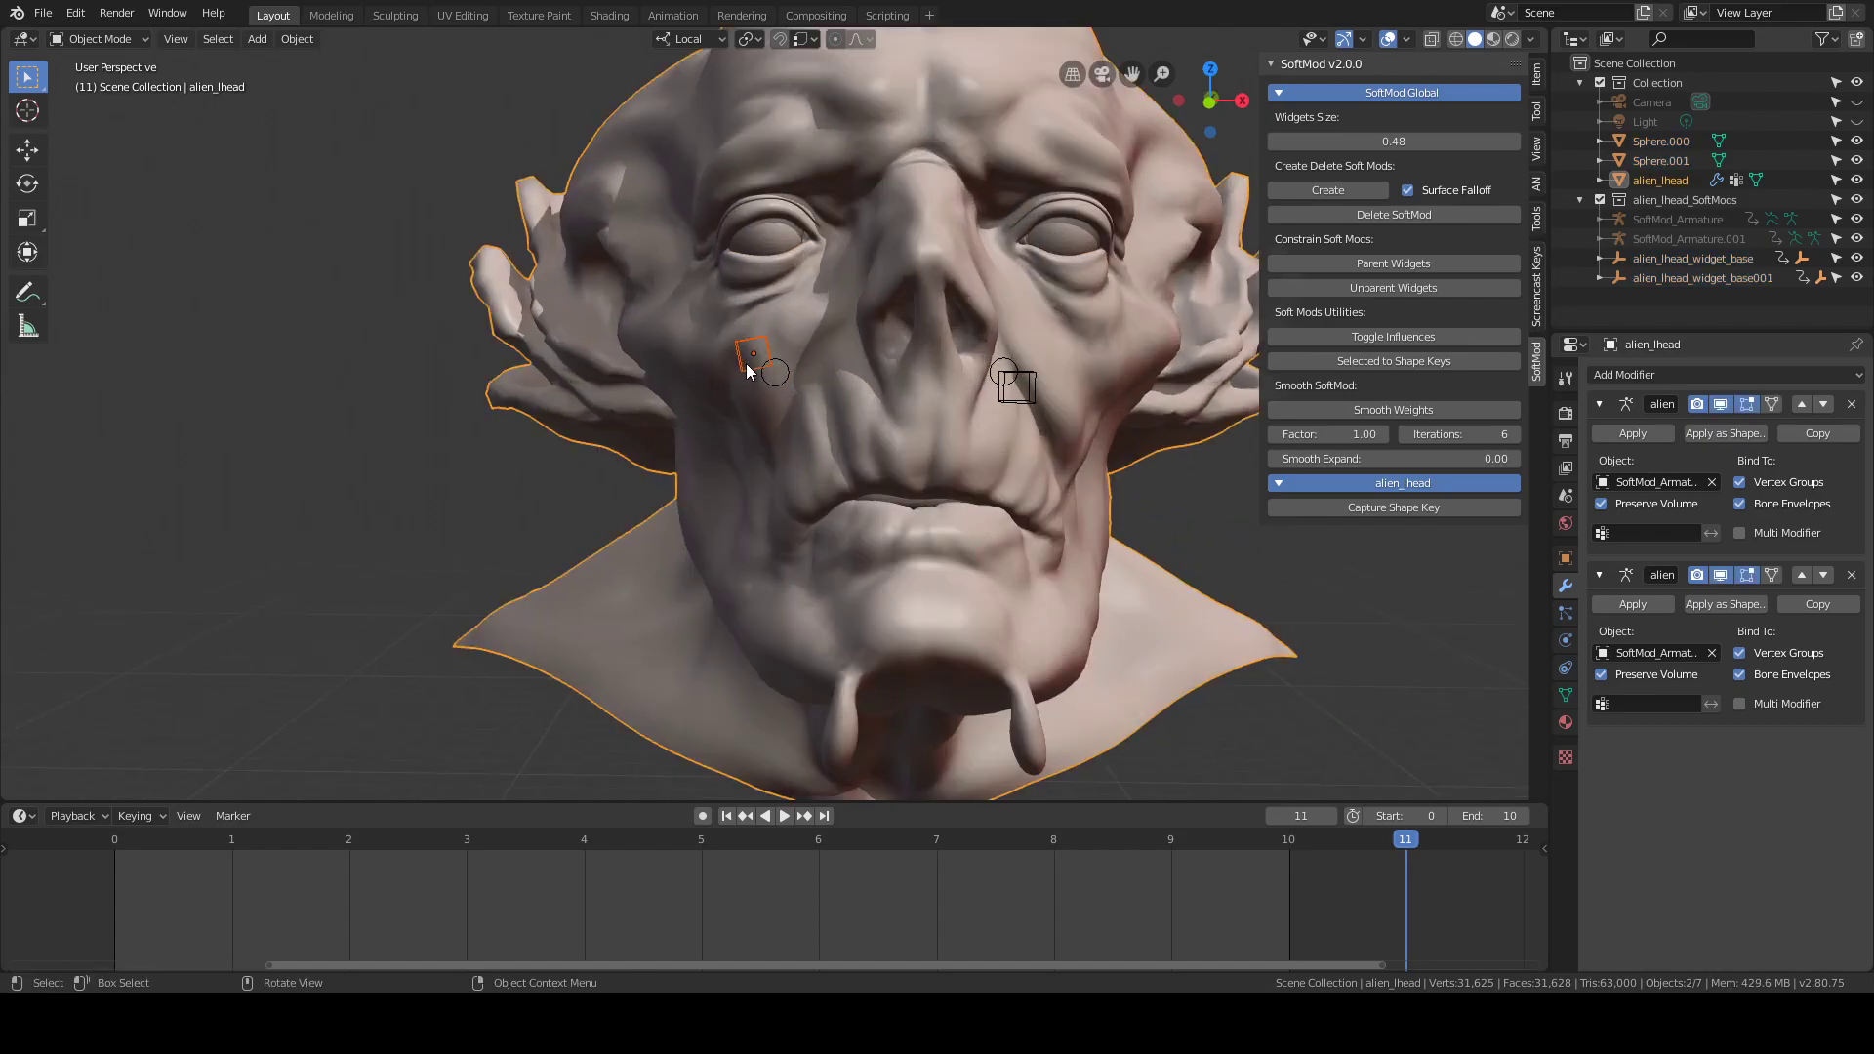
{"action": "left_click", "coordinate": [763, 343]}
{"action": "key", "text": "g"}
{"action": "key", "text": "shift+y"}
{"action": "key", "text": "shift+y"}
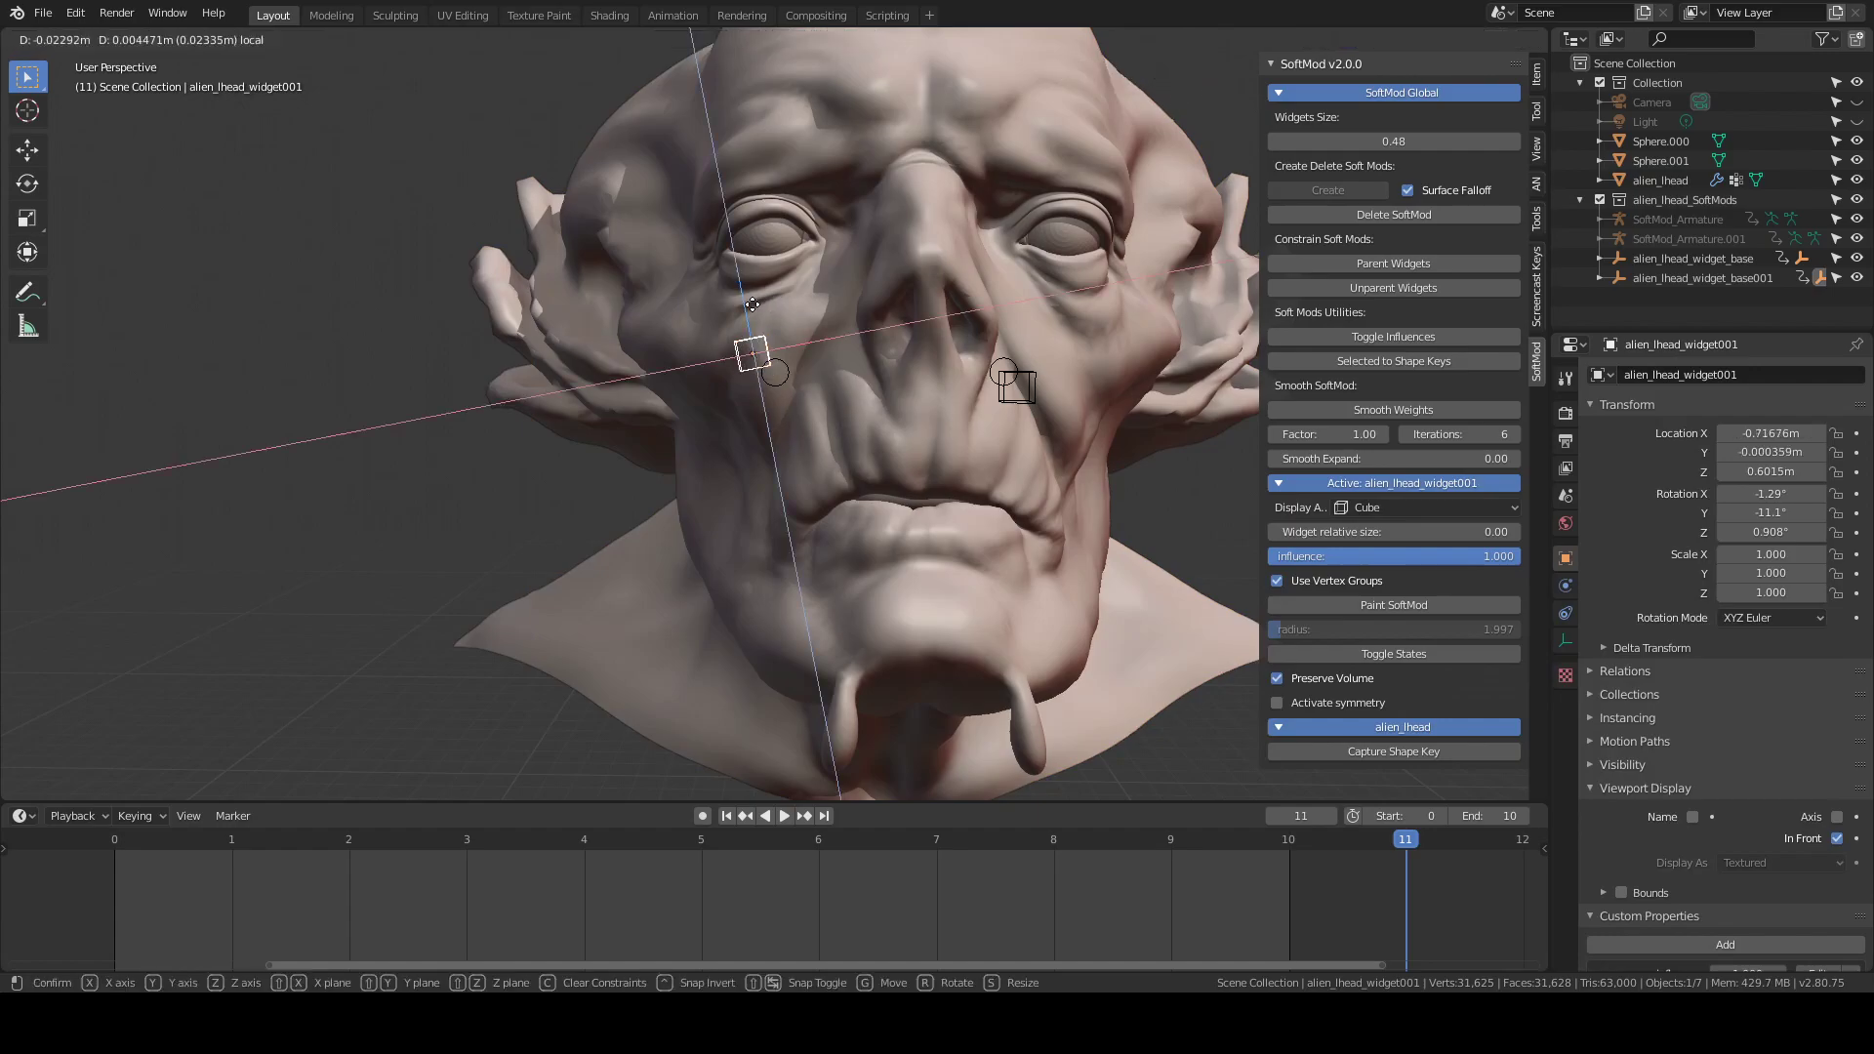
{"action": "left_click", "coordinate": [654, 310]}
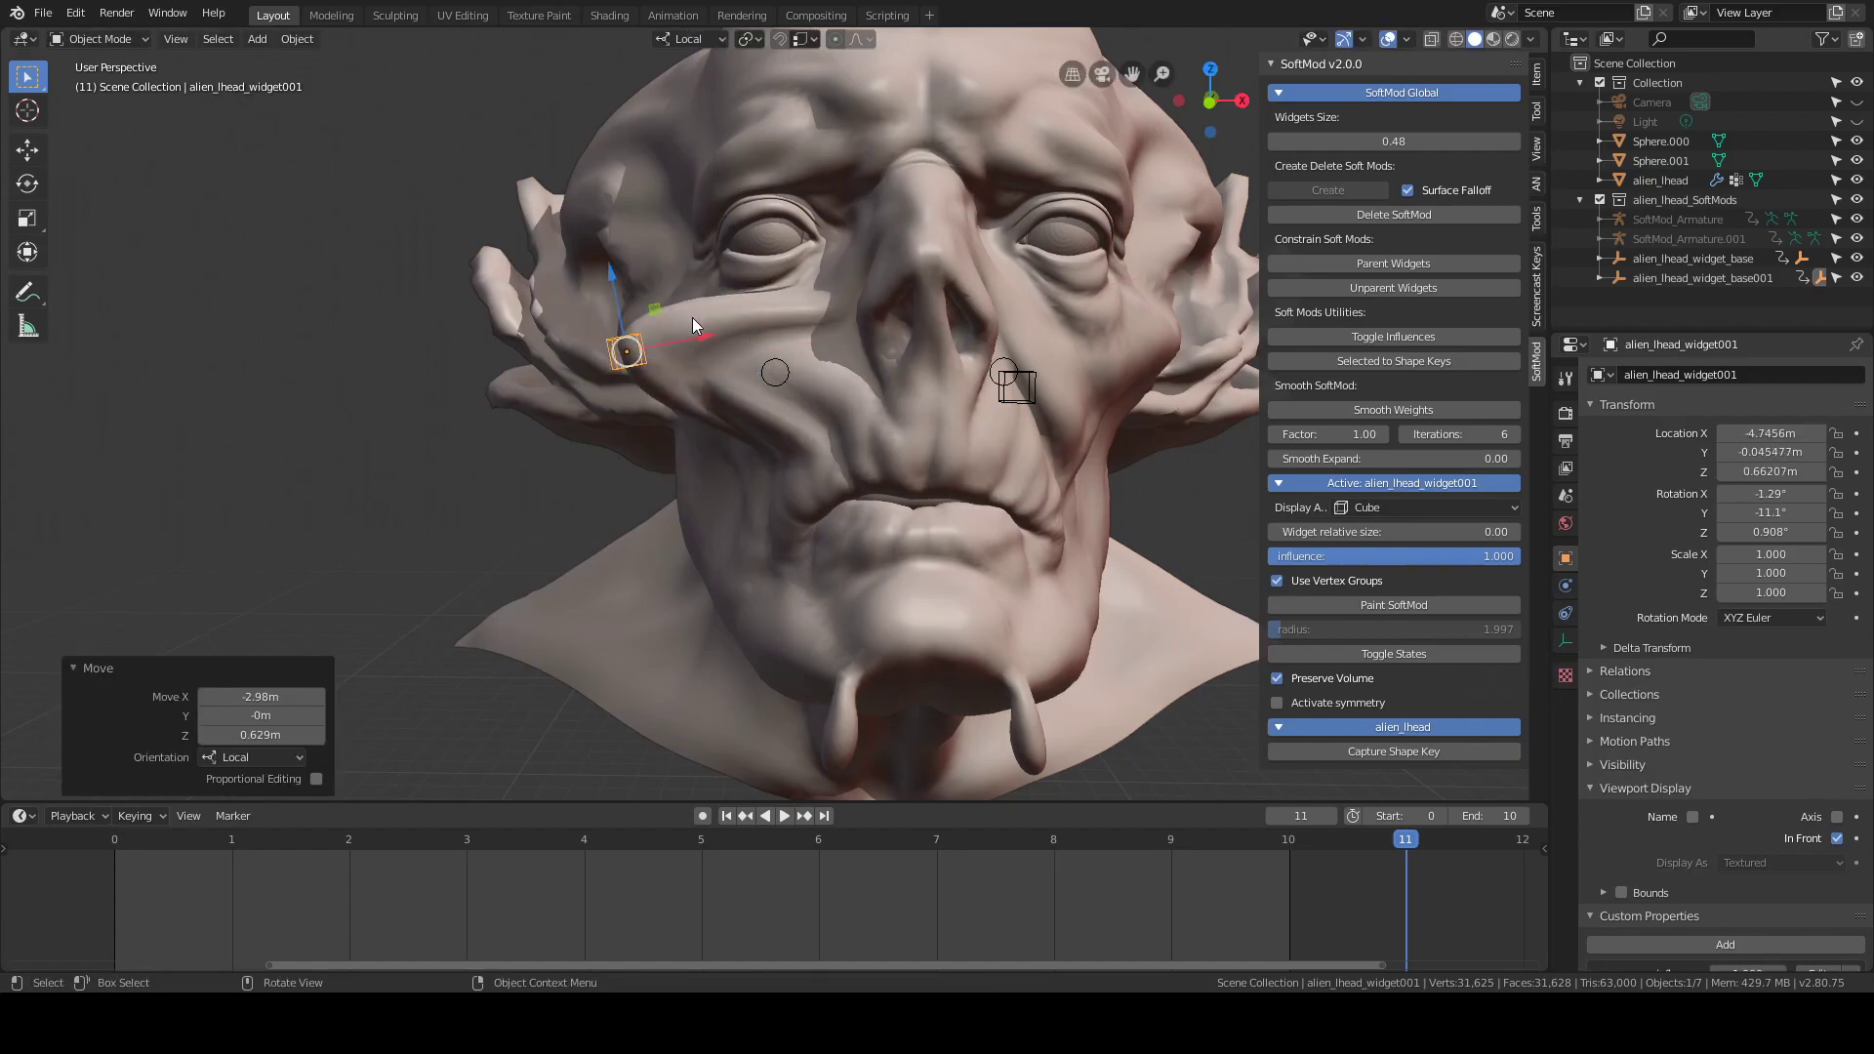
{"action": "key", "text": "r"}
{"action": "left_click", "coordinate": [834, 448]}
{"action": "scroll", "coordinate": [834, 448], "scroll_direction": "down", "scroll_amount": 3}
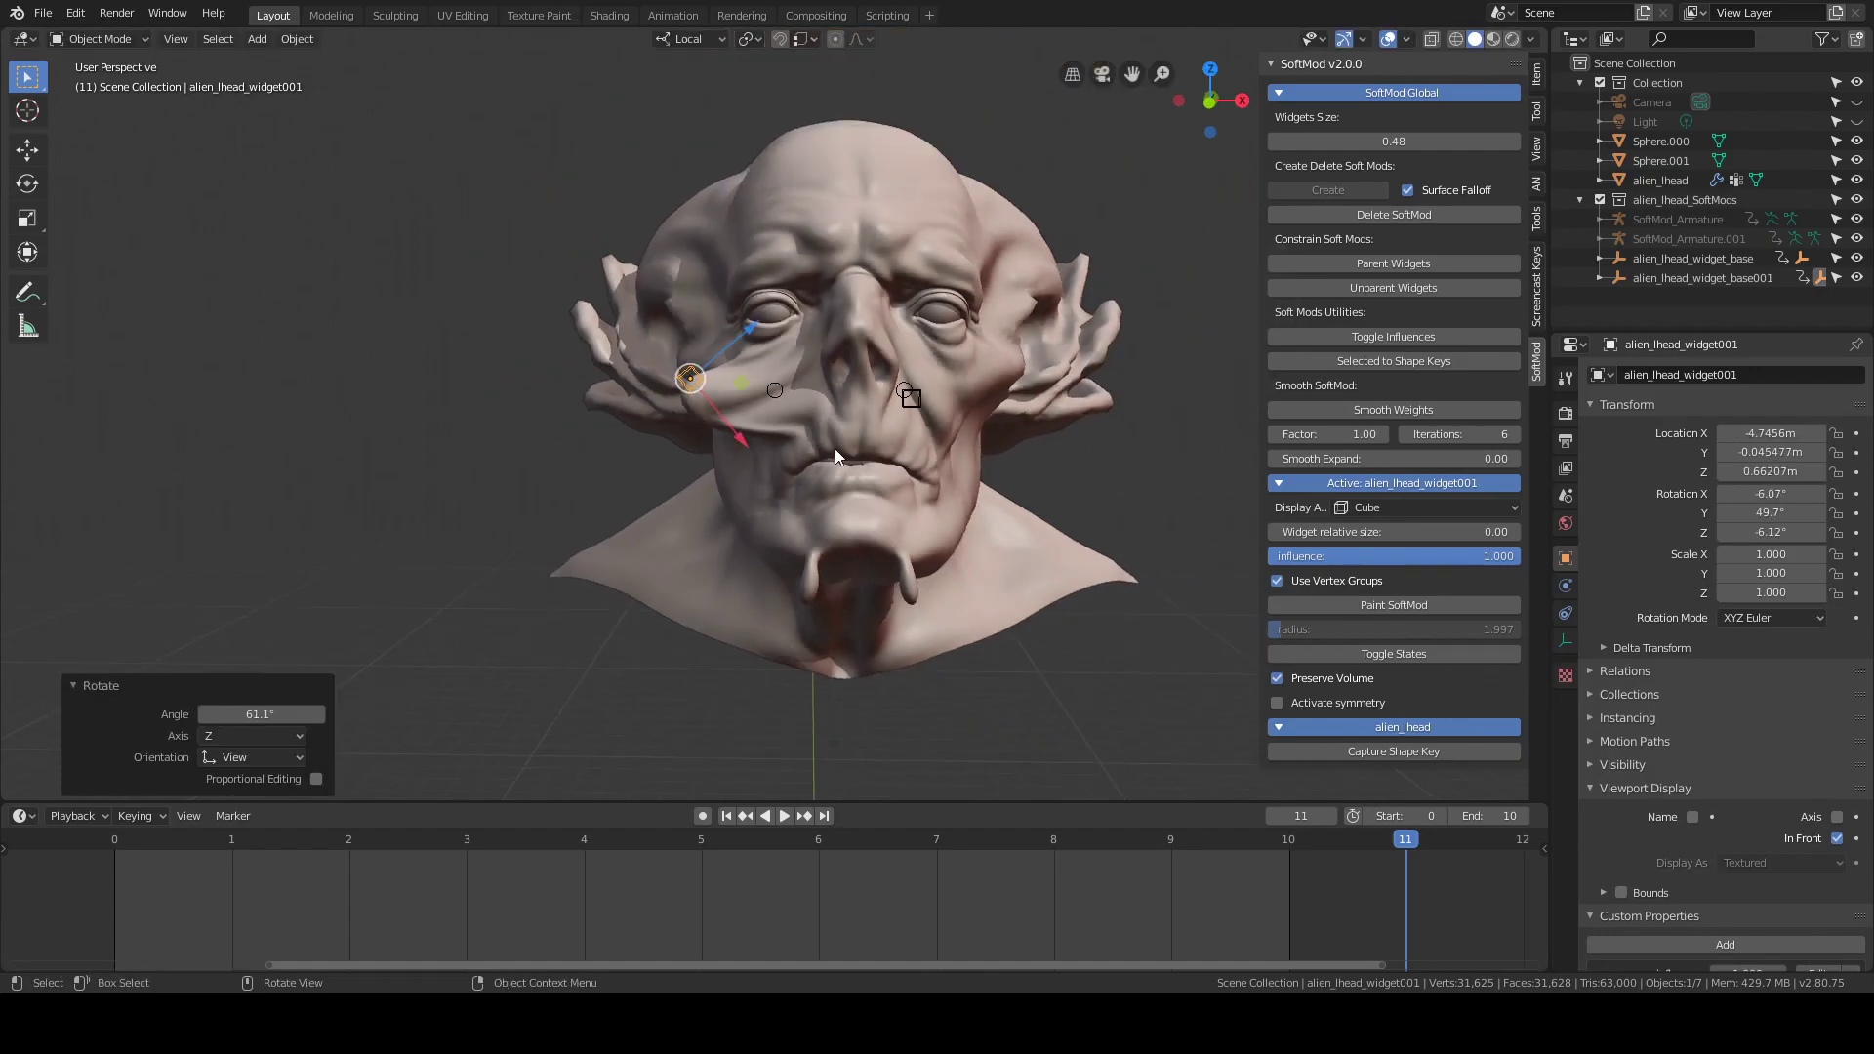
Create a softmod on the side of the forehead with Surface Falloff disabled and a radius of about 10.19
{"action": "middle_click_drag", "start_coordinate": [834, 448], "coordinate": [623, 452]}
{"action": "left_click", "coordinate": [890, 279]}
{"action": "scroll", "coordinate": [890, 281], "scroll_direction": "down", "scroll_amount": 2}
{"action": "middle_click_drag", "start_coordinate": [900, 301], "coordinate": [864, 354], "text": "shift"}
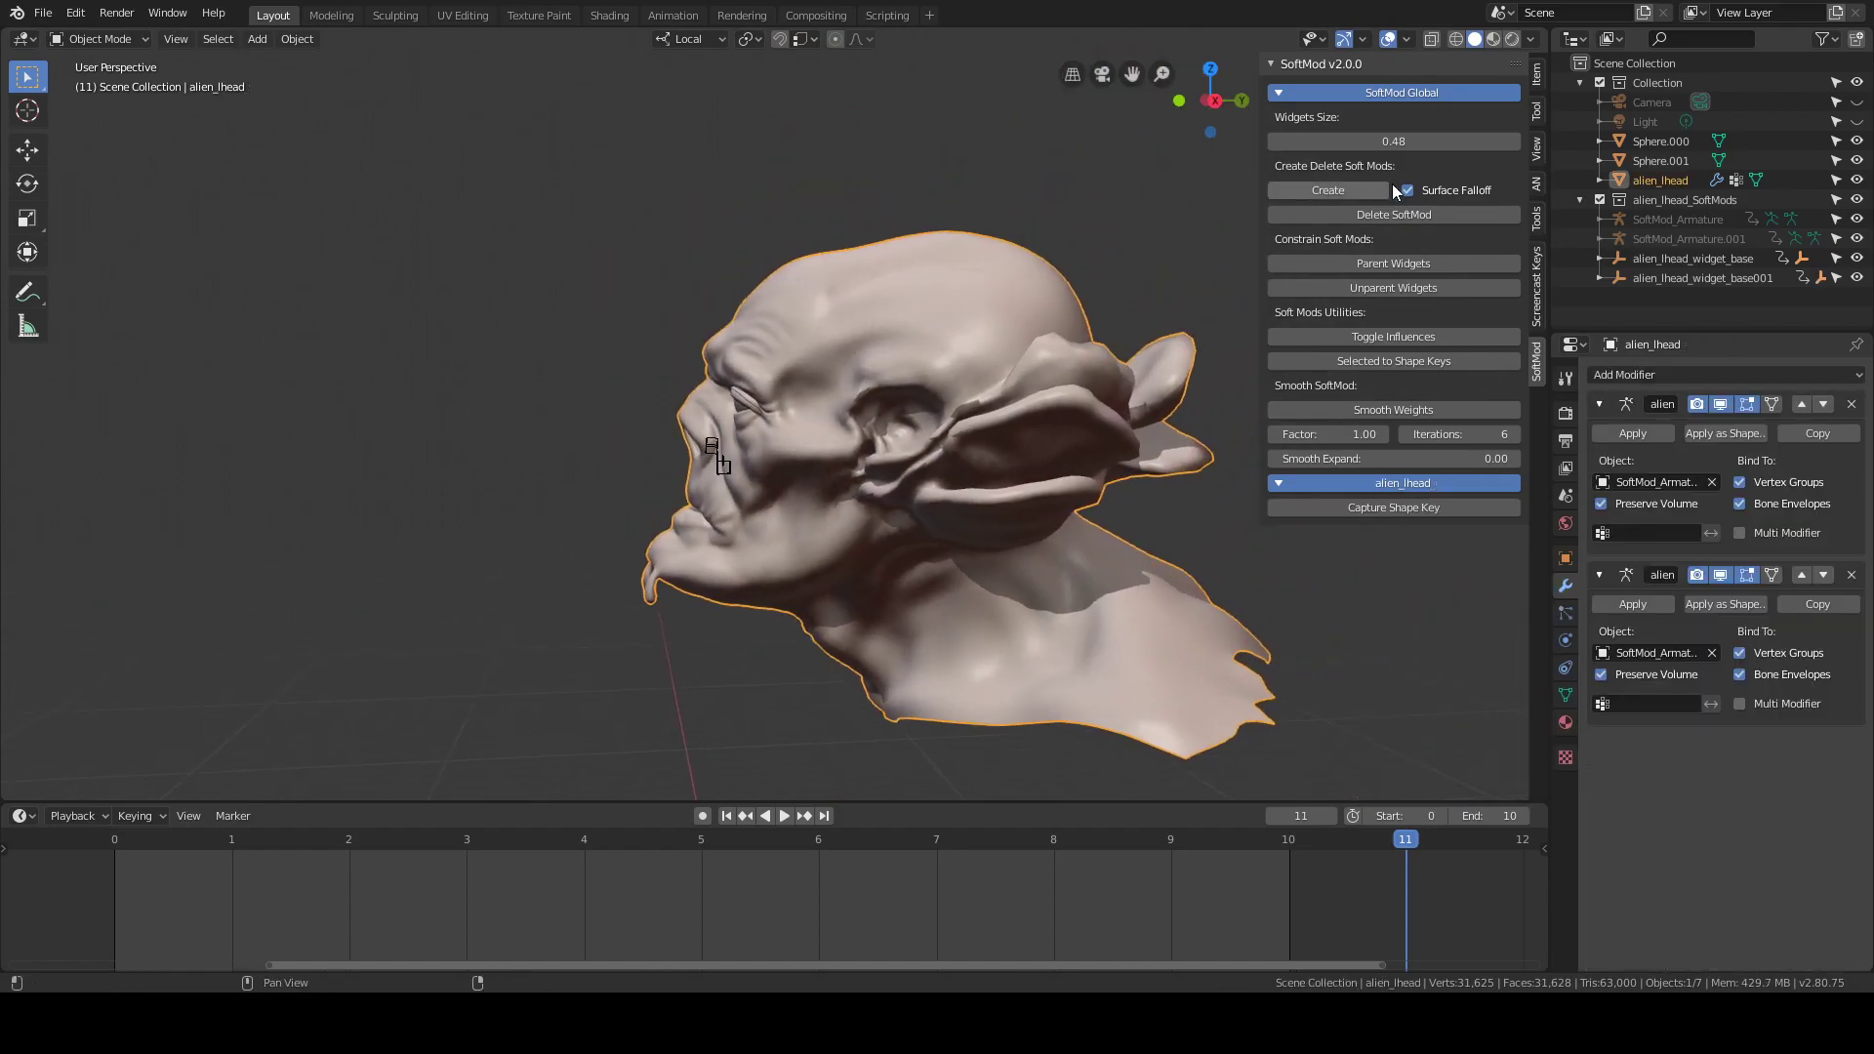
{"action": "left_click", "coordinate": [1425, 189]}
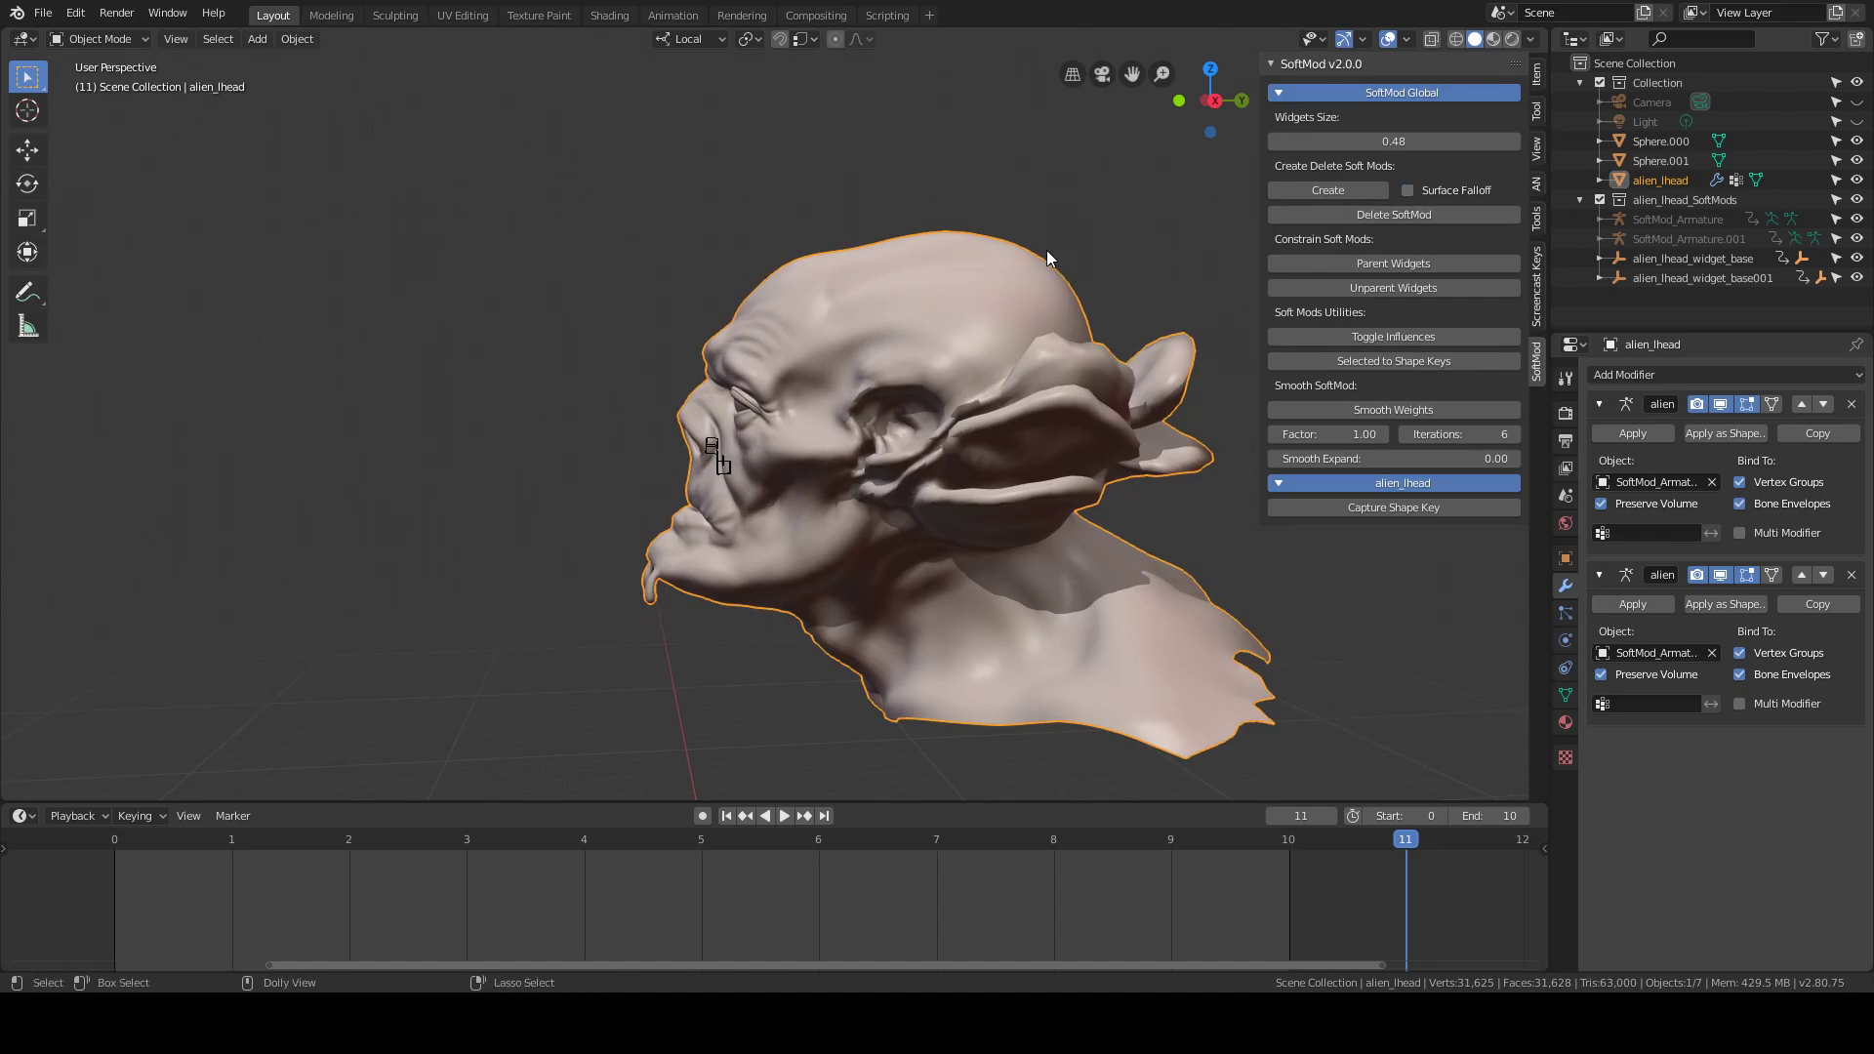
{"action": "key", "text": "ctrl+shift+s"}
{"action": "left_click_drag", "start_coordinate": [801, 301], "coordinate": [927, 440]}
{"action": "middle_click_drag", "start_coordinate": [907, 445], "coordinate": [954, 474]}
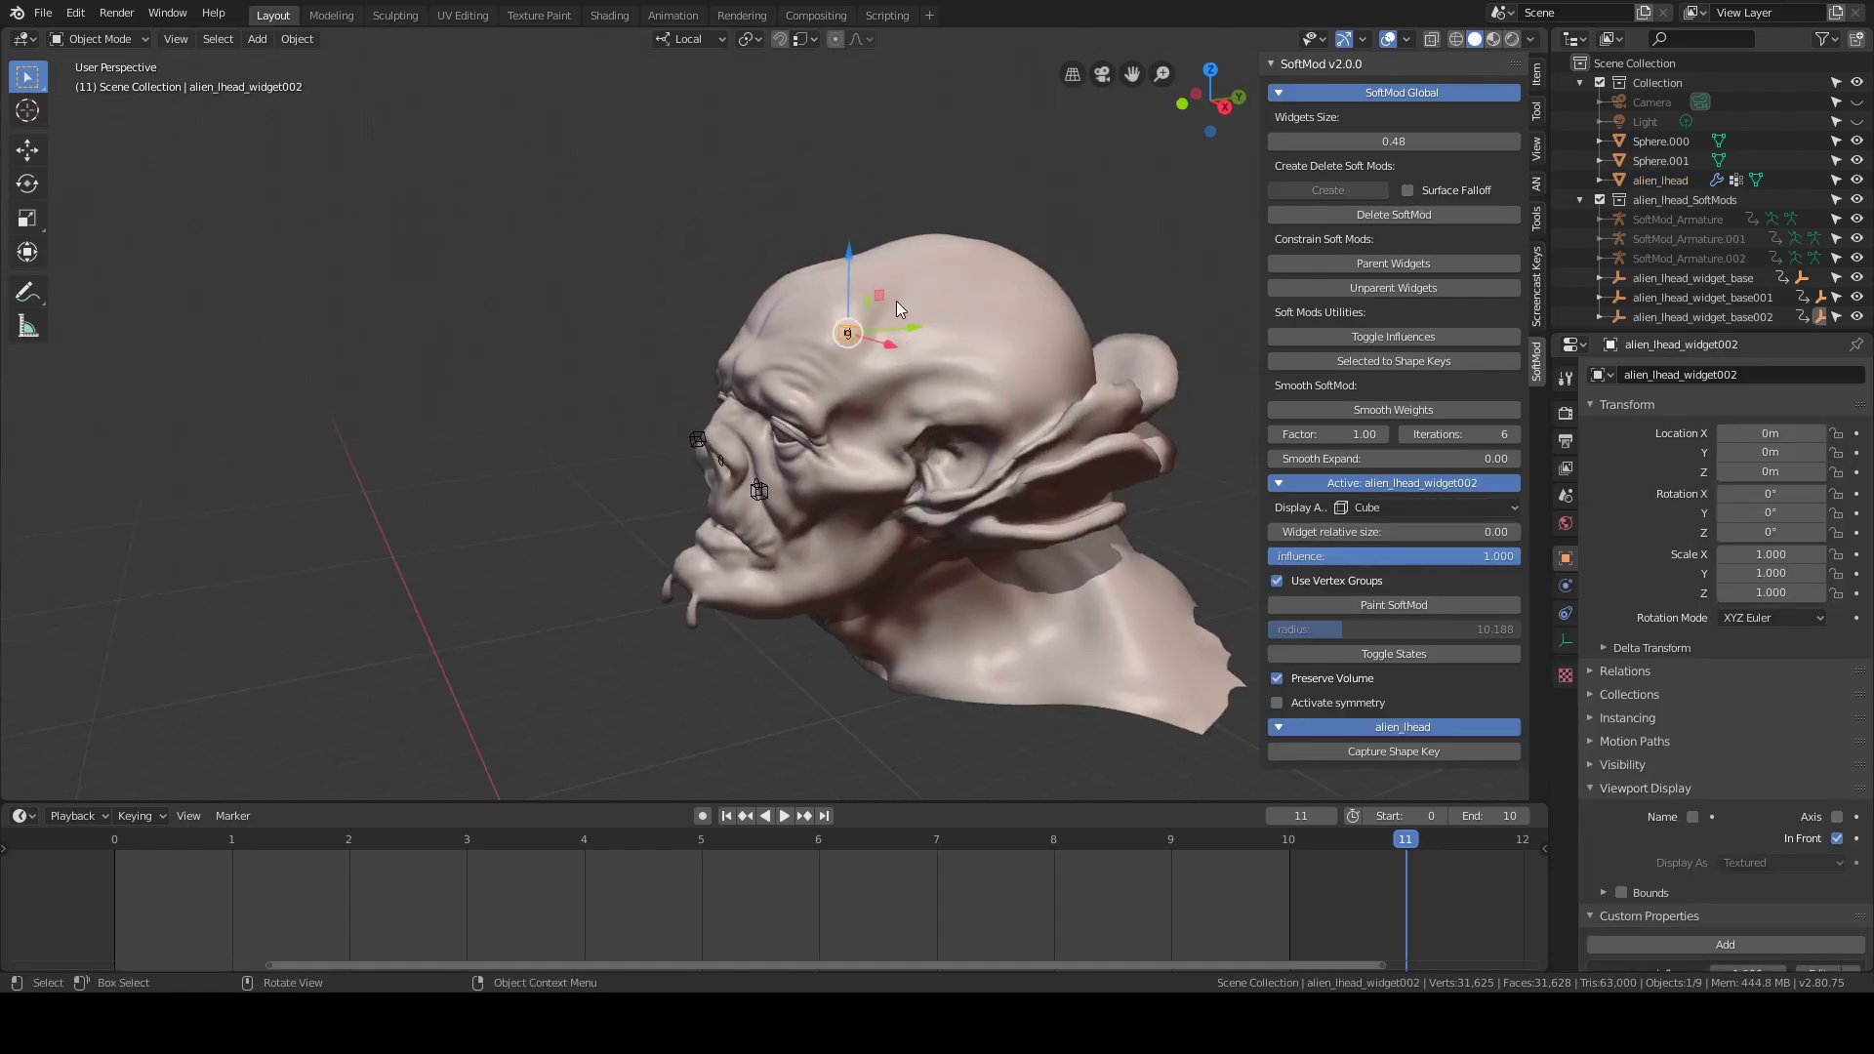
Move the forehead widget about 8.02 m in Y and 9.67 m in Z within its local YZ plane, and rotate it in the view
{"action": "left_click_drag", "start_coordinate": [884, 294], "coordinate": [881, 292]}
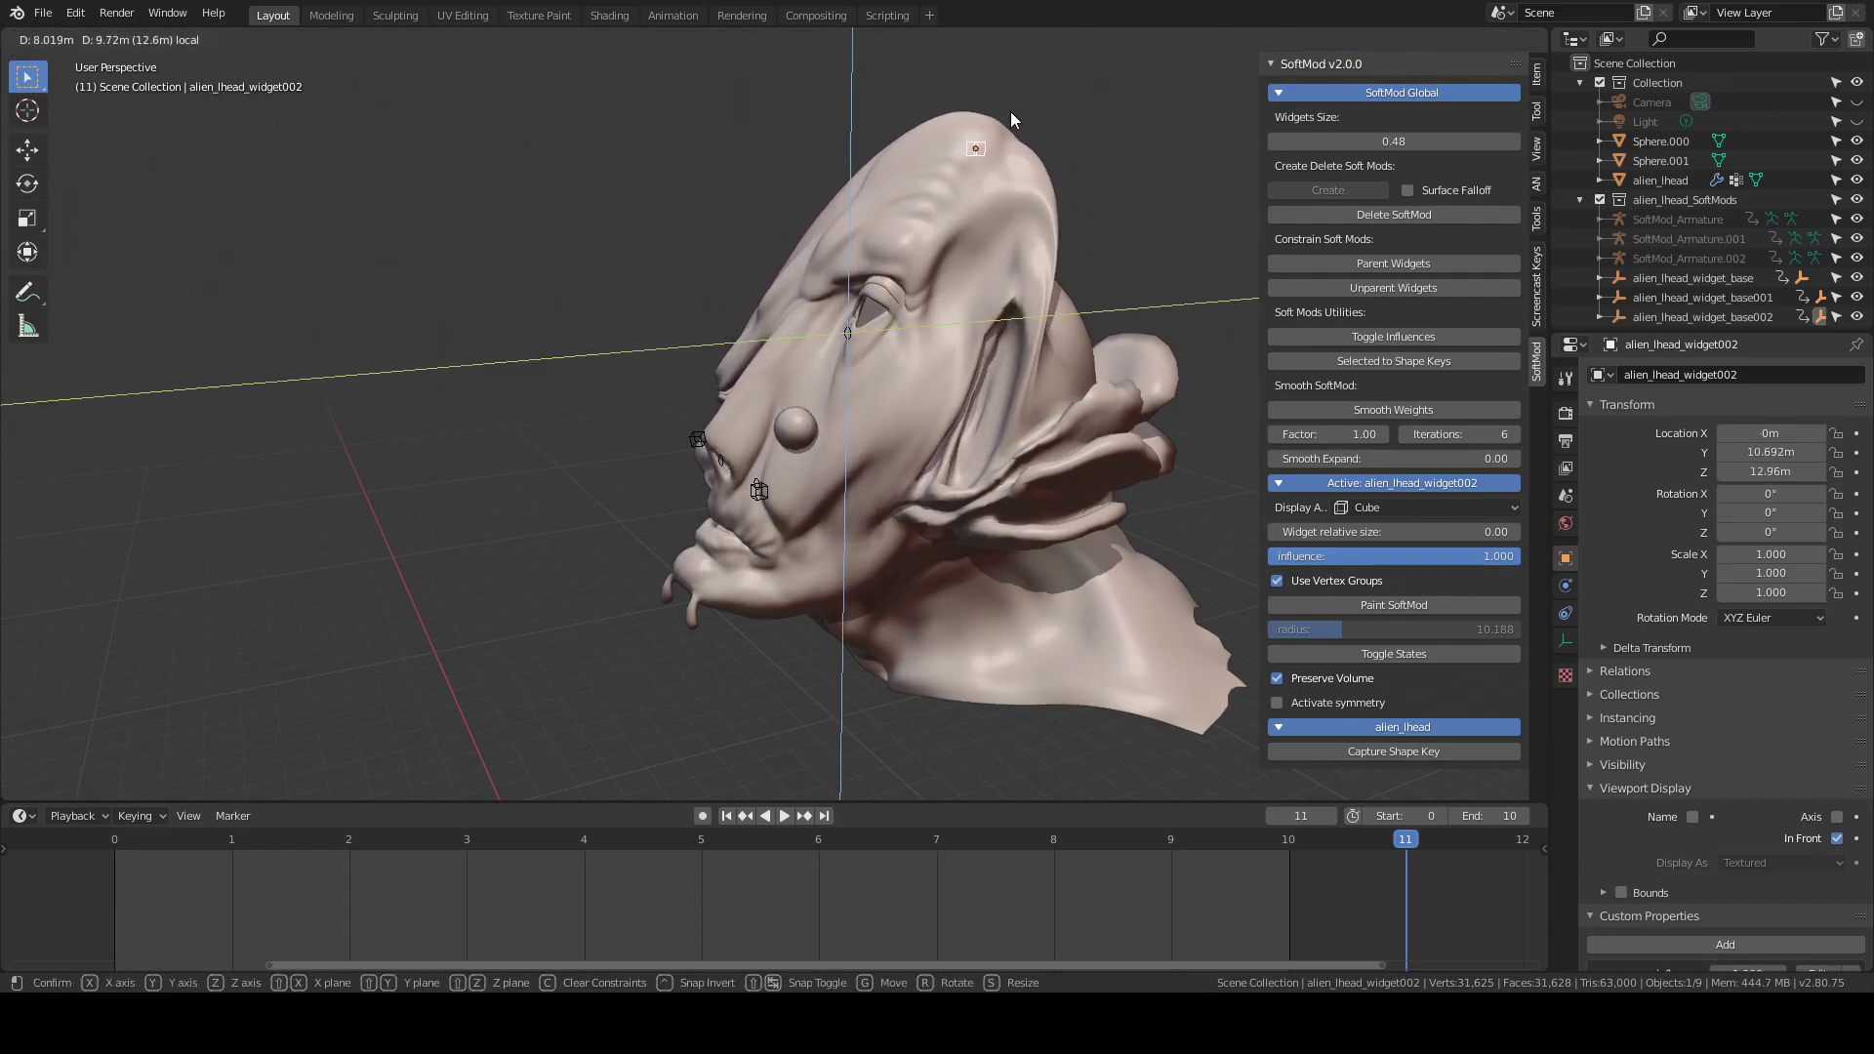
{"action": "left_click", "coordinate": [1002, 137]}
{"action": "key", "text": "r"}
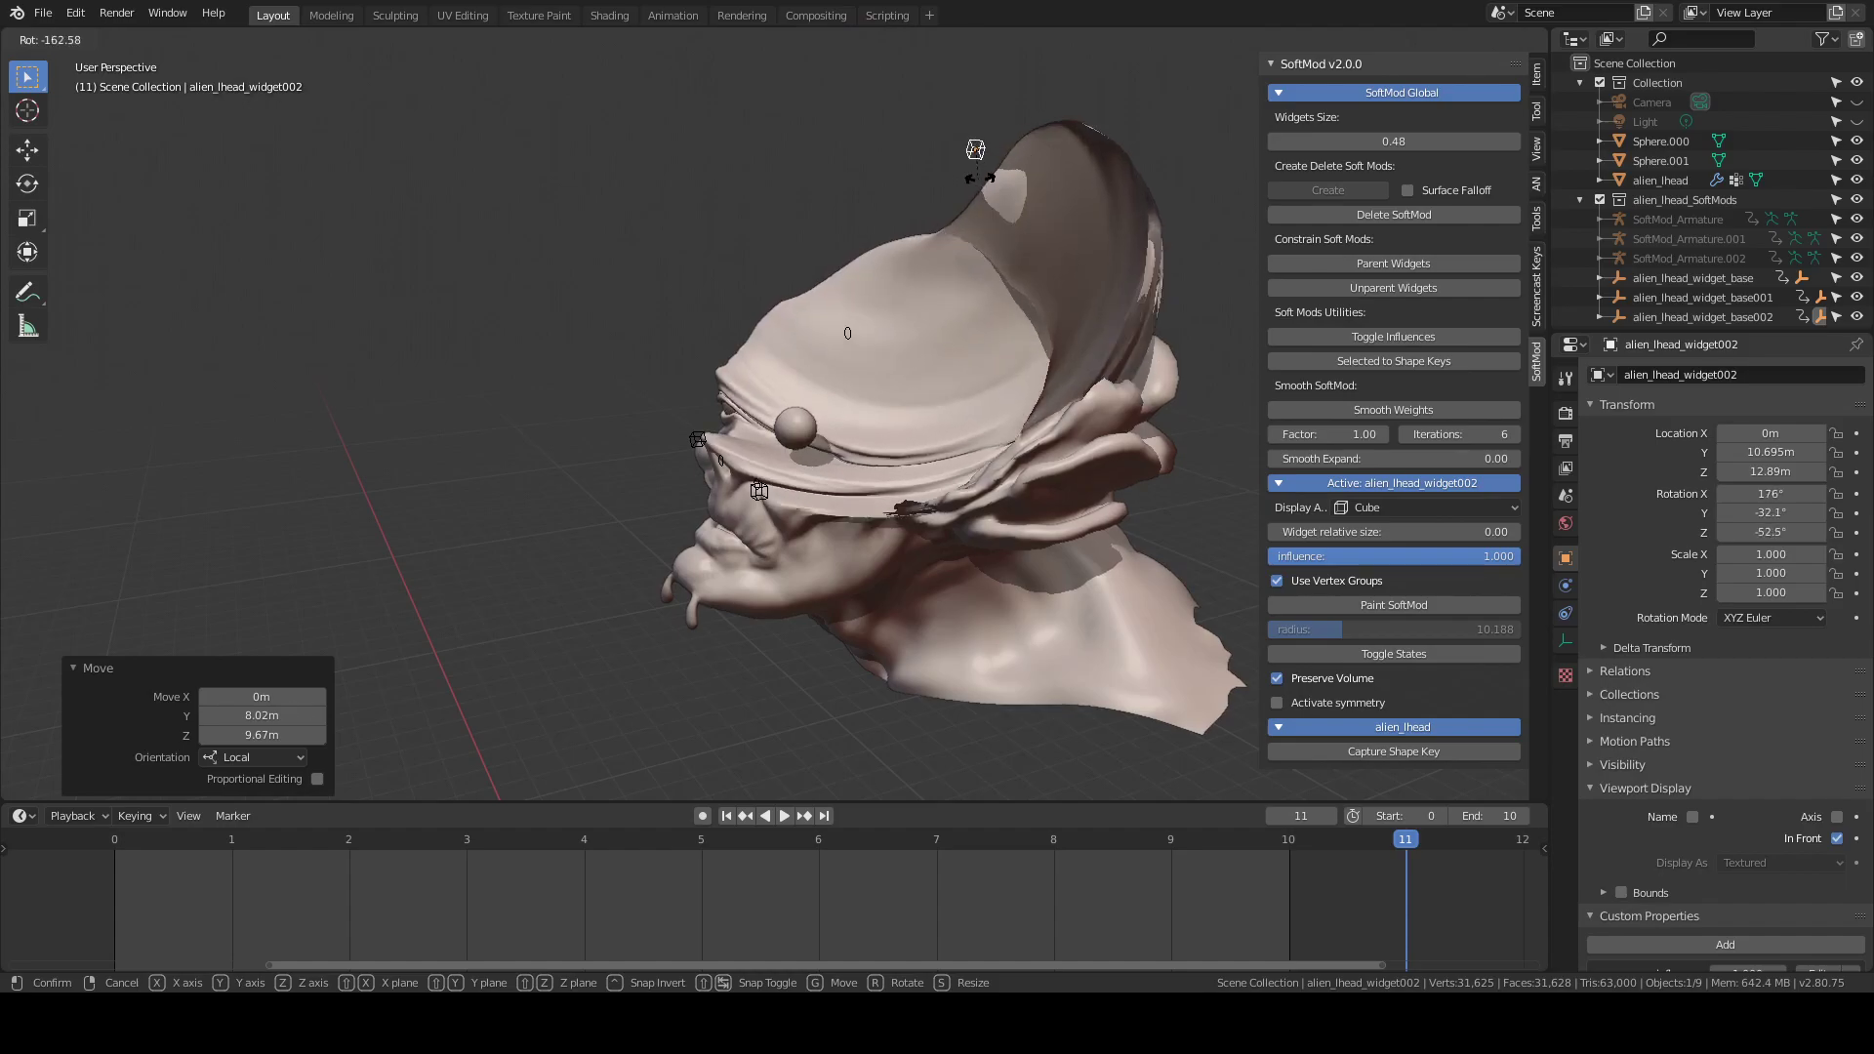
{"action": "left_click", "coordinate": [1008, 219]}
{"action": "middle_click_drag", "start_coordinate": [1008, 220], "coordinate": [1029, 389]}
{"action": "scroll", "coordinate": [1028, 388], "scroll_direction": "up", "scroll_amount": 1}
Select the deformed alien head and add a basis shape key to it
{"action": "left_click", "coordinate": [822, 562]}
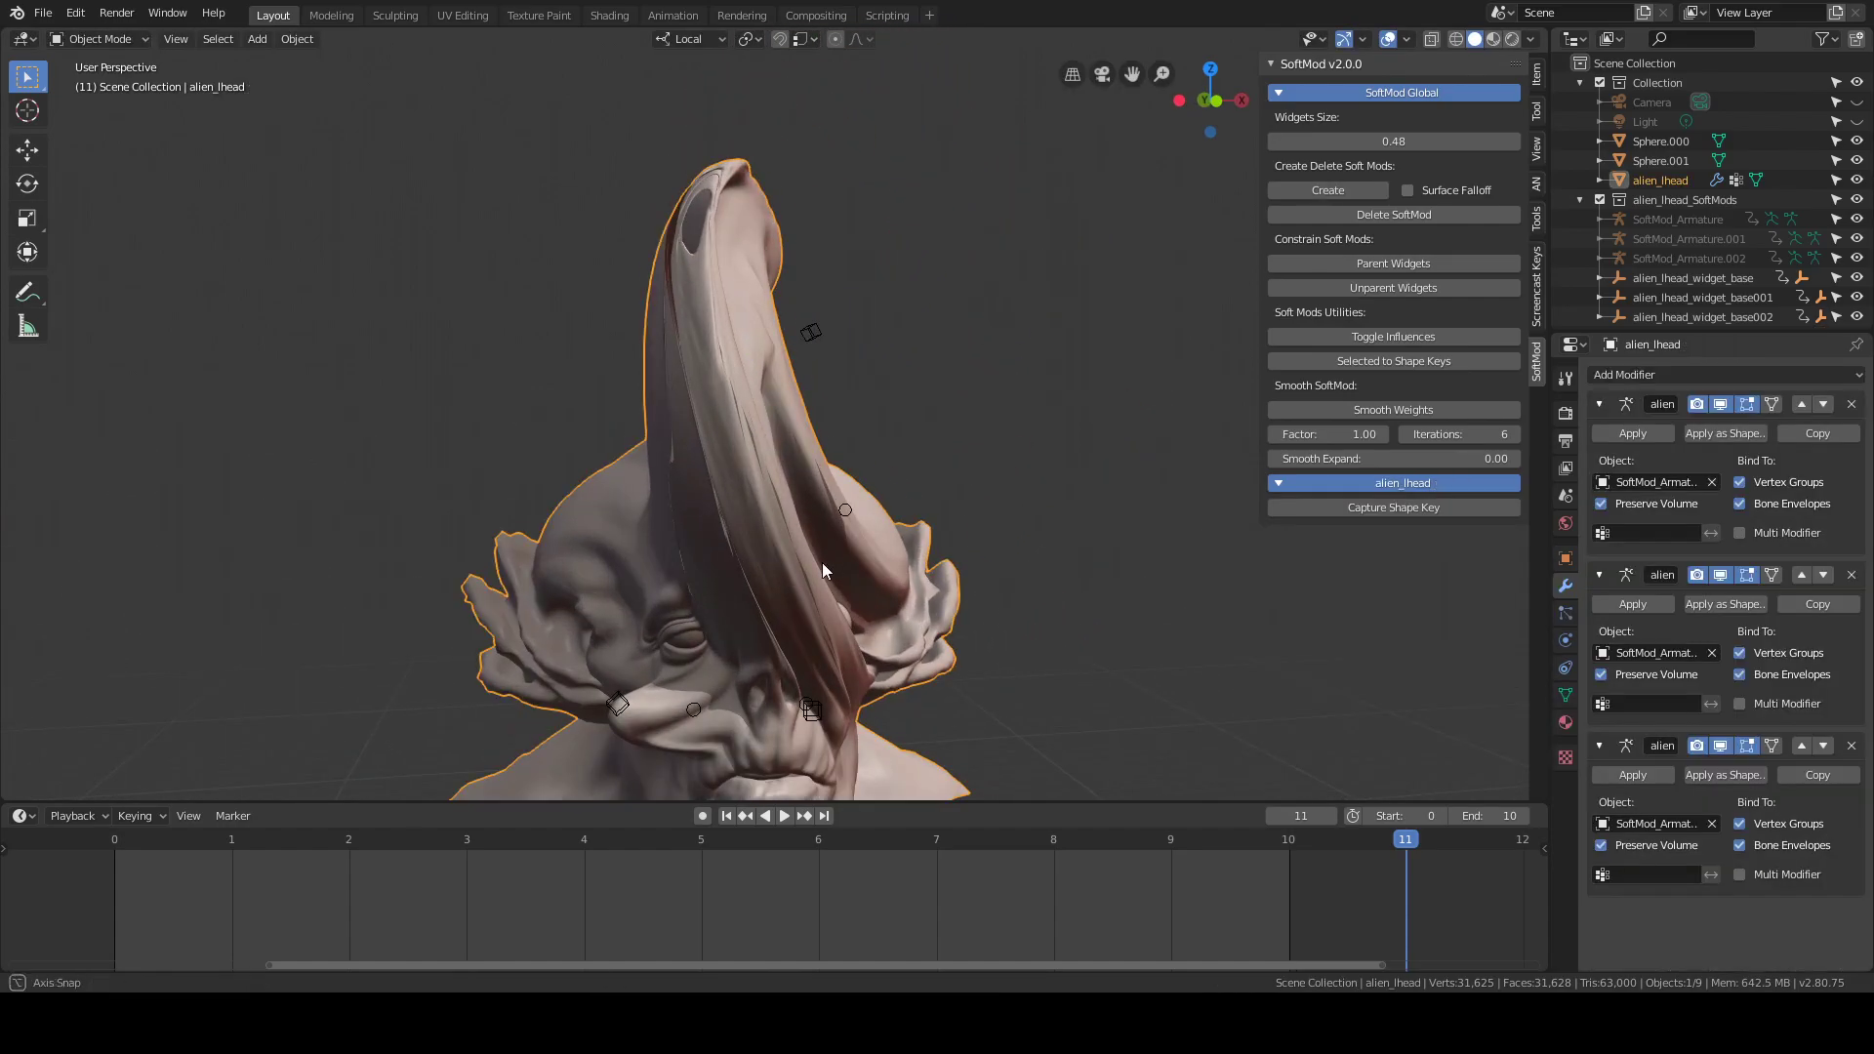
{"action": "middle_click_drag", "start_coordinate": [822, 562], "coordinate": [787, 570]}
{"action": "left_click", "coordinate": [1566, 695]}
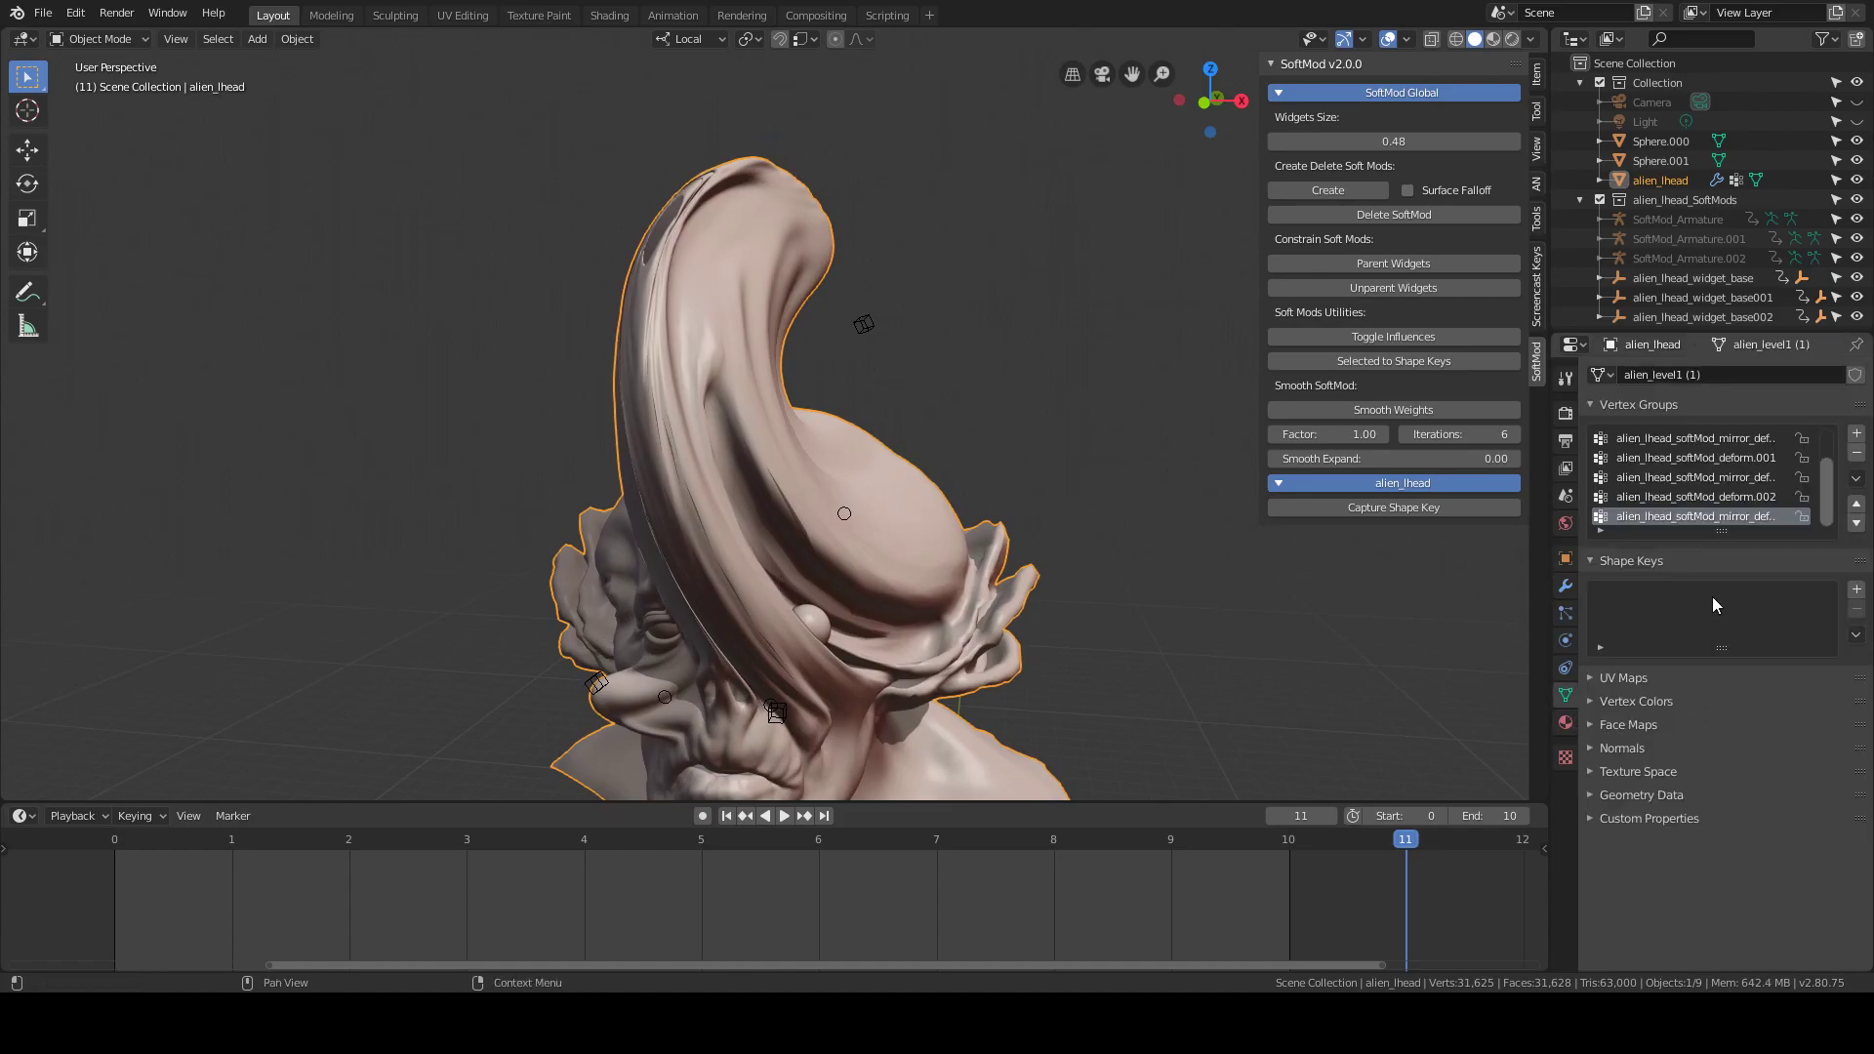
{"action": "left_click", "coordinate": [1856, 591]}
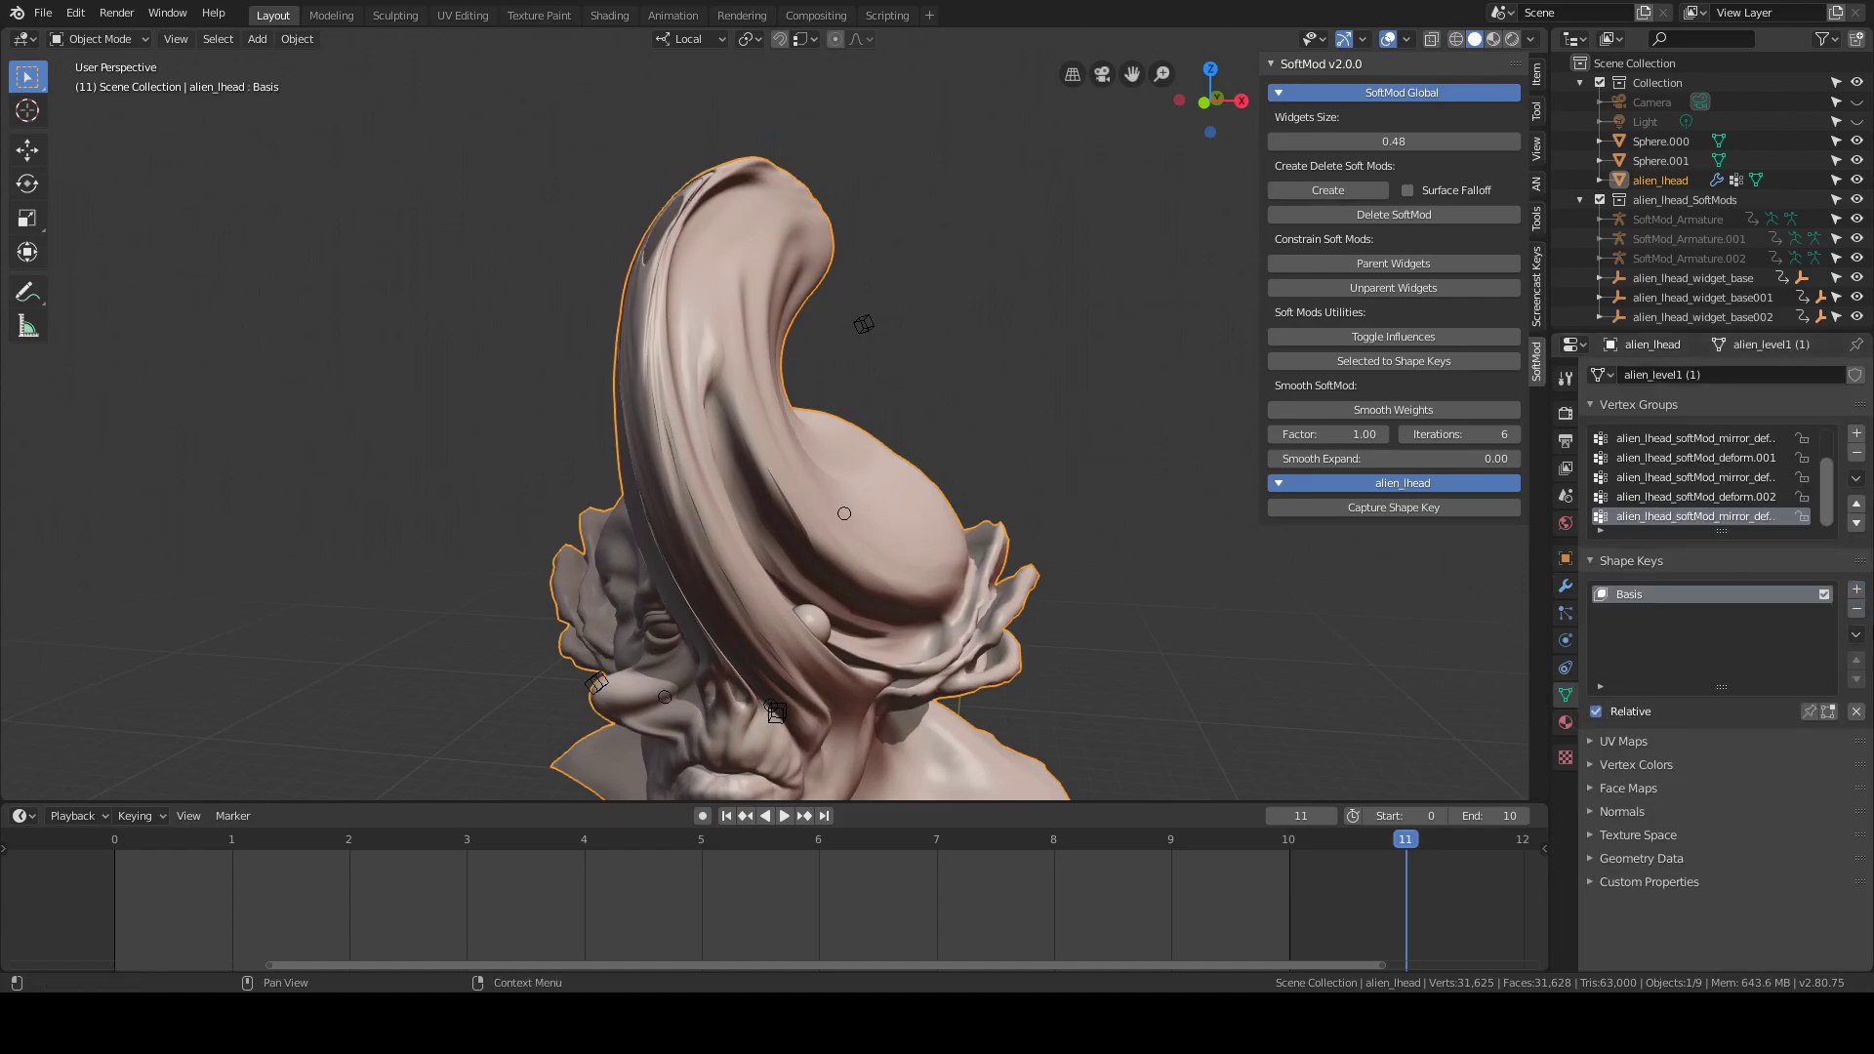
Add a second shape key to the alien head and set its value to 1.000
{"action": "left_click", "coordinate": [1856, 590]}
{"action": "left_click_drag", "start_coordinate": [1764, 736], "coordinate": [1859, 735]}
{"action": "middle_click_drag", "start_coordinate": [630, 494], "coordinate": [775, 466]}
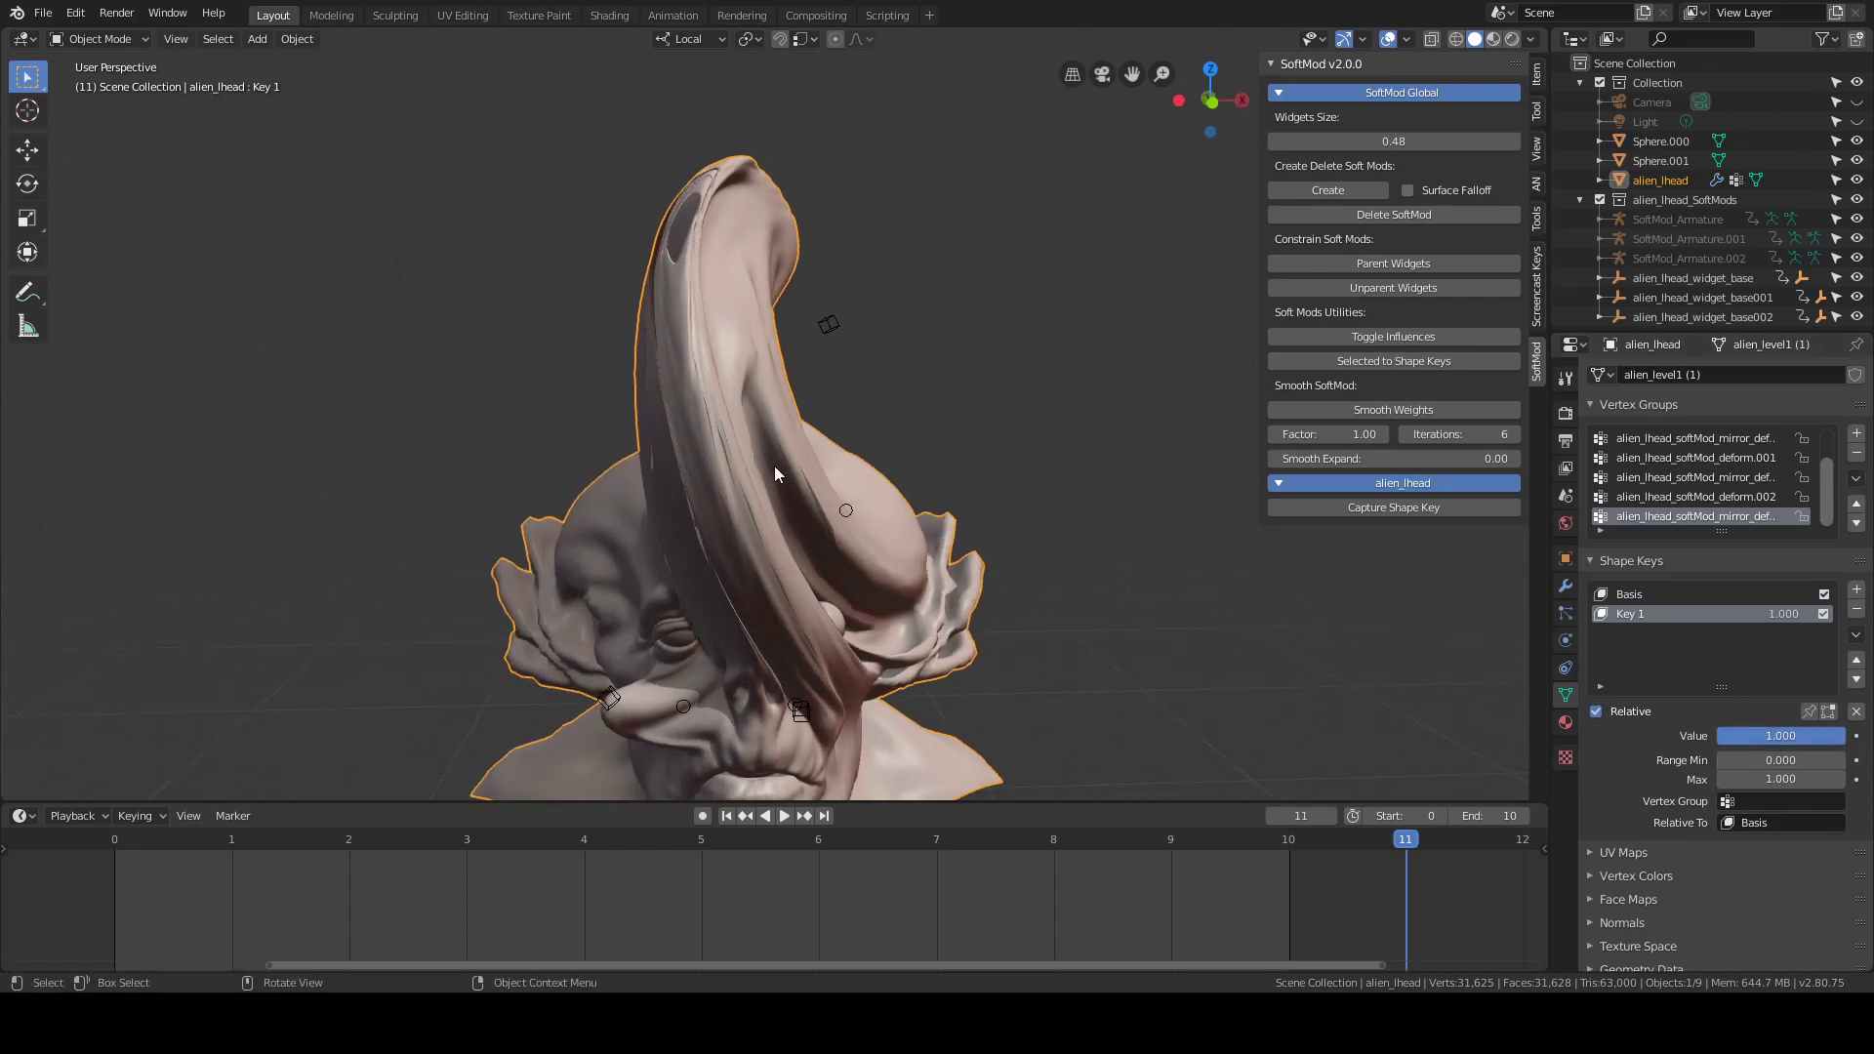
Enter Sculpt Mode and pull the curled forehead and the side of the skull outward on Key 1 with the Grab brush
{"action": "key", "text": "ctrl+Tab"}
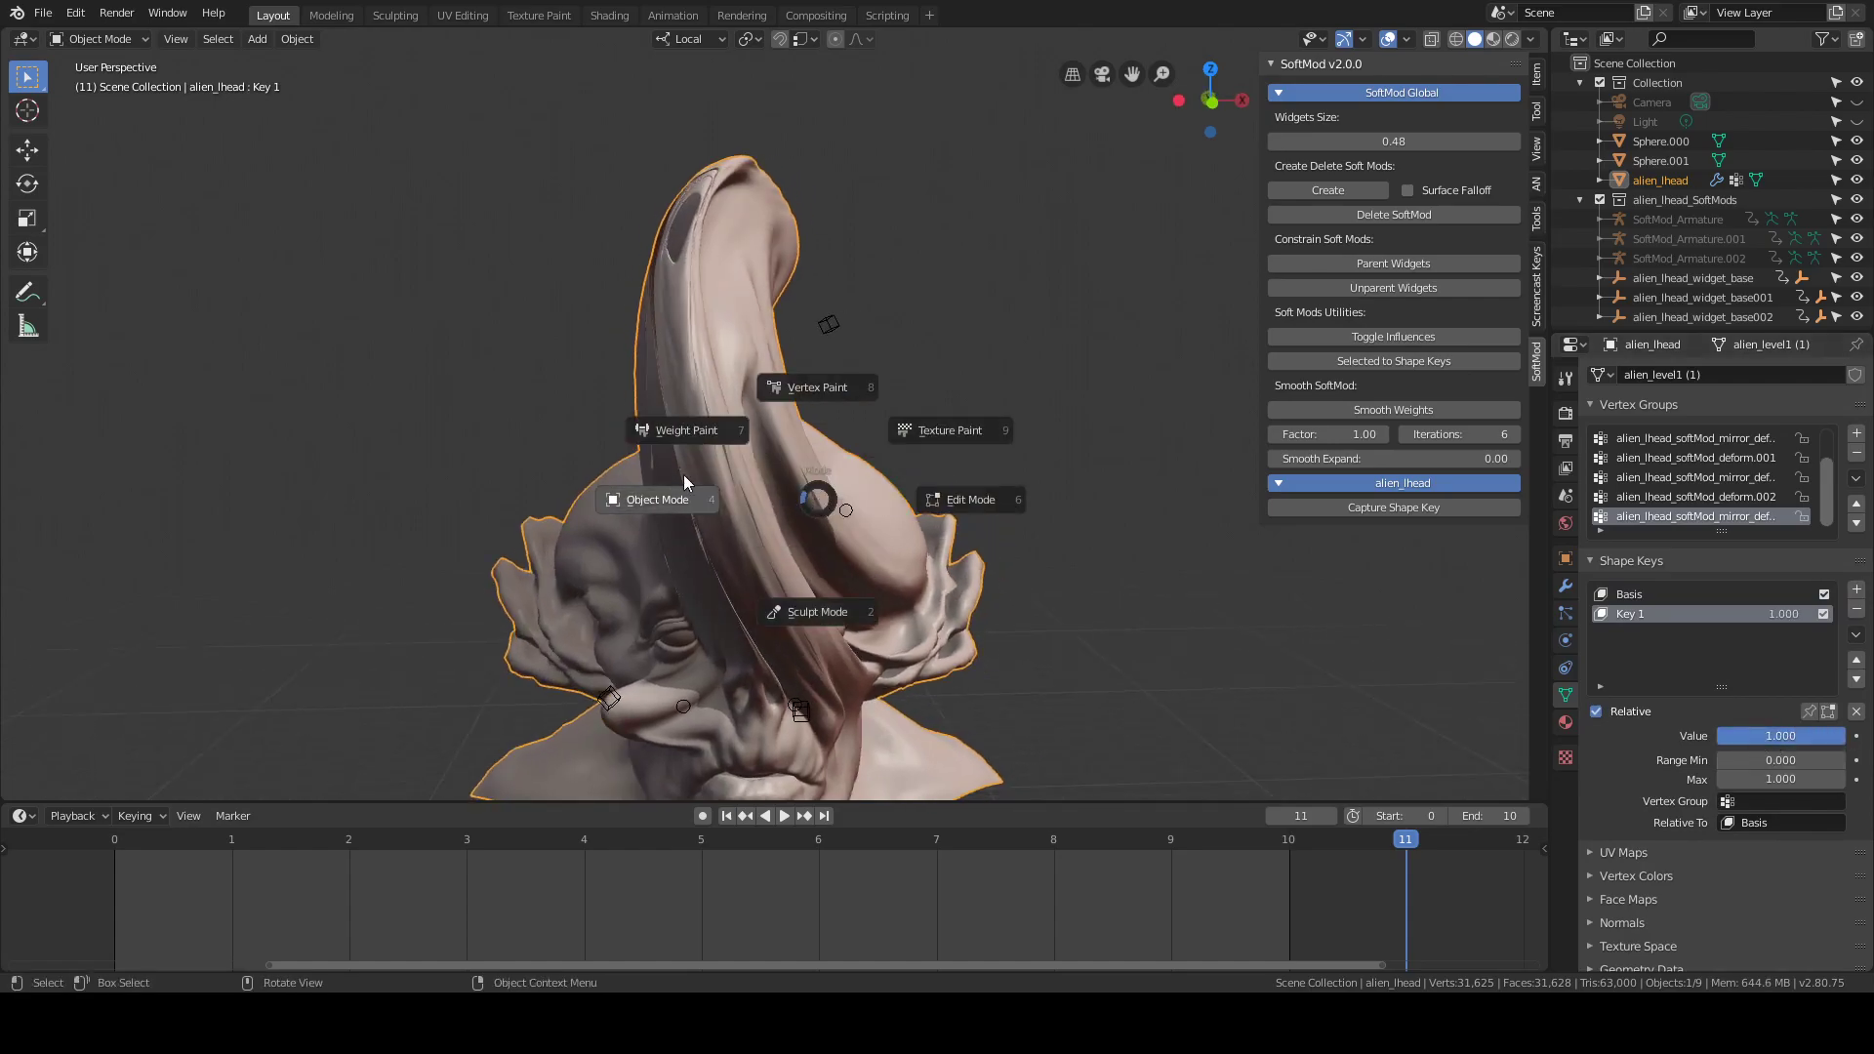
{"action": "left_click", "coordinate": [796, 613]}
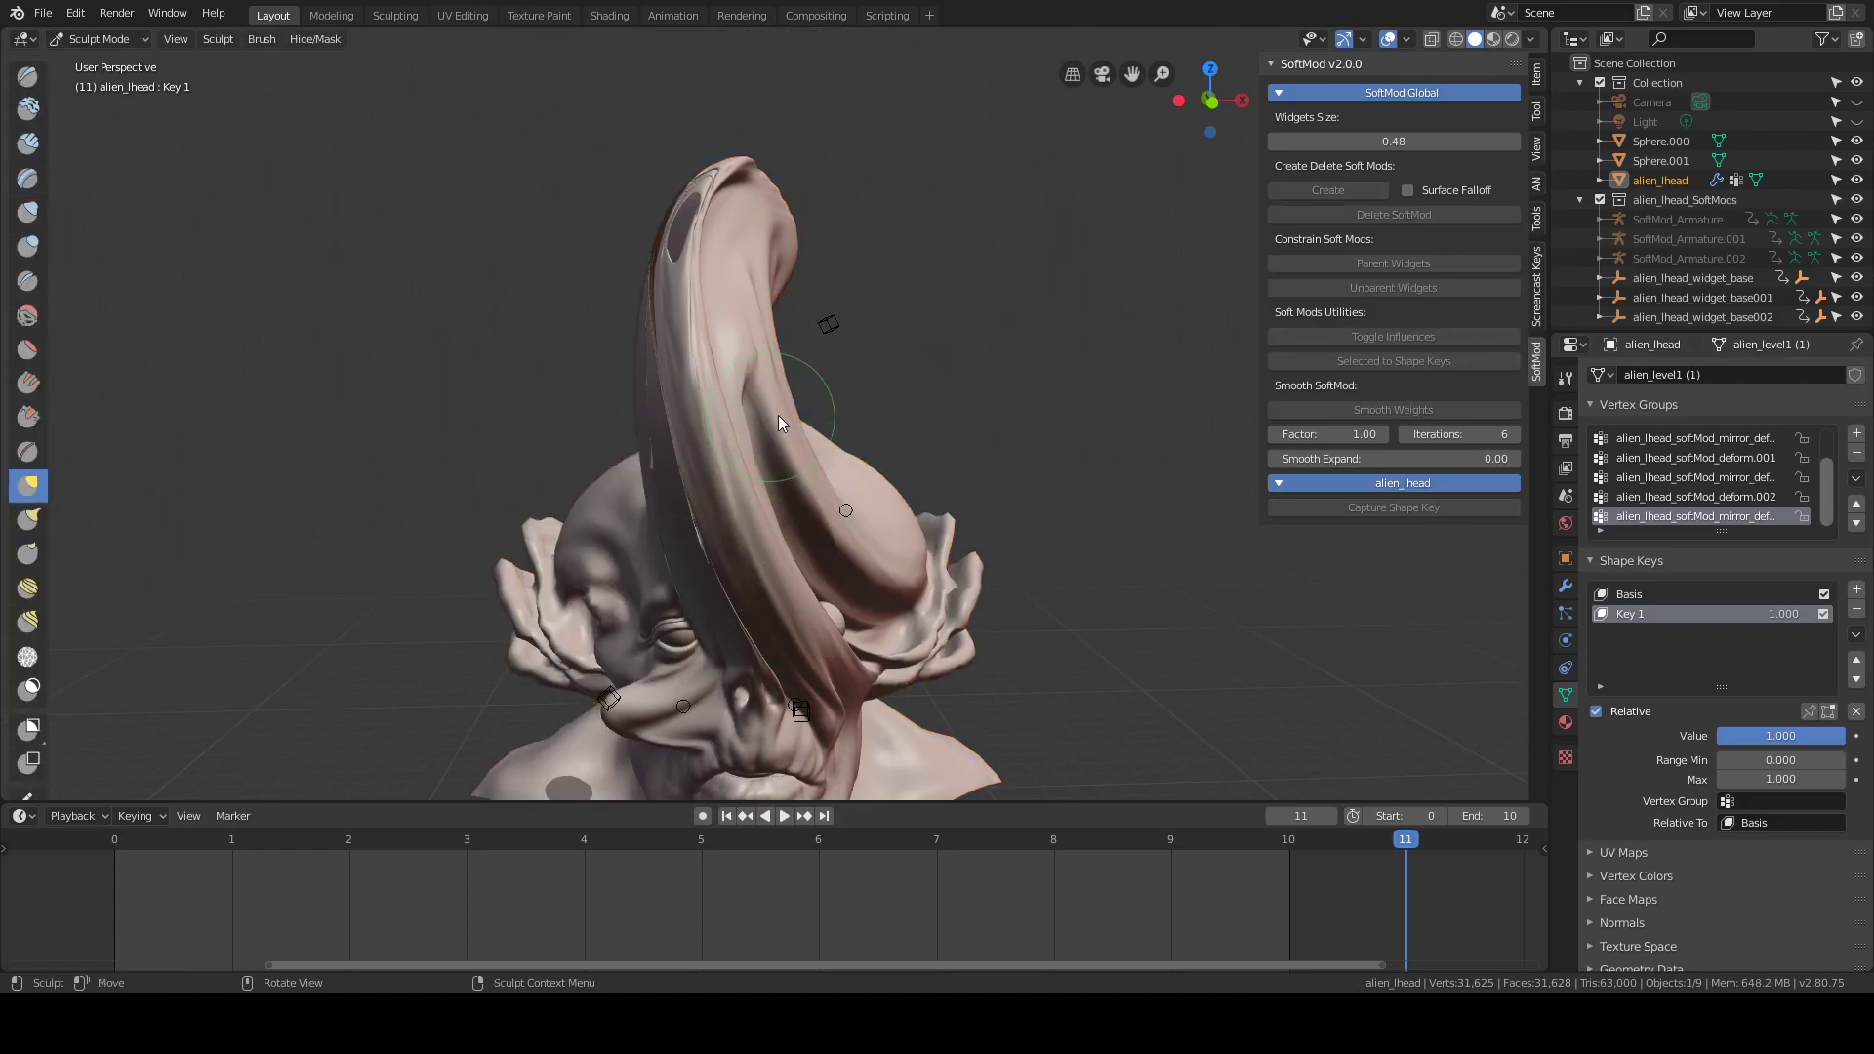
{"action": "left_click_drag", "start_coordinate": [869, 394], "coordinate": [798, 408]}
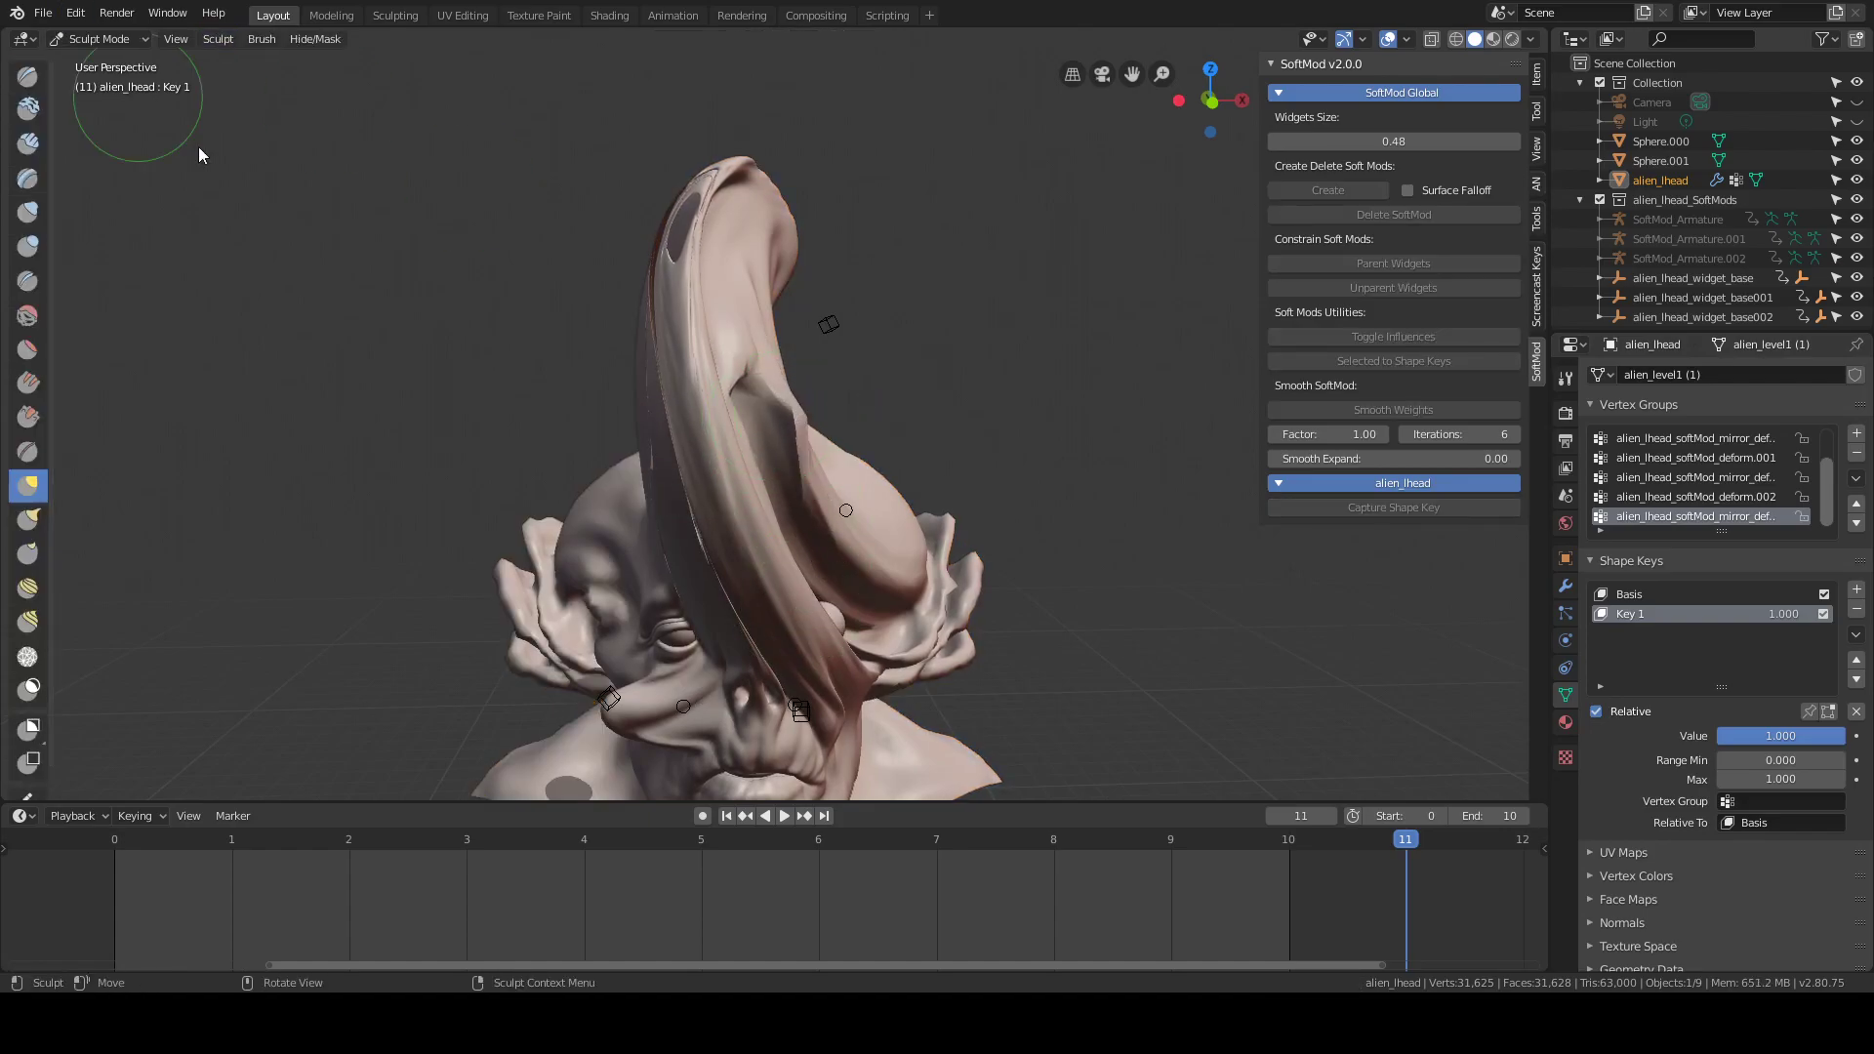
{"action": "left_click", "coordinate": [232, 45]}
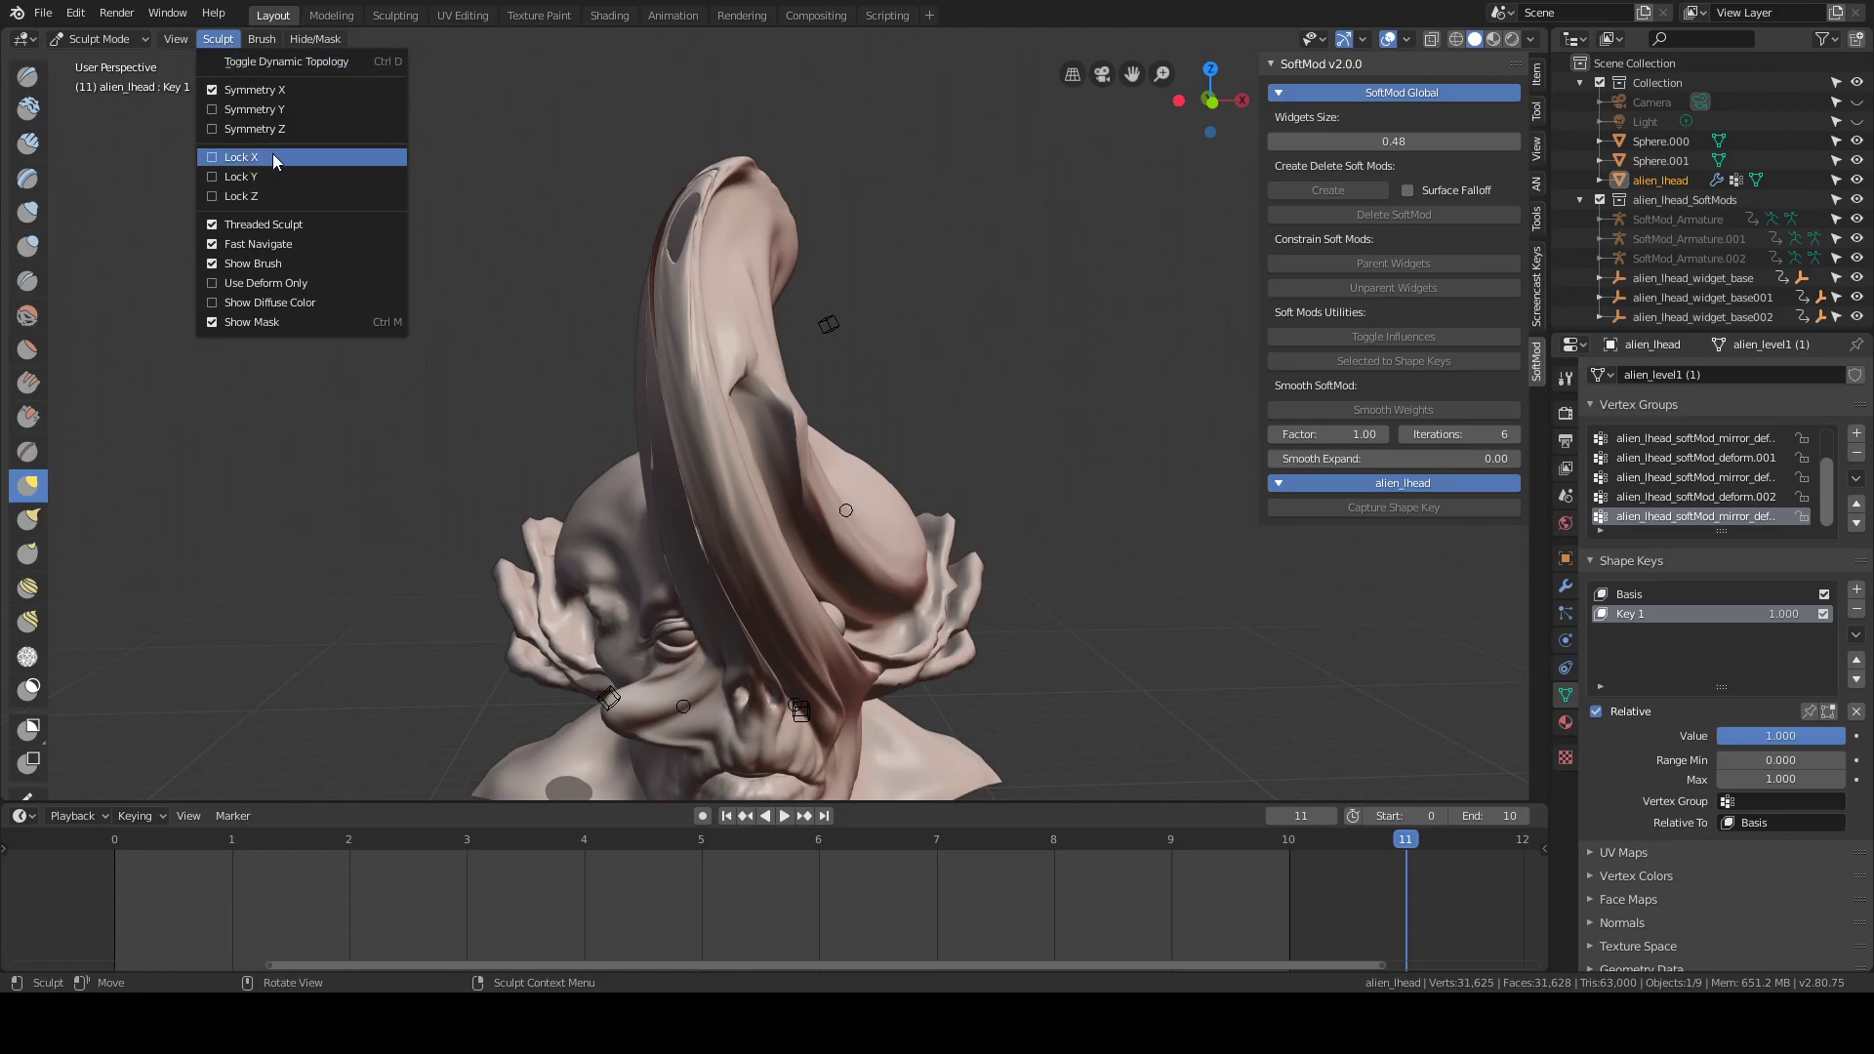
{"action": "left_click_drag", "start_coordinate": [834, 524], "coordinate": [922, 458]}
{"action": "left_click_drag", "start_coordinate": [688, 495], "coordinate": [583, 478]}
{"action": "middle_click_drag", "start_coordinate": [583, 478], "coordinate": [685, 517]}
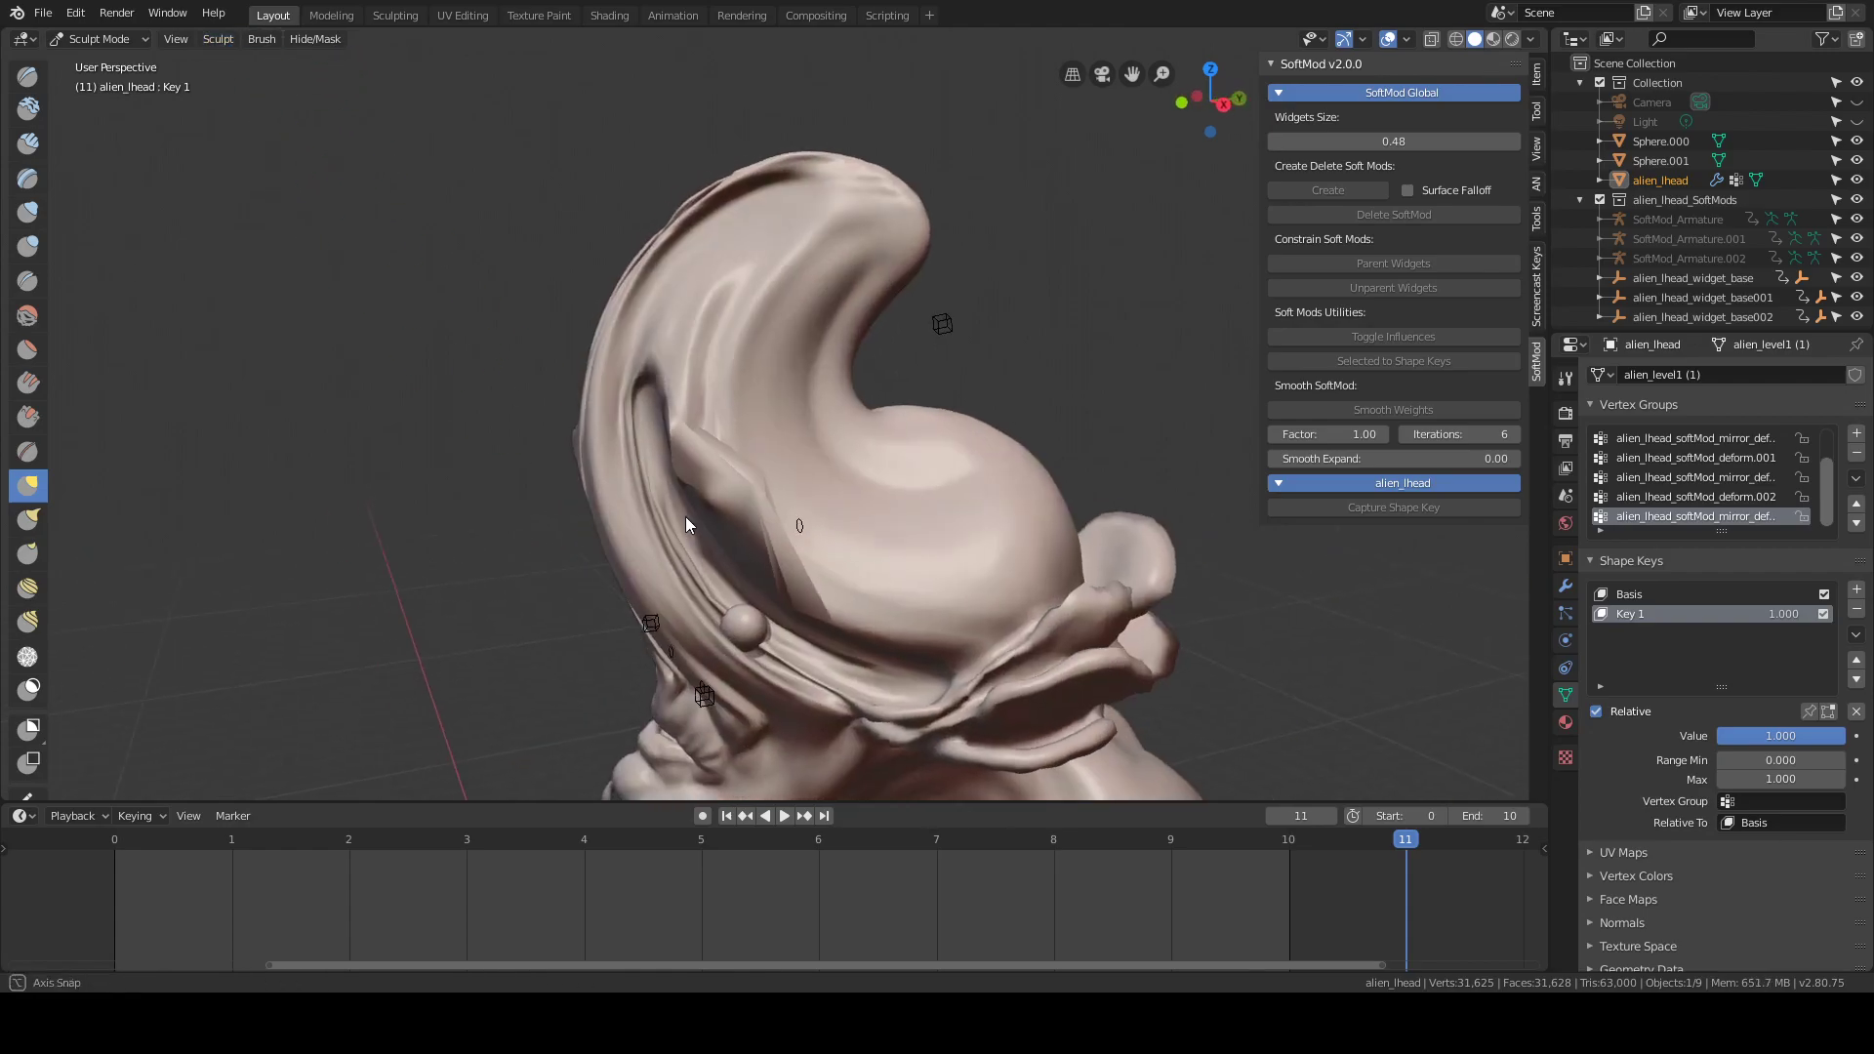
{"action": "middle_click_drag", "start_coordinate": [898, 437], "coordinate": [771, 488]}
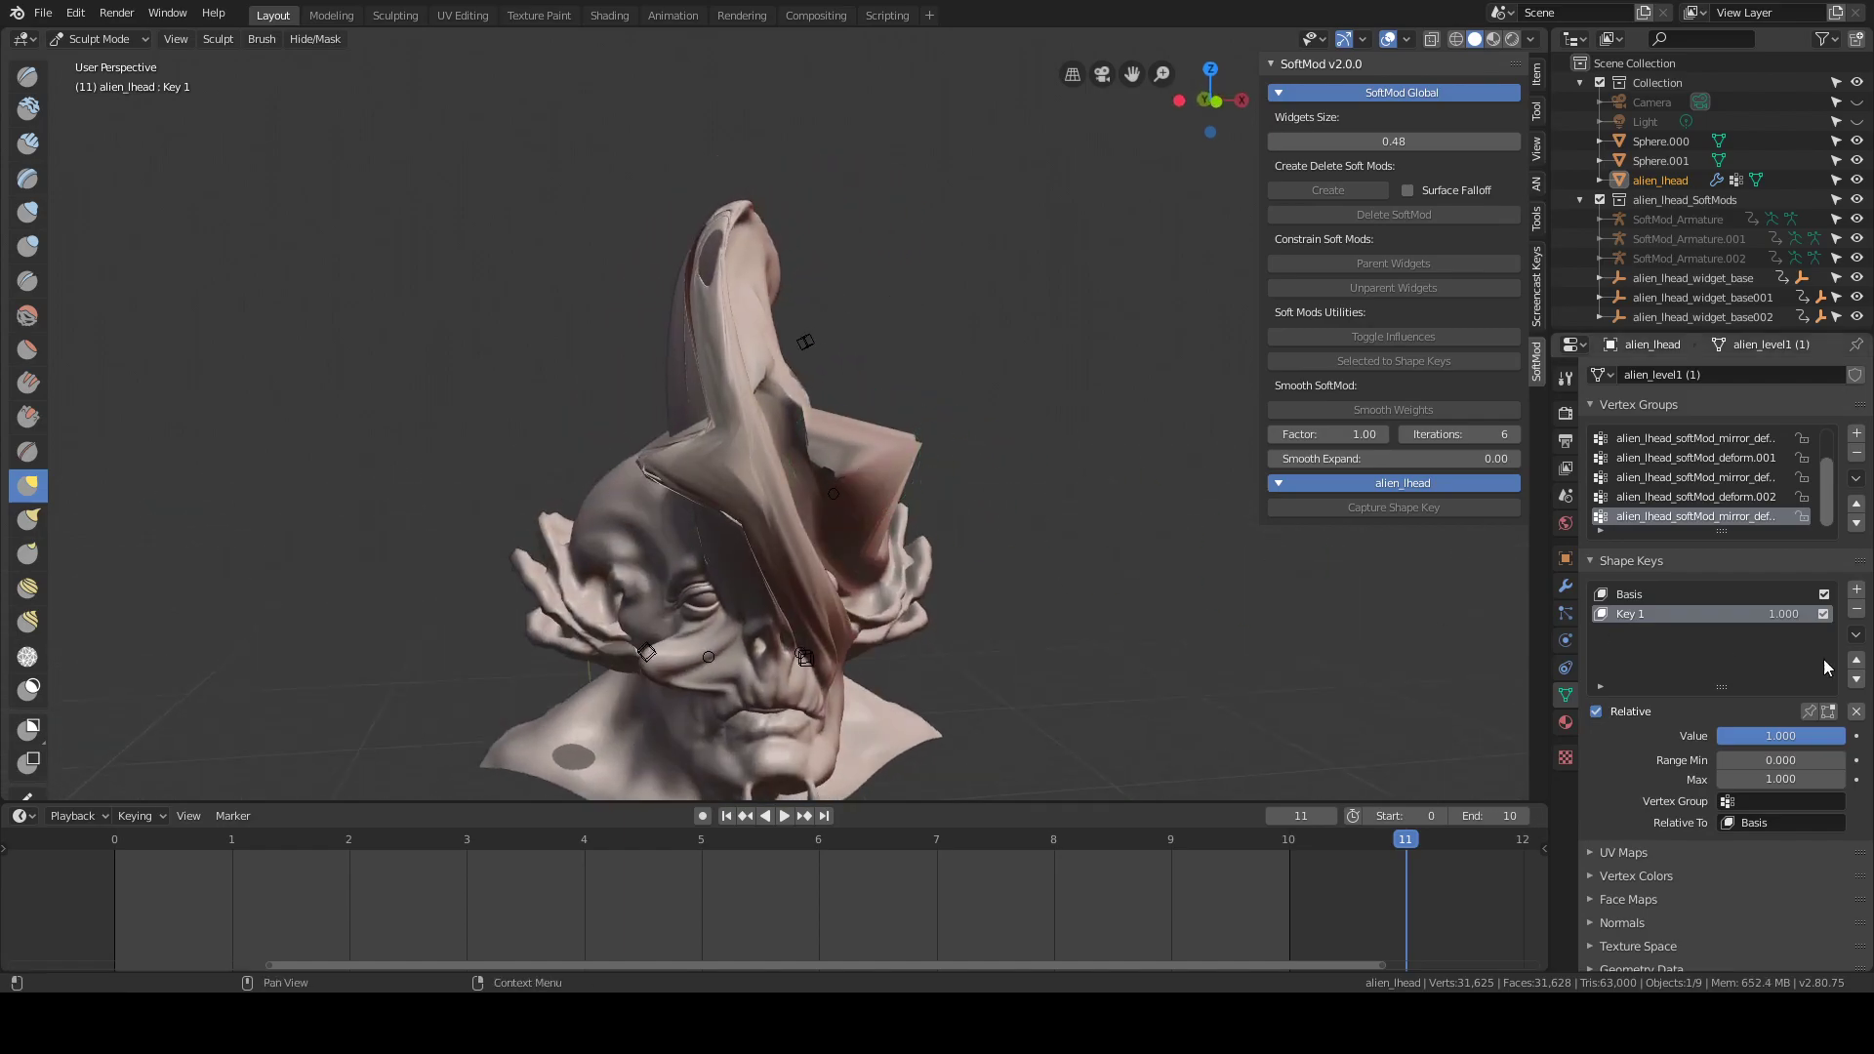
Remove both Key 1 and the Basis shape key from the alien head
{"action": "left_click", "coordinate": [1857, 611]}
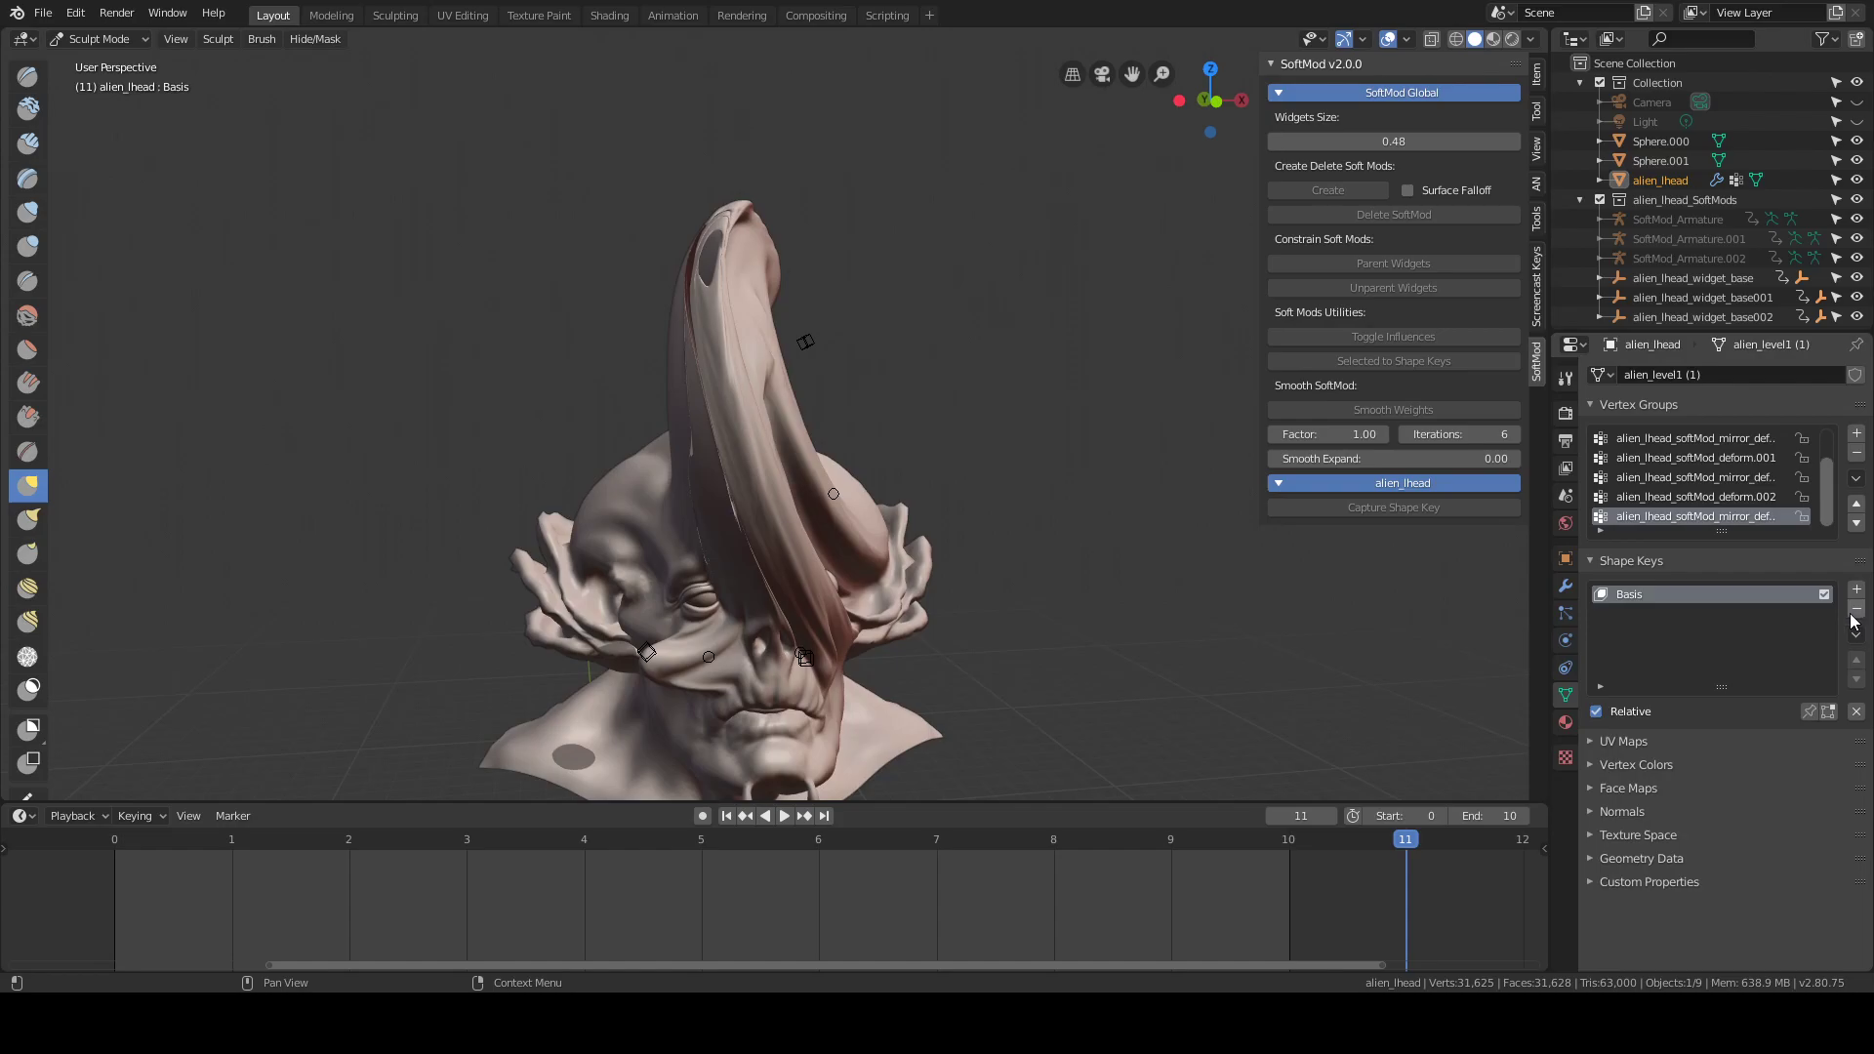
{"action": "left_click", "coordinate": [1857, 611]}
{"action": "middle_click_drag", "start_coordinate": [1415, 639], "coordinate": [1165, 630]}
{"action": "mouse_move", "coordinate": [981, 681]}
{"action": "middle_mouse_down"}
{"action": "mouse_move", "coordinate": [892, 376]}
{"action": "mouse_move", "coordinate": [904, 391]}
{"action": "mouse_move", "coordinate": [876, 390]}
{"action": "mouse_move", "coordinate": [935, 421]}
{"action": "middle_mouse_up"}
Switch the alien head from Sculpt Mode back to Object Mode
{"action": "key", "text": "ctrl+Tab"}
{"action": "key", "text": "Escape"}
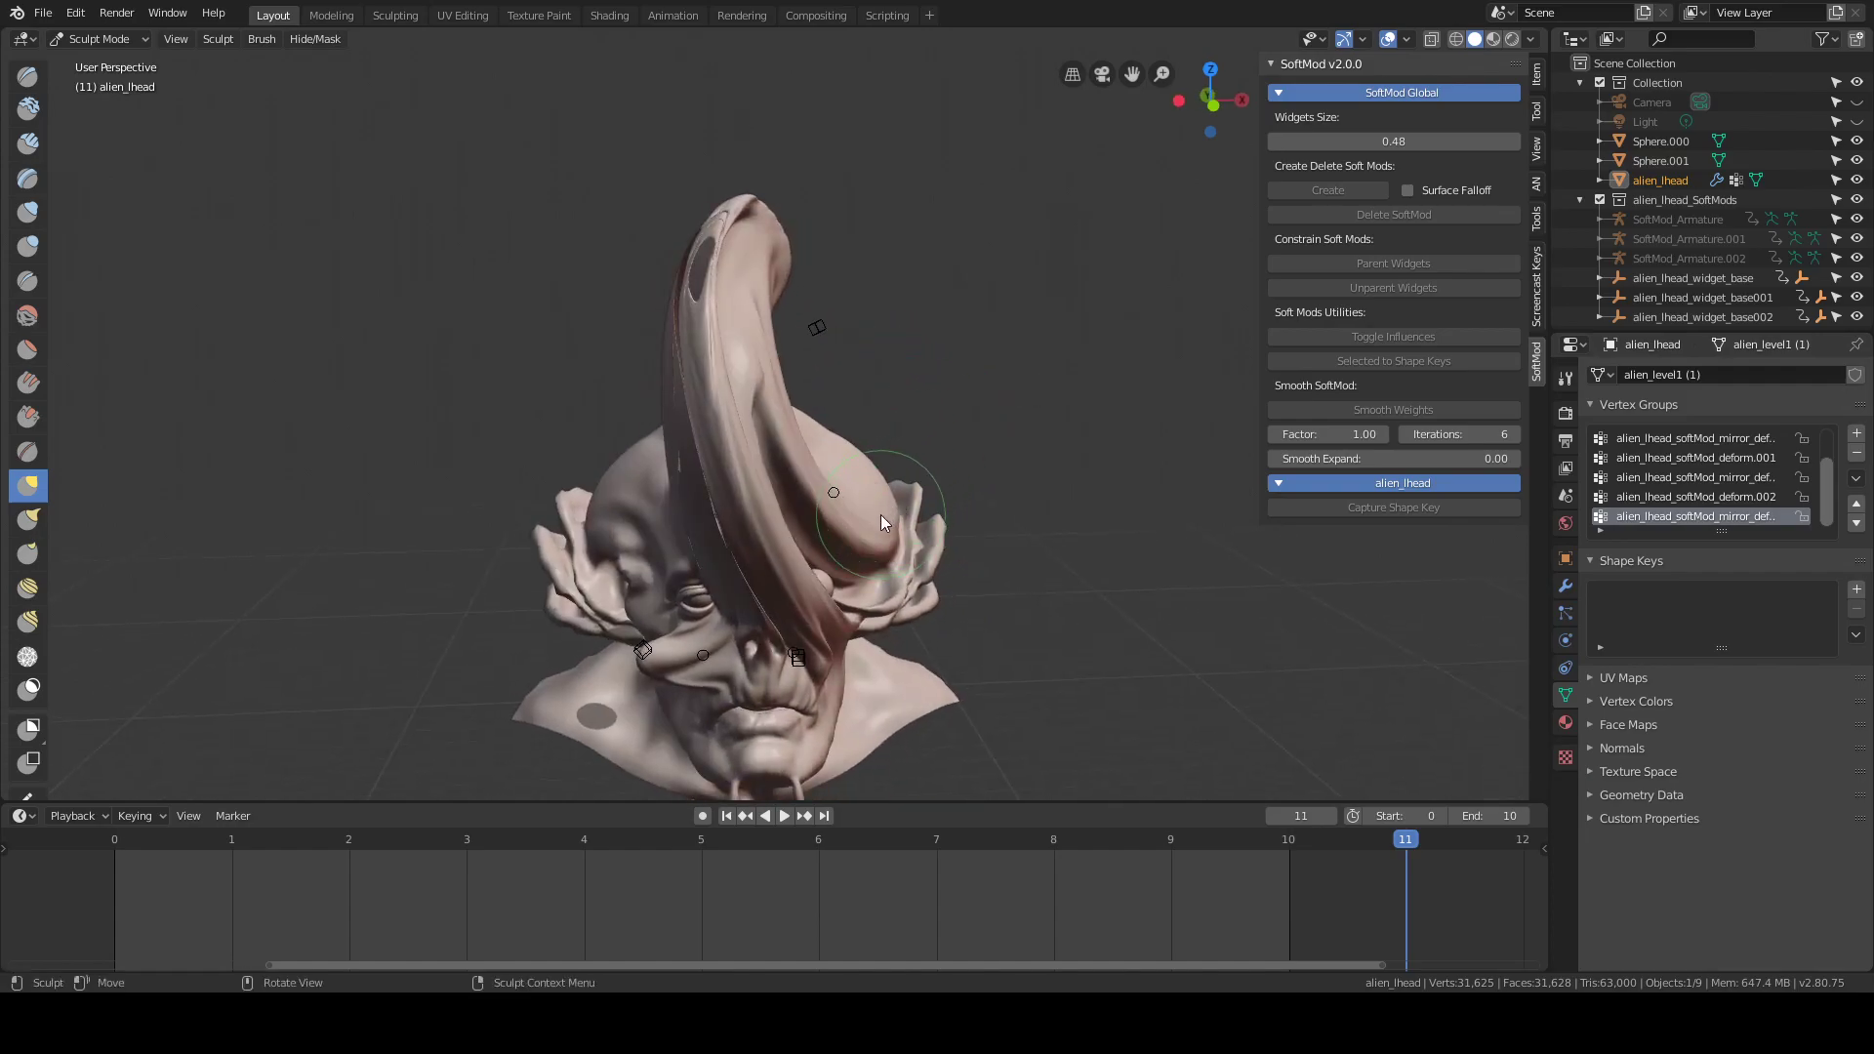
{"action": "key", "text": "grave"}
{"action": "key", "text": "Escape"}
{"action": "key", "text": "w"}
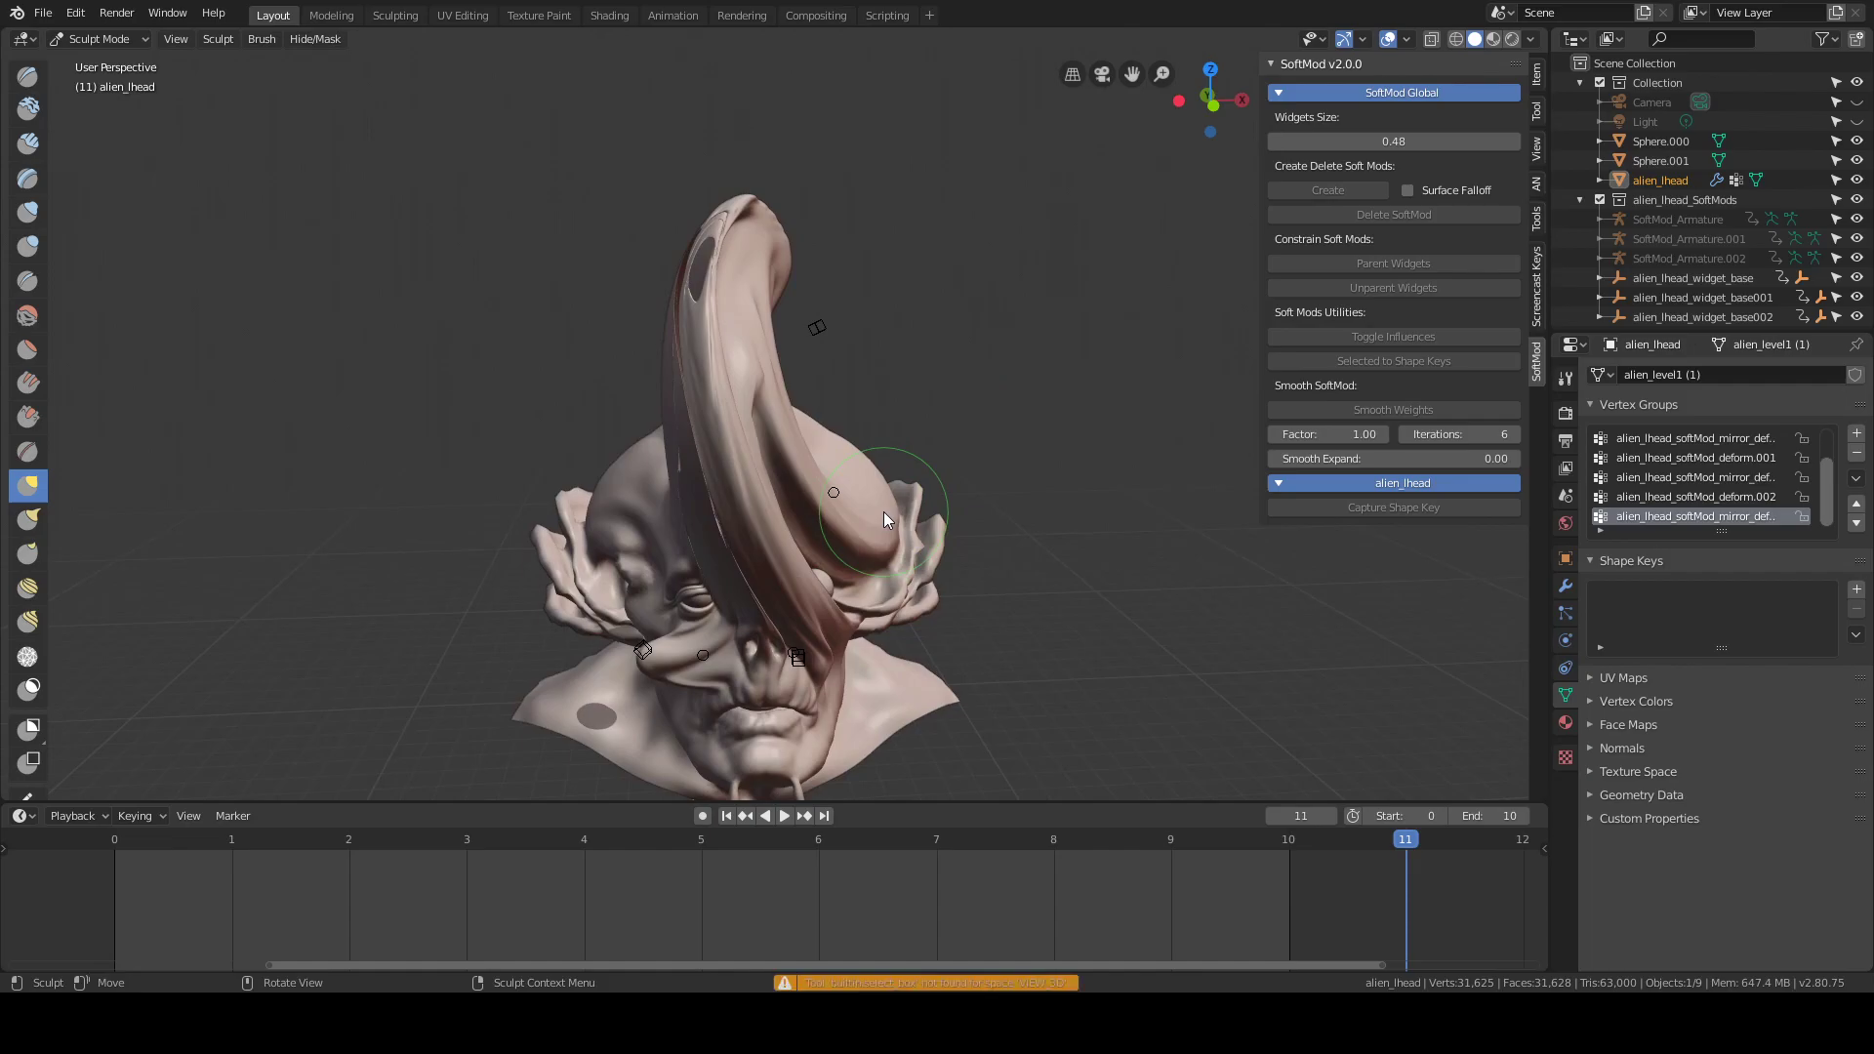
{"action": "scroll", "coordinate": [873, 522], "scroll_direction": "down", "scroll_amount": 2}
{"action": "middle_click_drag", "start_coordinate": [873, 521], "coordinate": [860, 518]}
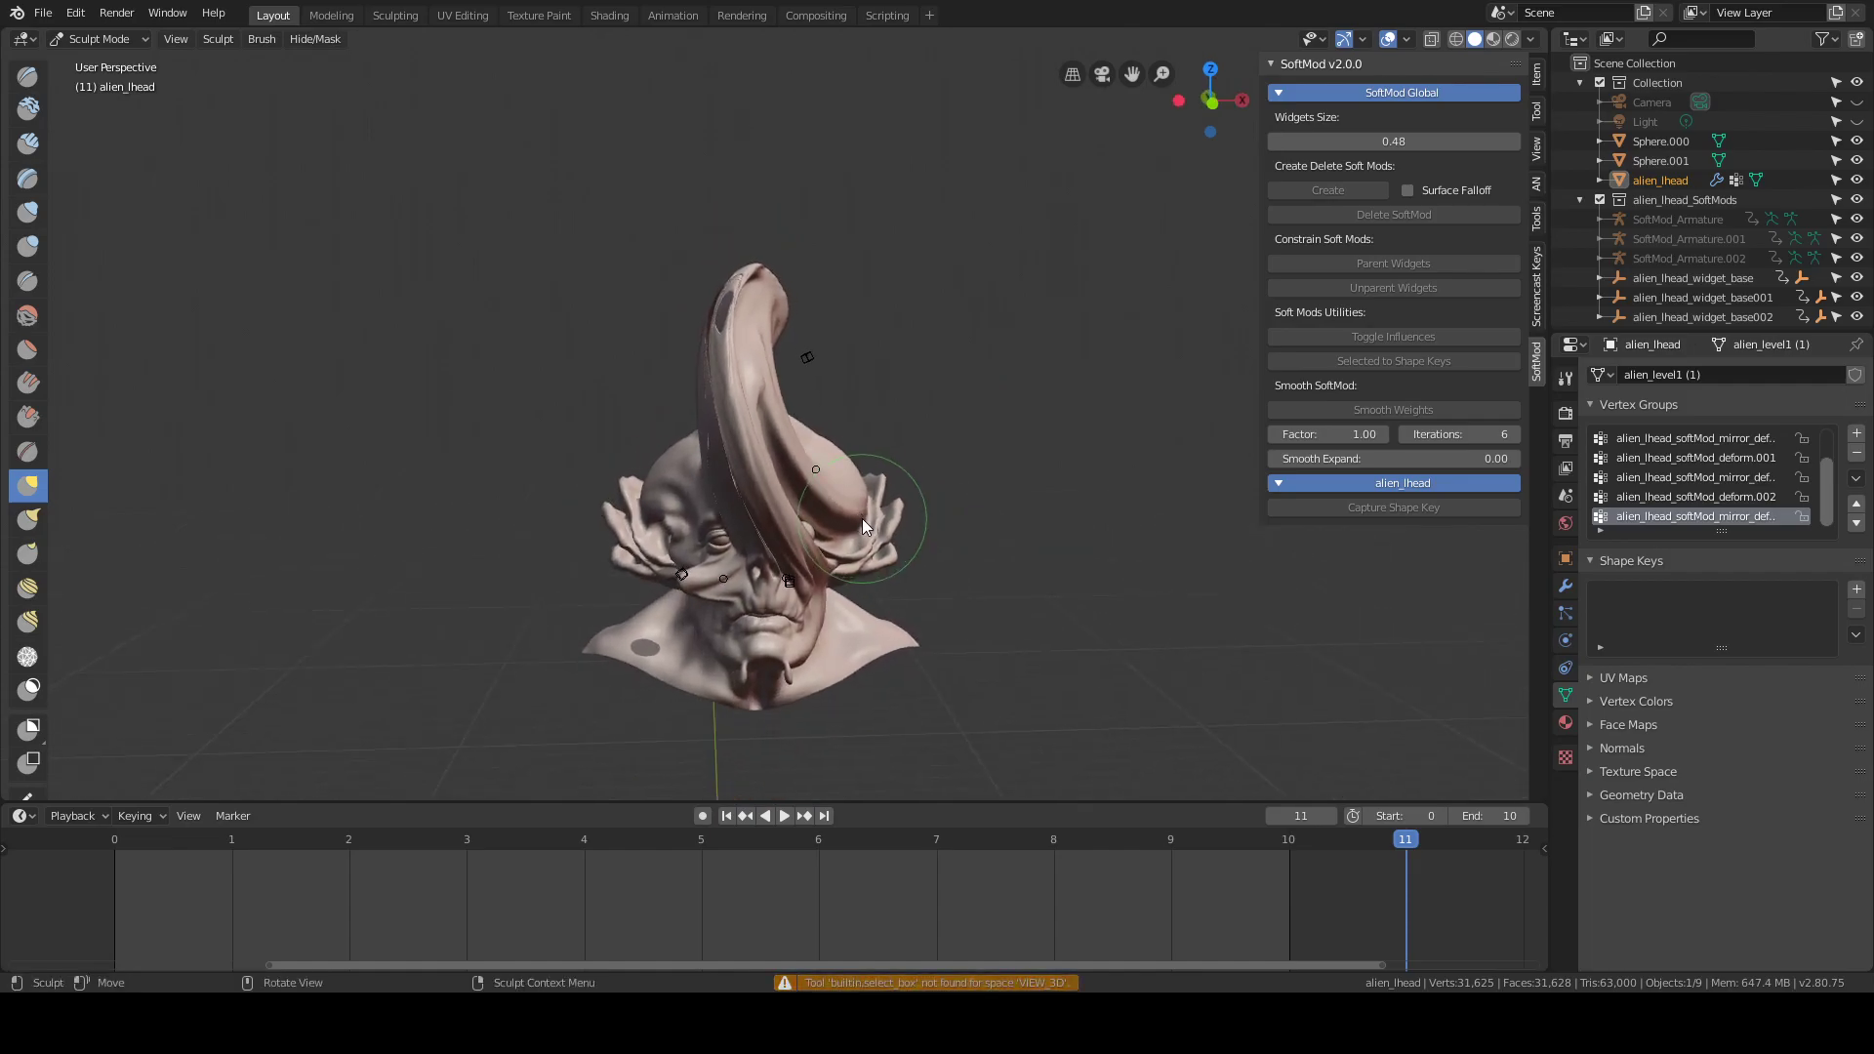
{"action": "key", "text": "ctrl+Tab"}
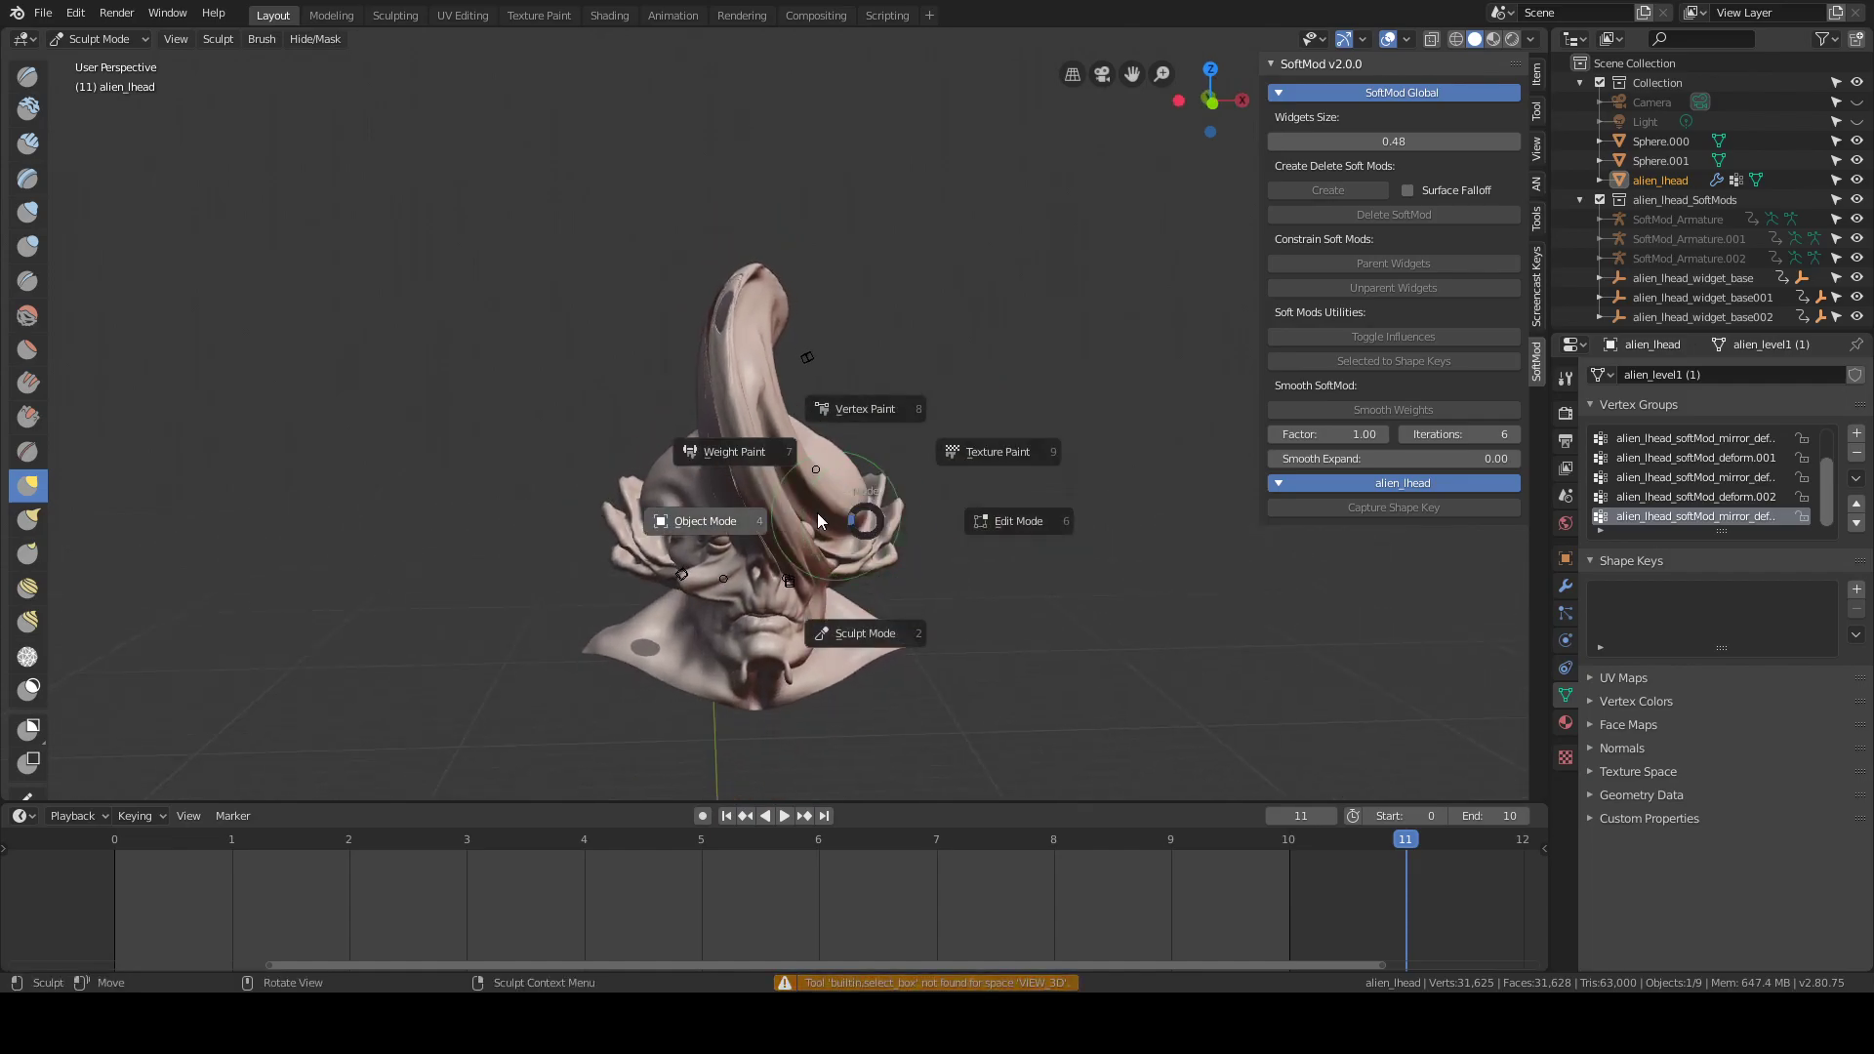
{"action": "left_click", "coordinate": [688, 534]}
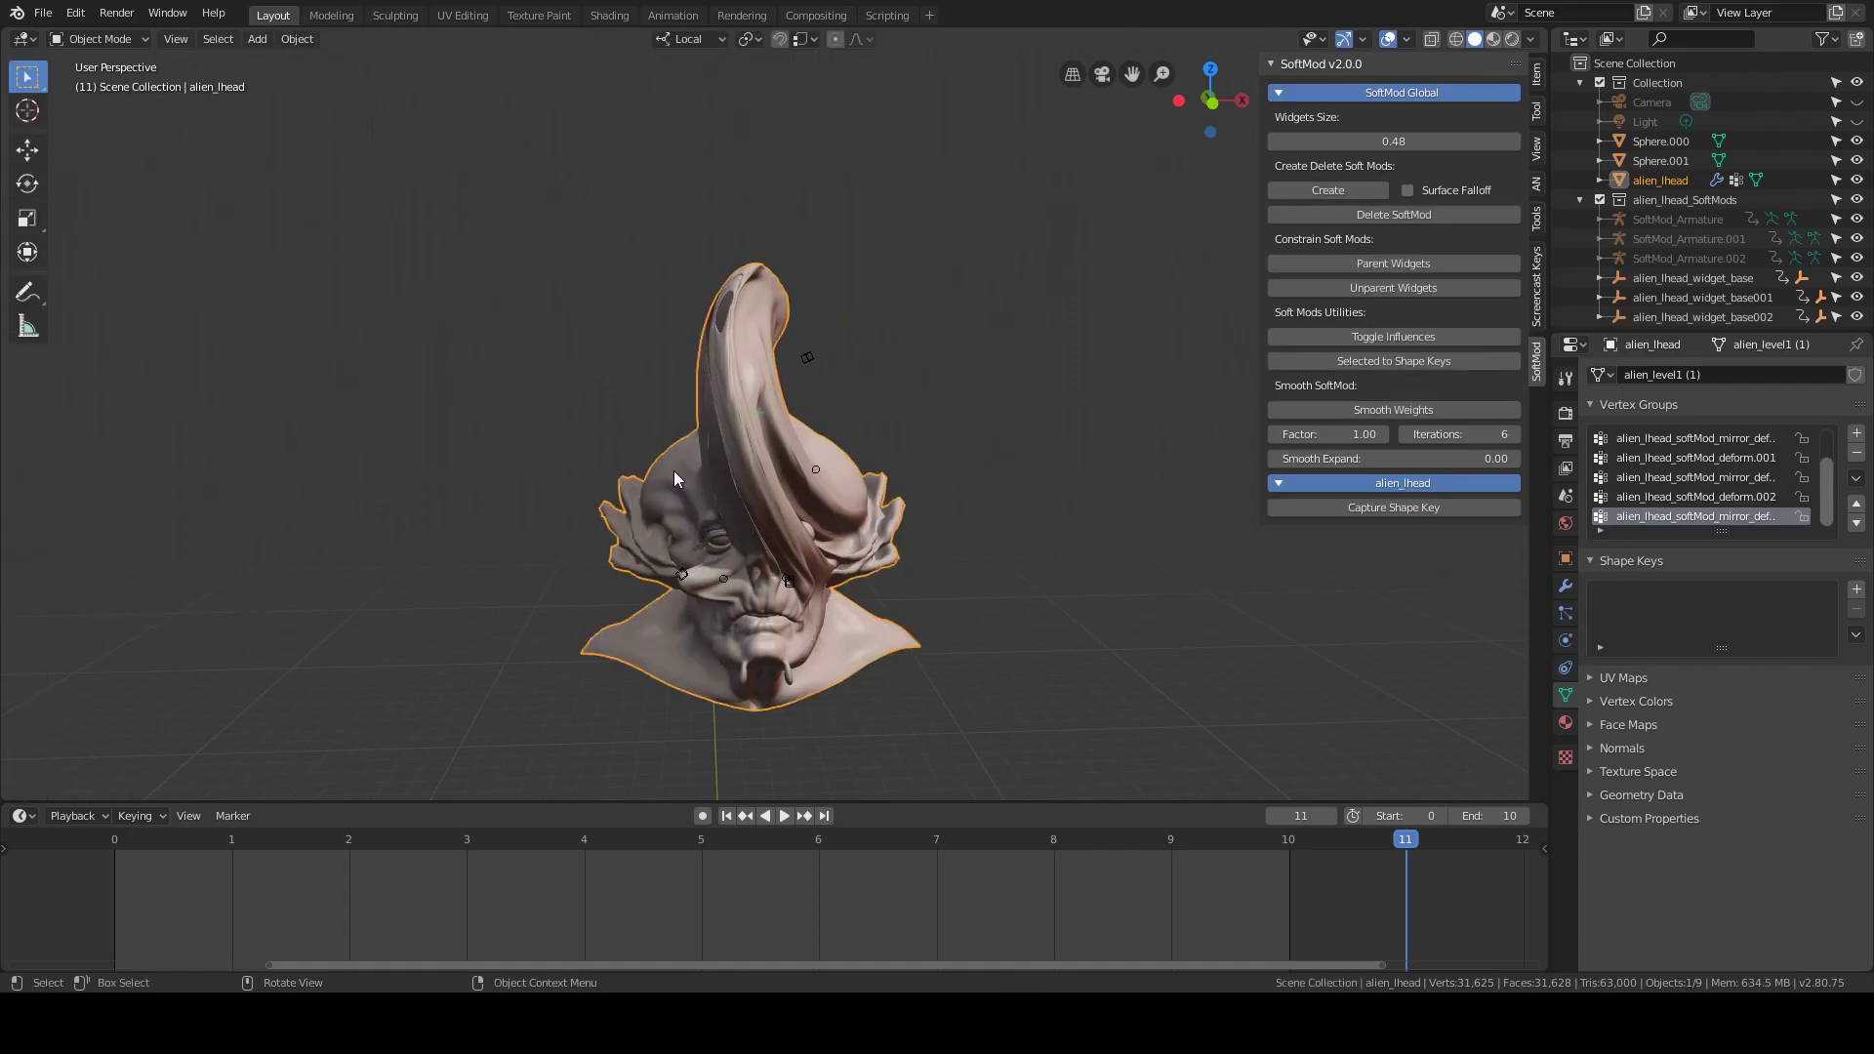
Clear all softmods and their widgets from the scene, returning the alien head to its undeformed shape
{"action": "left_click_drag", "start_coordinate": [497, 214], "coordinate": [1133, 823]}
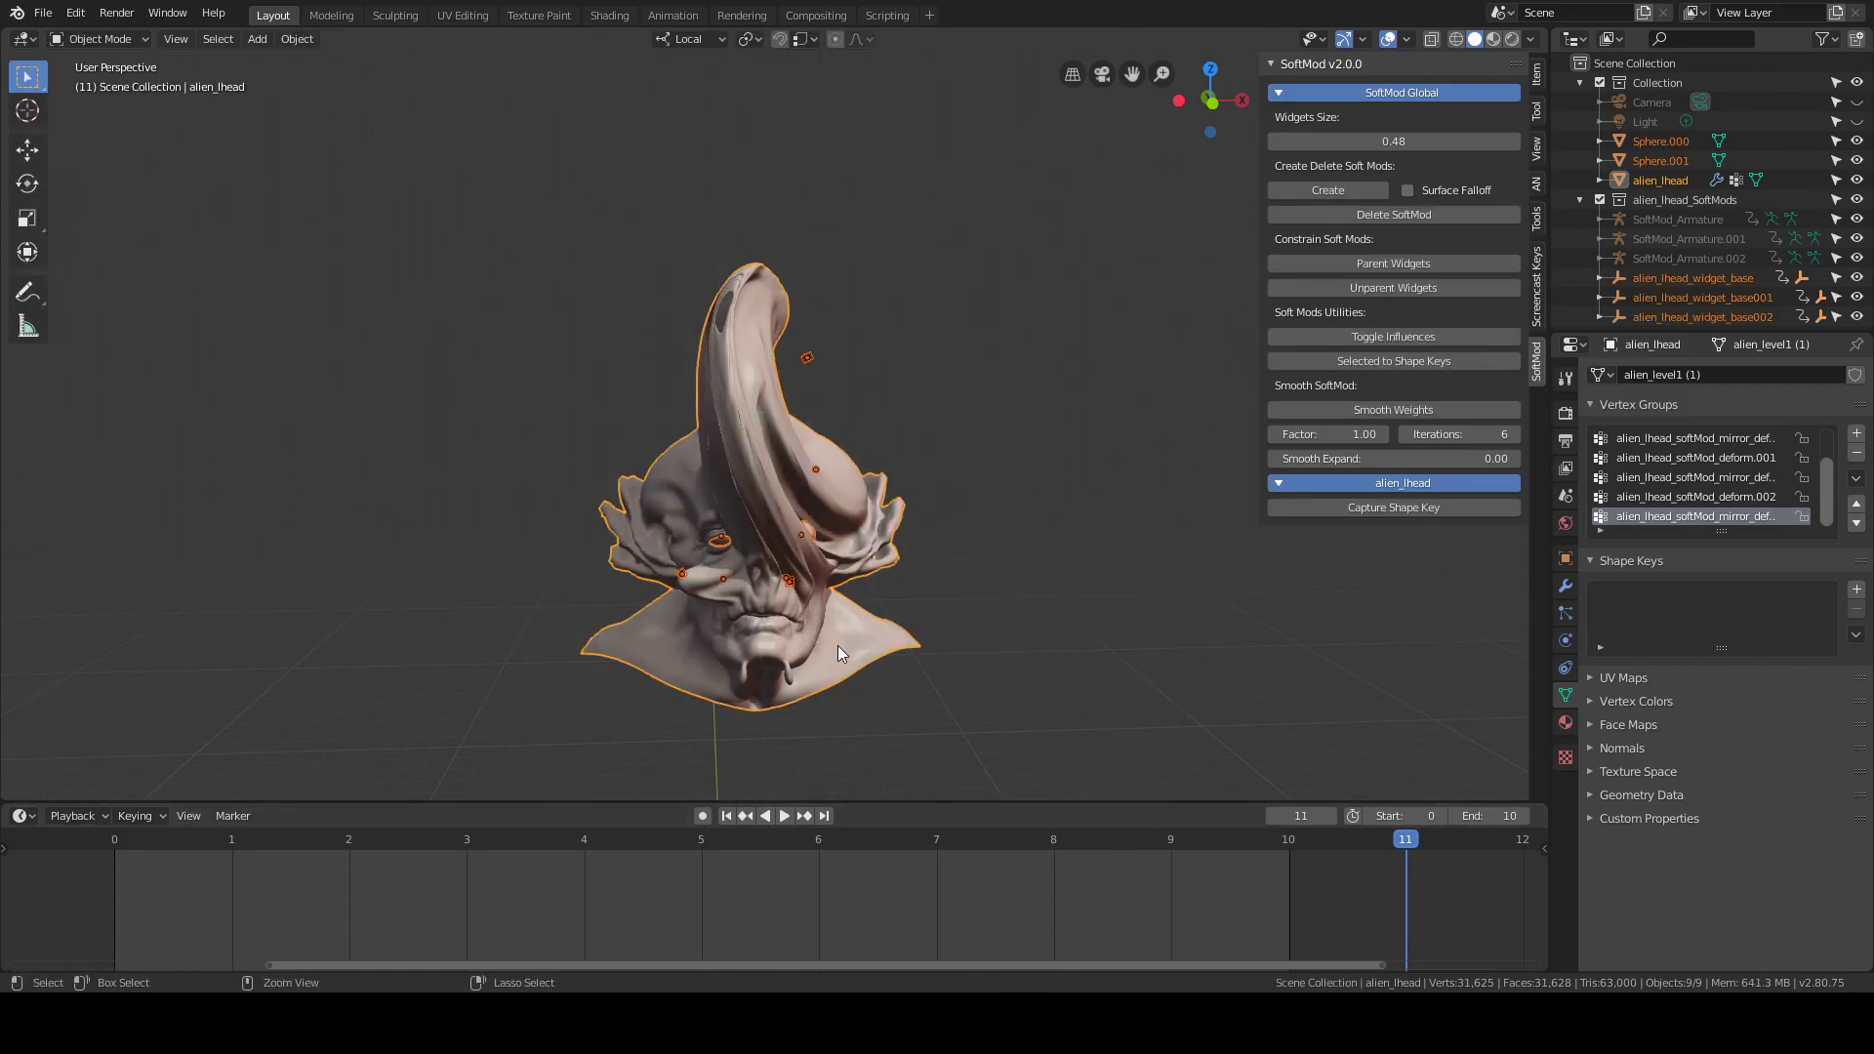
{"action": "key", "text": "ctrl+x"}
{"action": "left_click", "coordinate": [829, 582]}
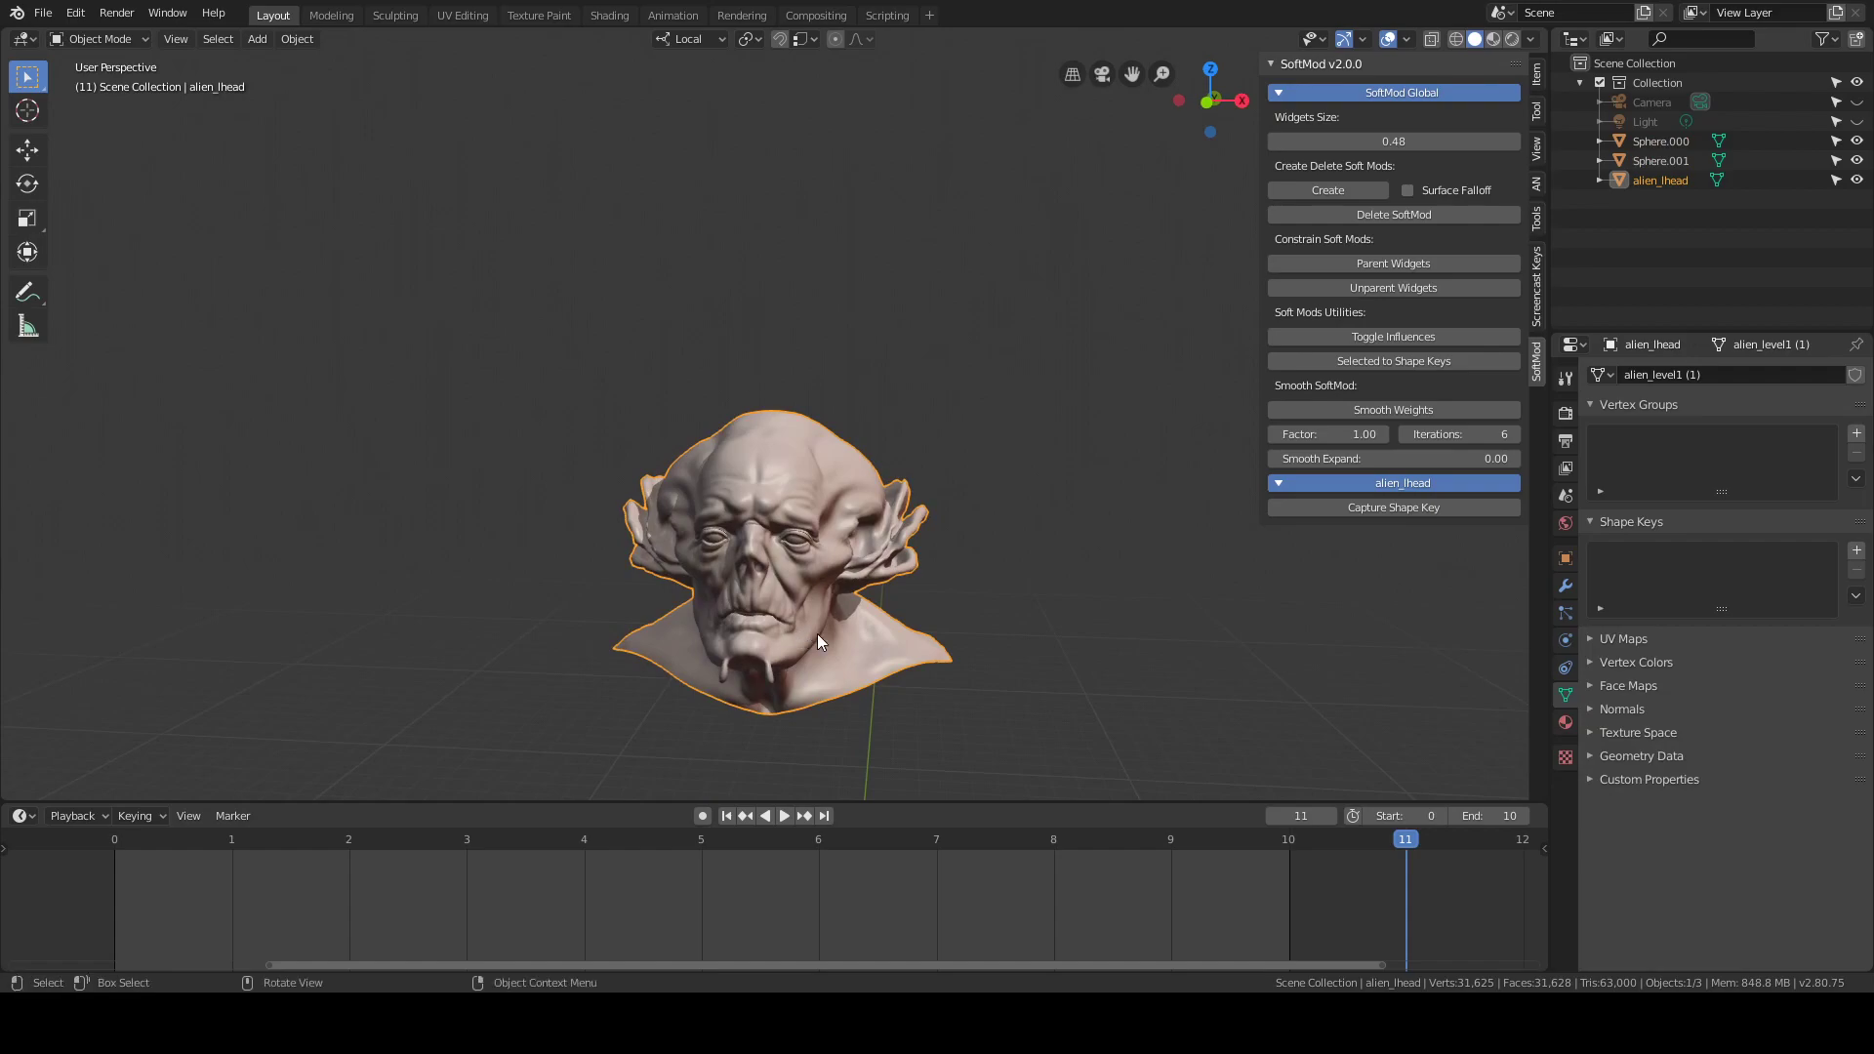
{"action": "middle_click_drag", "start_coordinate": [817, 634], "coordinate": [831, 511]}
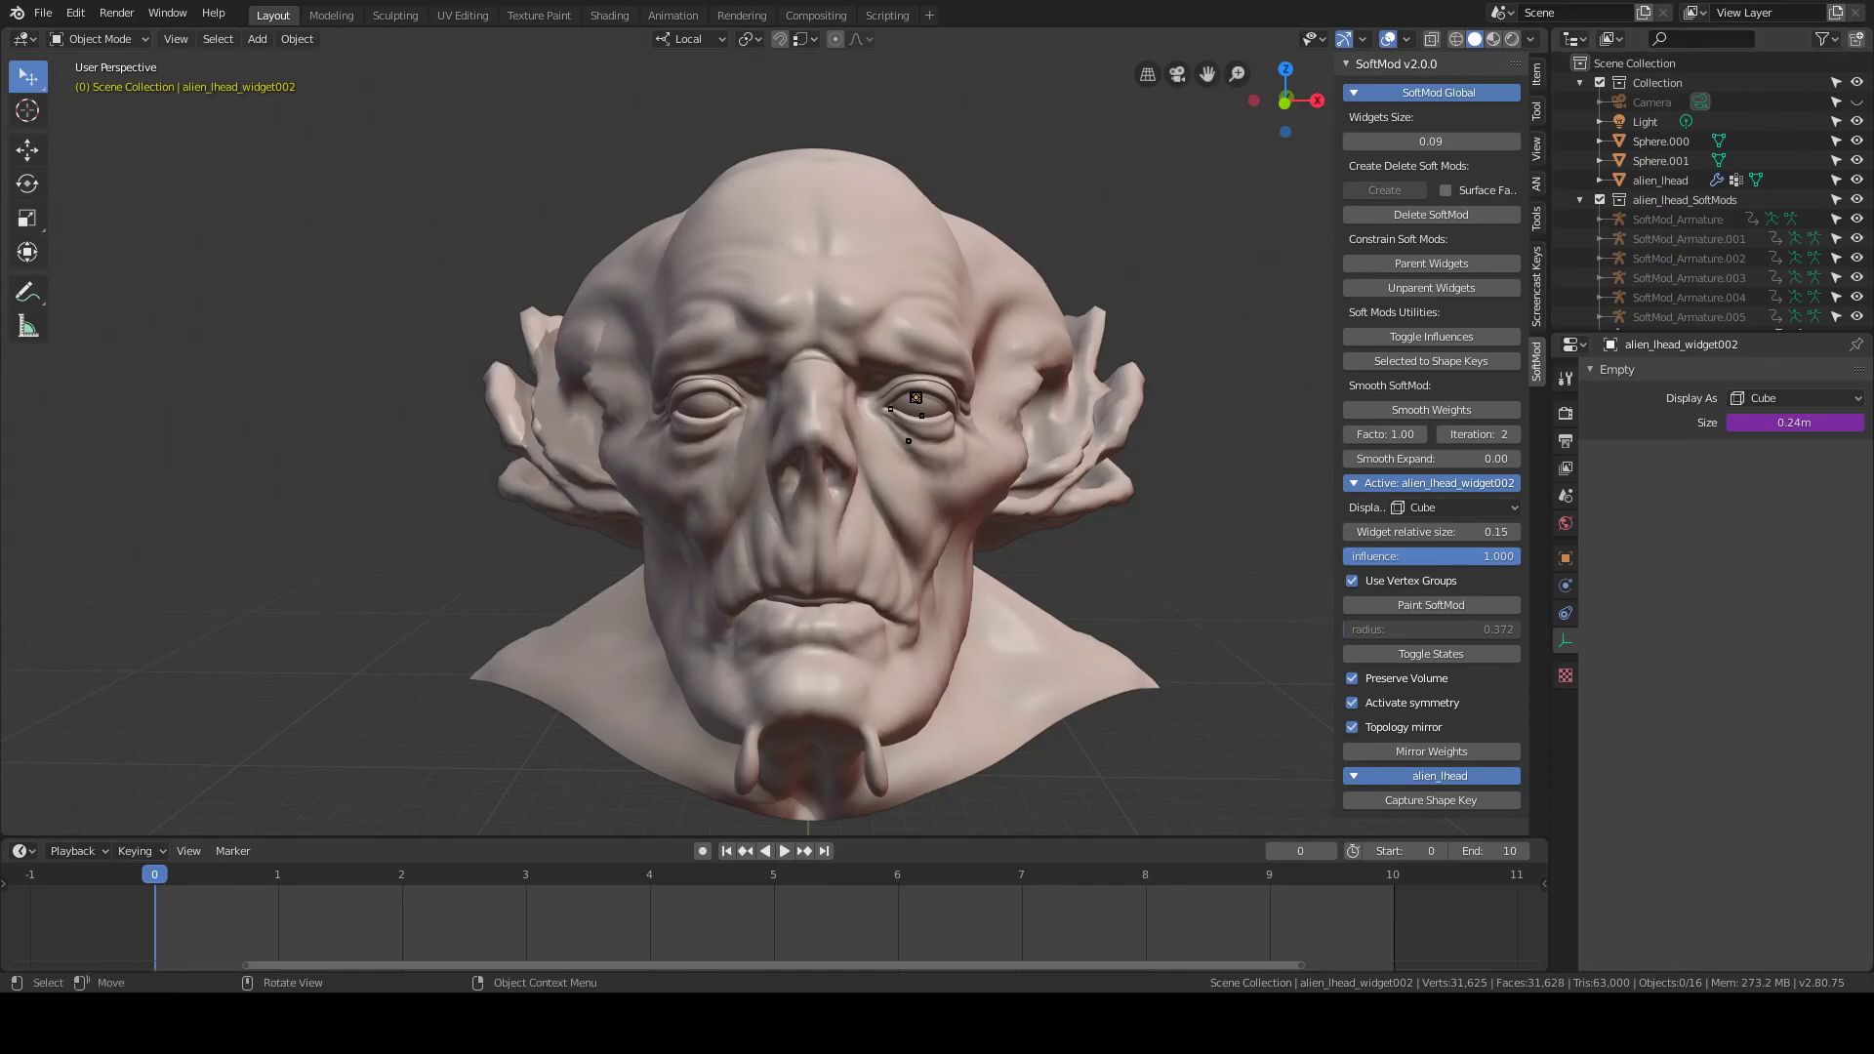
Run through the eyelid softmod animation on the timeline to examine how the lids close, stopping at frame 0
{"action": "middle_click_drag", "start_coordinate": [1201, 322], "coordinate": [1085, 291]}
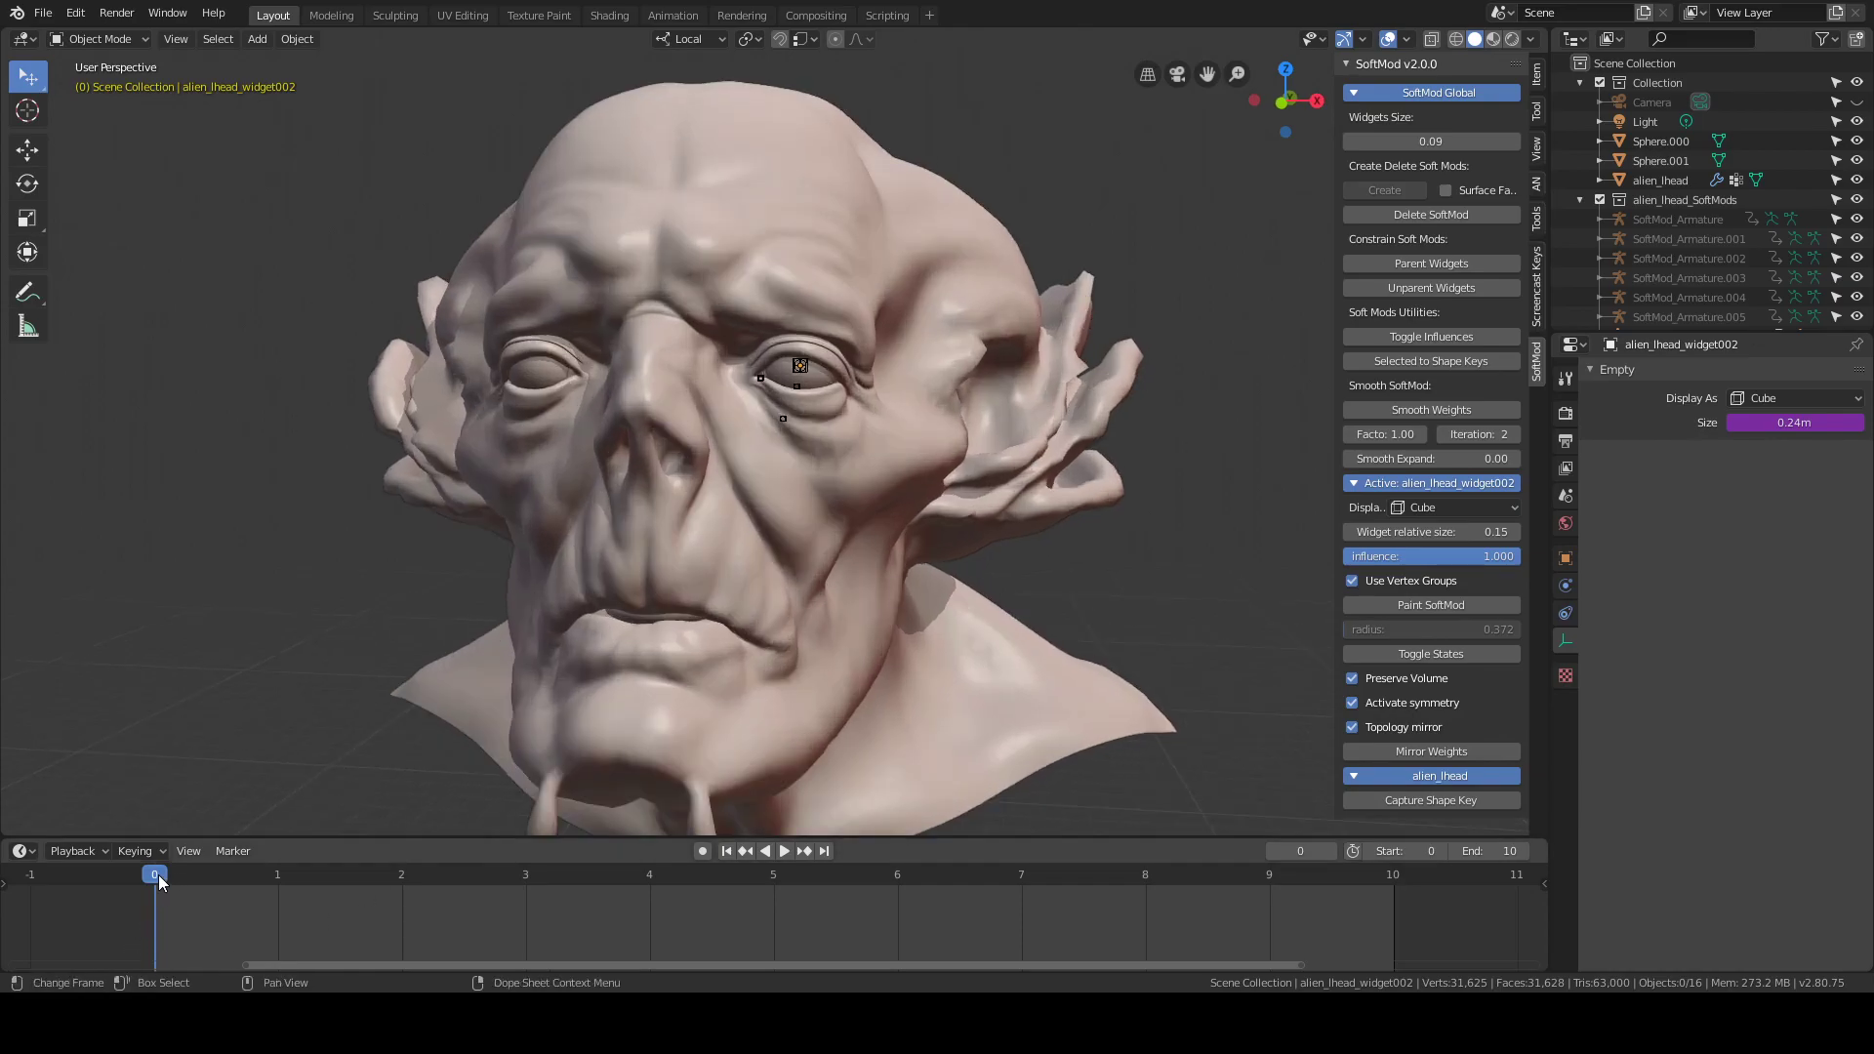
{"action": "key", "text": "space"}
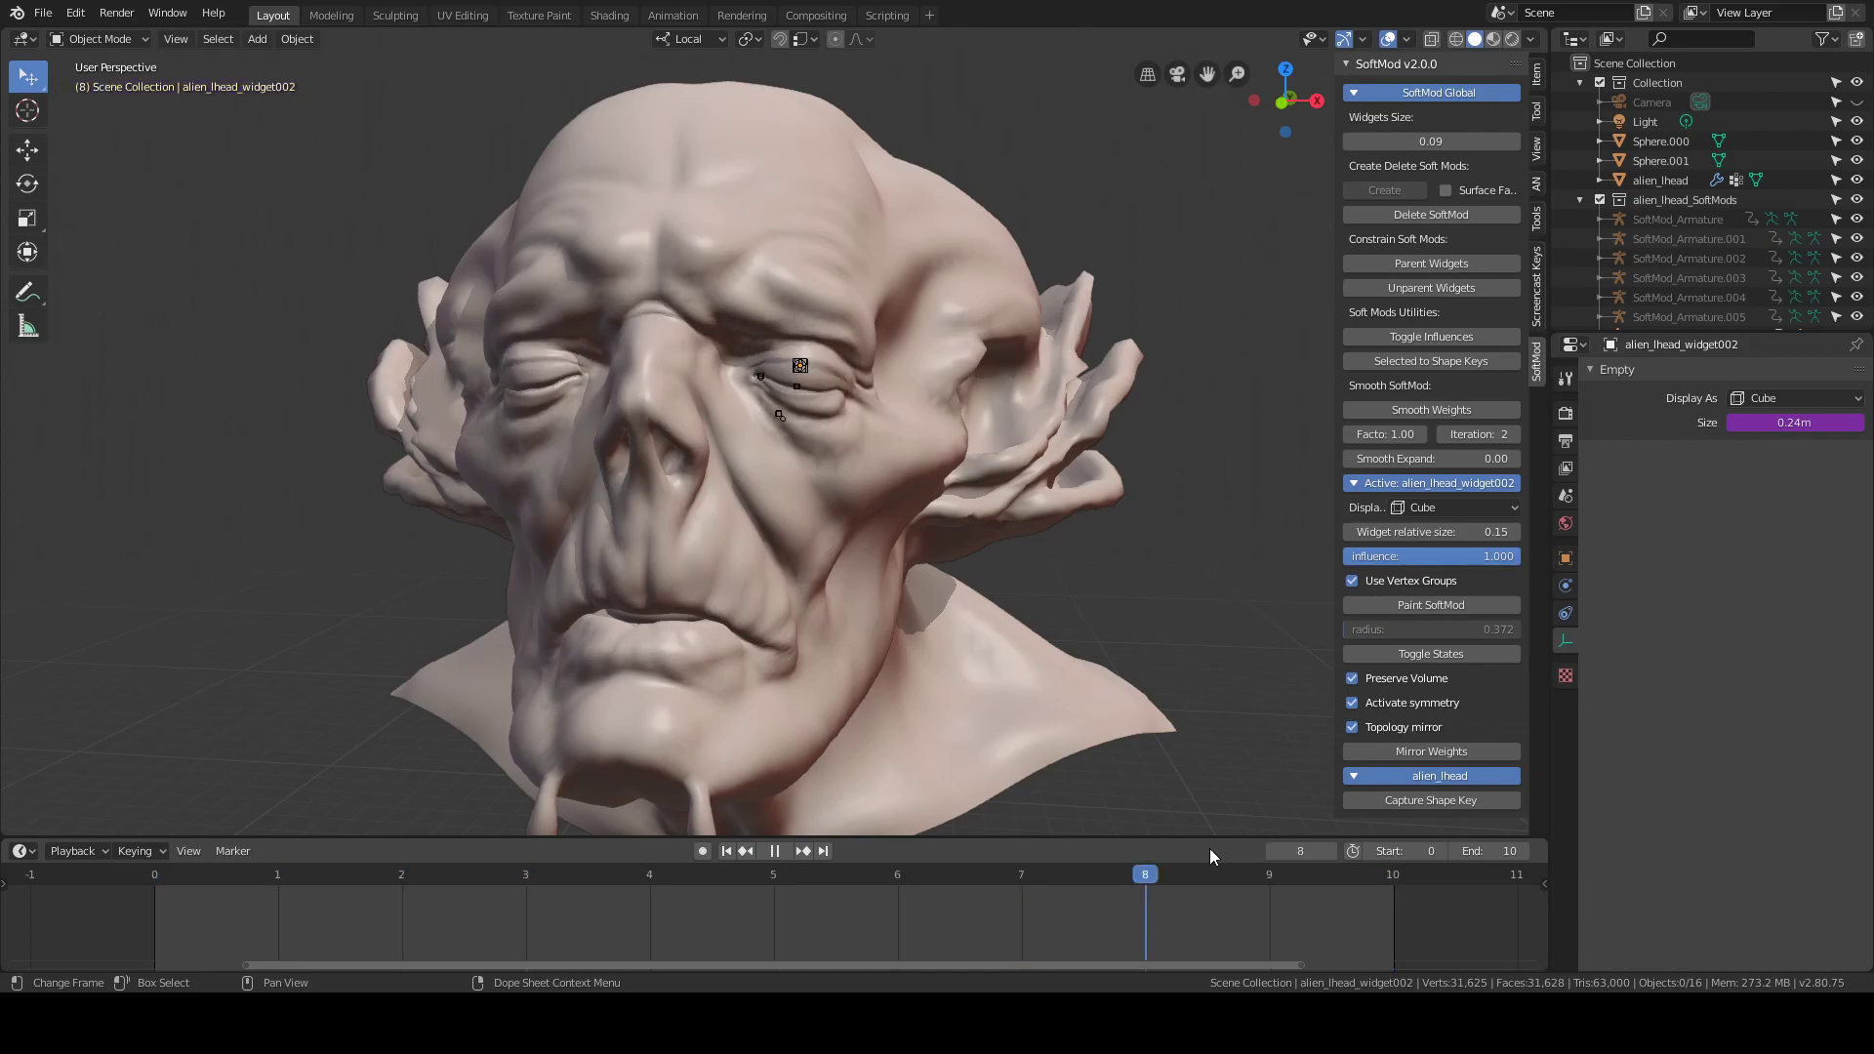
{"action": "left_click_drag", "start_coordinate": [1210, 856], "coordinate": [532, 934]}
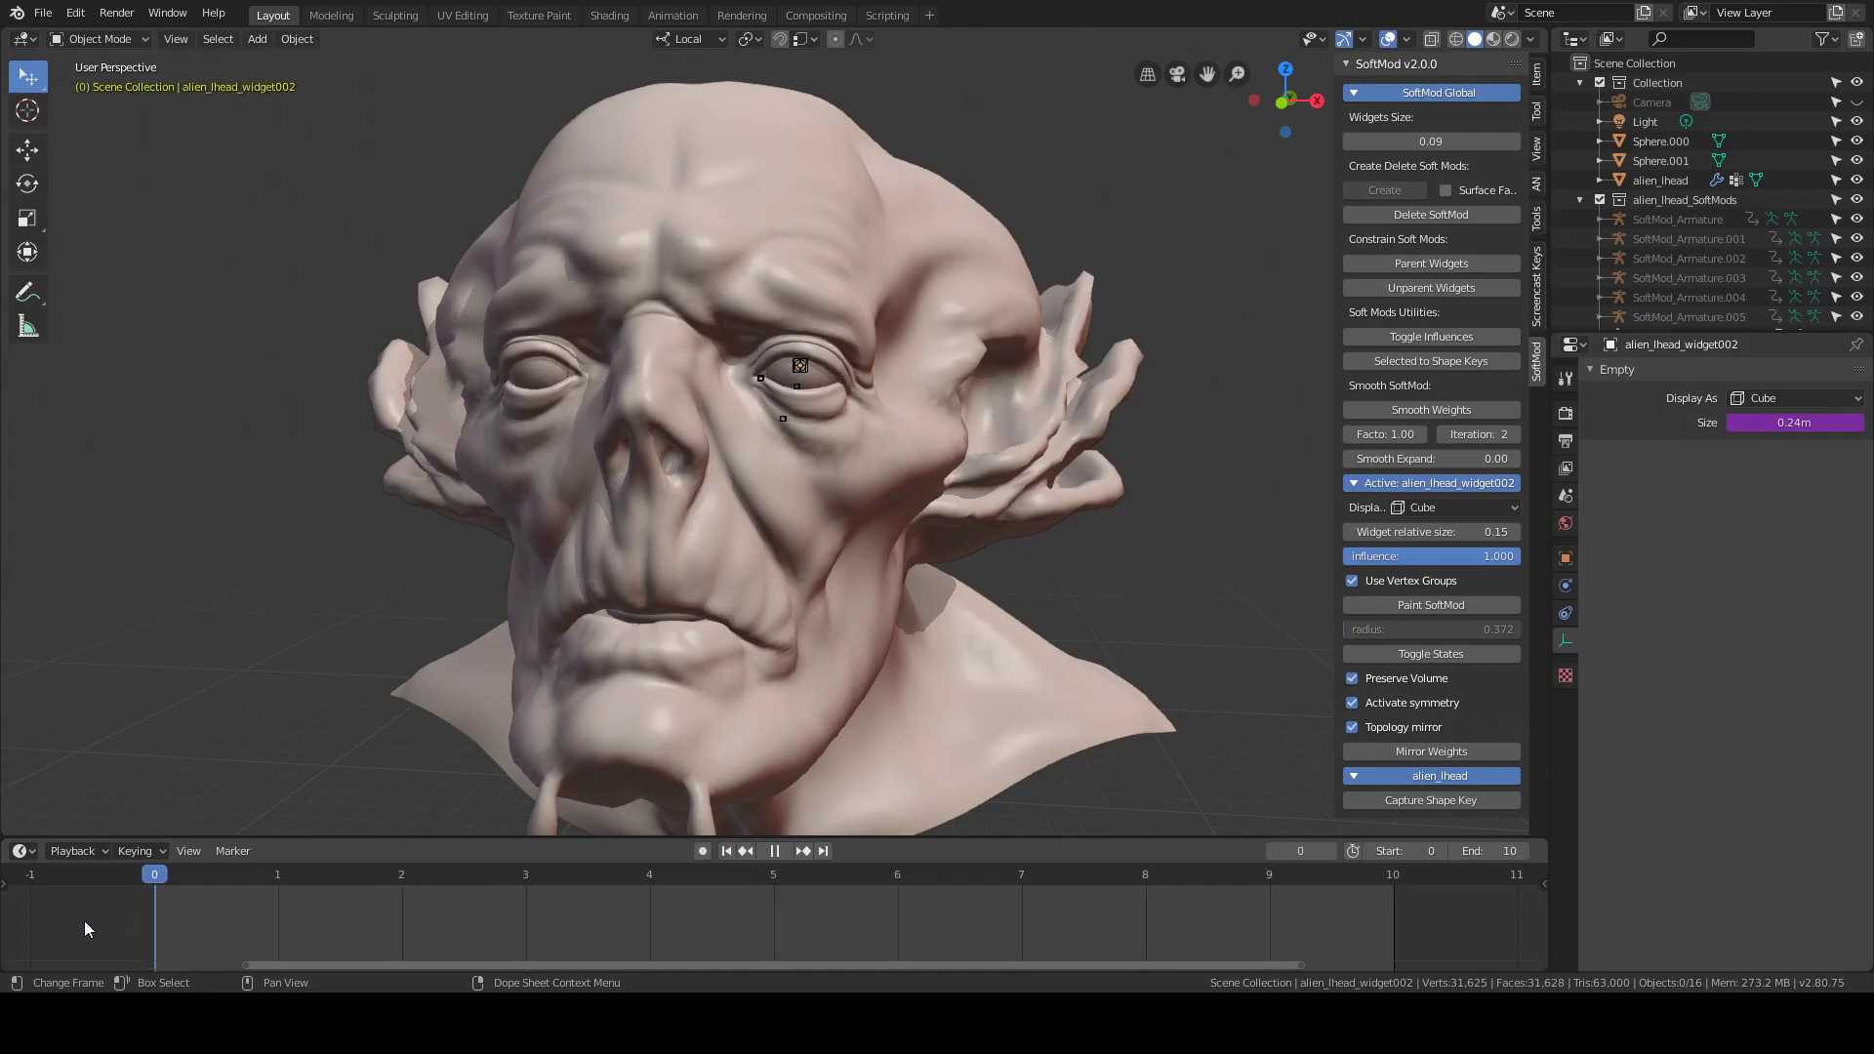
{"action": "key", "text": "space"}
Review the blink again from a more frontal view of the face, stopping at frame 1
{"action": "middle_click_drag", "start_coordinate": [326, 699], "coordinate": [390, 699]}
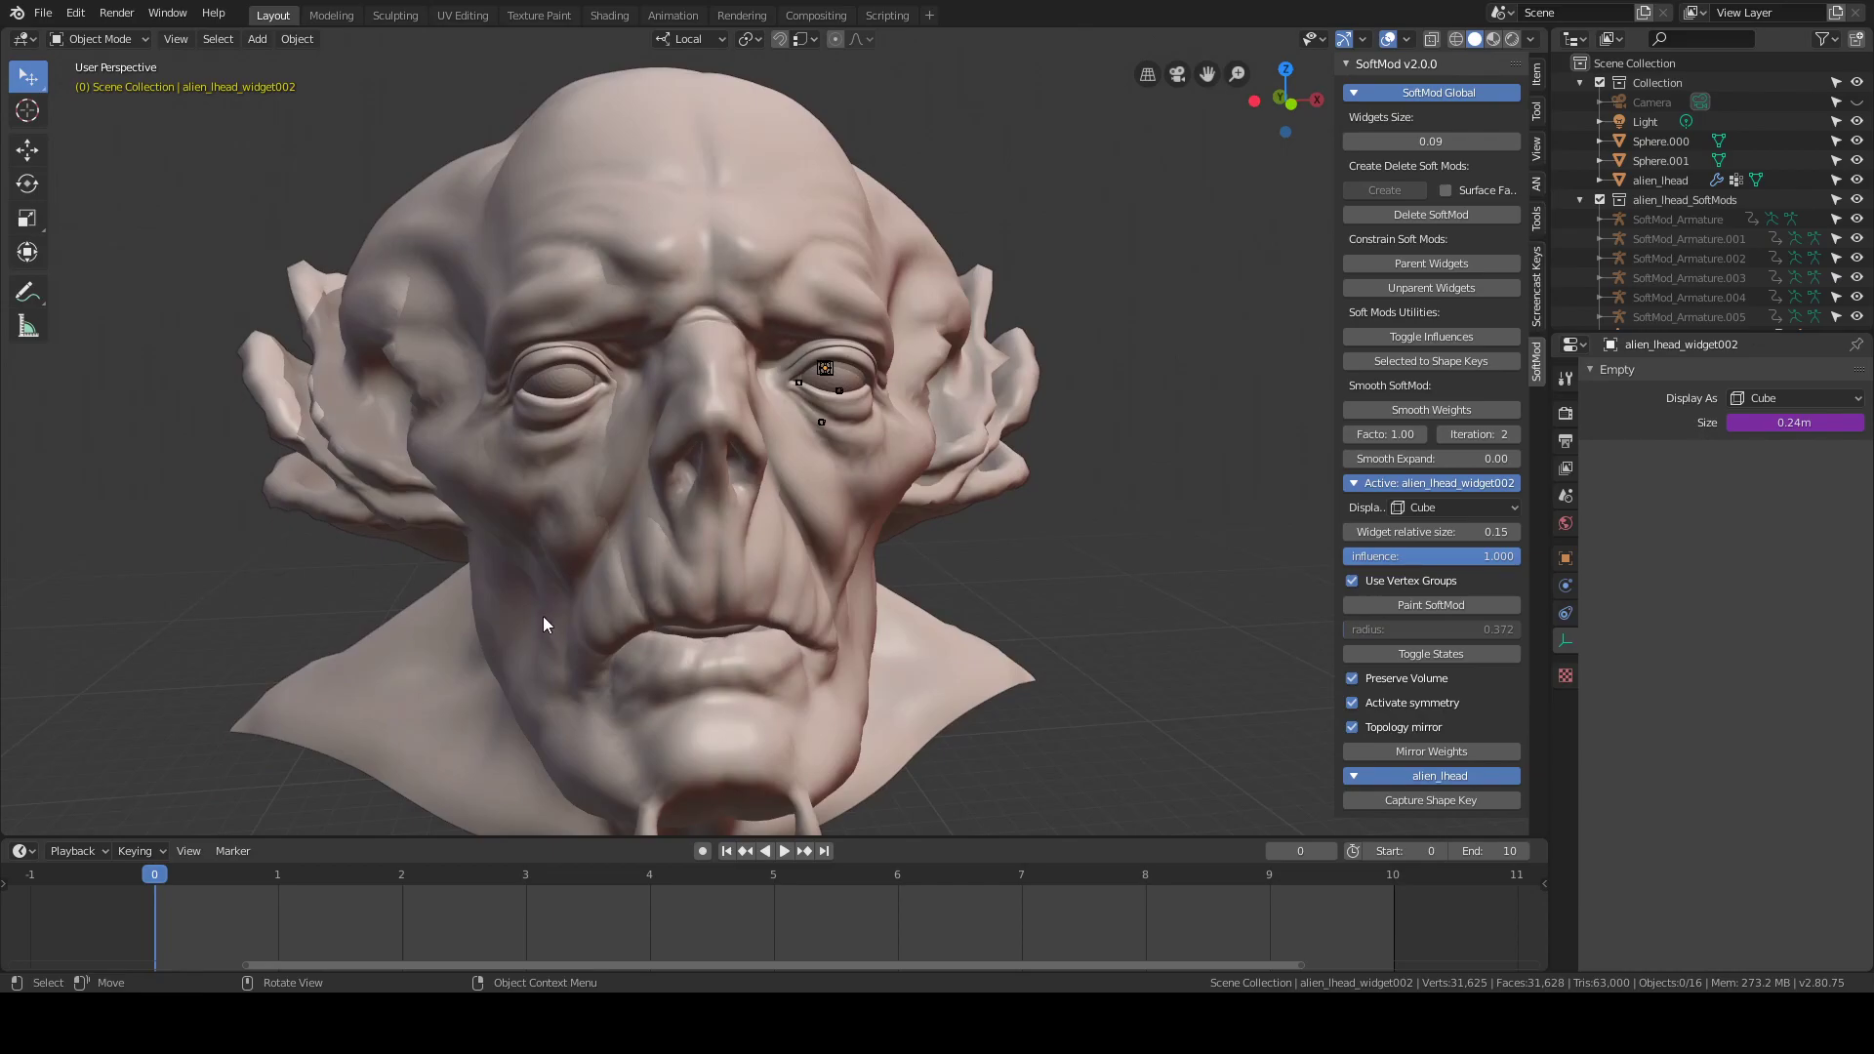
{"action": "middle_click_drag", "start_coordinate": [541, 619], "coordinate": [518, 624]}
{"action": "key", "text": "space"}
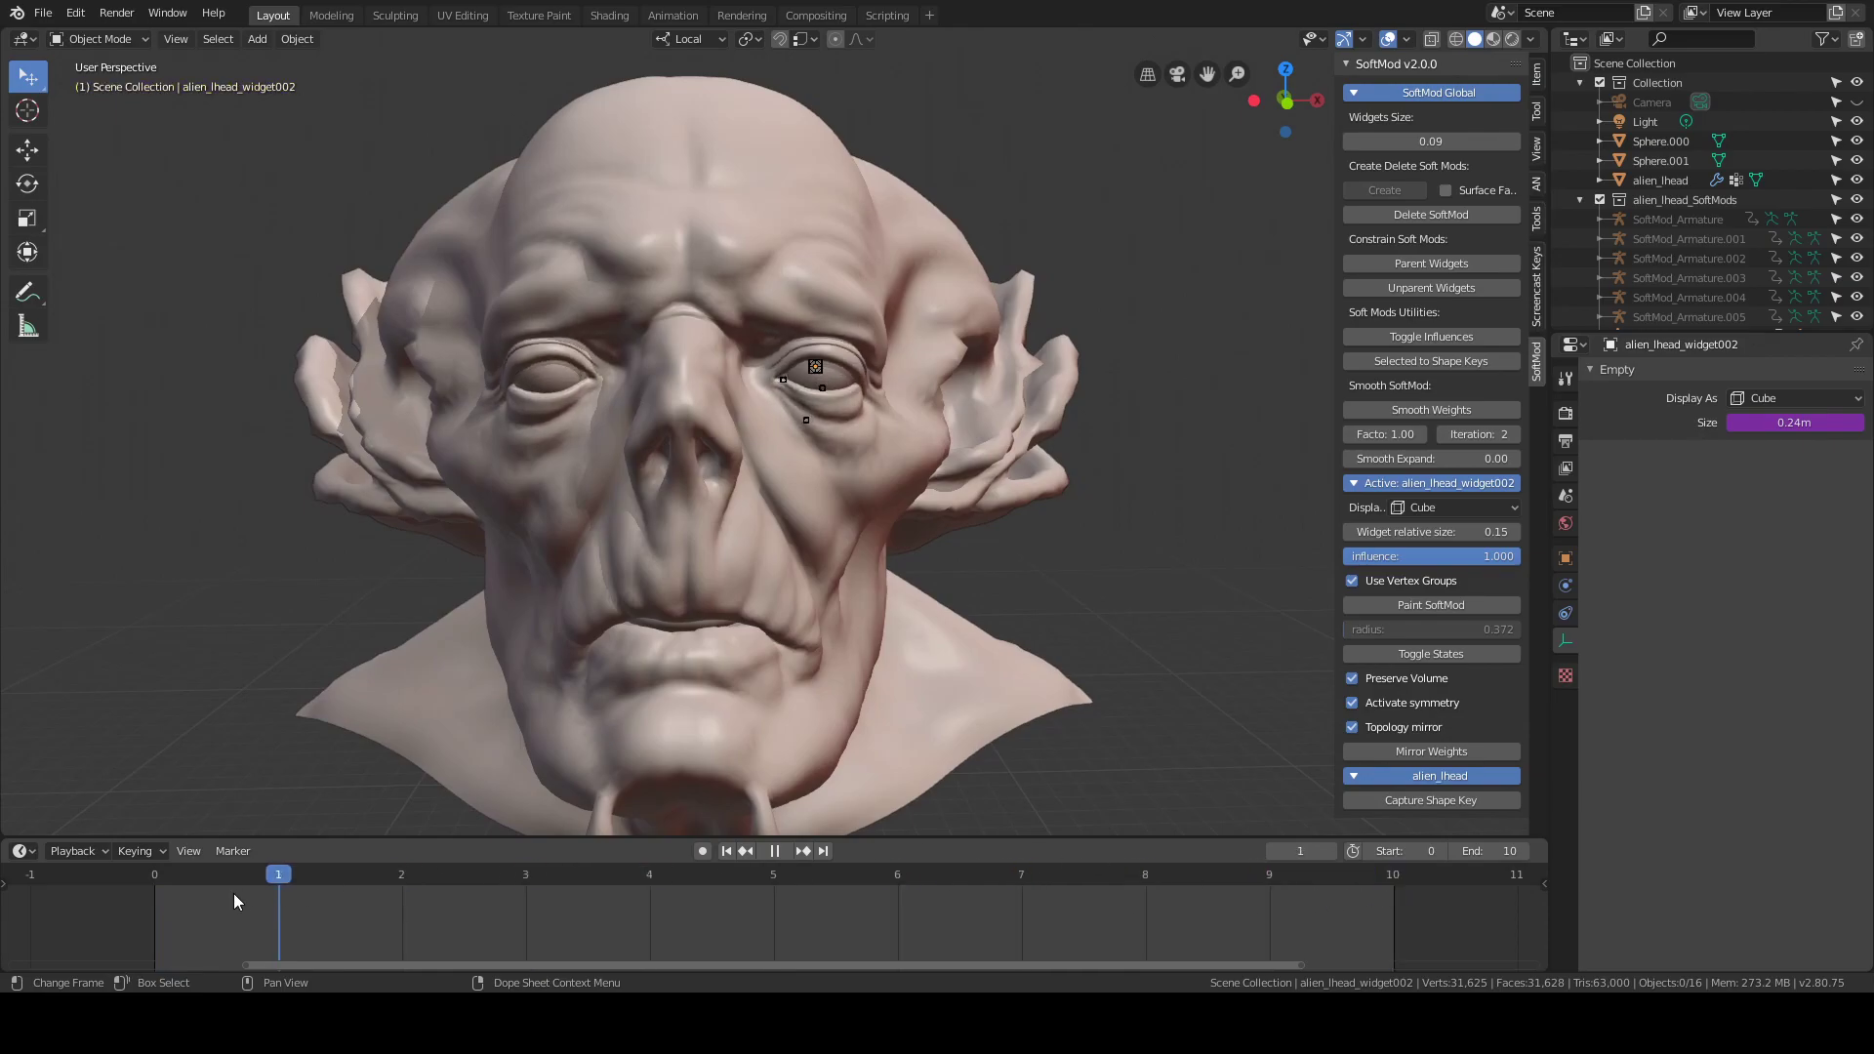
{"action": "left_click_drag", "start_coordinate": [1414, 858], "coordinate": [433, 876]}
{"action": "key", "text": "space"}
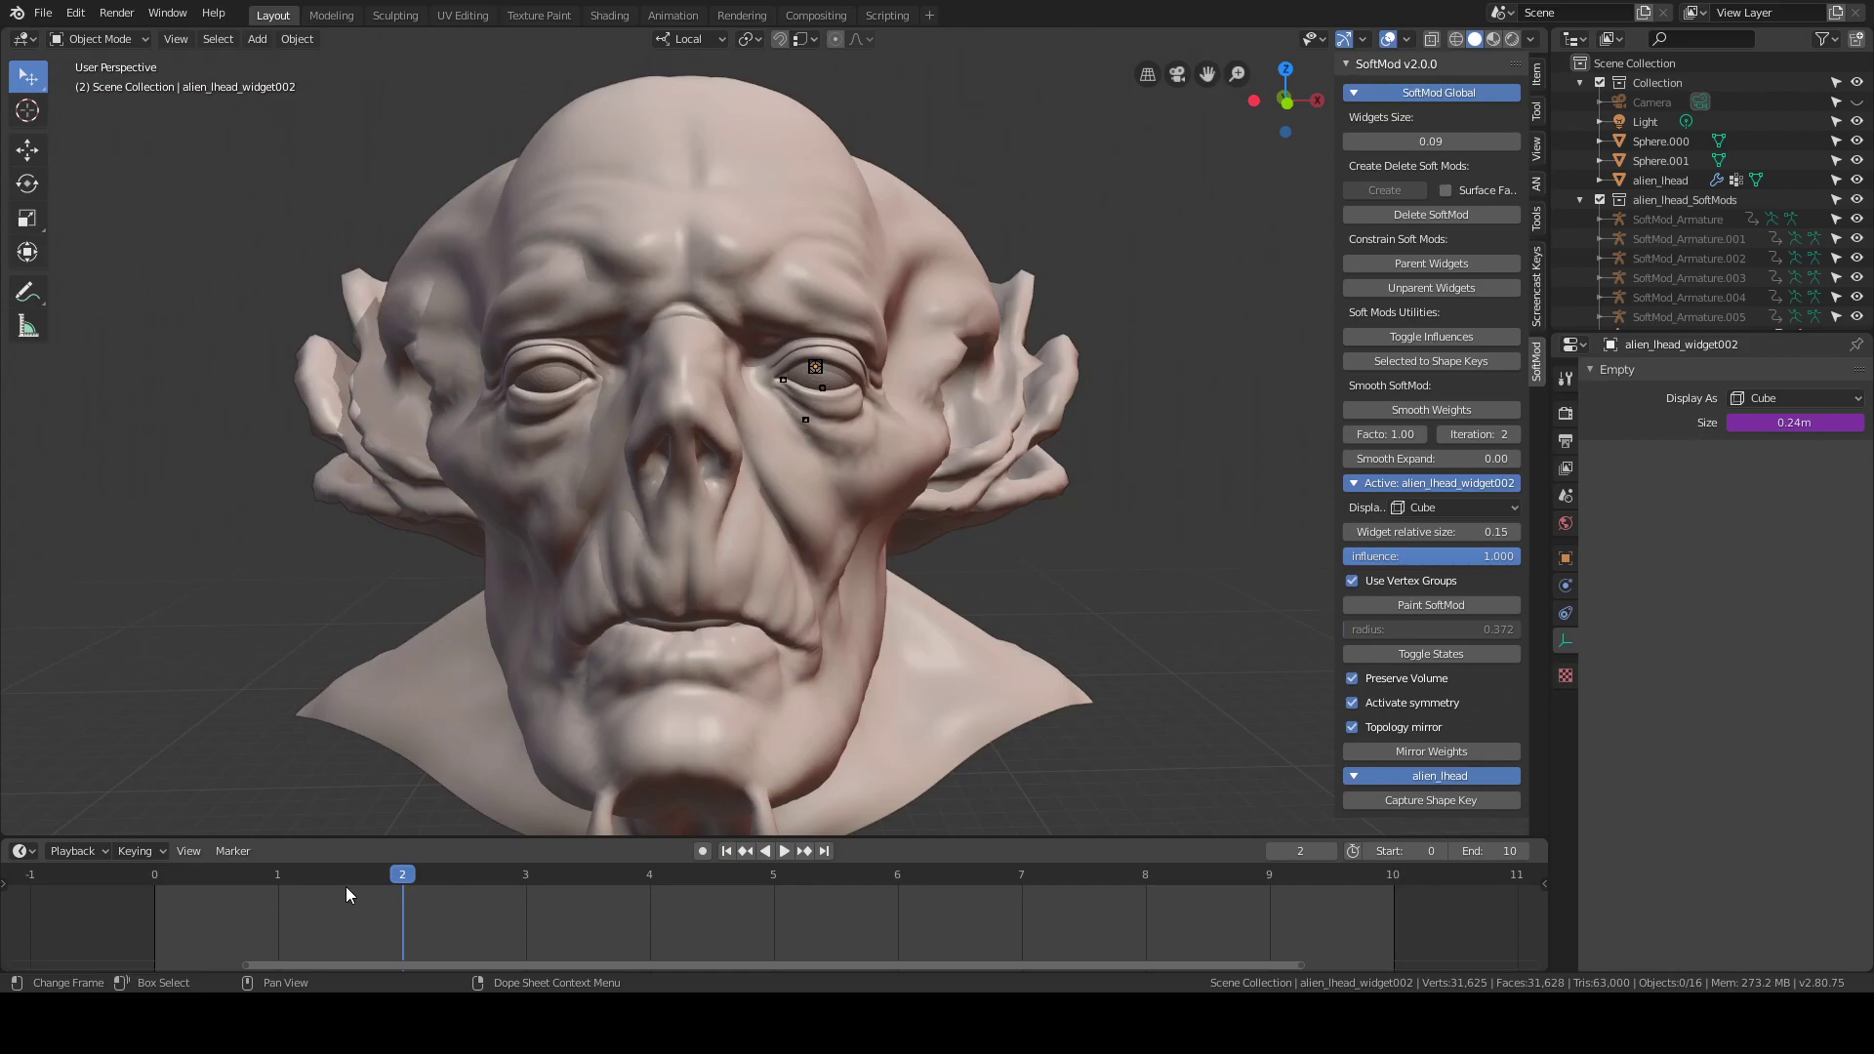
{"action": "left_click", "coordinate": [298, 875]}
{"action": "key", "text": "space"}
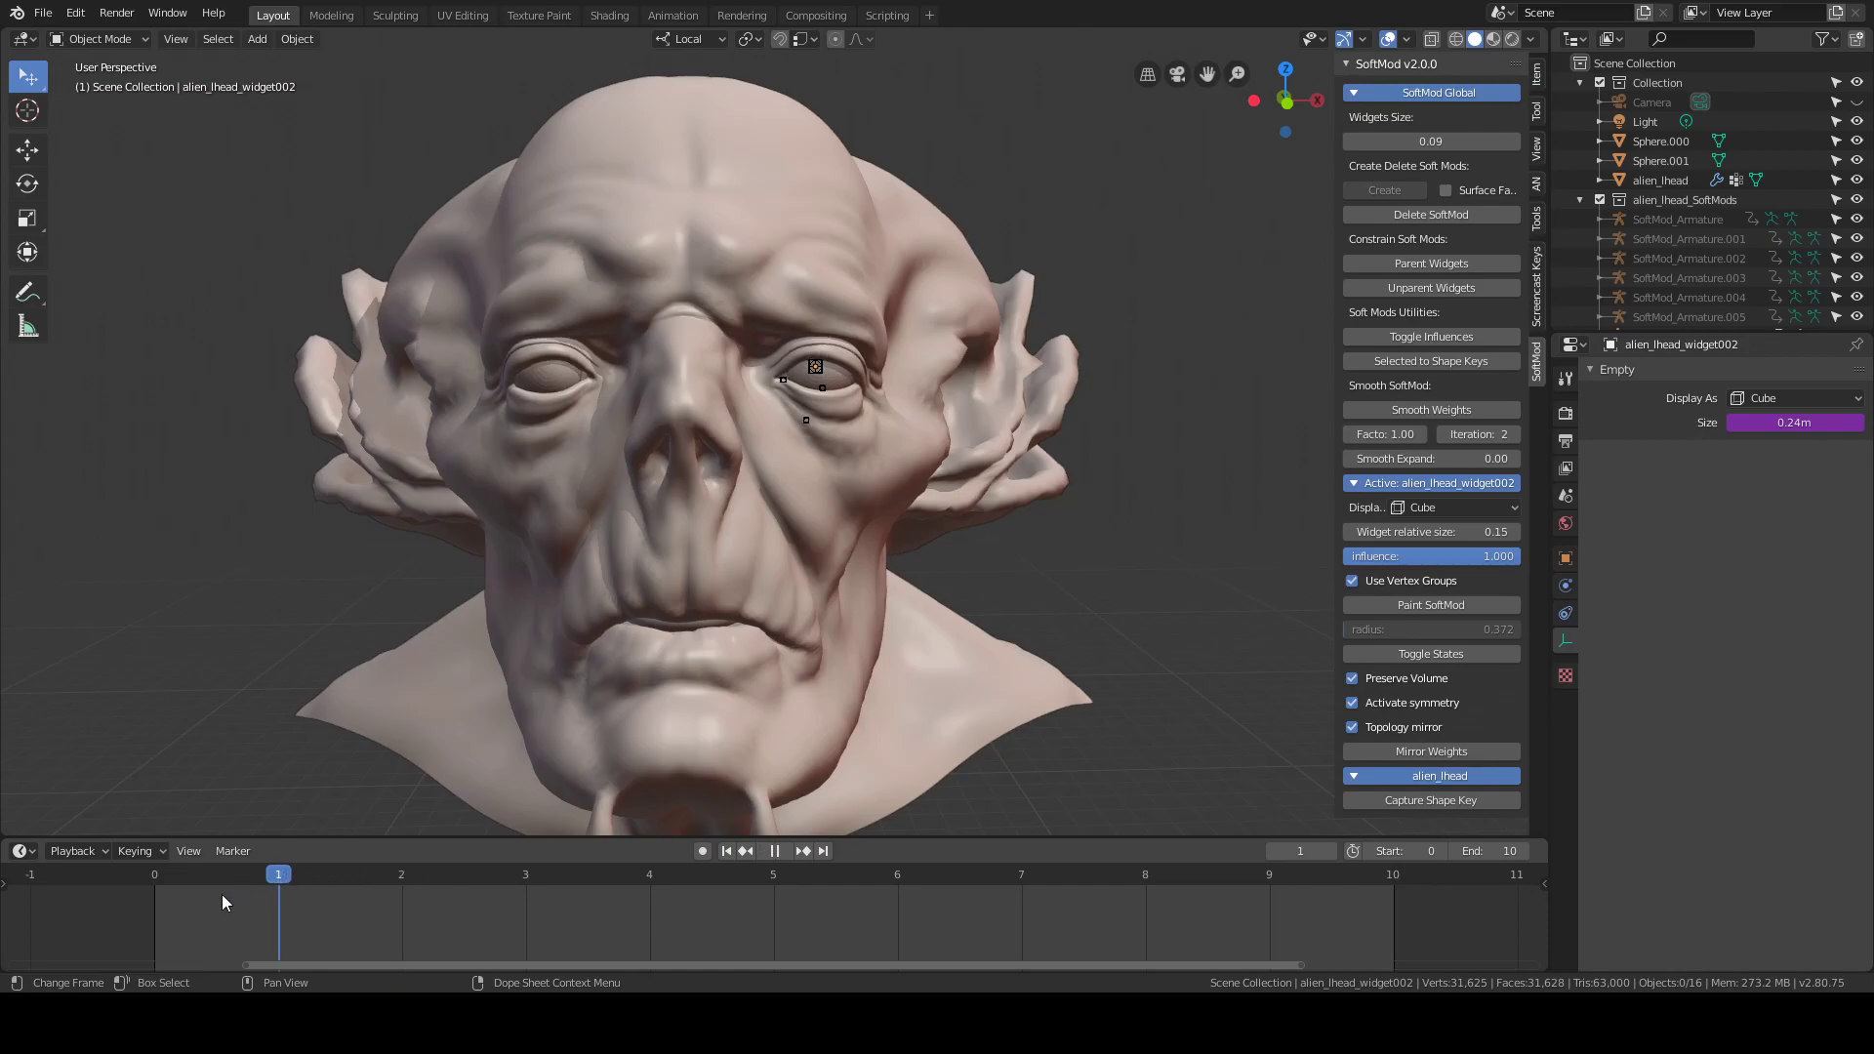
{"action": "key", "text": "space"}
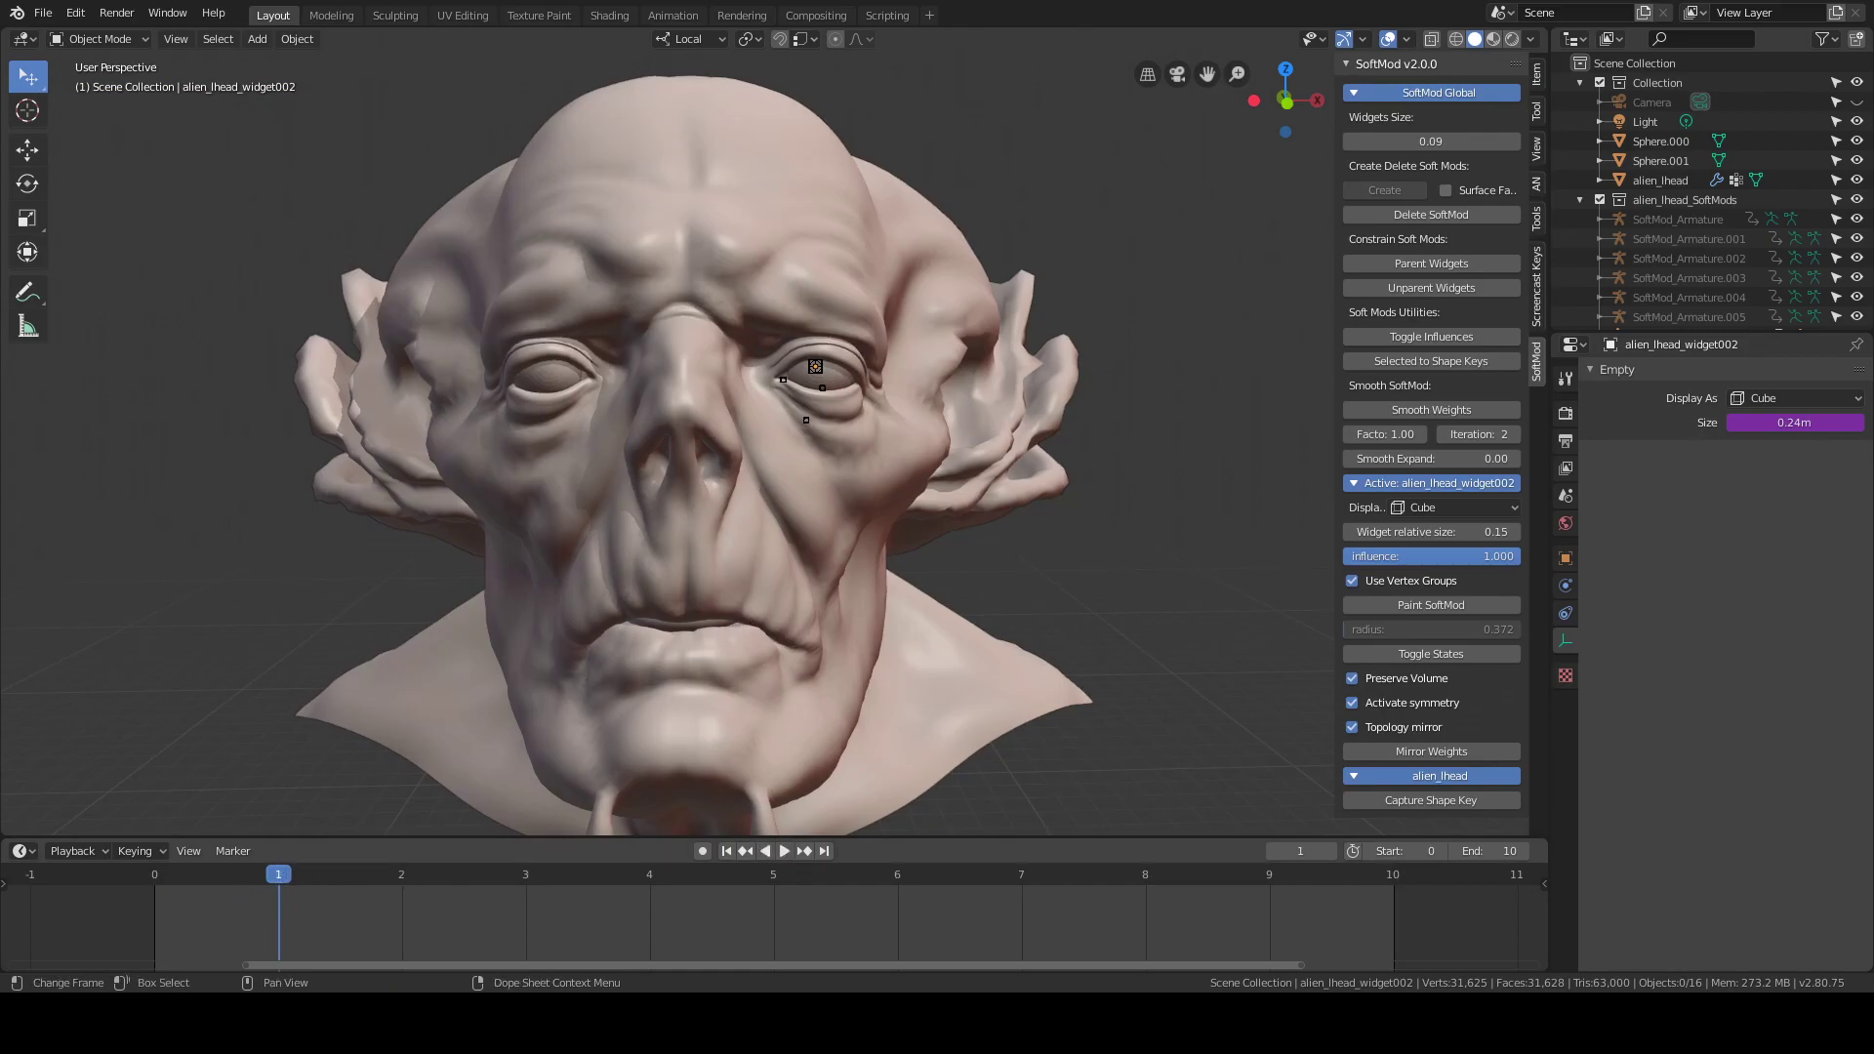